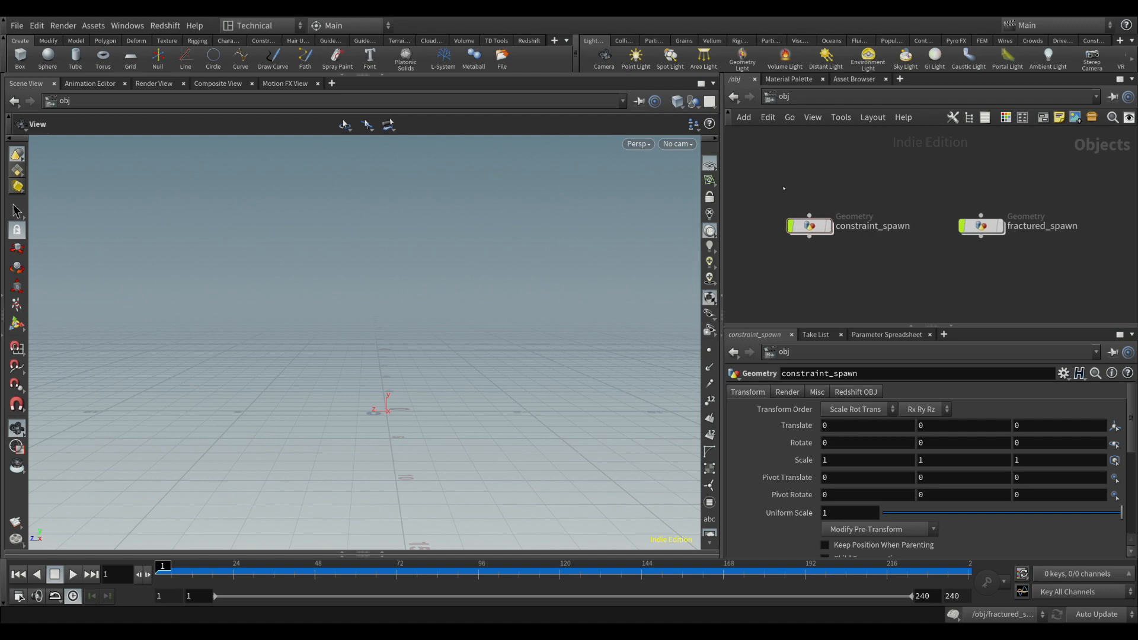
Display the constraint_spawn object and play its simulation, viewing the linked points from several angles before stopping playback
drag(420, 351, 426, 396)
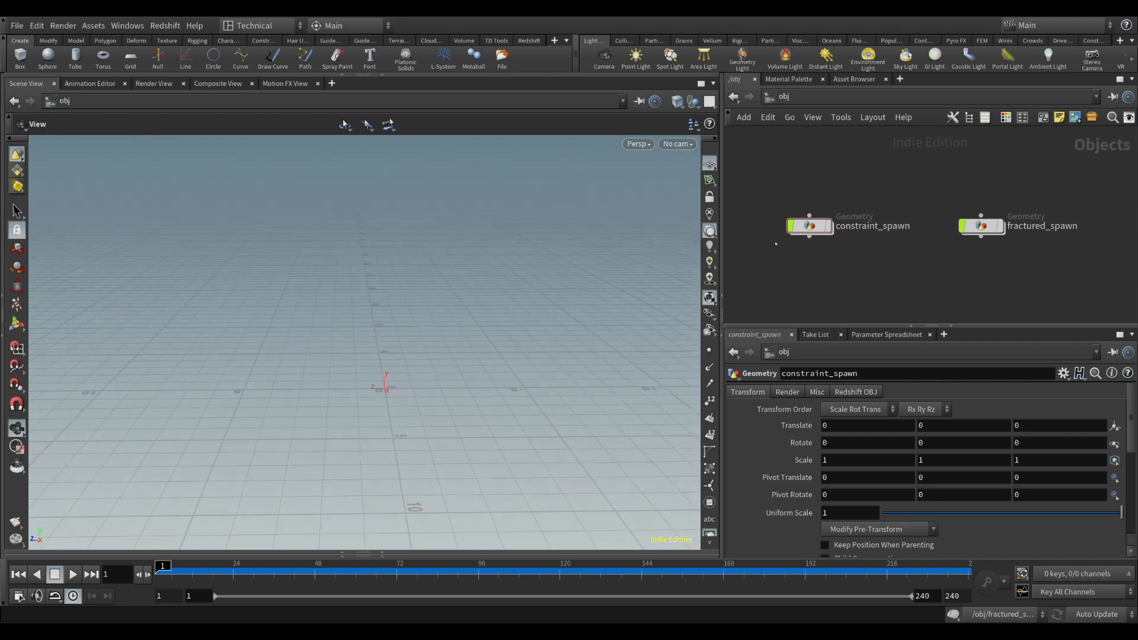
click(833, 200)
drag(456, 369, 479, 356)
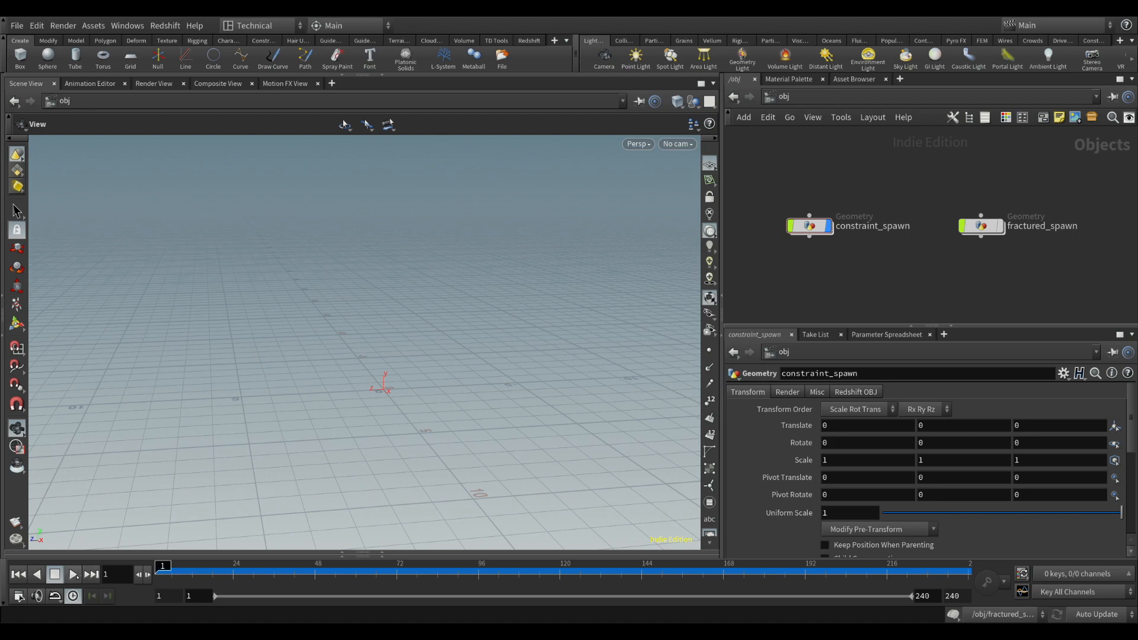
click(74, 576)
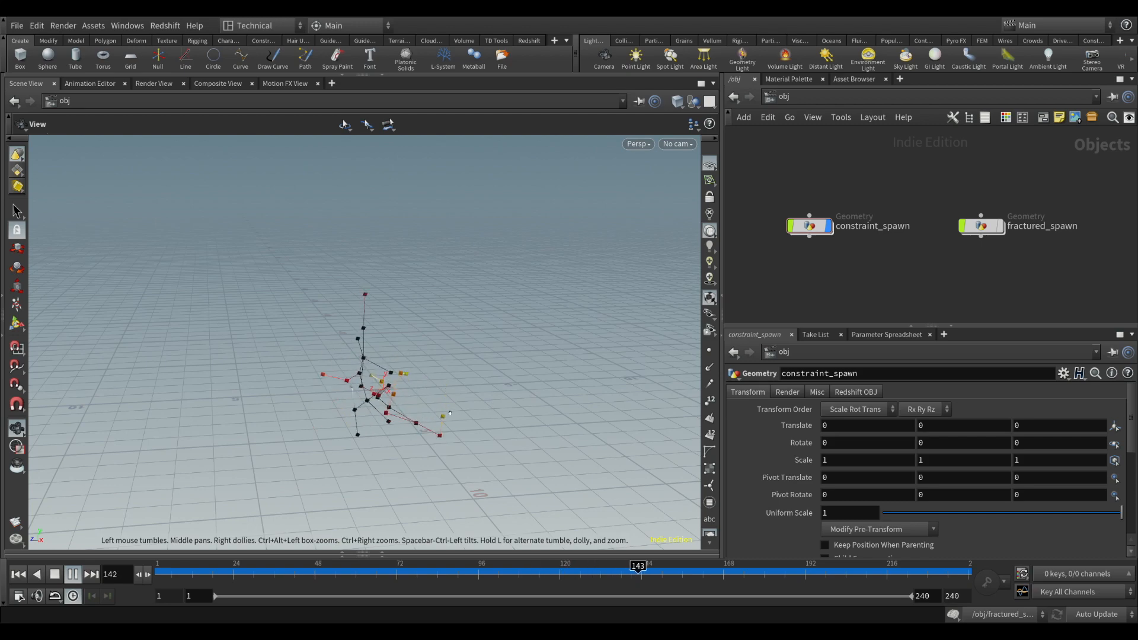
mouse_move(405, 390)
mouse_down()
mouse_move(396, 363)
mouse_move(394, 375)
mouse_up()
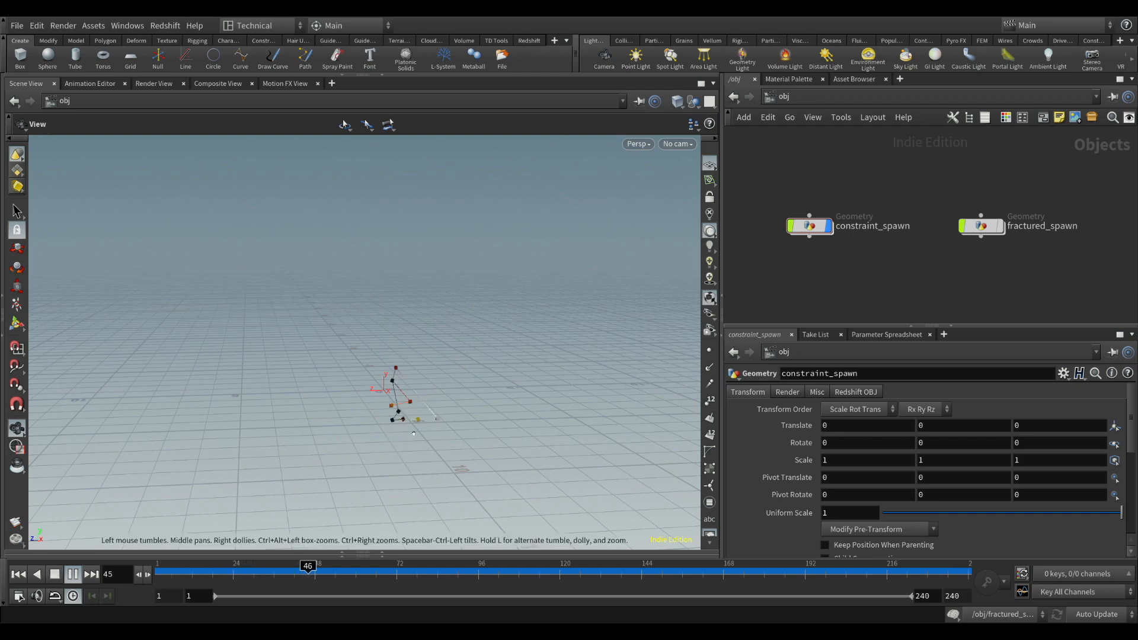
mouse_move(404, 412)
mouse_down()
mouse_move(453, 389)
mouse_move(412, 398)
mouse_up()
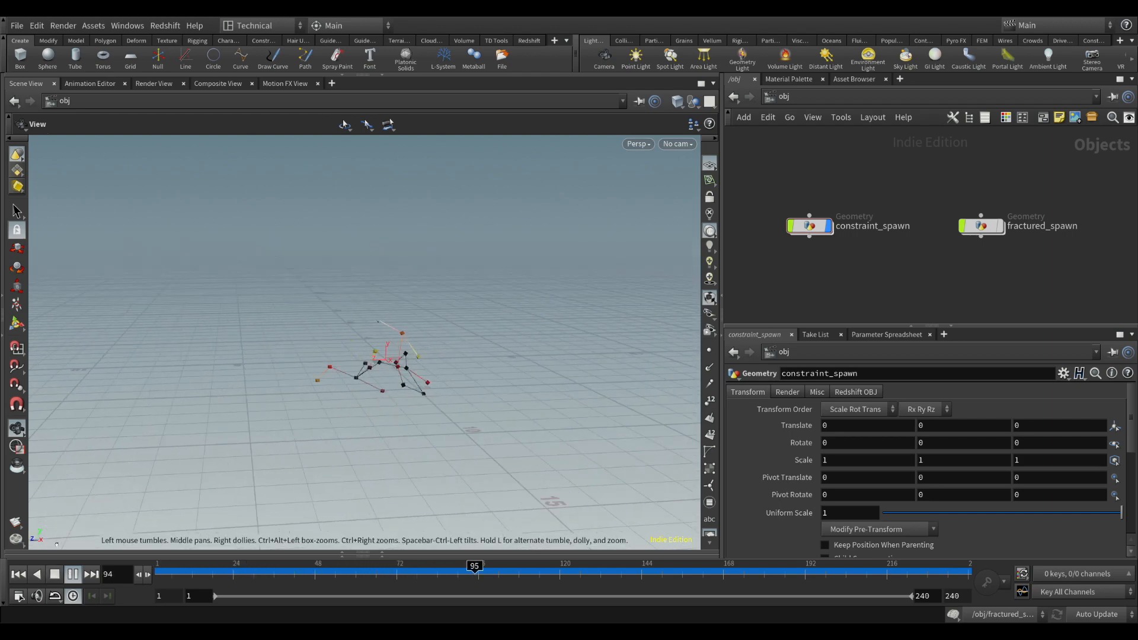
click(54, 574)
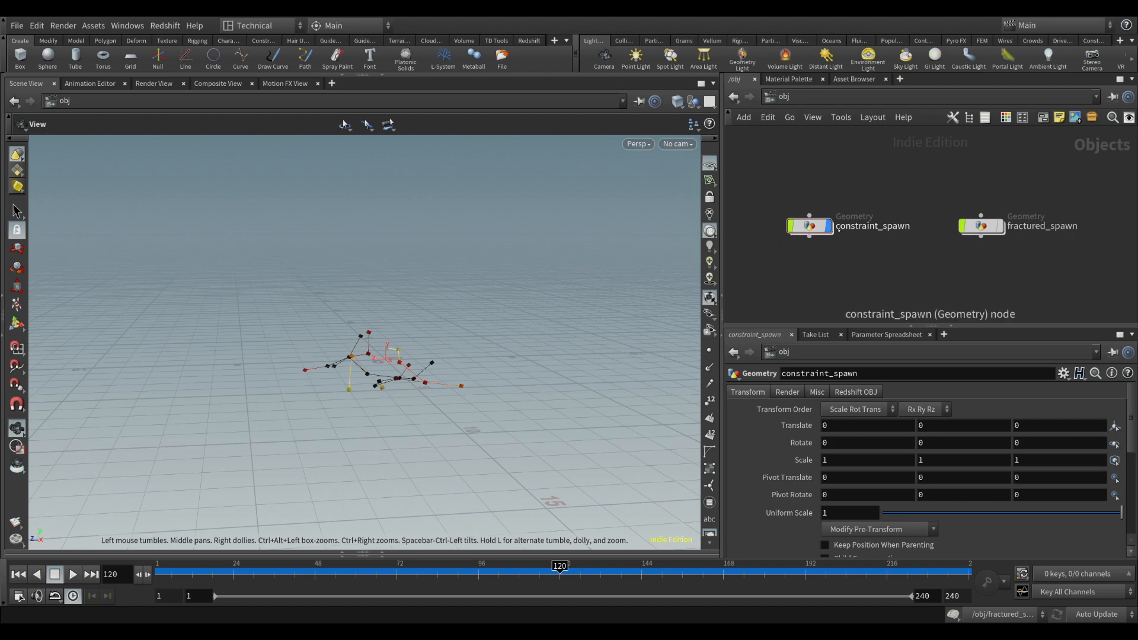
Display the fractured_spawn object instead and play its falling-cubes simulation from frame 1, stopping once cubes have shattered
click(956, 202)
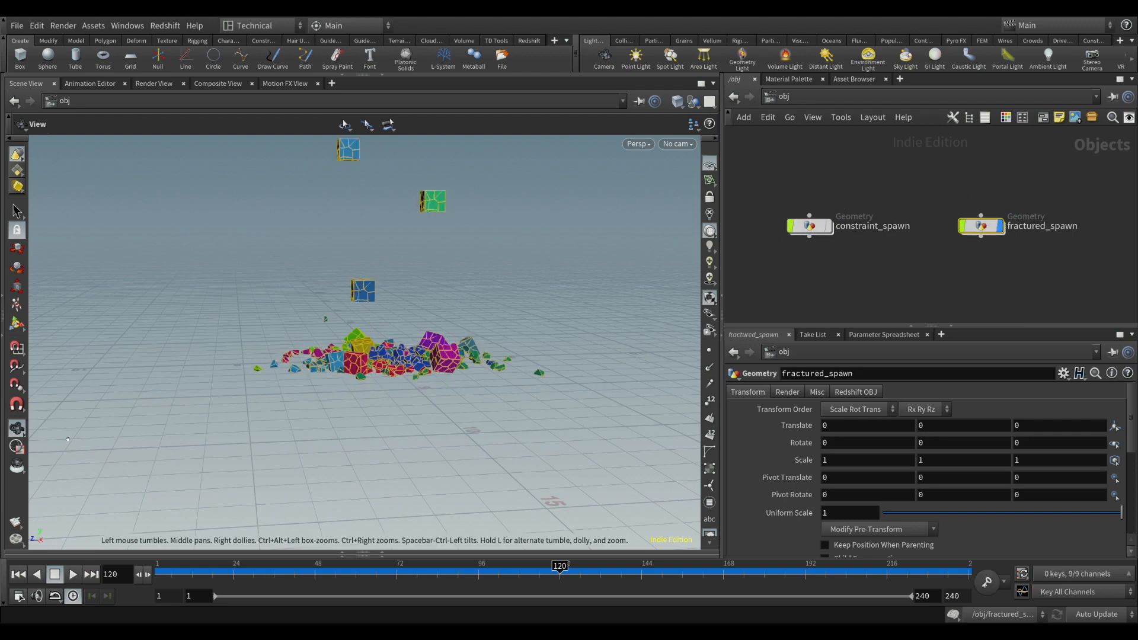
click(18, 574)
drag(402, 279, 491, 332)
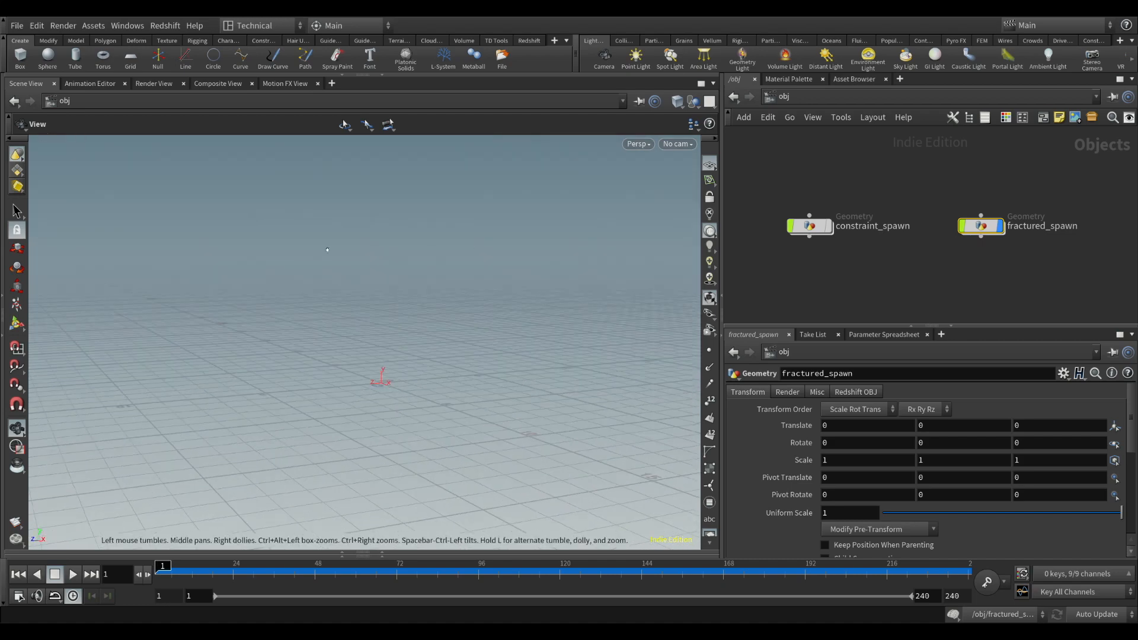
drag(368, 413, 379, 434)
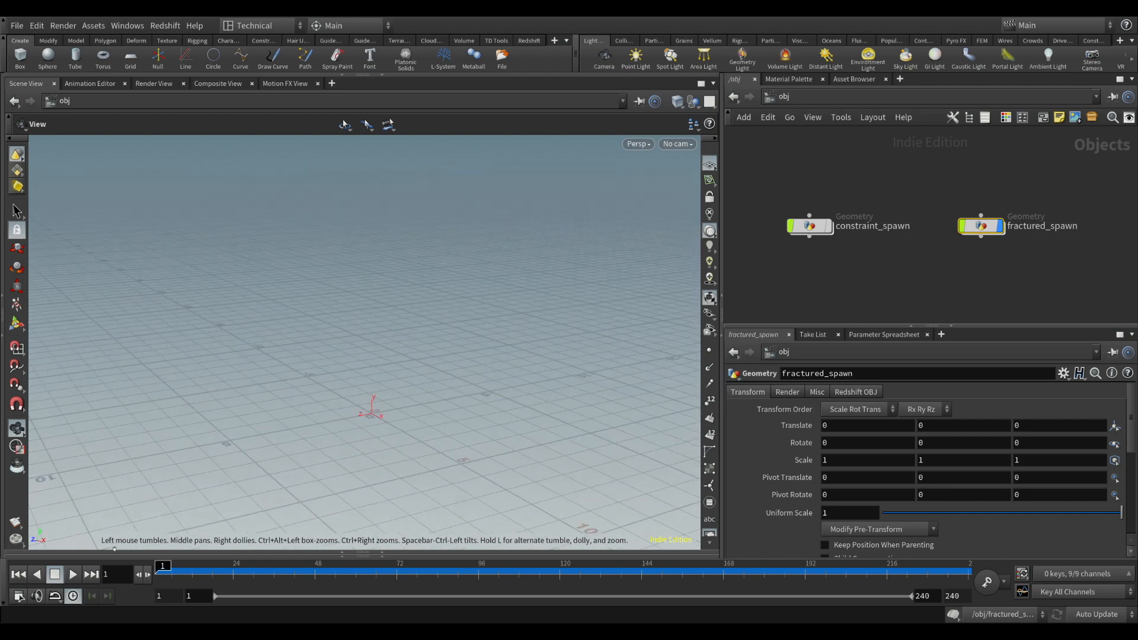
click(73, 574)
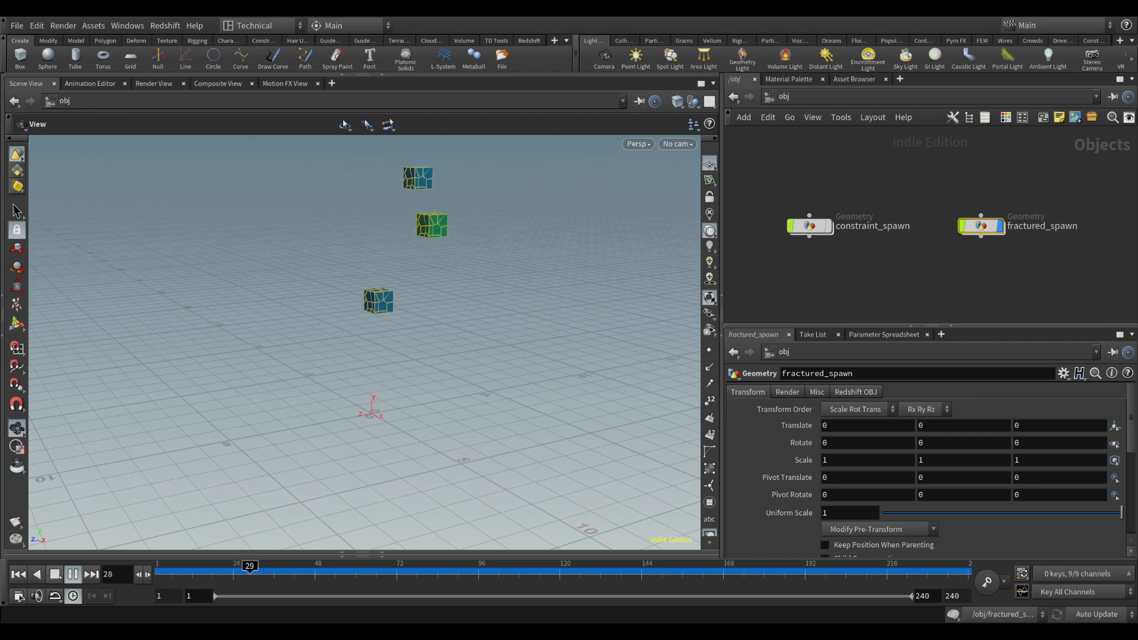
key(Up)
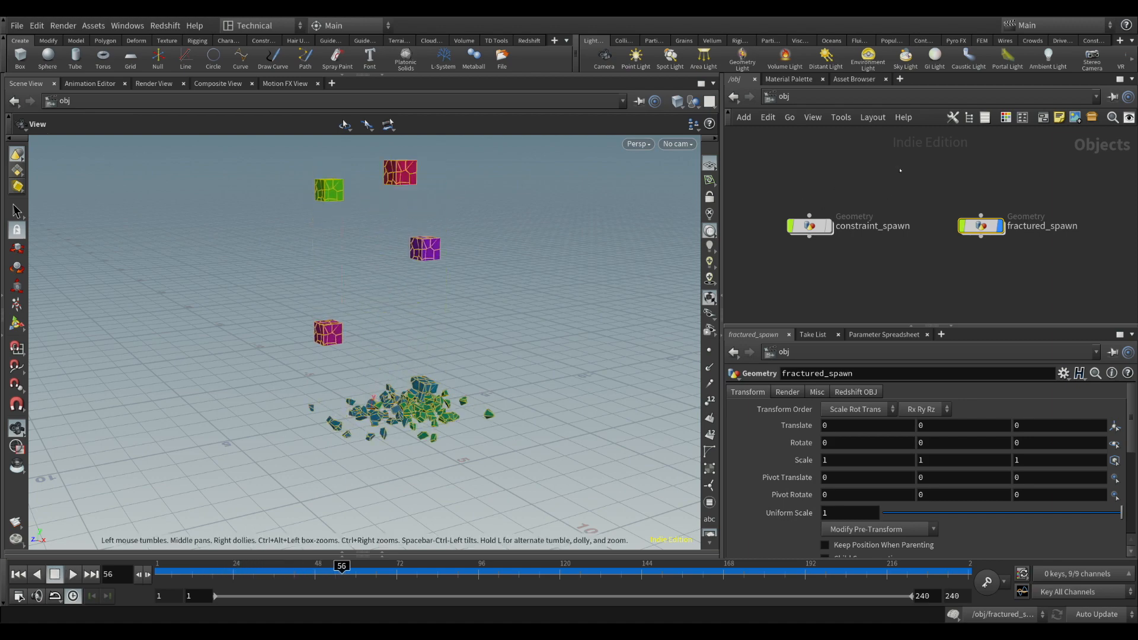
Return the timeline to frame 1 and turn off the display of fractured_spawn
click(534, 326)
key(ctrl+Up)
click(73, 574)
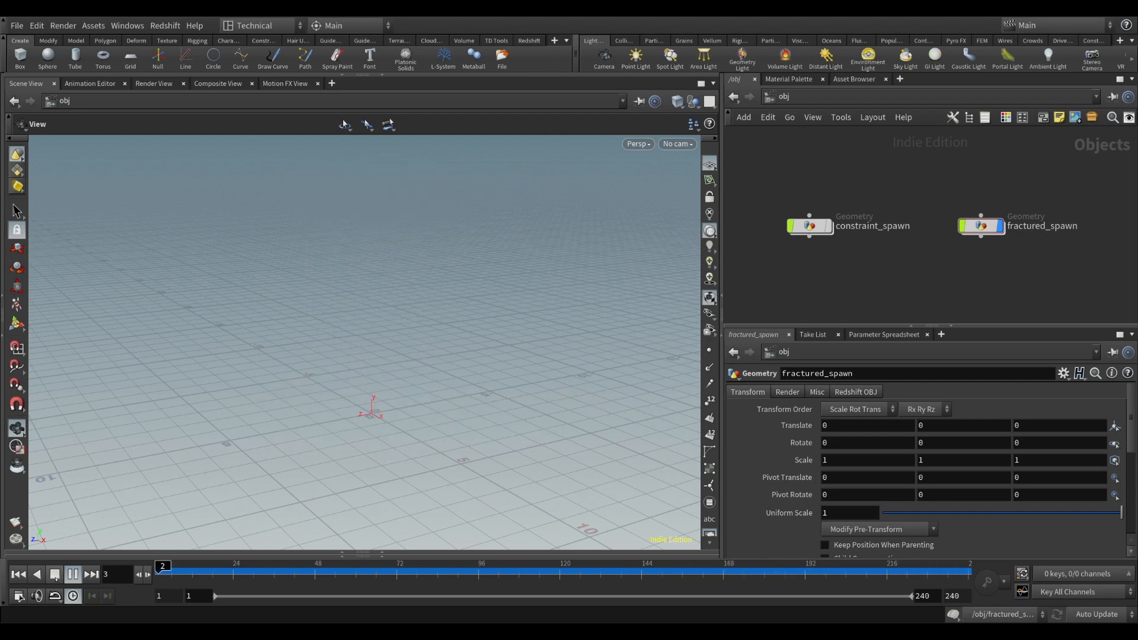
click(54, 573)
click(19, 574)
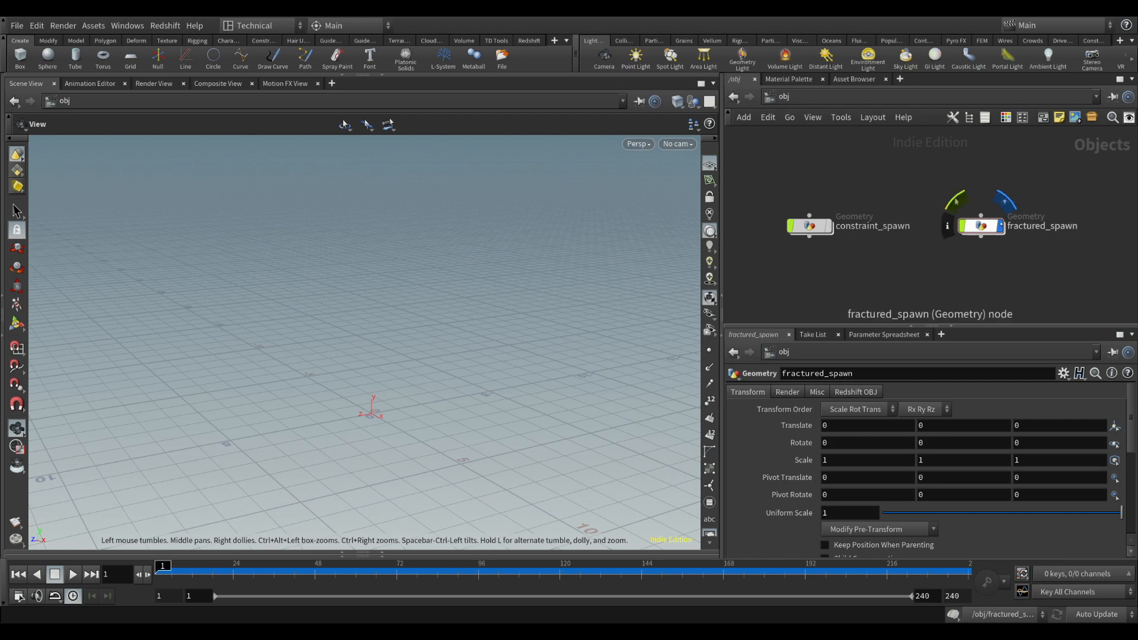
click(1000, 226)
Add a Geometry object below the existing ones, name it constraints, and enter its network
middle_drag(907, 280, 894, 223)
scroll(923, 241, down, 1)
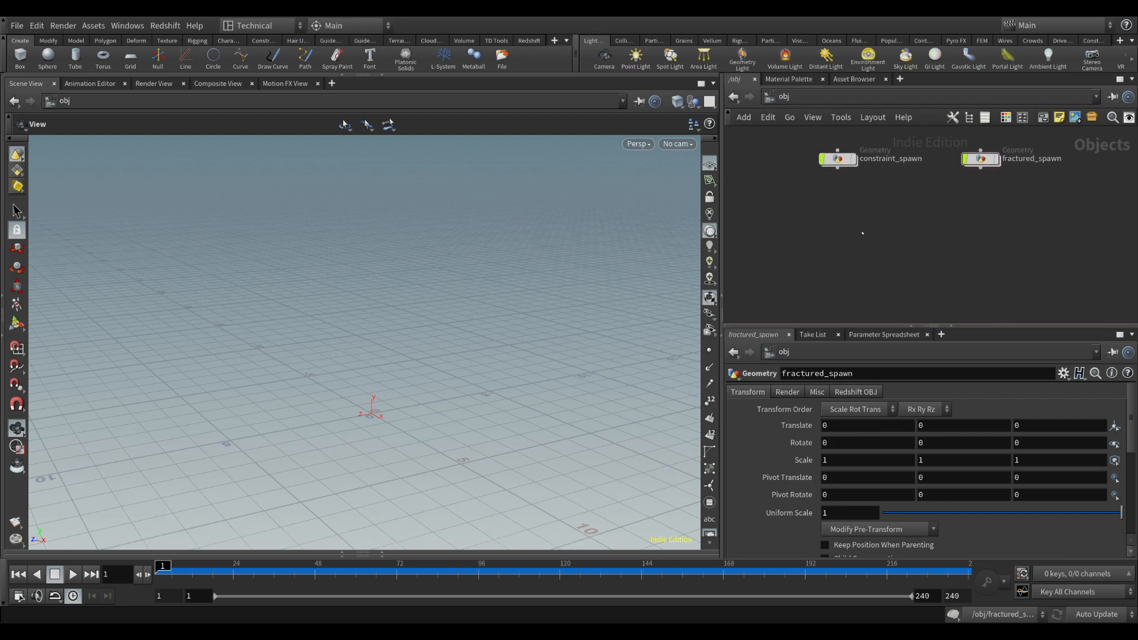
click(862, 233)
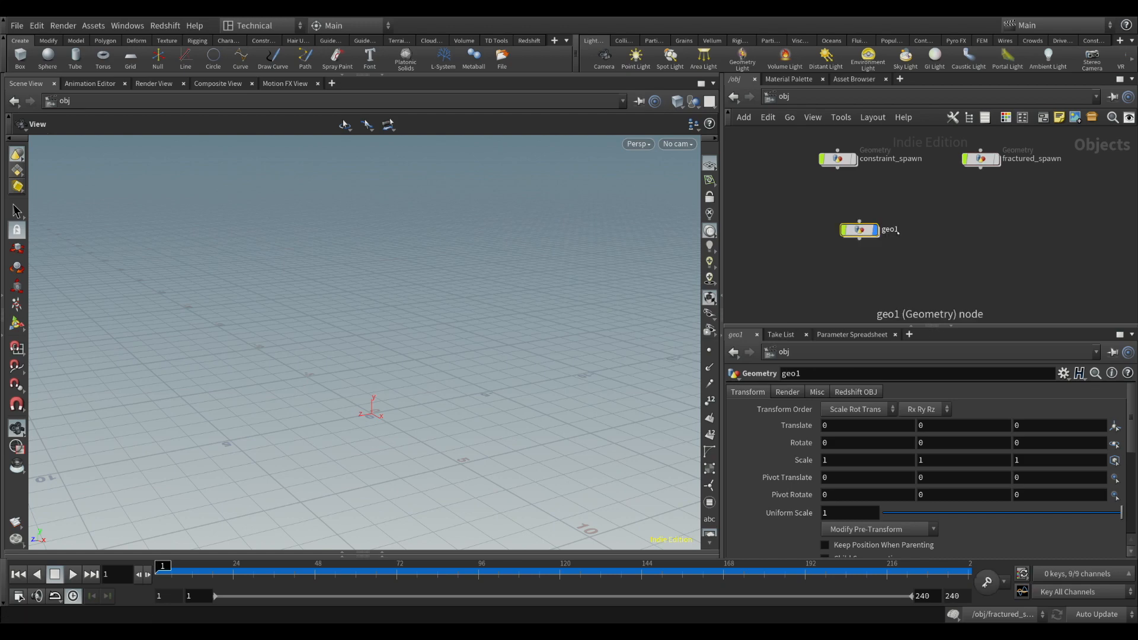
click(900, 233)
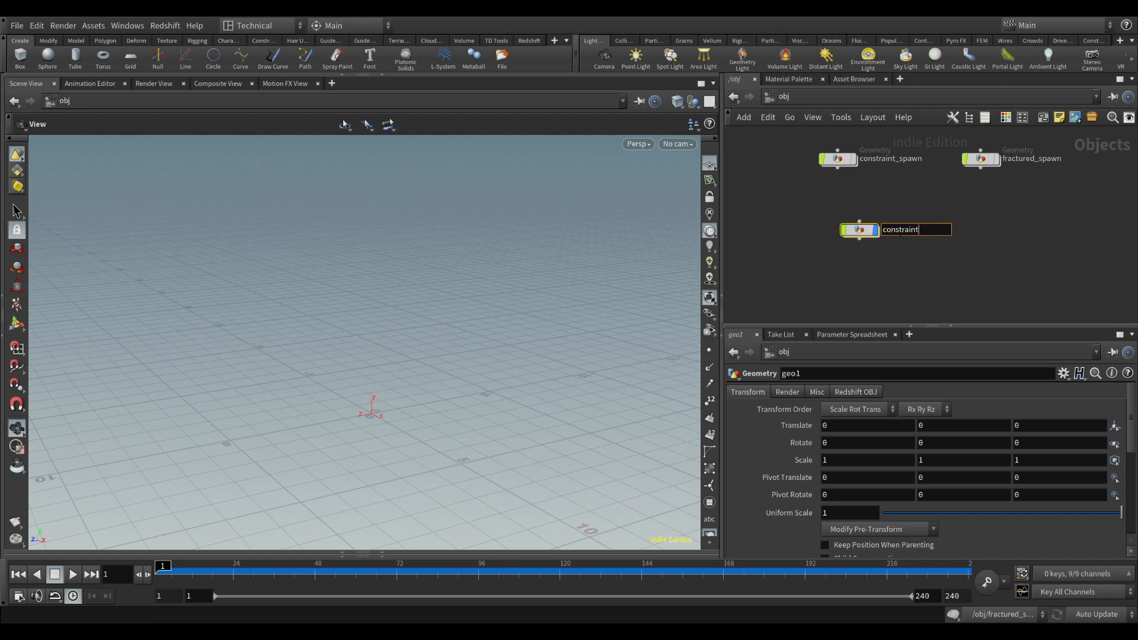
key(Return)
drag(859, 230, 847, 233)
double_click(846, 233)
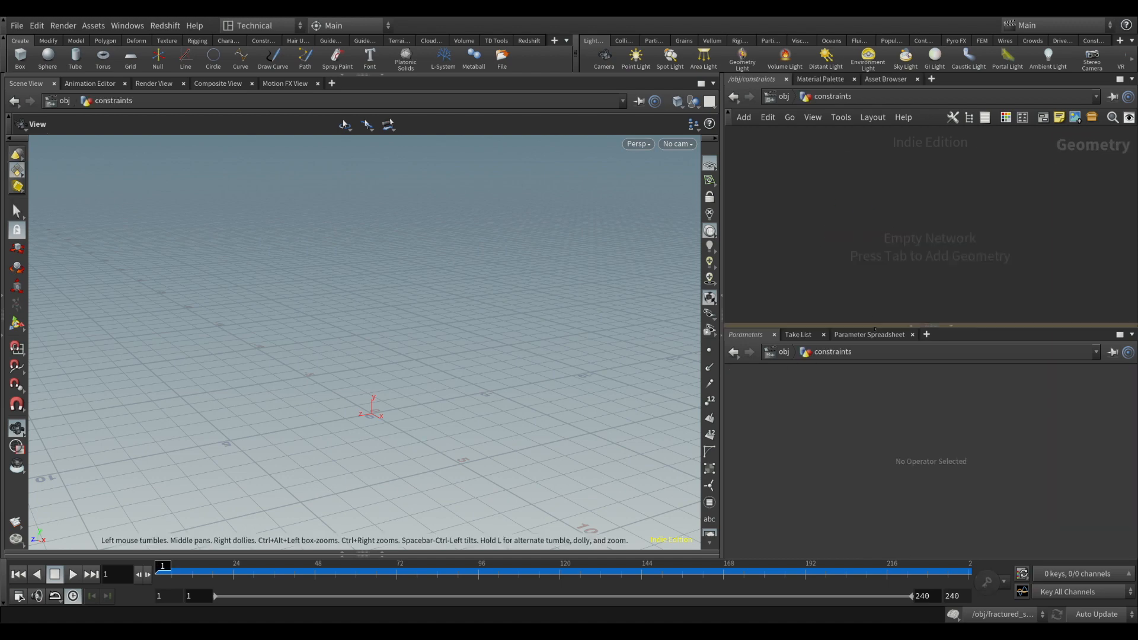
Enlarge the network area and add a Box node in the constraints network
drag(873, 326, 878, 350)
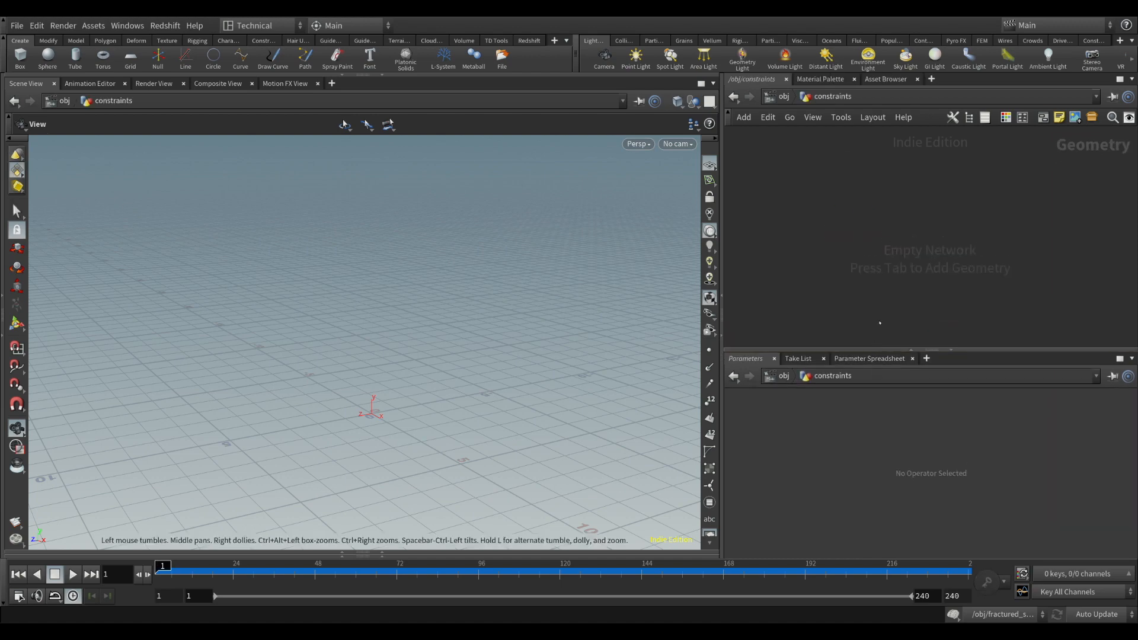
click(847, 172)
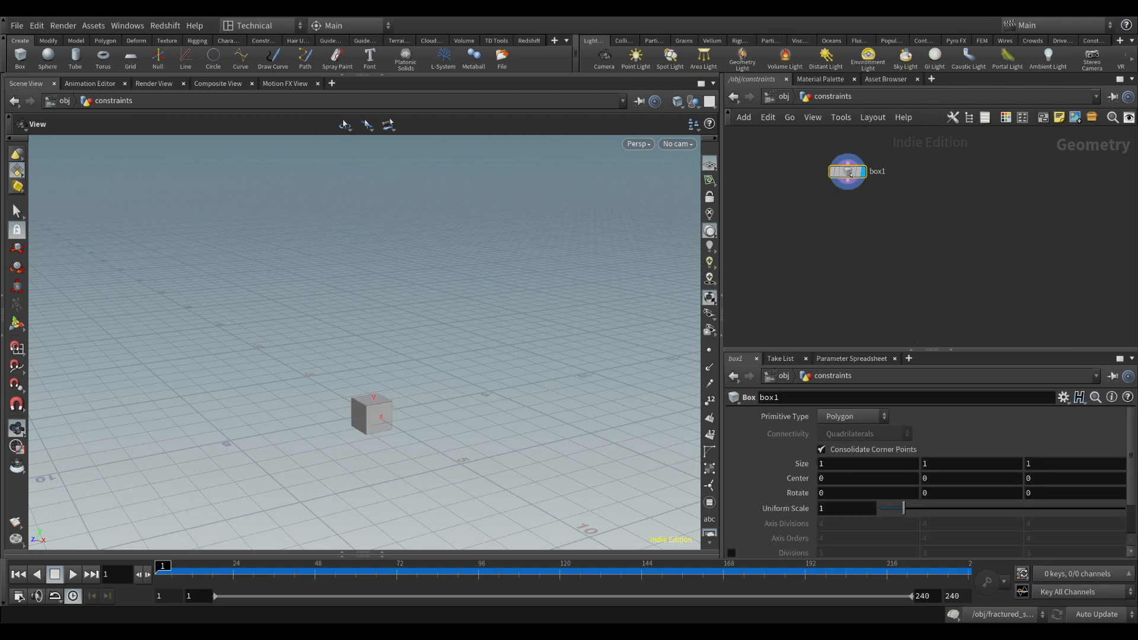
scroll(358, 407, up, 4)
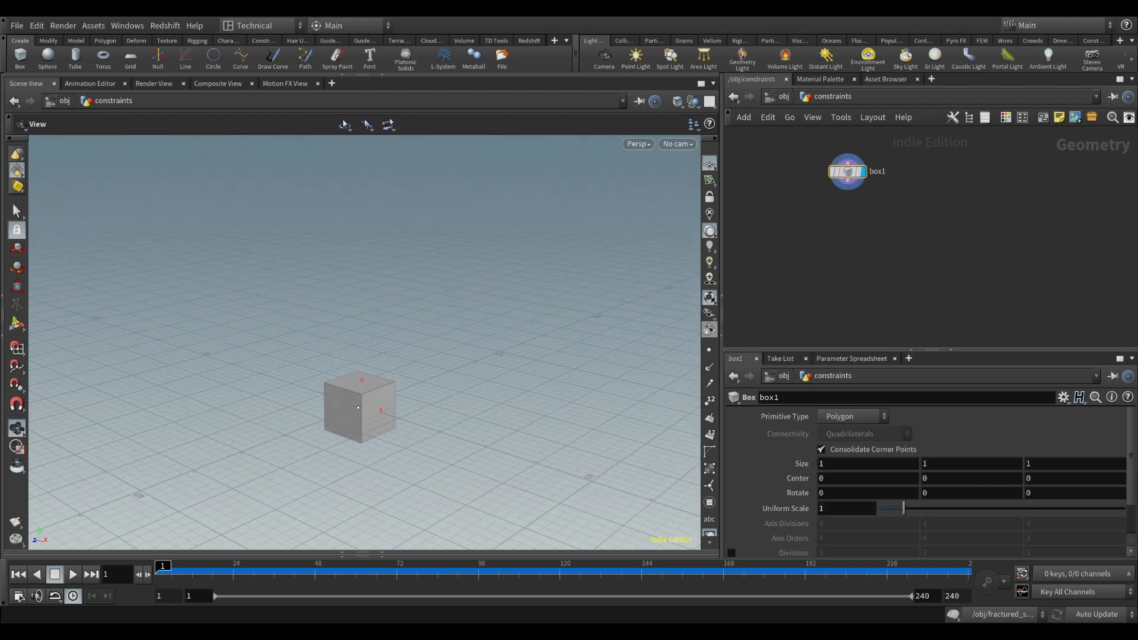
Connect a Transform node after box1 and set its uniform scale to 0.1
click(849, 190)
key(Tab)
click(850, 207)
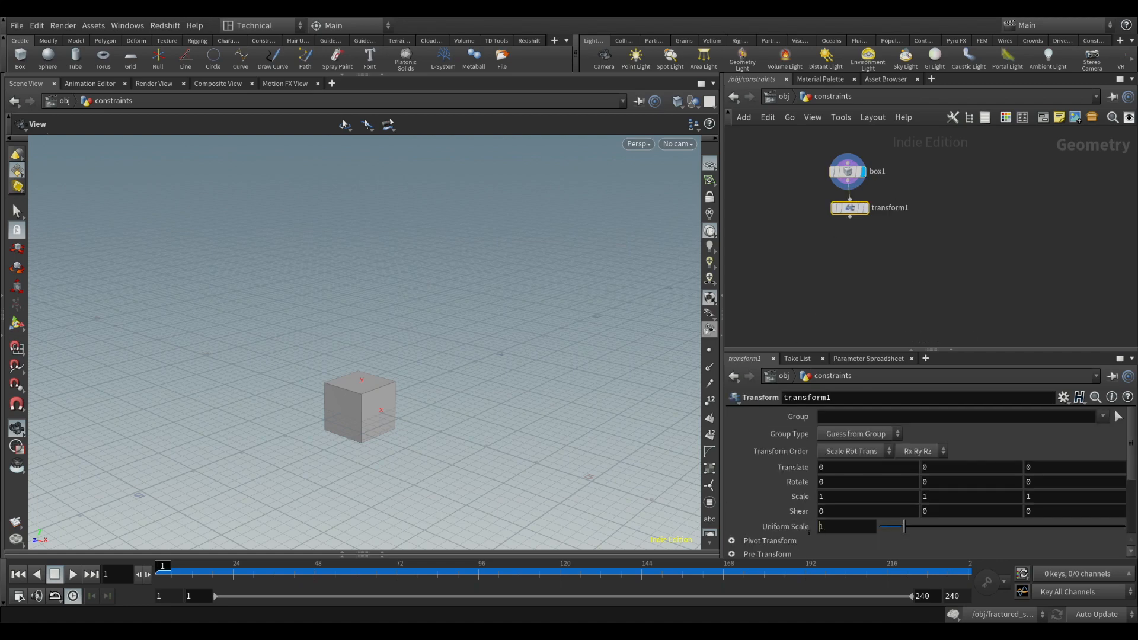
text(.1)
key(Return)
Align box1 directly above transform1 and display the Transform node's output
click(848, 172)
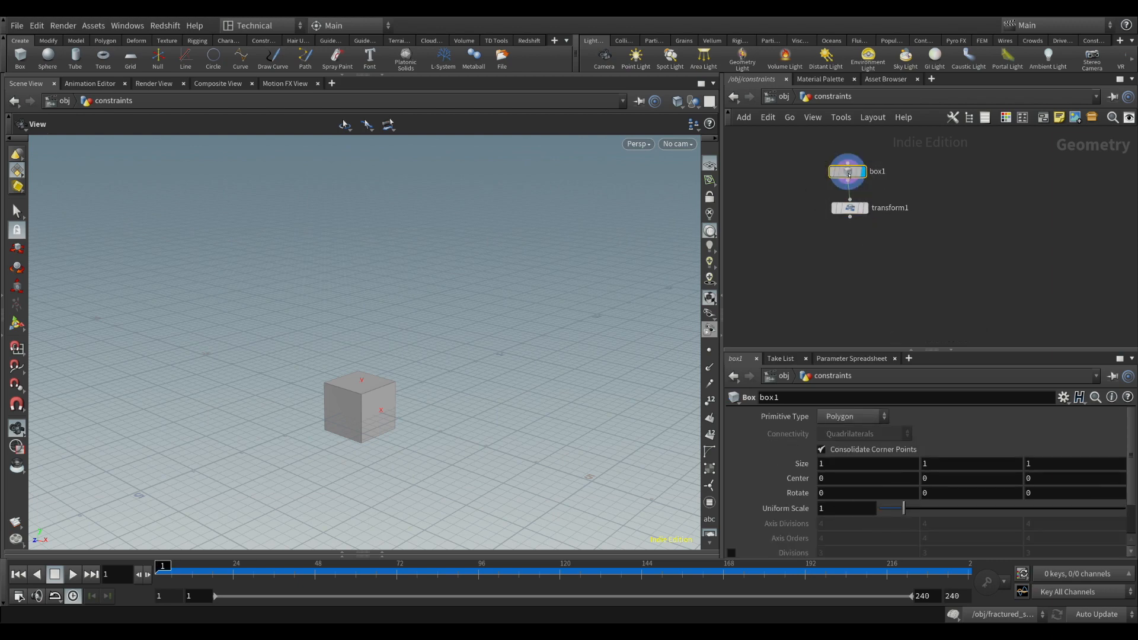
drag(849, 174, 851, 163)
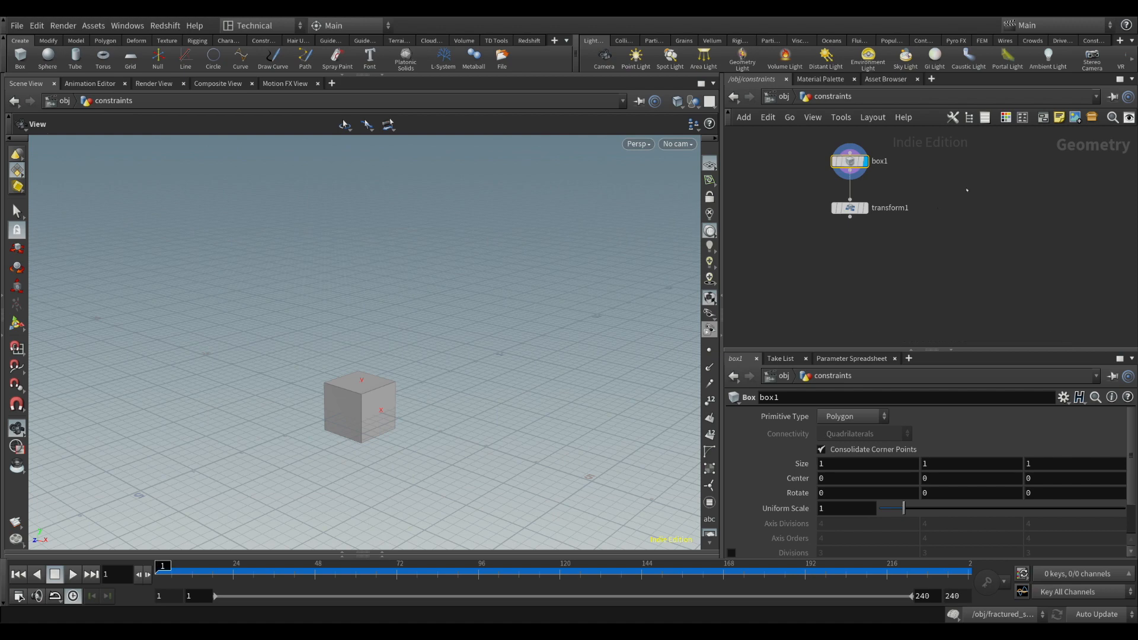
click(853, 209)
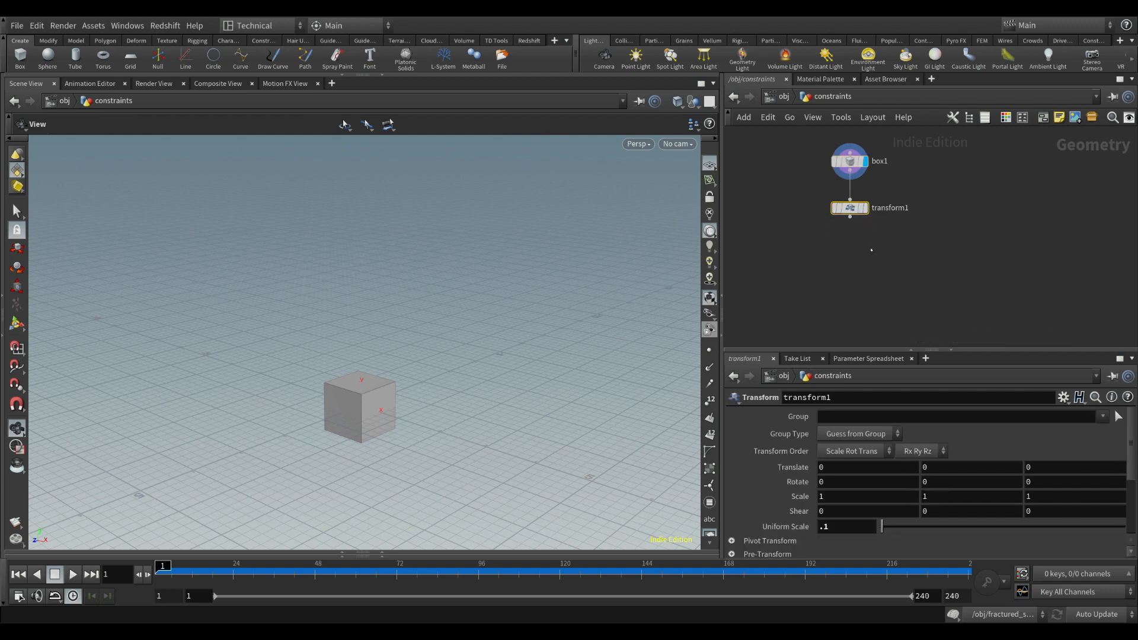
middle_drag(871, 250, 865, 226)
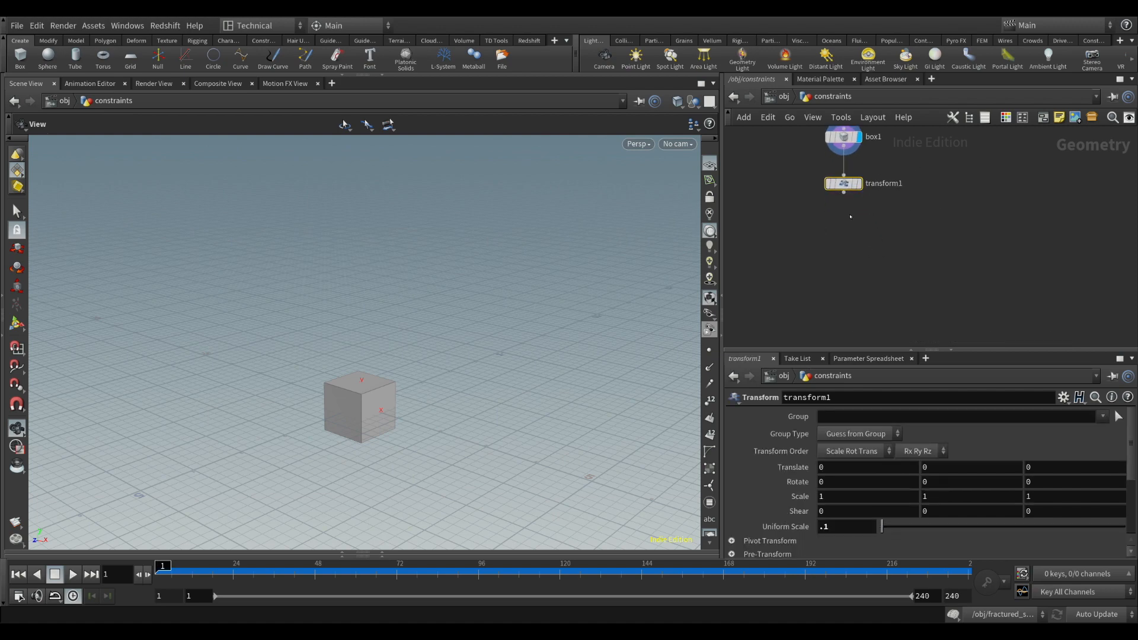
click(858, 183)
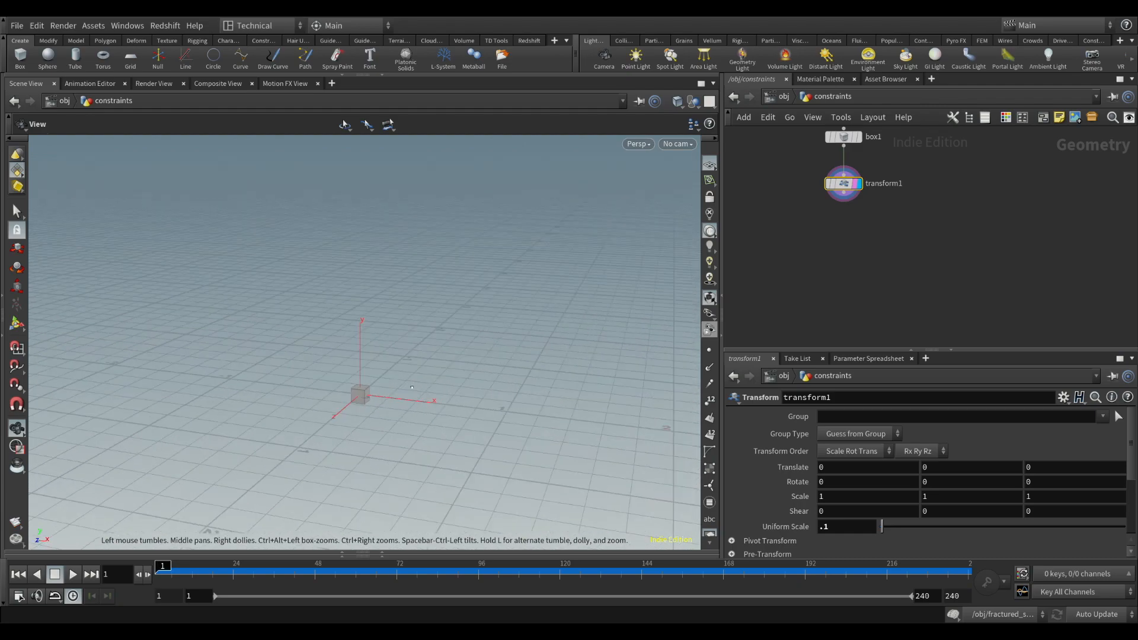
mouse_move(412, 387)
mouse_down()
mouse_move(433, 362)
mouse_move(421, 379)
mouse_up()
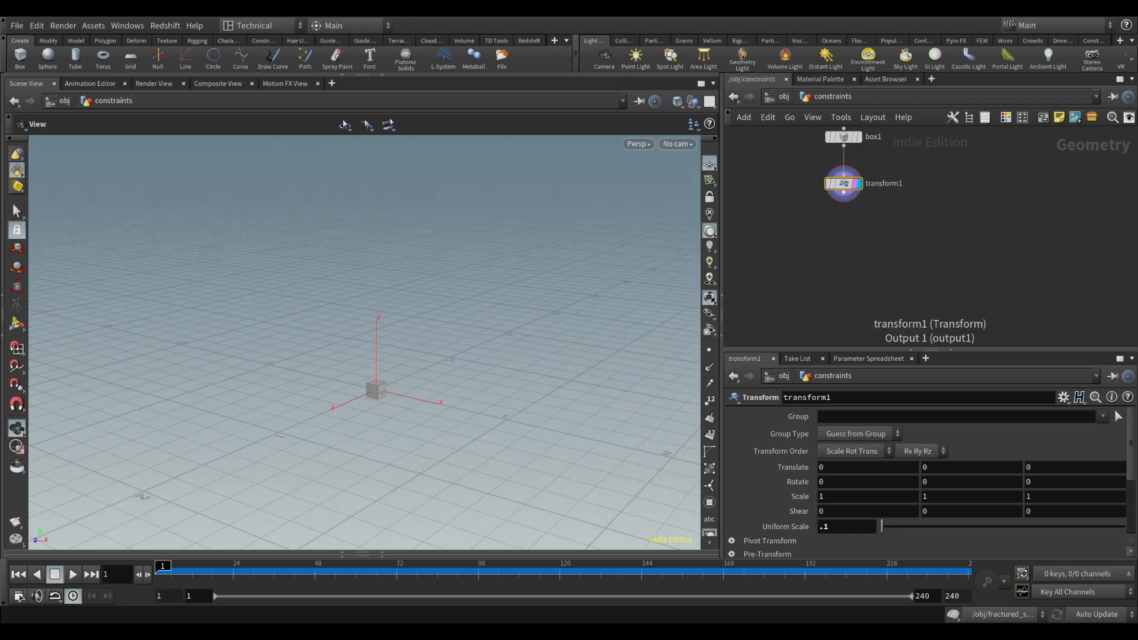
Connect an Assemble node to the output of transform1 and line it up beneath that node
drag(853, 194, 849, 236)
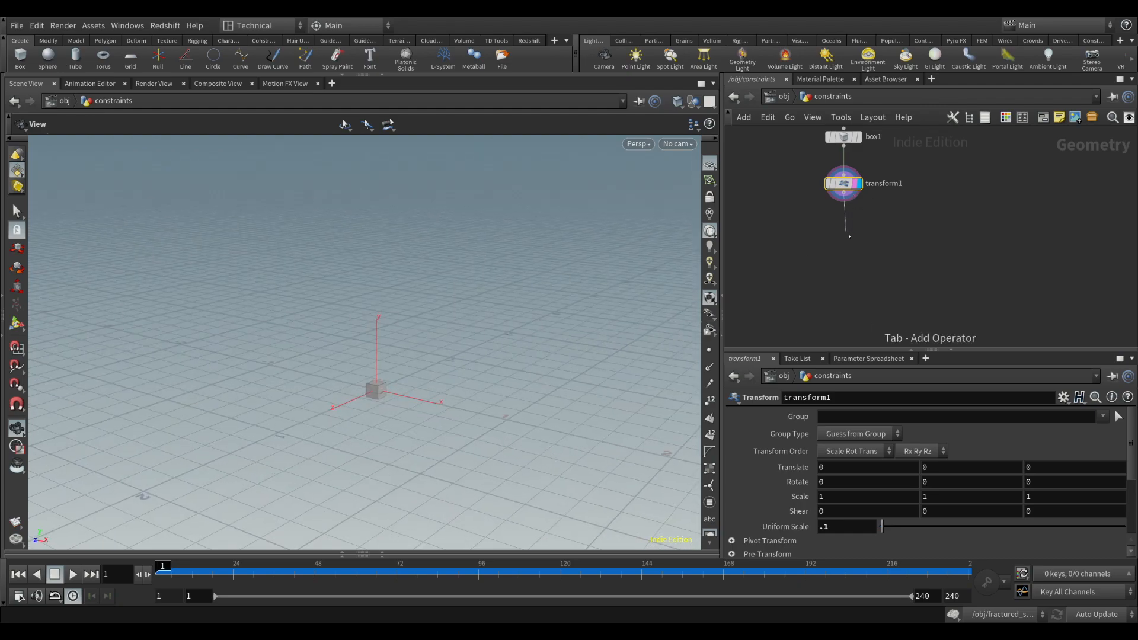
key(Return)
click(849, 236)
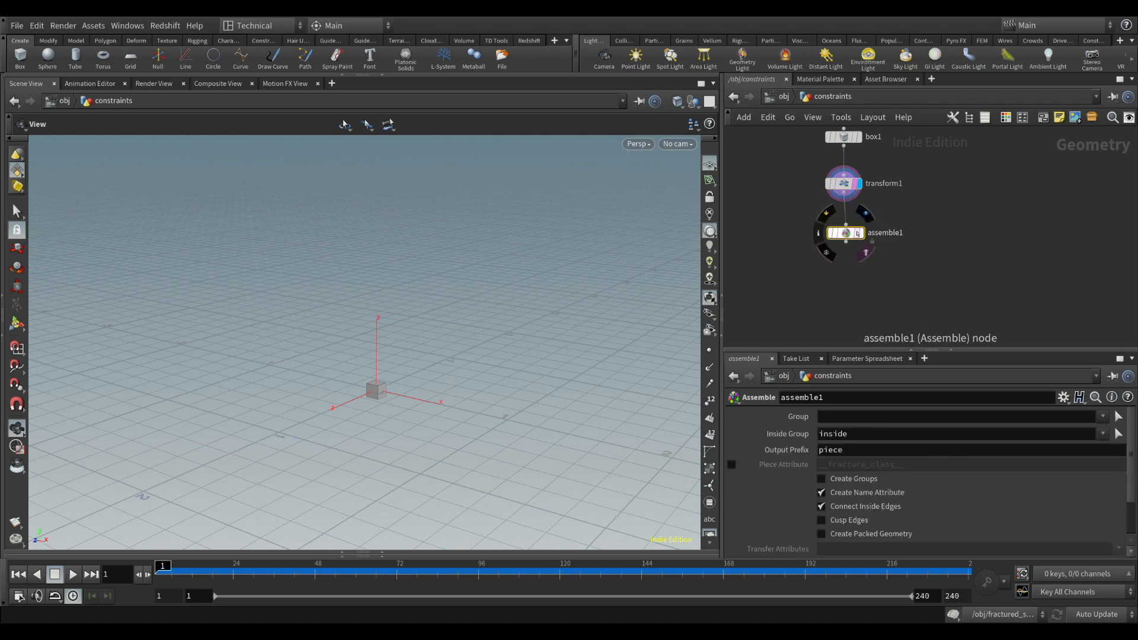
mouse_move(849, 235)
mouse_down()
mouse_move(846, 225)
mouse_move(879, 248)
mouse_up()
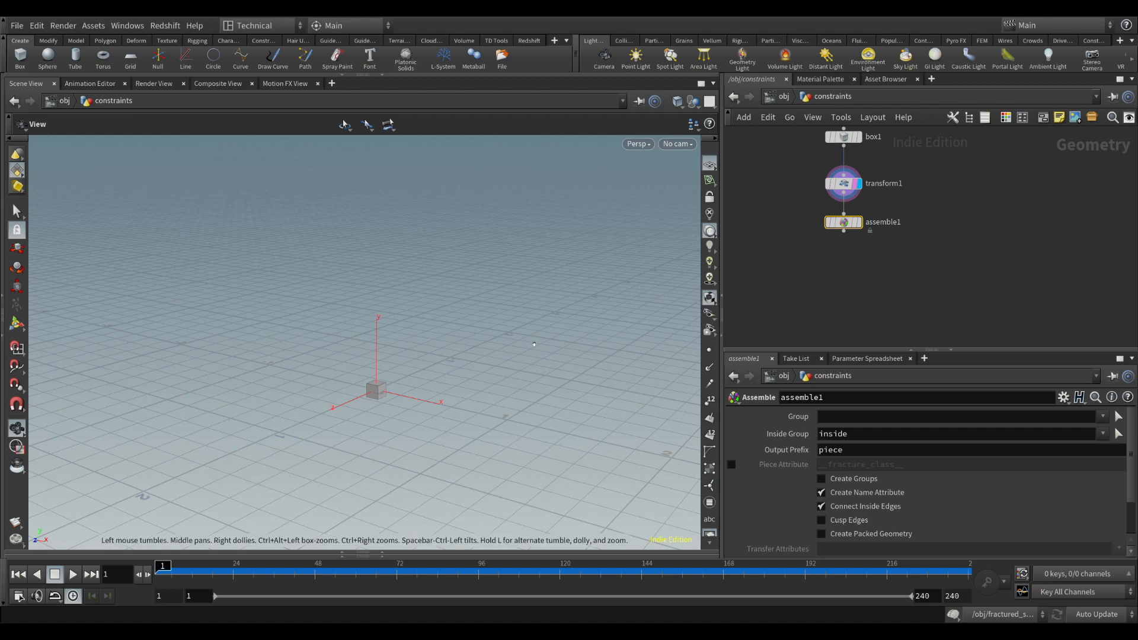
Enable Create Packed Geometry on the Assemble node and display its output
drag(376, 389, 380, 398)
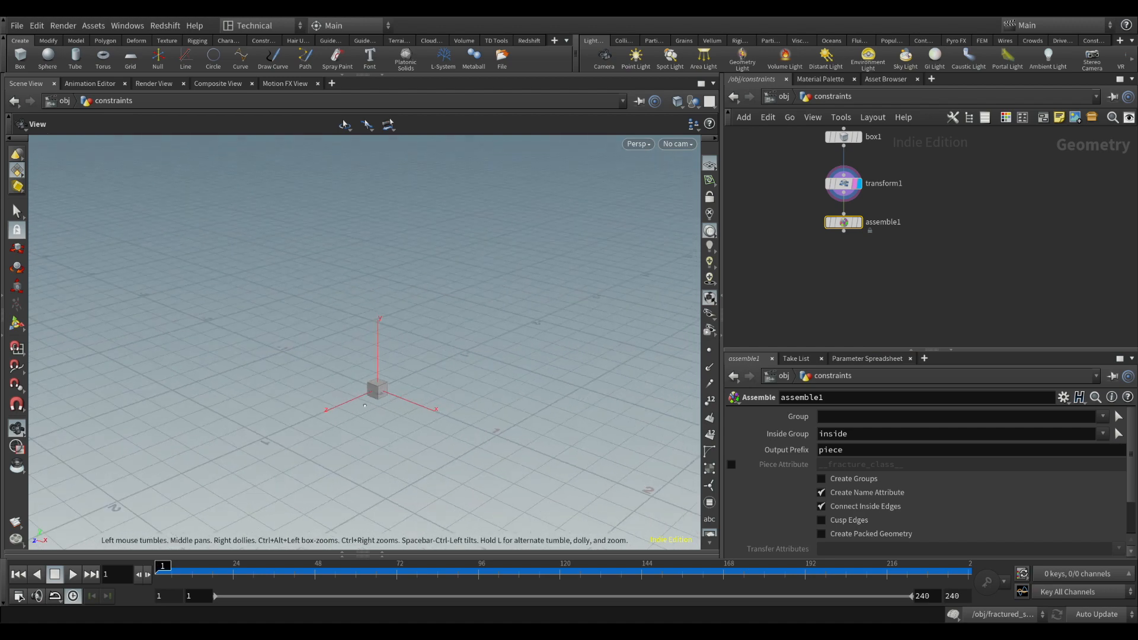
scroll(380, 399, up, 5)
middle_drag(380, 399, 390, 353)
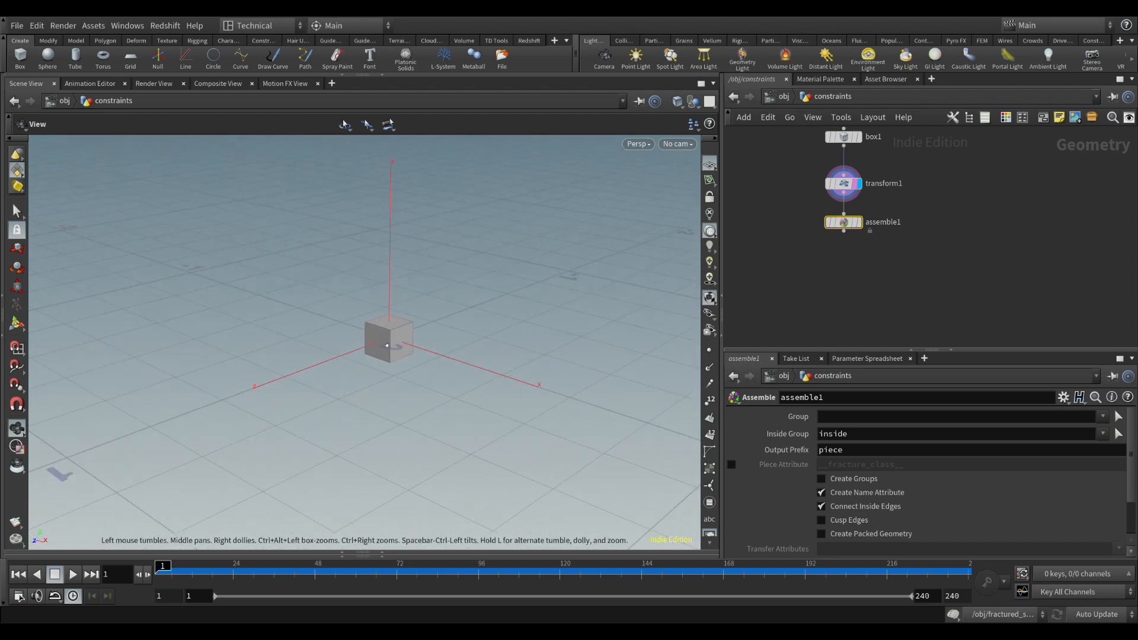
drag(386, 345, 389, 340)
middle_drag(855, 290, 852, 271)
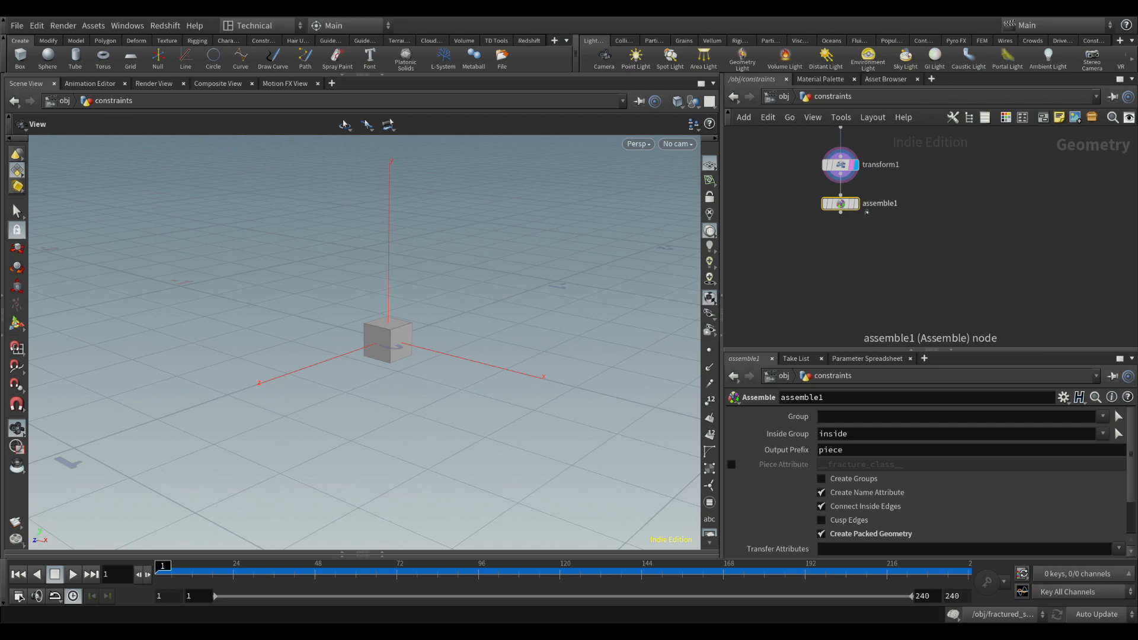
click(854, 204)
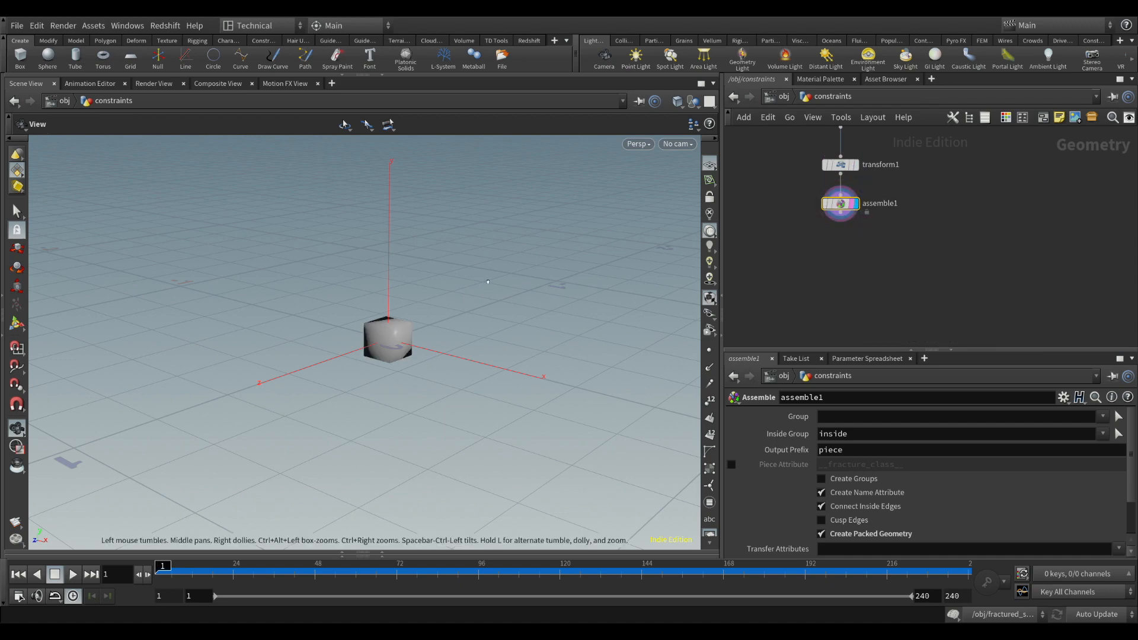
mouse_move(395, 337)
mouse_down()
mouse_move(415, 283)
mouse_move(385, 351)
mouse_up()
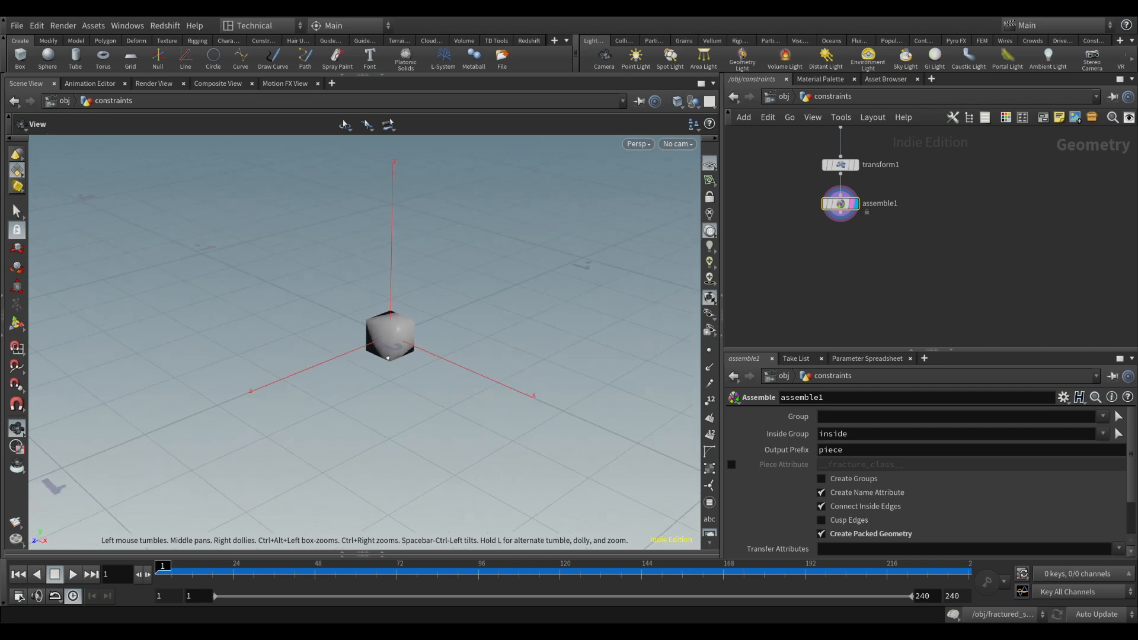
click(840, 221)
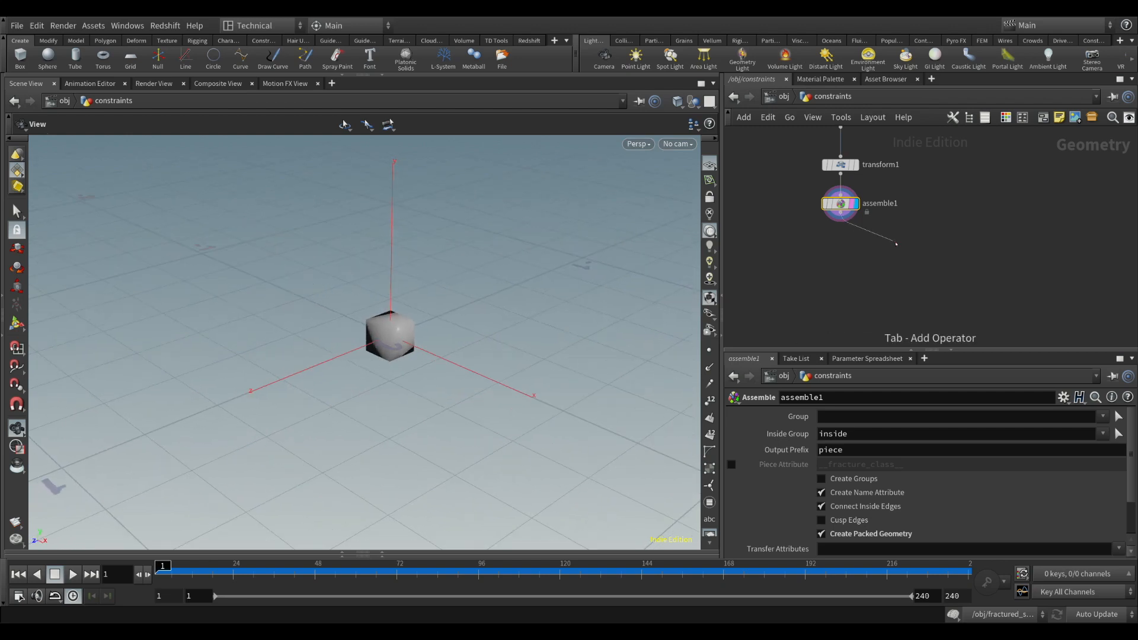
click(895, 243)
click(907, 244)
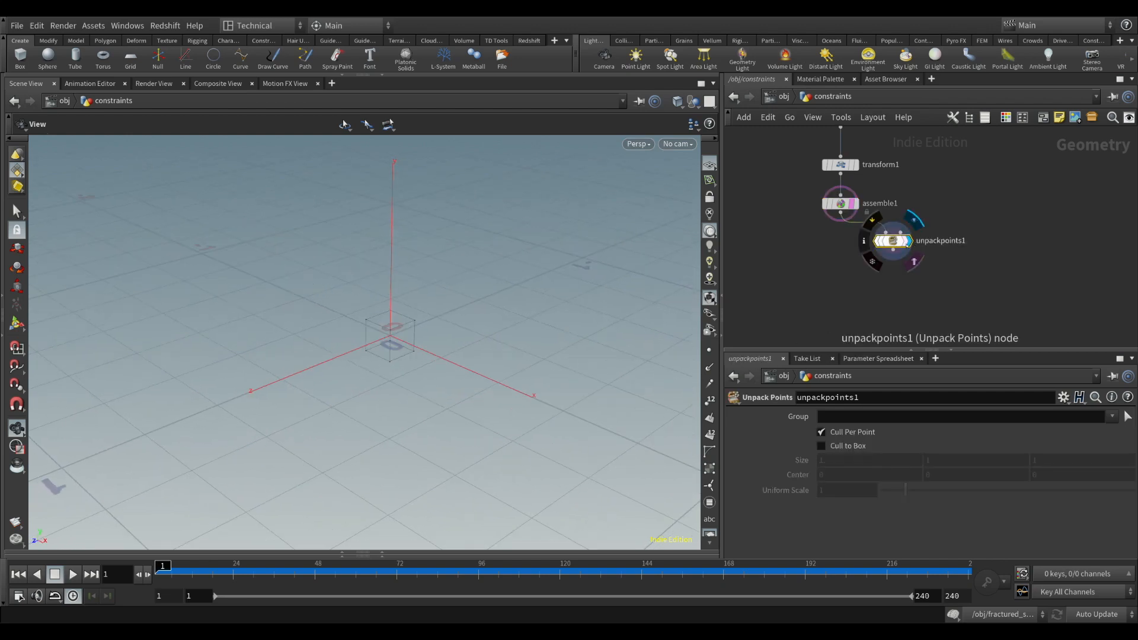
key(Delete)
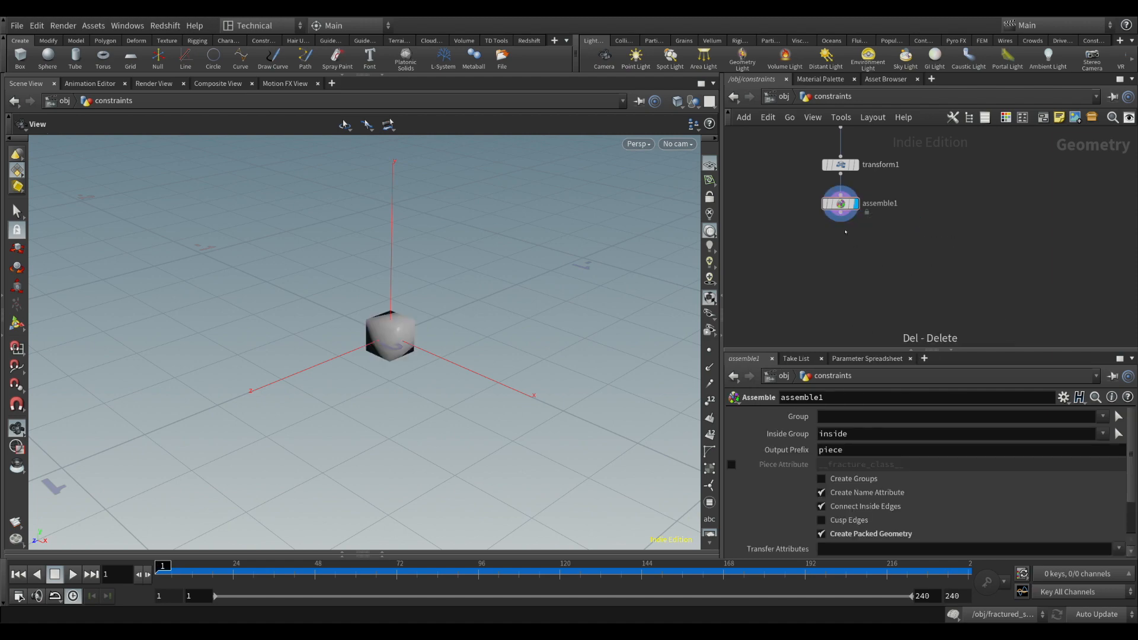
Try an Unpack node on the output of assemble1 and delete it again
click(841, 221)
click(1019, 265)
click(928, 250)
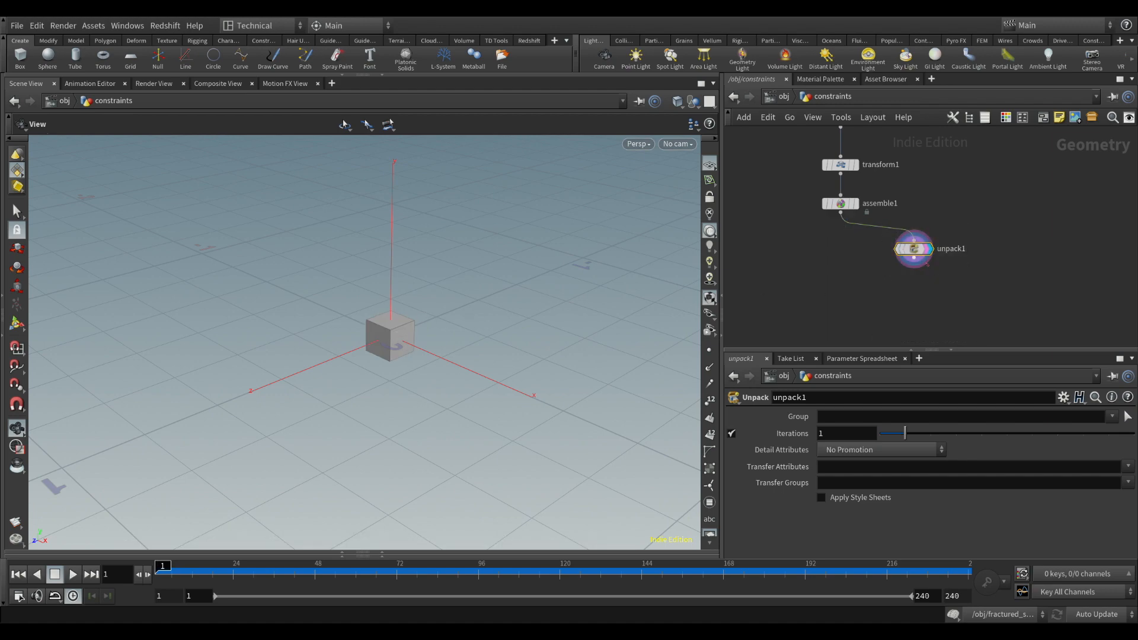
key(Delete)
Connect a Null node to the output of assemble1, rename it GEO_SRC and align it directly beneath
mouse_move(409, 361)
mouse_down()
mouse_move(468, 308)
mouse_move(410, 277)
mouse_move(414, 344)
mouse_up()
middle_drag(881, 261, 877, 282)
click(835, 235)
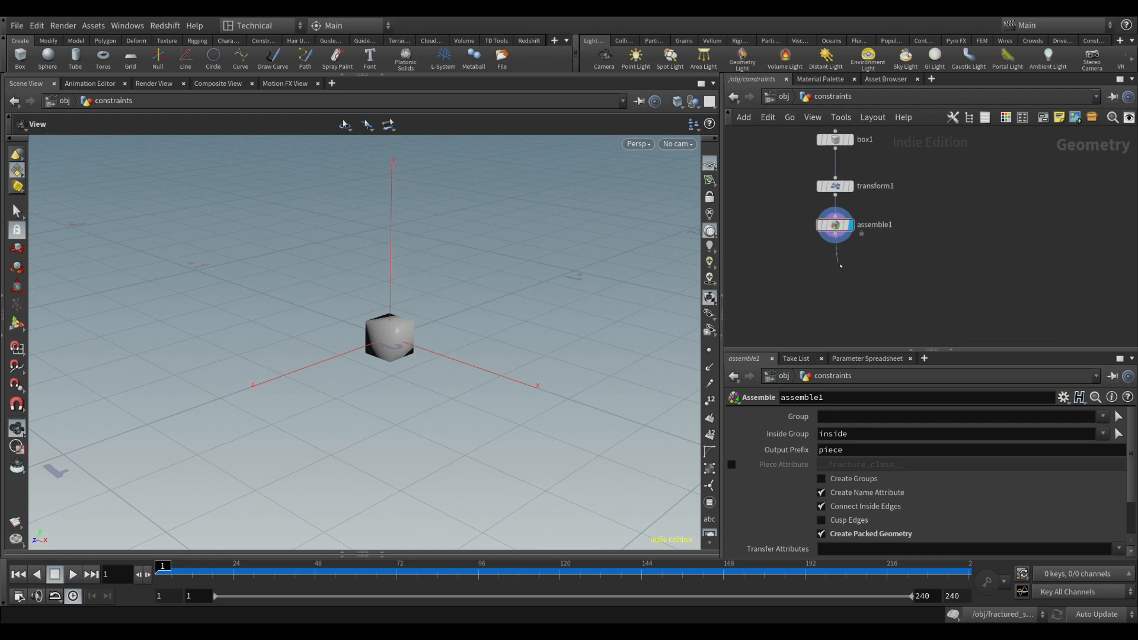
key(Return)
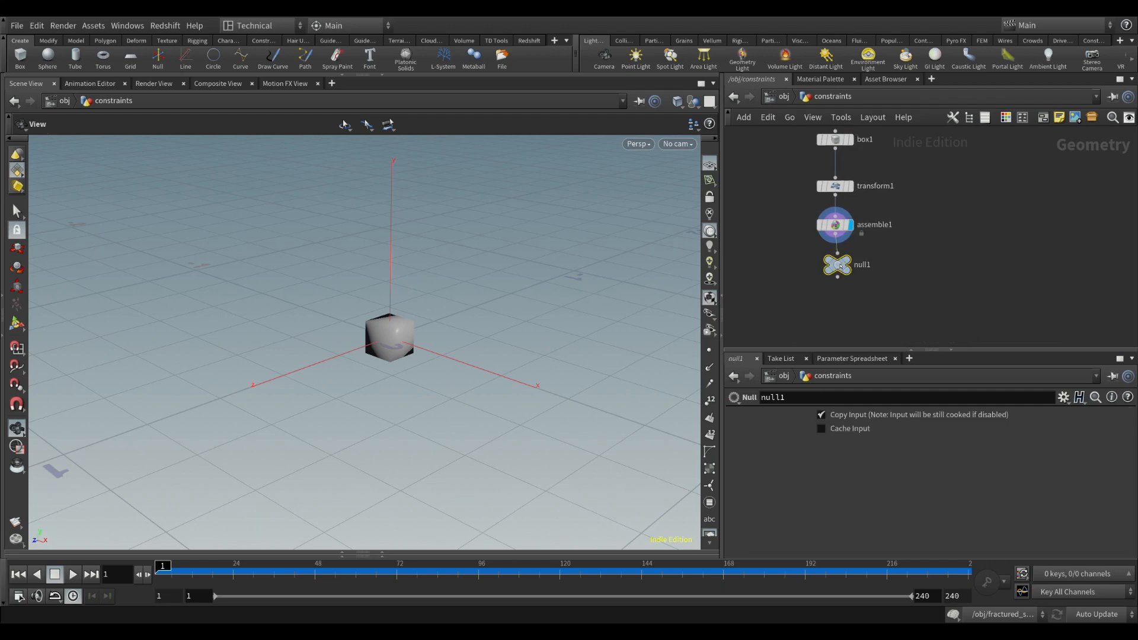
click(864, 265)
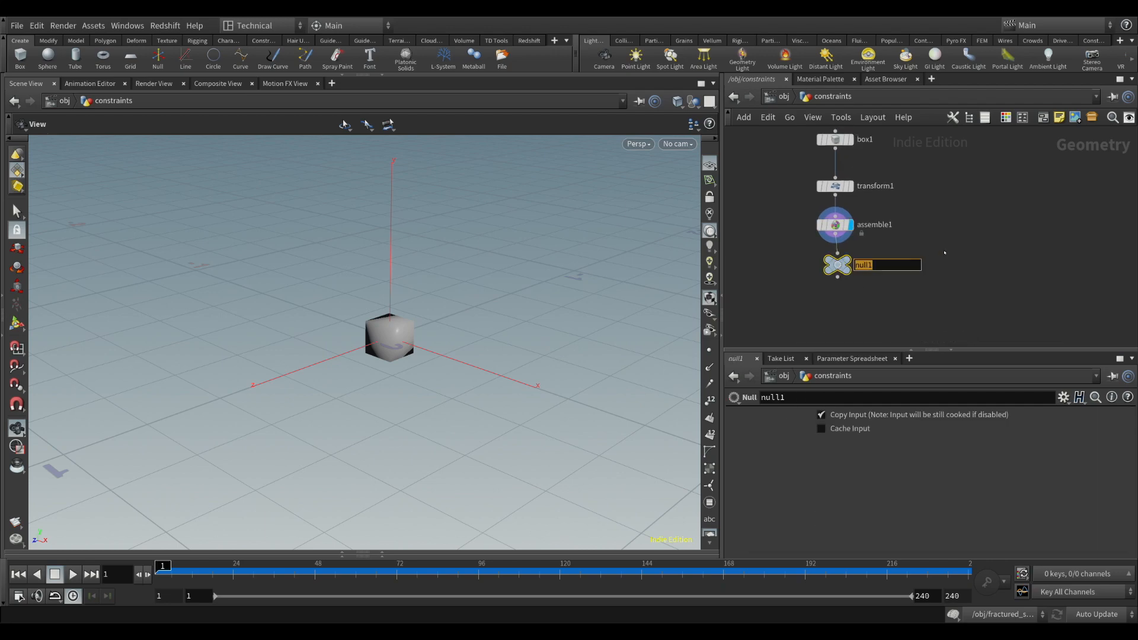
text(GEO_SRC)
key(Return)
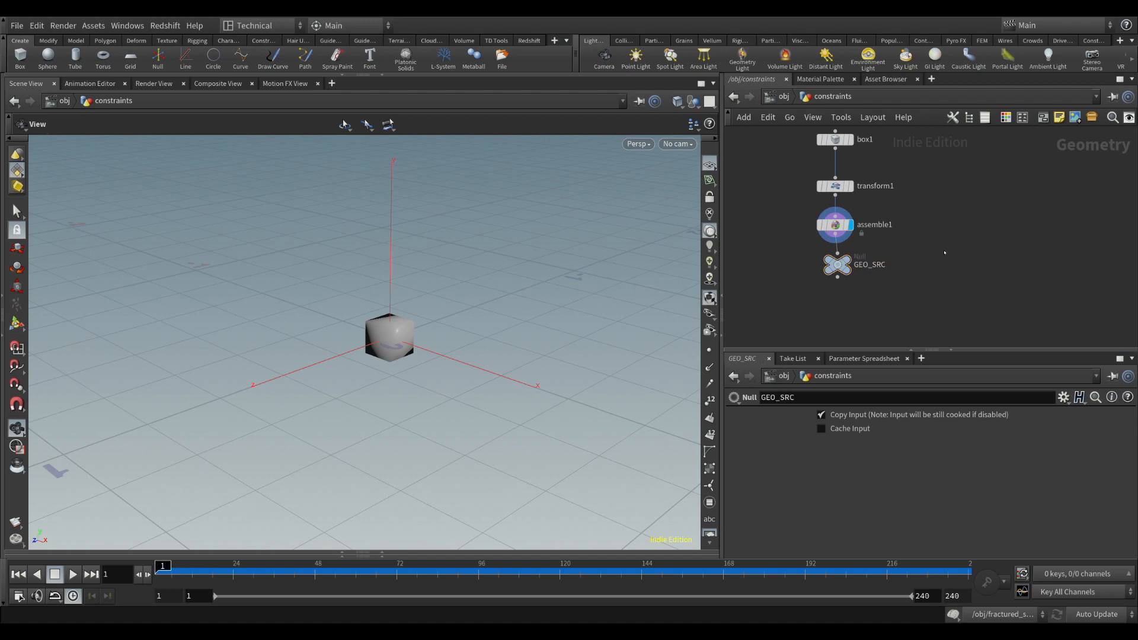
drag(845, 269, 843, 267)
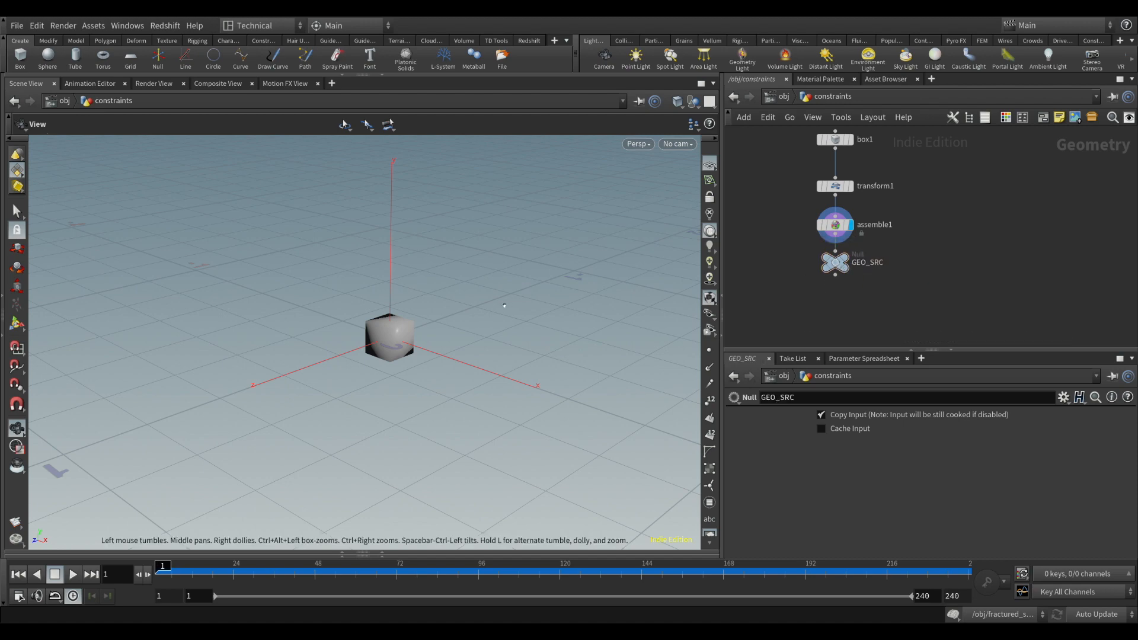
Add a second, unconnected Null node named CON and line it up beside GEO_SRC
drag(501, 304, 394, 270)
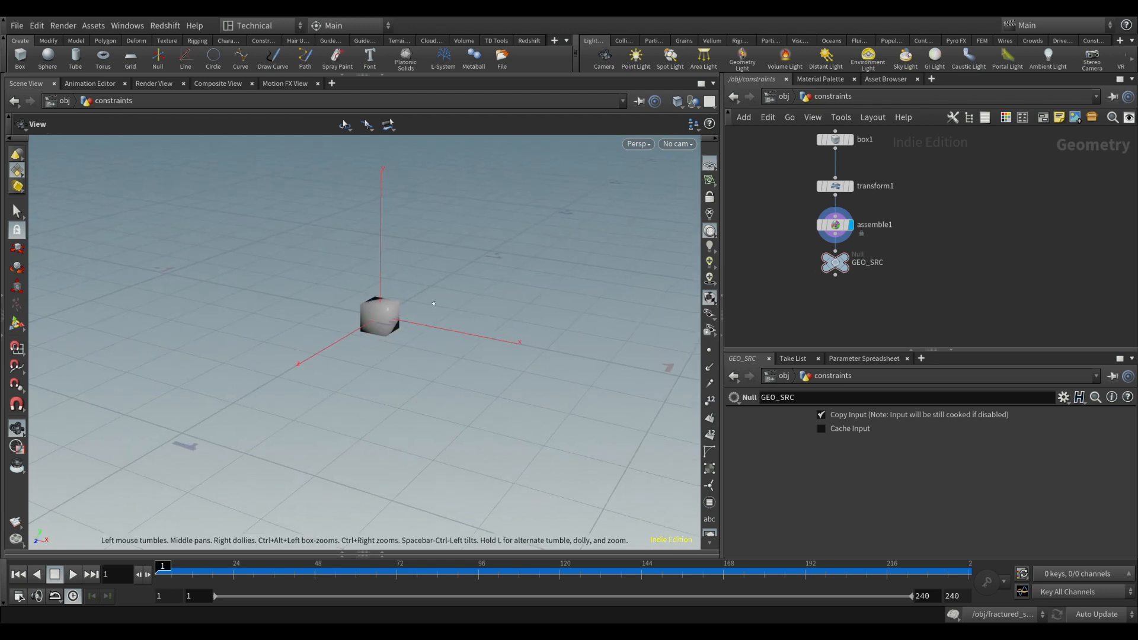
drag(495, 292, 486, 306)
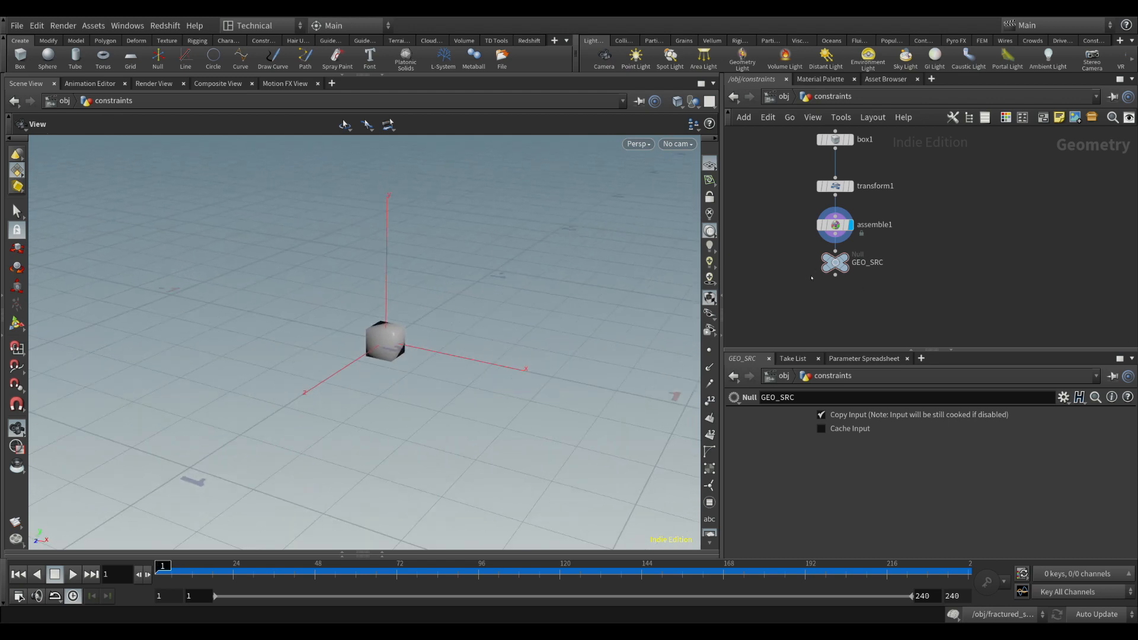
key(Tab)
key(Return)
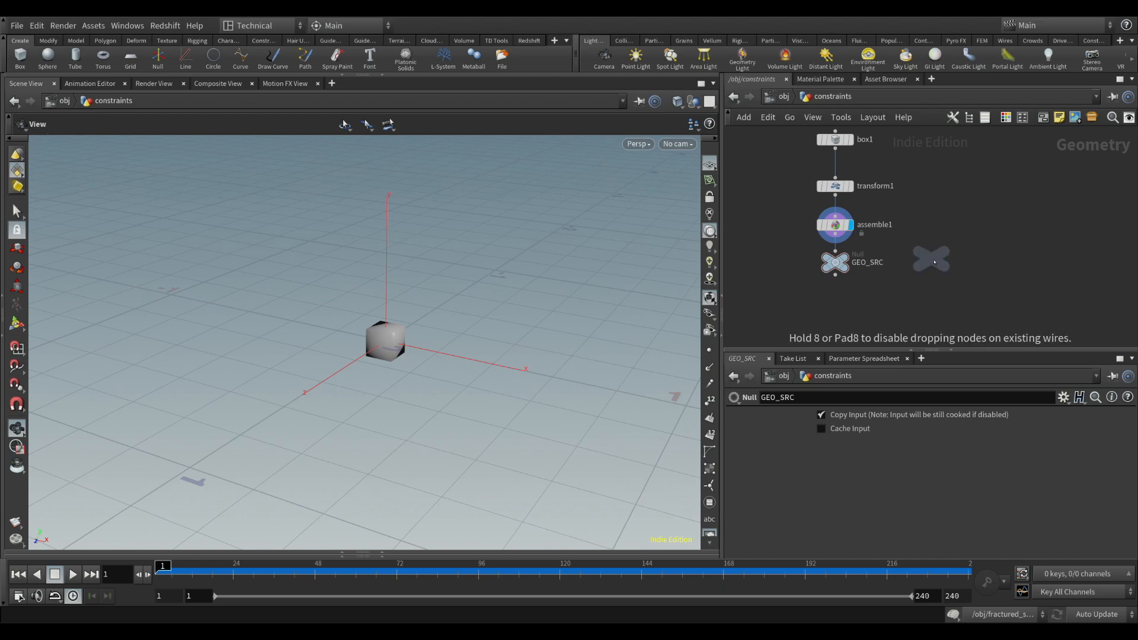
click(934, 262)
double_click(960, 260)
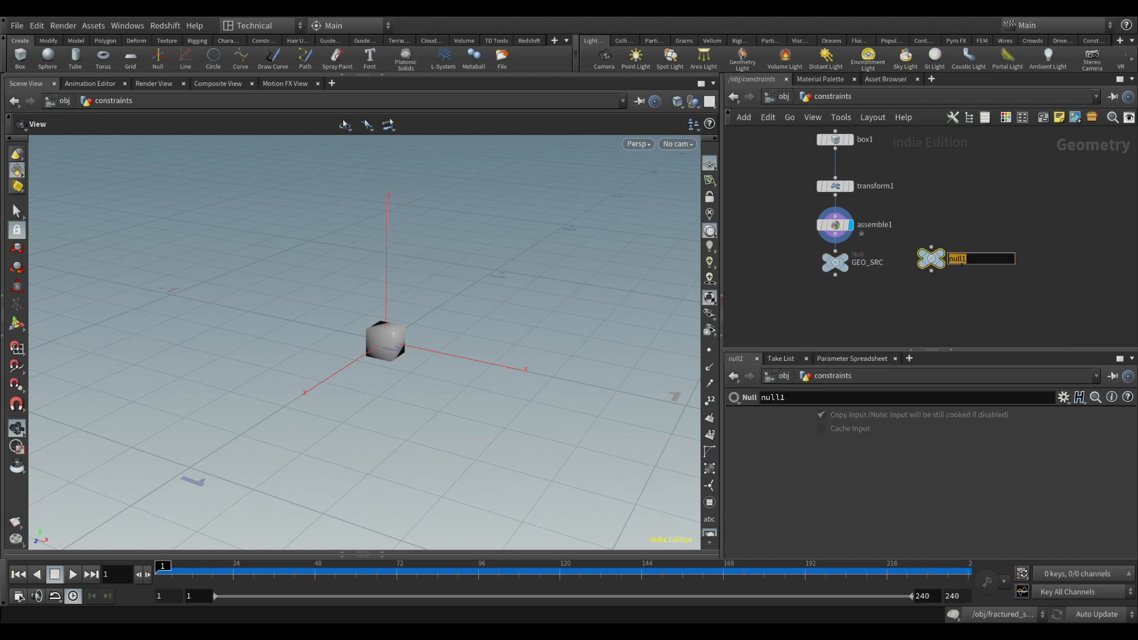
key(Return)
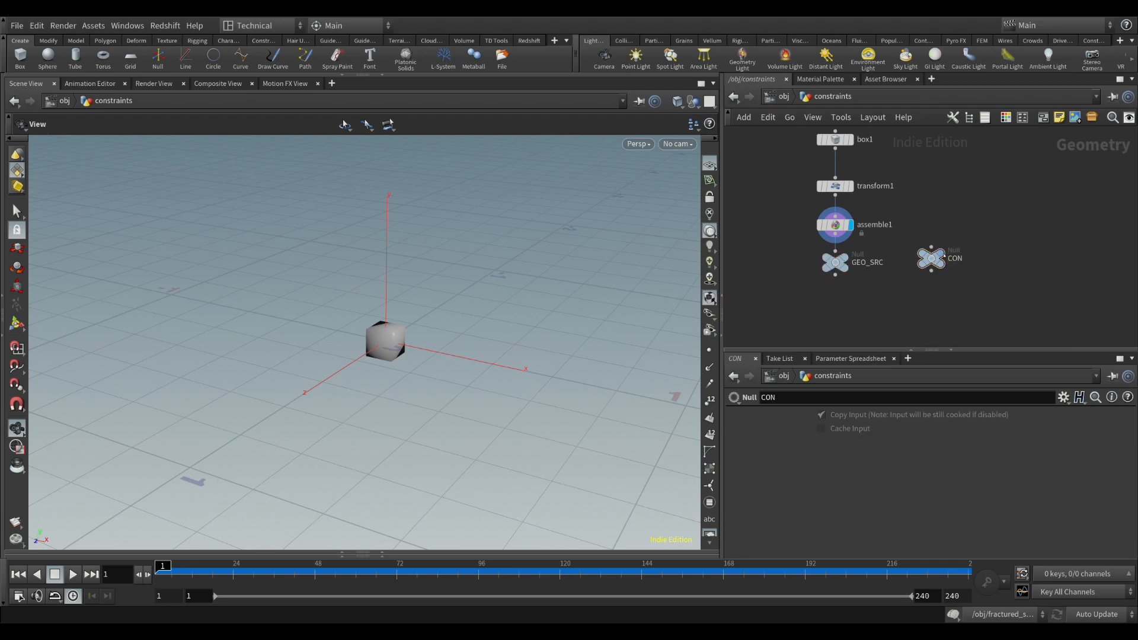
drag(944, 253, 953, 258)
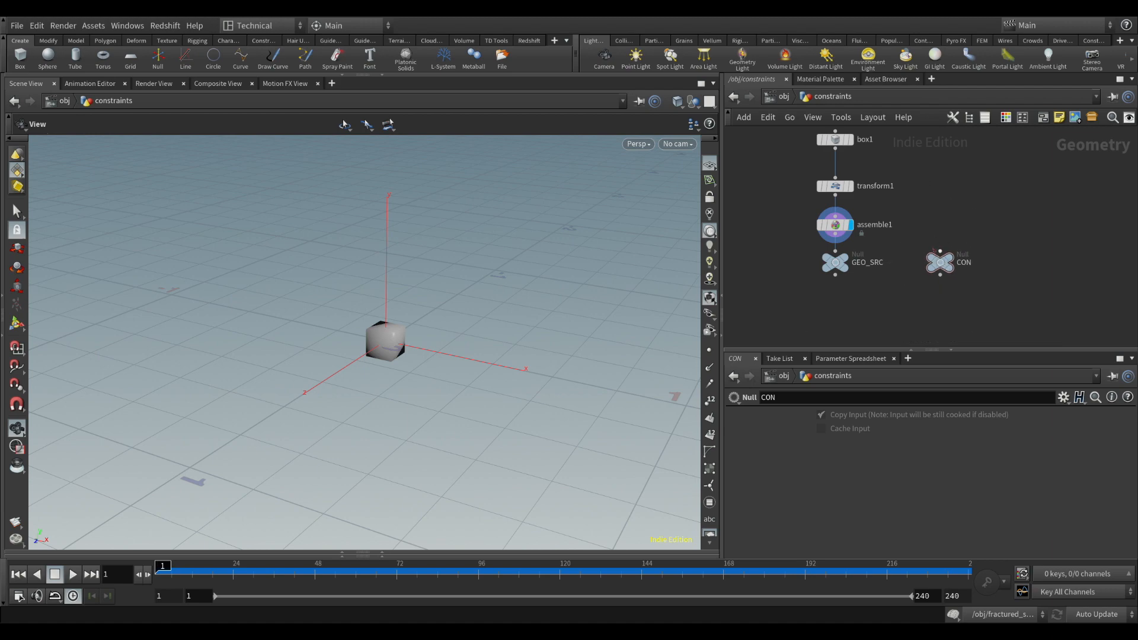
Move box1 slightly closer to transform1 in the node network
drag(388, 351, 454, 325)
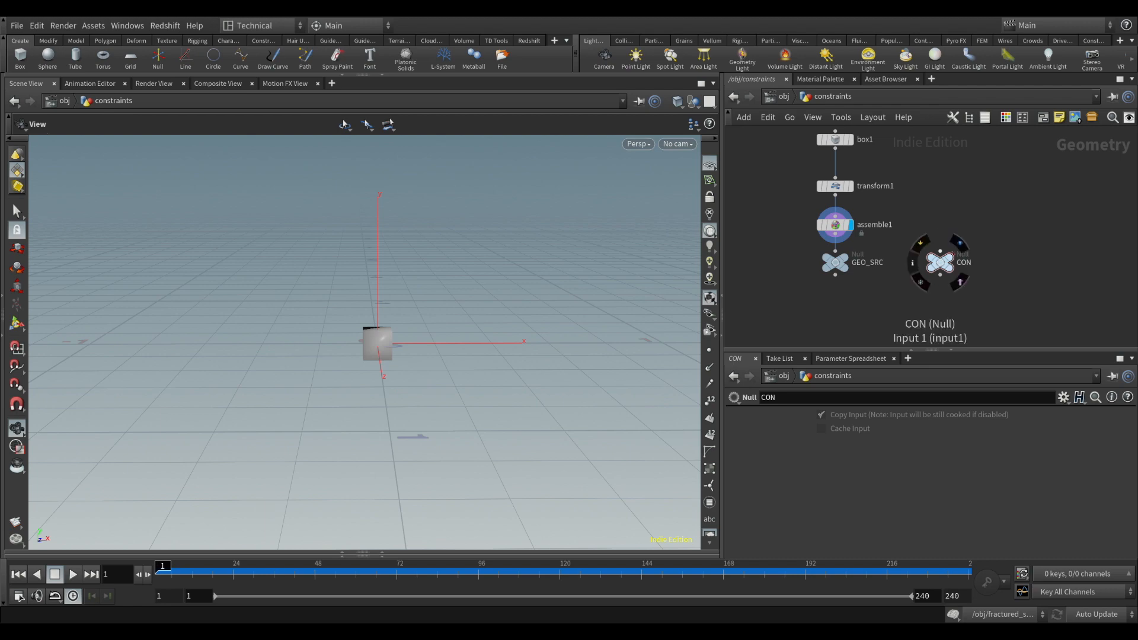
drag(405, 338, 328, 364)
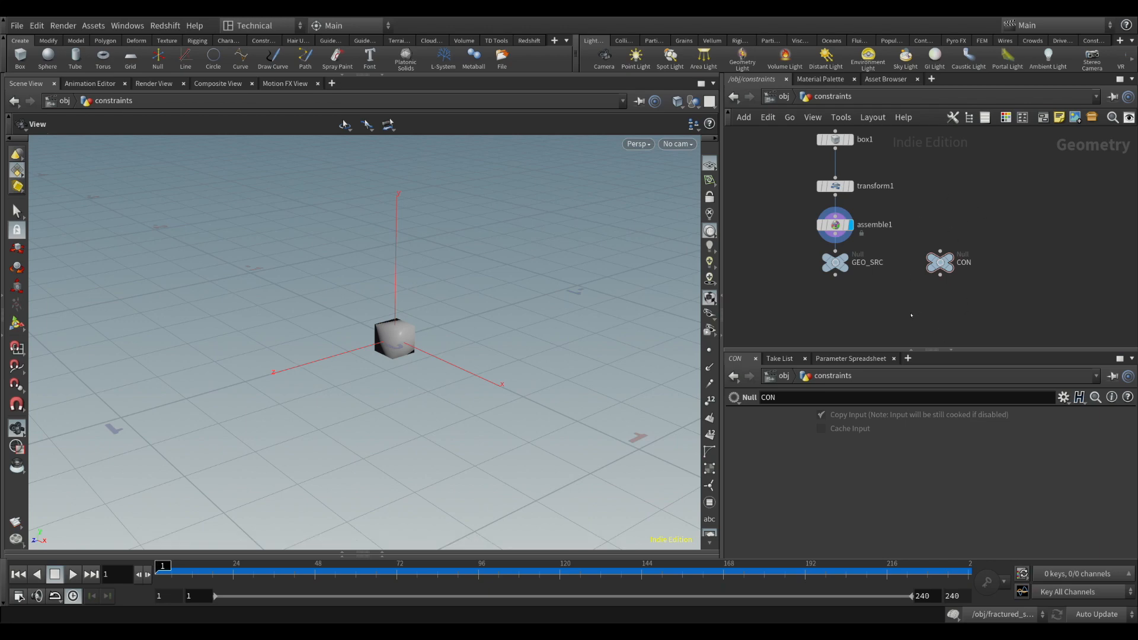
scroll(864, 315, down, 4)
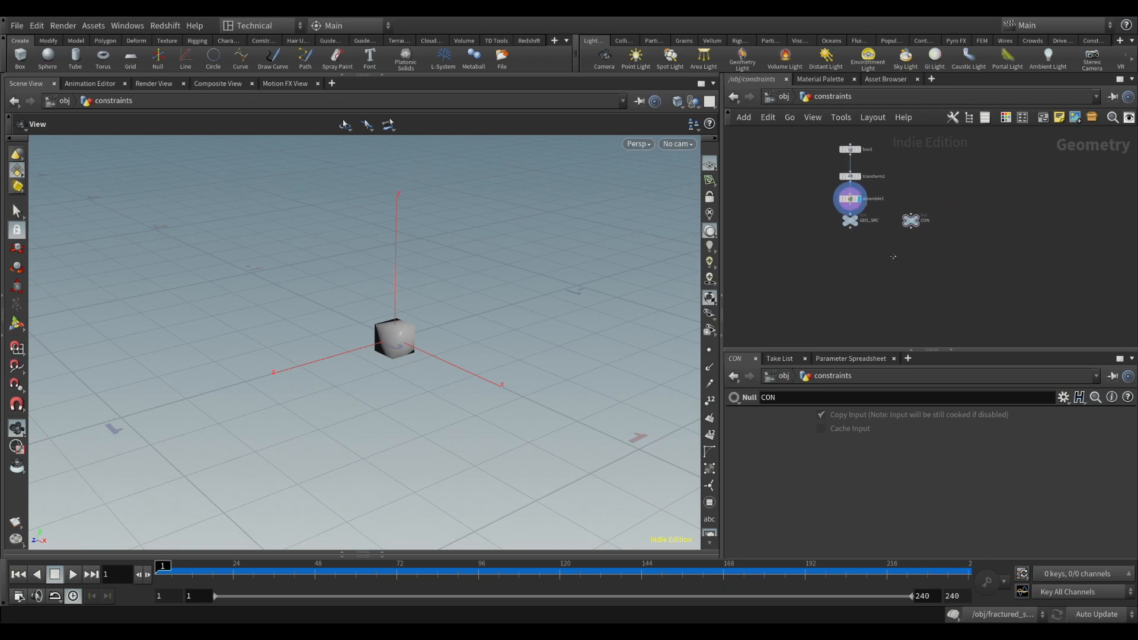
drag(847, 151, 847, 159)
Create a DOP Network below the GEO_SRC and CON nulls and go inside it
middle_drag(867, 264, 857, 248)
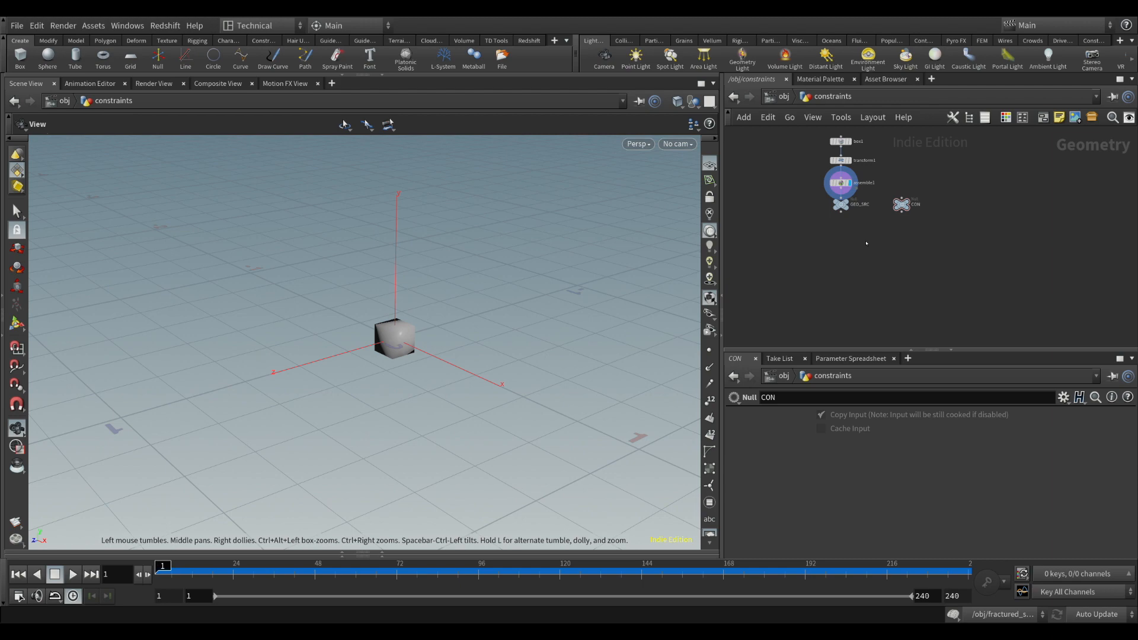
click(864, 241)
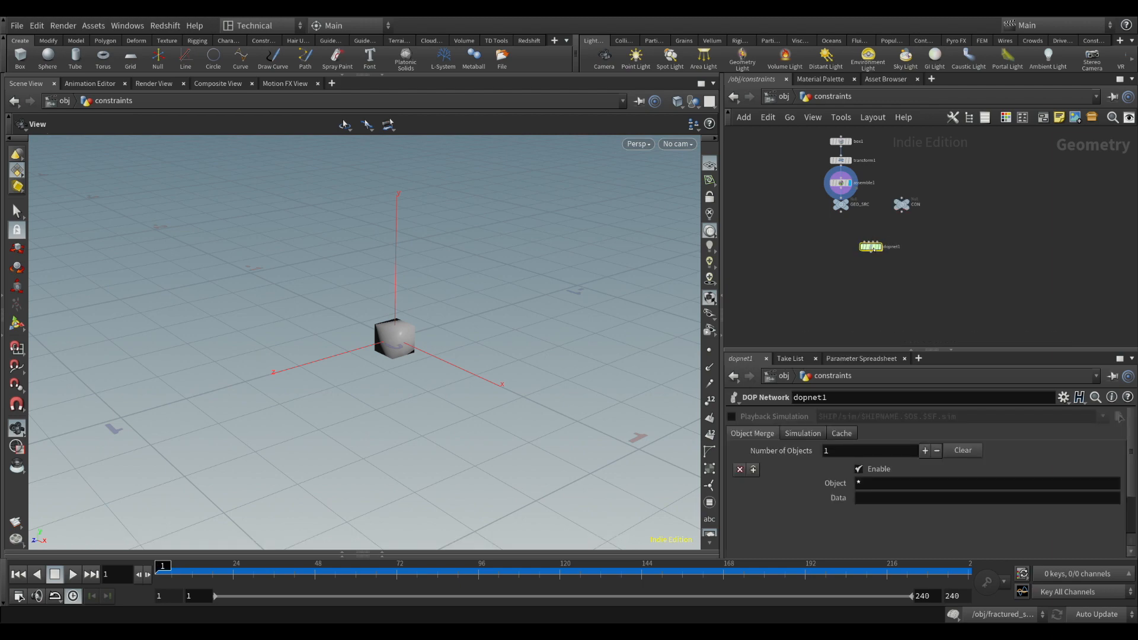
double_click(864, 240)
drag(942, 242, 907, 305)
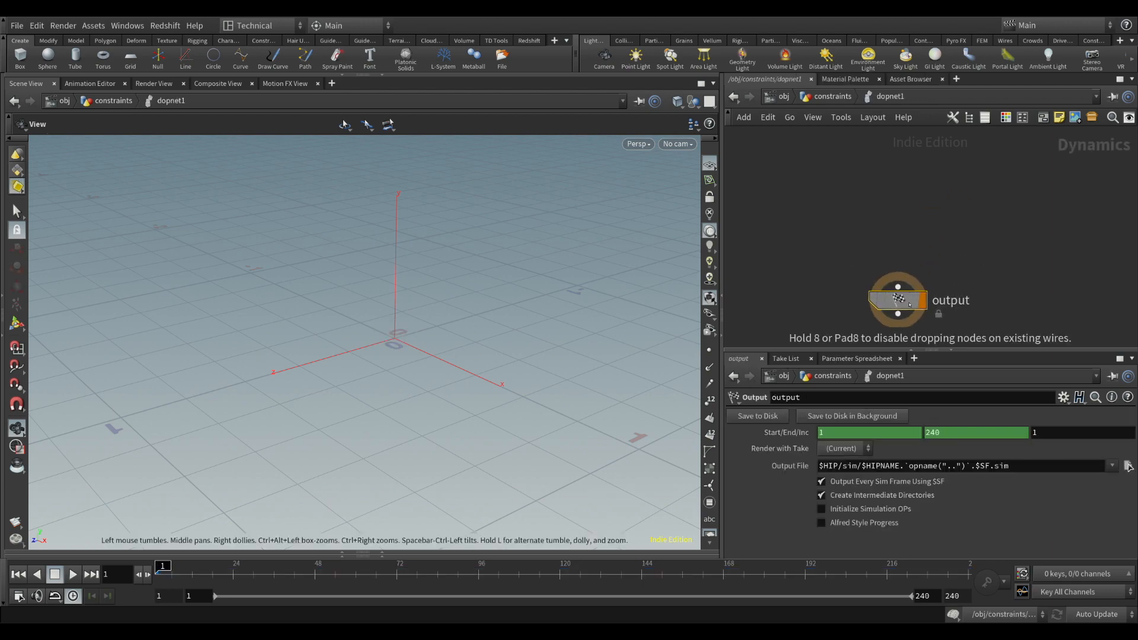
Add a Rigid Body Solver above the output node and place a Bullet Solver beside it for comparison
scroll(902, 236, down, 3)
middle_drag(917, 226, 916, 251)
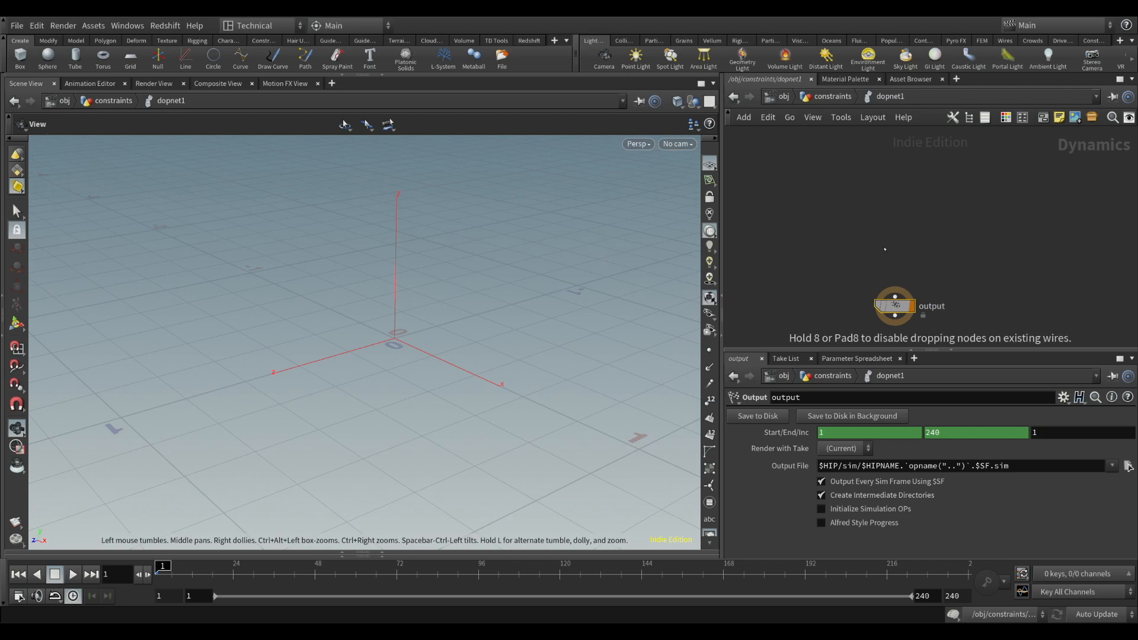
click(881, 225)
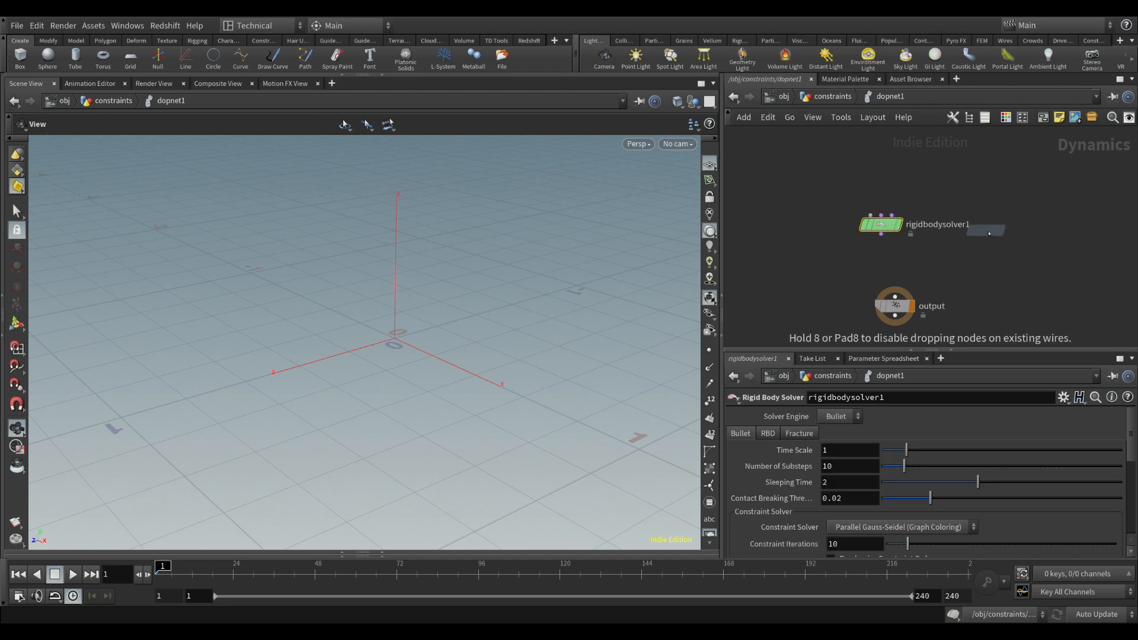
click(987, 230)
drag(987, 231, 999, 225)
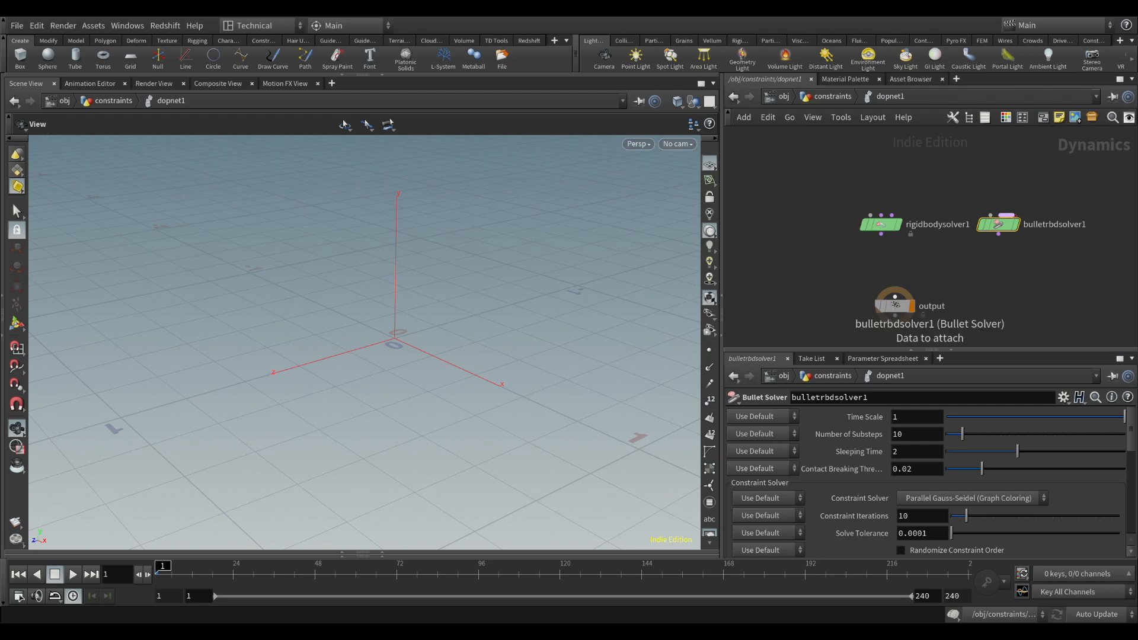
Connect the Rigid Body Solver to the output node, align it above, and delete the Bullet Solver
click(880, 224)
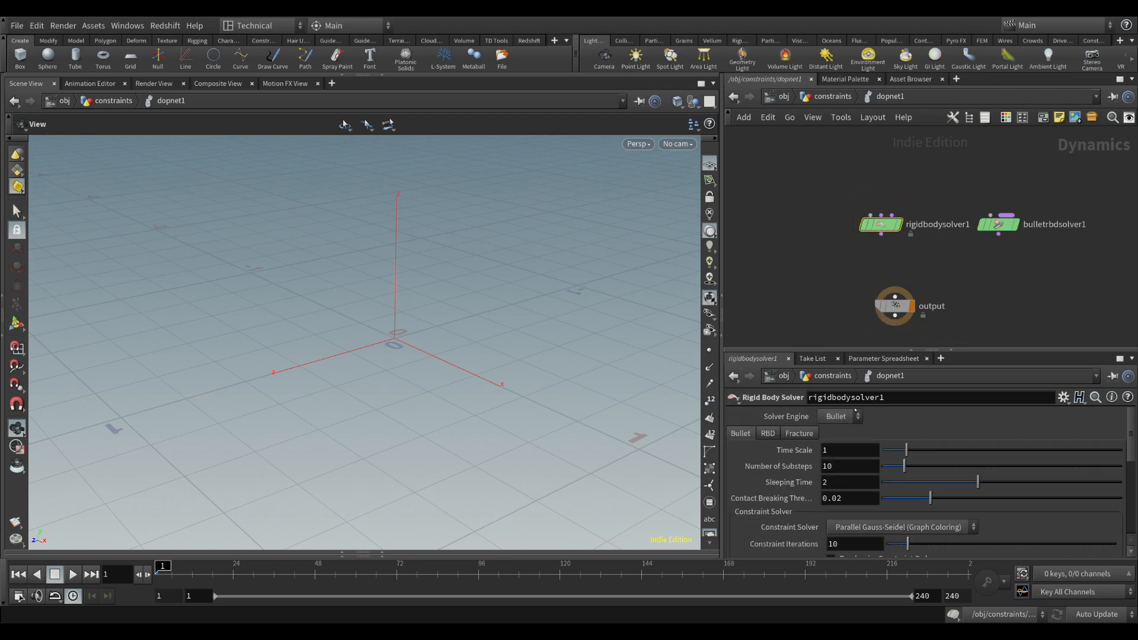
drag(882, 225, 895, 297)
click(999, 224)
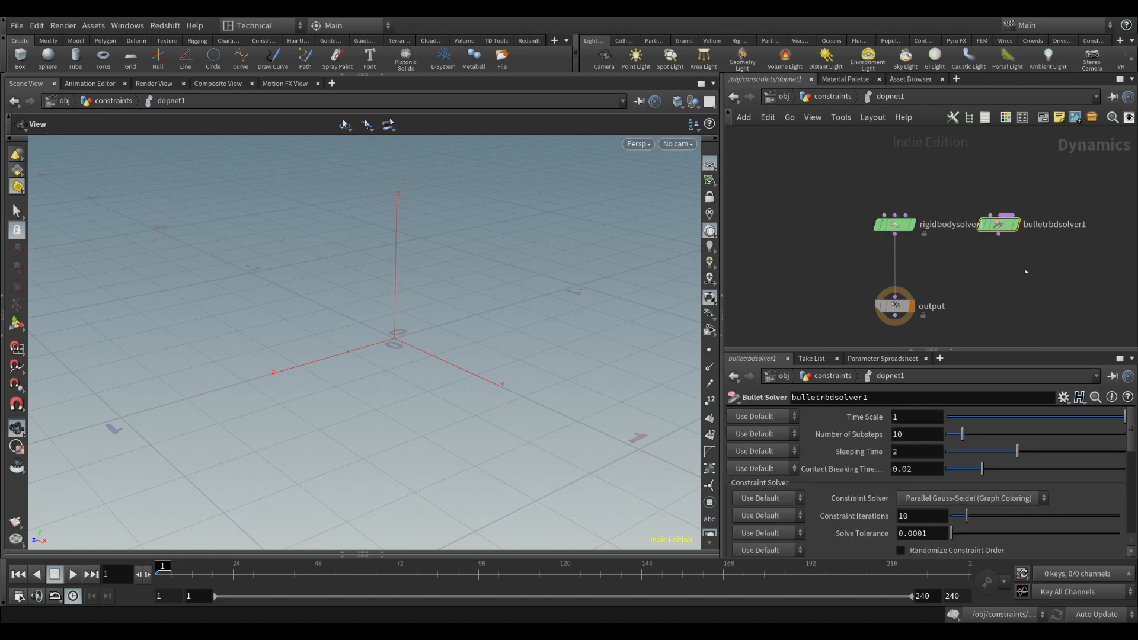
key(Delete)
Add an RBD Packed Object and connect it to the first input of rigidbodysolver1
middle_drag(821, 196, 847, 237)
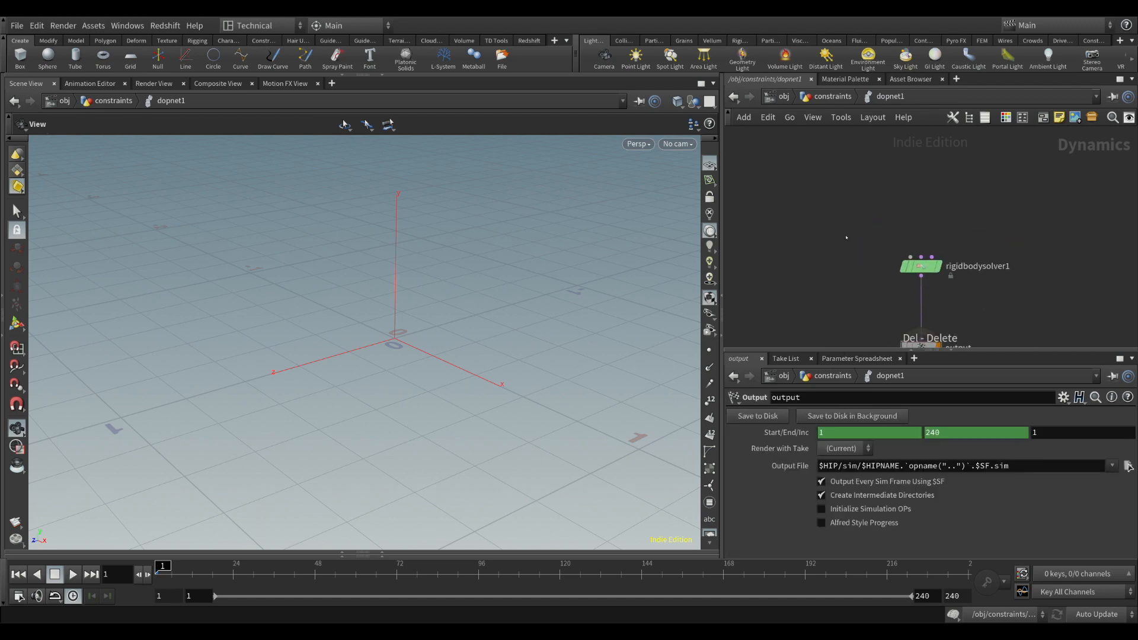
key(Return)
click(817, 208)
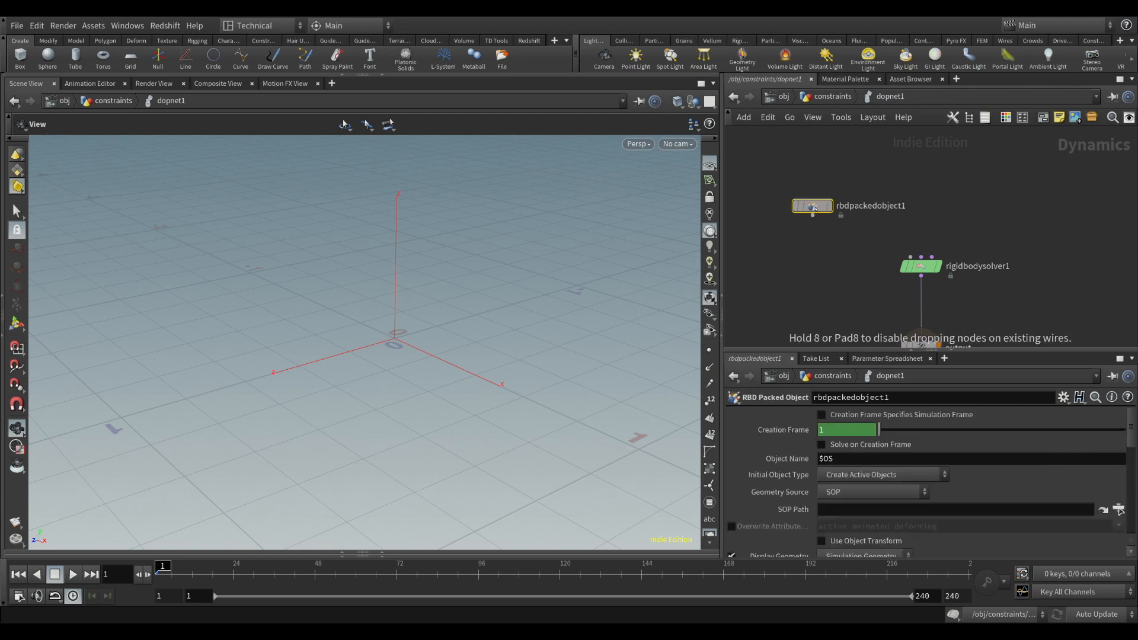
drag(817, 209, 910, 257)
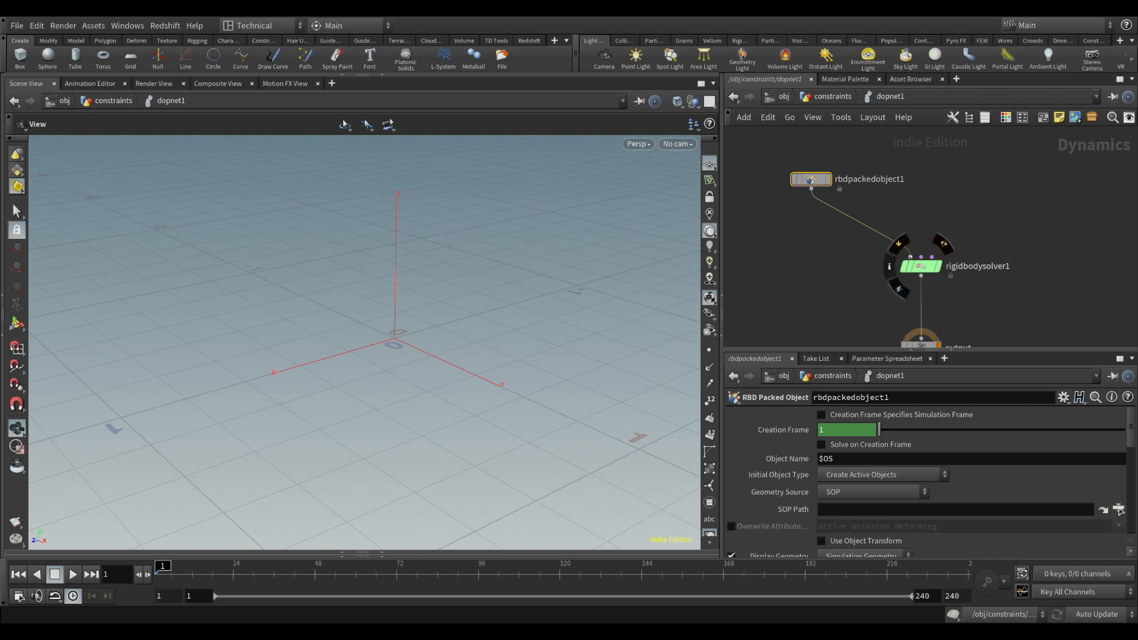
Set the RBD Packed Object's SOP Path to /obj/constraints/GEO_SRC
middle_drag(845, 295, 841, 271)
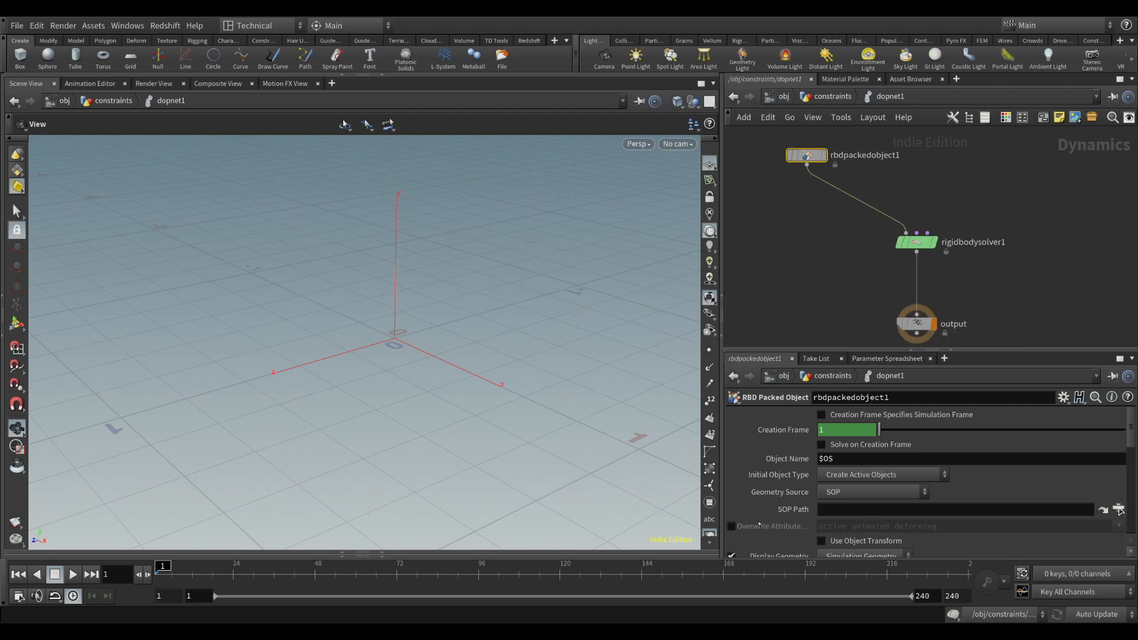
click(1119, 510)
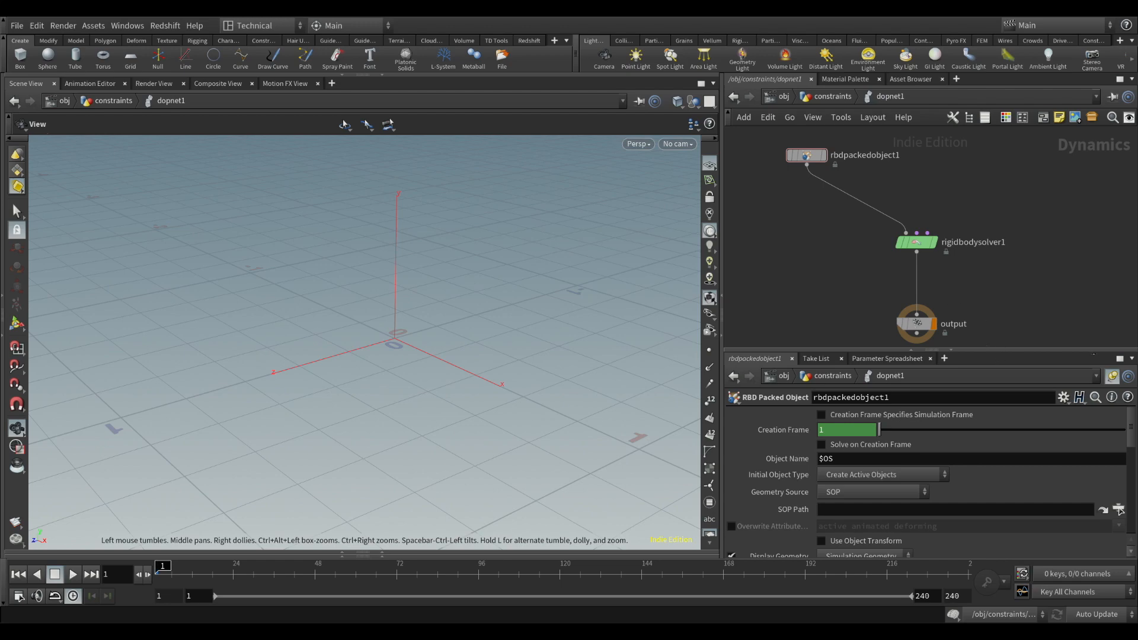
click(1112, 377)
click(1119, 511)
click(983, 564)
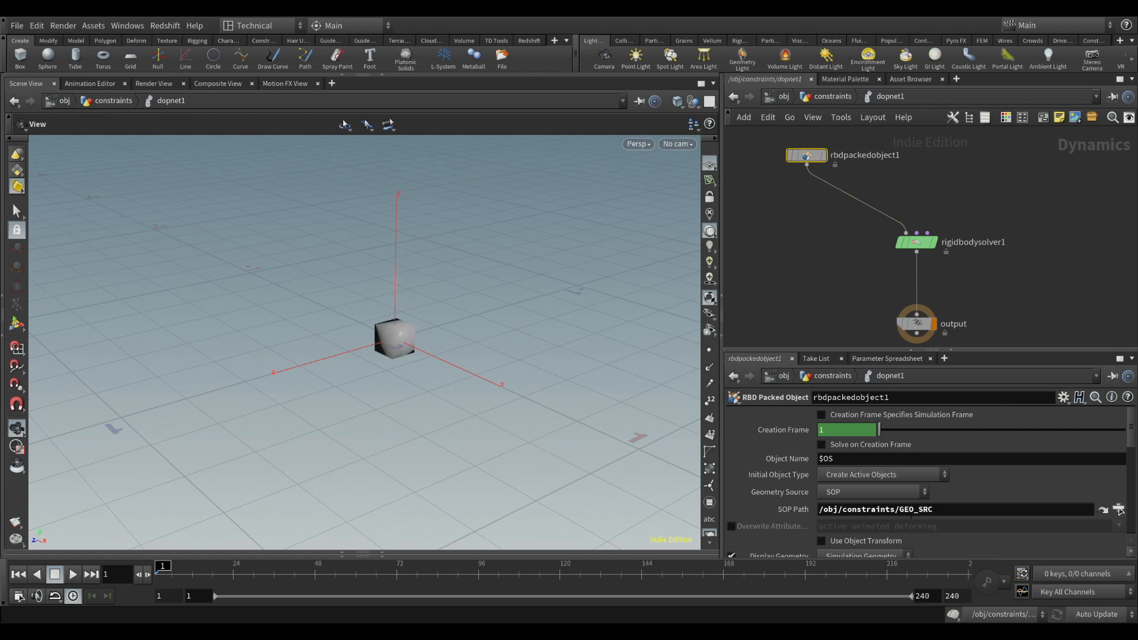
Move rbdpackedobject1 closer to rigidbodysolver1 and play the simulation
drag(409, 349, 302, 504)
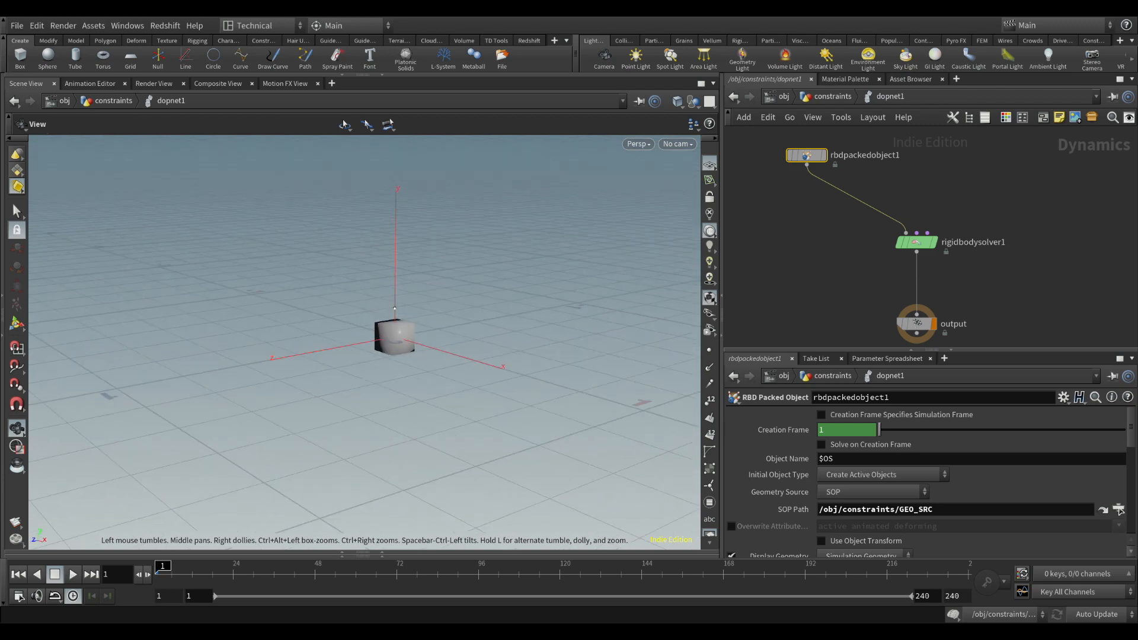
drag(817, 160, 853, 179)
middle_drag(834, 256, 827, 232)
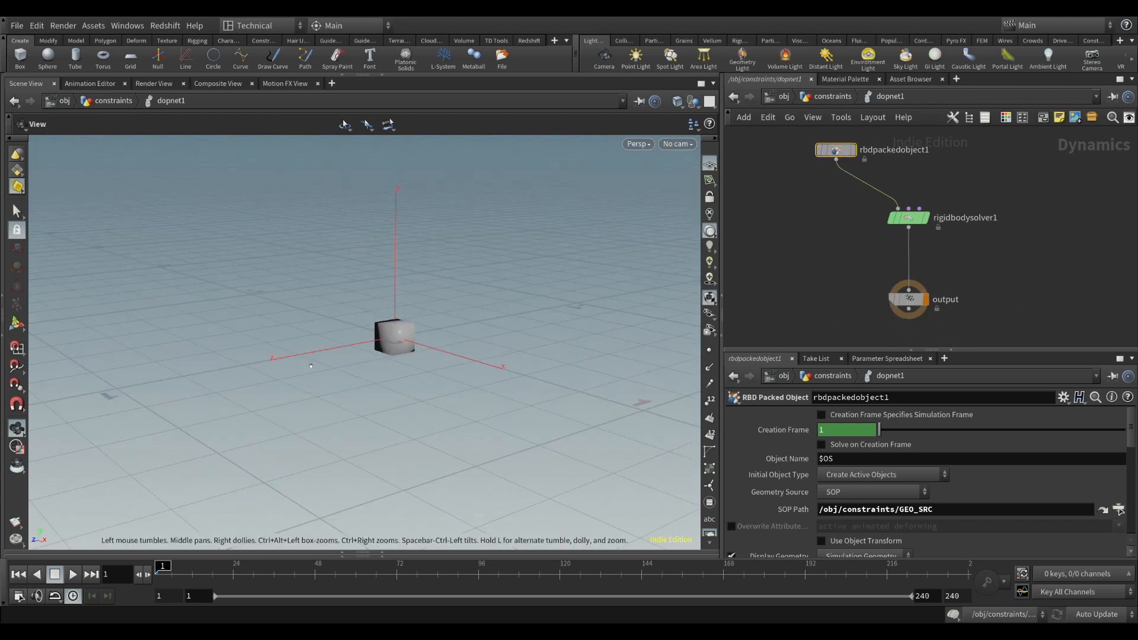
right_drag(311, 365, 249, 429)
click(72, 574)
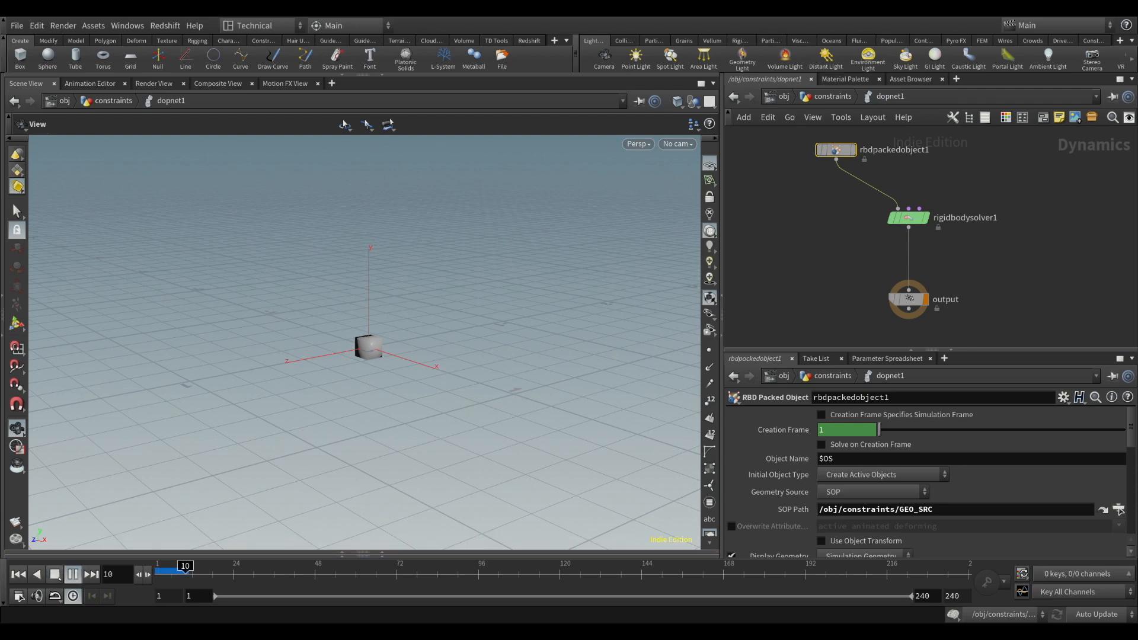
Stop the simulation at the first frame and add a SOP Solver above rigidbodysolver1
click(72, 574)
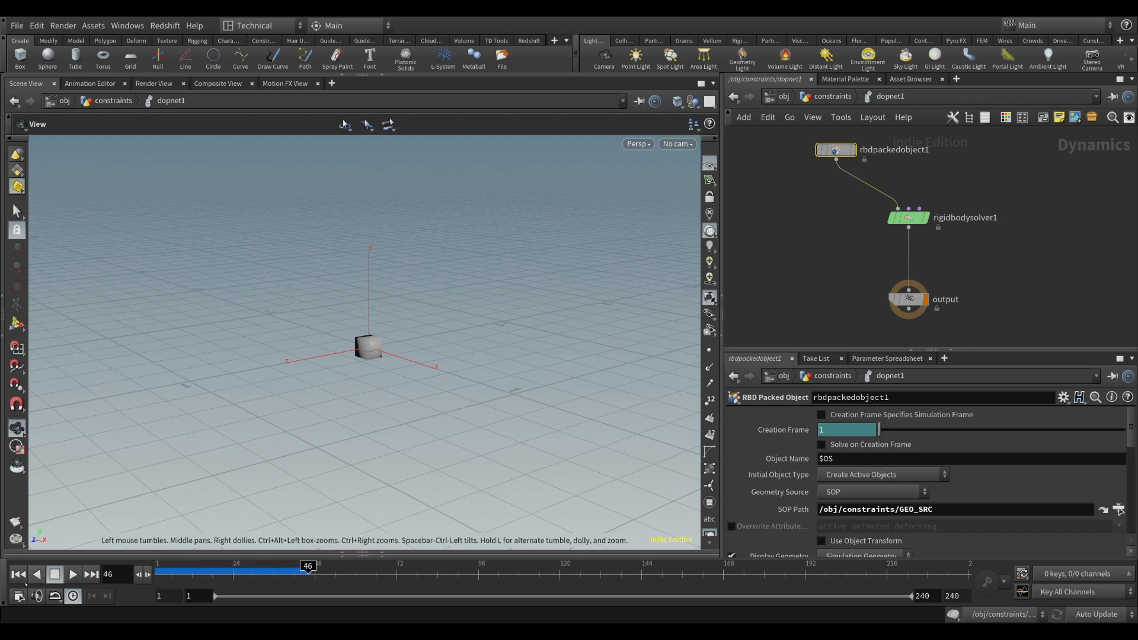
key(ctrl+Up)
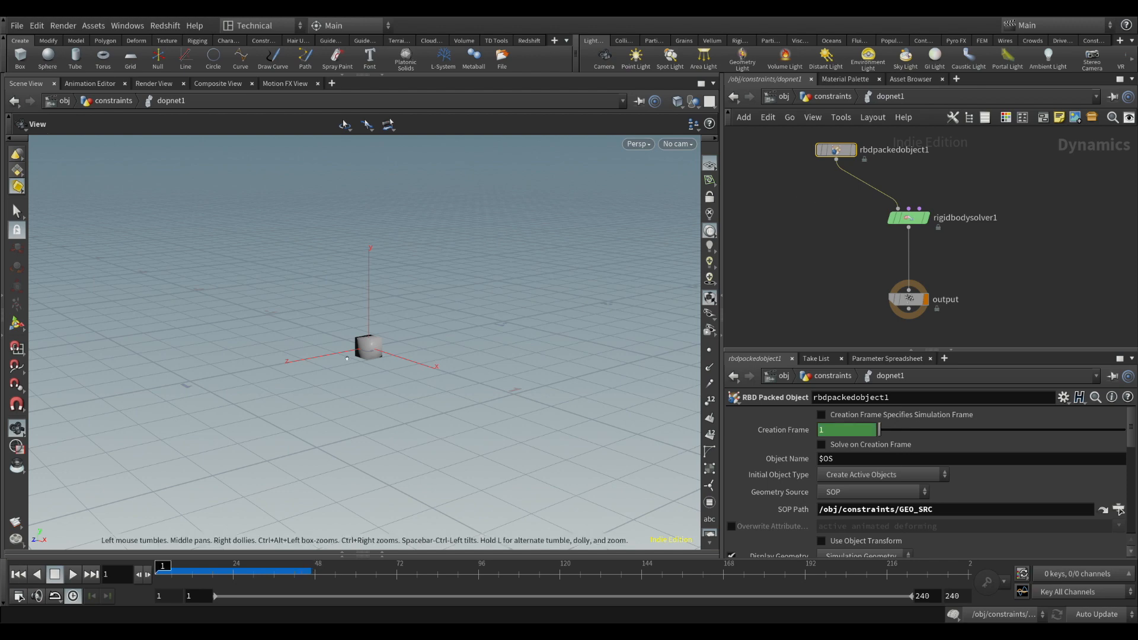
drag(913, 221, 913, 244)
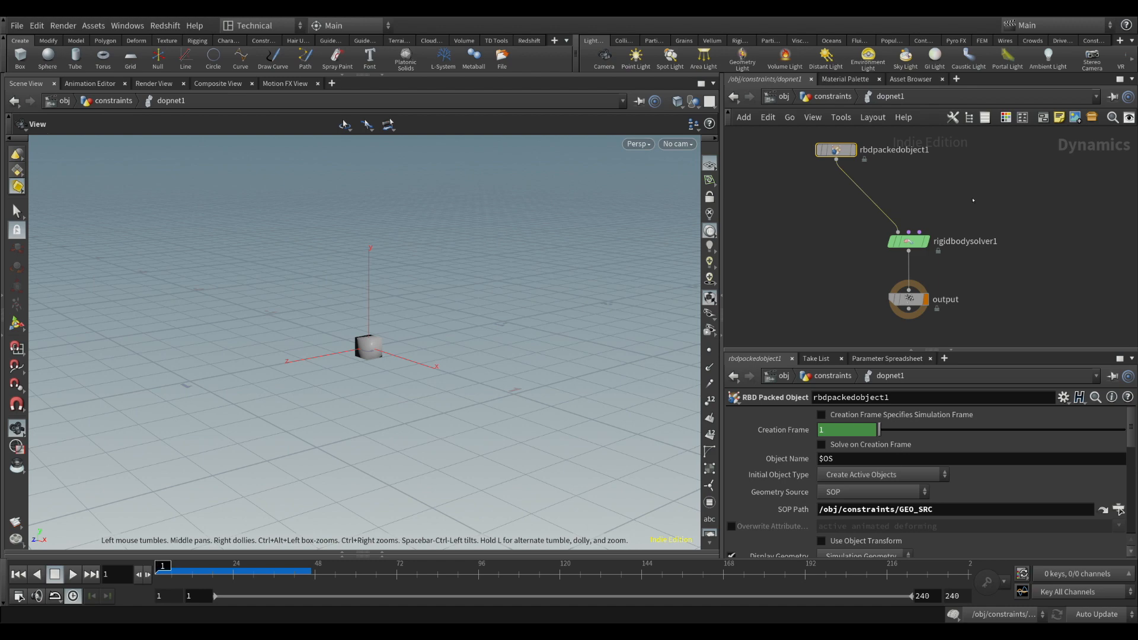
click(973, 200)
drag(973, 200, 948, 190)
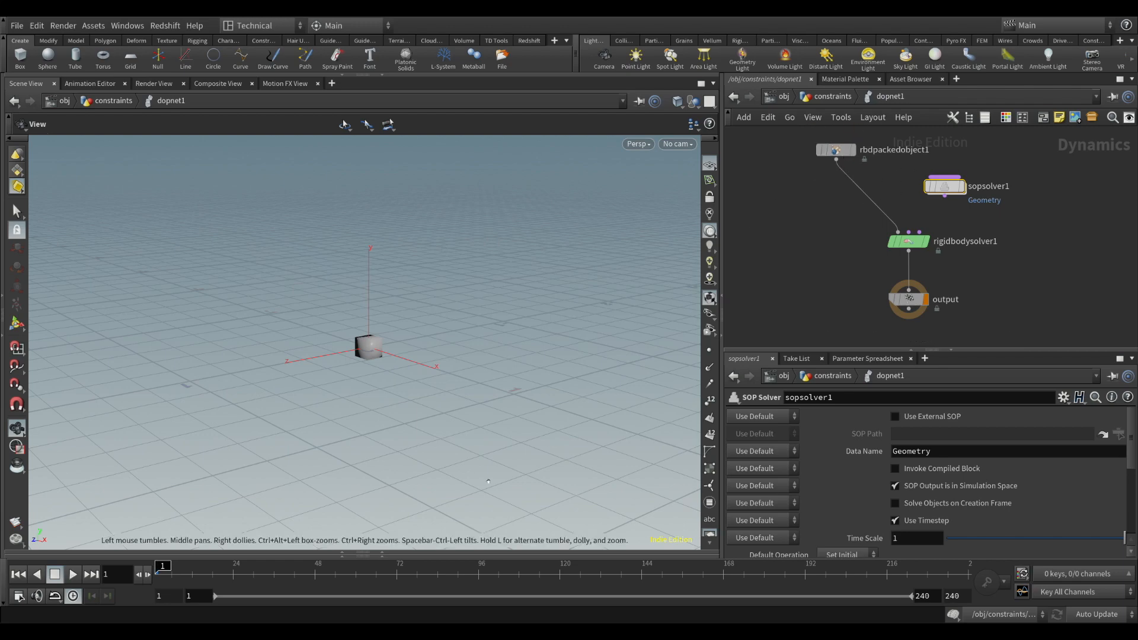
Reveal the Geometry Spreadsheet and examine the Geometry data of rbdpackedobject1
click(835, 150)
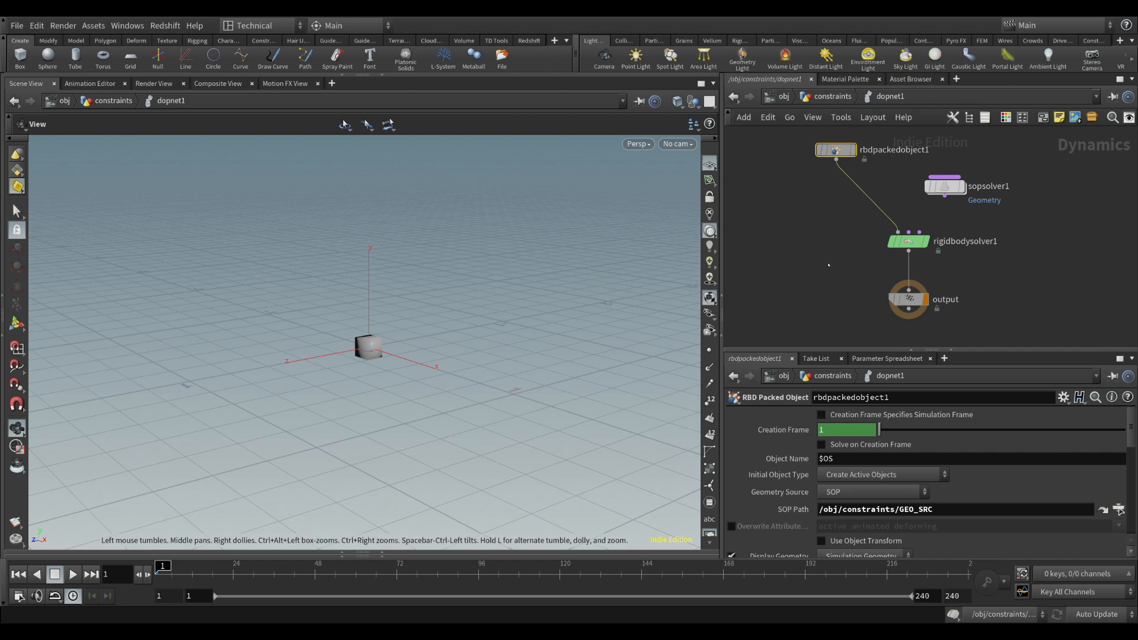
click(907, 241)
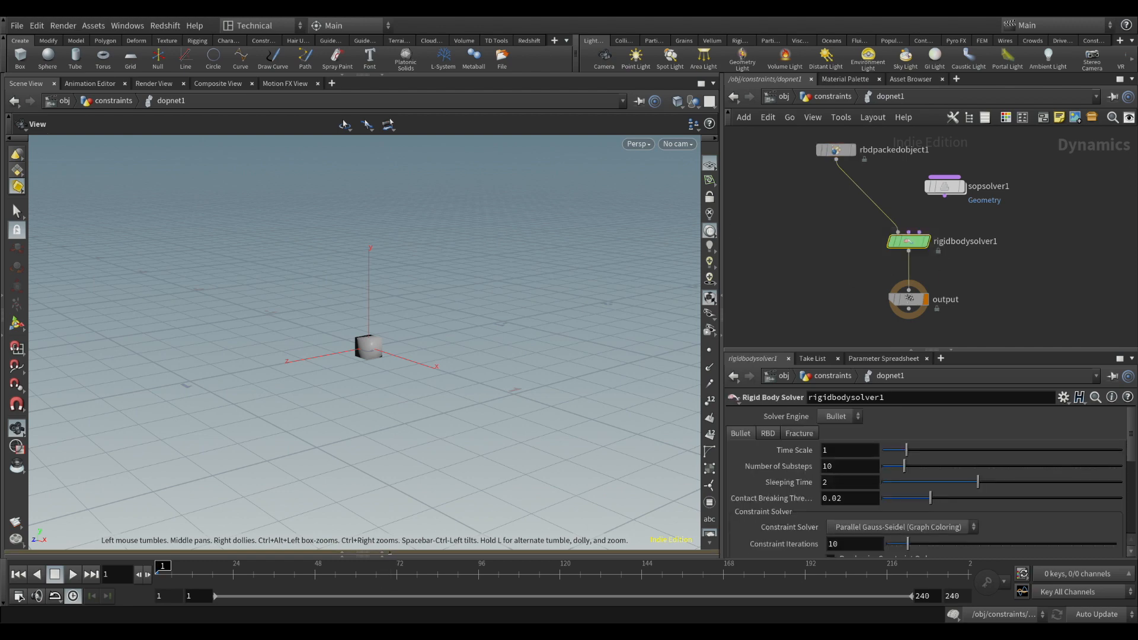
click(390, 553)
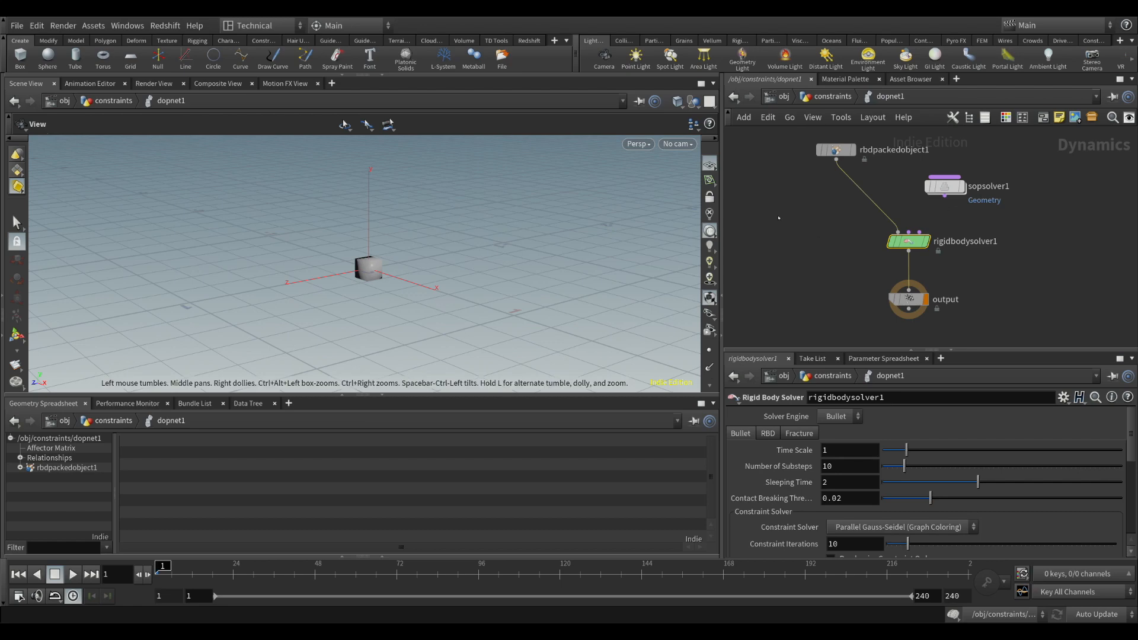
click(836, 149)
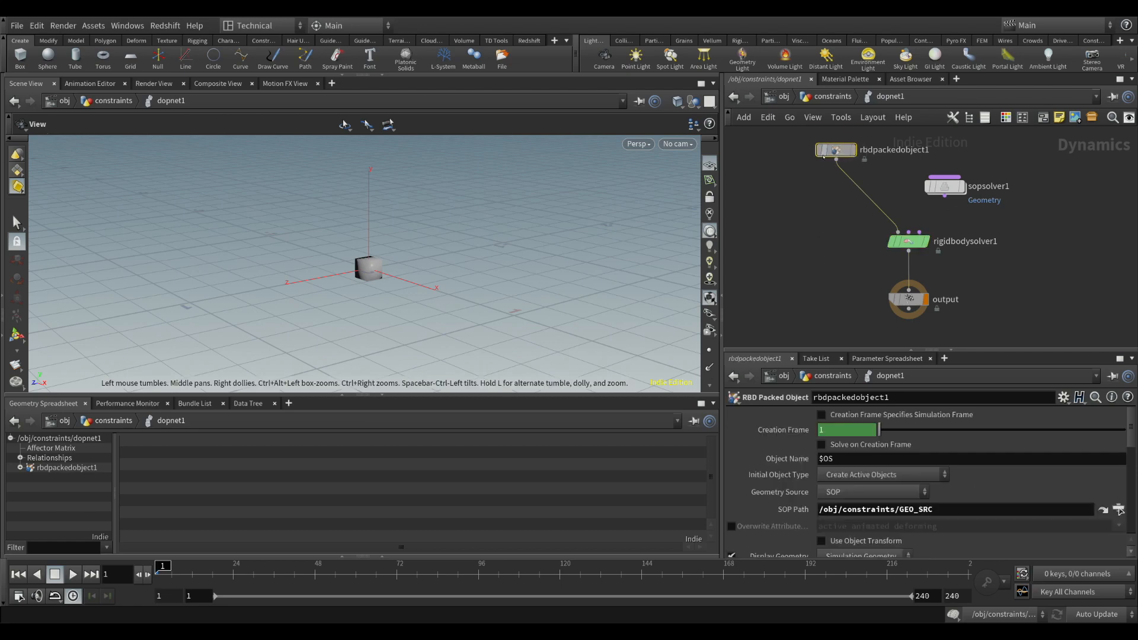
click(20, 468)
scroll(77, 484, down, 1)
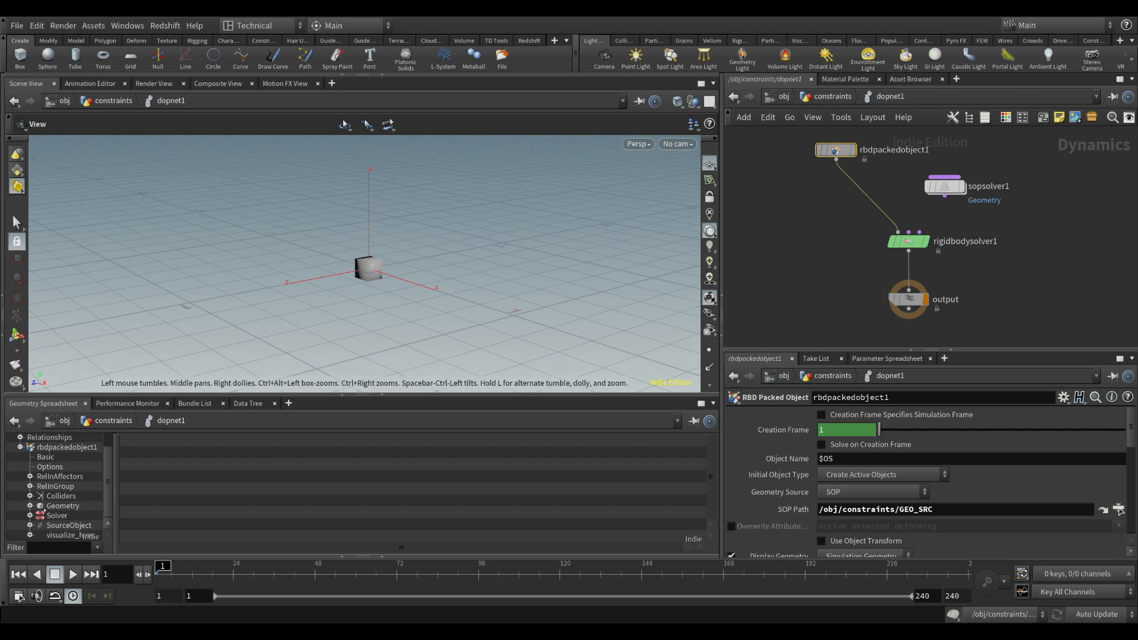
click(60, 507)
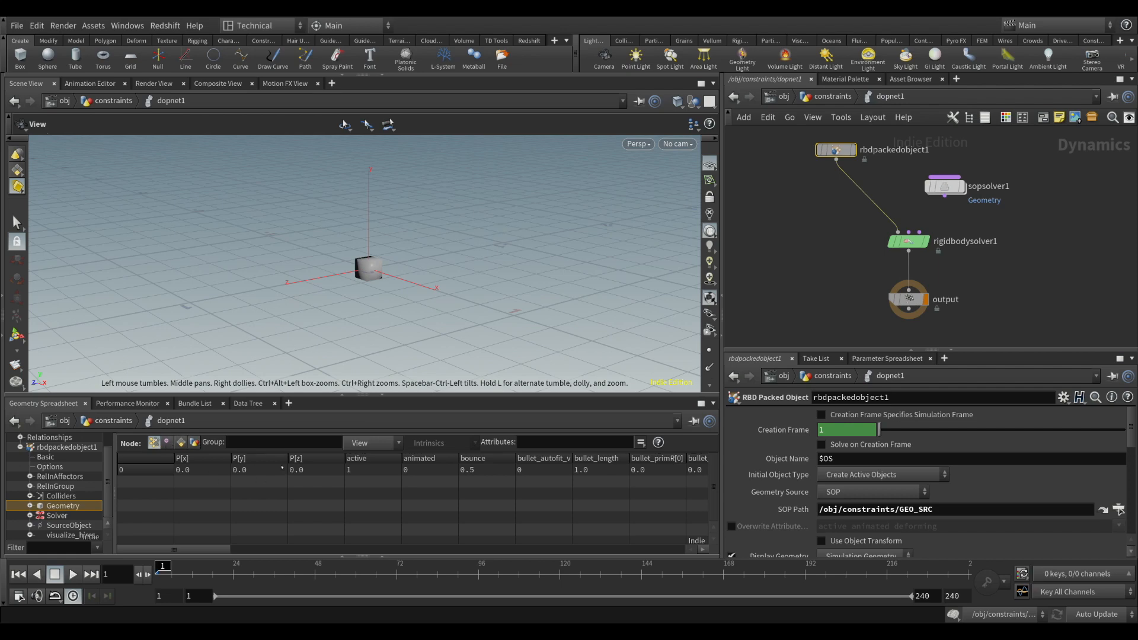
mouse_move(202, 550)
mouse_down()
mouse_move(431, 526)
mouse_move(667, 532)
mouse_move(186, 541)
mouse_up()
Compare the parameters of sopsolver1, including its Data Name, with those of rbdpackedobject1
click(945, 187)
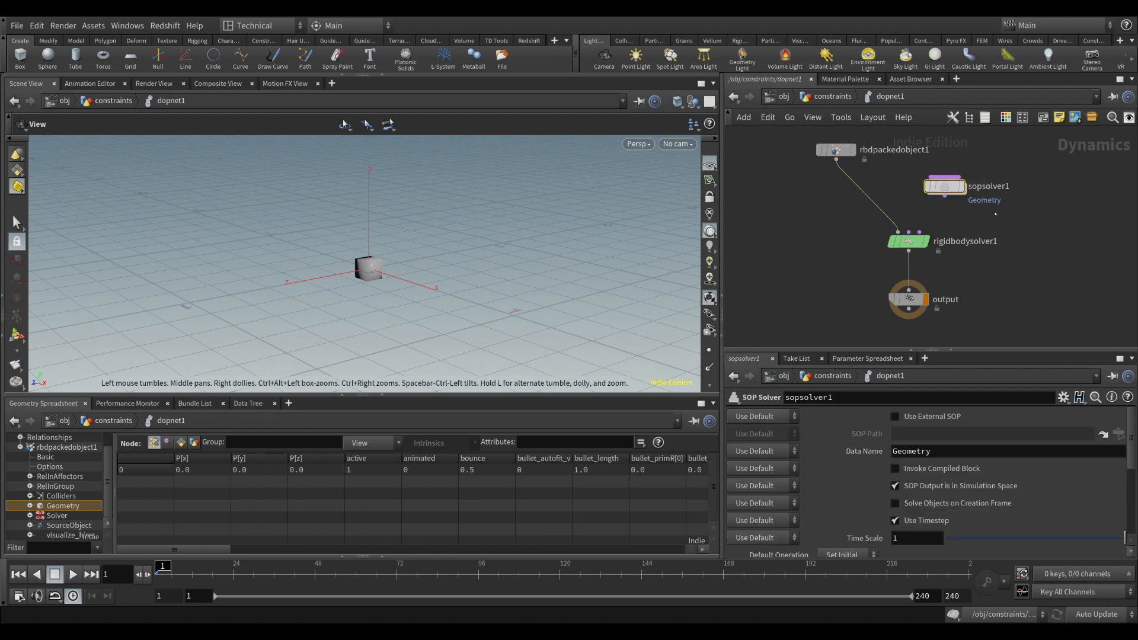
click(851, 152)
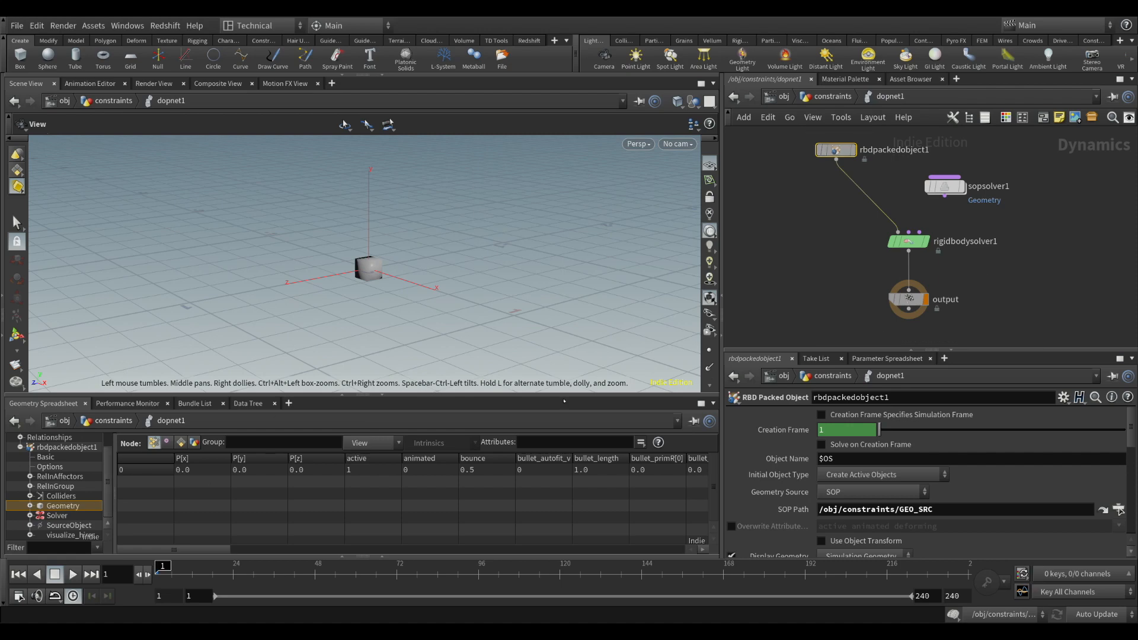
click(948, 187)
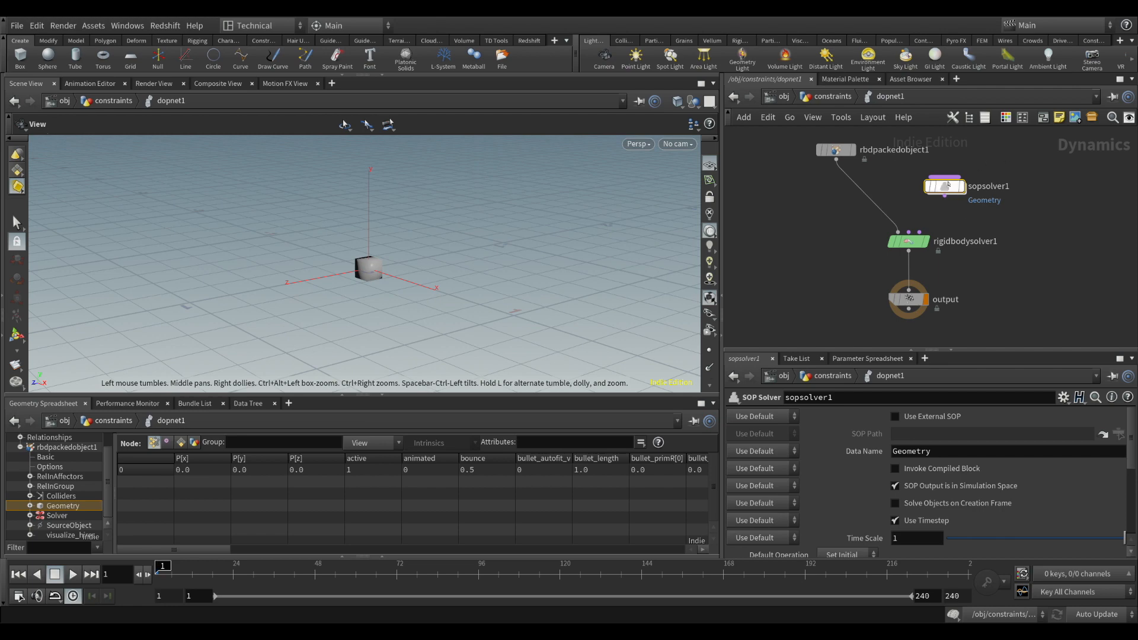
mouse_move(960, 188)
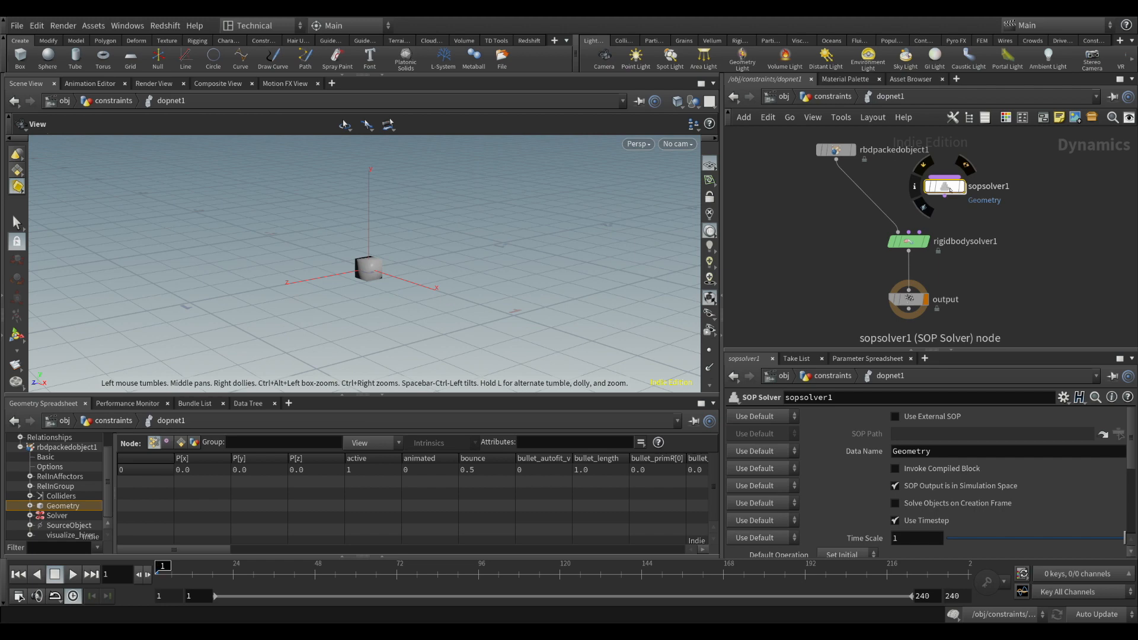
drag(949, 189, 950, 188)
mouse_move(953, 191)
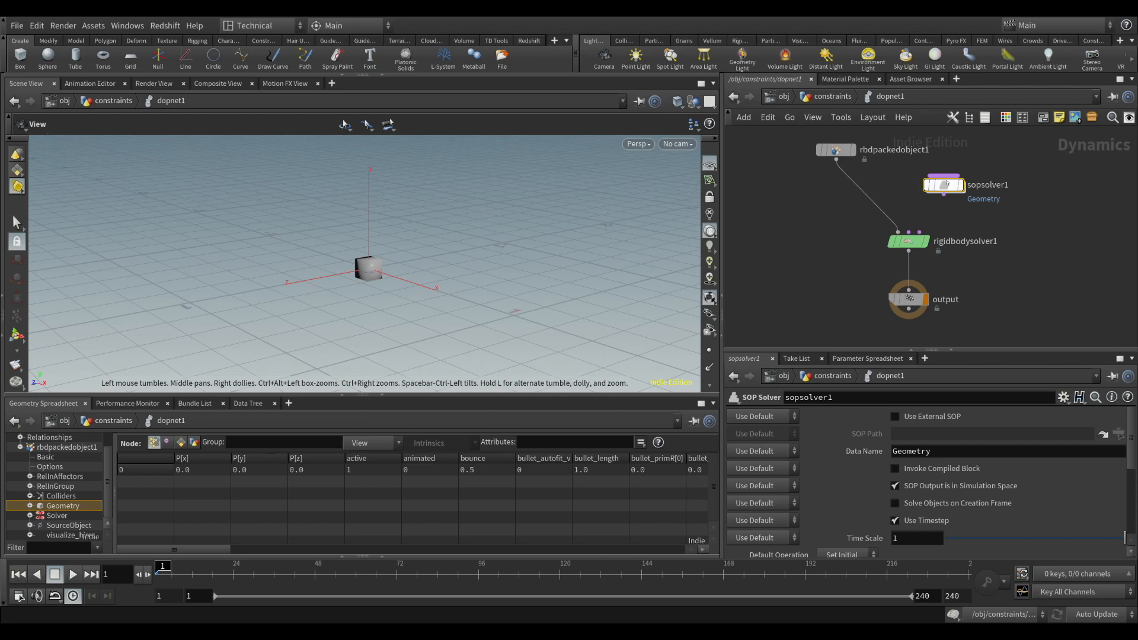
drag(791, 138, 866, 171)
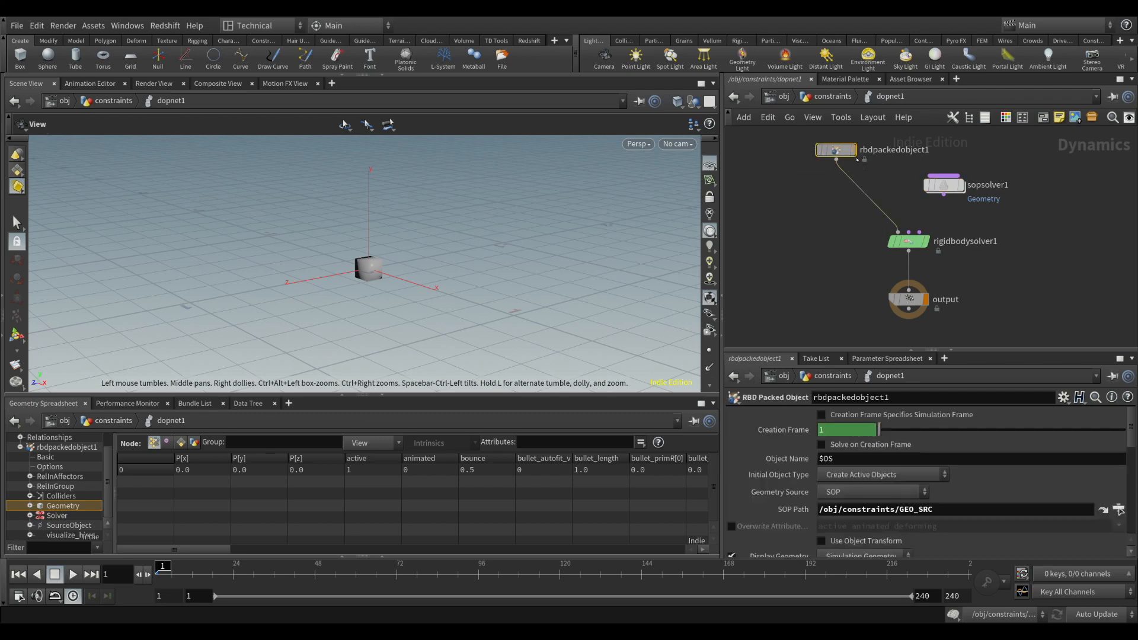
click(949, 191)
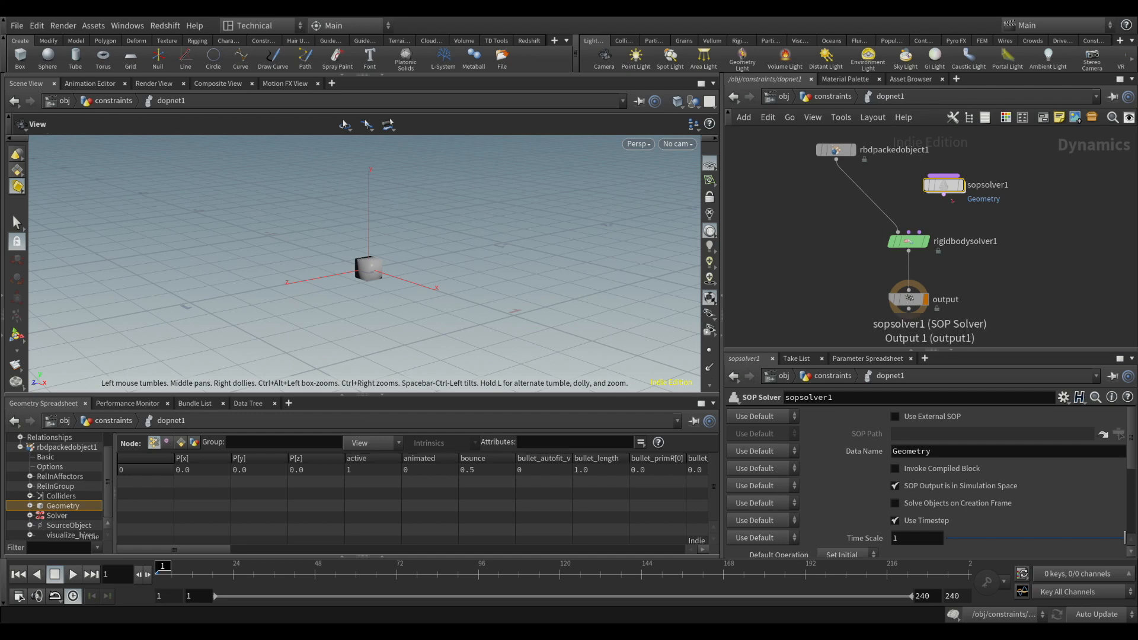
Connect sopsolver1 to the Post-Solve input of rigidbodysolver1 and arrange it beside rbdpackedobject1 above the solver
mouse_move(944, 195)
mouse_down()
mouse_move(920, 232)
mouse_move(952, 205)
mouse_up()
drag(836, 150, 858, 200)
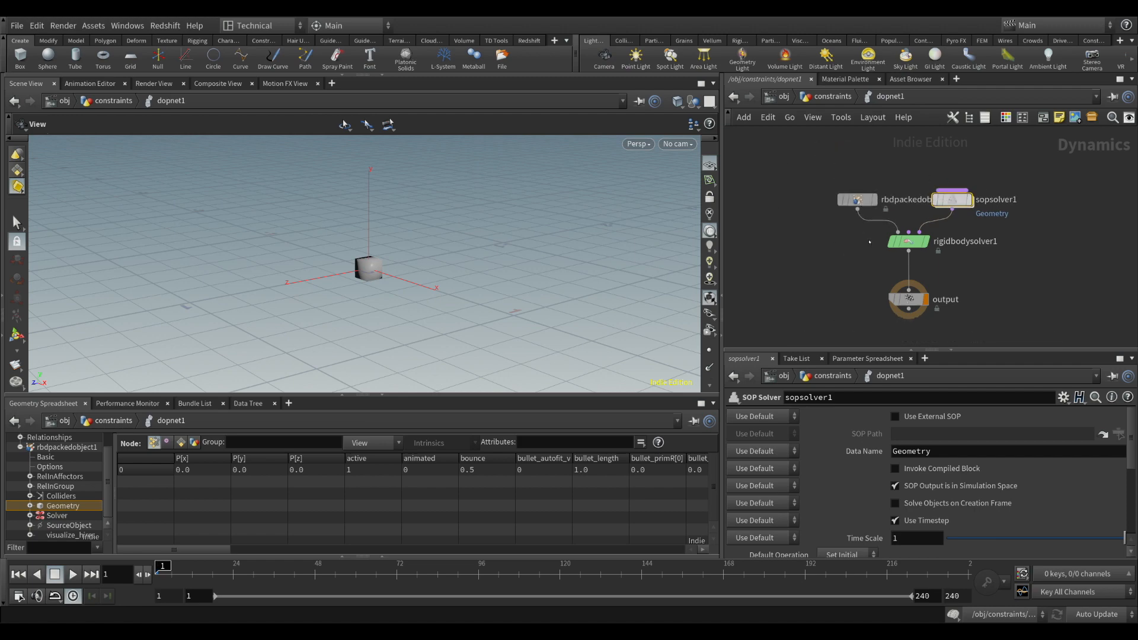
middle_drag(867, 264, 843, 237)
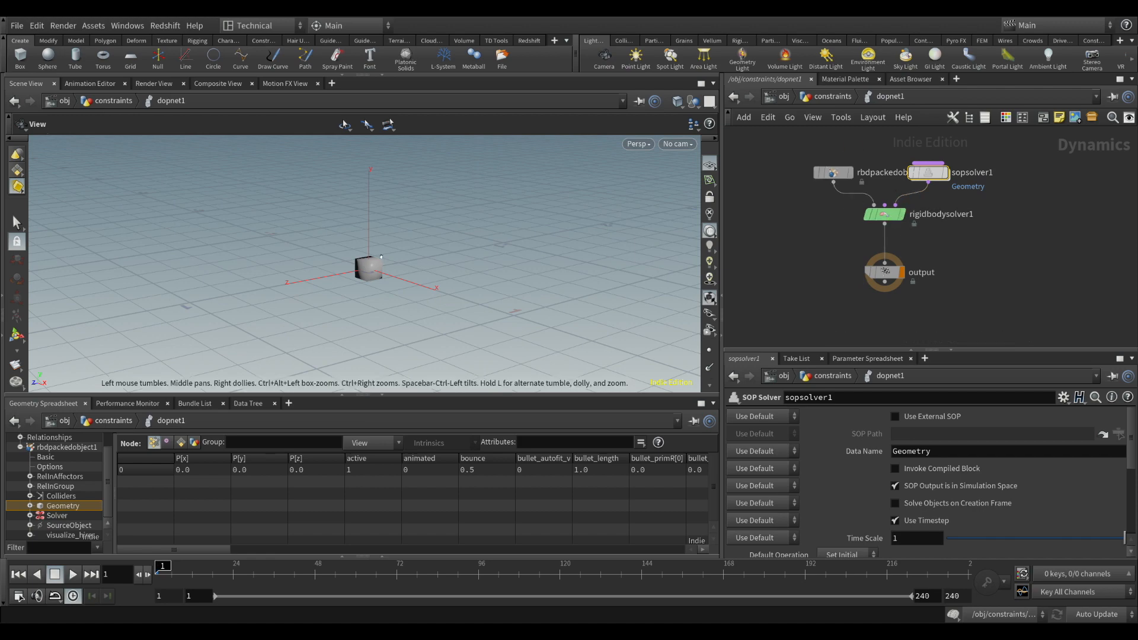
mouse_move(379, 259)
mouse_down()
mouse_move(425, 259)
mouse_move(387, 276)
mouse_up()
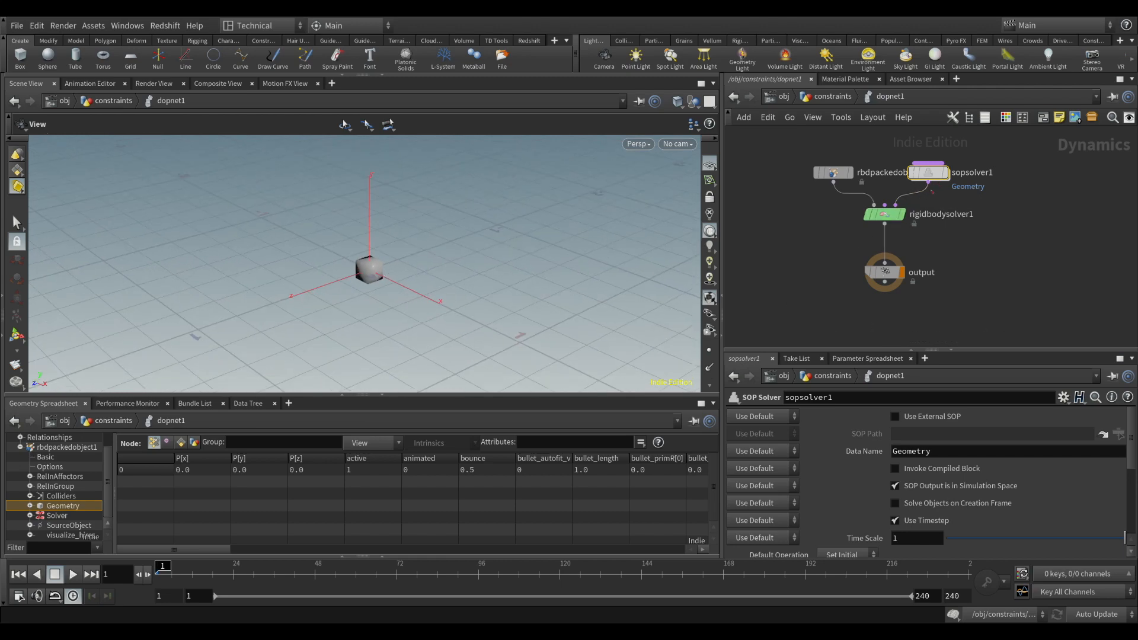
drag(936, 177, 956, 177)
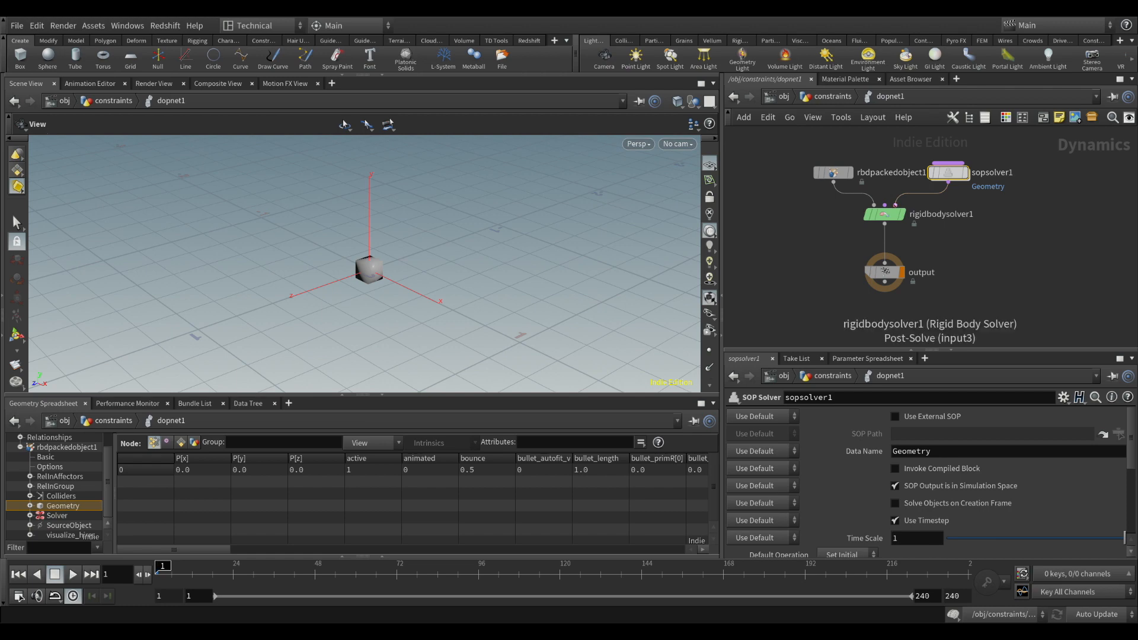
mouse_move(897, 220)
mouse_move(951, 175)
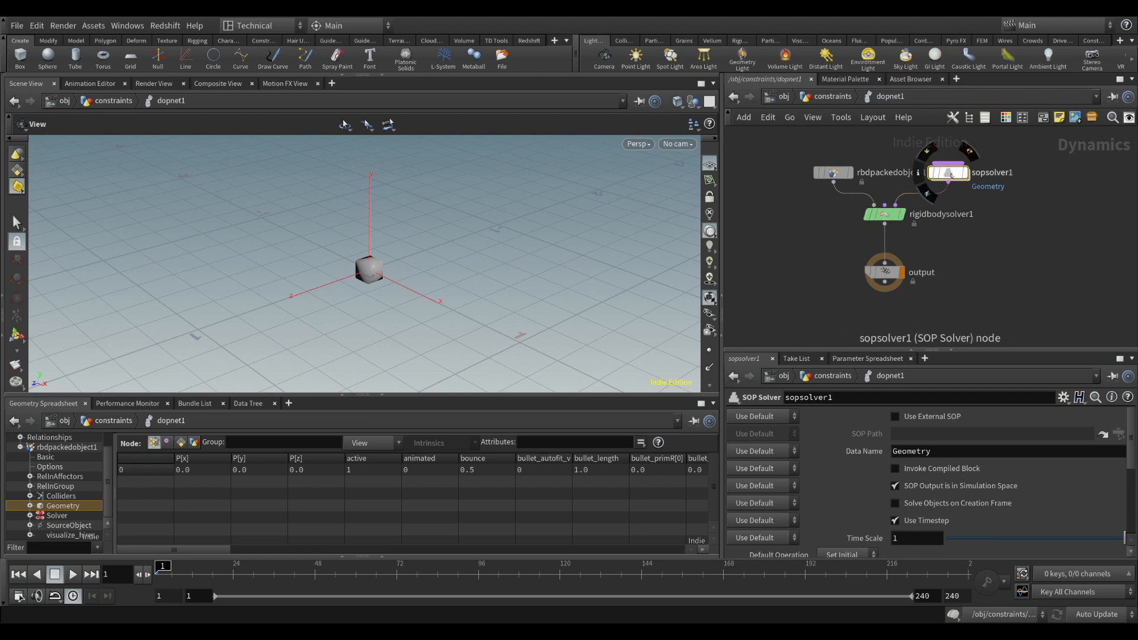
Enter the network inside sopsolver1 and enlarge the network editor pane in height and width
double_click(949, 173)
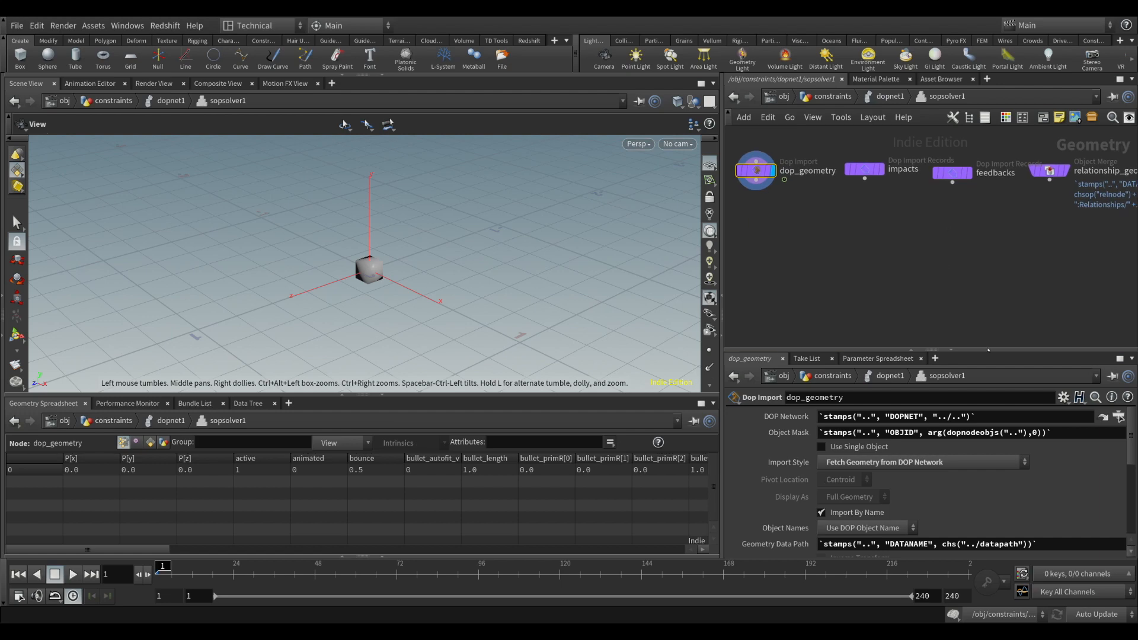
drag(988, 349, 988, 408)
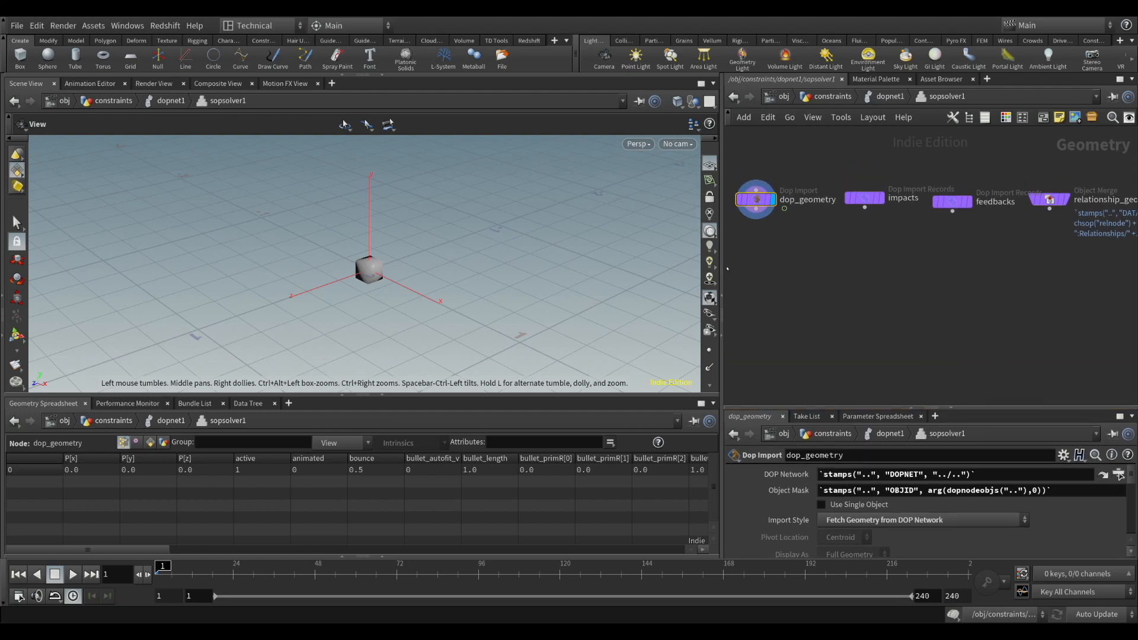
drag(722, 266, 578, 259)
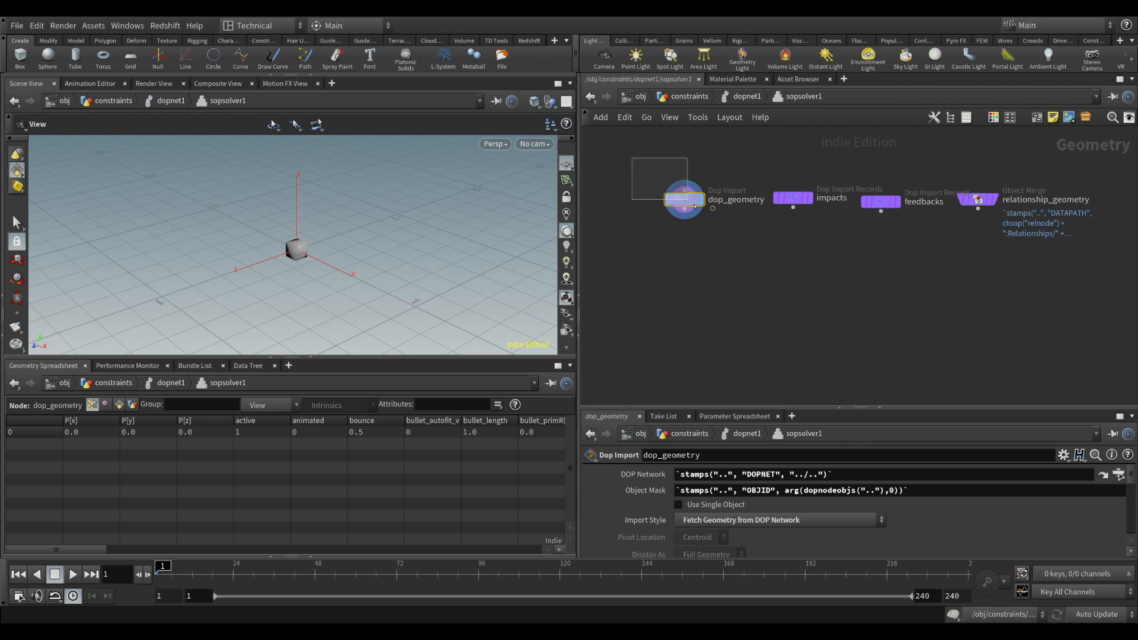
Examine the dop_geometry, impacts, feedbacks and relationship_geometry nodes inside sopsolver1, and return to dopnet1
mouse_move(681, 201)
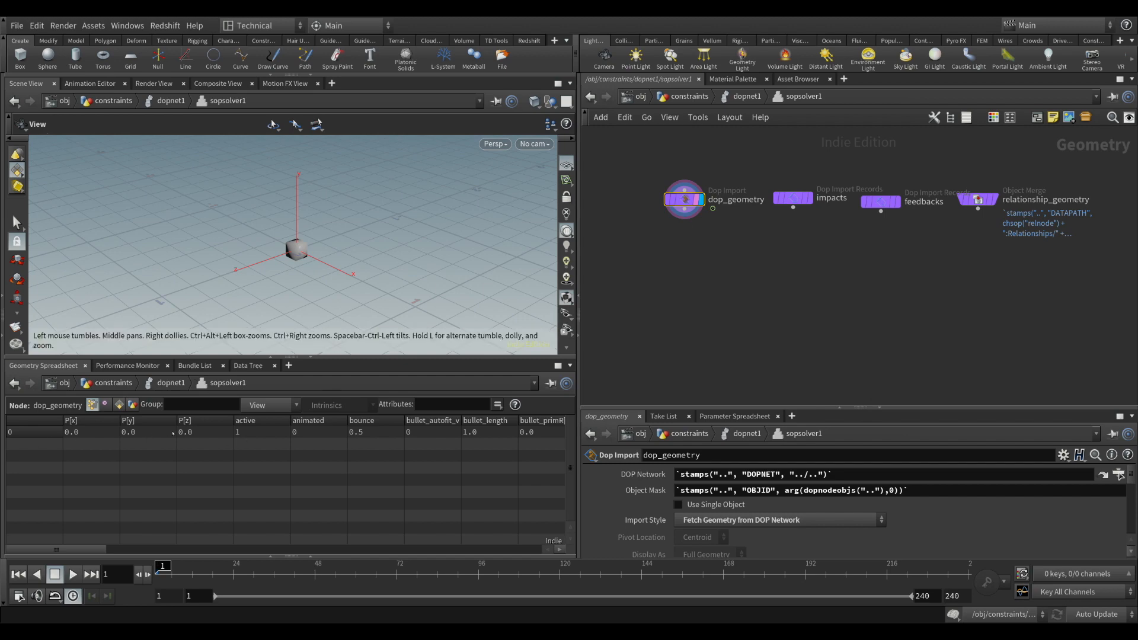
drag(308, 269, 323, 248)
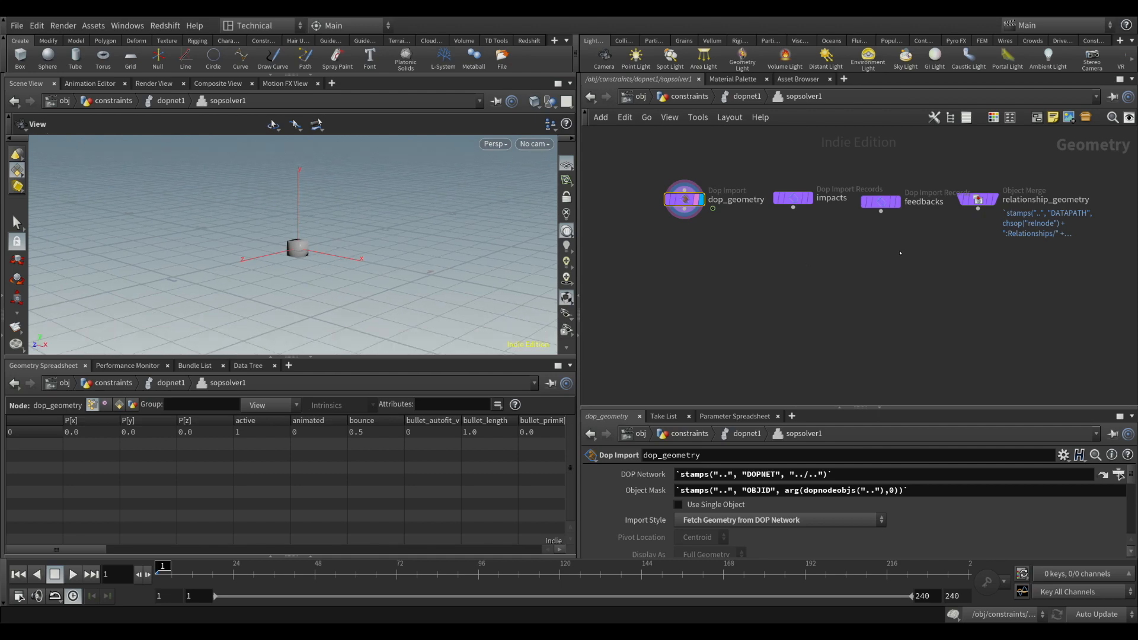
middle_drag(900, 254, 833, 304)
drag(705, 214, 850, 283)
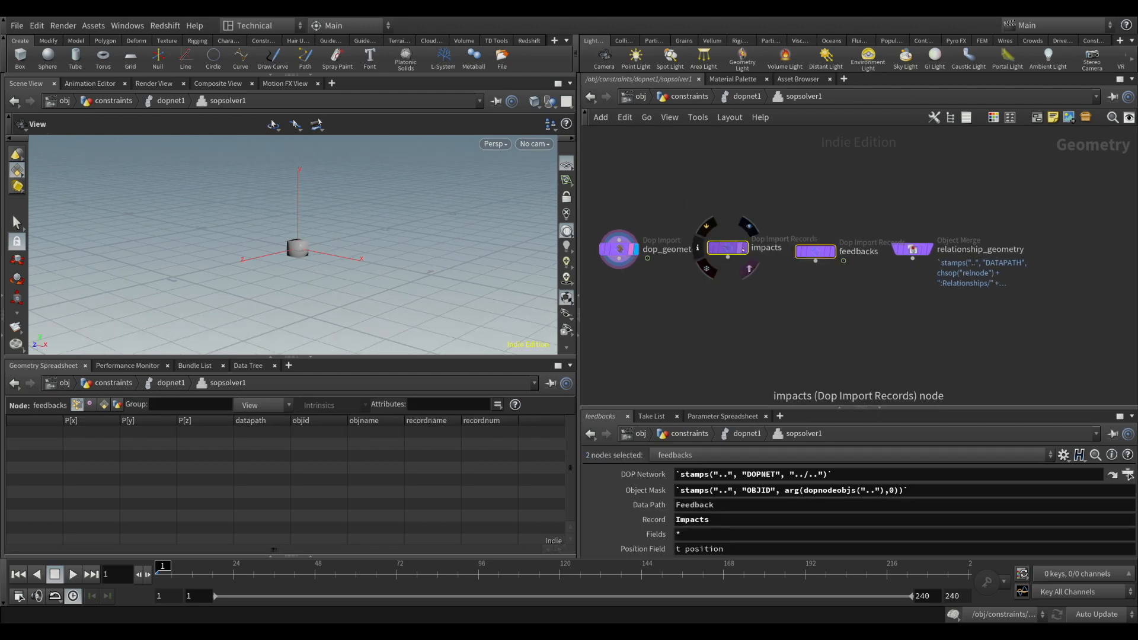
middle_drag(822, 310, 802, 315)
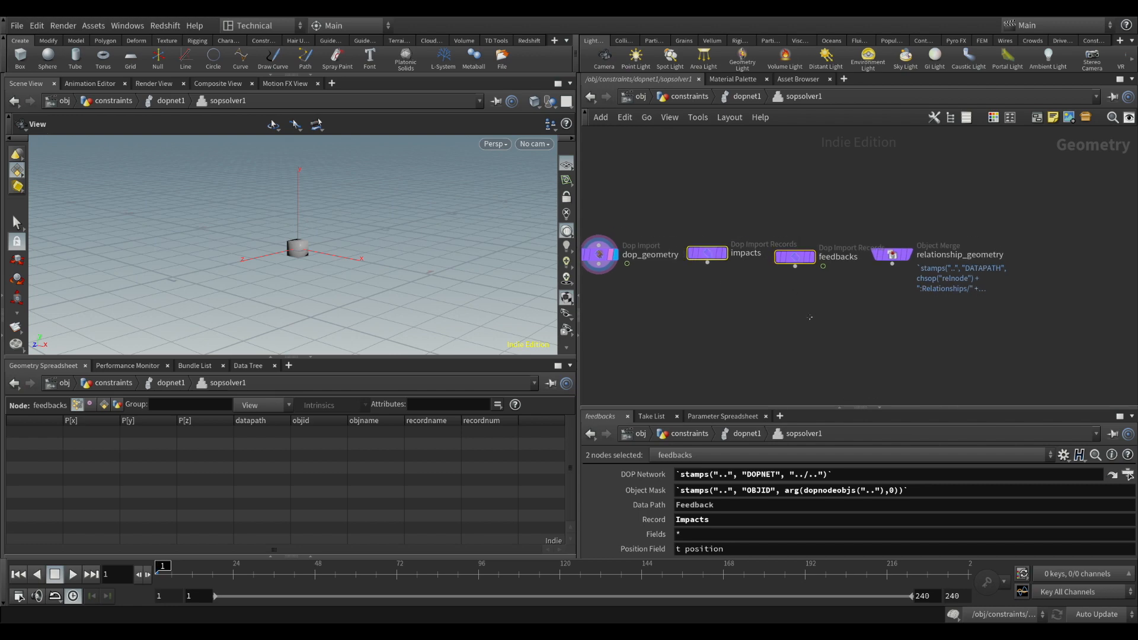
click(729, 279)
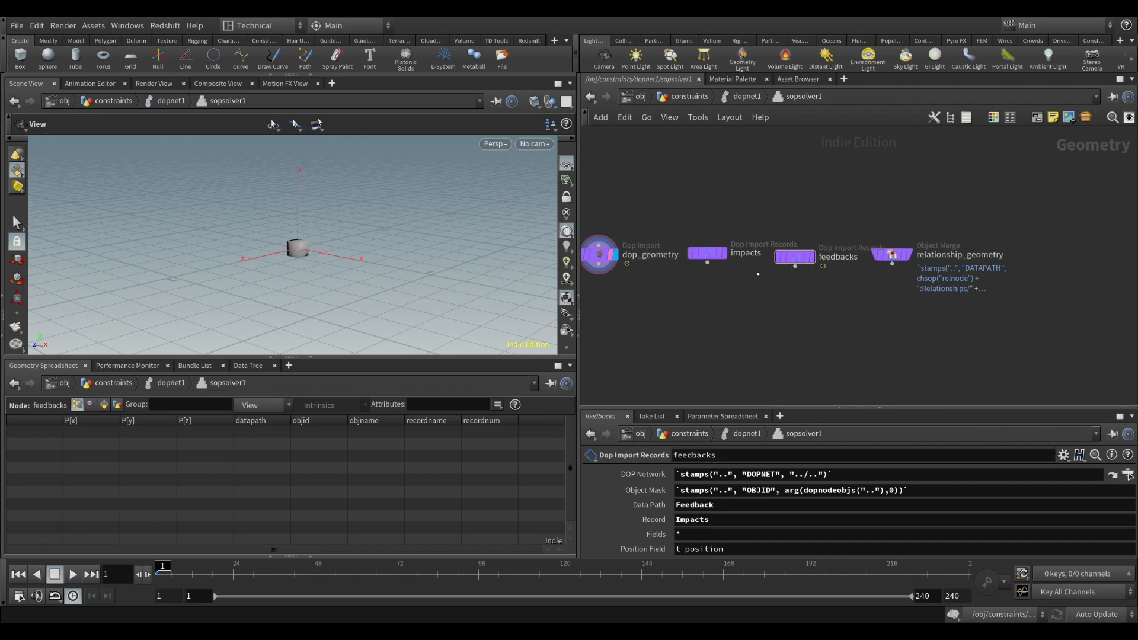
middle_drag(866, 298, 849, 294)
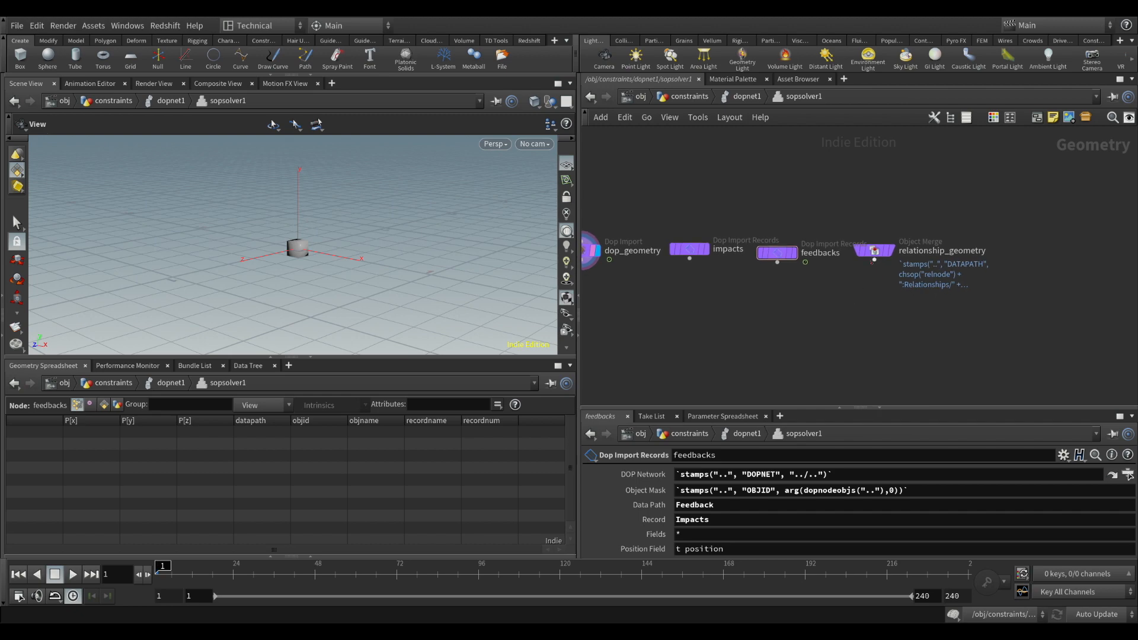
drag(876, 252, 898, 243)
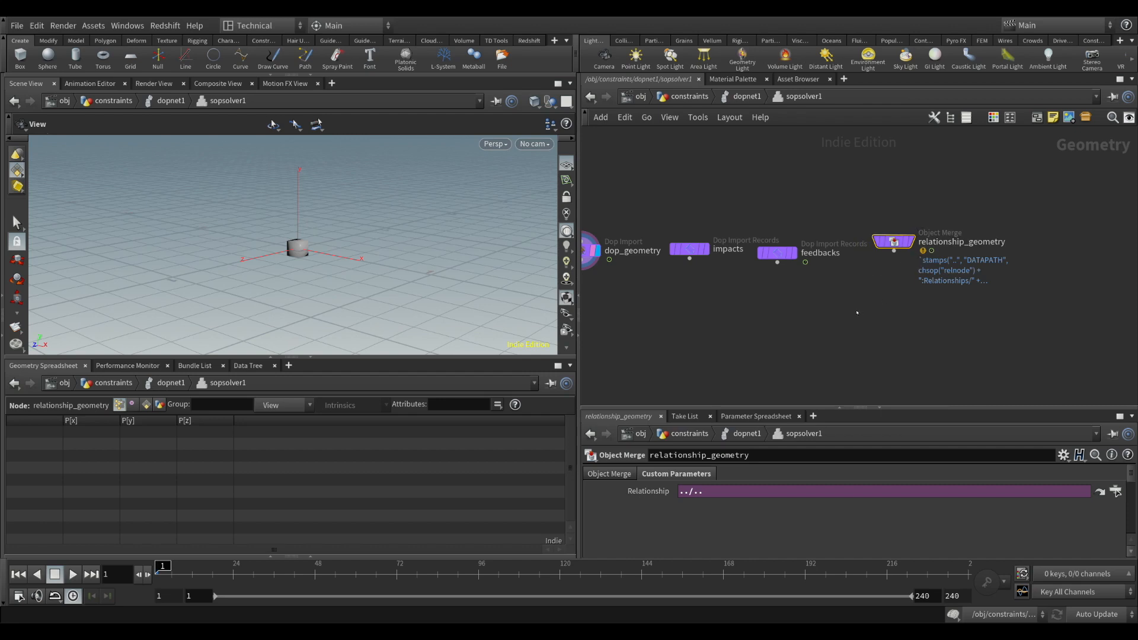
middle_drag(718, 355, 784, 314)
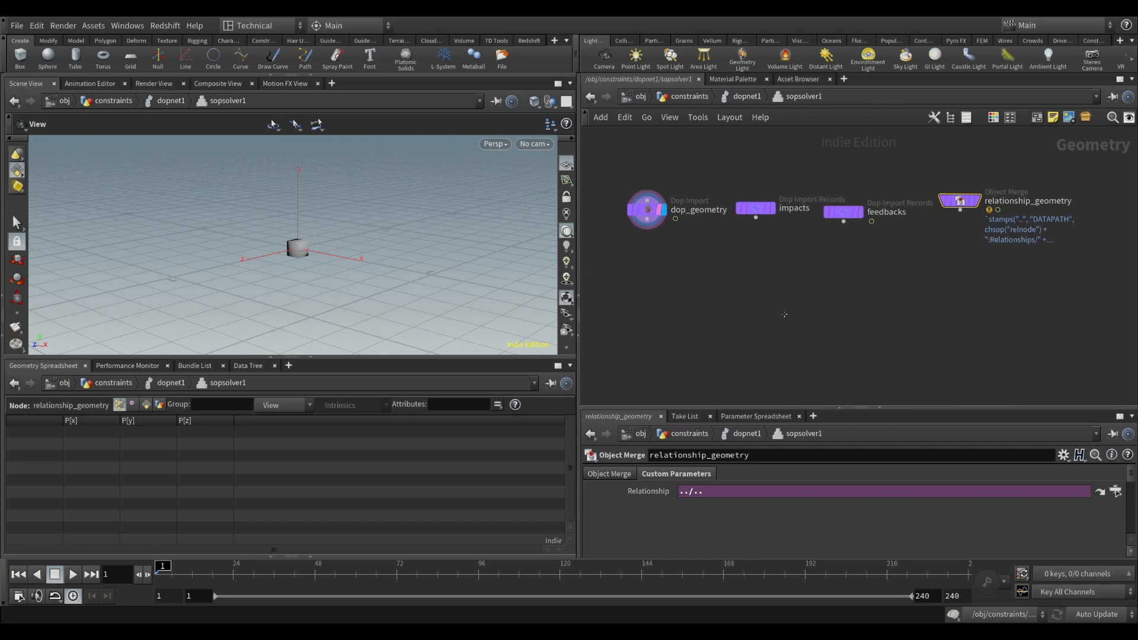
drag(601, 167, 677, 247)
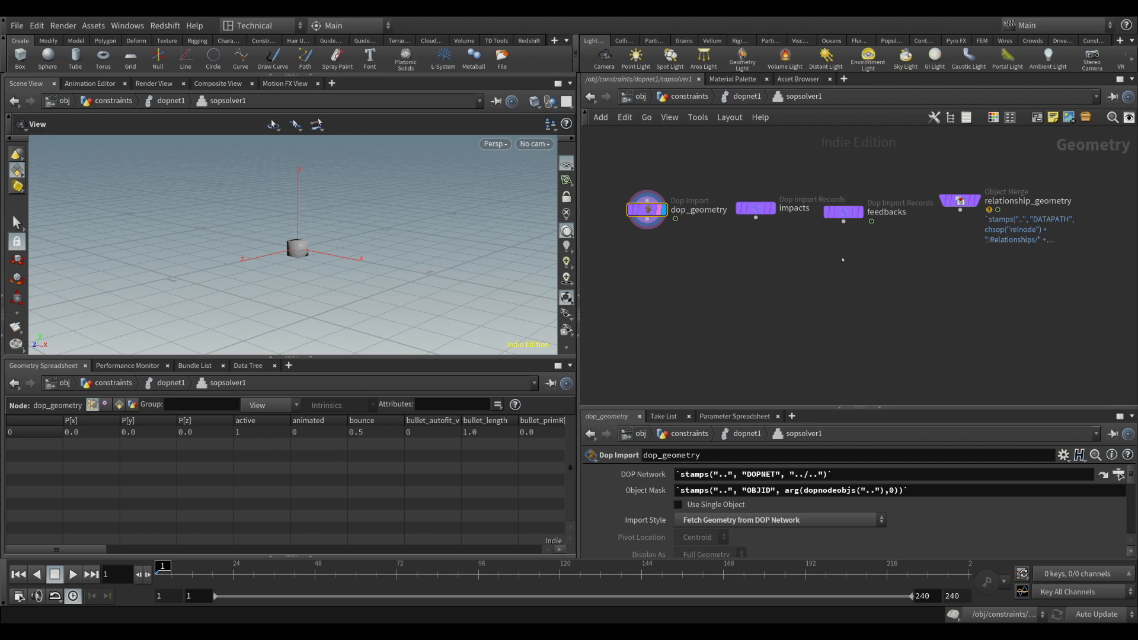
middle_drag(819, 319, 835, 276)
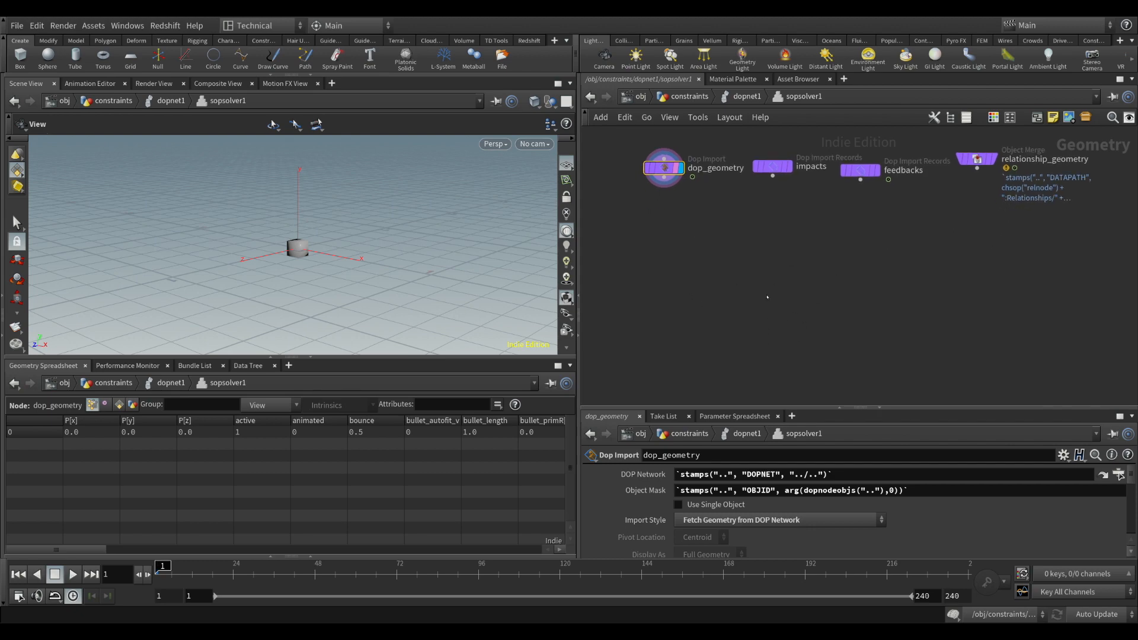
key(u)
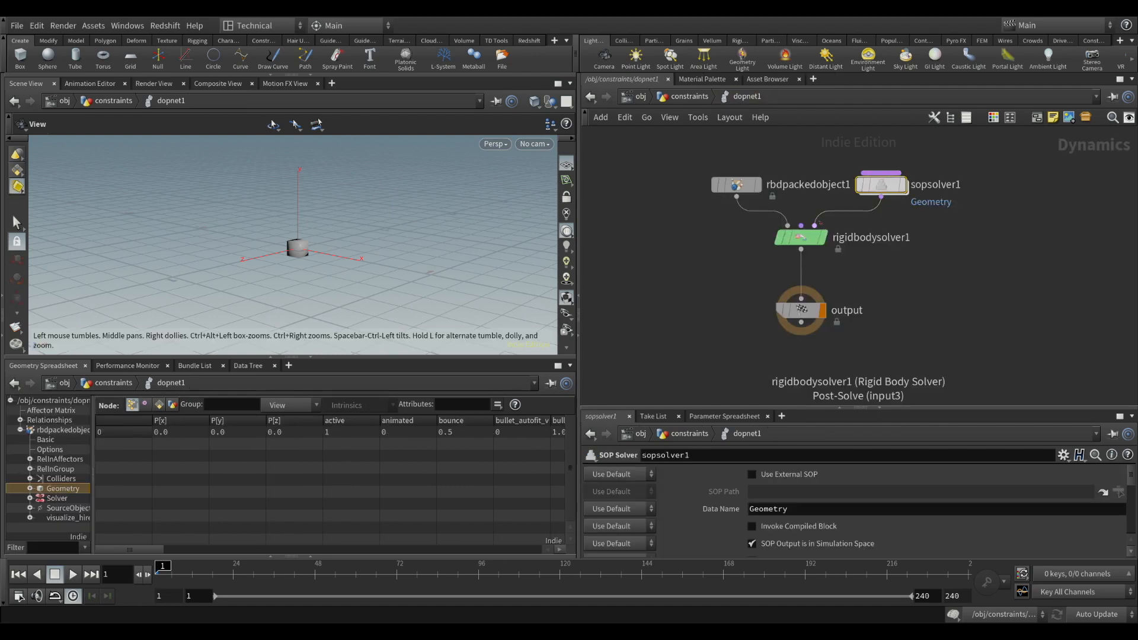
Enter the network inside sopsolver1 again and review the settings of relationship_geometry and dop_geometry
click(736, 185)
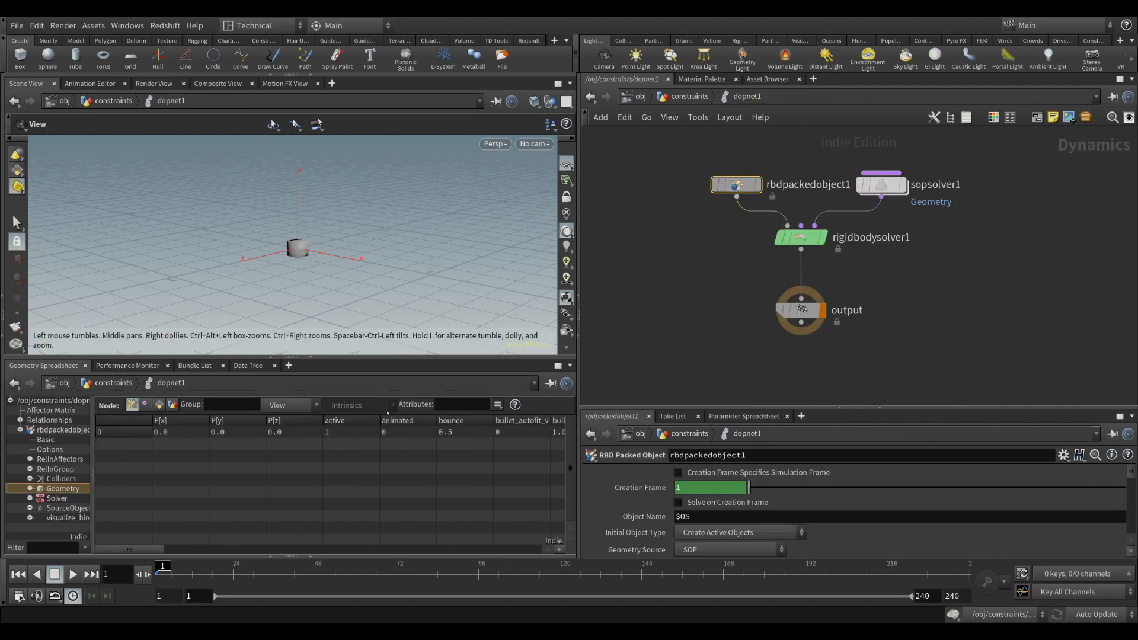
double_click(882, 185)
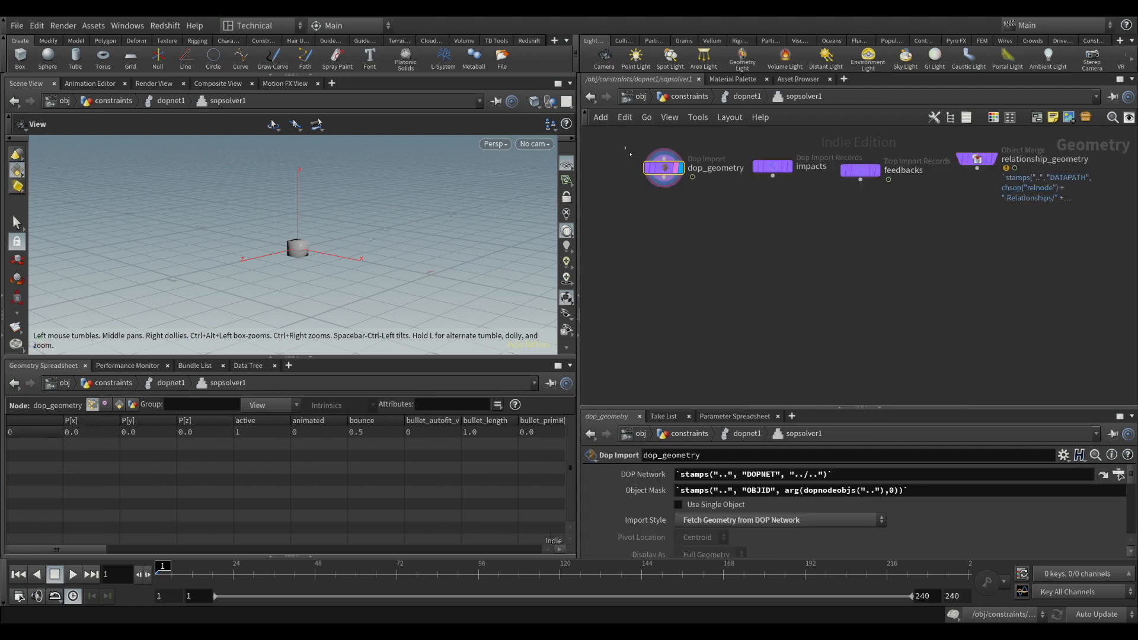
click(976, 159)
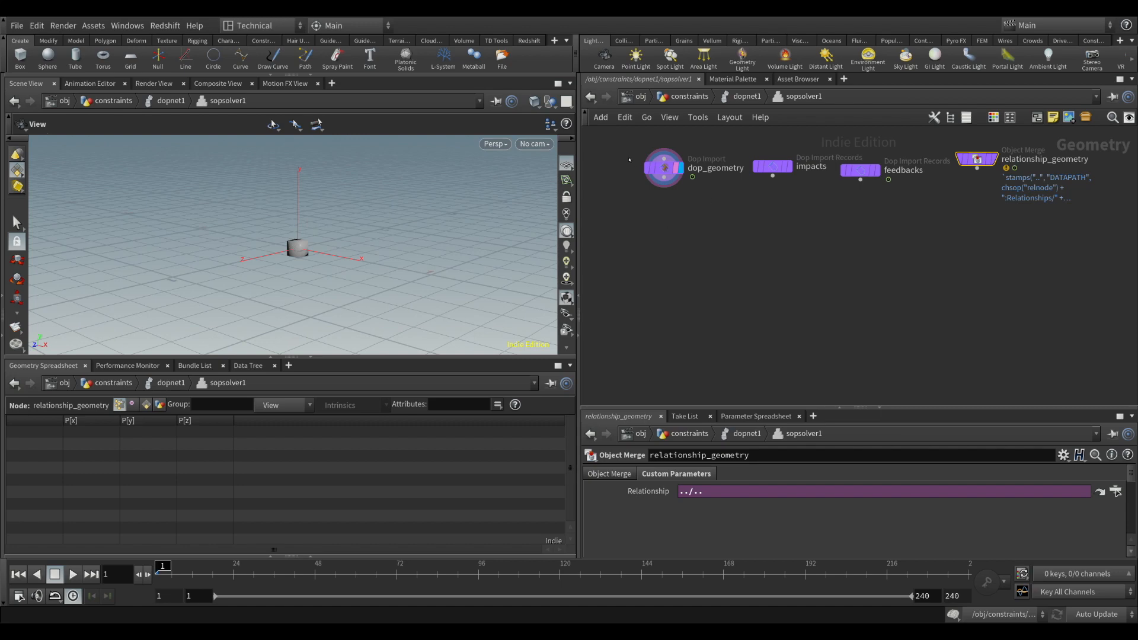
click(664, 168)
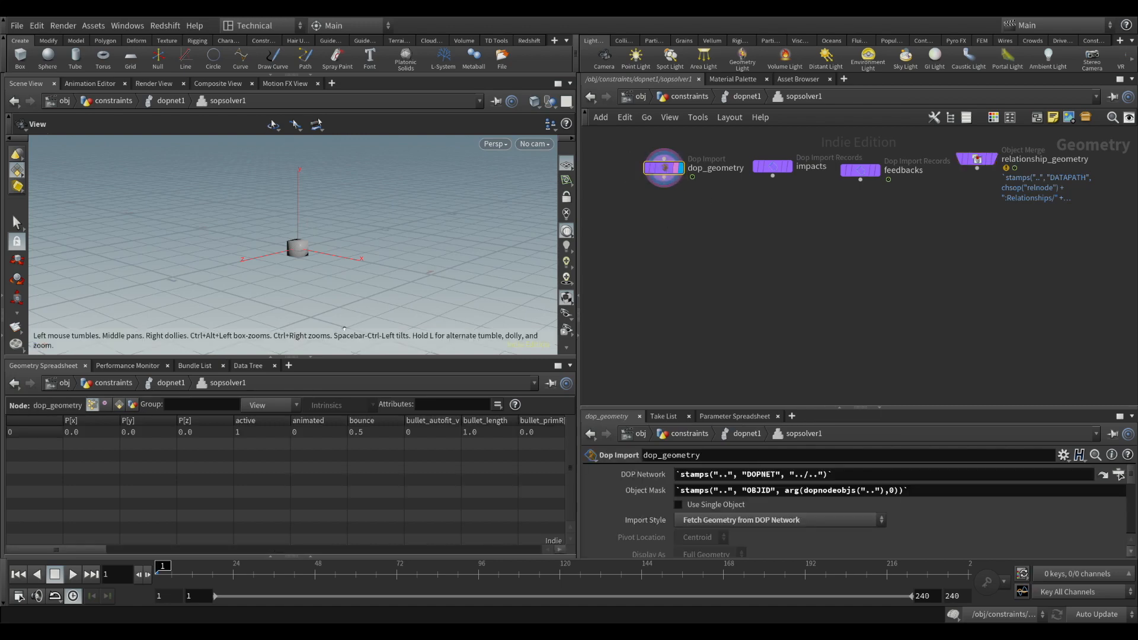
Enlarge the scene view in height and move the dop_geometry node farther away from the impacts node
drag(344, 358, 344, 396)
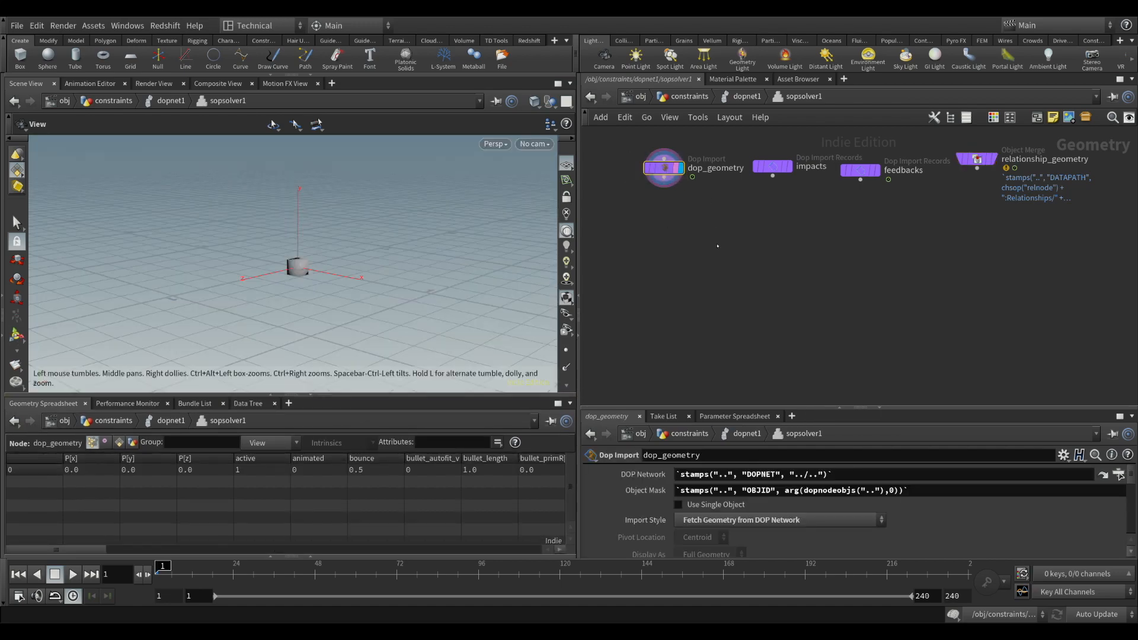
middle_drag(717, 246, 792, 257)
drag(735, 180, 697, 179)
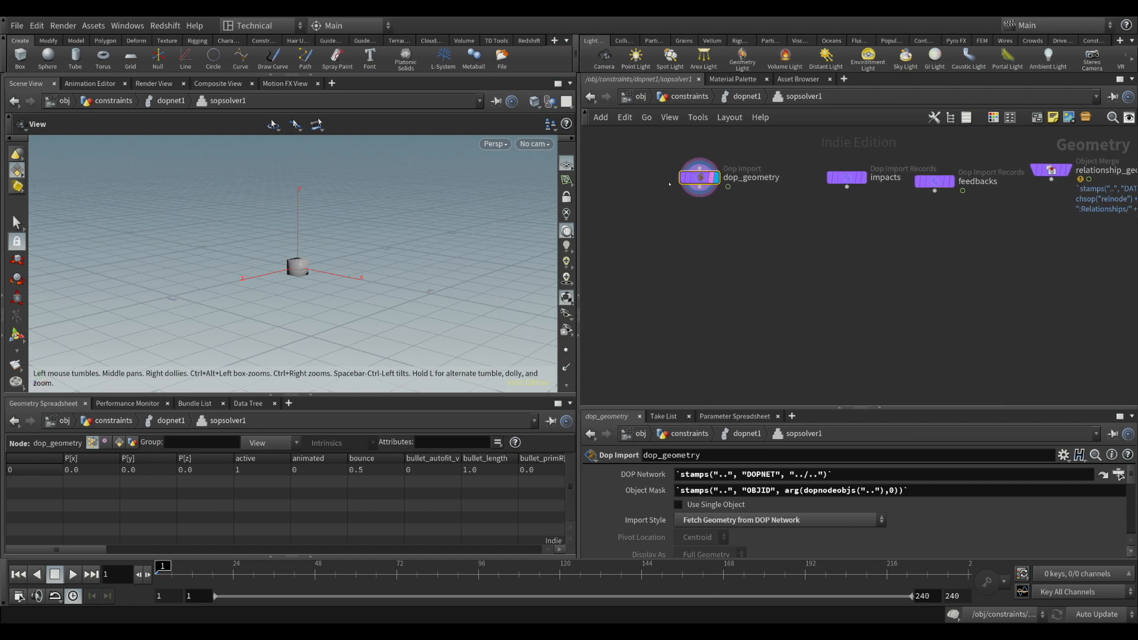
drag(258, 248, 295, 314)
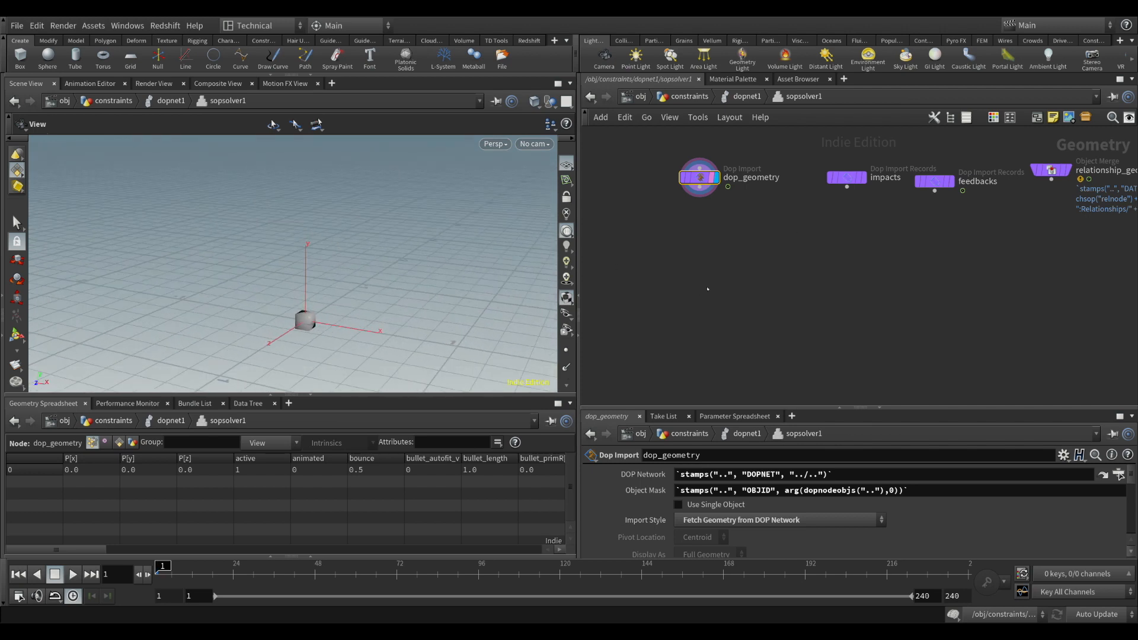
Add a Switch node below dop_geometry and set its Select Input to the expression $FF%10==1
key(Return)
click(705, 288)
drag(705, 288, 728, 289)
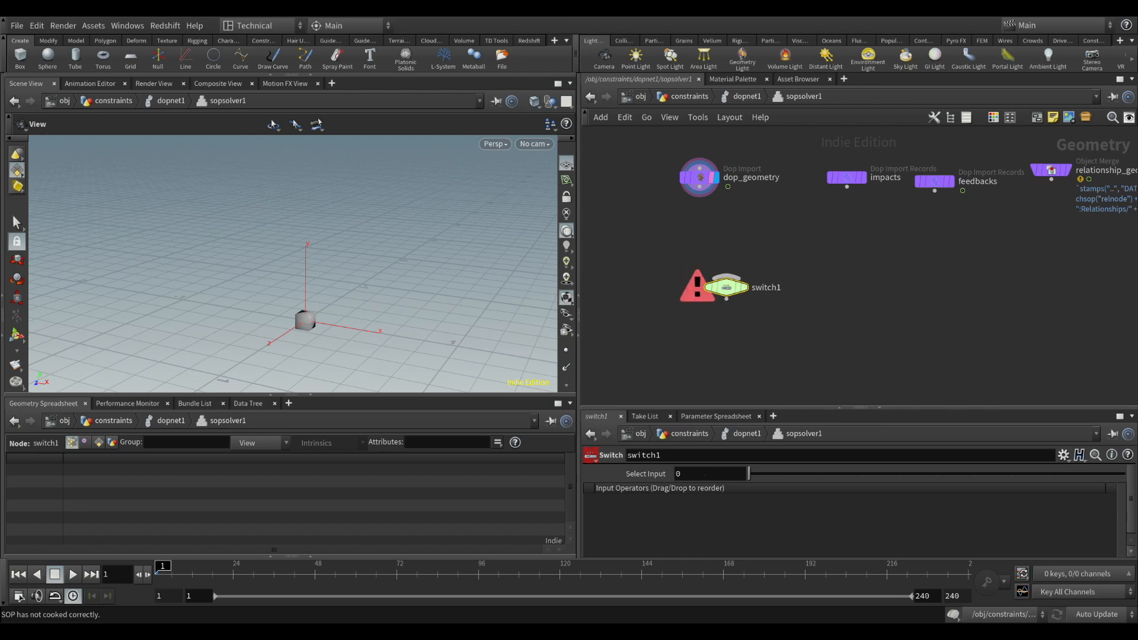
click(711, 474)
text($)
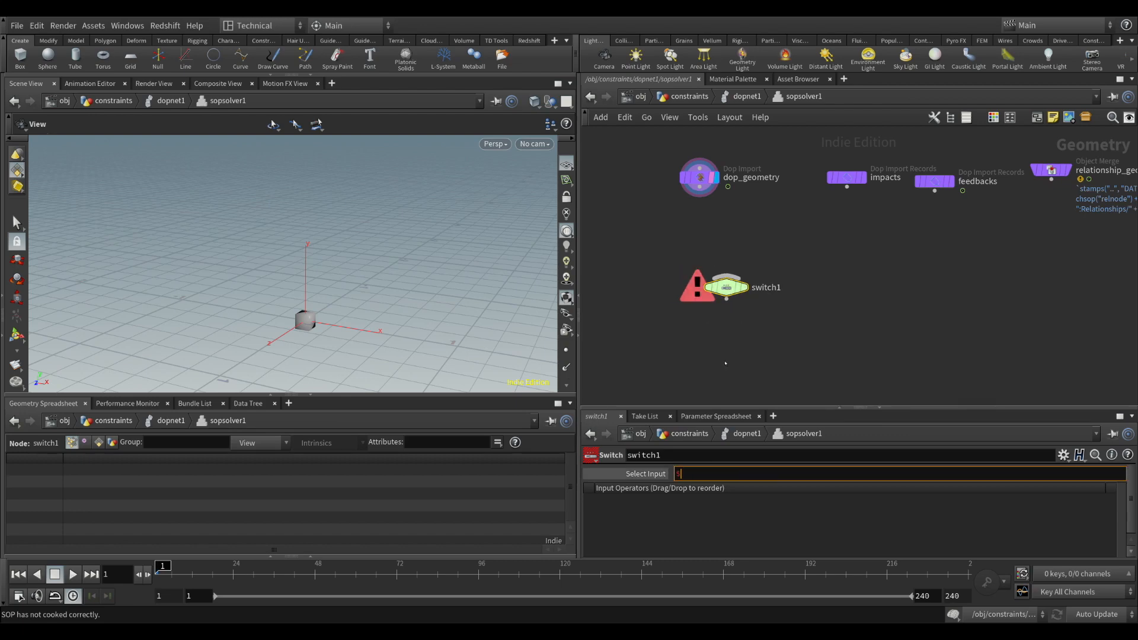
text(FF%10==1)
key(Return)
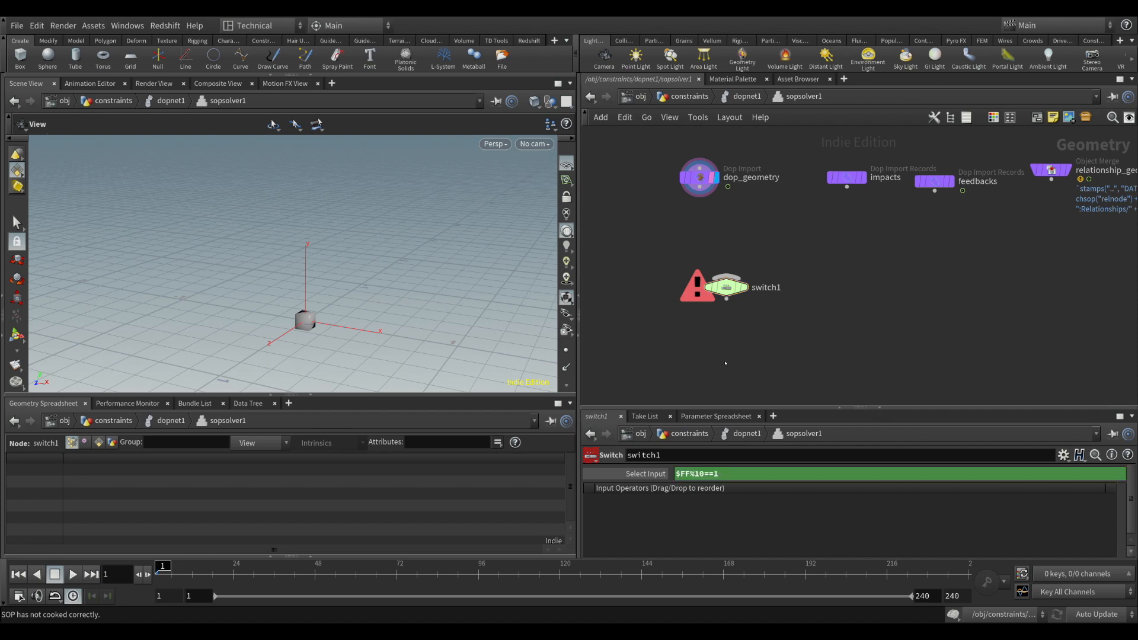
Connect dop_geometry to switch1, add an Output node after the switch, and align switch1 under dop_geometry
drag(674, 247, 789, 330)
drag(723, 308, 697, 318)
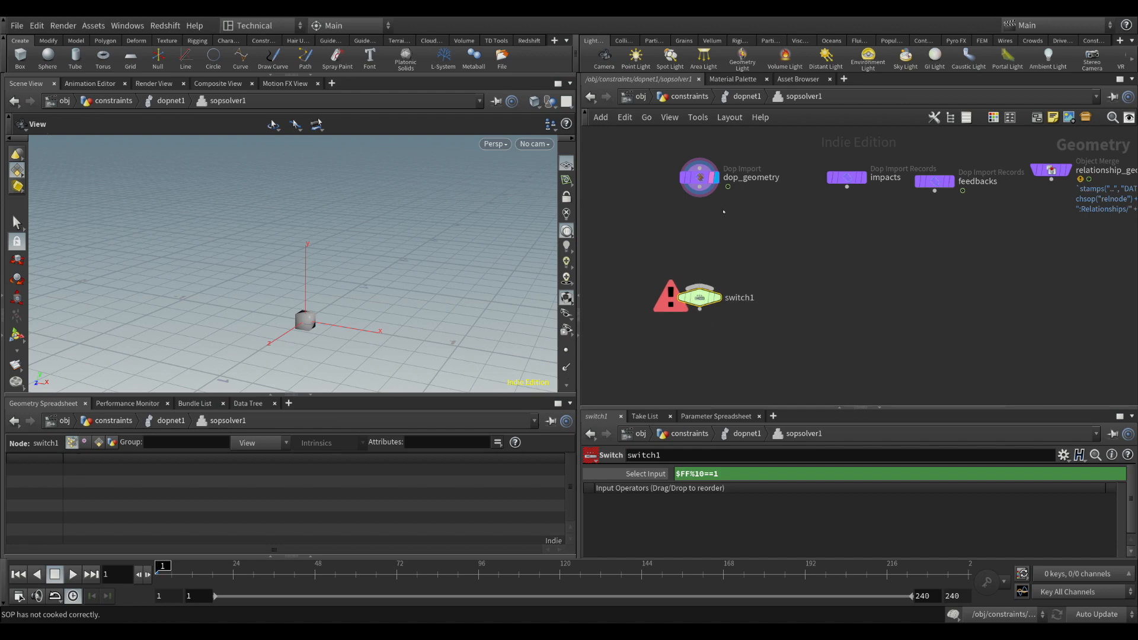
drag(728, 187, 724, 307)
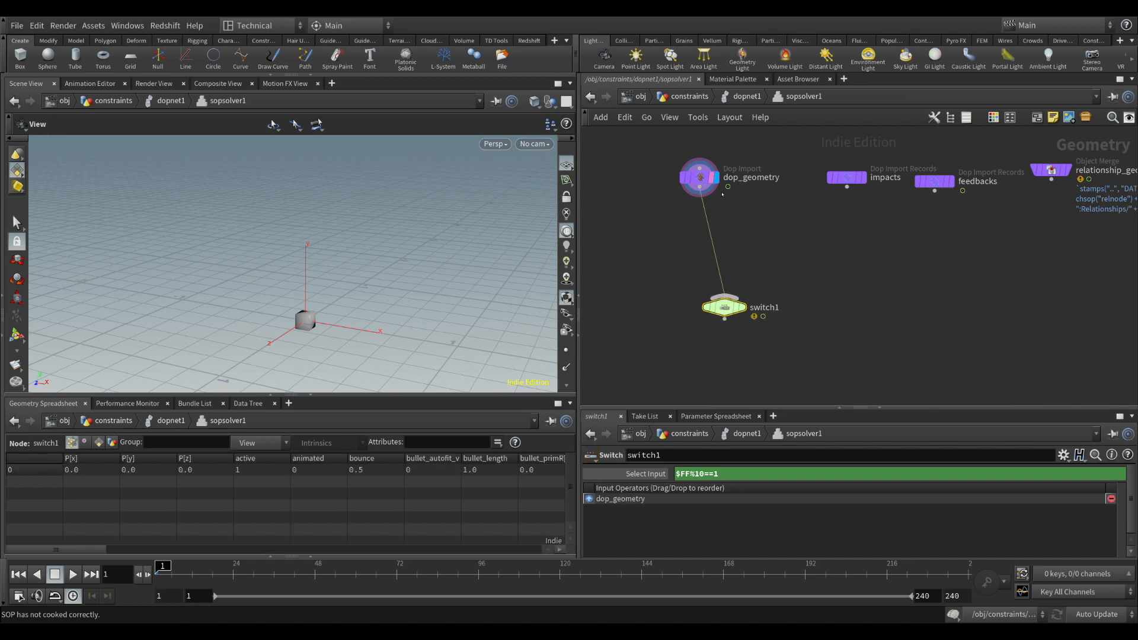
drag(656, 159, 737, 205)
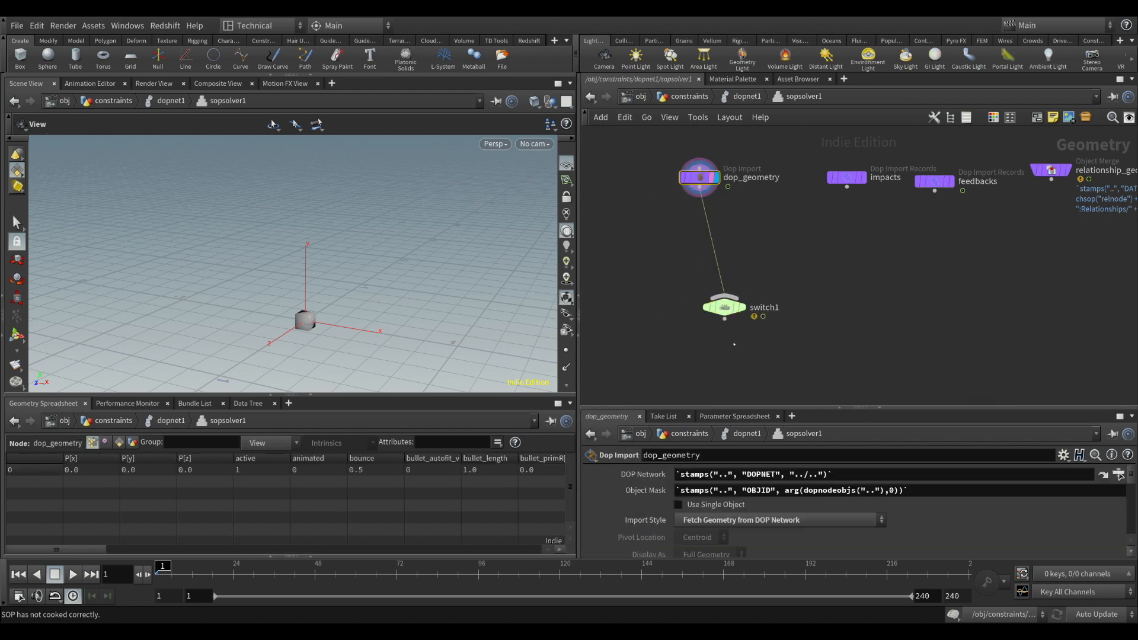
click(724, 319)
click(726, 351)
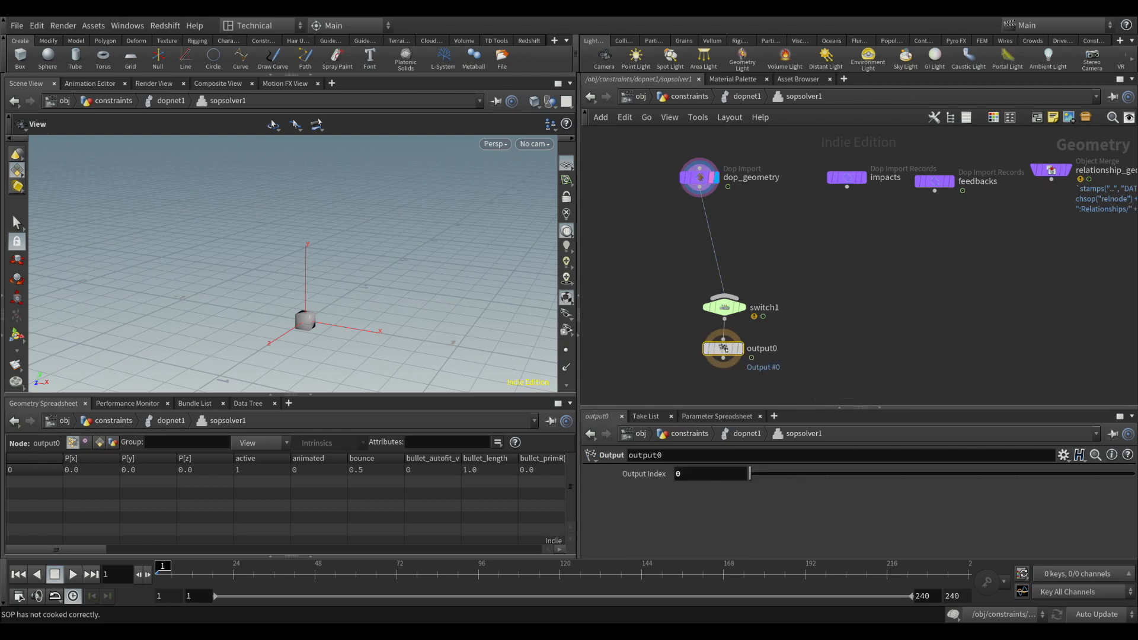
drag(725, 307, 699, 307)
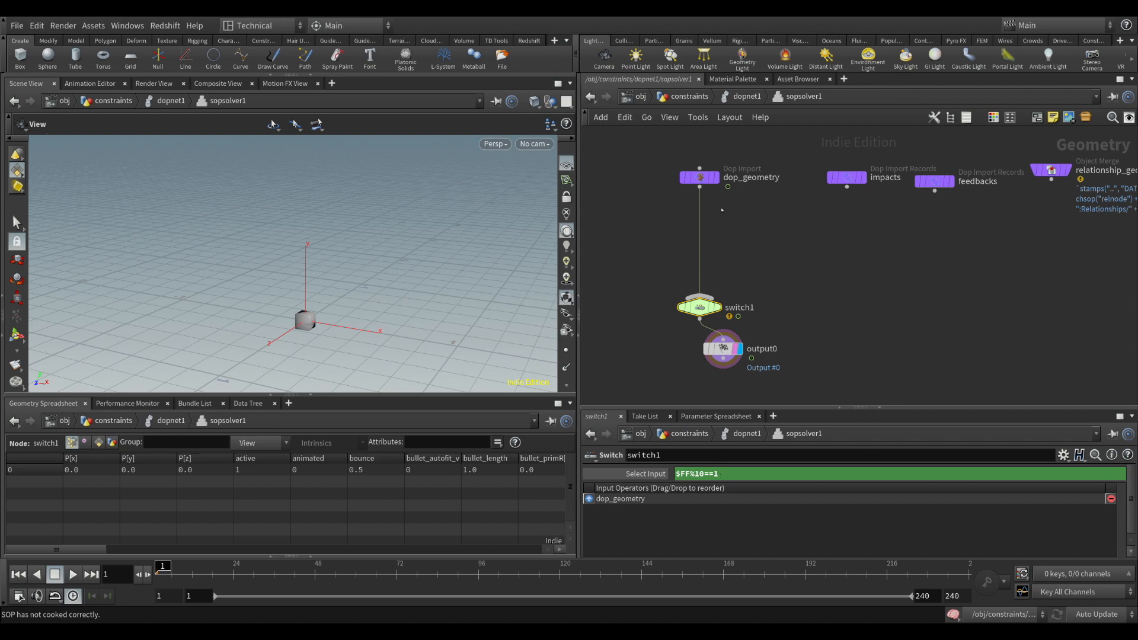
Add a Null between dop_geometry and the second input of switch1 and rename it DO_SOMETHING
click(765, 224)
click(765, 238)
click(700, 297)
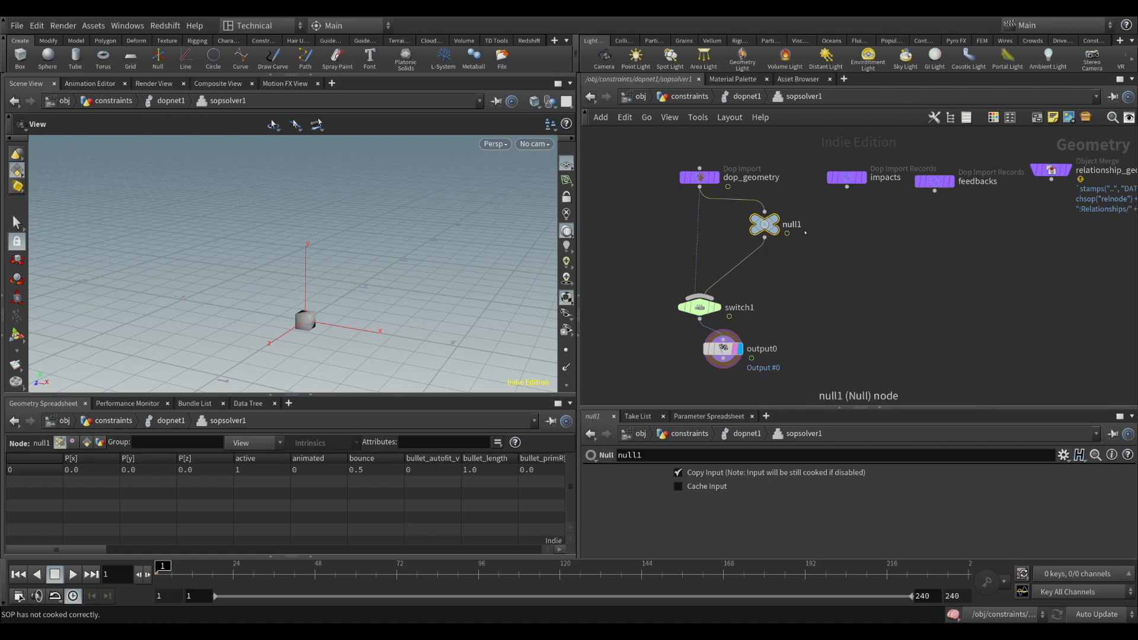
double_click(792, 224)
text(DO_SOMETHIG)
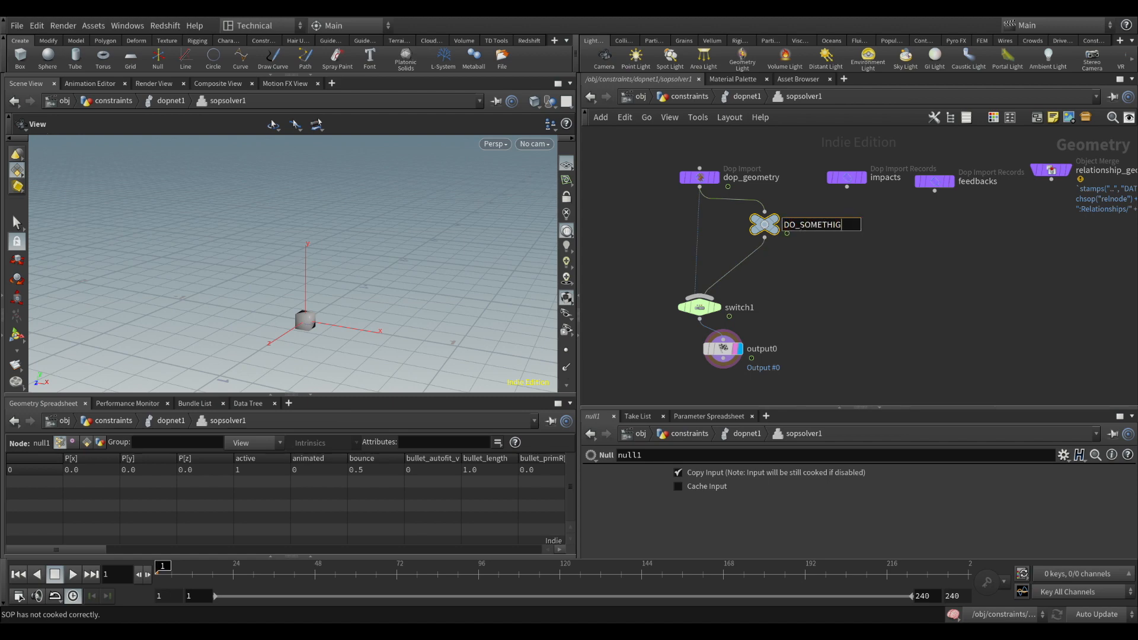
key(BackSpace)
text(NG)
key(Return)
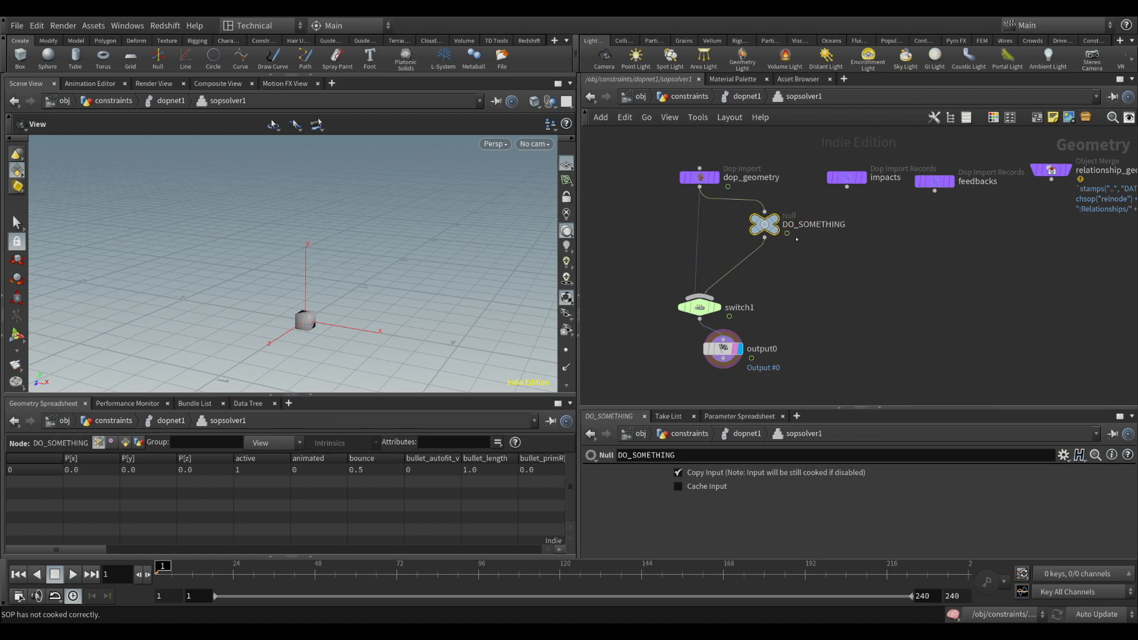
Move DO_SOMETHING, switch1 and output0 lower in the network to leave room beneath dop_geometry
drag(777, 230, 761, 278)
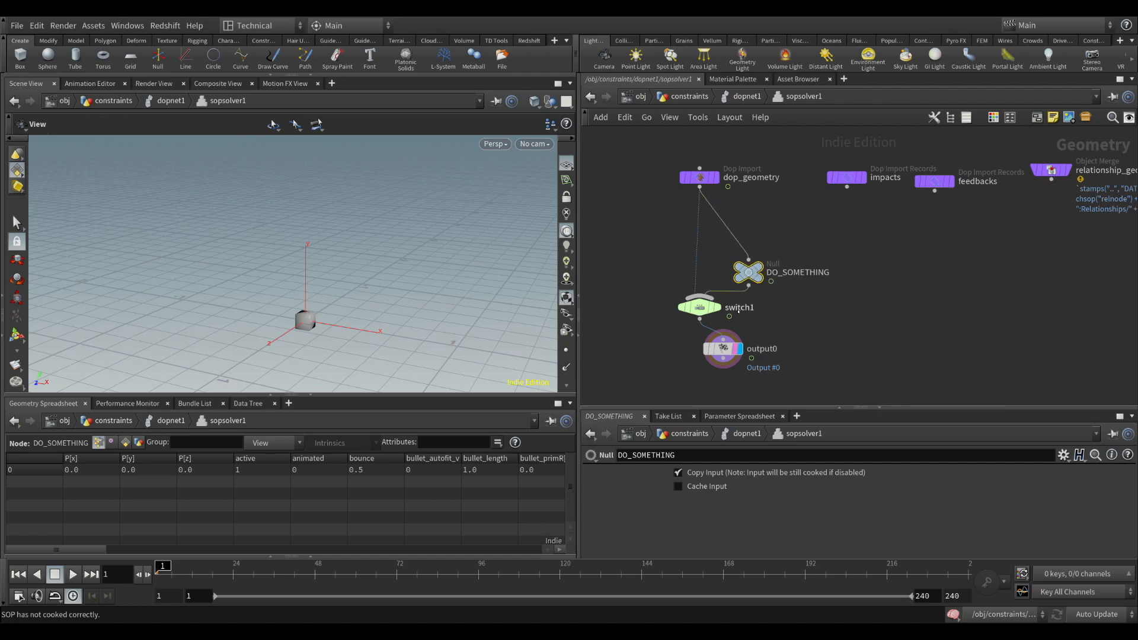
middle_drag(889, 297, 866, 248)
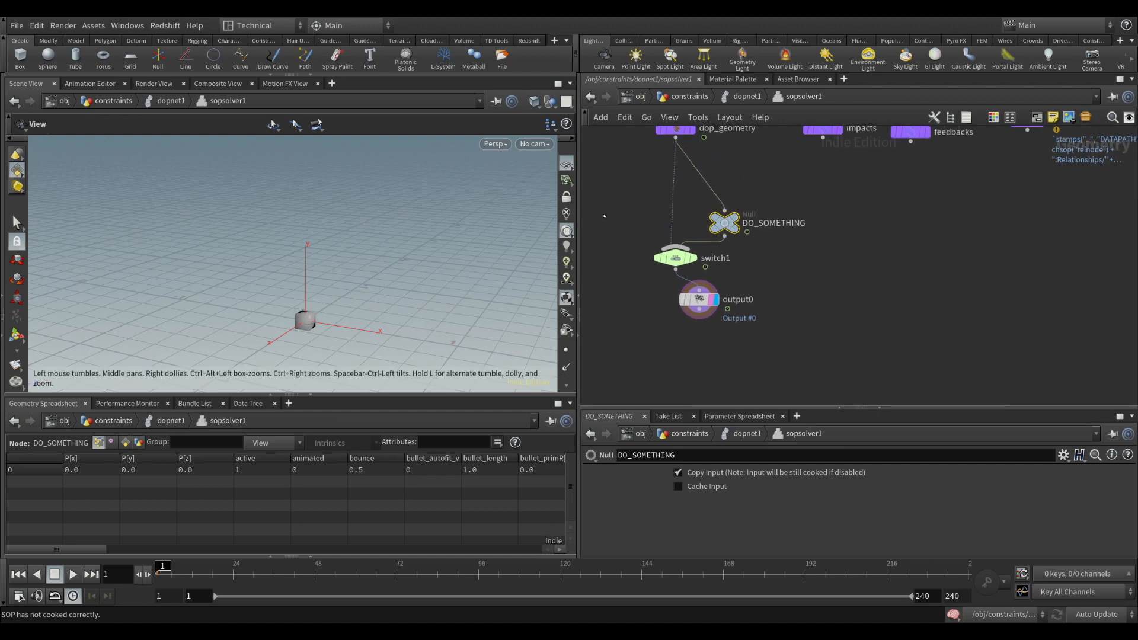
drag(602, 355, 725, 303)
Add an Object Merge node above DO_SOMETHING and set its Object 1 to /obj/constraints/GEO_SRC
click(756, 190)
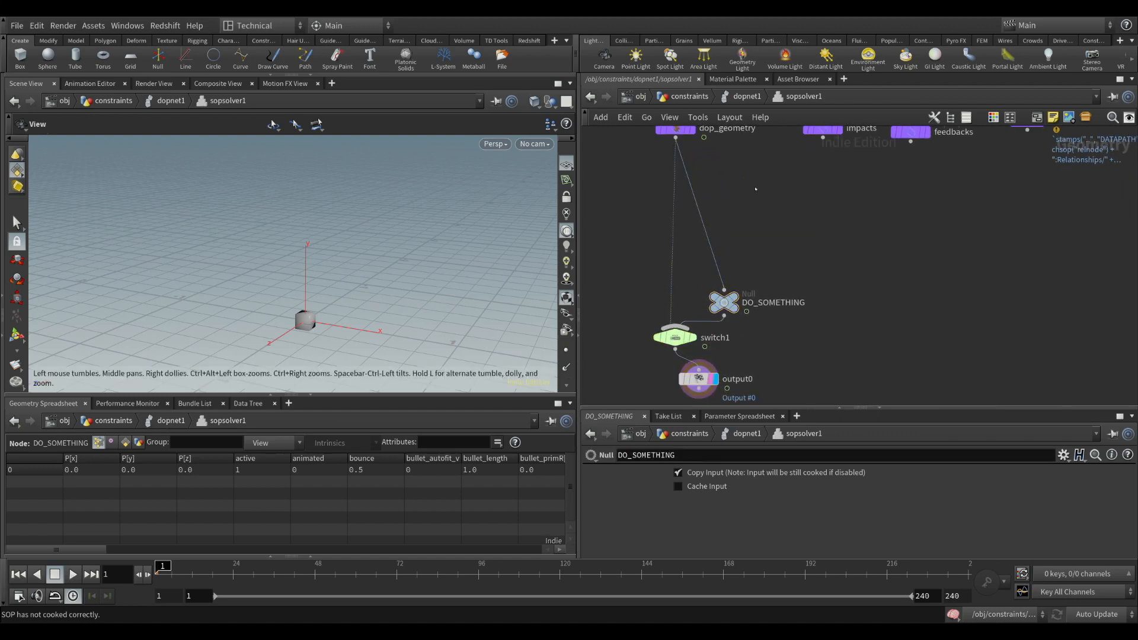
key(o)
click(755, 189)
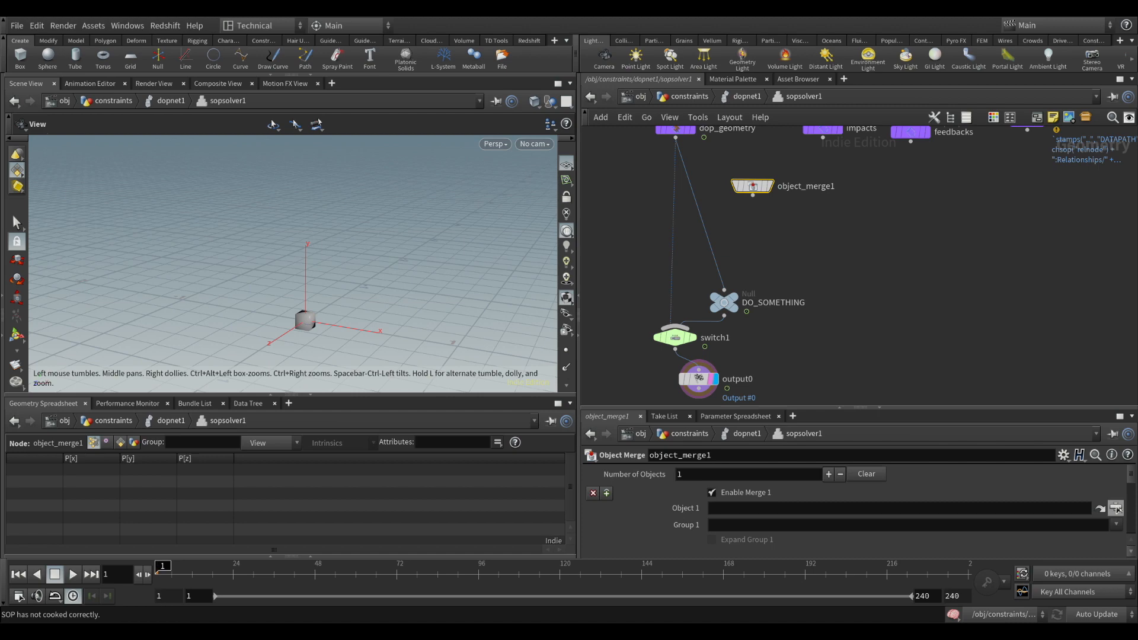
click(1116, 508)
click(1001, 570)
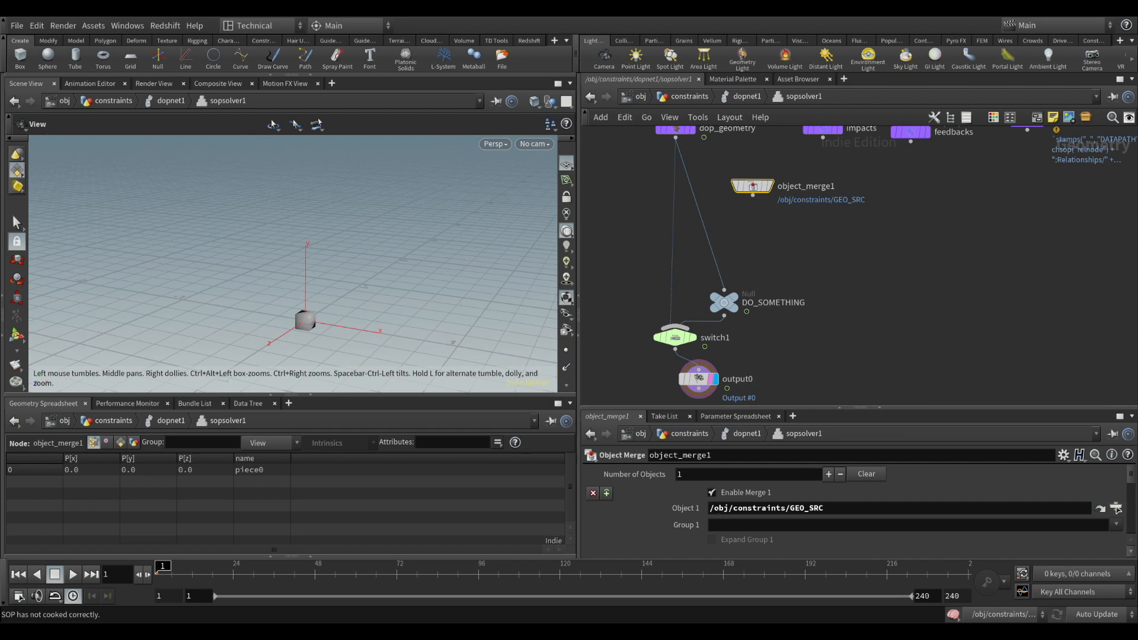
drag(748, 508, 833, 510)
click(838, 510)
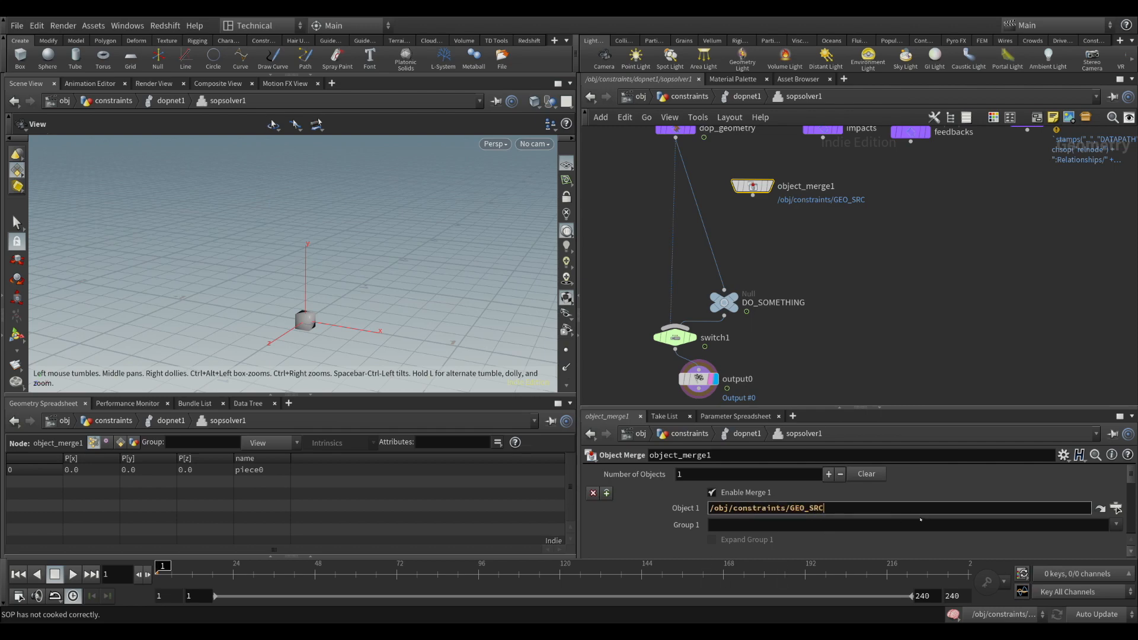
click(824, 255)
Display object_merge1 and examine its source geometry in the scene view and its name attribute in the spreadsheet
click(770, 186)
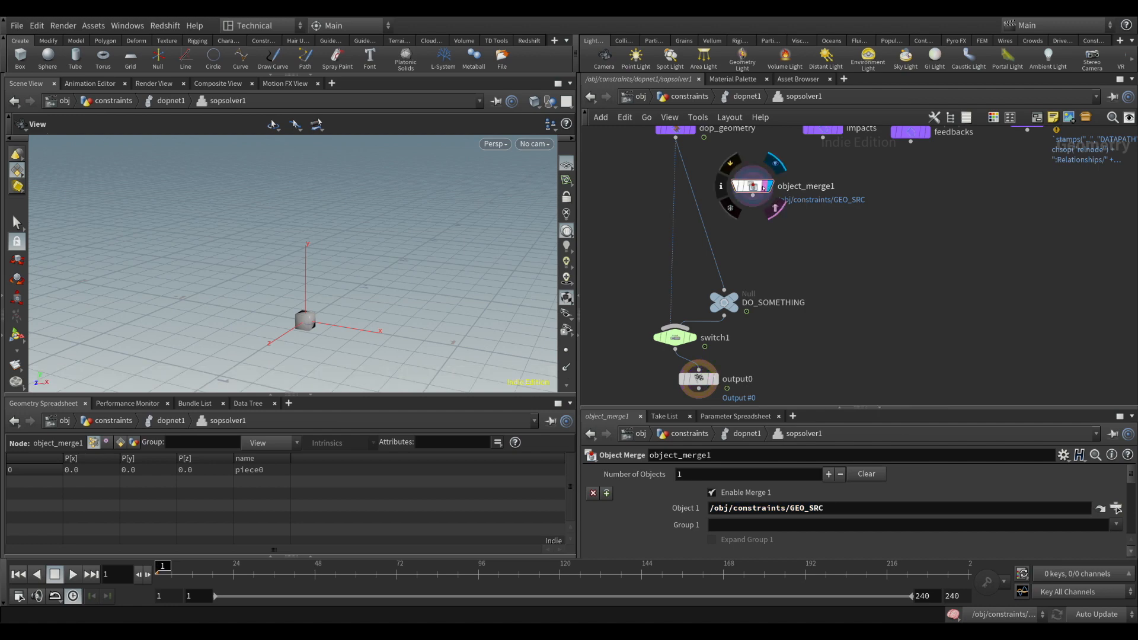
click(764, 188)
drag(332, 266, 385, 261)
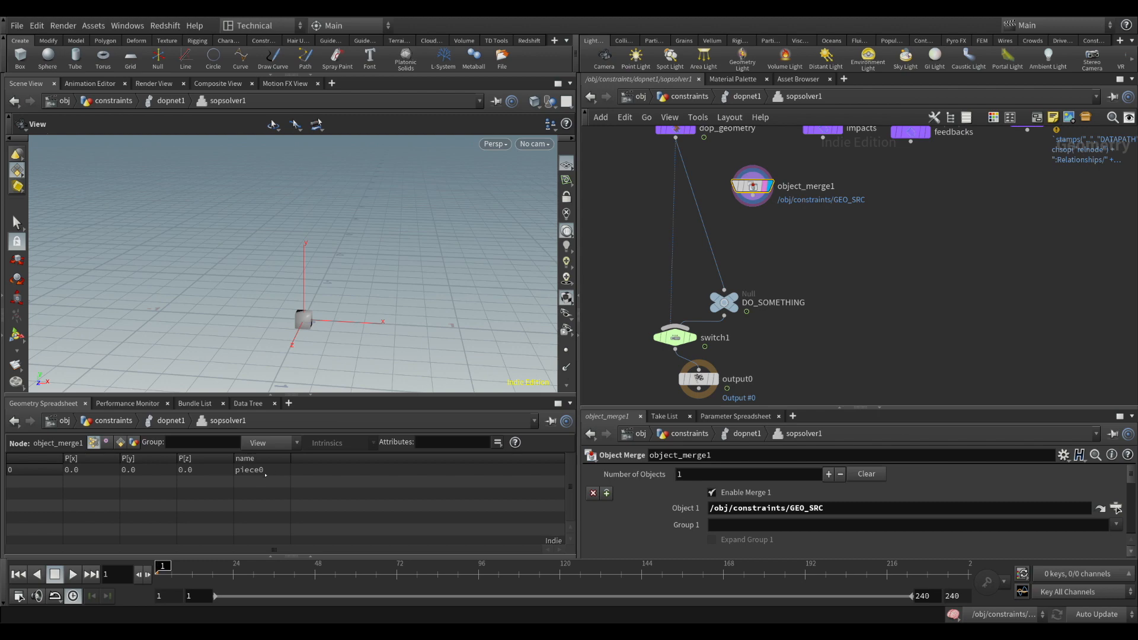
drag(338, 308, 284, 299)
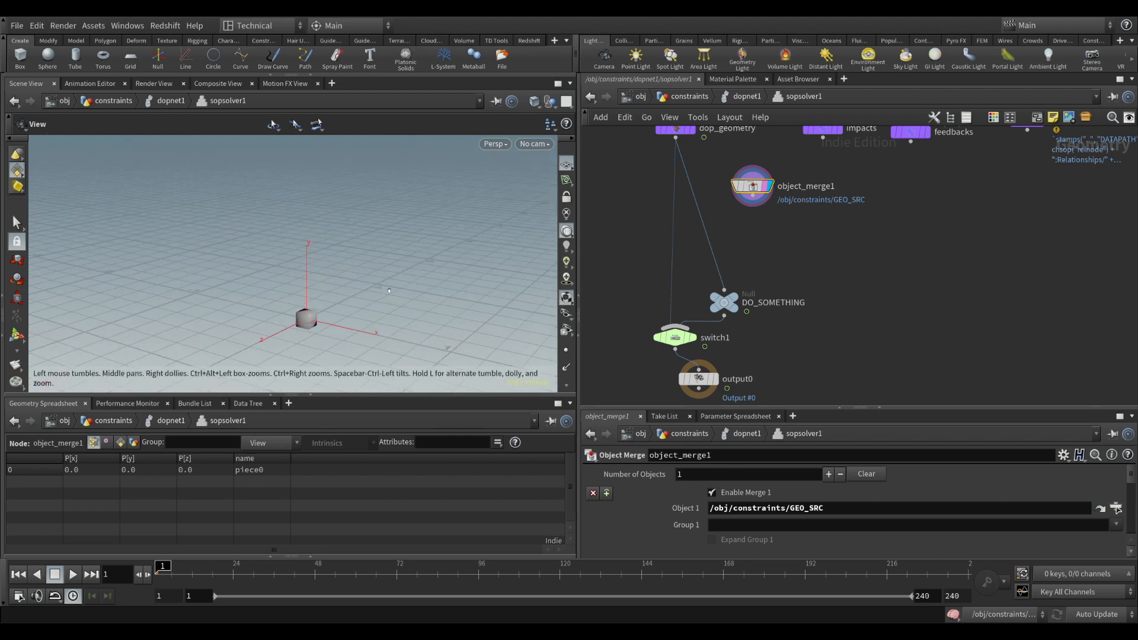
Insert a Merge node between dop_geometry and DO_SOMETHING and connect object_merge1 as its second input
drag(753, 187, 798, 188)
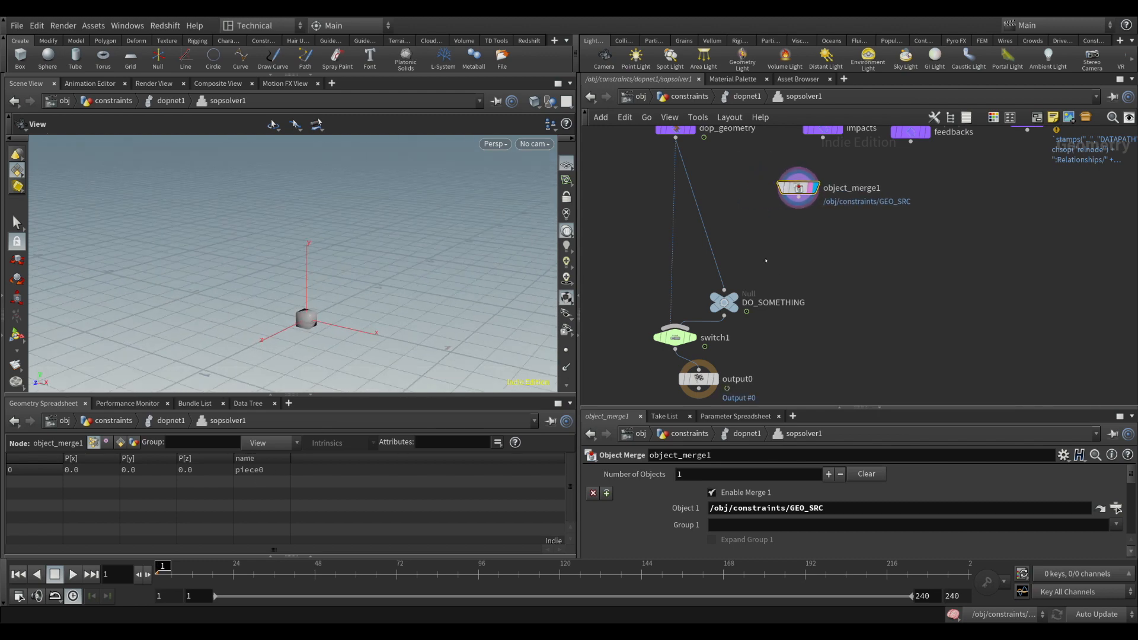
click(766, 261)
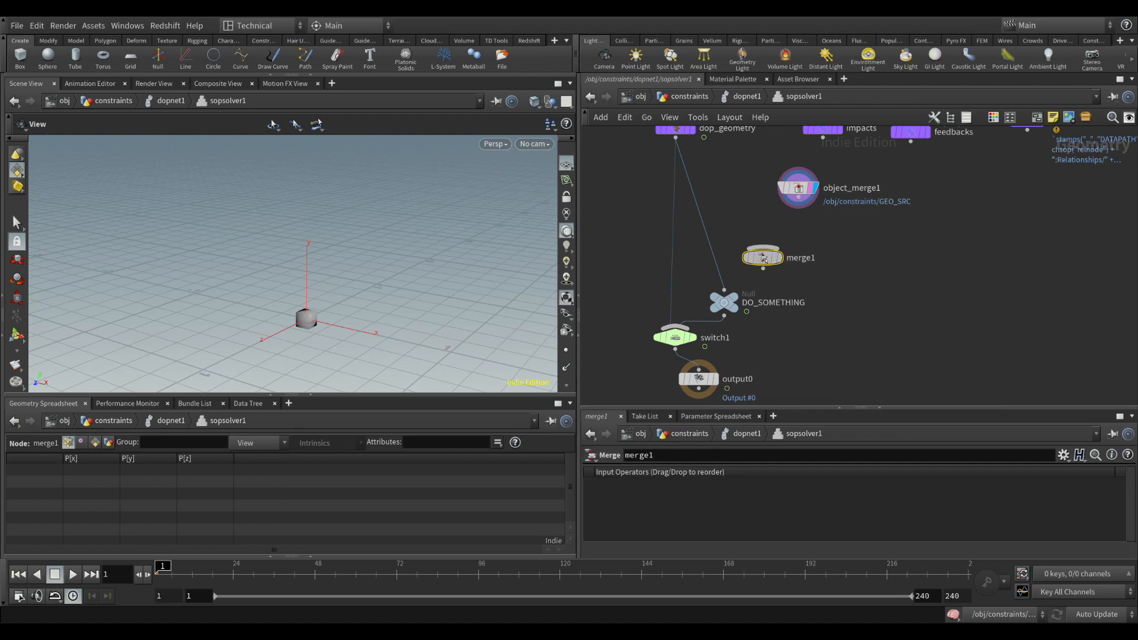
drag(766, 261, 741, 254)
click(798, 209)
click(745, 243)
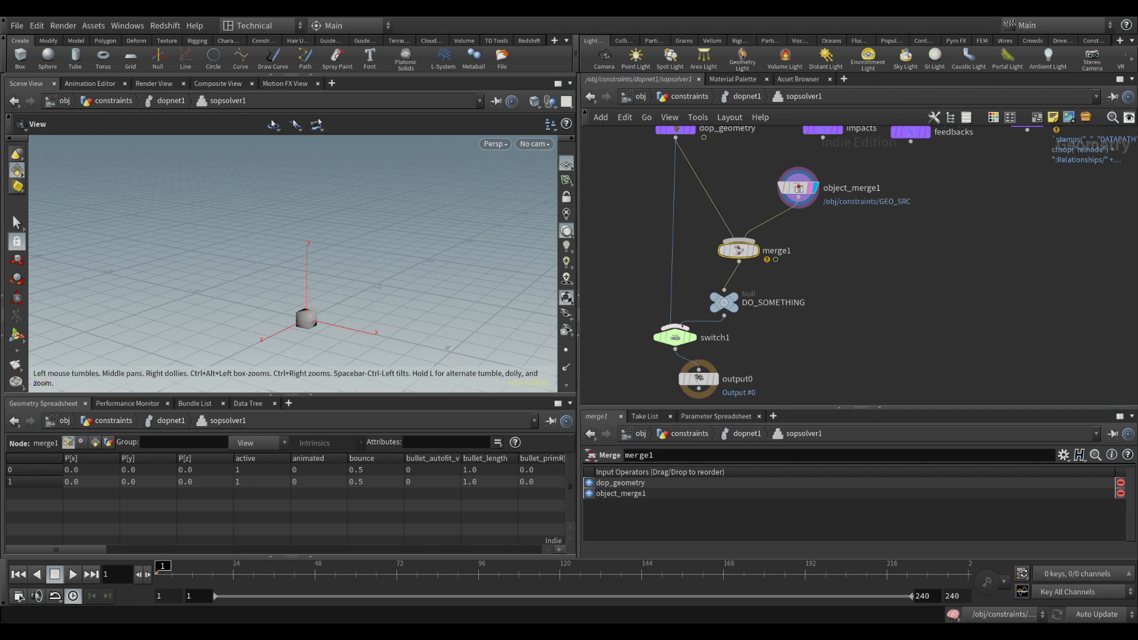
Compare the spreadsheet points of dop_geometry, object_merge1 and DO_SOMETHING, leaving DO_SOMETHING displayed
click(681, 135)
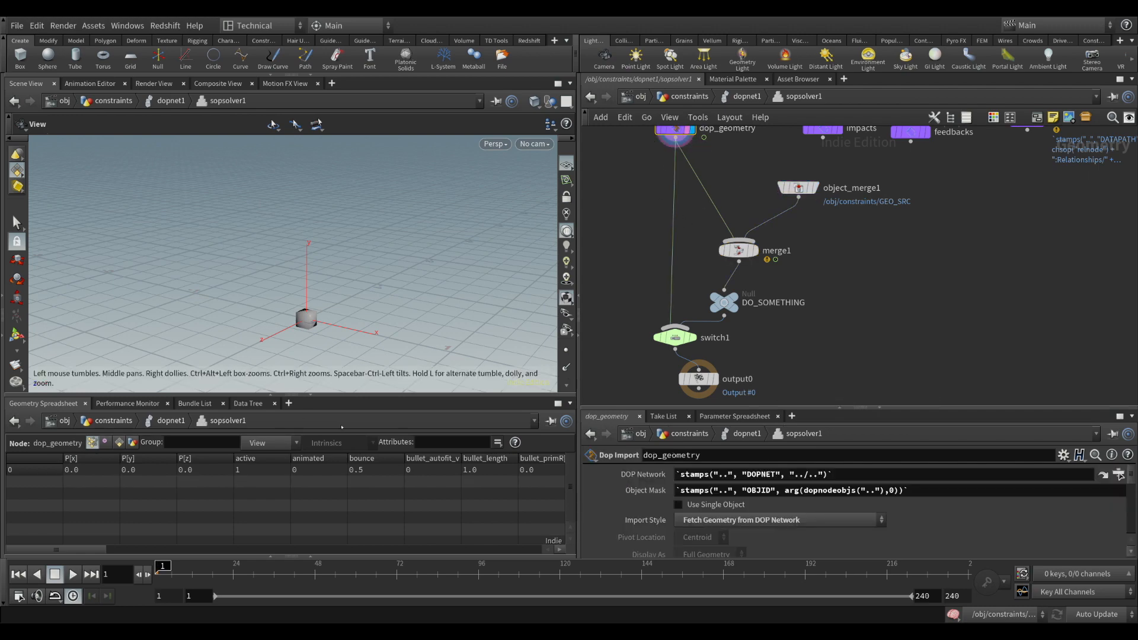
click(799, 188)
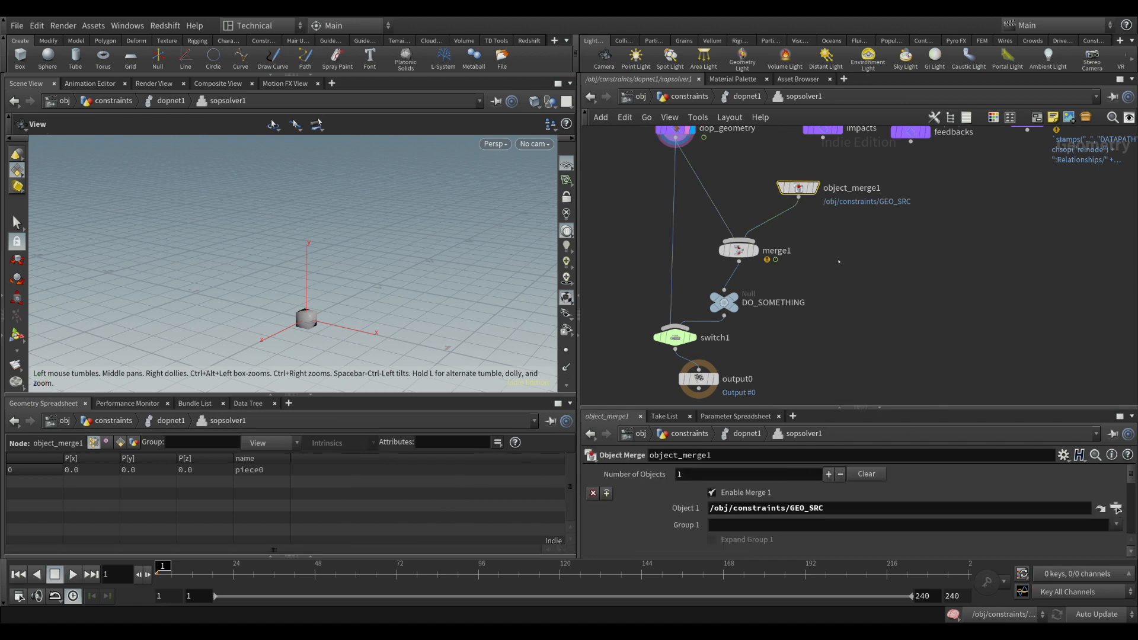
mouse_move(738, 250)
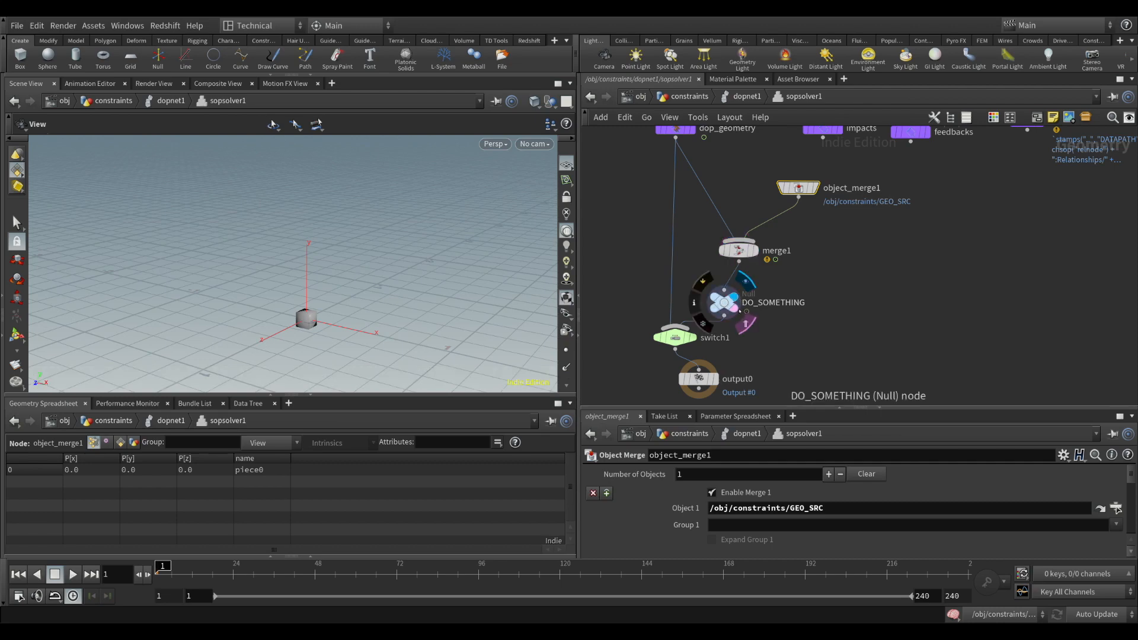
click(724, 303)
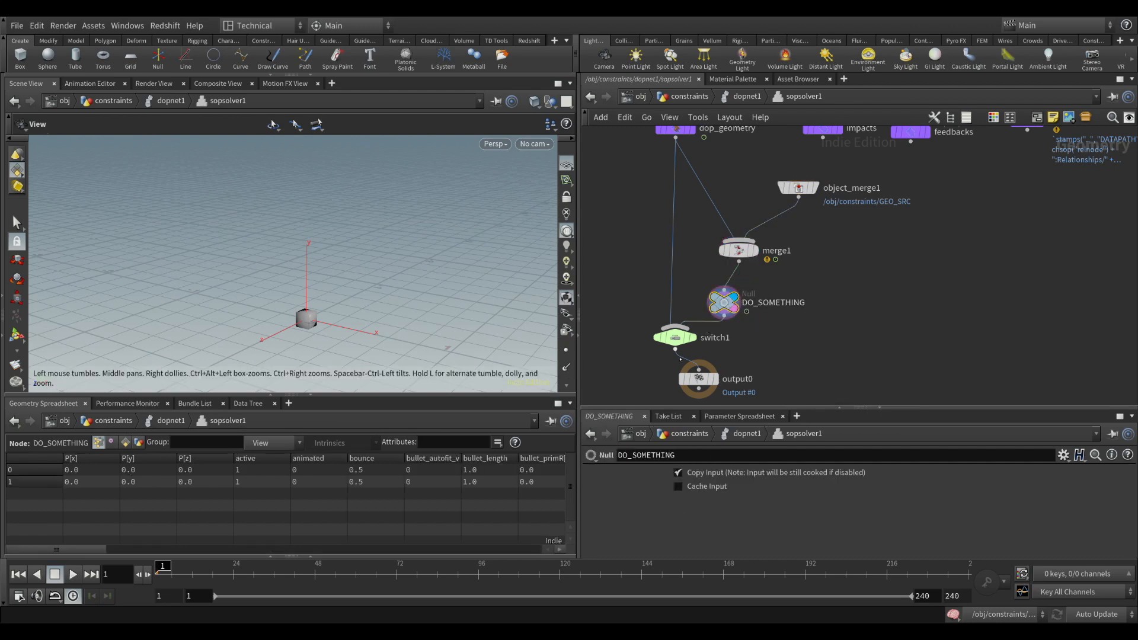
Align the output0 node directly under switch1
middle_drag(821, 345, 838, 268)
drag(716, 300, 692, 322)
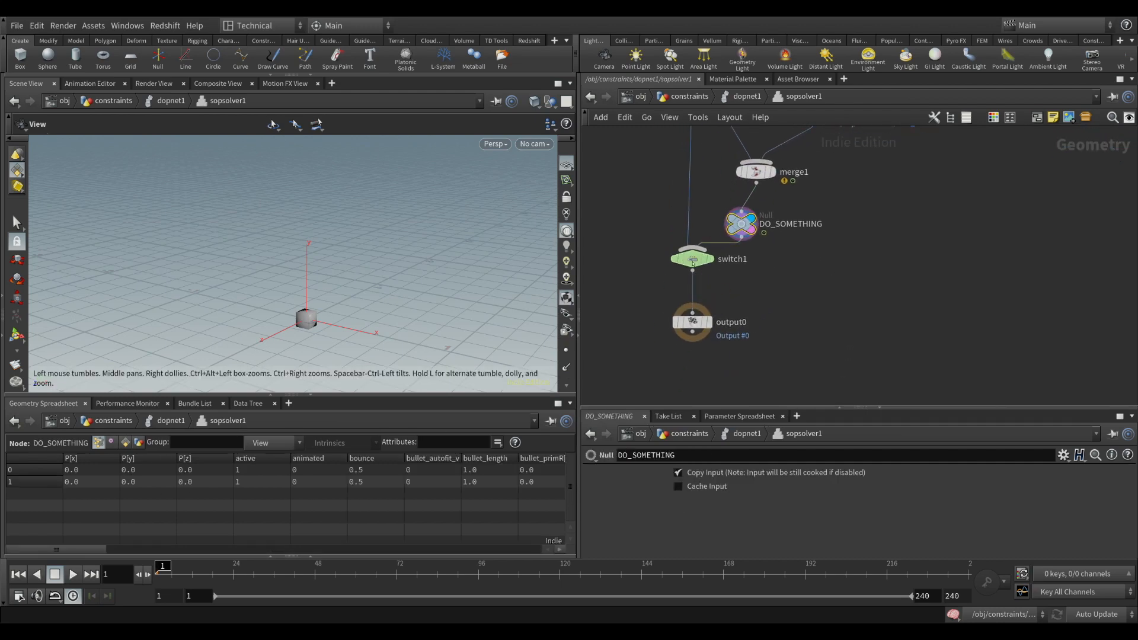
Move switch1 down closer to output0 and set output0 as the displayed node
drag(692, 261, 693, 281)
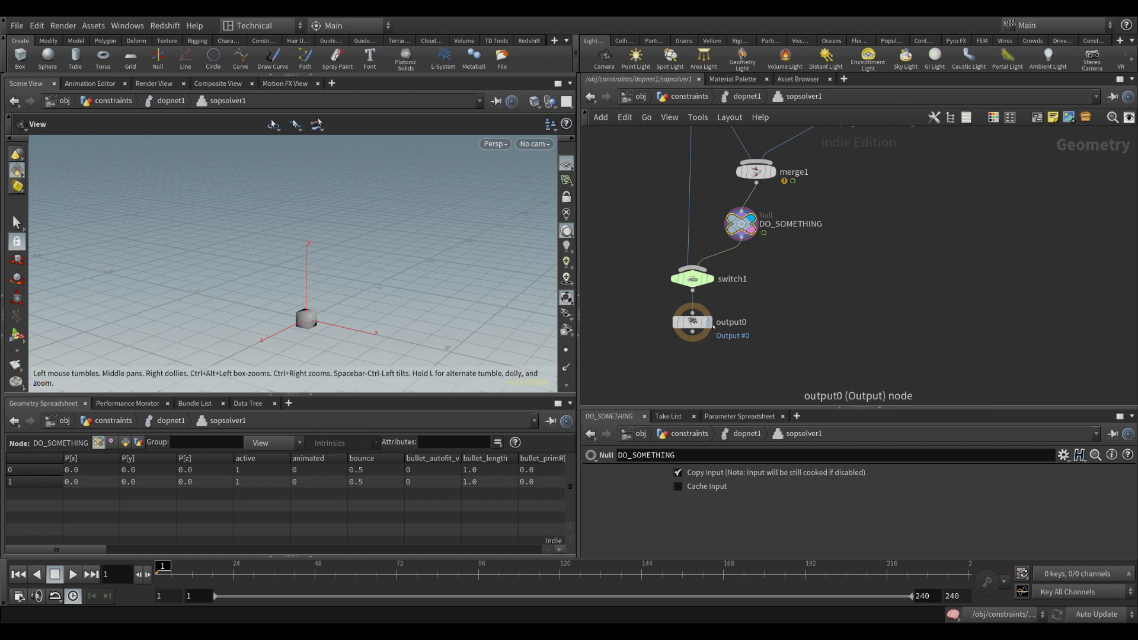
click(692, 320)
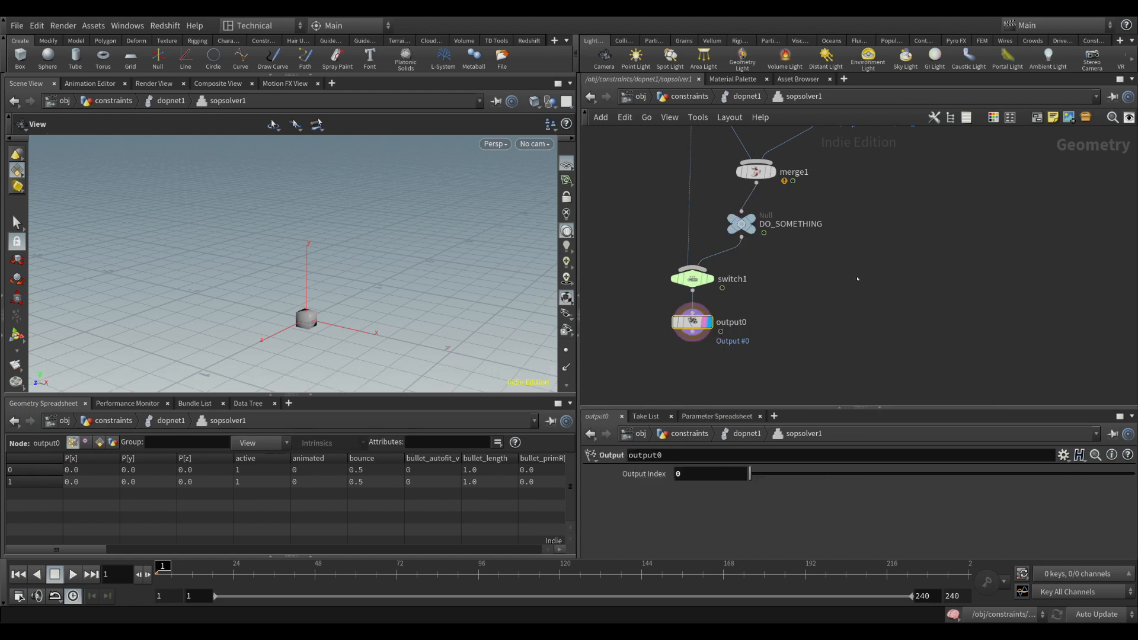
click(887, 238)
Return to the dopnet1 level, widen the scene view, play the simulation to frame 56 and inspect the boxes at the origin
click(742, 97)
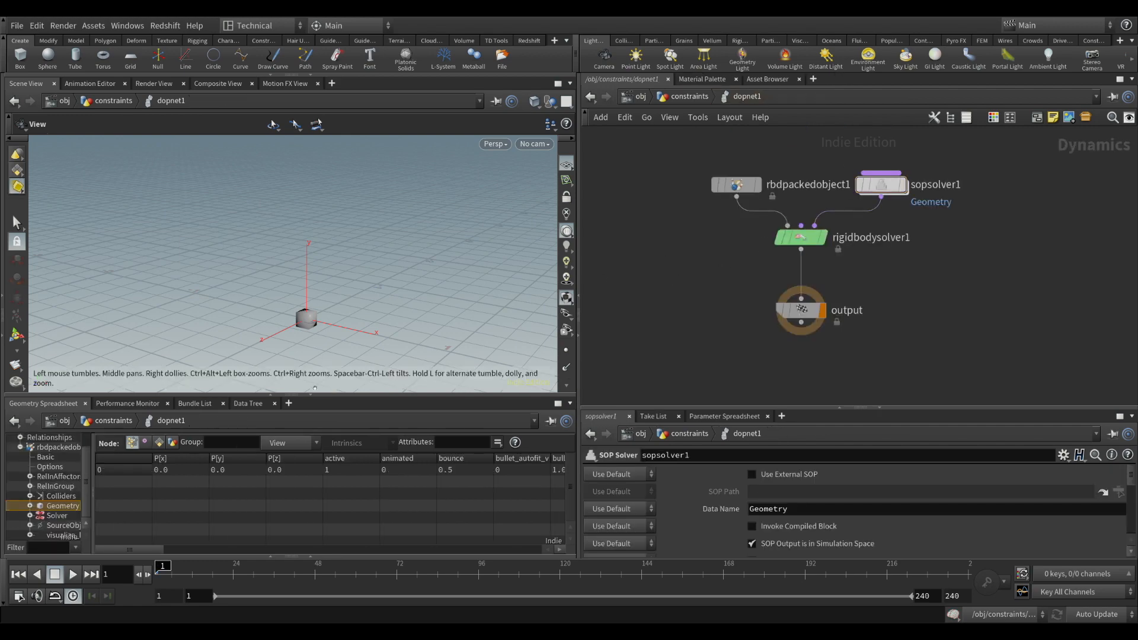
drag(579, 343, 669, 341)
scroll(413, 293, down, 3)
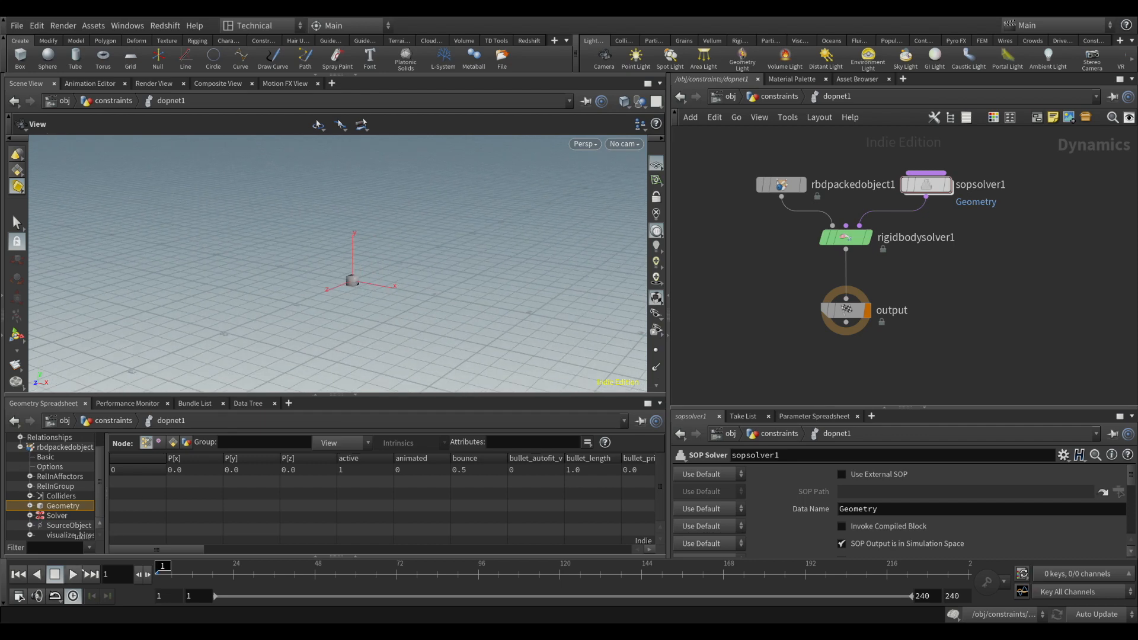
click(72, 575)
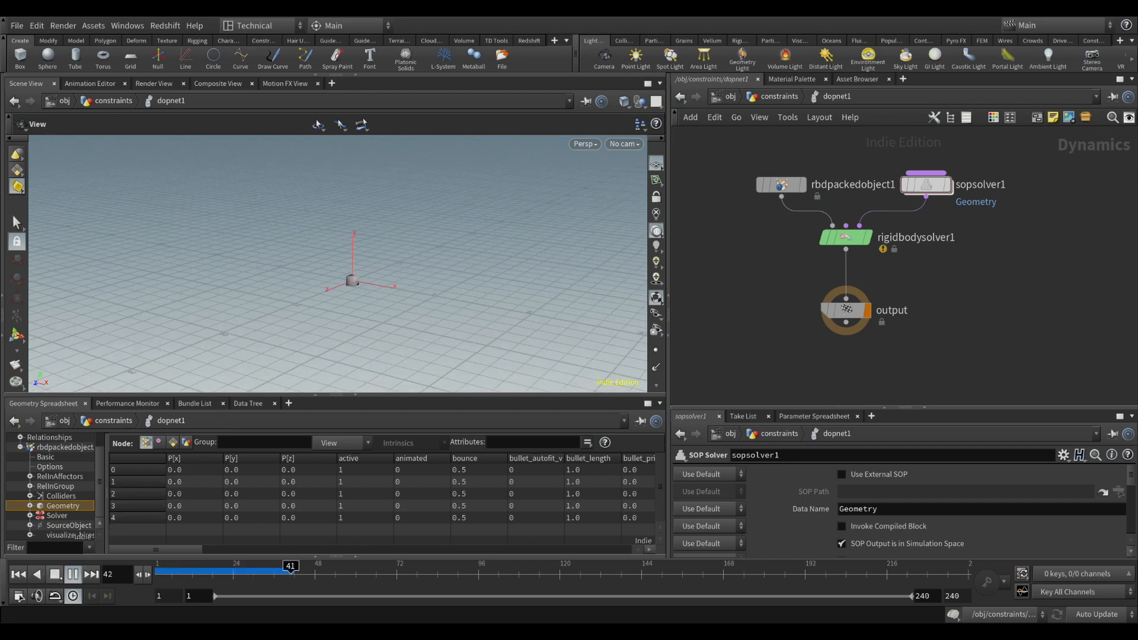
click(60, 576)
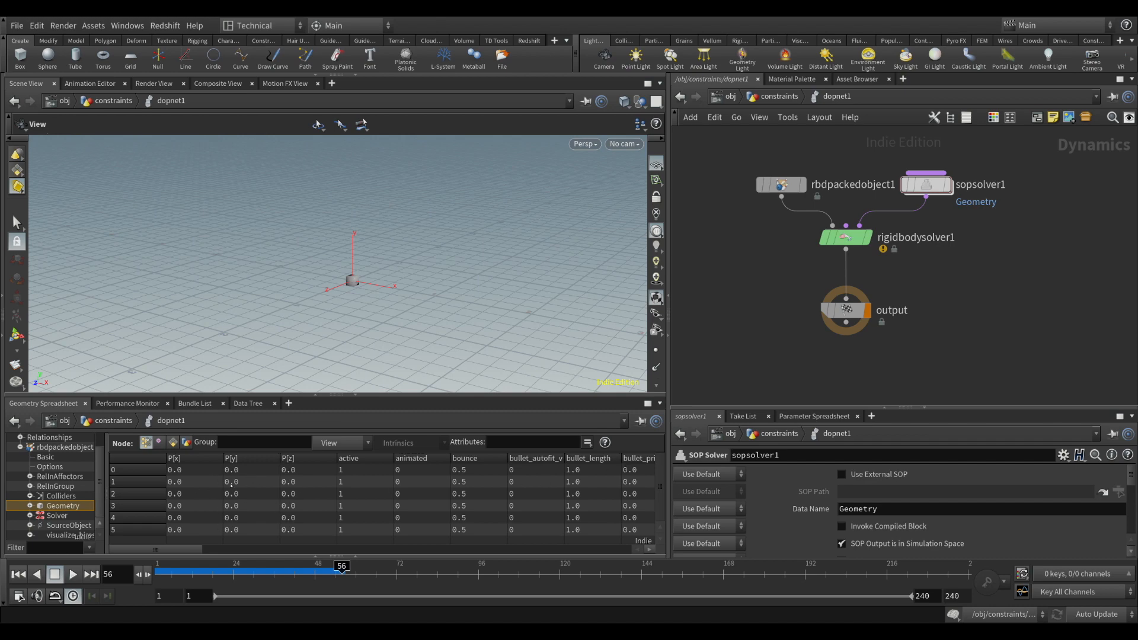
scroll(368, 308, up, 5)
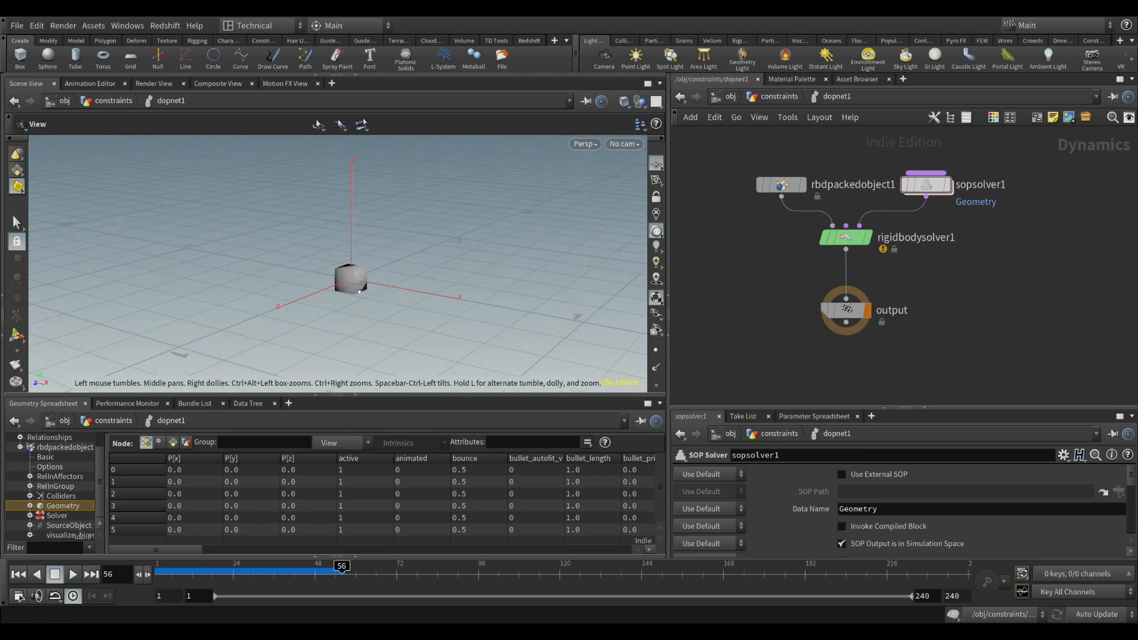
drag(368, 308, 379, 270)
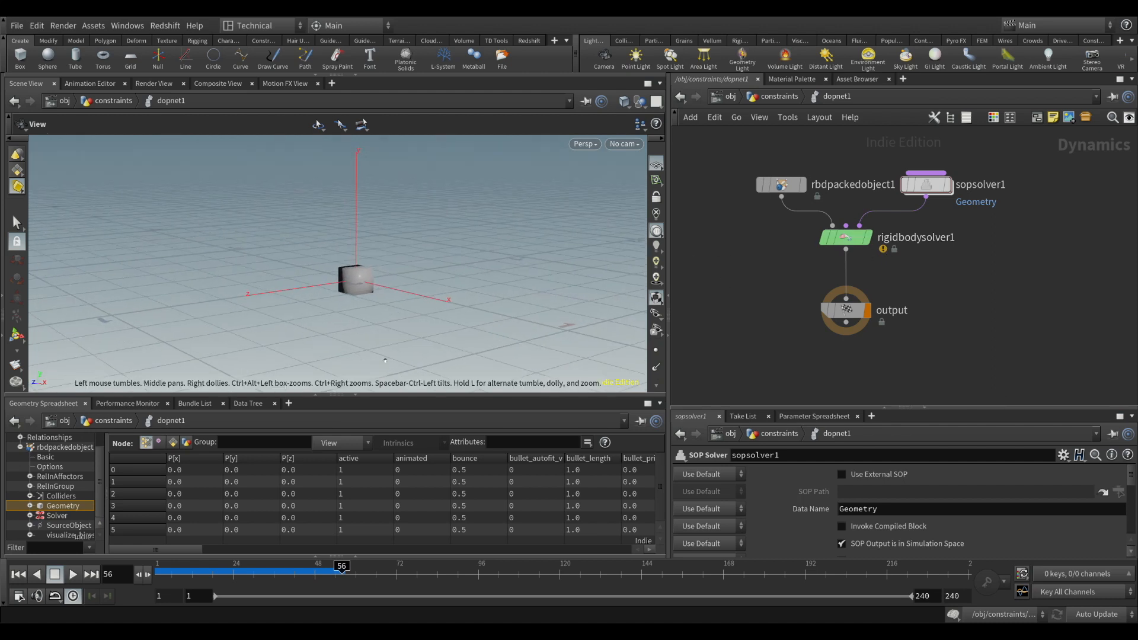
drag(379, 253, 448, 284)
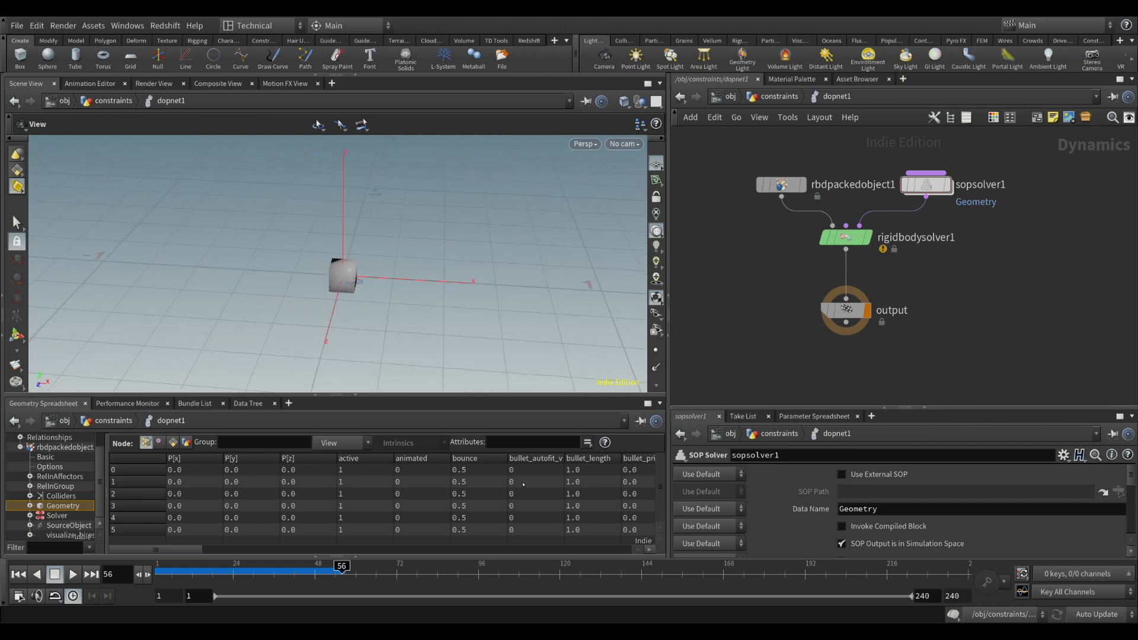
Inside sopsolver1, move merge1, DO_SOMETHING, switch1 and output0 down together to make room below object_merge1
double_click(936, 189)
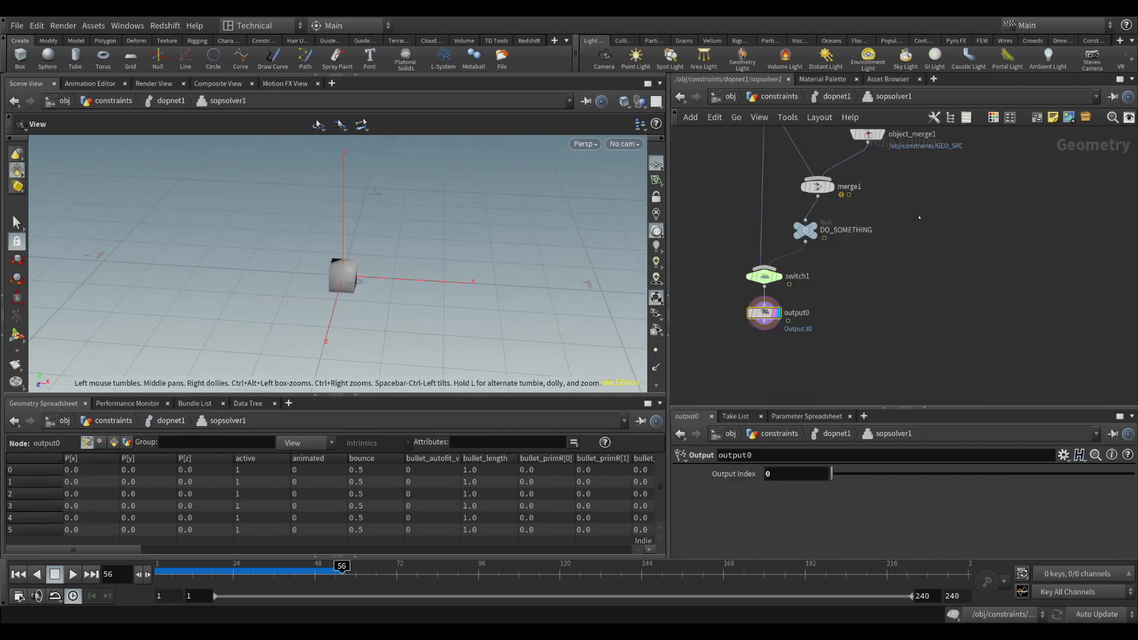
drag(708, 187, 849, 369)
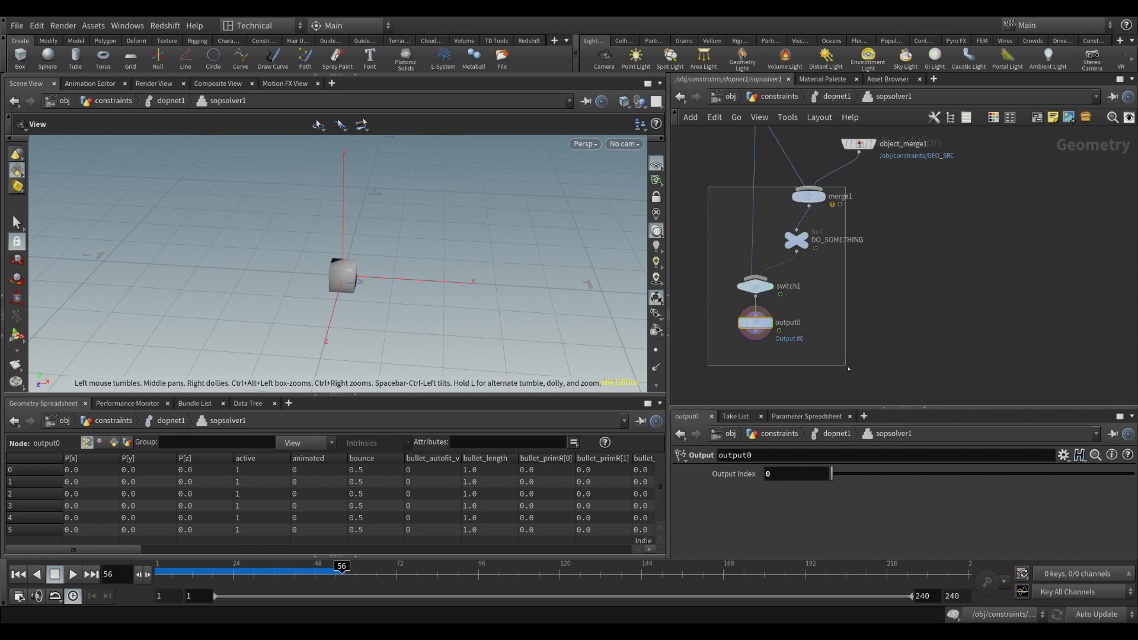
drag(809, 196, 811, 238)
Insert an Attribute Wrangle between object_merge1 and merge1, running over points with the expression @P.y = 2;
click(859, 145)
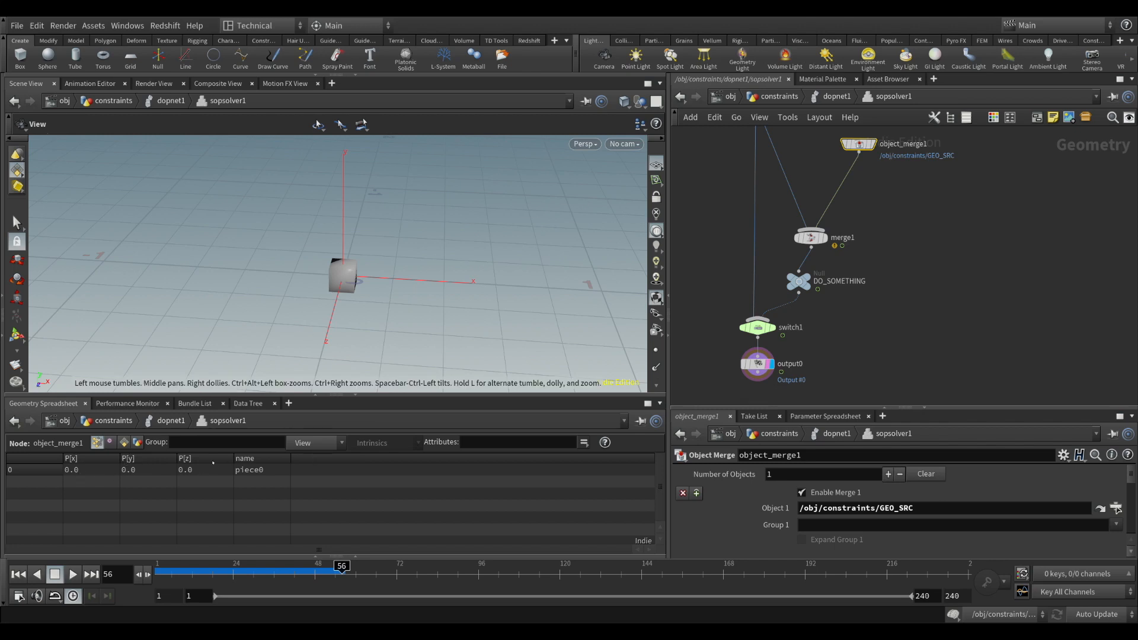
click(859, 153)
key(Return)
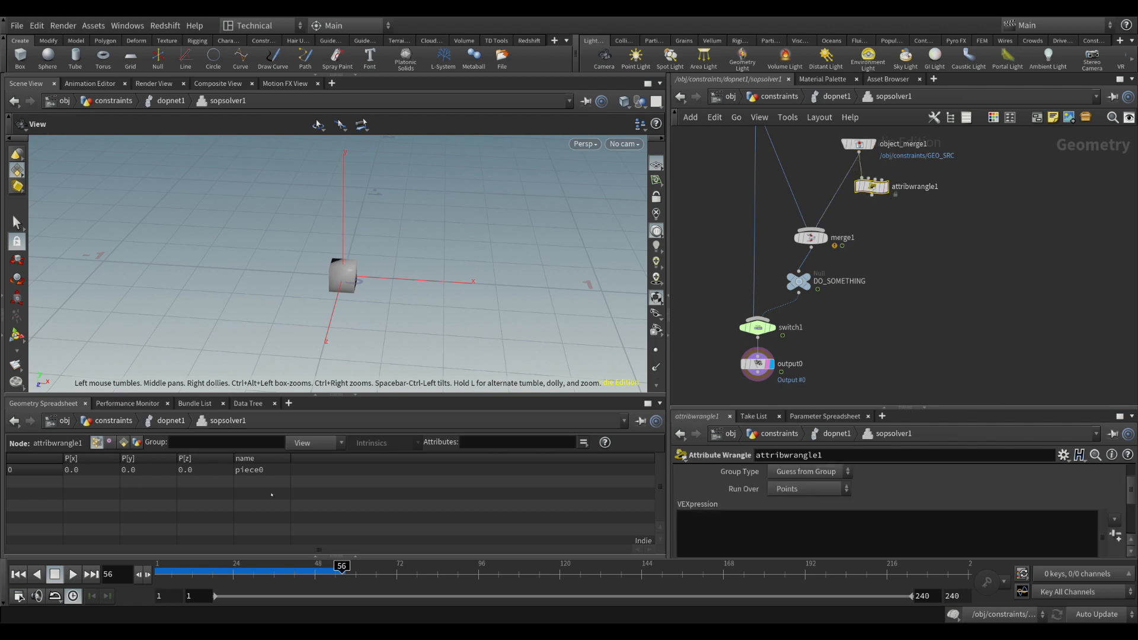
mouse_move(871, 186)
mouse_down()
mouse_move(840, 187)
mouse_move(876, 183)
mouse_move(860, 186)
mouse_up()
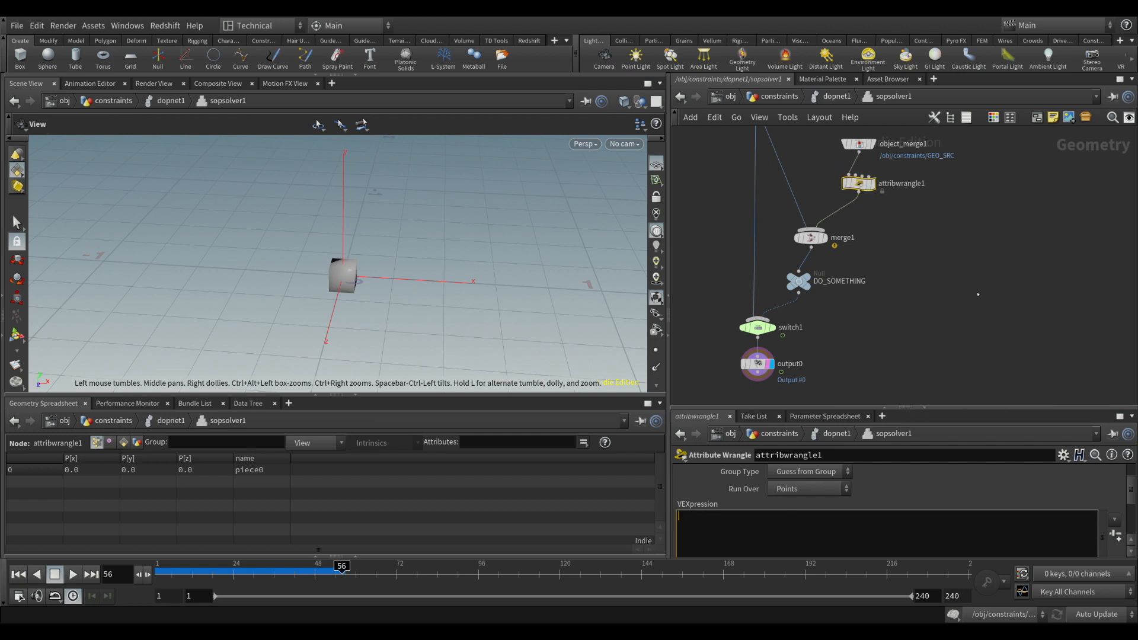
text(@P.y = 2;)
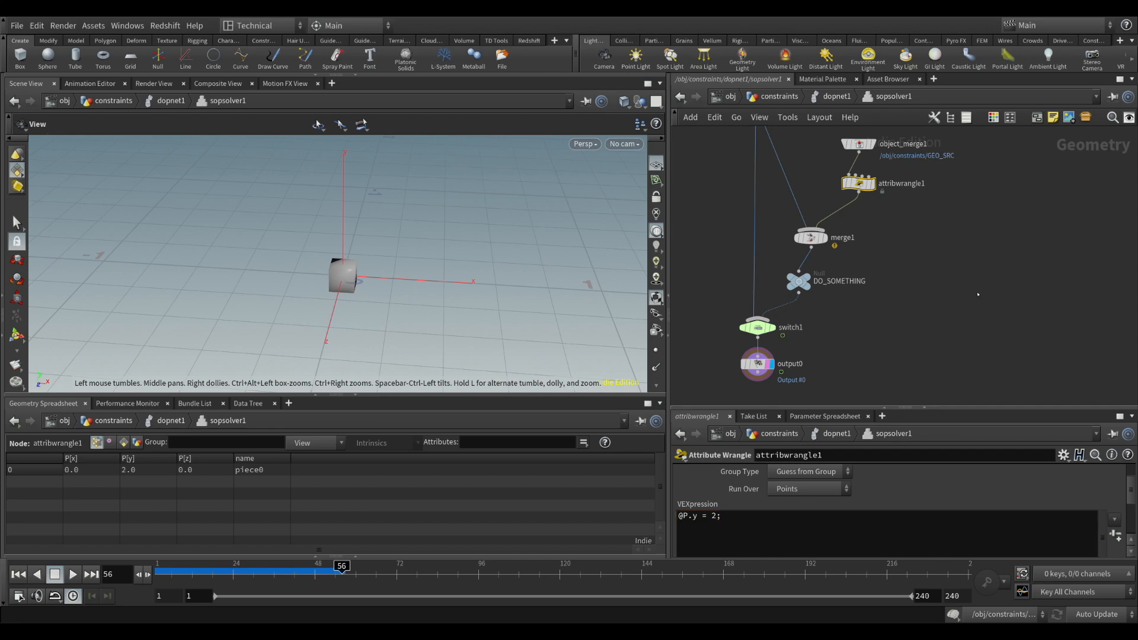
Go back up to dopnet1 and rewind the timeline to frame 1
scroll(533, 376, down, 5)
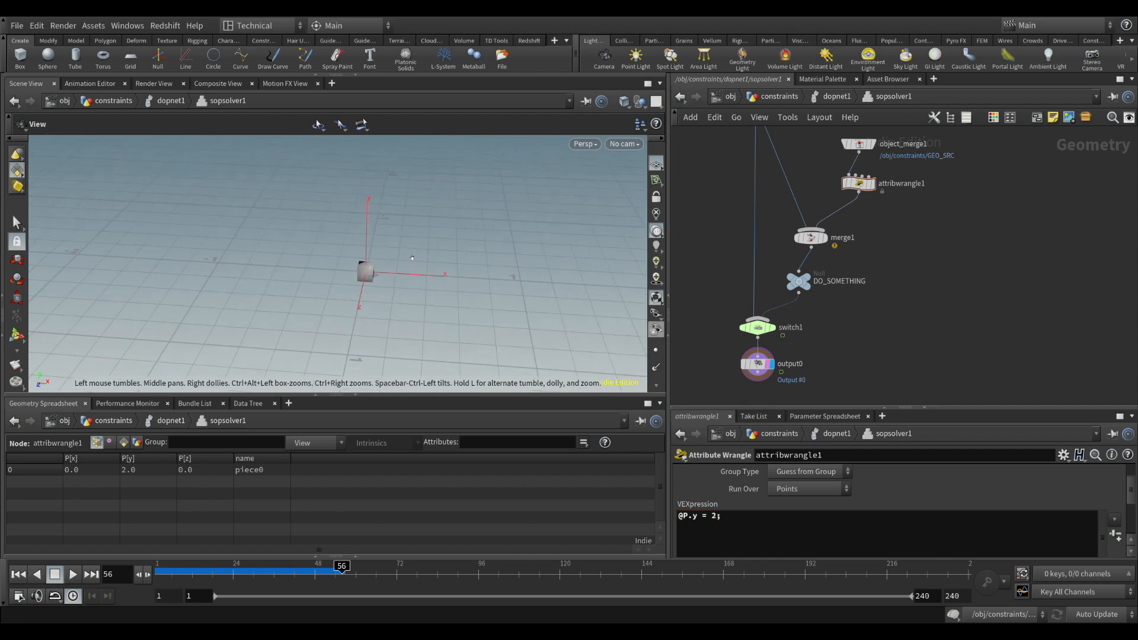
click(826, 99)
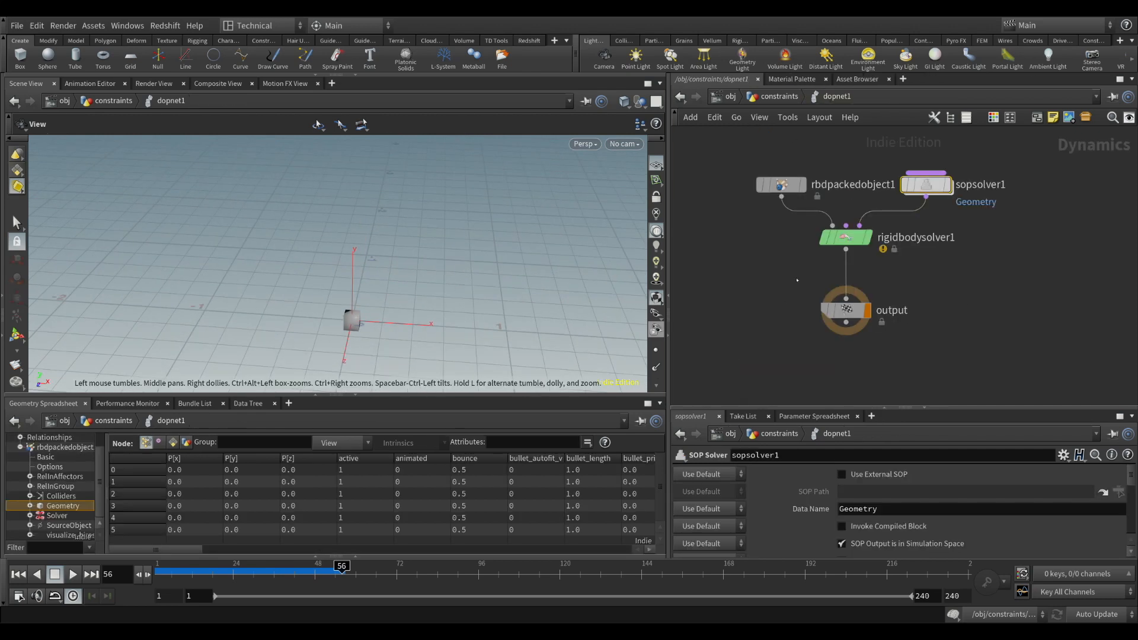
click(796, 279)
mouse_move(940, 189)
click(19, 574)
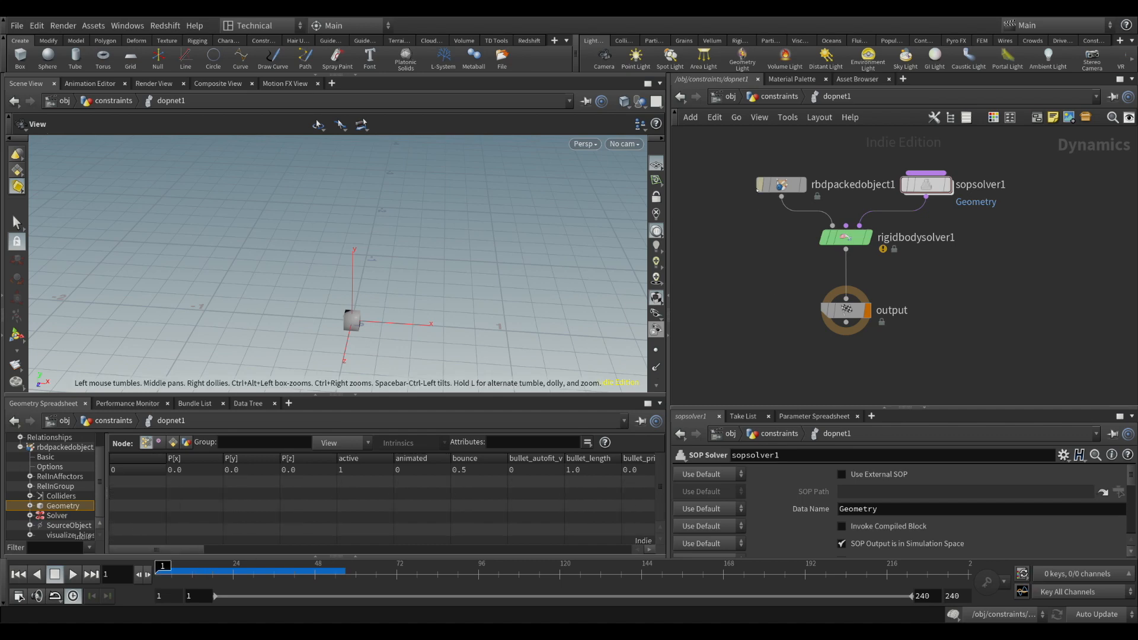
Play the simulation to frame 58, examine where the new boxes spawn above the origin, and return to frame 1
click(781, 185)
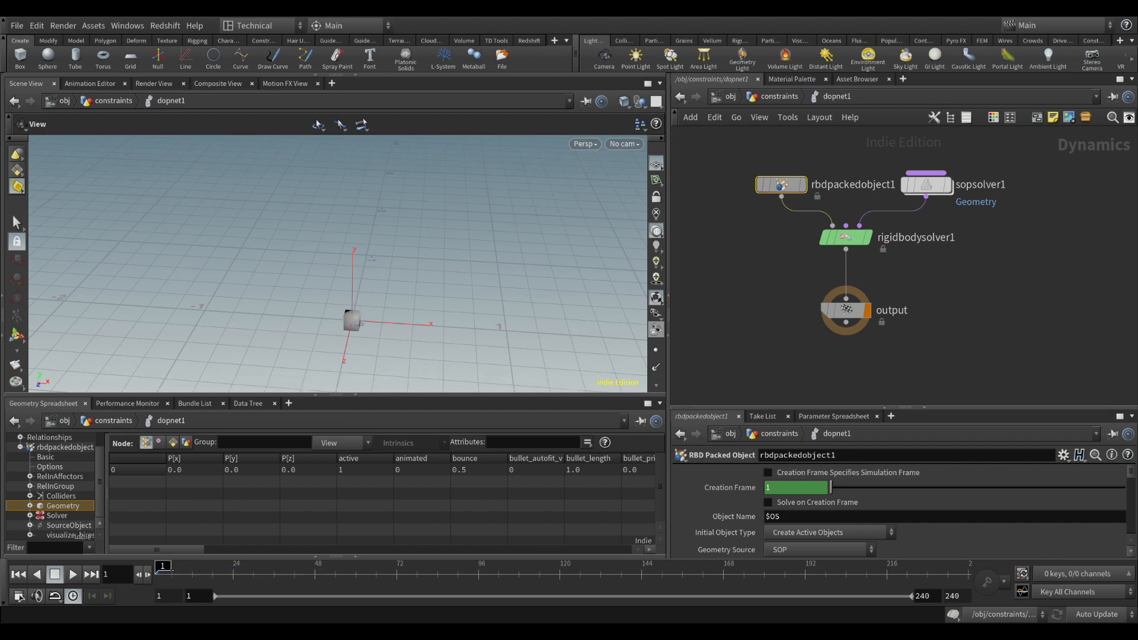
key(space)
drag(361, 324, 407, 290)
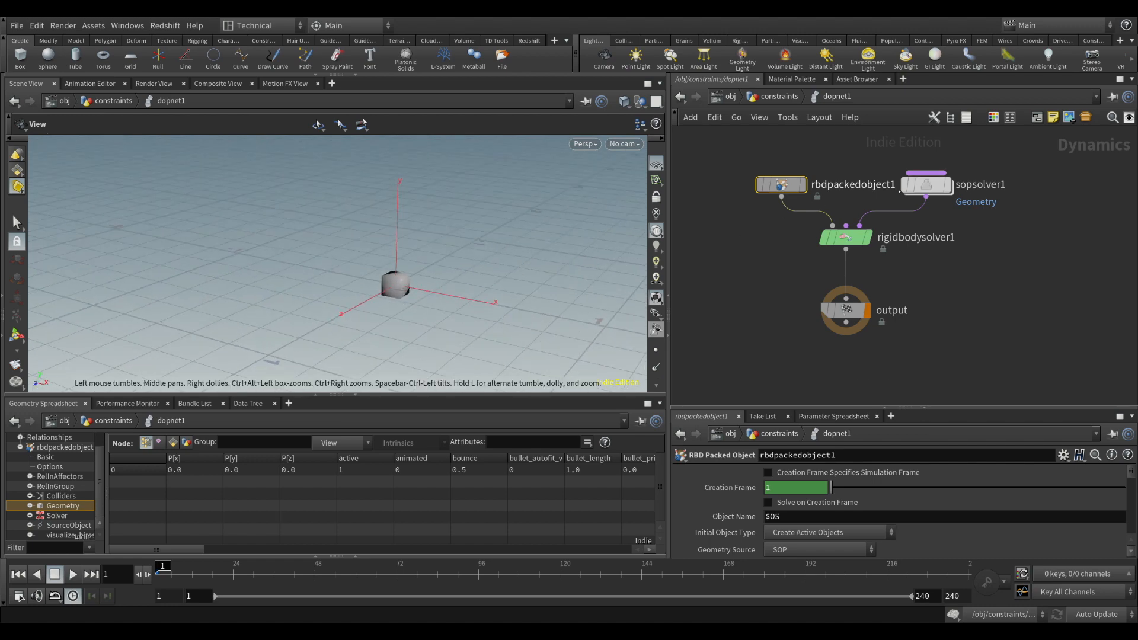
scroll(450, 295, down, 3)
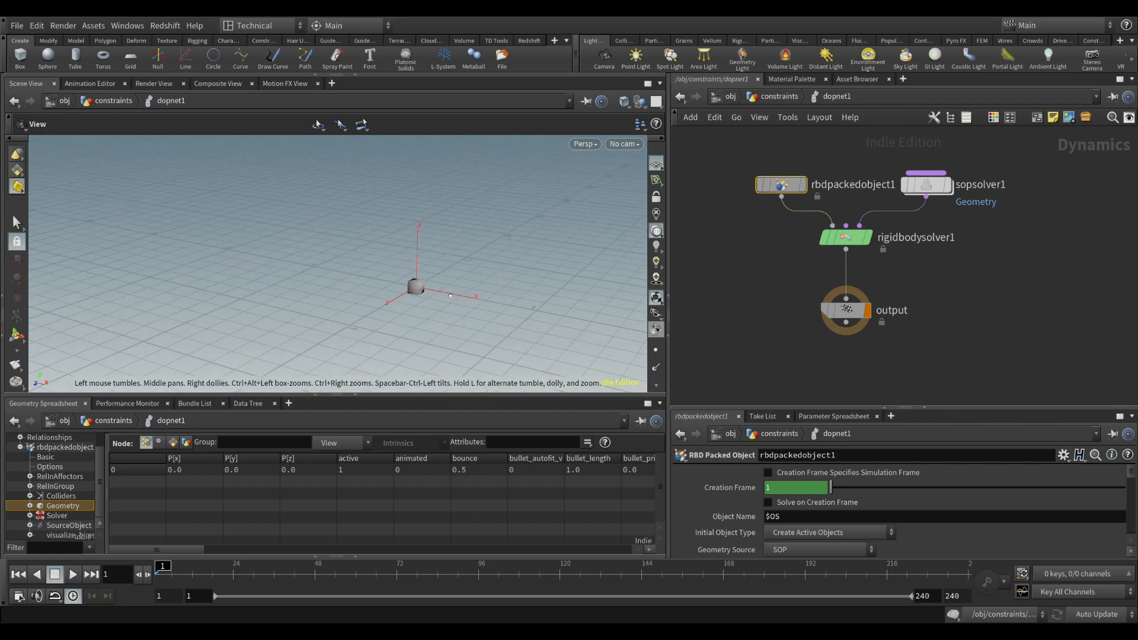
scroll(450, 295, down, 2)
middle_drag(445, 293, 394, 326)
drag(394, 326, 384, 328)
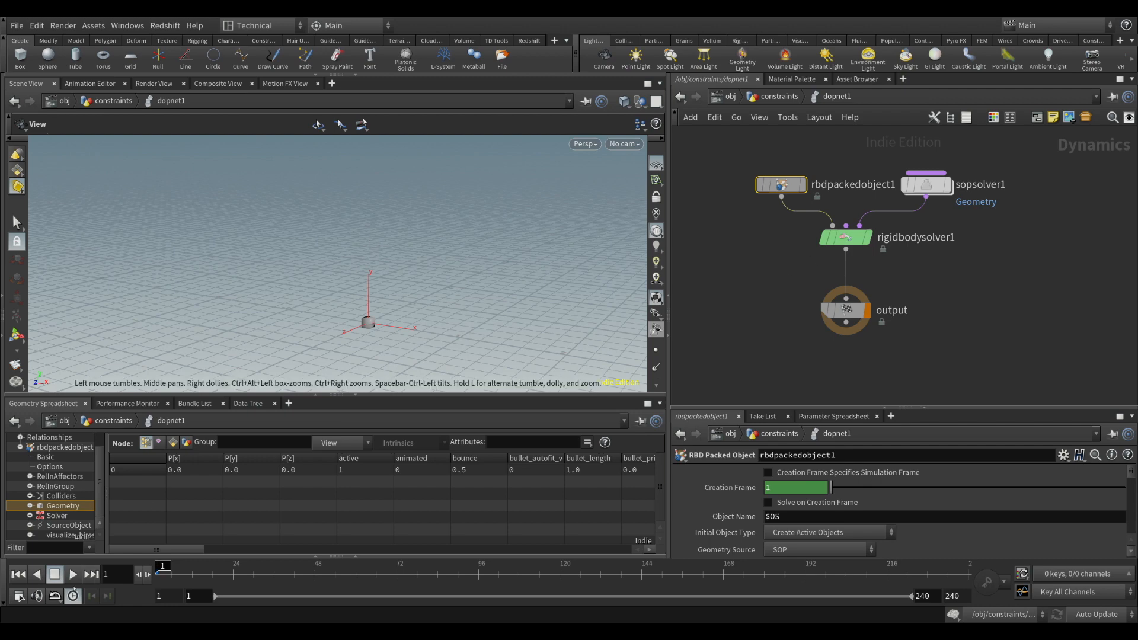
key(Up)
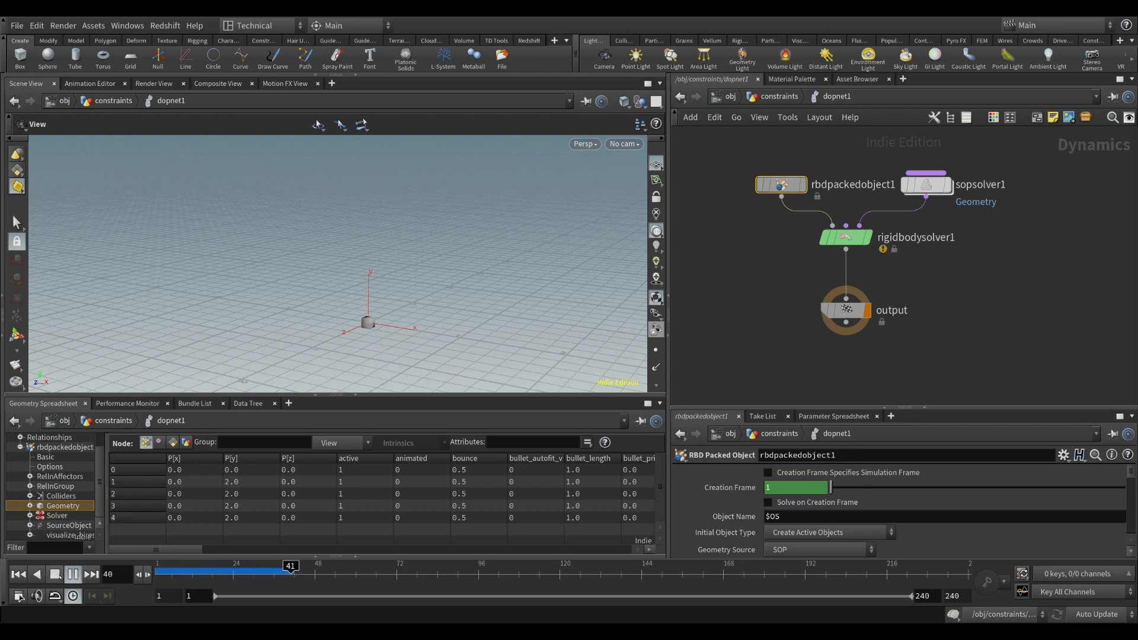
key(Up)
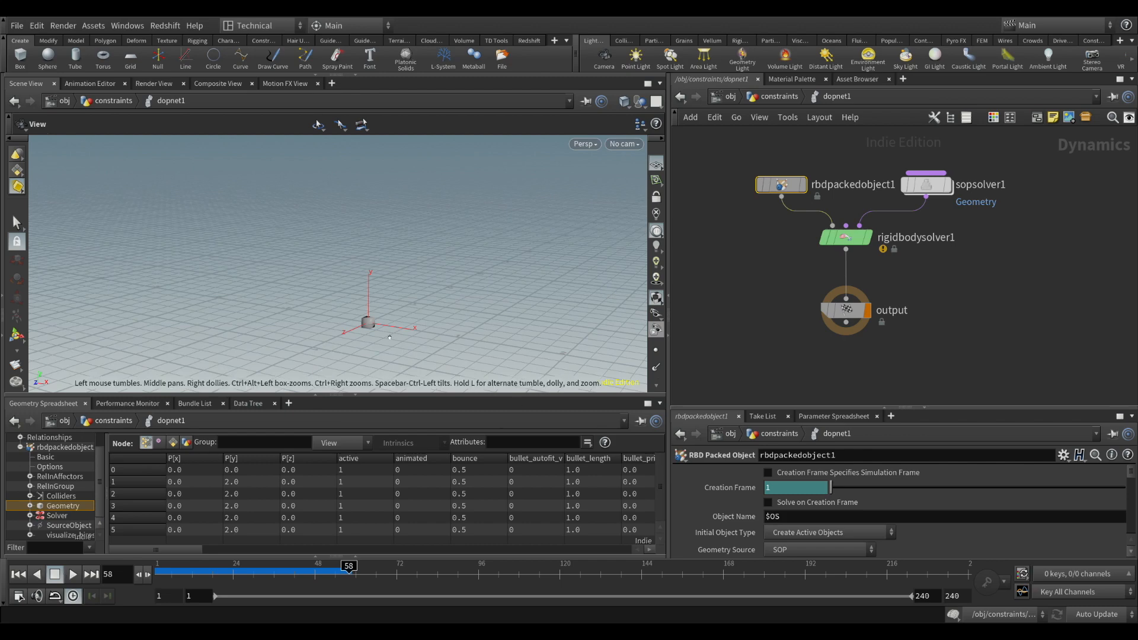
drag(389, 337, 403, 244)
drag(385, 191, 353, 338)
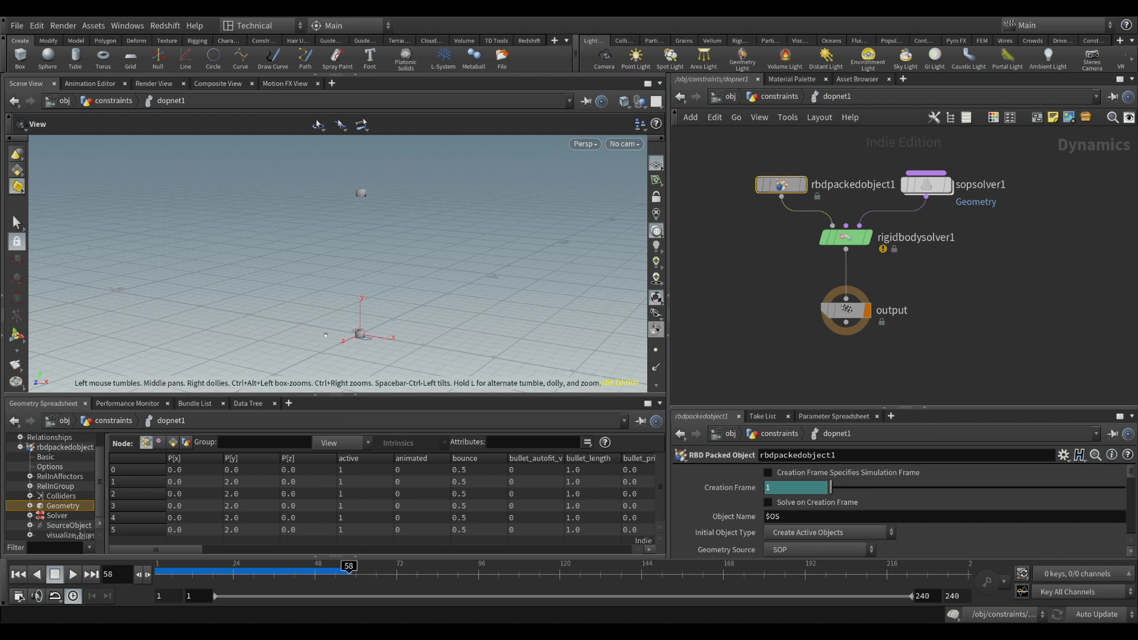
click(19, 574)
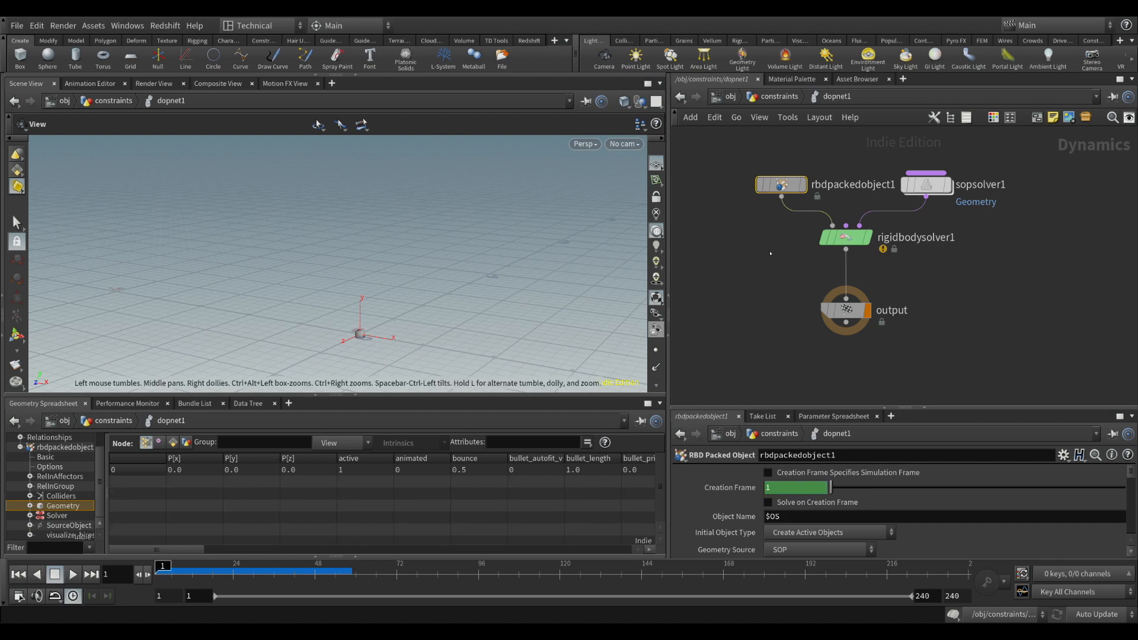
Move the output node down and insert a Merge node between rigidbodysolver1 and output
drag(830, 315, 820, 385)
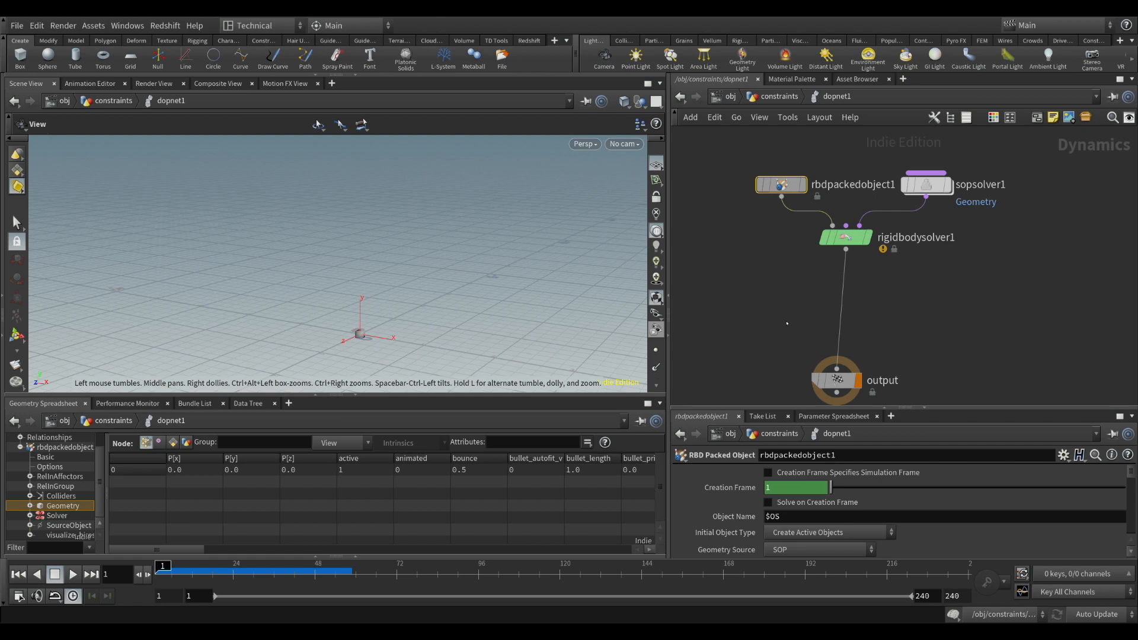
click(787, 323)
drag(788, 324, 838, 330)
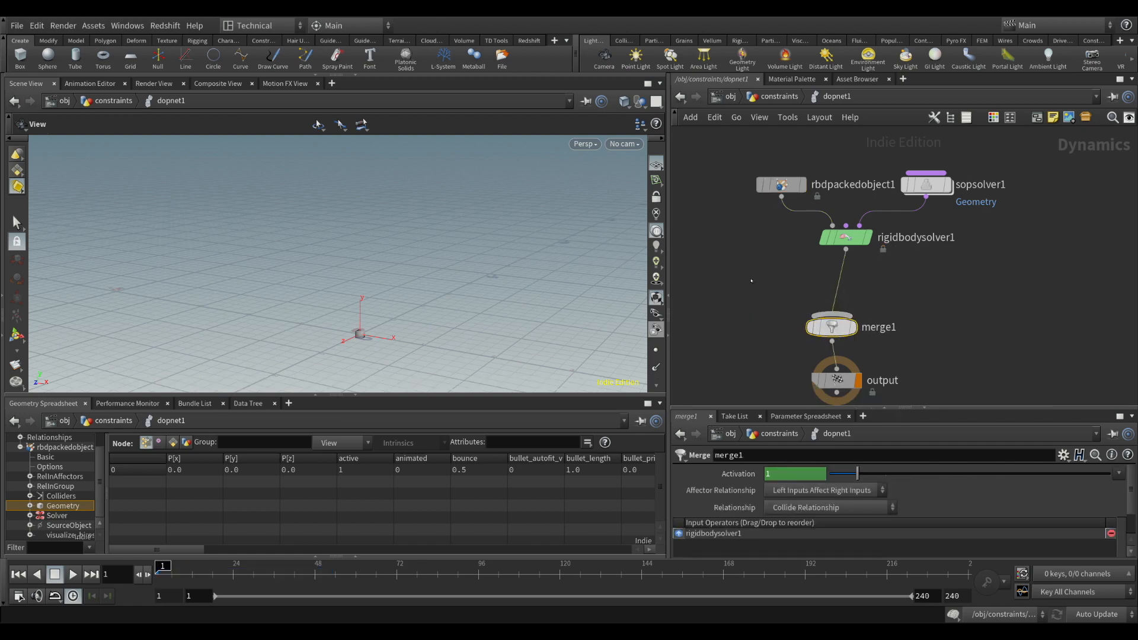
Add a Ground Plane node connected to merge1 and order it ahead of rigidbodysolver1 in the merge inputs
click(751, 280)
drag(748, 290, 838, 330)
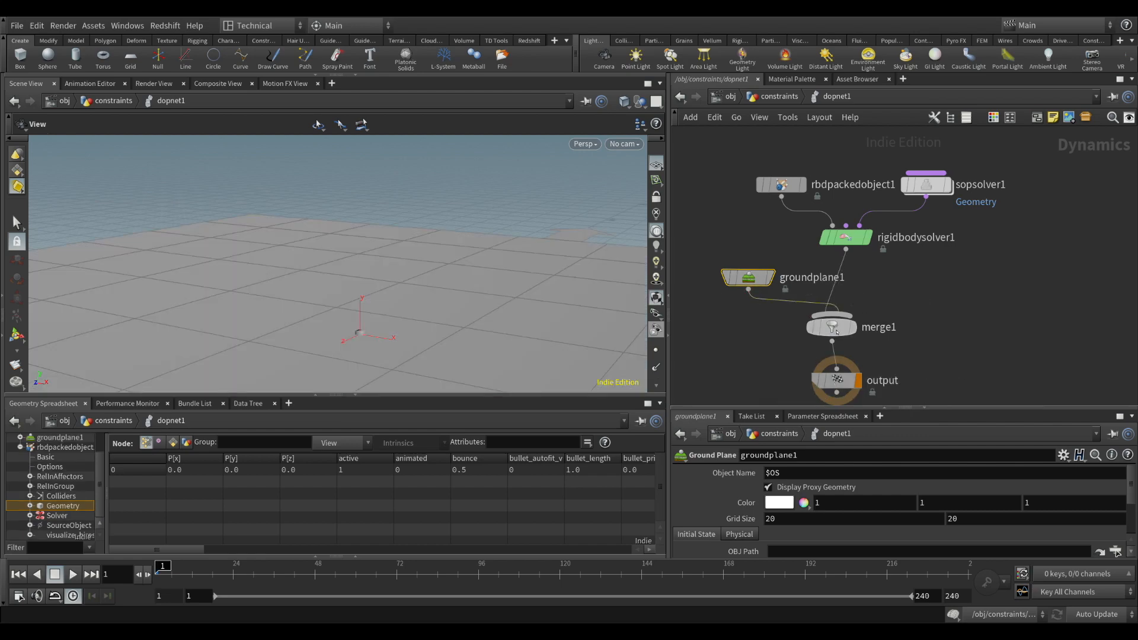
click(833, 327)
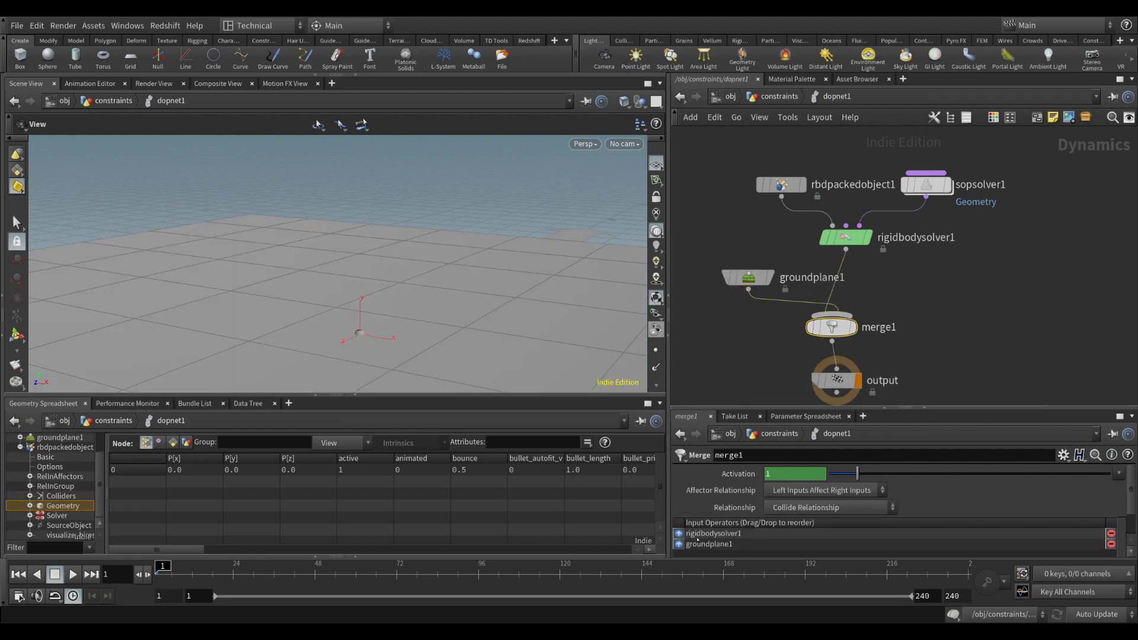
Insert a Gravity Force node between rigidbodysolver1 and merge1
click(898, 283)
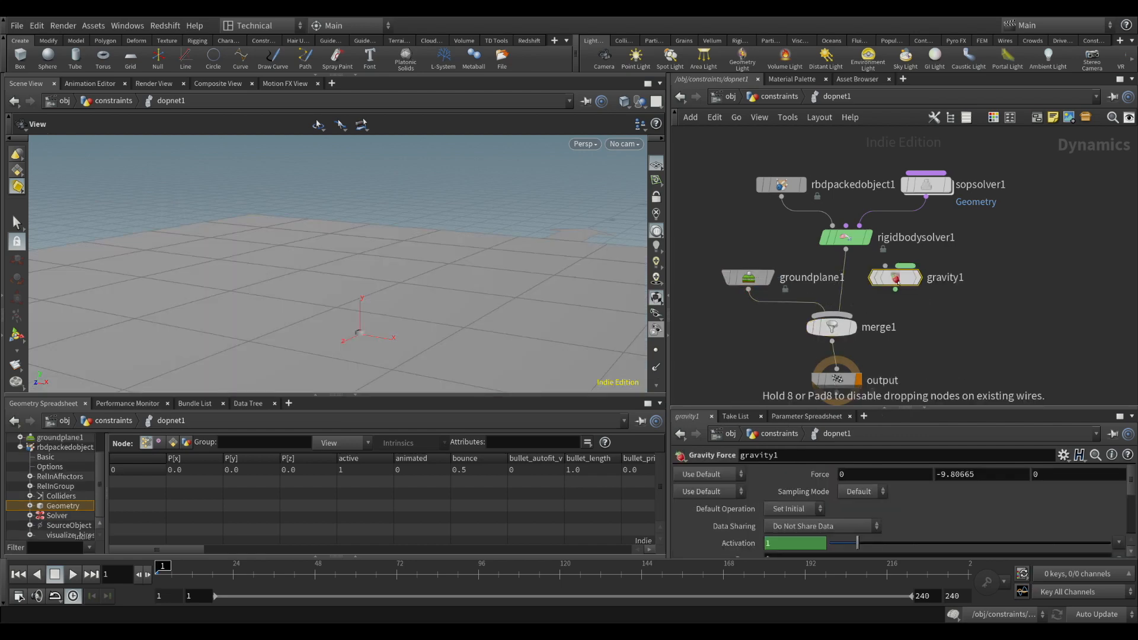
drag(898, 283, 848, 291)
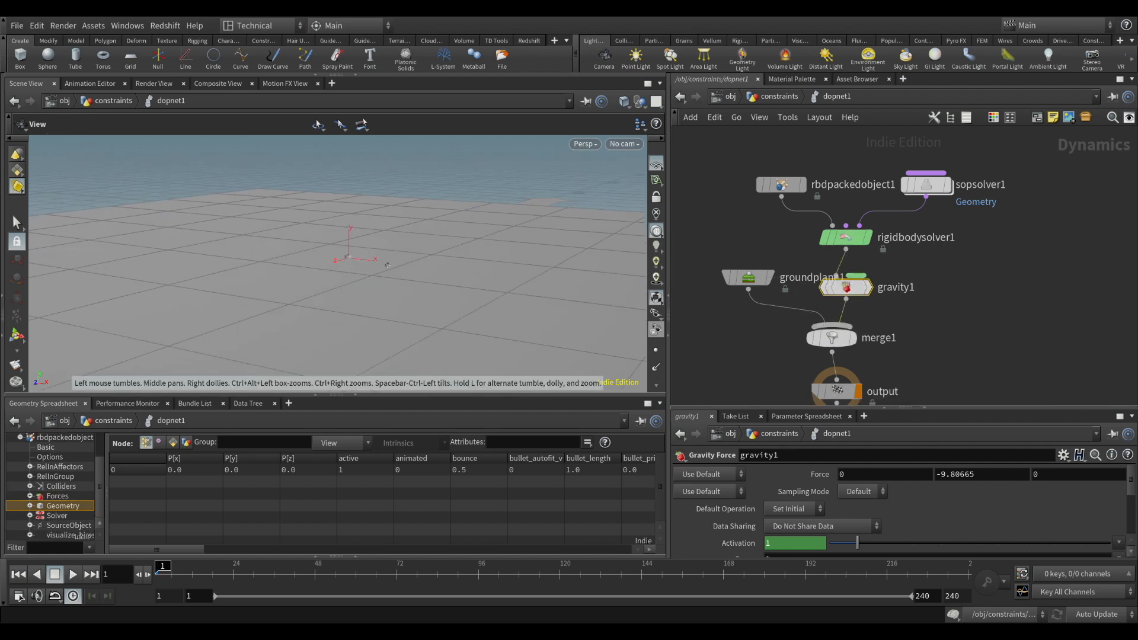
drag(387, 266, 349, 259)
Set the initial Y position of rbdpackedobject1 to 2
click(782, 184)
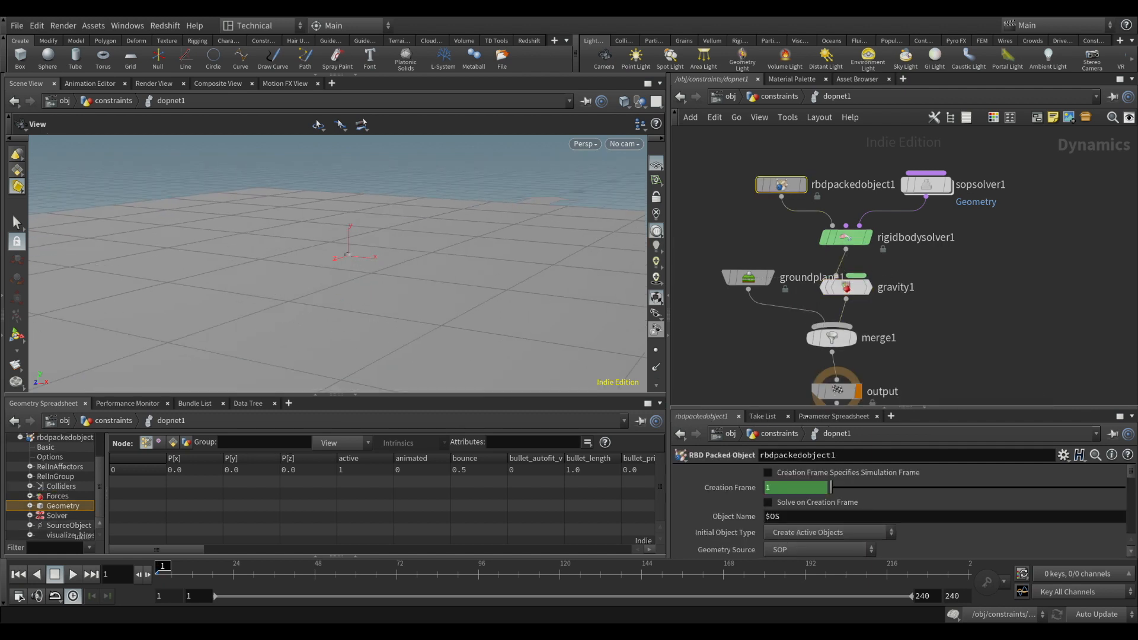
drag(977, 410, 948, 318)
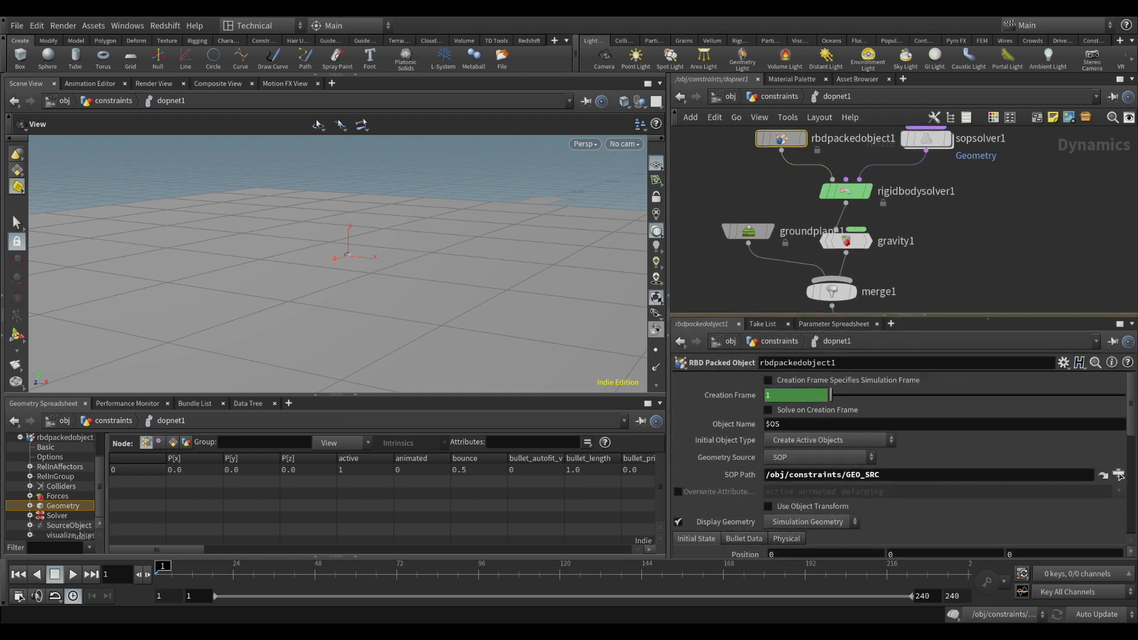
scroll(942, 522, down, 3)
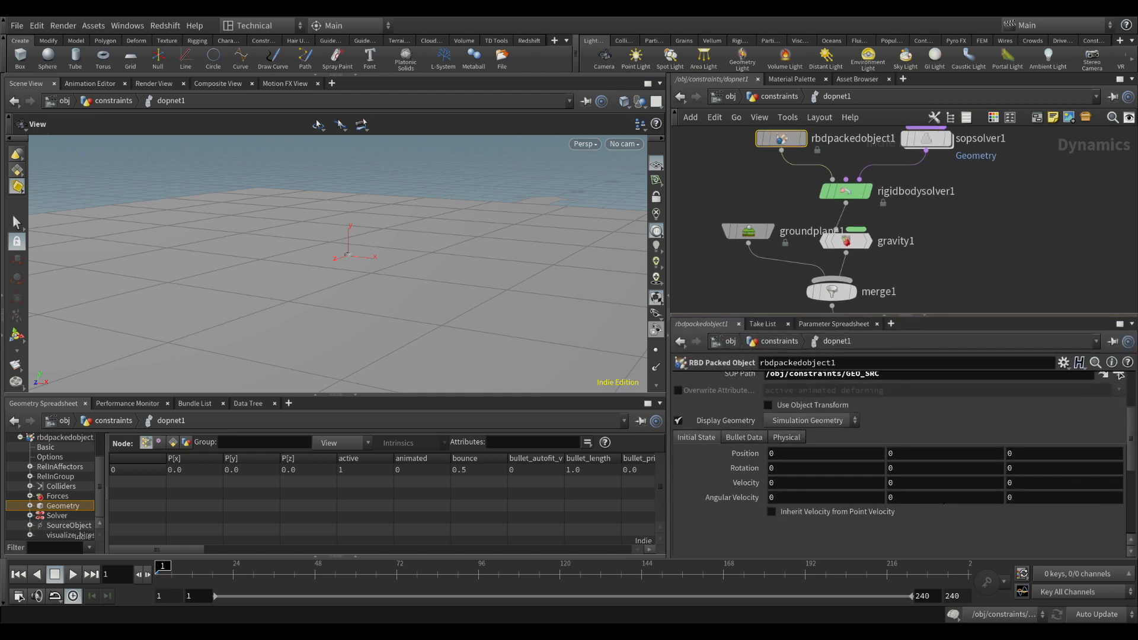
click(895, 453)
text(2)
key(Return)
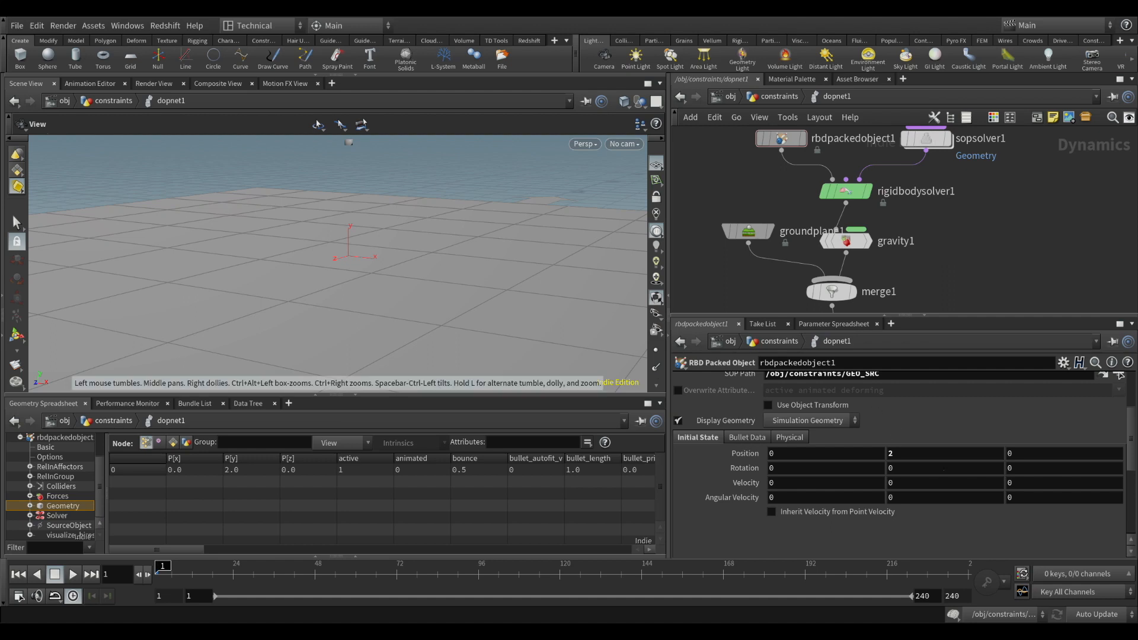
Examine the GEO_SRC box at the origin in the constraints network, then return inside dopnet1
click(794, 101)
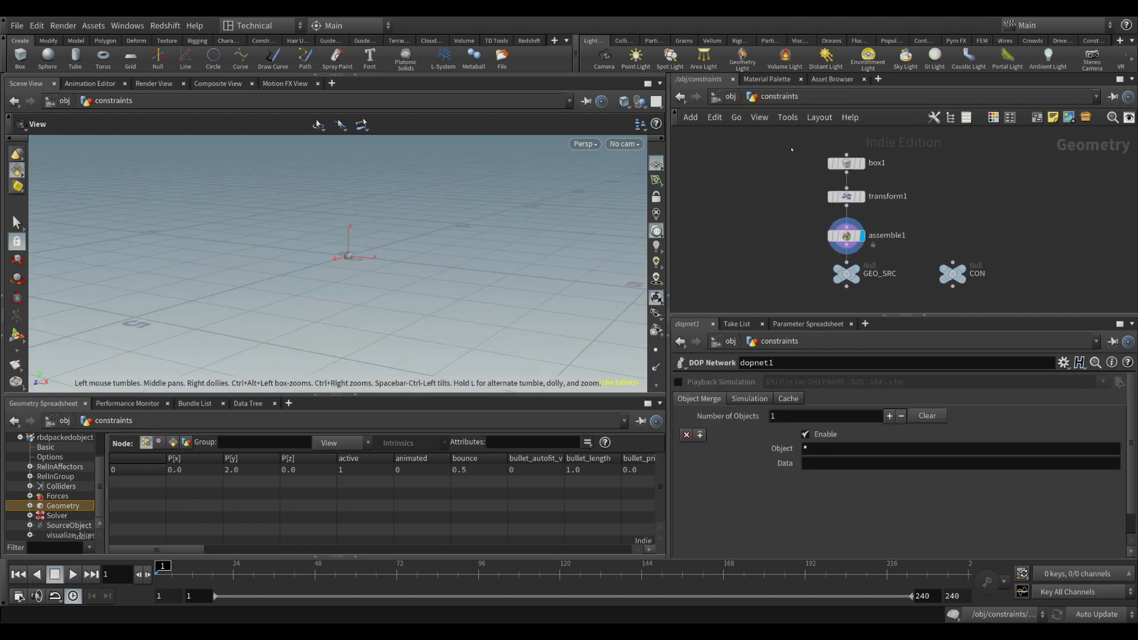
click(846, 273)
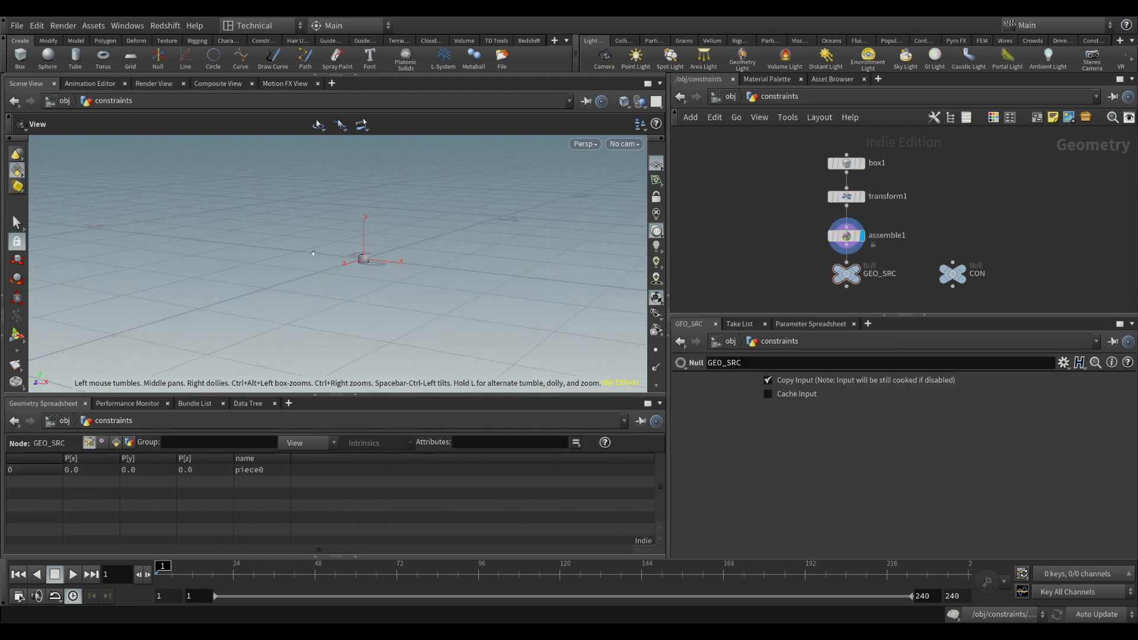
drag(313, 253, 366, 270)
scroll(356, 267, up, 3)
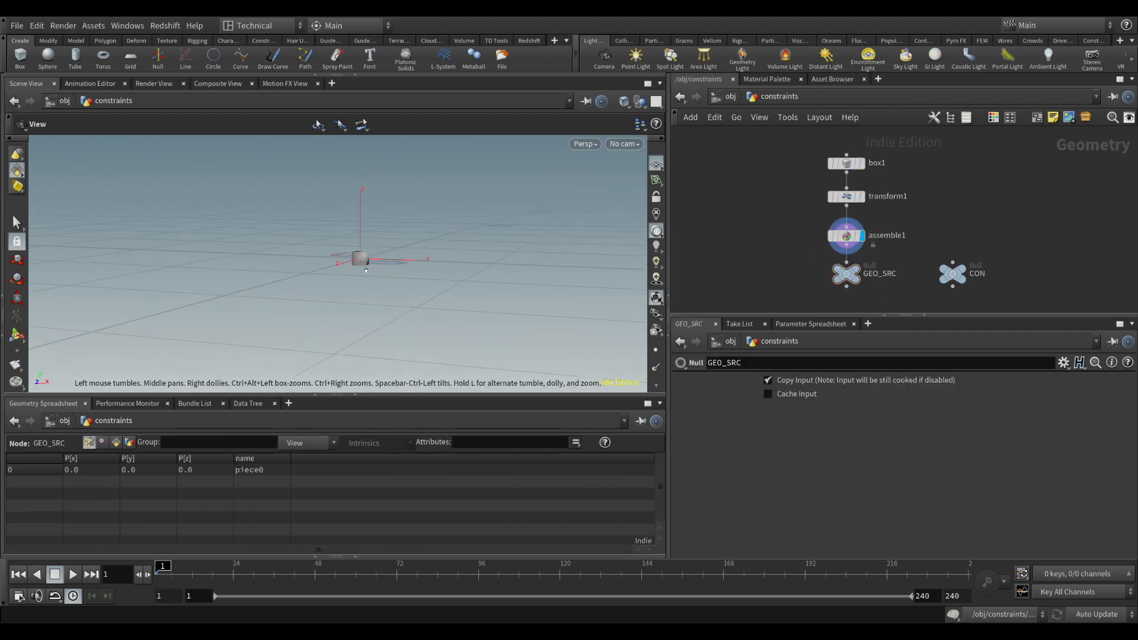
middle_drag(366, 270, 349, 354)
drag(351, 325, 394, 331)
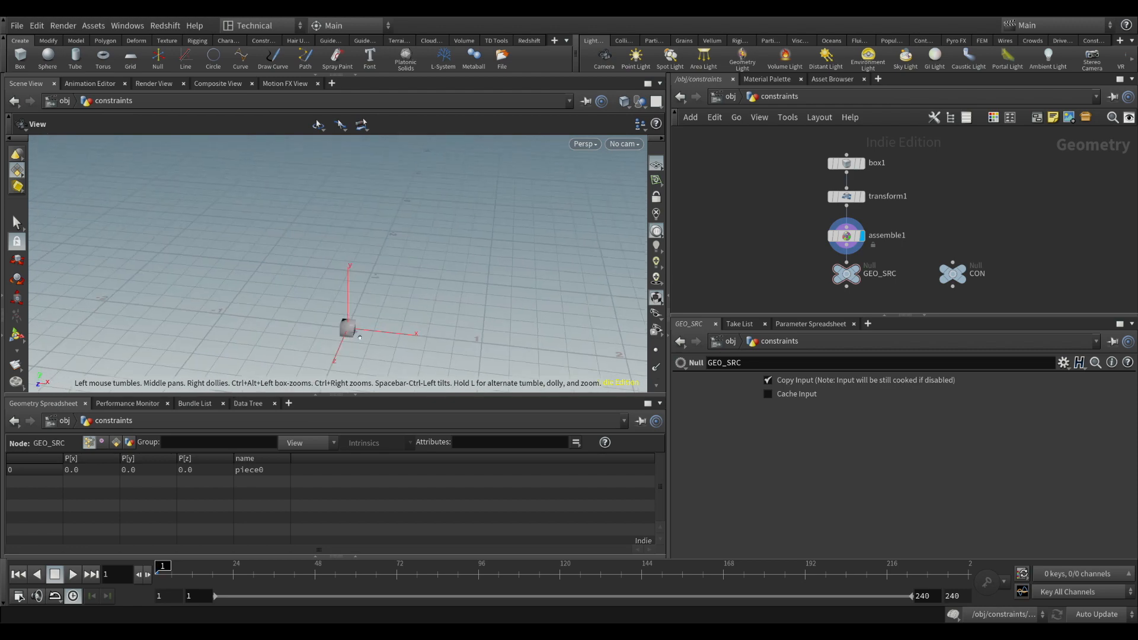
middle_drag(360, 337, 362, 309)
scroll(362, 309, up, 4)
mouse_move(360, 309)
mouse_down()
mouse_move(332, 292)
mouse_move(341, 304)
mouse_move(361, 290)
mouse_up()
scroll(353, 300, down, 5)
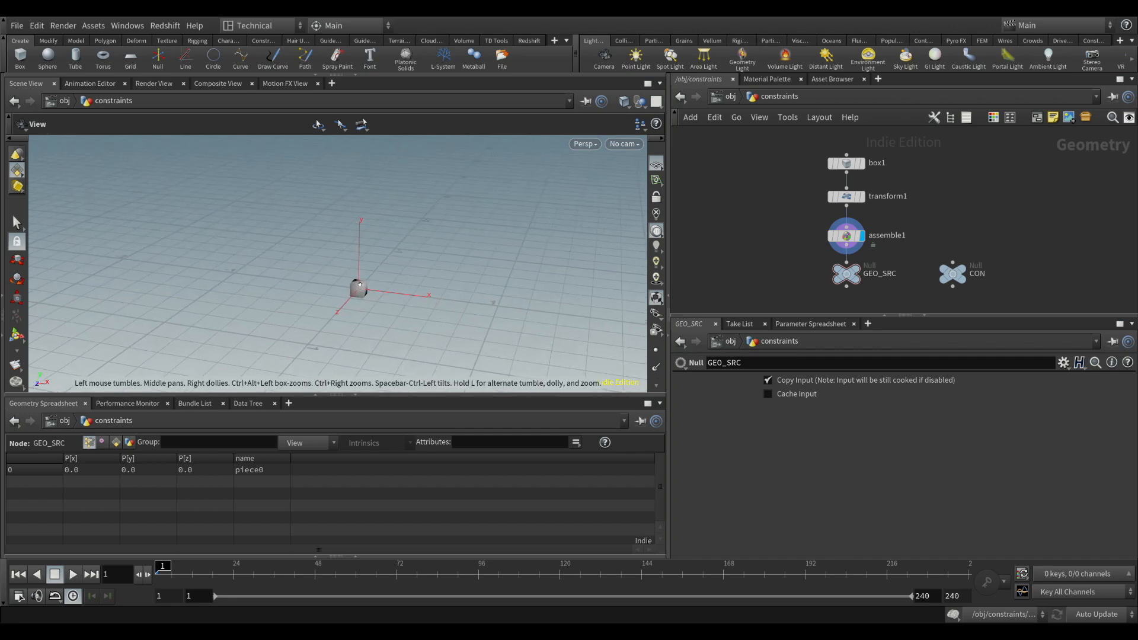
middle_drag(808, 272, 782, 157)
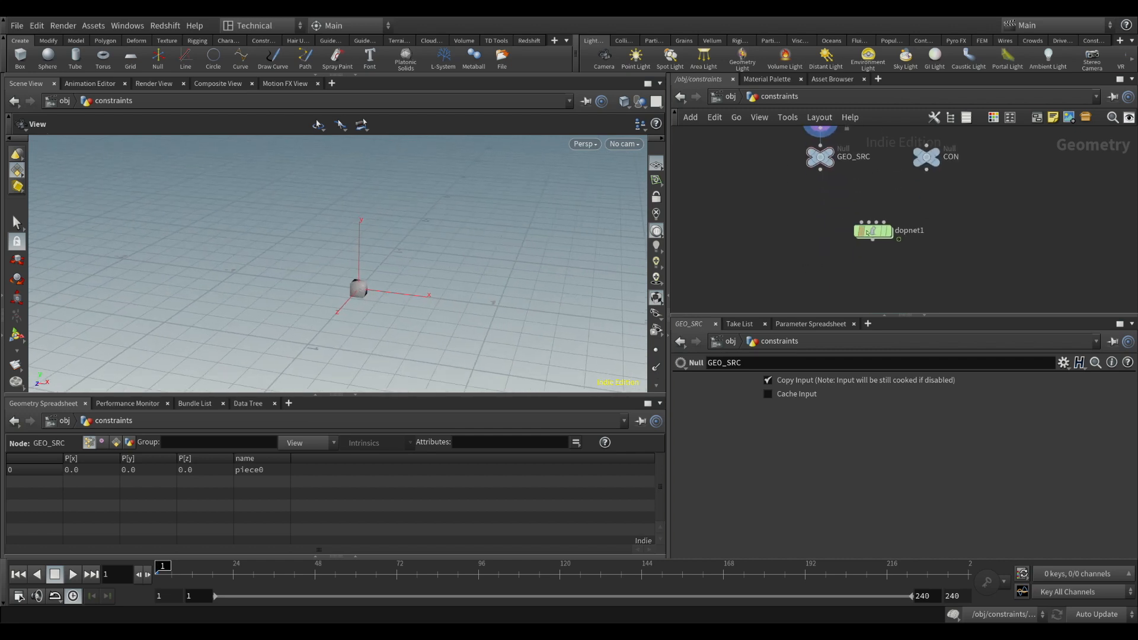
double_click(872, 232)
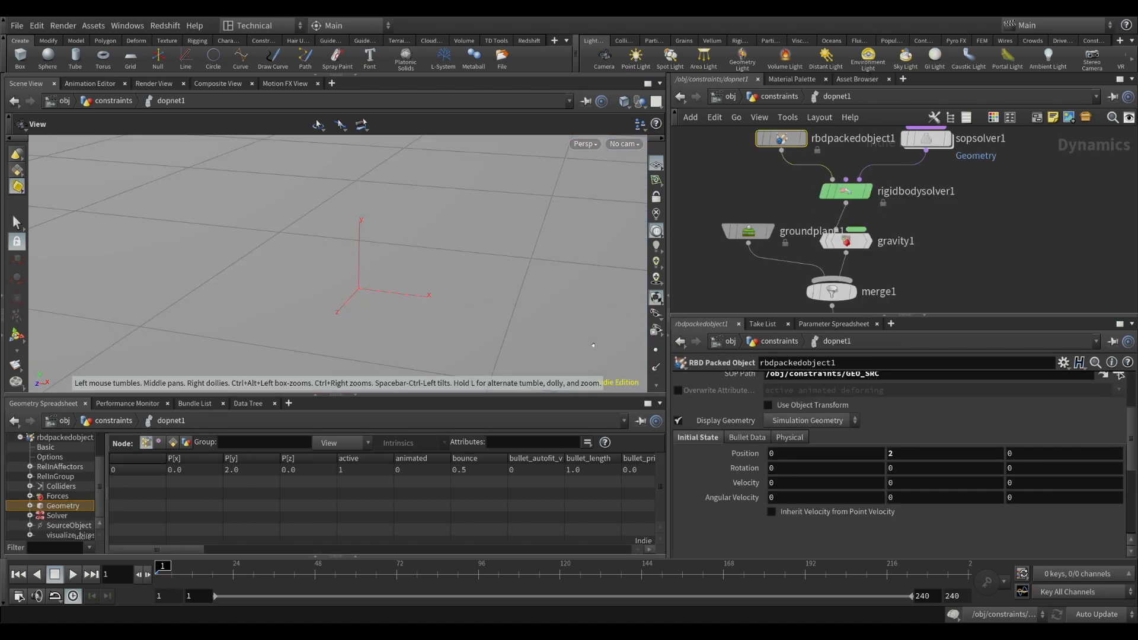
Play the simulation to frame 135 and examine how the spawned boxes fall and pile up on the ground plane
scroll(489, 253, down, 10)
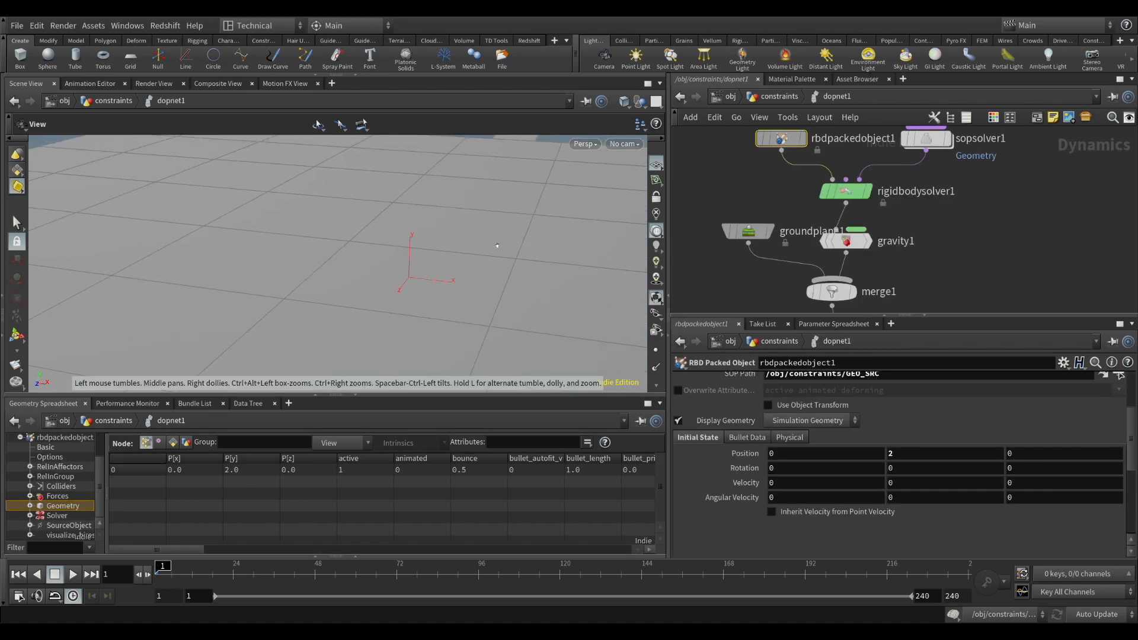
drag(489, 253, 416, 234)
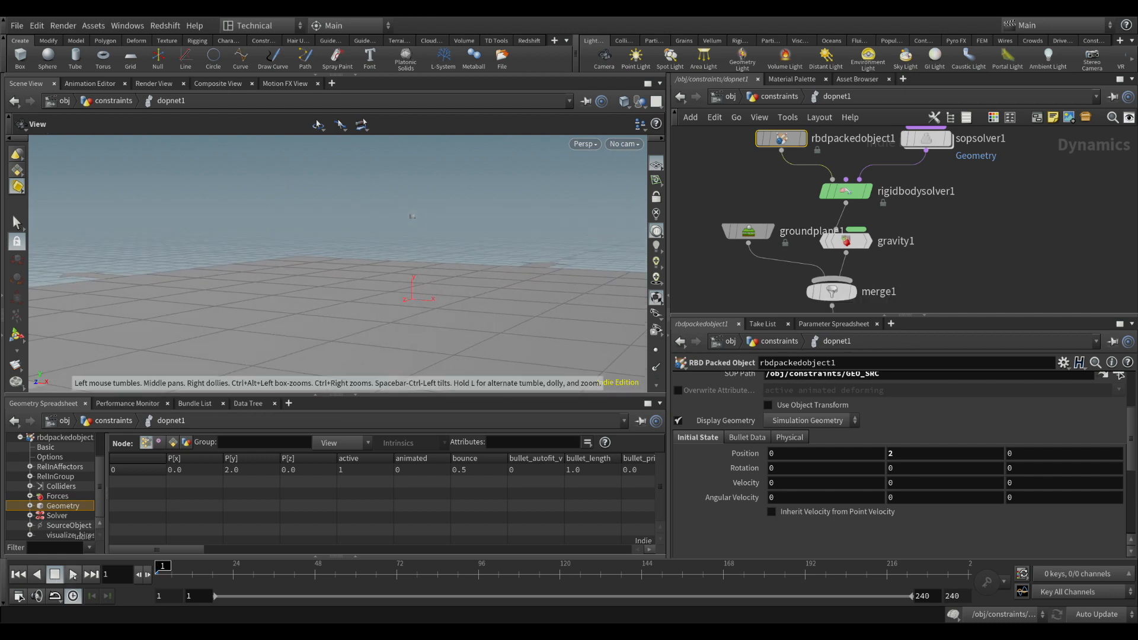
click(73, 574)
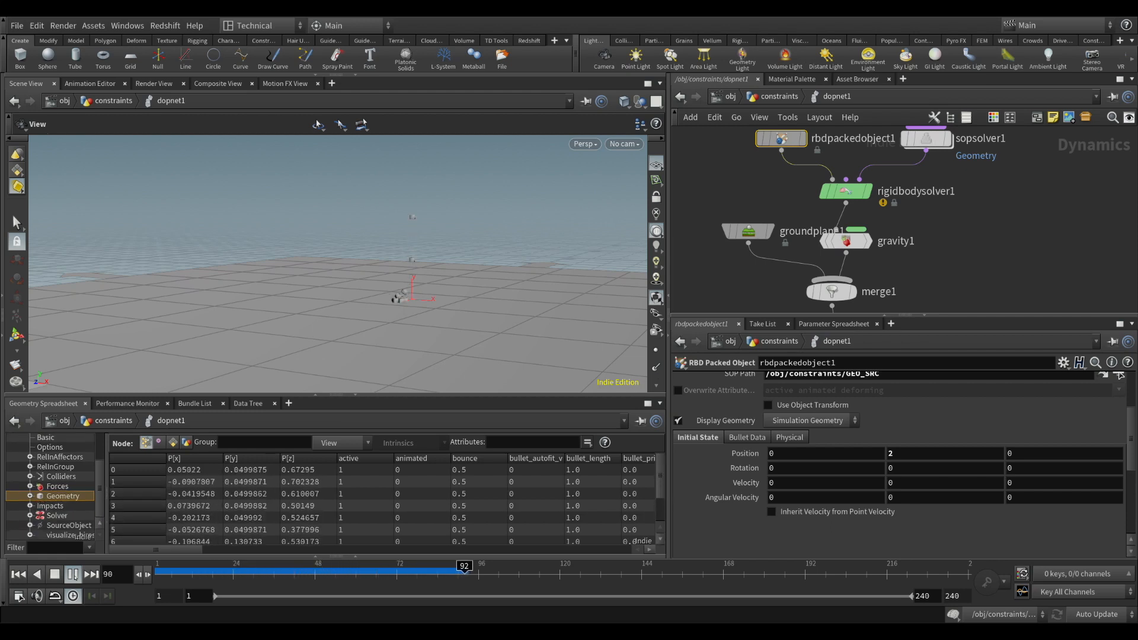
click(72, 576)
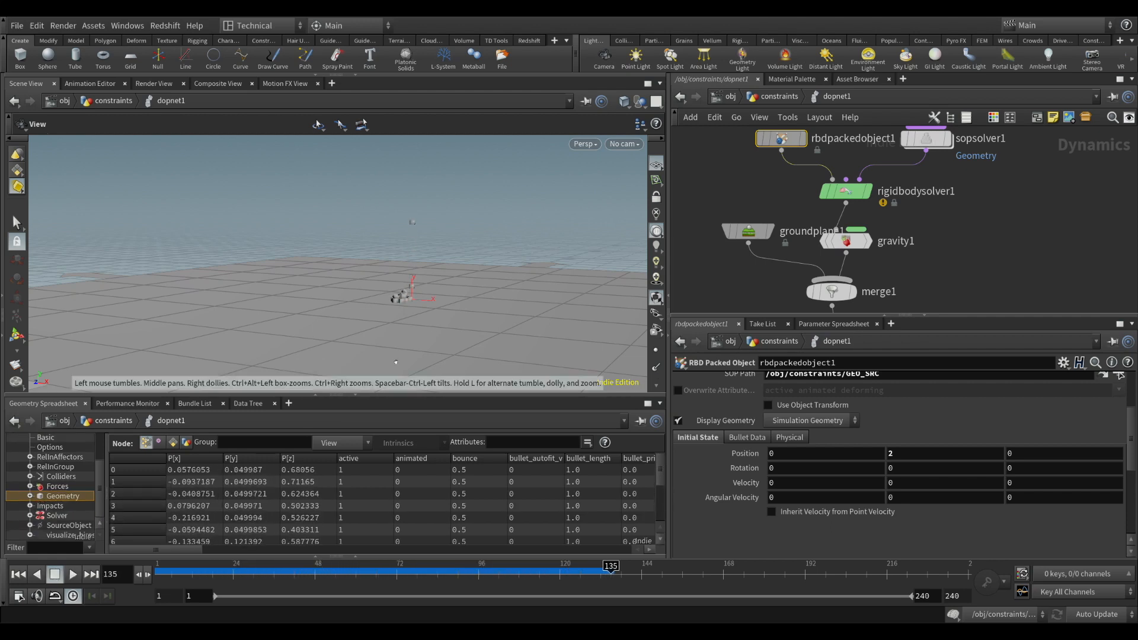
scroll(399, 298, up, 8)
drag(403, 293, 473, 279)
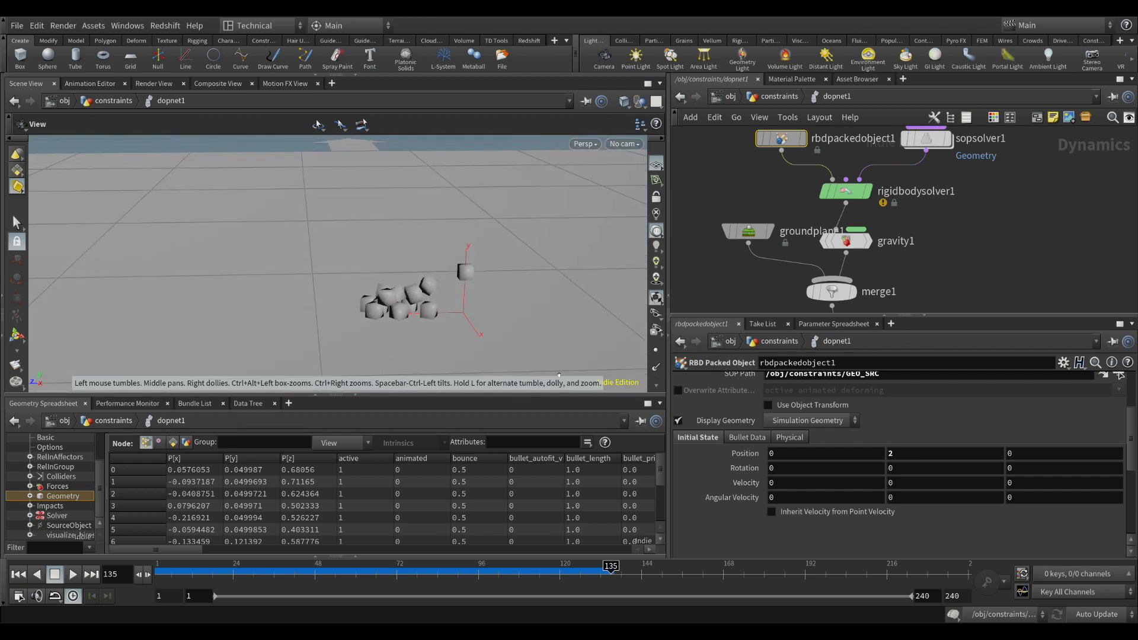
Review switch1, the object merge and the wrangle branch inside sopsolver1, and return to dopnet1
middle_drag(895, 248, 892, 286)
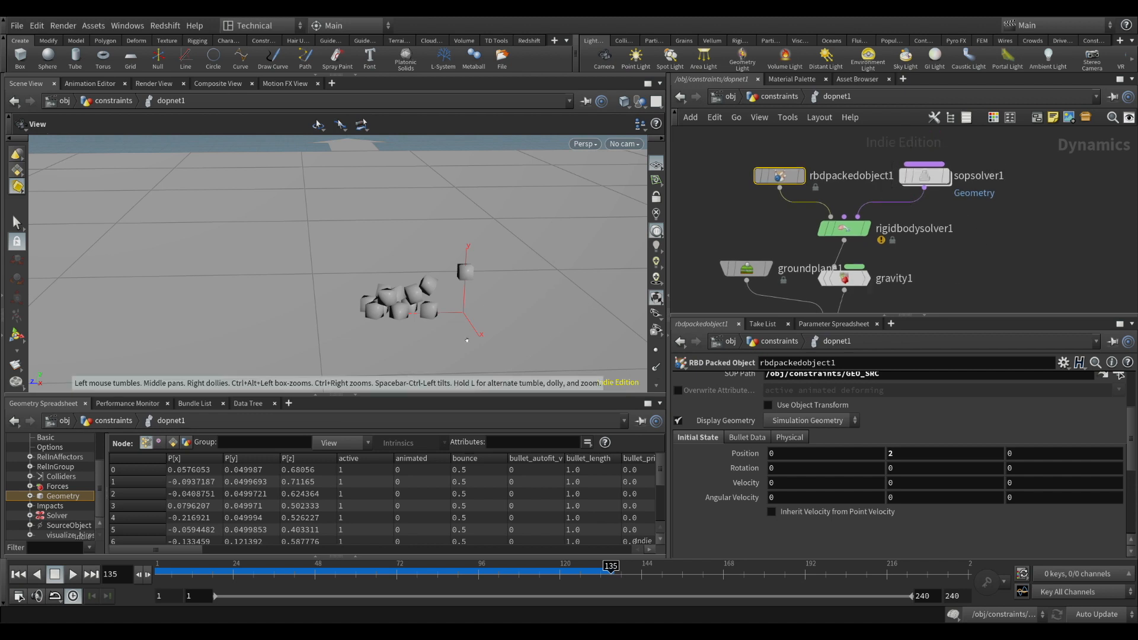
double_click(925, 176)
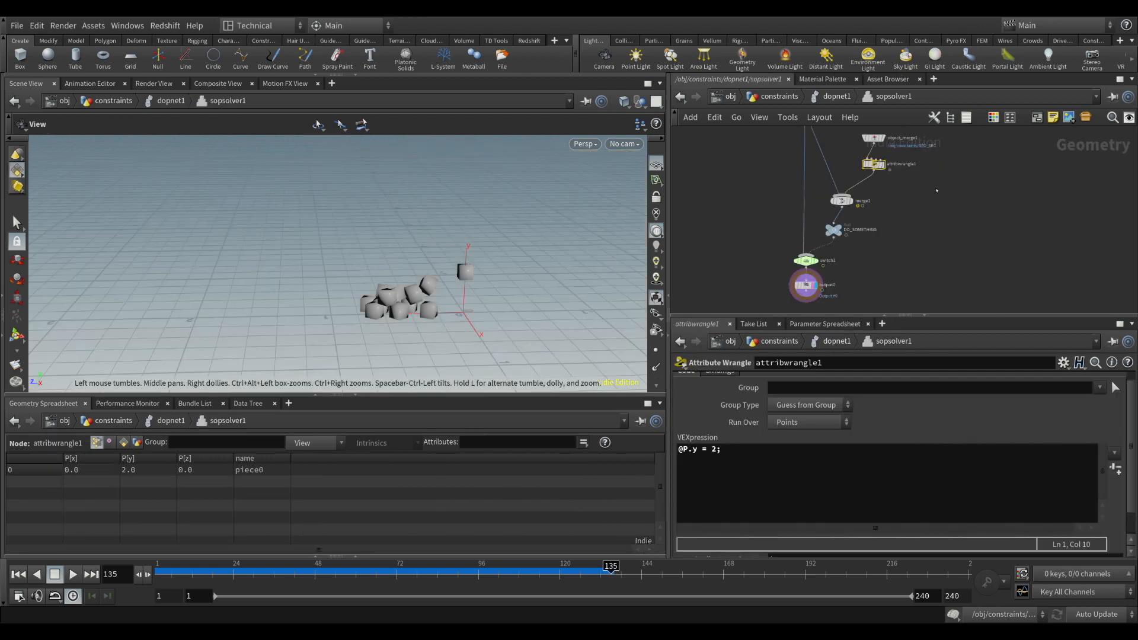
middle_drag(840, 255, 762, 214)
click(790, 238)
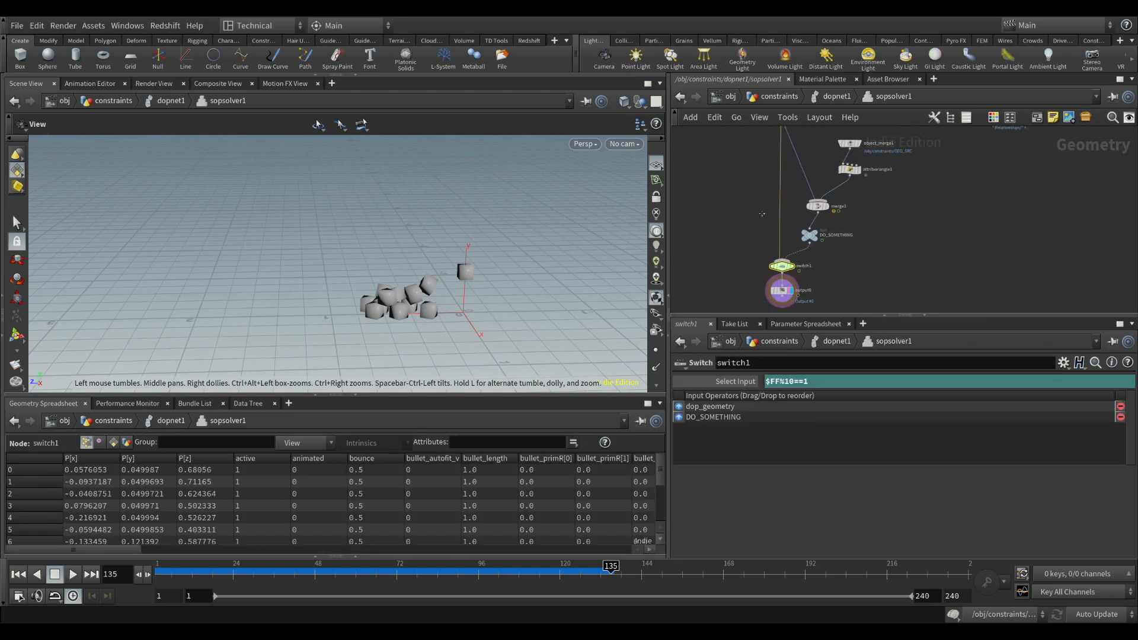
middle_drag(830, 259, 854, 288)
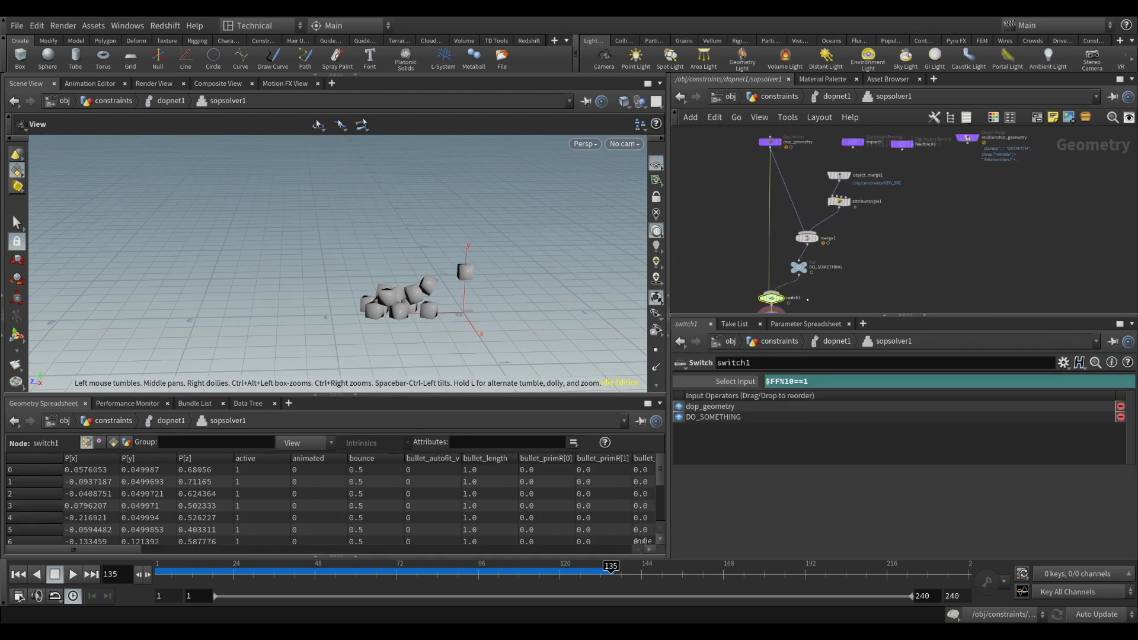
middle_drag(805, 239, 772, 230)
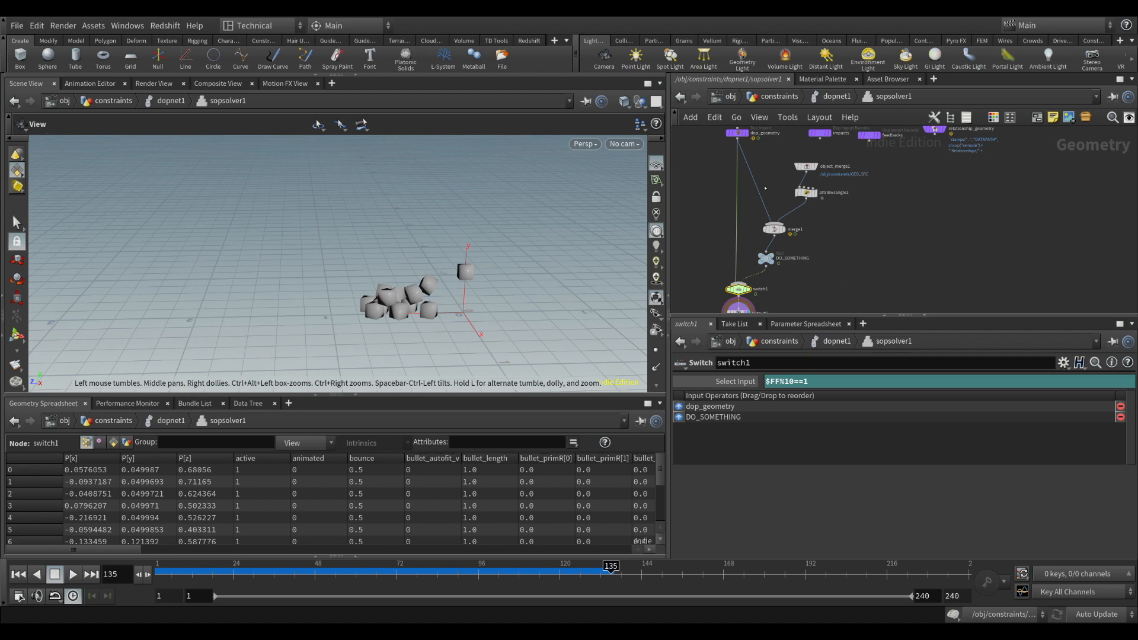
middle_drag(765, 188, 749, 188)
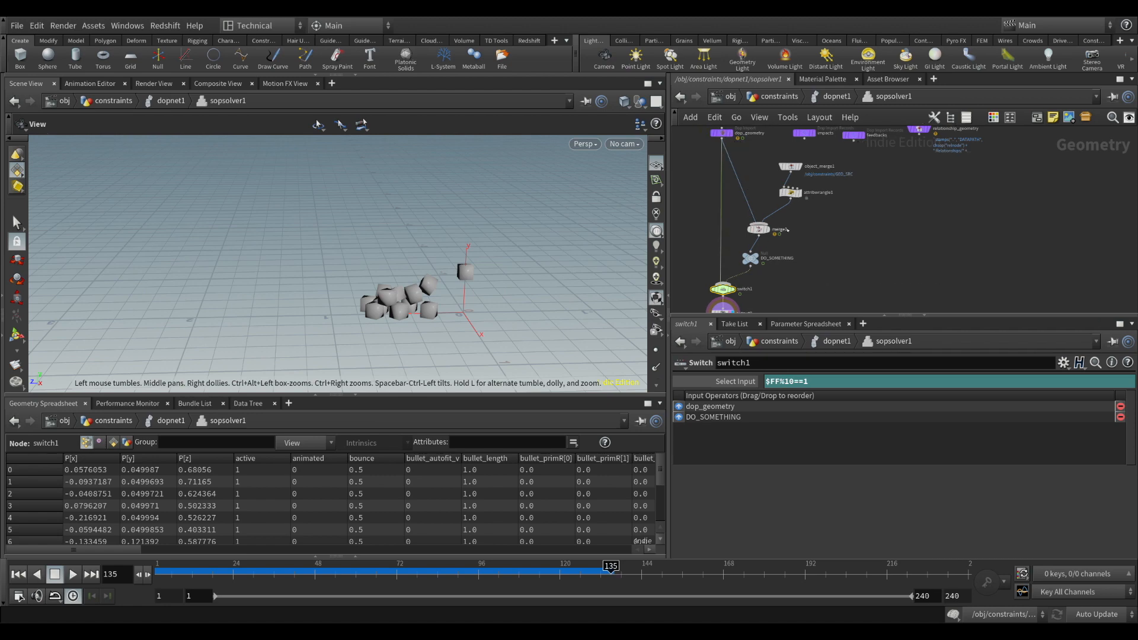
drag(770, 154, 825, 213)
scroll(791, 200, up, 2)
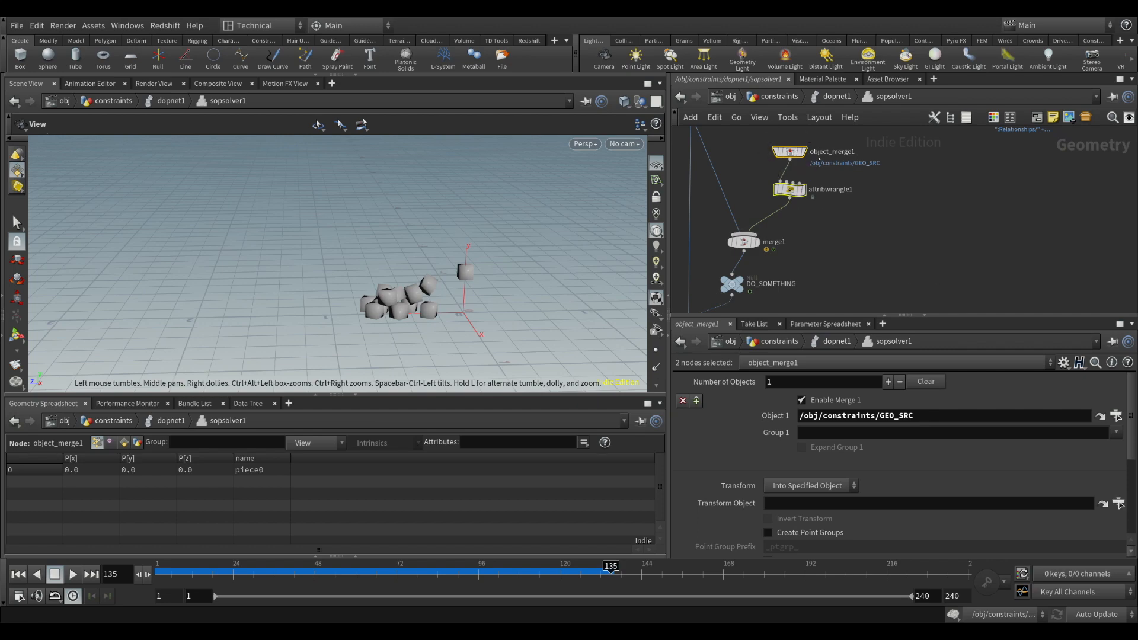
click(836, 96)
middle_drag(878, 216, 866, 174)
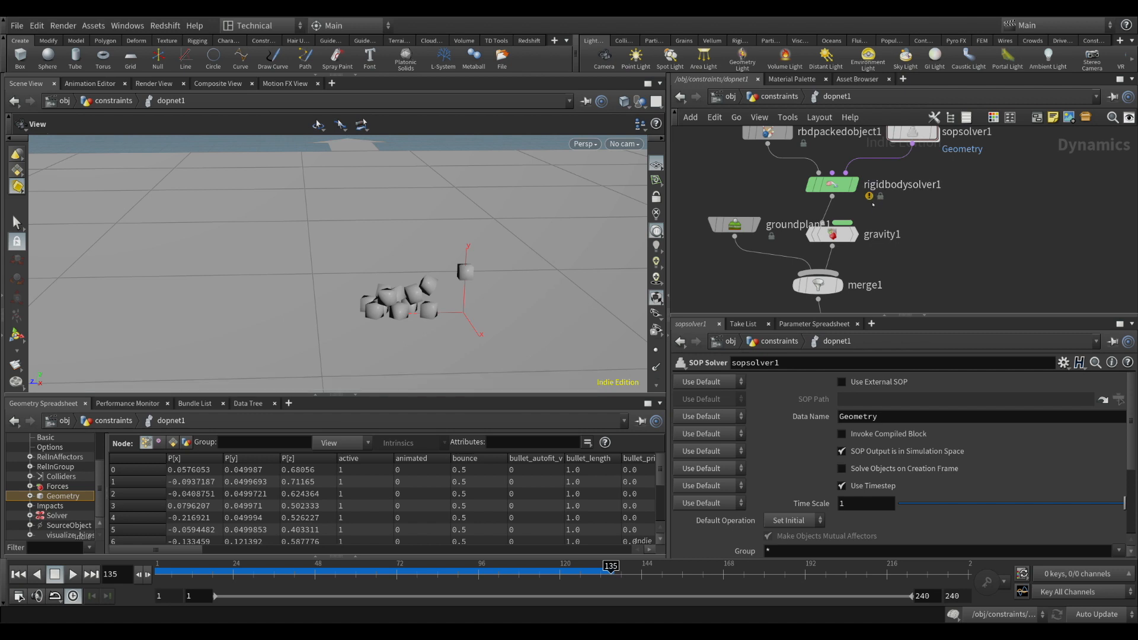
Inspect the name and id attributes of the simulated pieces in the geometry spreadsheet and compare them with GEO_SRC's name attribute
mouse_move(833, 185)
mouse_move(797, 185)
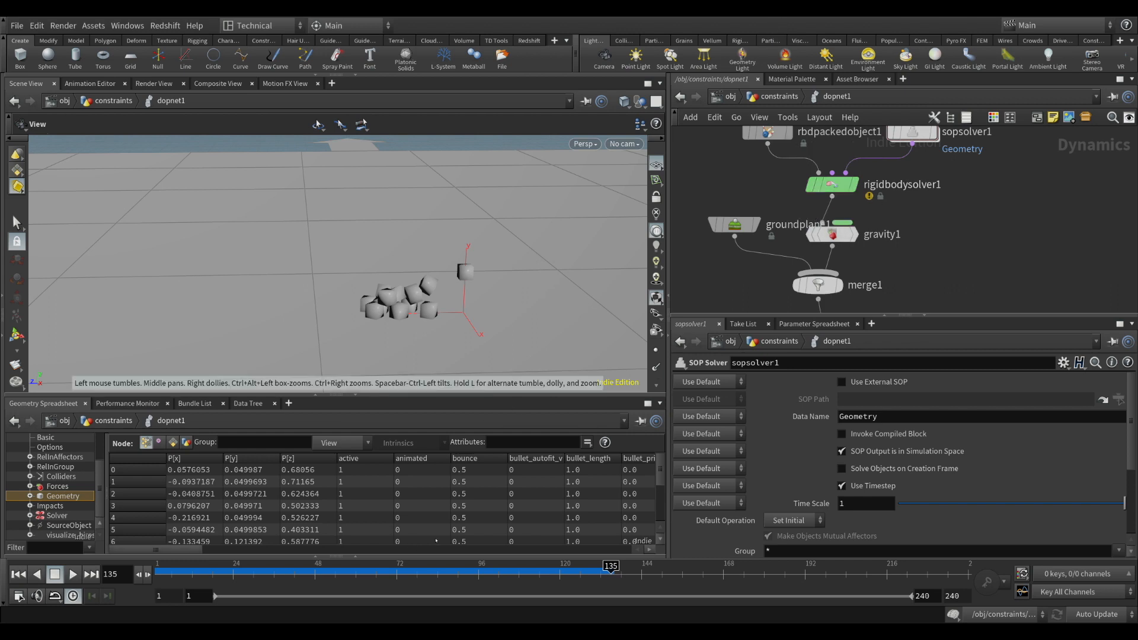
scroll(356, 551, right, 5)
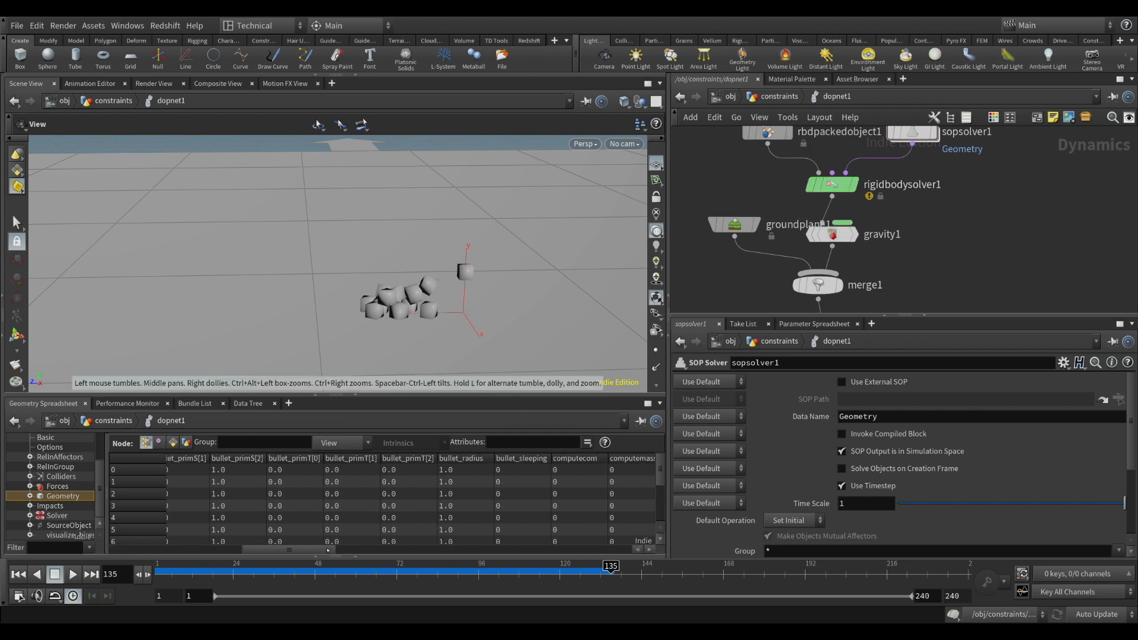
drag(371, 551, 412, 551)
drag(431, 552, 481, 549)
click(465, 461)
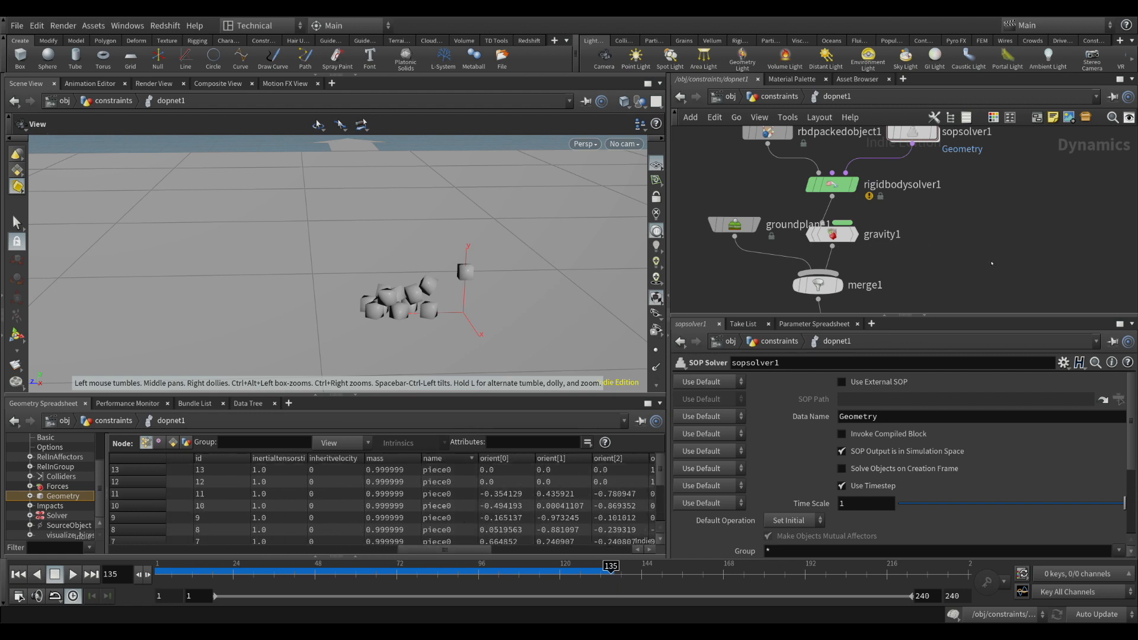
key(u)
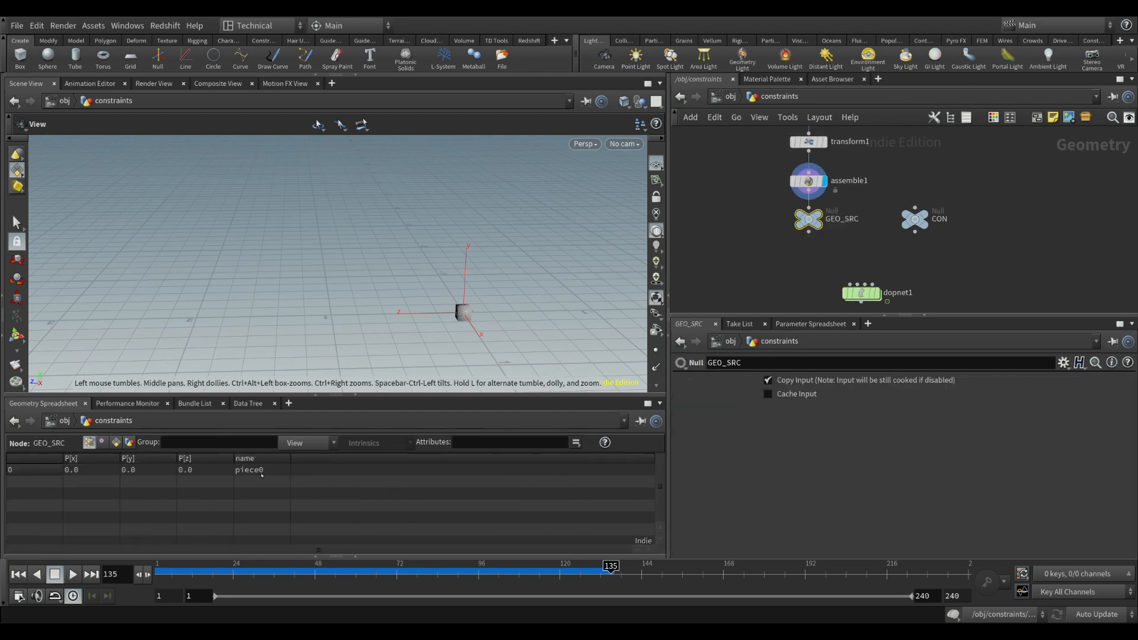
double_click(861, 292)
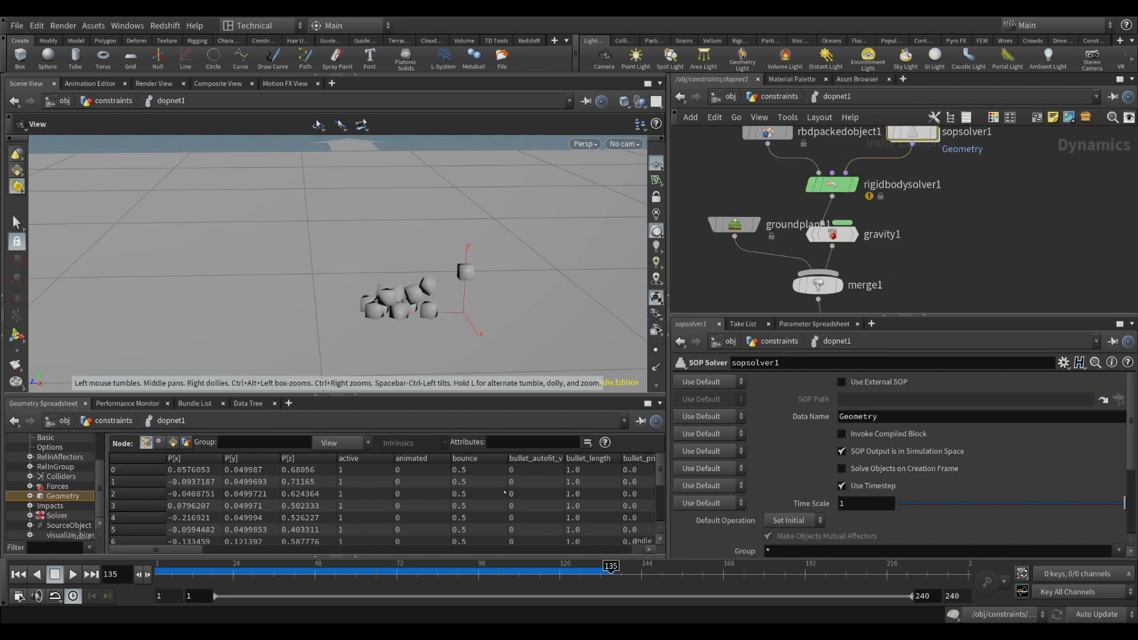
drag(189, 551, 473, 551)
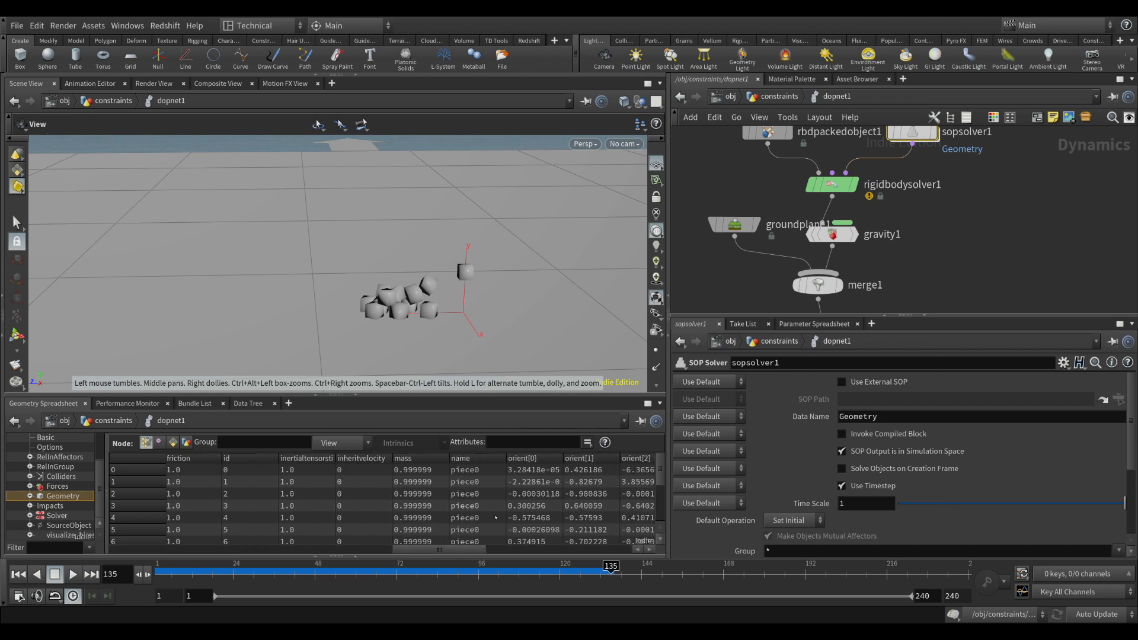
middle_drag(995, 196, 996, 234)
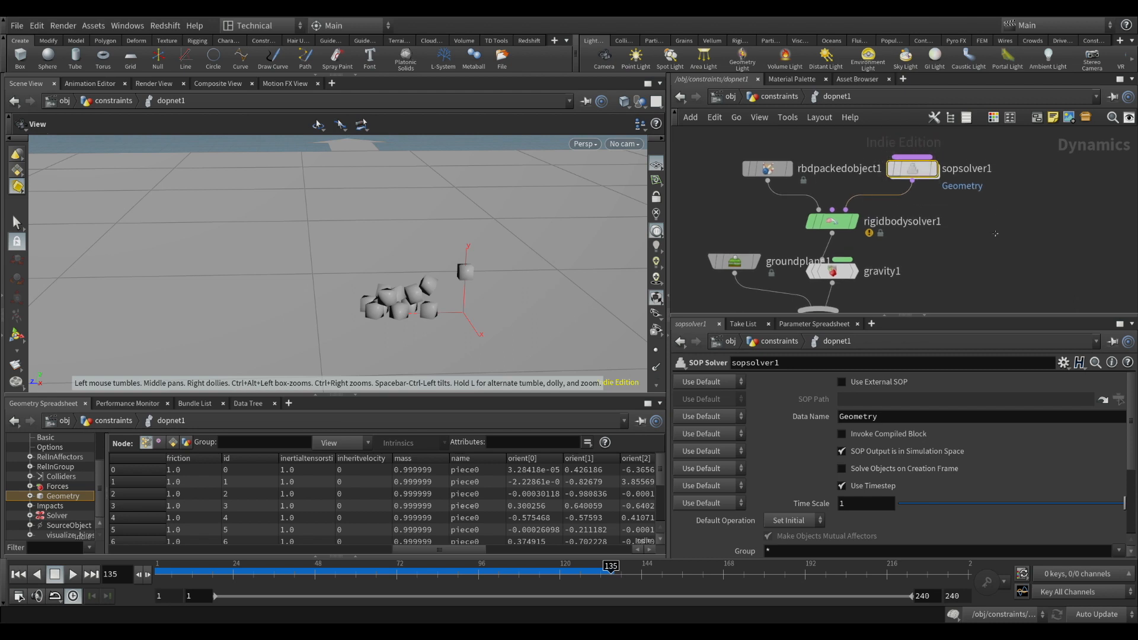
drag(434, 297, 458, 301)
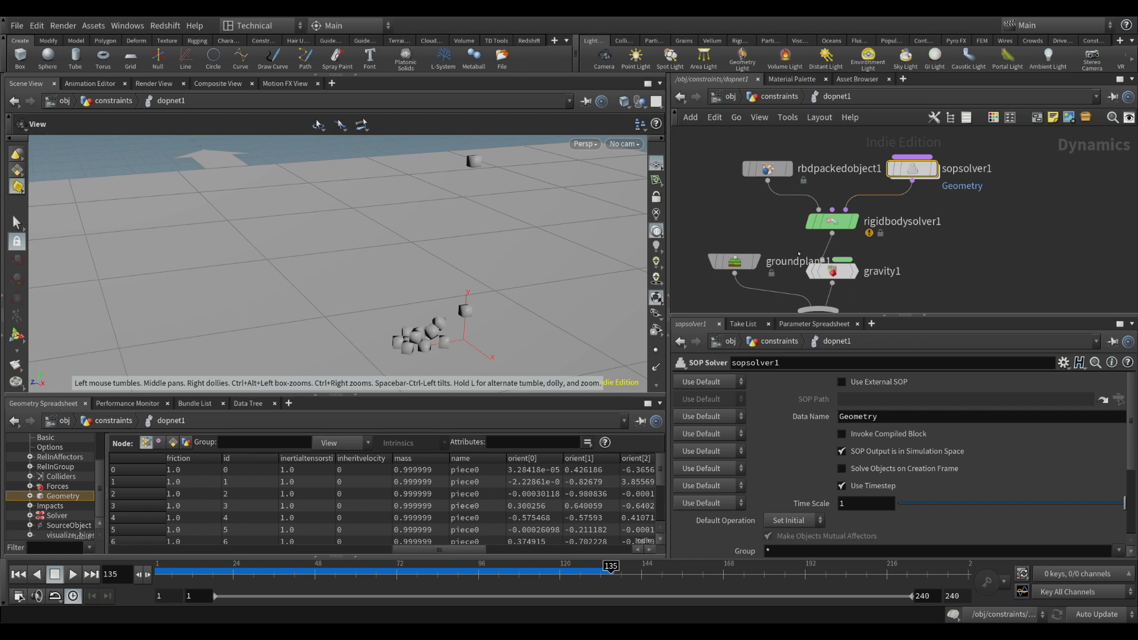
In attribwrangle1 inside sopsolver1, begin a new statement s@name = sprintf("%s-%d" below the @P.y line
double_click(923, 171)
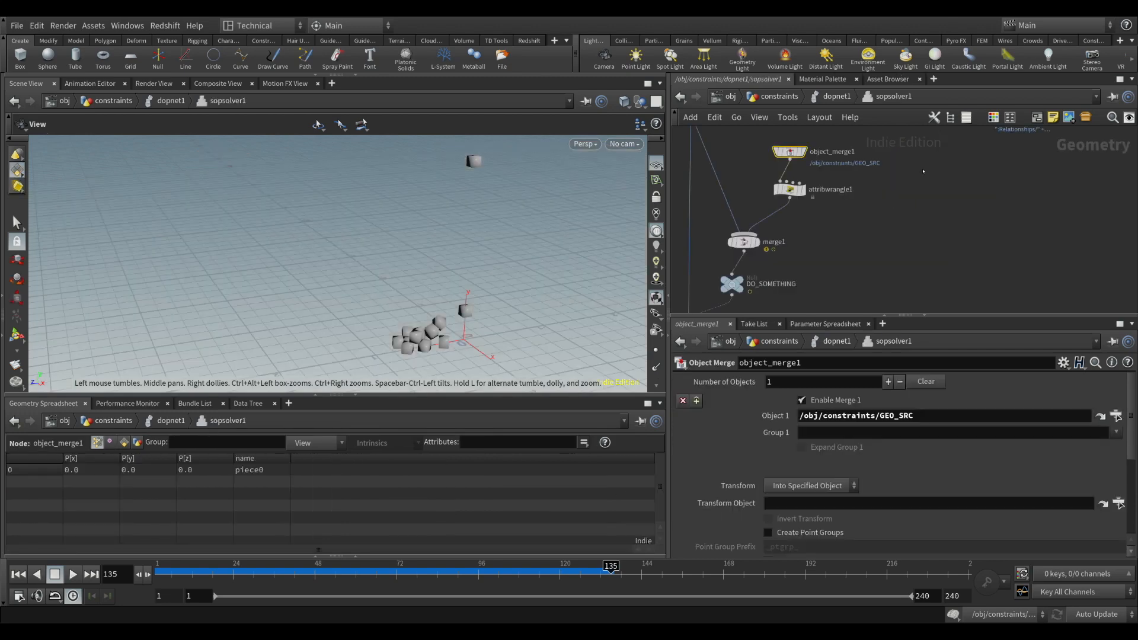
click(823, 200)
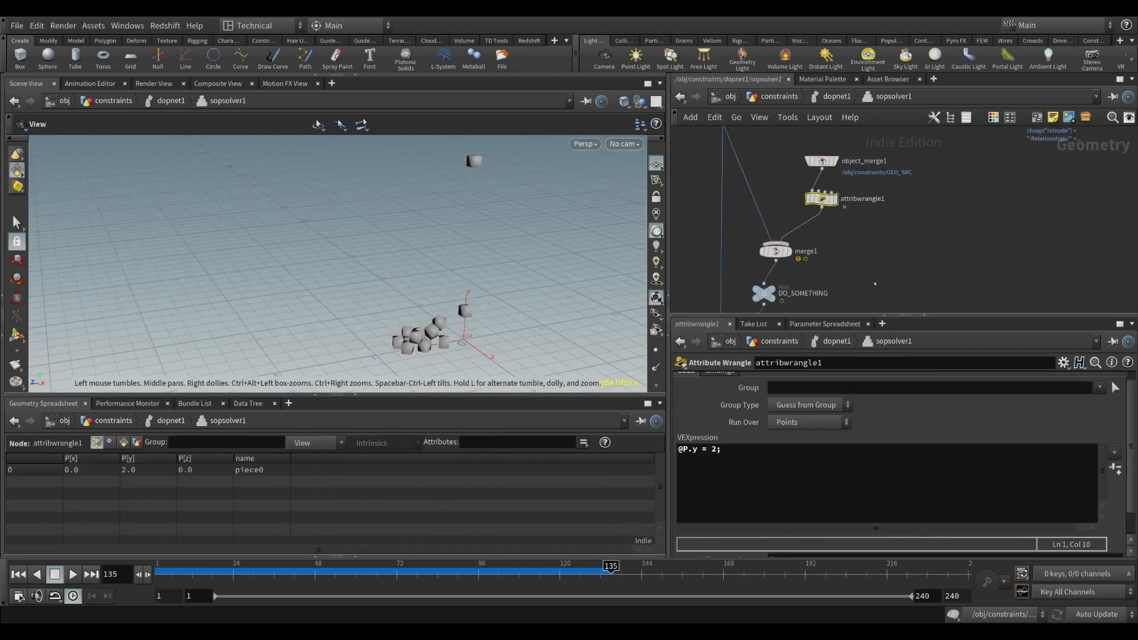
drag(823, 199, 828, 201)
click(750, 458)
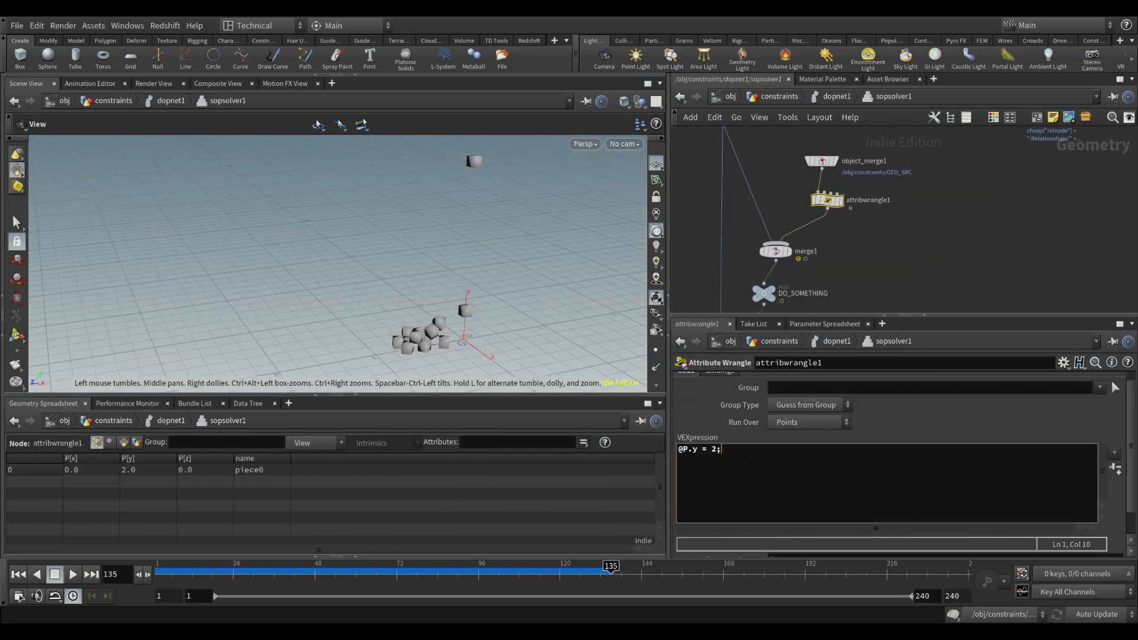
key(Return)
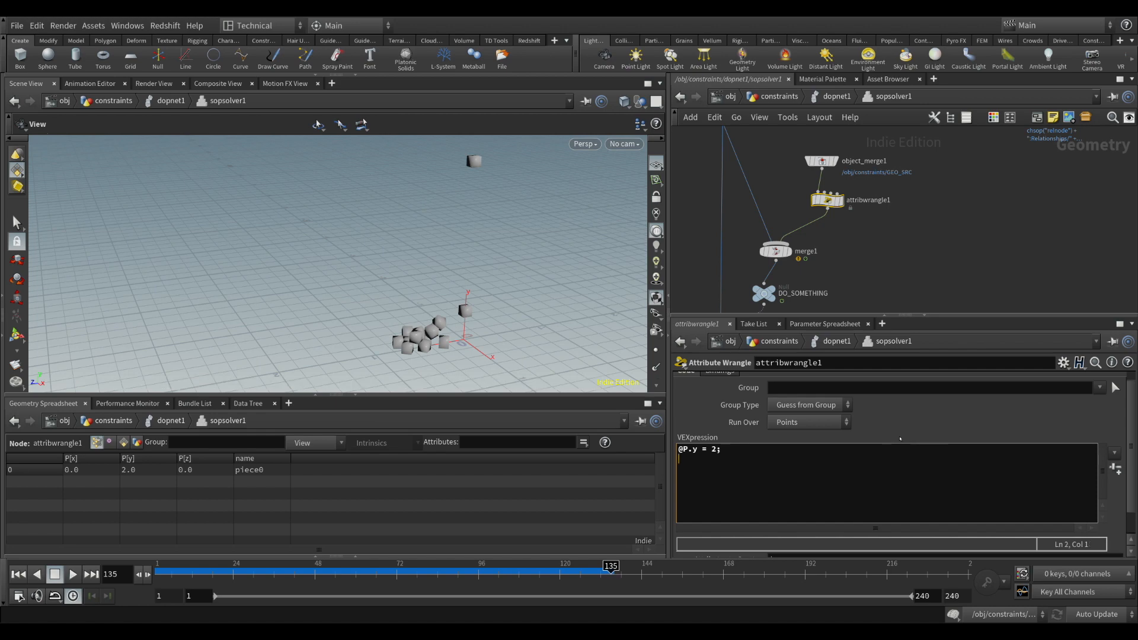
text(s@name)
key(End)
key(Return)
text(= sprintf("%s-%d)
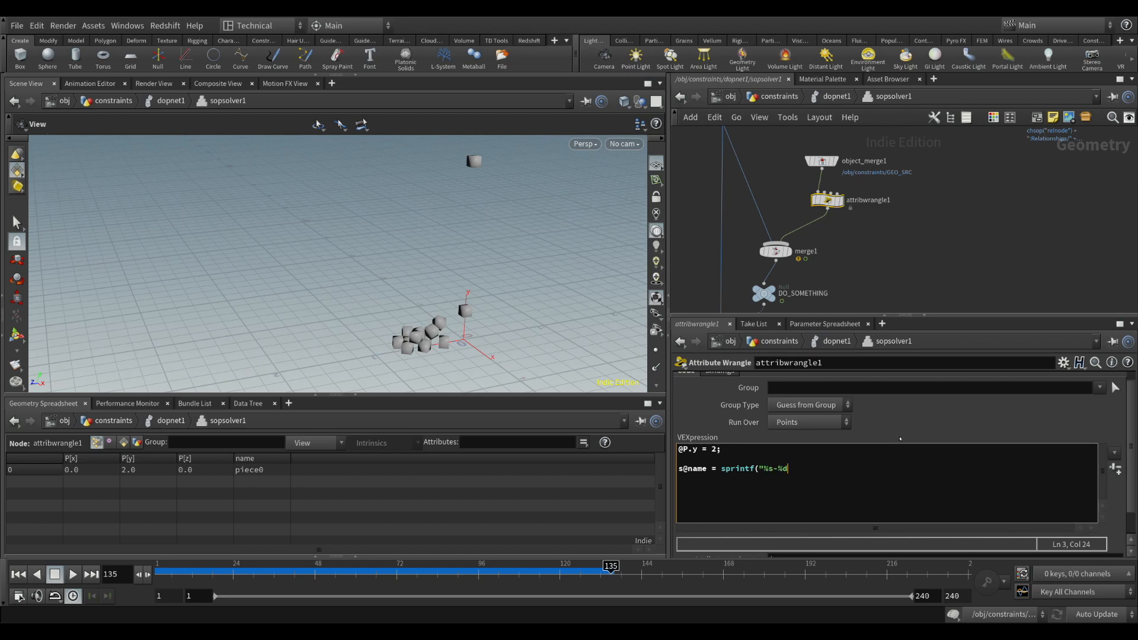
text(",)
key(Left)
key(Left)
key(Left)
key(Left)
key(Left)
key(Left)
key(Right)
key(Right)
key(Right)
key(Right)
key(Right)
key(Right)
key(BackSpace)
text(s@name, @Frame);)
click(902, 261)
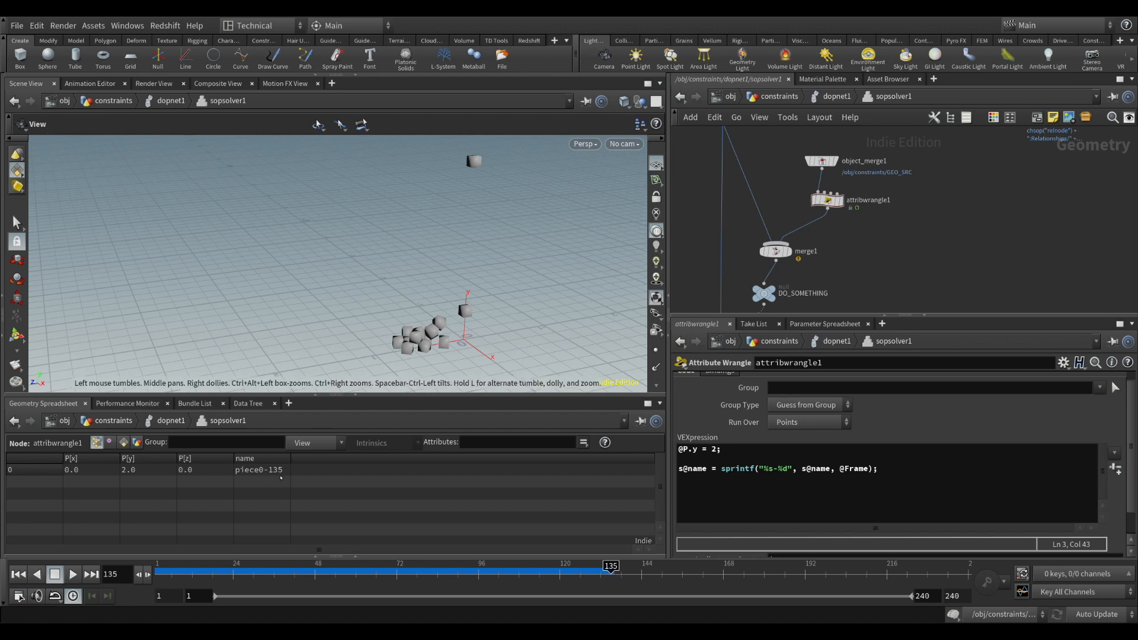
Rewind to frame 1, return to dopnet1, check rbdpackedobject1's parameters and play the simulation to frame 97
key(ctrl+Up)
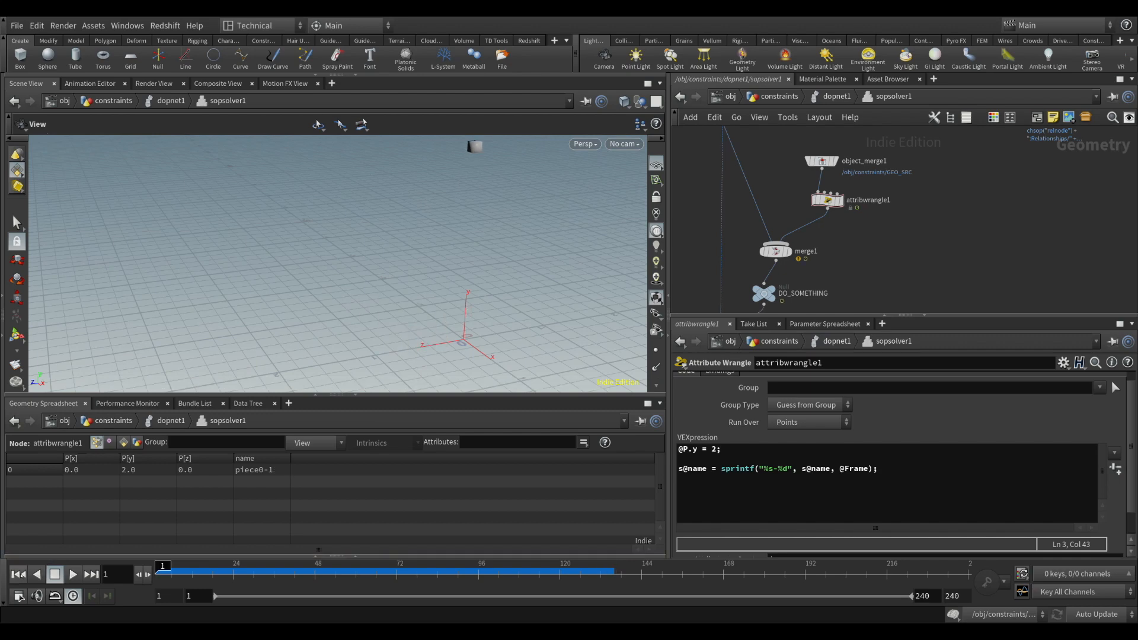
click(836, 97)
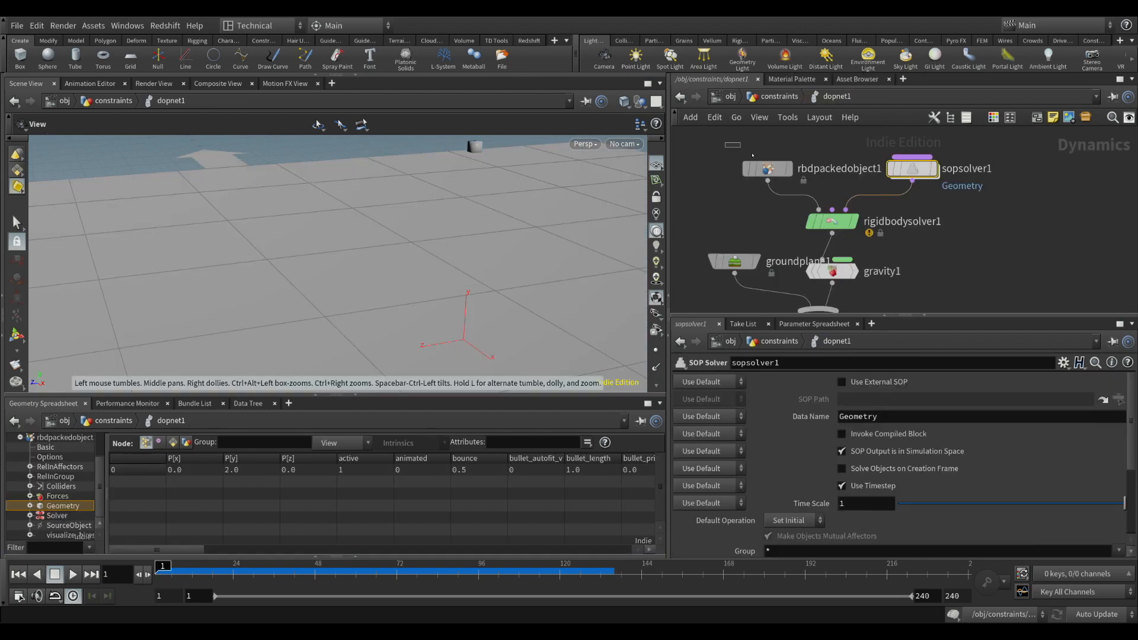
click(768, 168)
scroll(760, 404, up, 3)
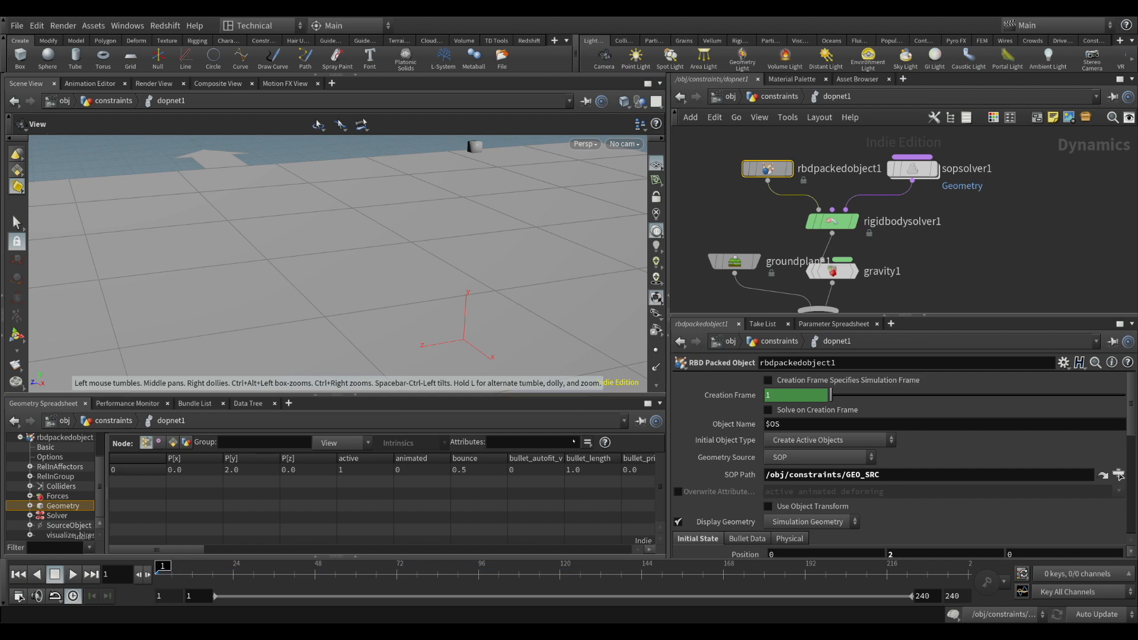
scroll(514, 298, down, 4)
middle_drag(513, 298, 389, 265)
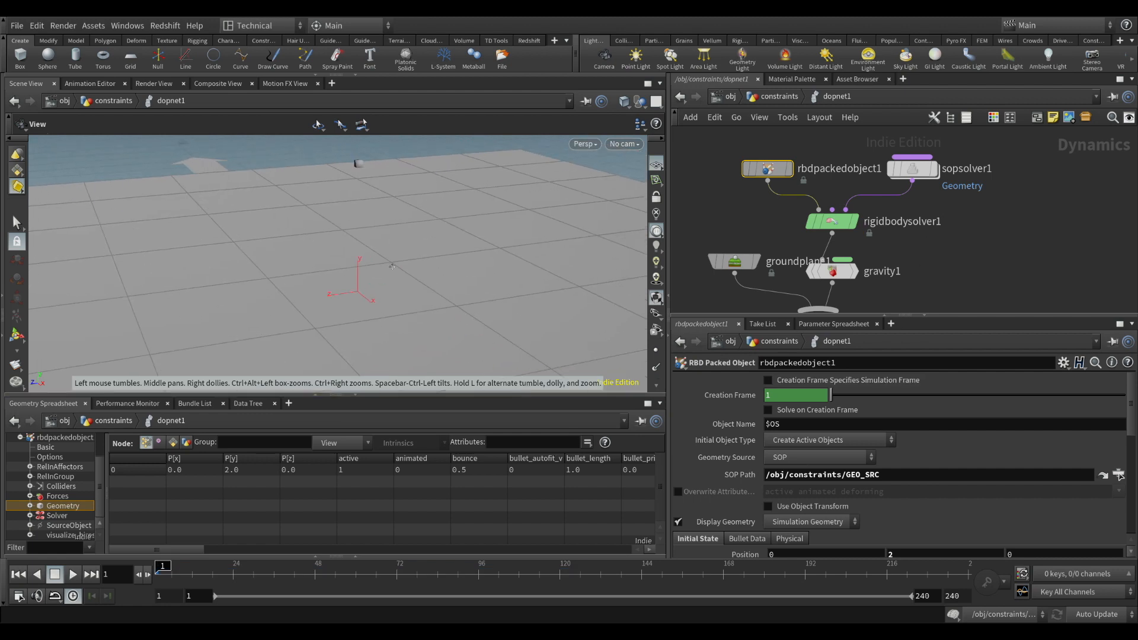
click(73, 575)
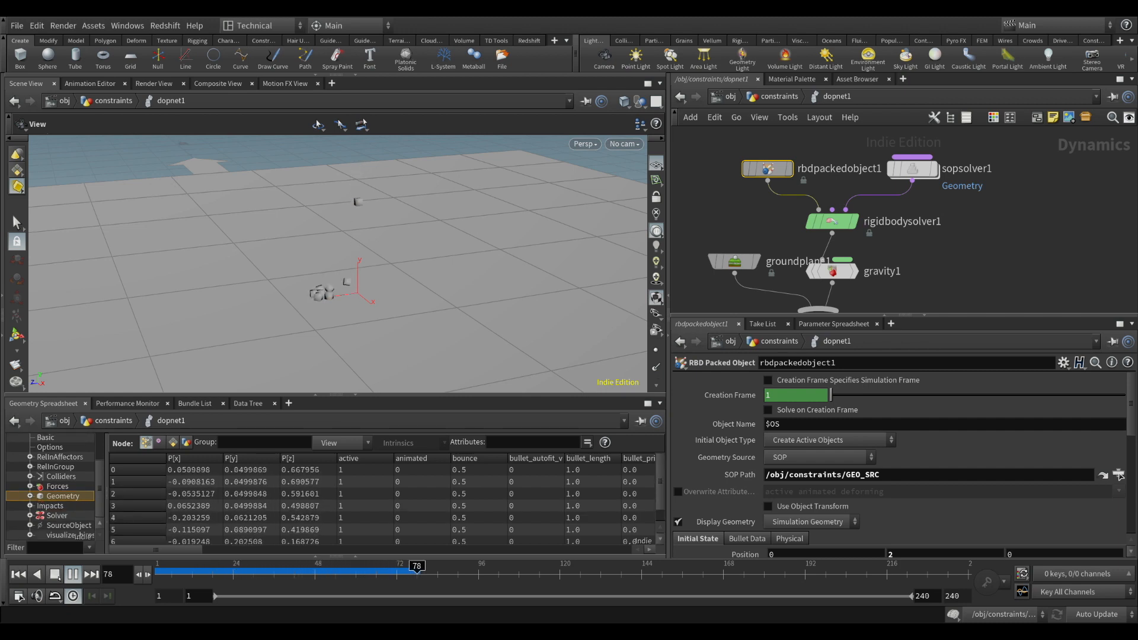
click(58, 578)
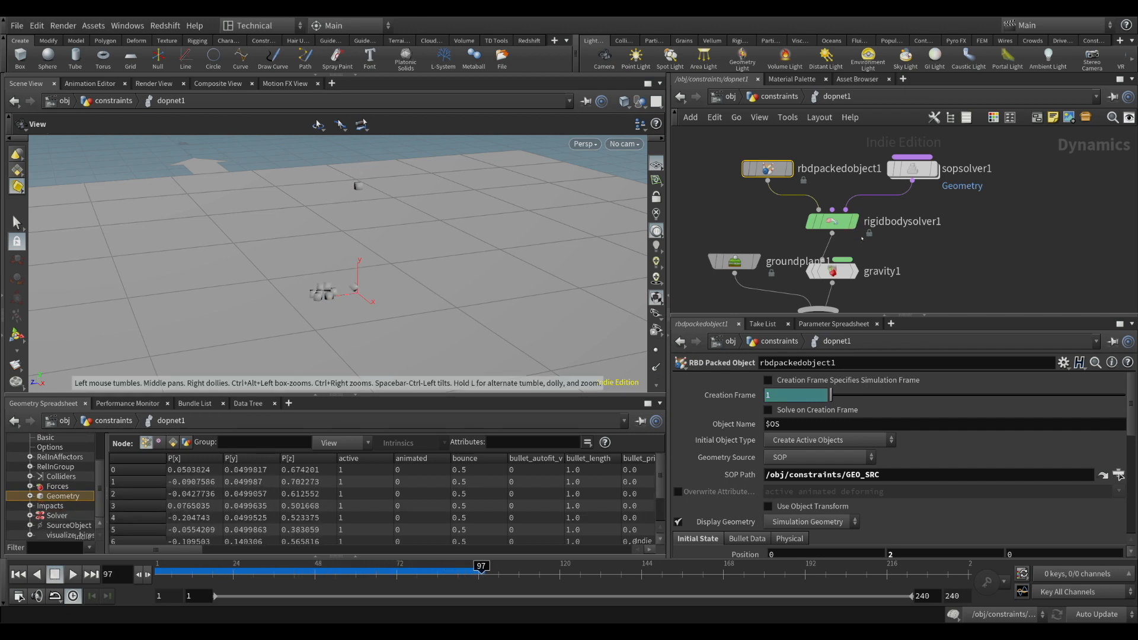
Inspect the name attribute of all simulated pieces in the geometry spreadsheet
drag(193, 550, 485, 550)
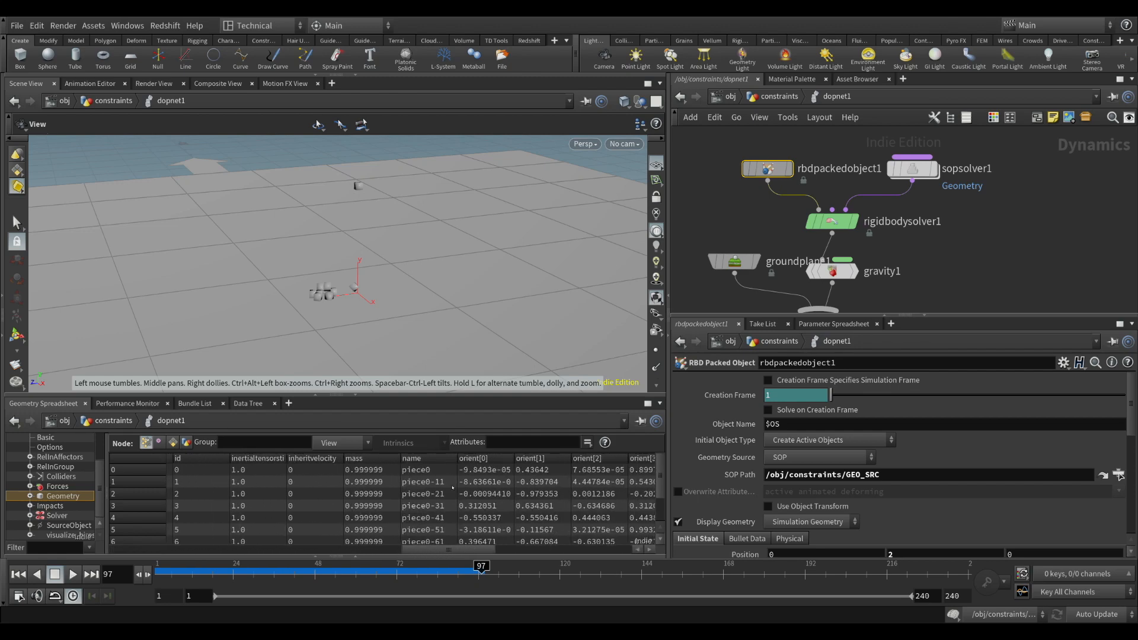
drag(480, 394, 480, 302)
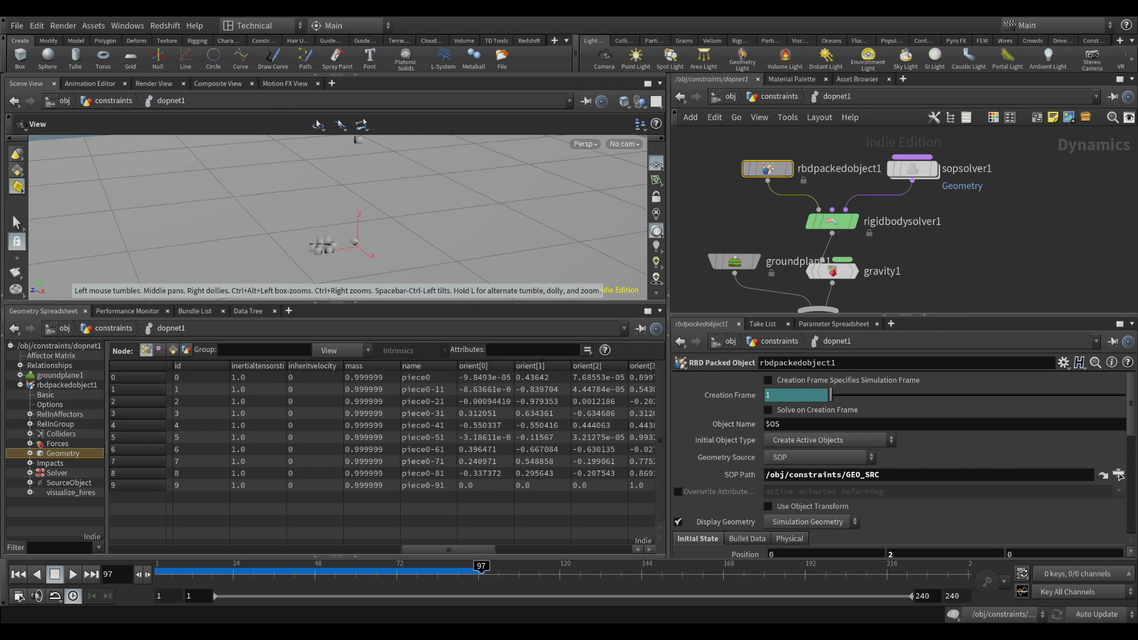
drag(532, 303, 531, 395)
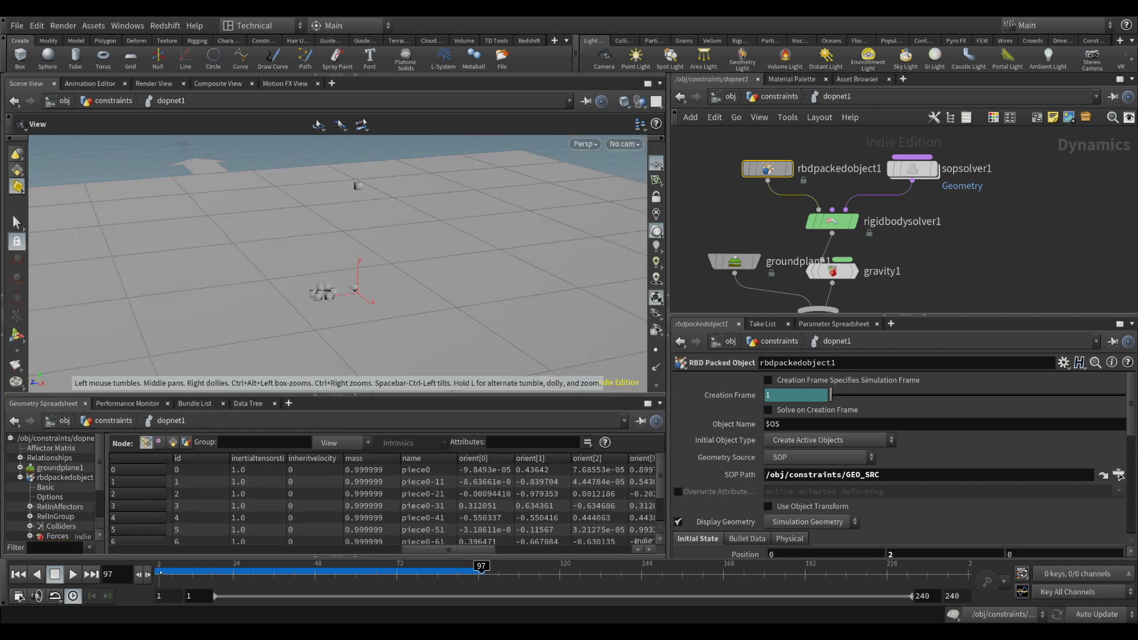
Enable Solve Objects on Creation Frame on sopsolver1 and rewind the simulation to frame 1
click(913, 168)
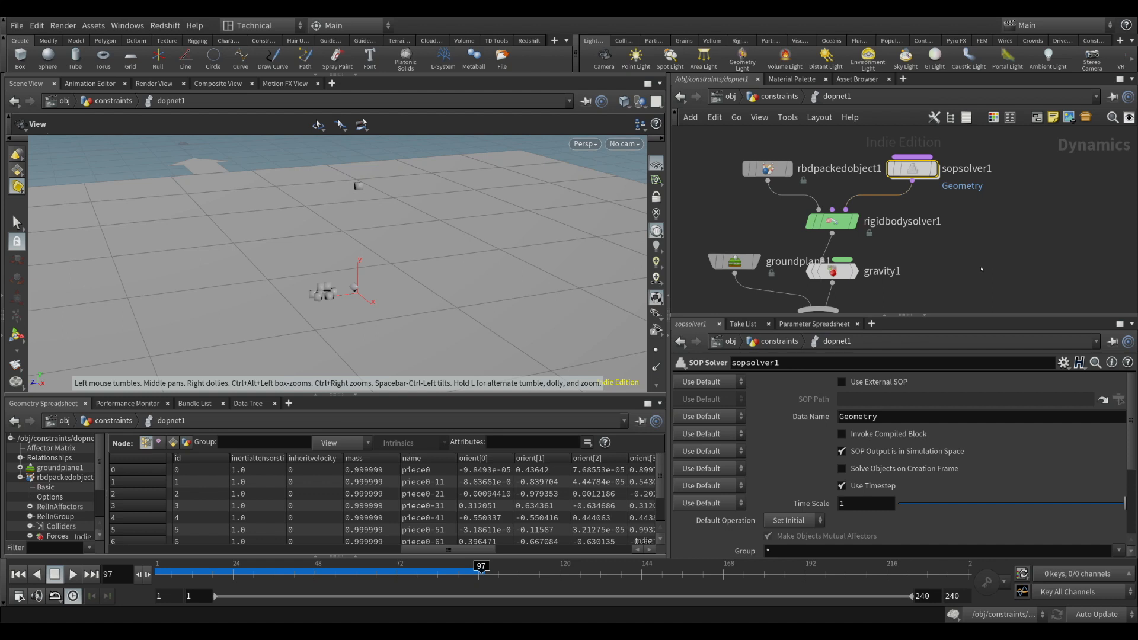
click(884, 469)
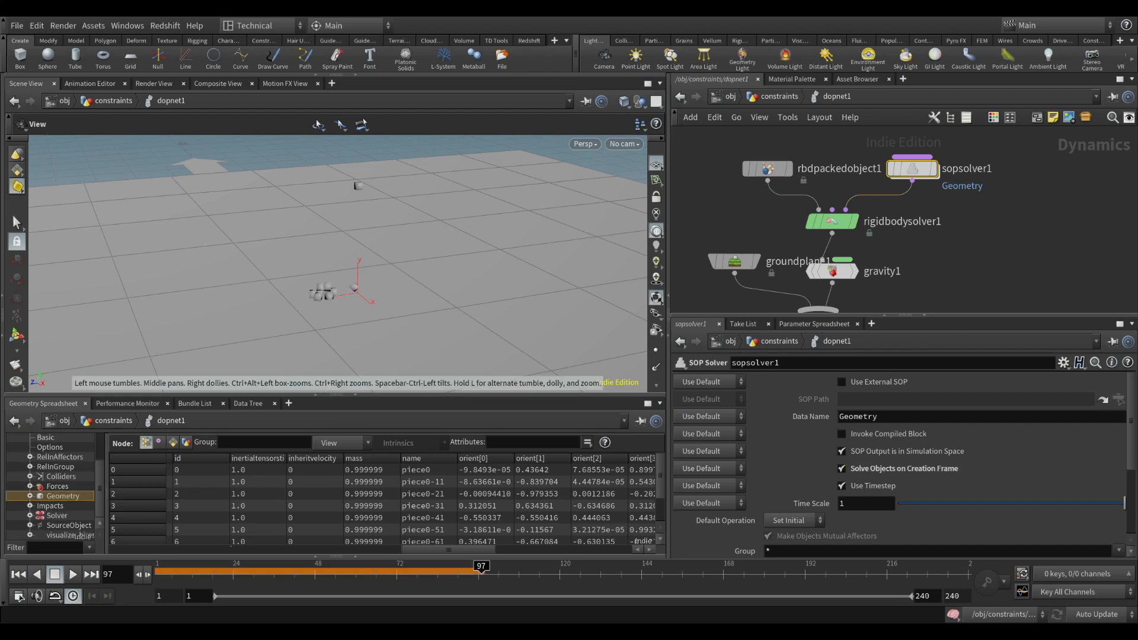
click(18, 575)
middle_drag(759, 217, 763, 265)
Clear the SOP Path of rbdpackedobject1 so that it brings in no geometry of its own
click(774, 216)
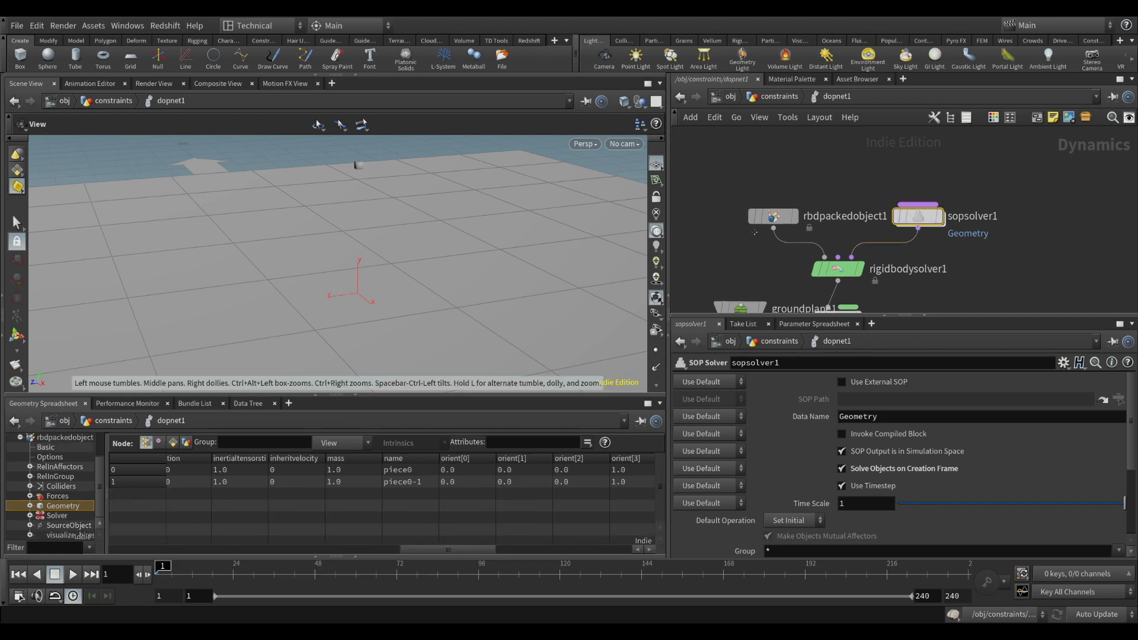
click(768, 380)
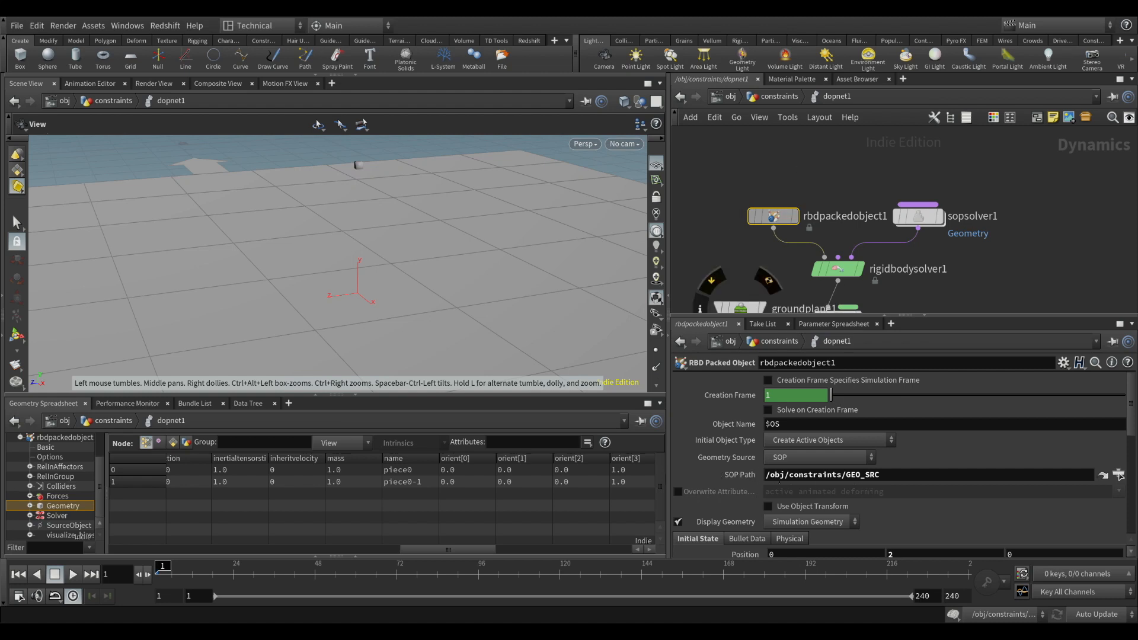
drag(903, 480, 749, 476)
key(BackSpace)
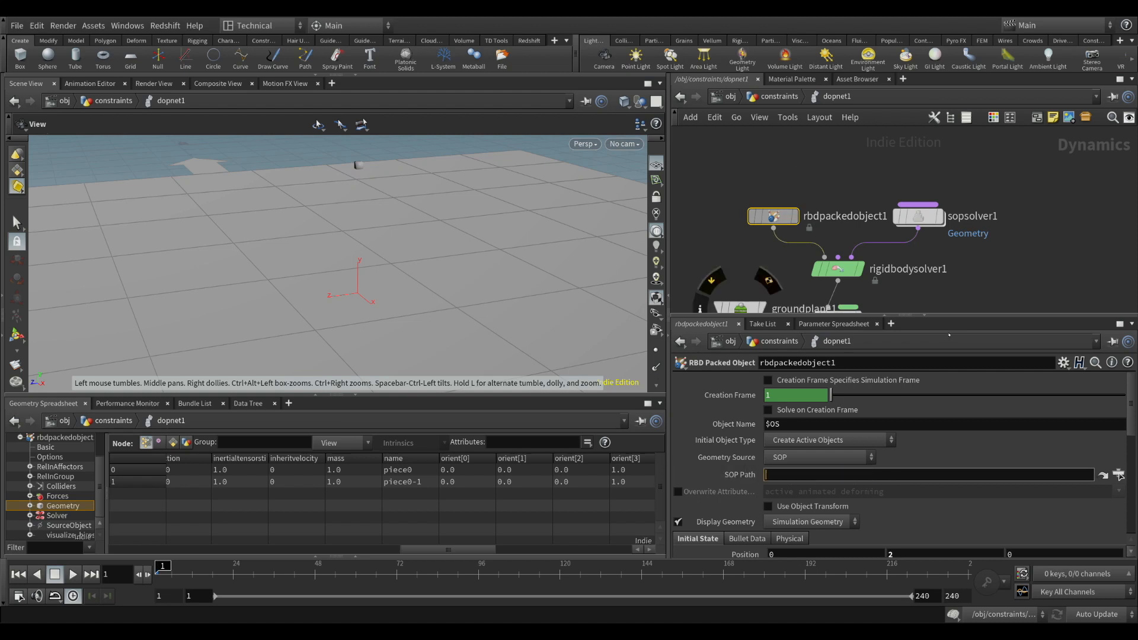
click(1011, 294)
Line up rbdpackedobject1 and sopsolver1 above rigidbodysolver1 and play the simulation to frame 146
drag(773, 217, 764, 205)
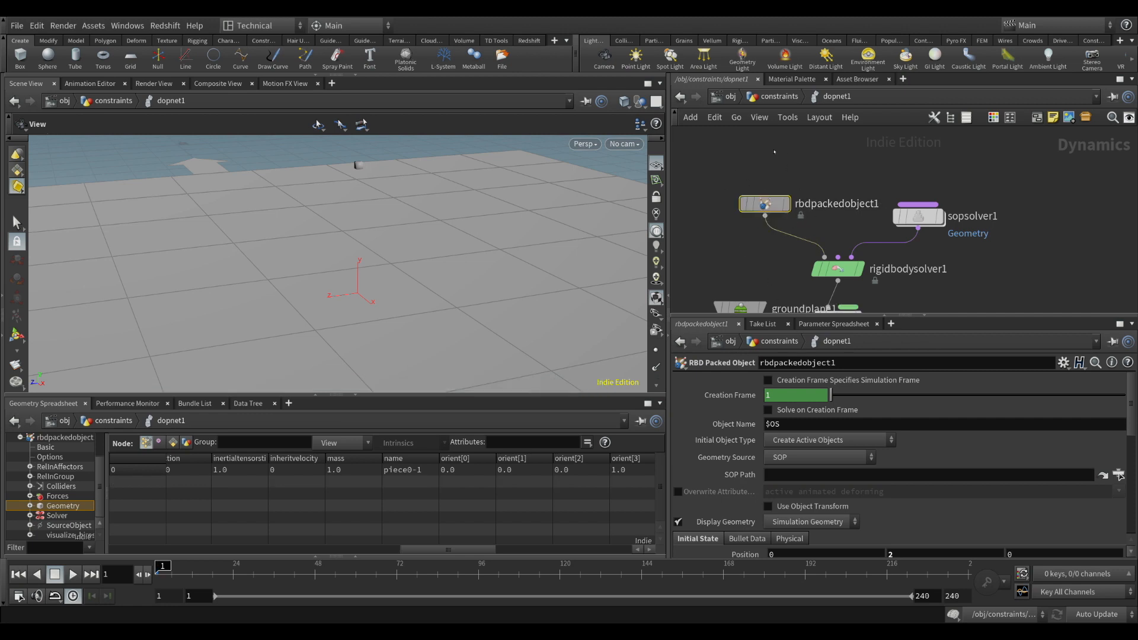
click(918, 216)
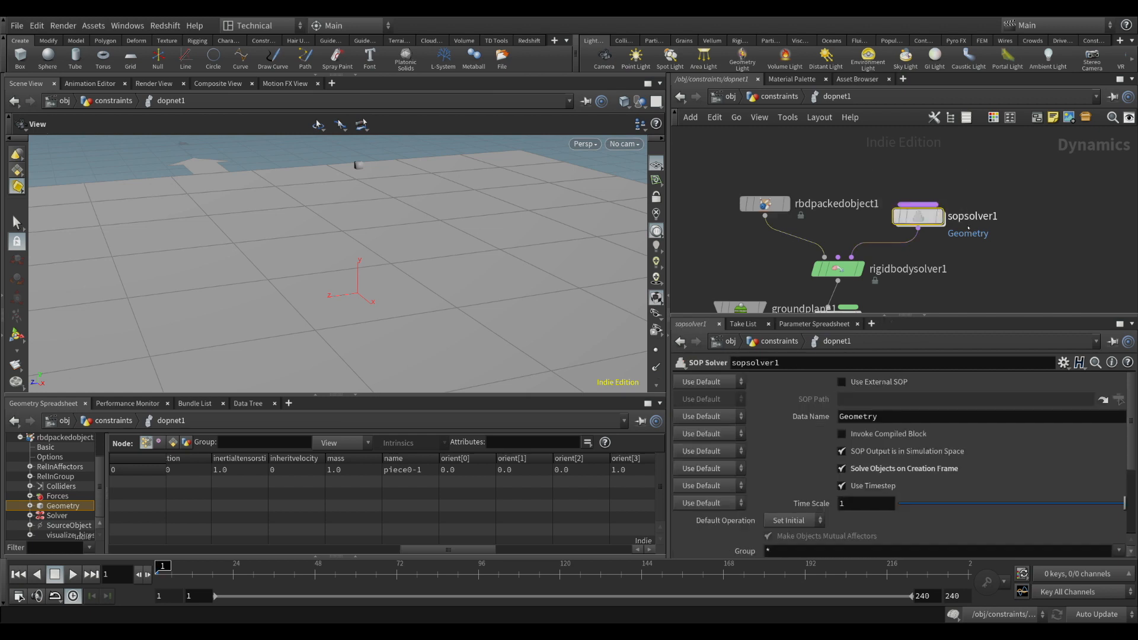
drag(918, 217, 926, 204)
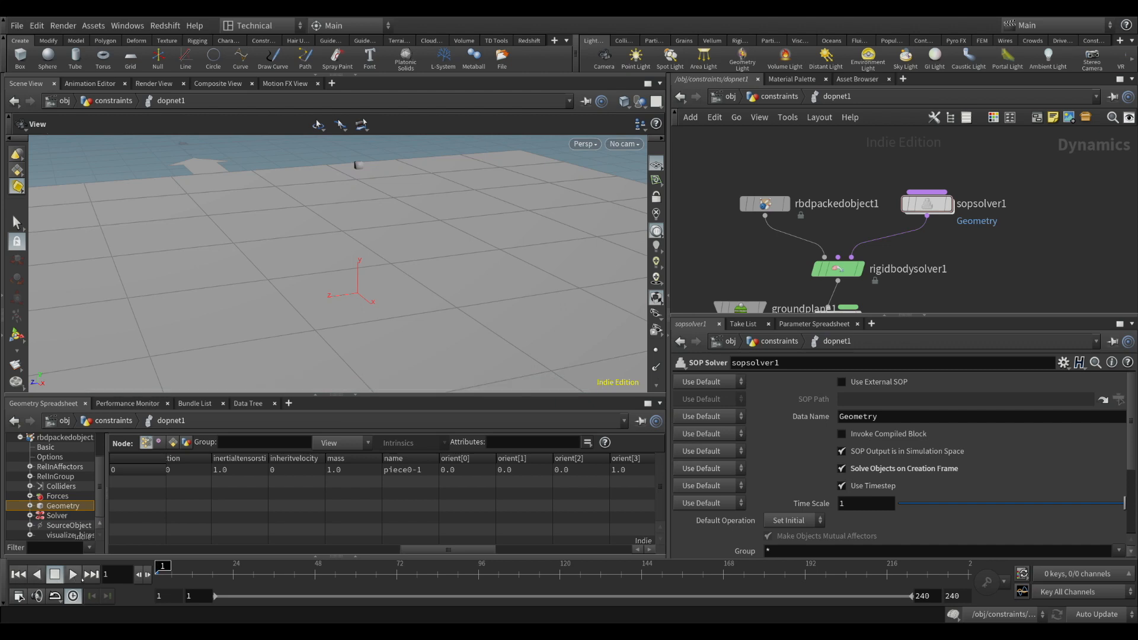
click(72, 575)
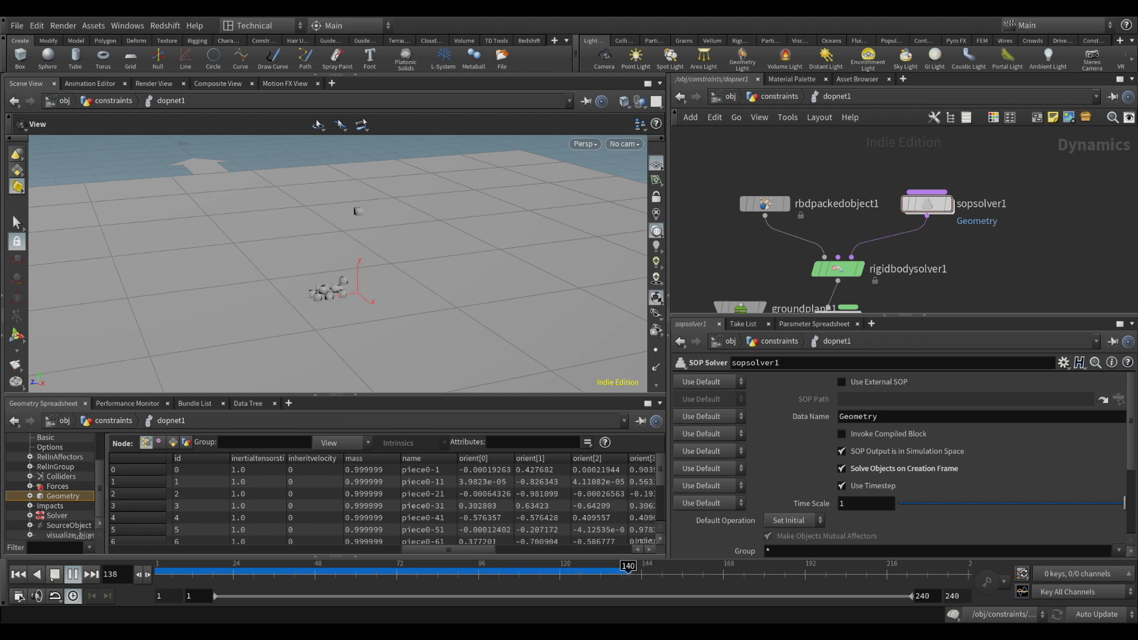
click(53, 579)
Review rbdpackedobject1's initial state parameters and sopsolver1's wrangle, then return to dopnet1 and examine the piled boxes up close
middle_drag(770, 261, 775, 253)
drag(729, 170, 830, 215)
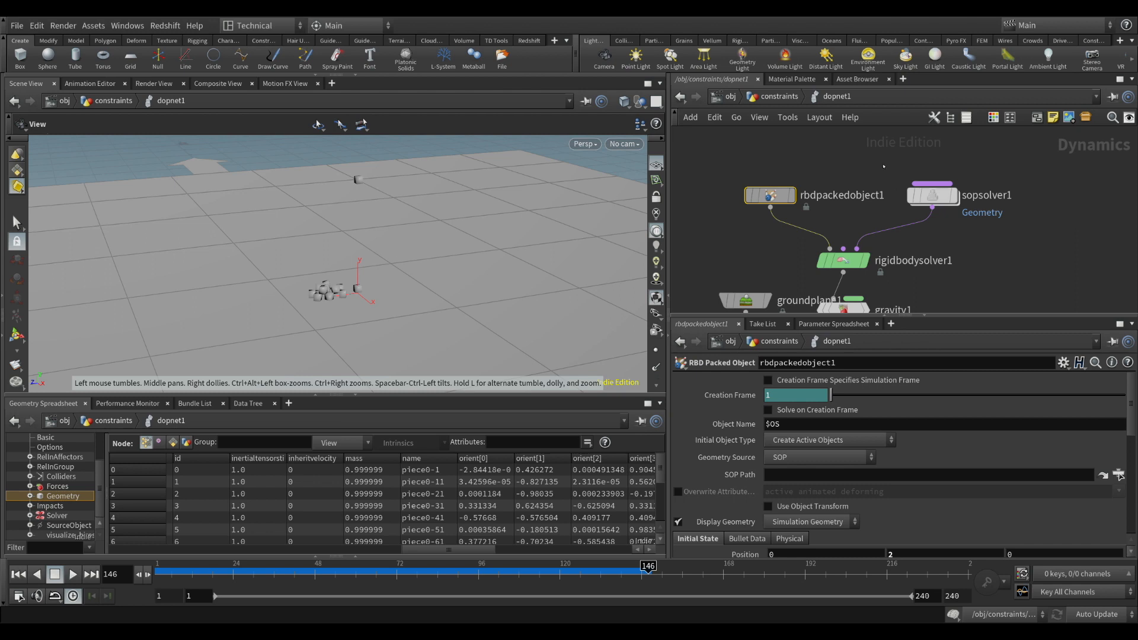
drag(884, 166, 964, 210)
drag(730, 169, 801, 211)
scroll(804, 530, down, 3)
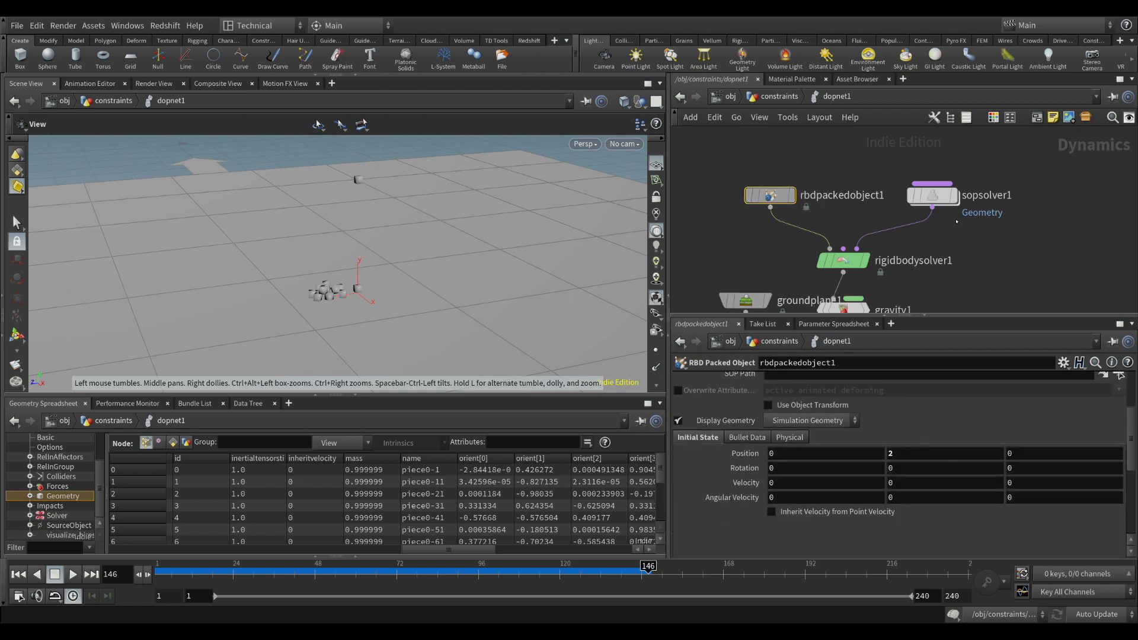
double_click(932, 195)
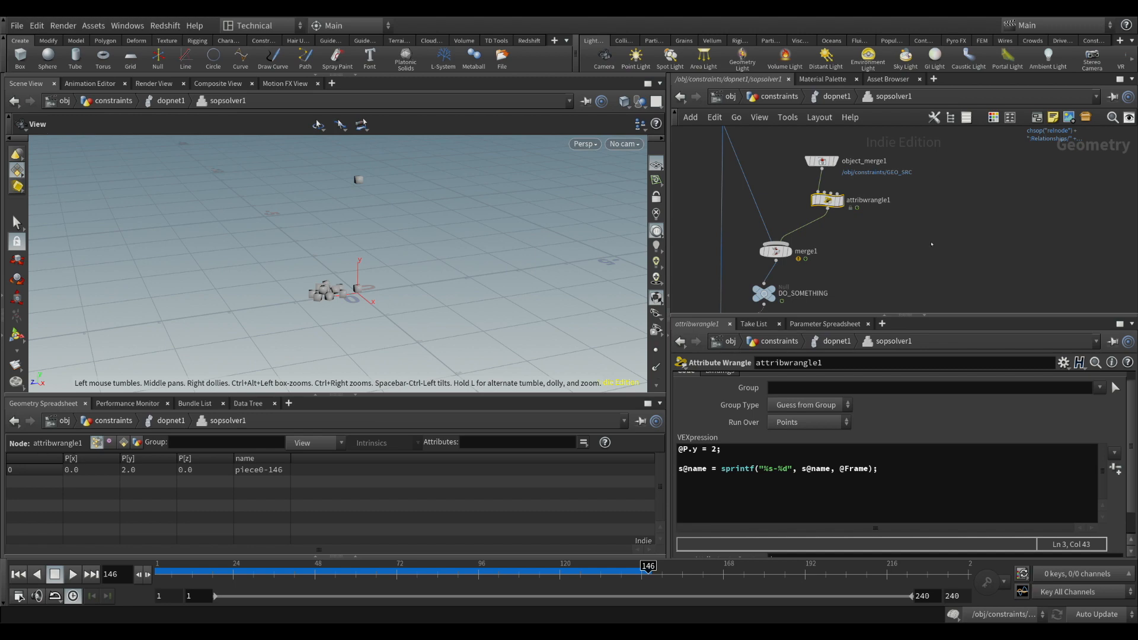
key(u)
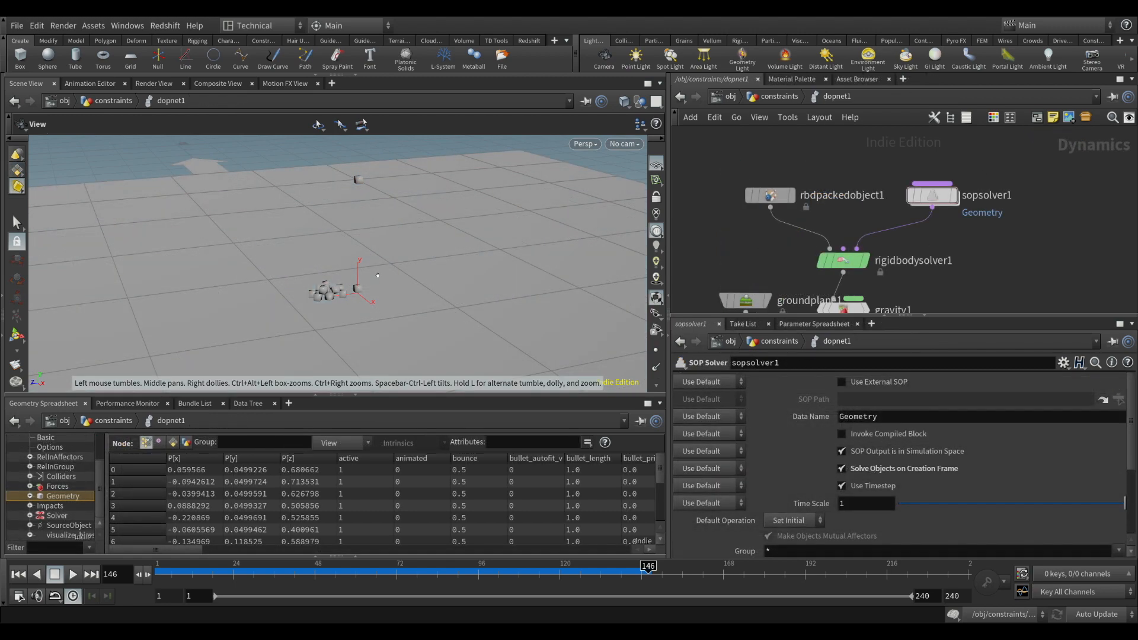
drag(355, 239, 372, 282)
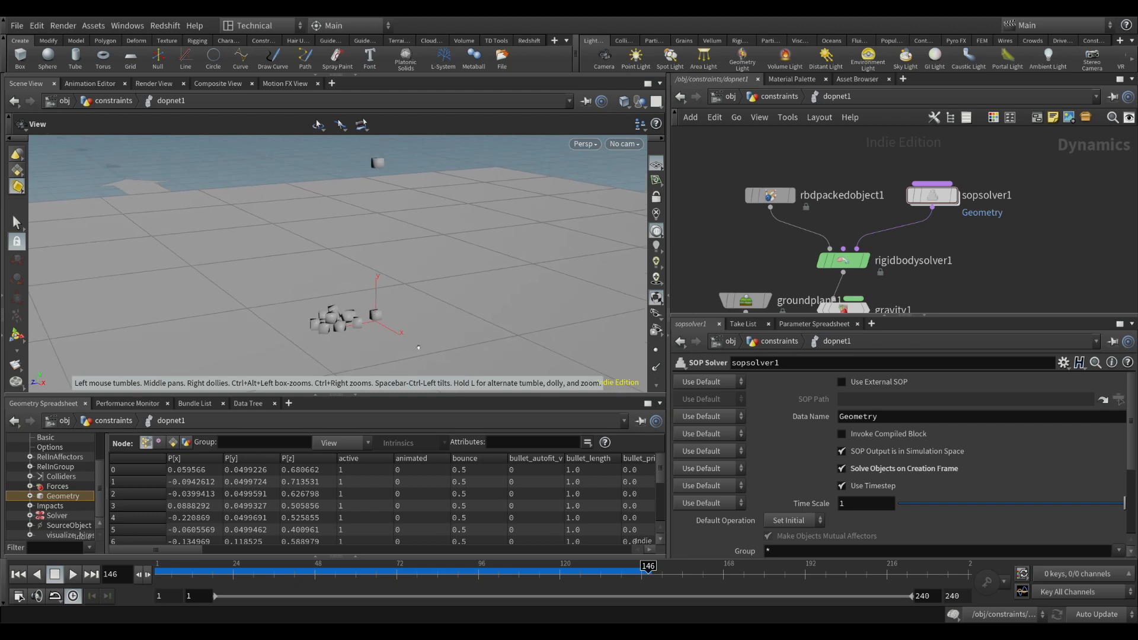
mouse_move(395, 275)
mouse_down()
mouse_move(463, 268)
mouse_move(388, 261)
mouse_up()
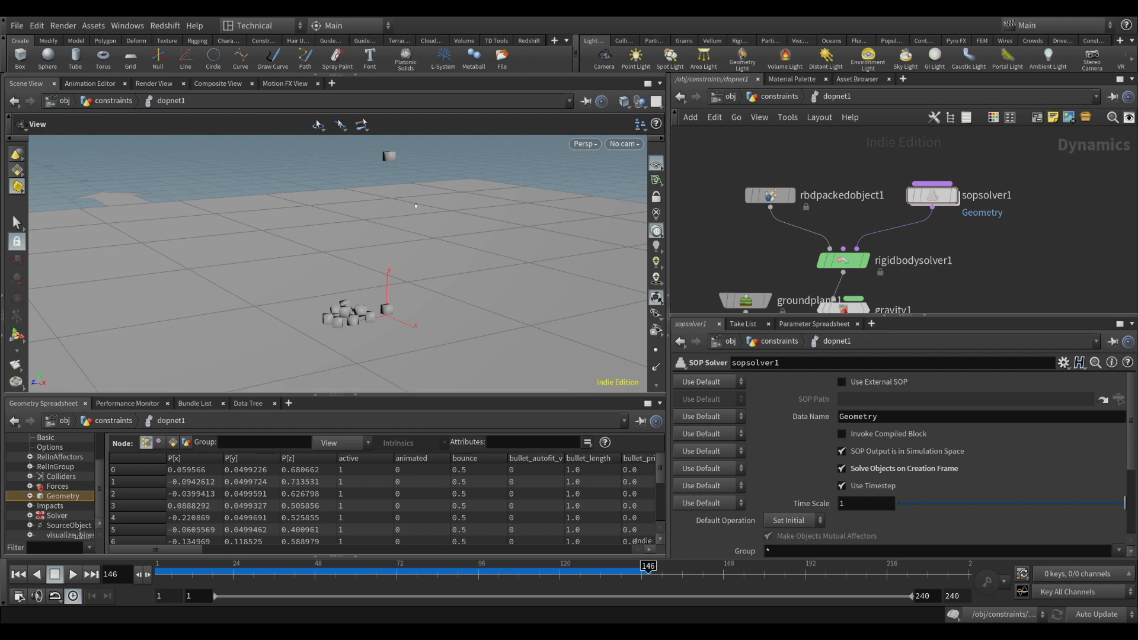
Examine the relationship_geometry object merge and the surrounding spawn network inside sopsolver1
mouse_move(830, 259)
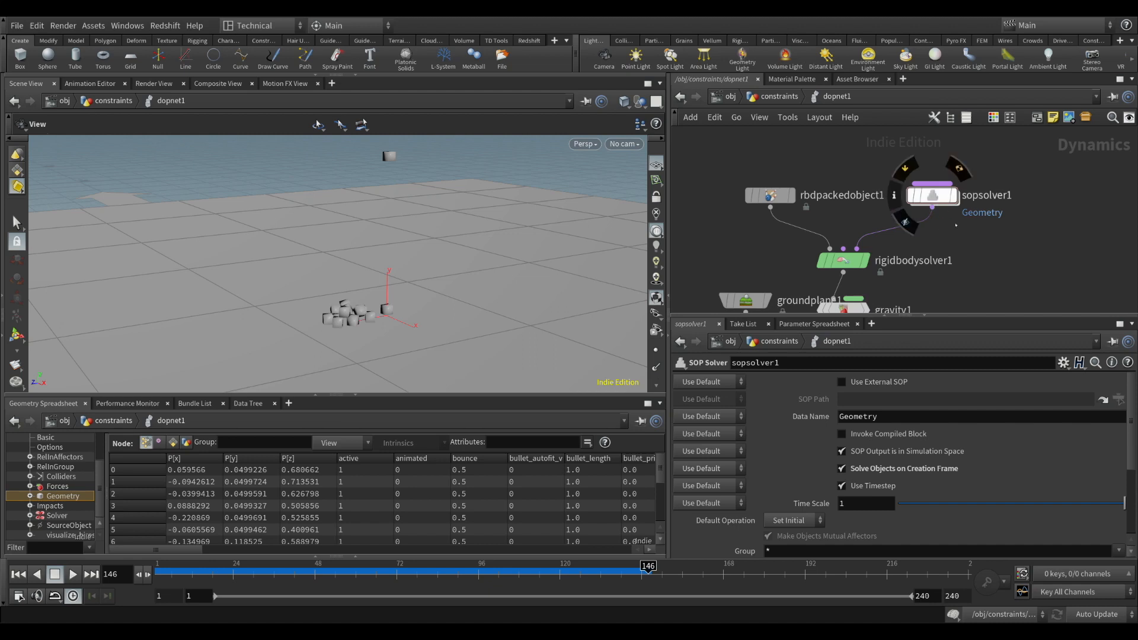
mouse_move(952, 200)
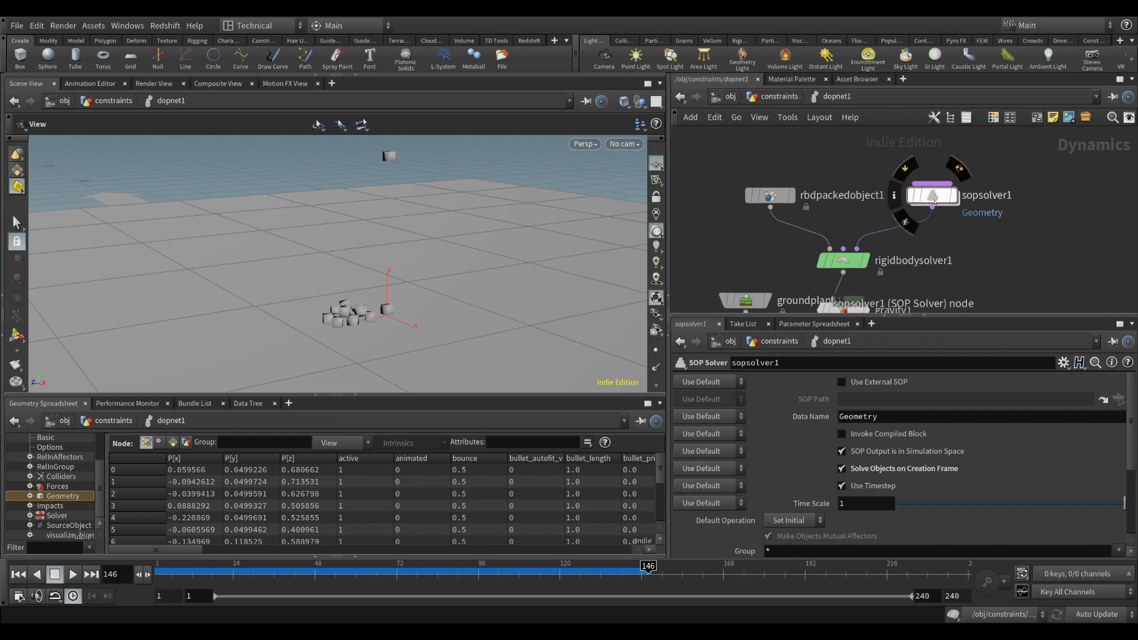
double_click(940, 194)
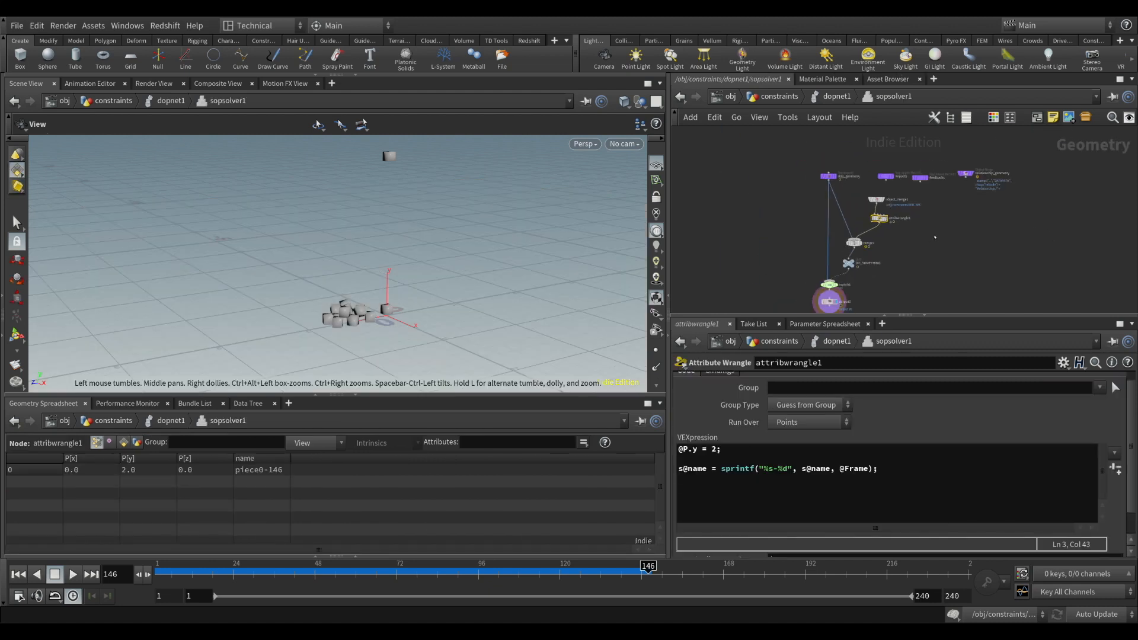
middle_drag(897, 253, 857, 243)
scroll(887, 189, up, 4)
drag(833, 156, 886, 195)
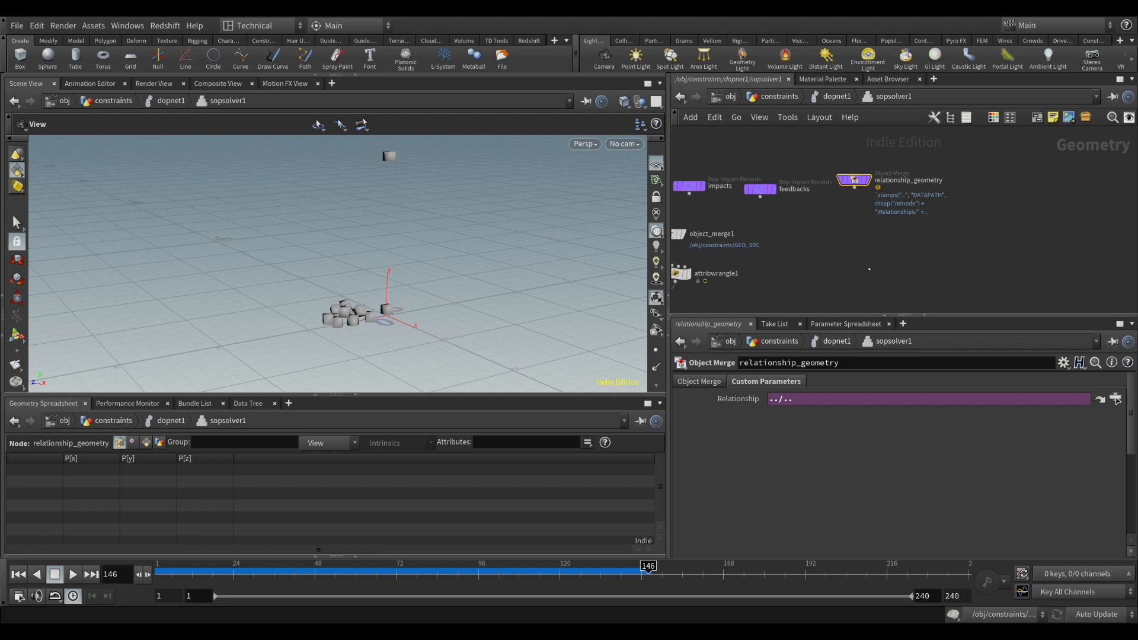
middle_drag(790, 277, 871, 203)
scroll(877, 224, down, 3)
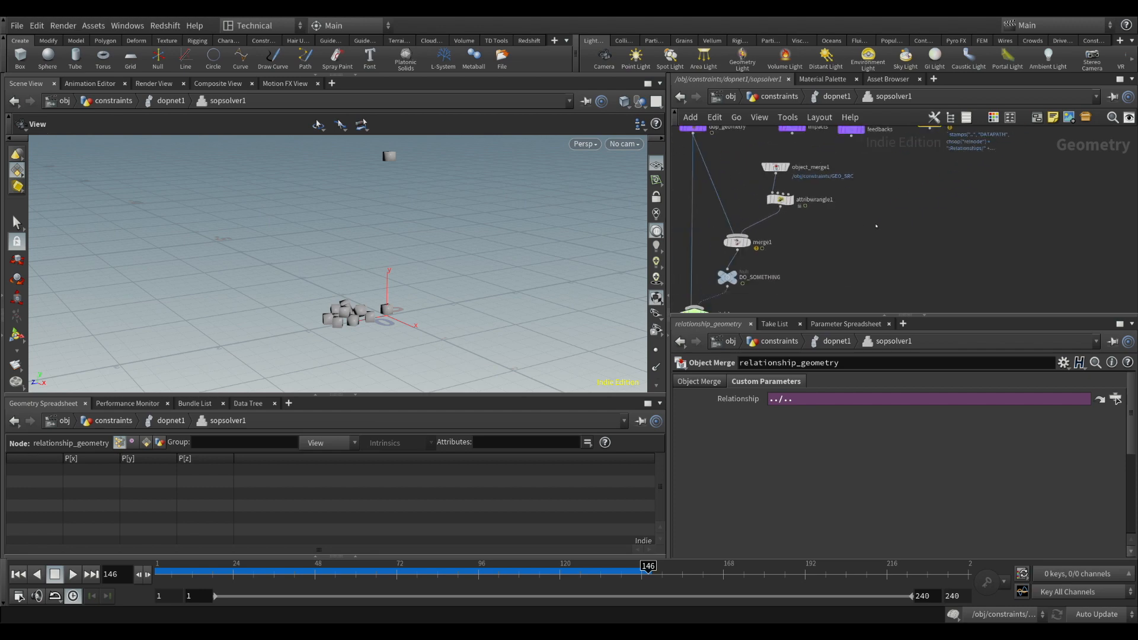
Examine output0 at the end of the sopsolver1 network, review sopsolver1's parameters in dopnet1, and reopen its internal network
middle_drag(877, 257, 876, 191)
drag(701, 252, 766, 280)
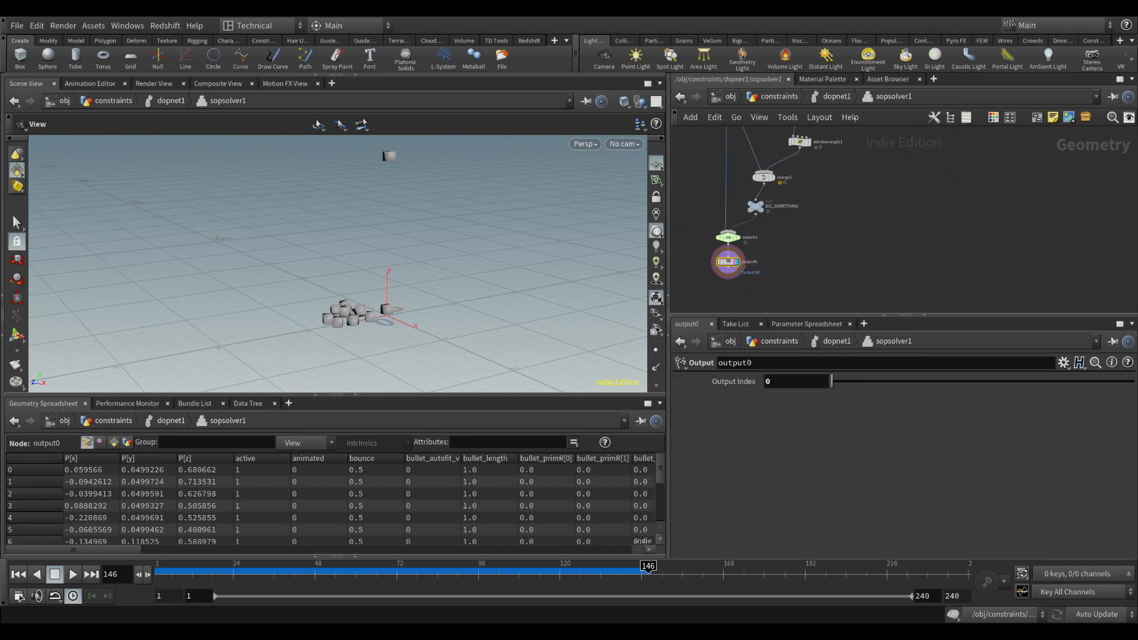
key(u)
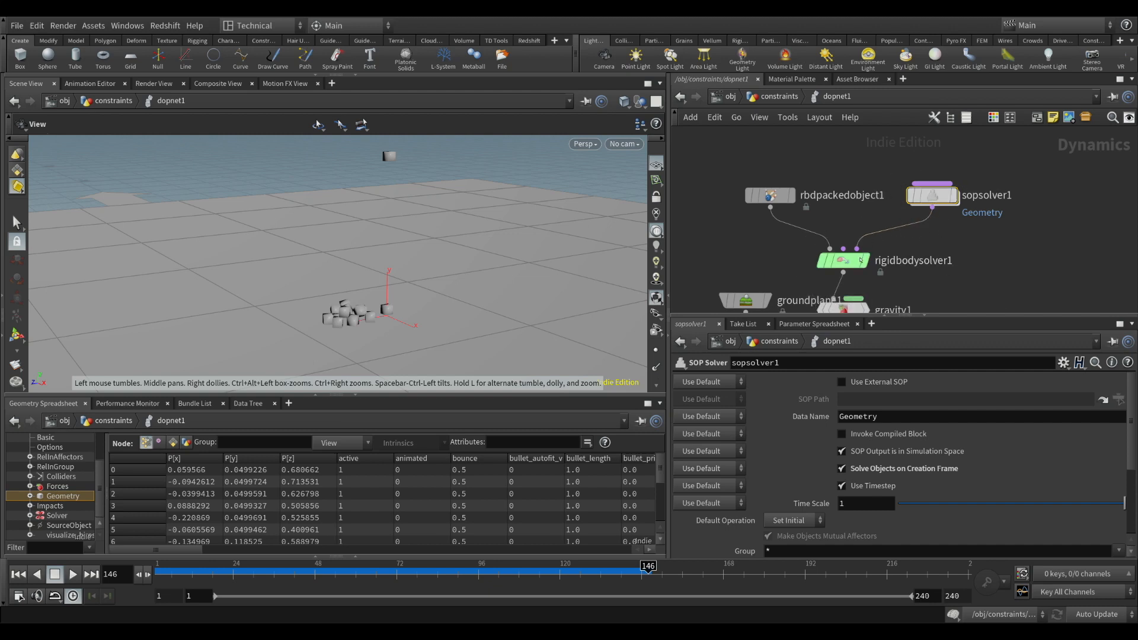
mouse_move(939, 195)
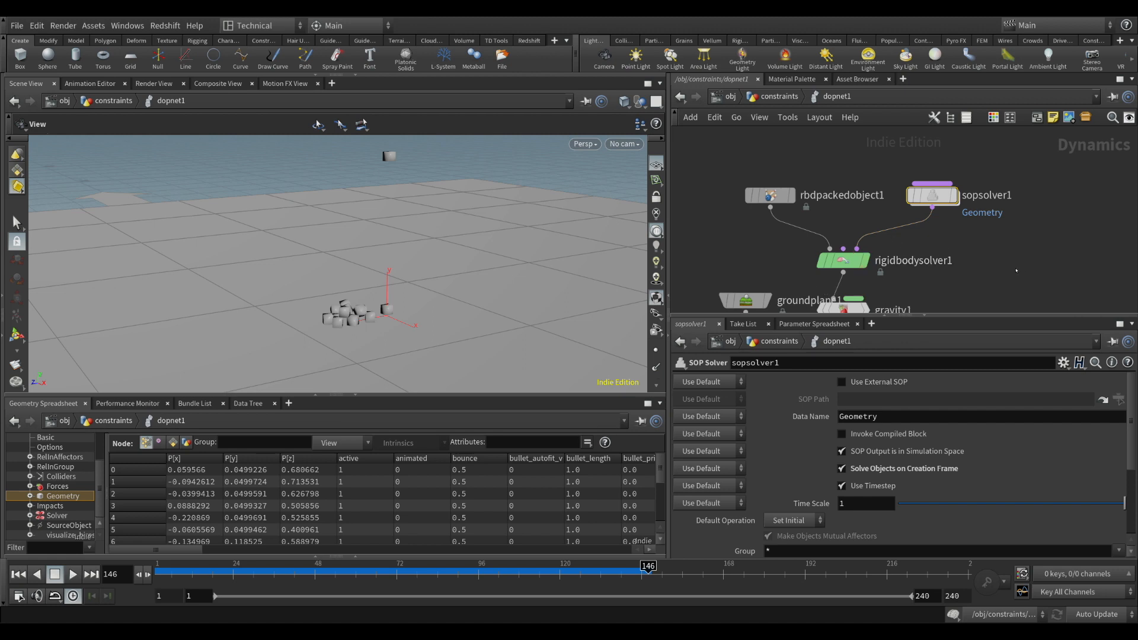
scroll(978, 261, down, 5)
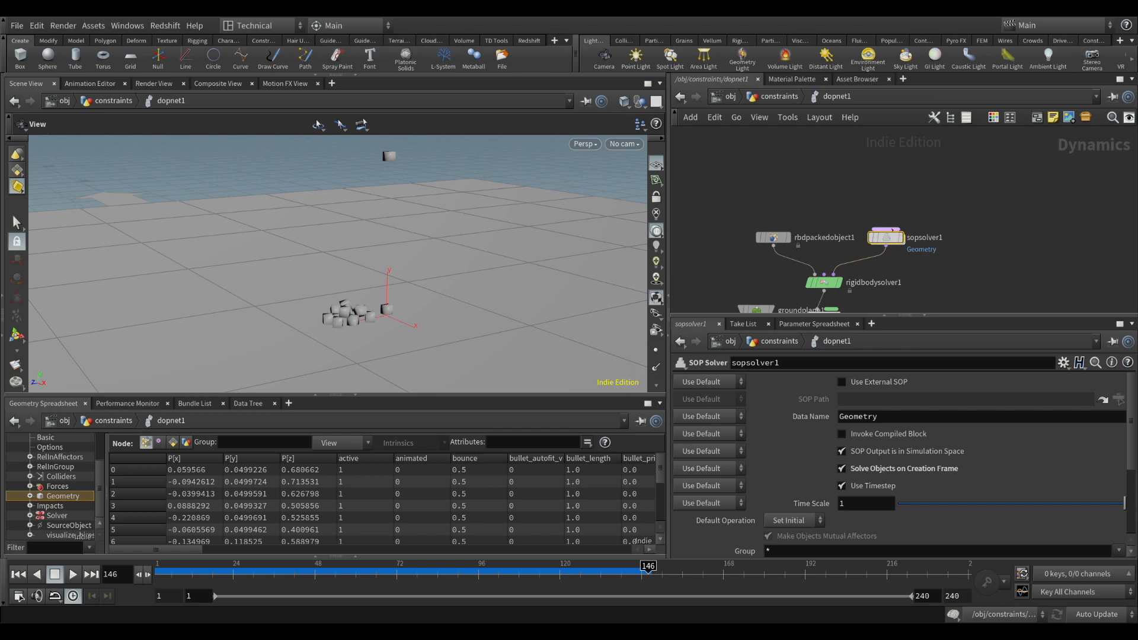
double_click(894, 240)
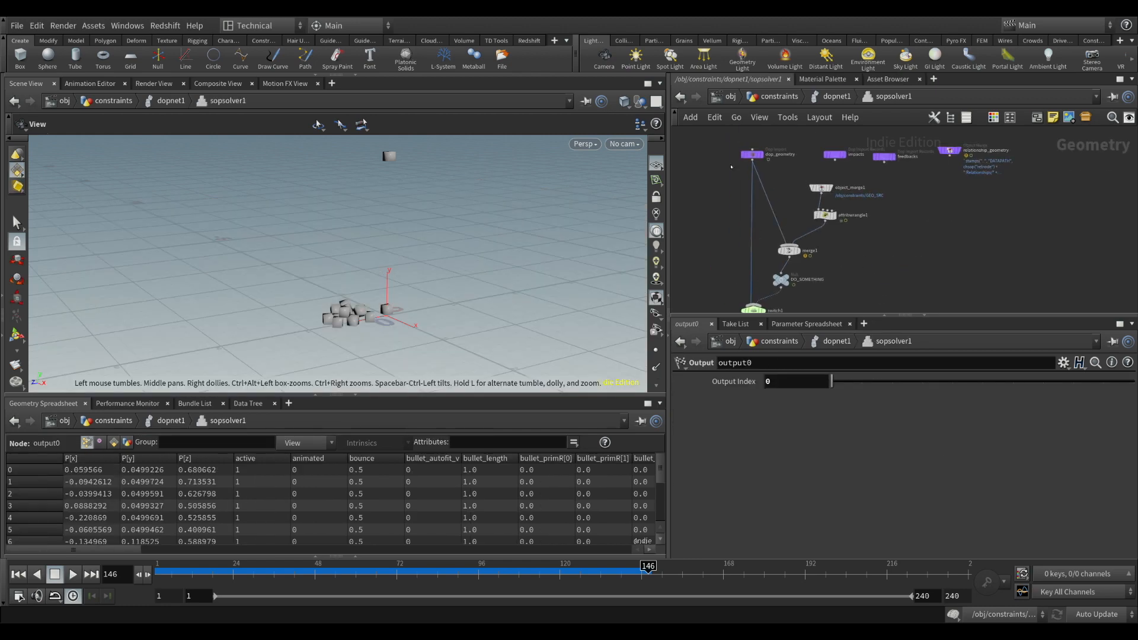
Return to dopnet1 and add a SOP Network node directly above sopsolver1
key(u)
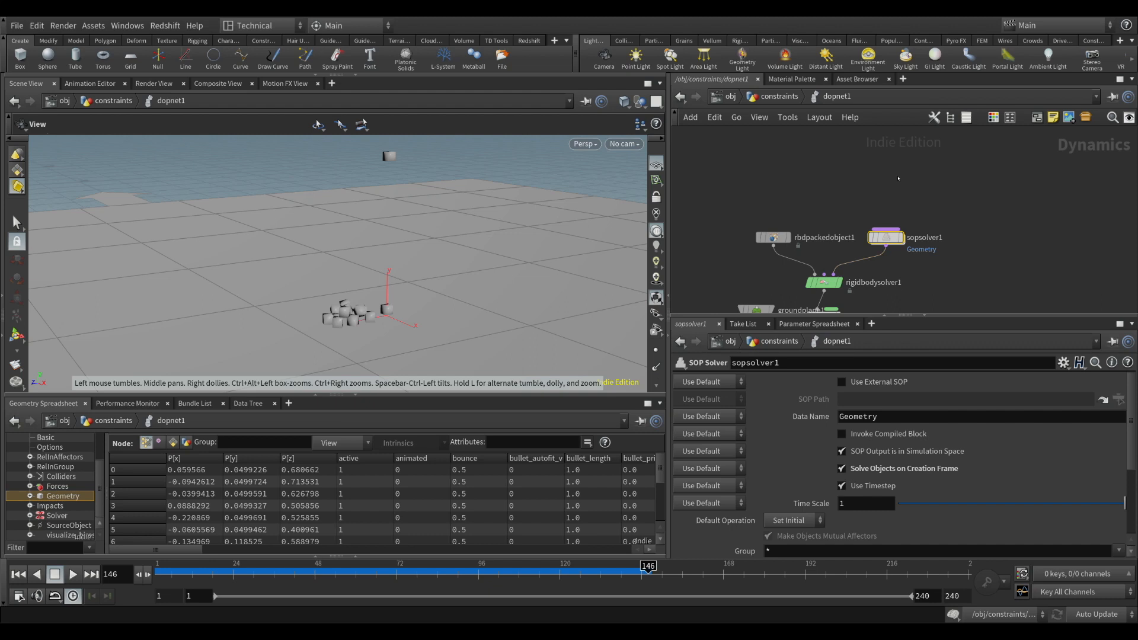
click(898, 178)
drag(898, 177, 888, 187)
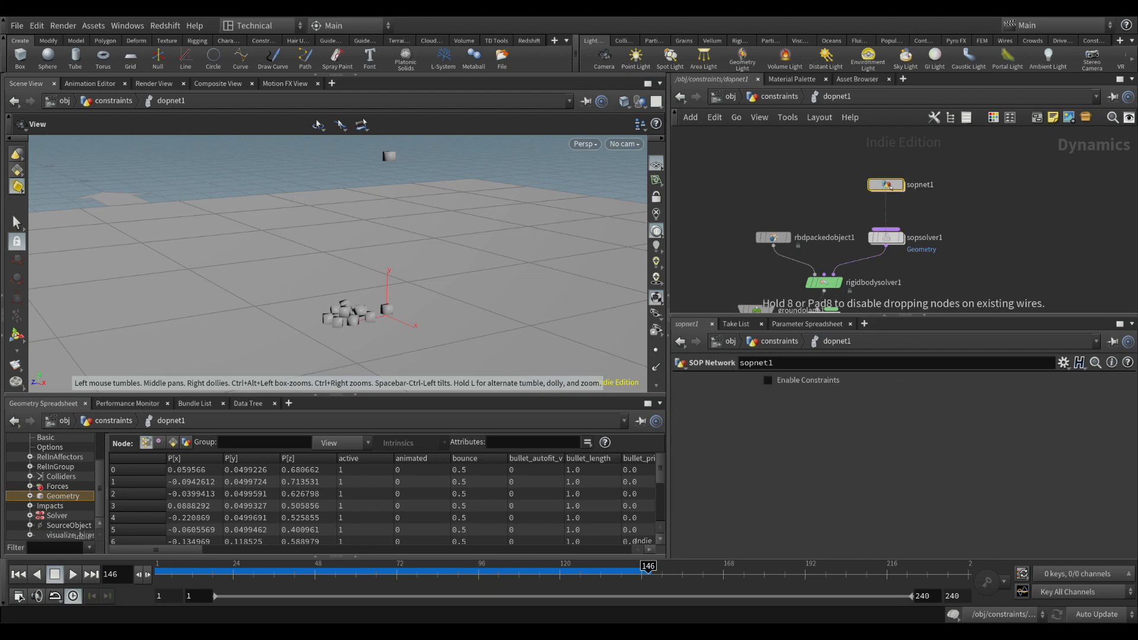
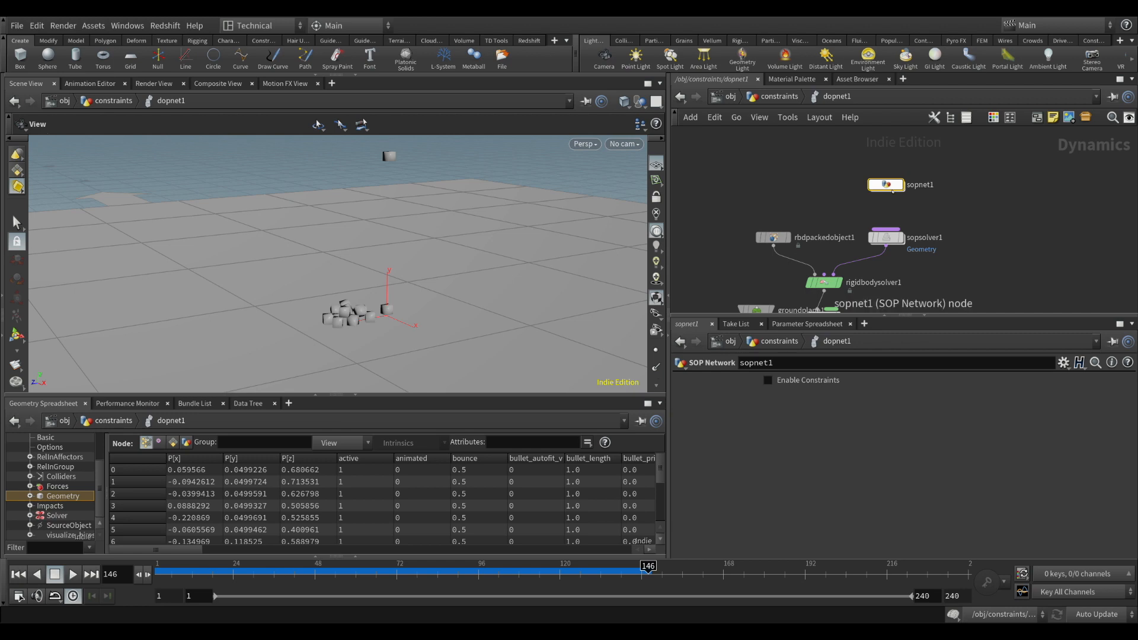
Rename the SOP Network node update_geo_and_constraints and place it closer above sopsolver1
mouse_move(892, 189)
mouse_down()
mouse_move(892, 199)
mouse_move(891, 187)
mouse_up()
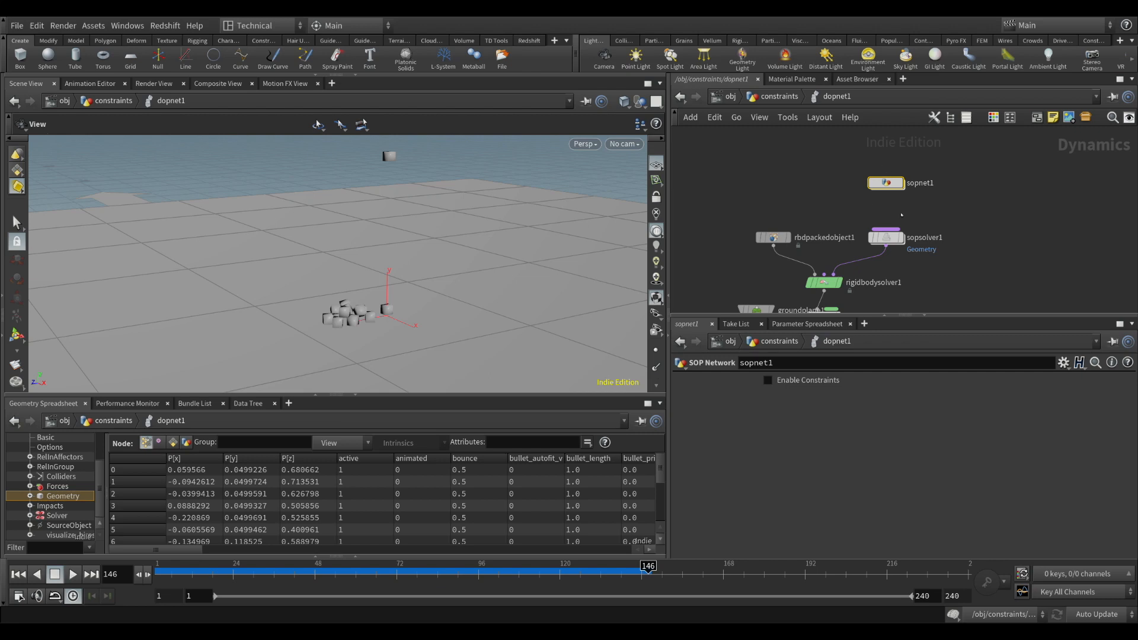
double_click(933, 188)
text(u)
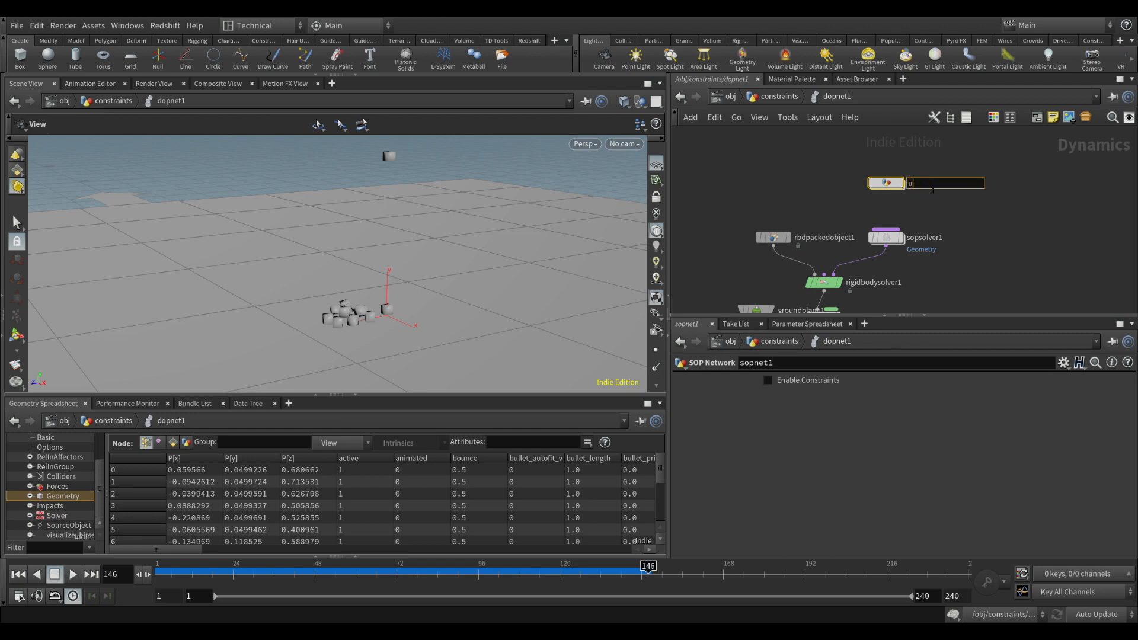
text(pdate_geo_and_constraints)
key(Return)
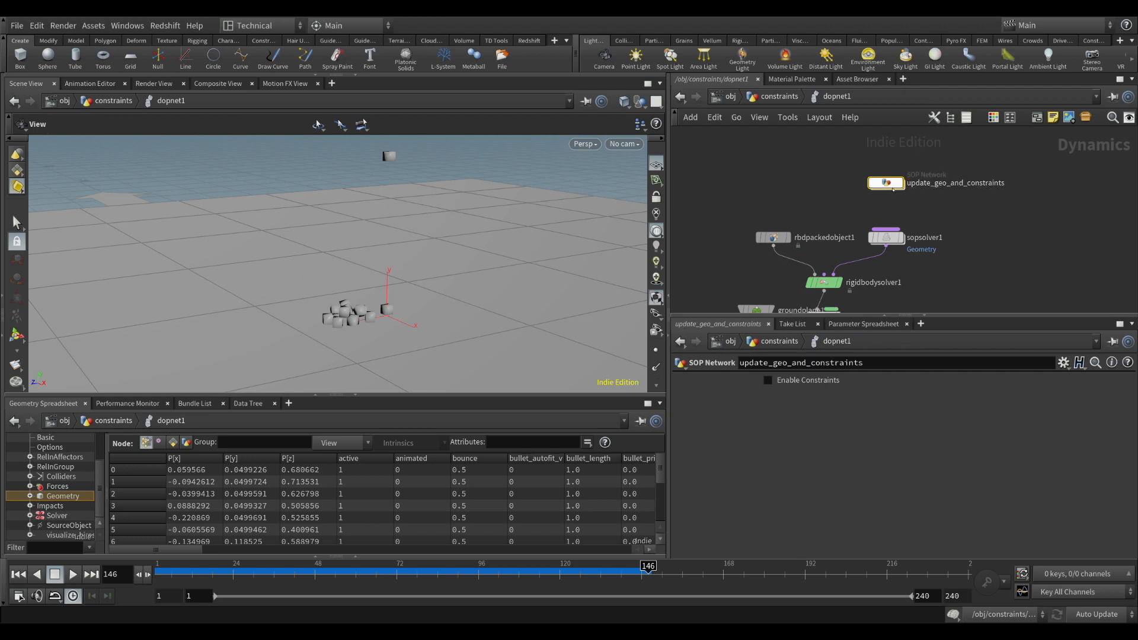
drag(893, 186, 893, 203)
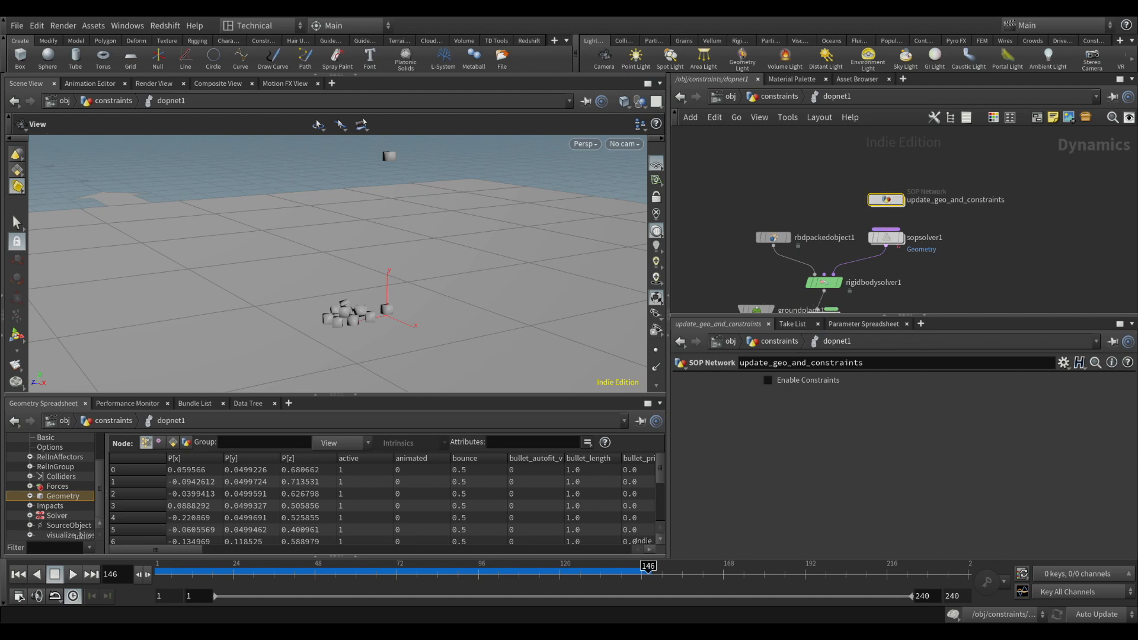
Add an Object Merge node inside the update_geo_and_constraints network
click(886, 237)
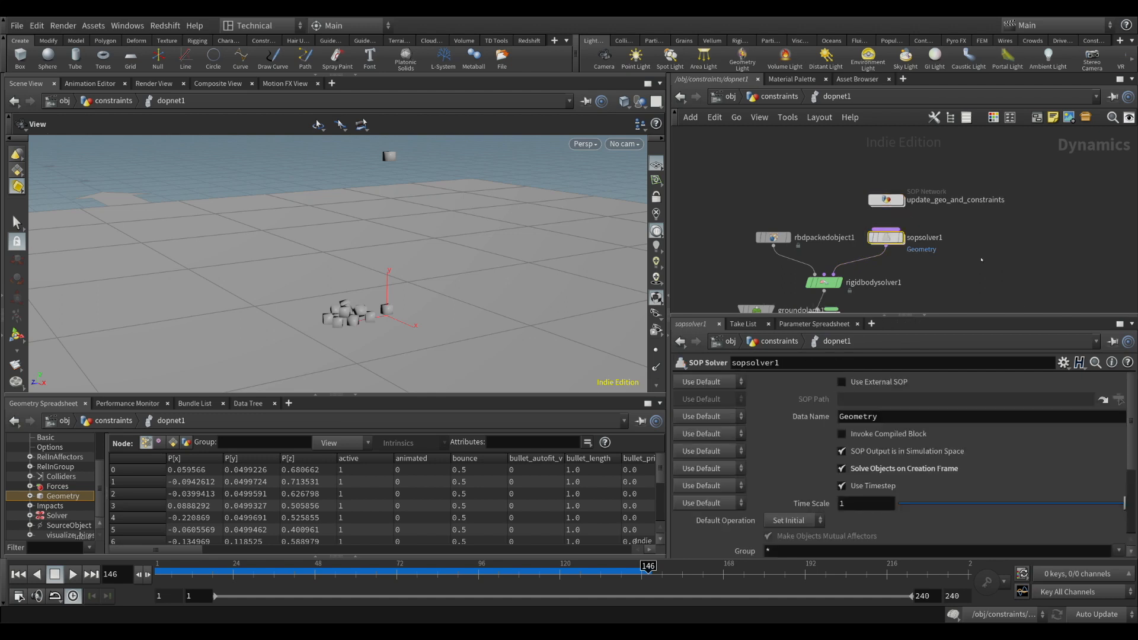
double_click(888, 200)
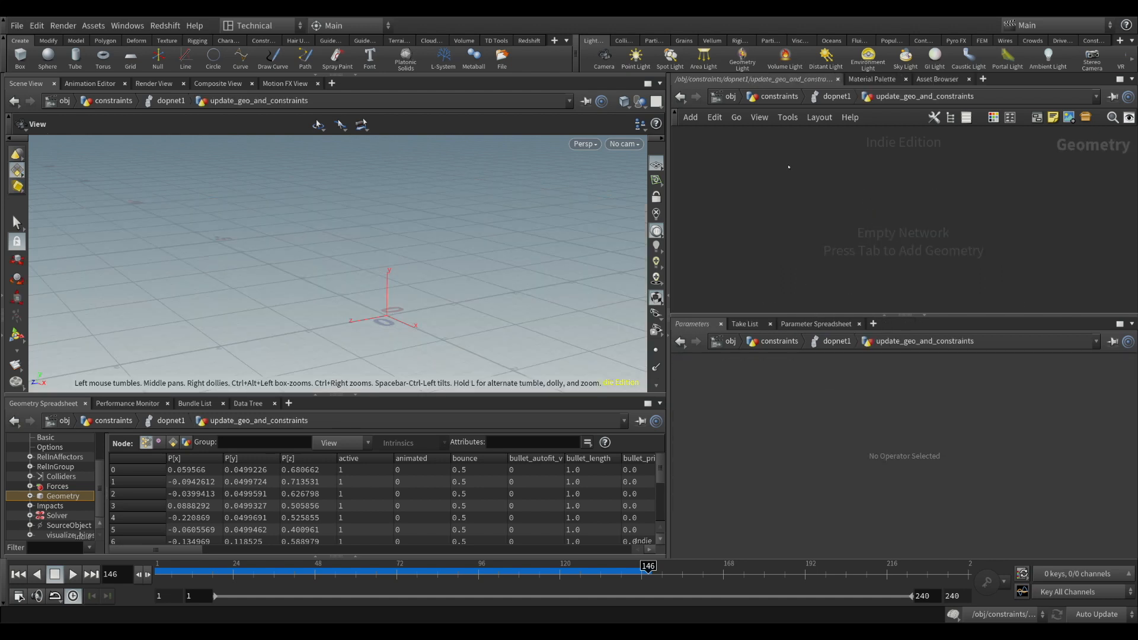
click(780, 161)
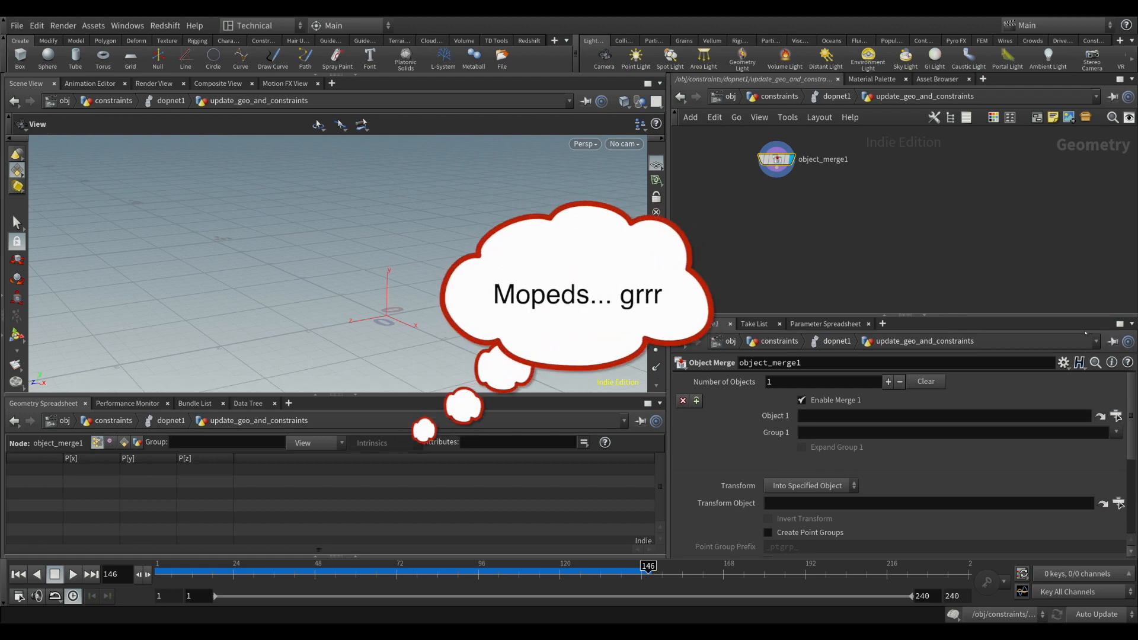
Set object_merge1's Object 1 path to "../../rbdpackedobject1/Geometry", including the quotation marks
click(825, 418)
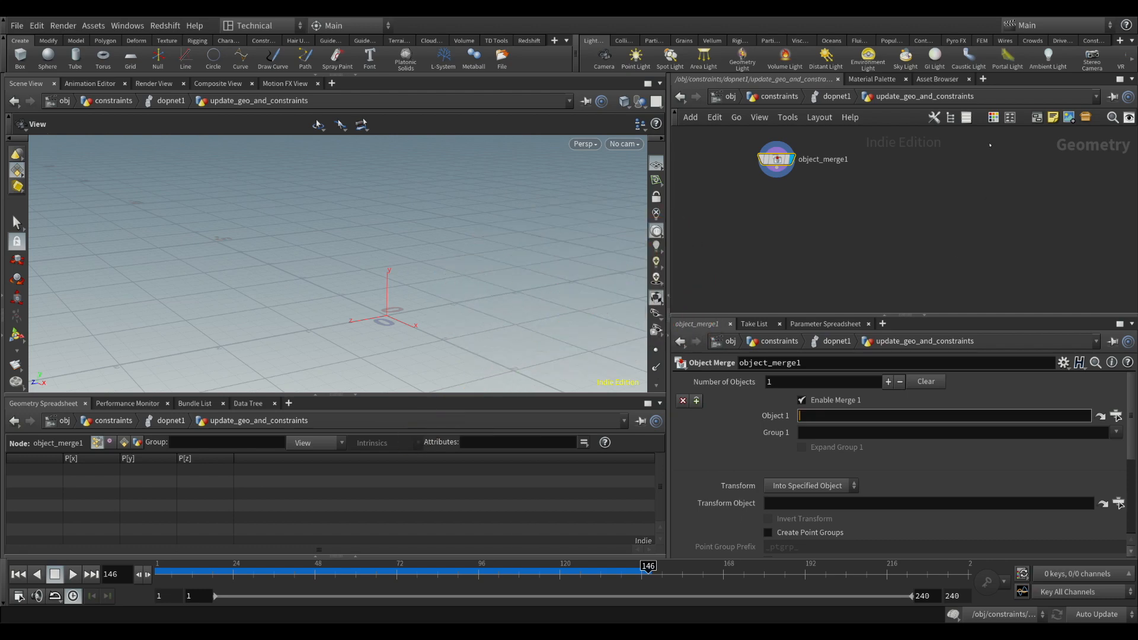
text("../../rbd)
key(Tab)
text(Geometry")
key(Return)
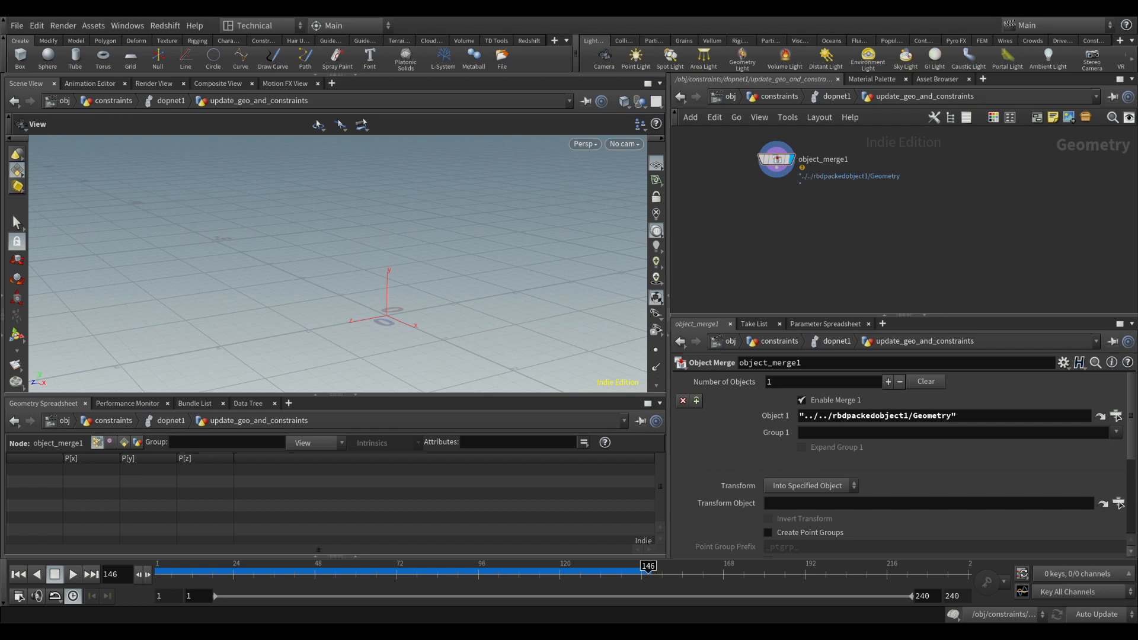
Change the Object 1 path to the absolute DOP data path "/obj/constraints/dopnet1:rbdpackedobject1/Geometry", with a colon after dopnet1
click(834, 416)
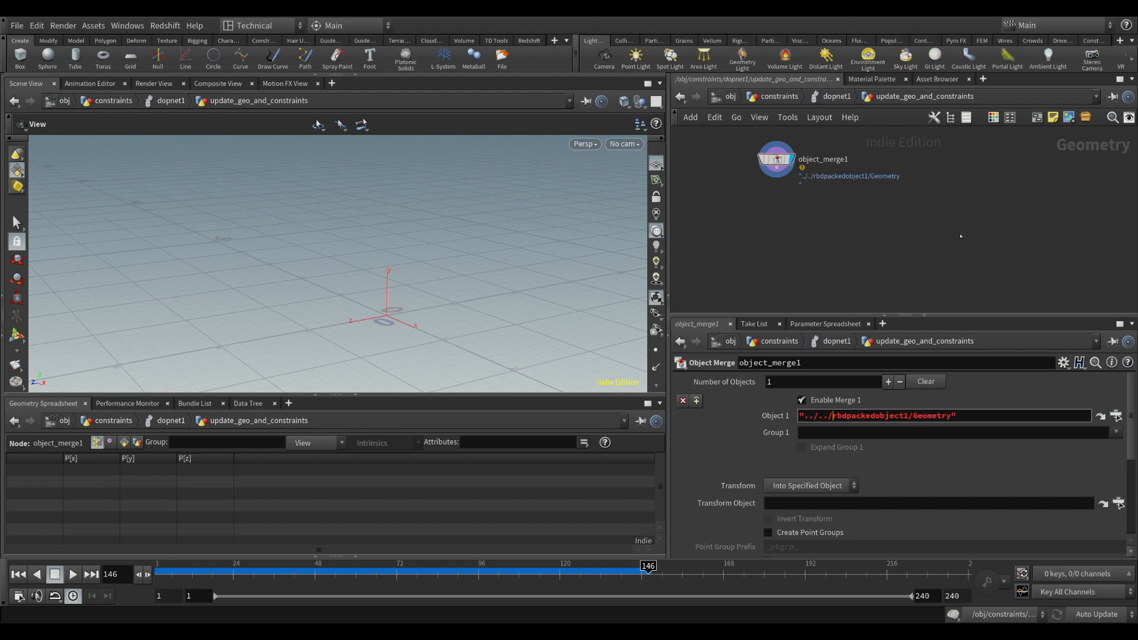
key(BackSpace)
text(:)
drag(829, 417, 805, 418)
text(/obj/constraints/)
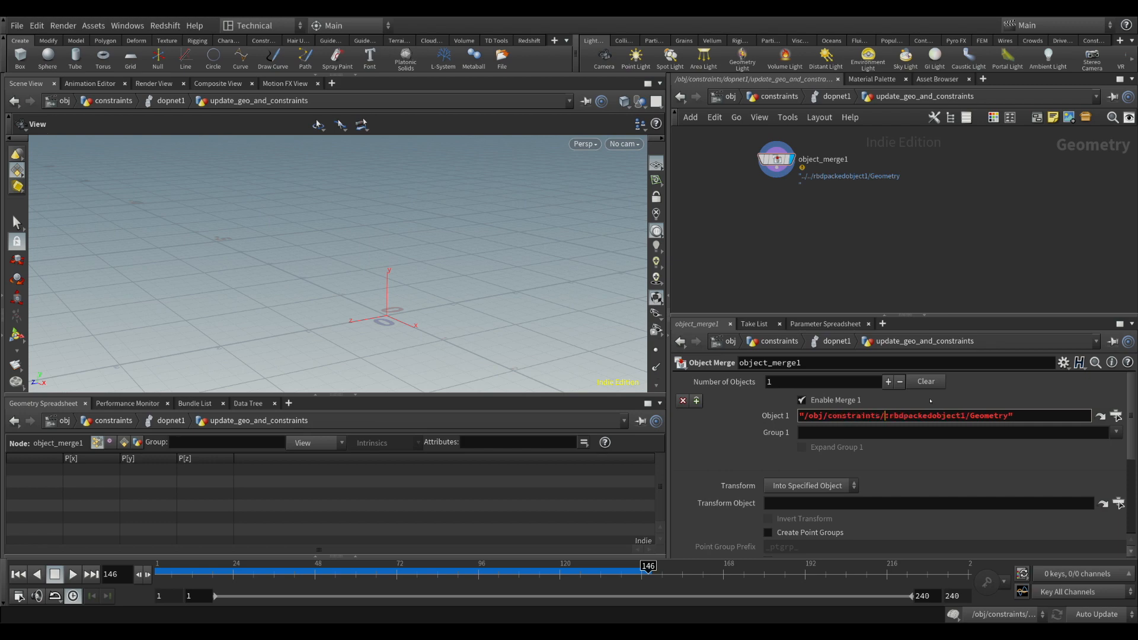
text(dopnet1/)
key(BackSpace)
key(Return)
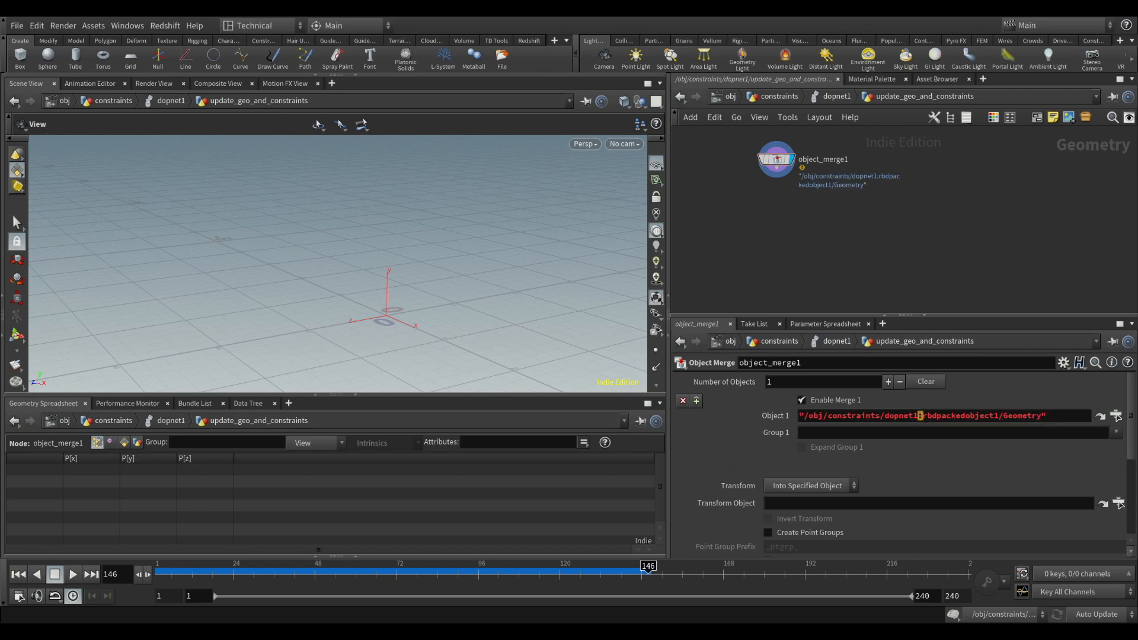
click(935, 415)
drag(923, 416, 1013, 417)
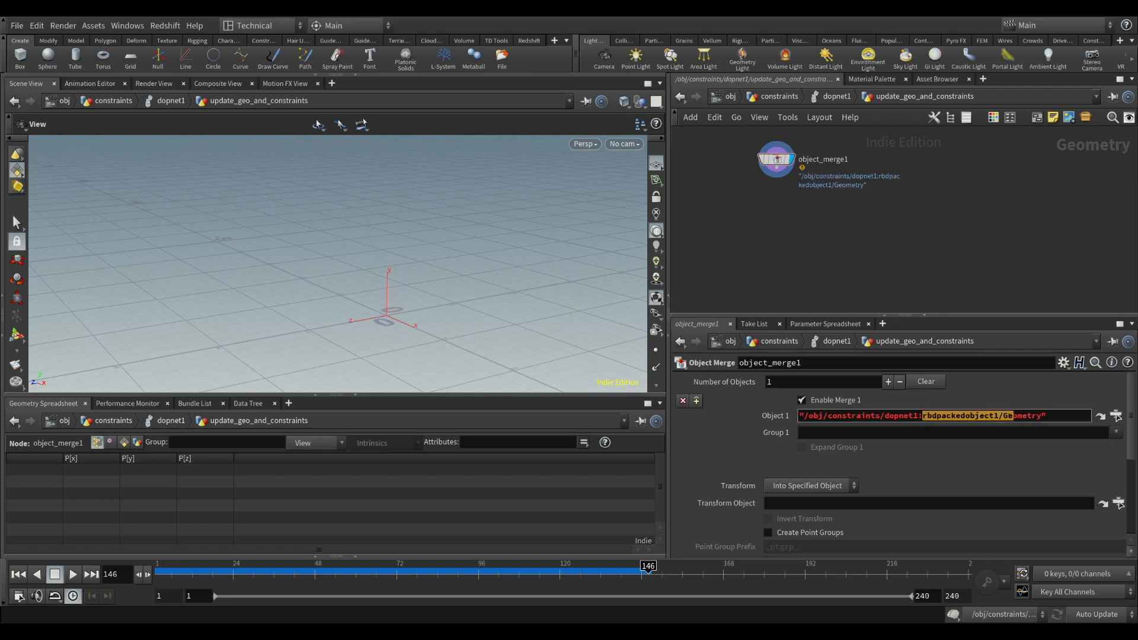
mouse_move(765, 160)
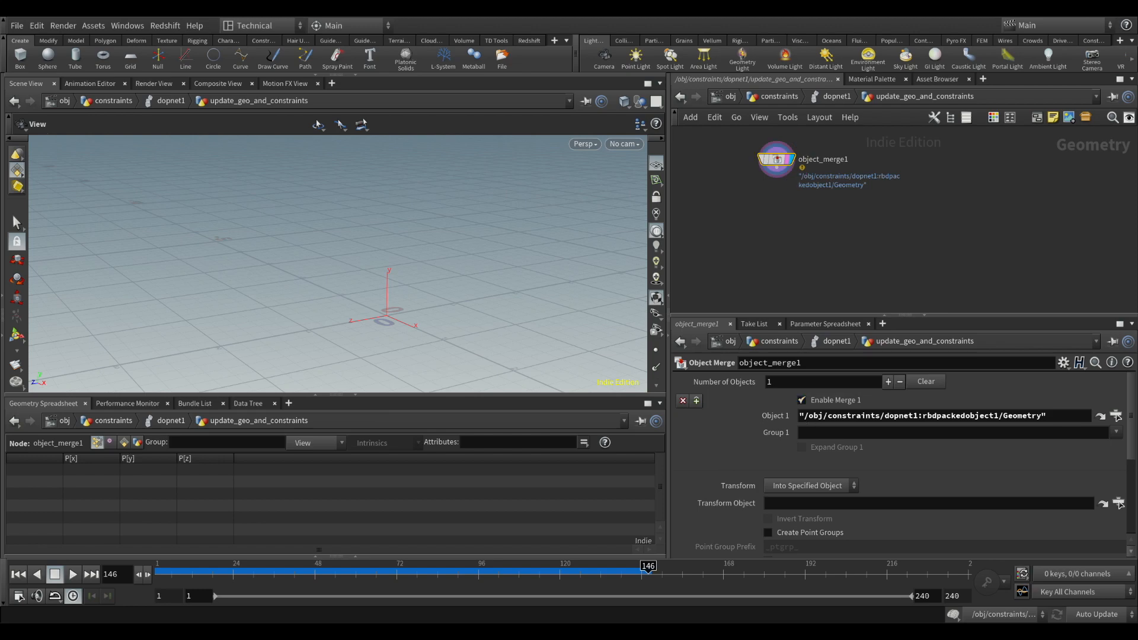
Remove the quotation marks so Object 1 reads /obj/constraints/dopnet1:rbdpackedobject1/Geometry
click(807, 417)
key(BackSpace)
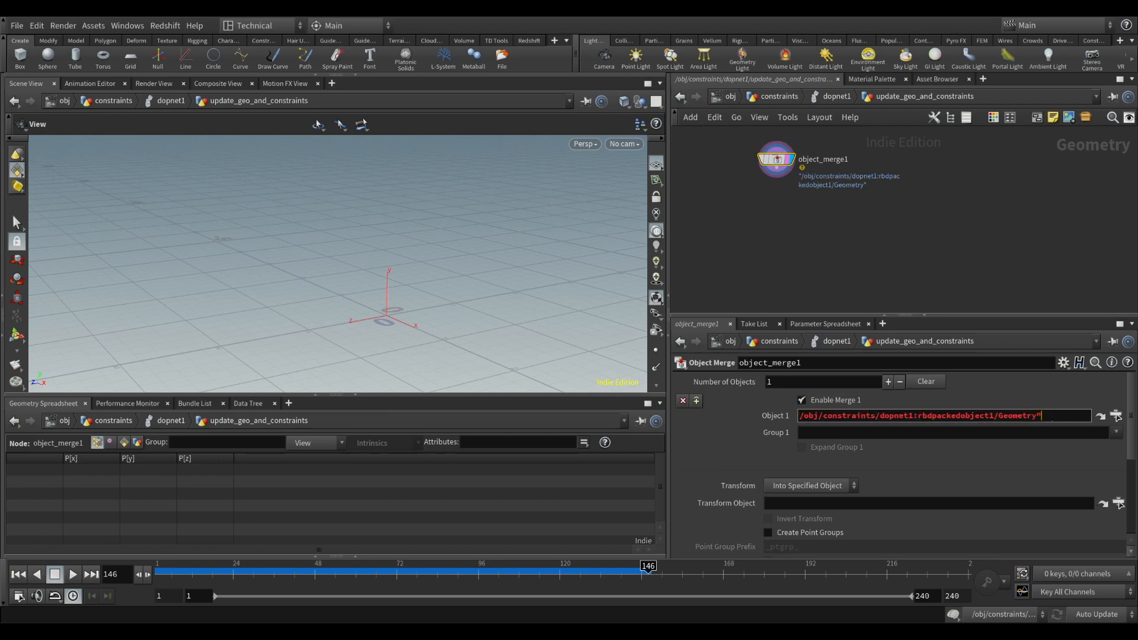
key(BackSpace)
key(Return)
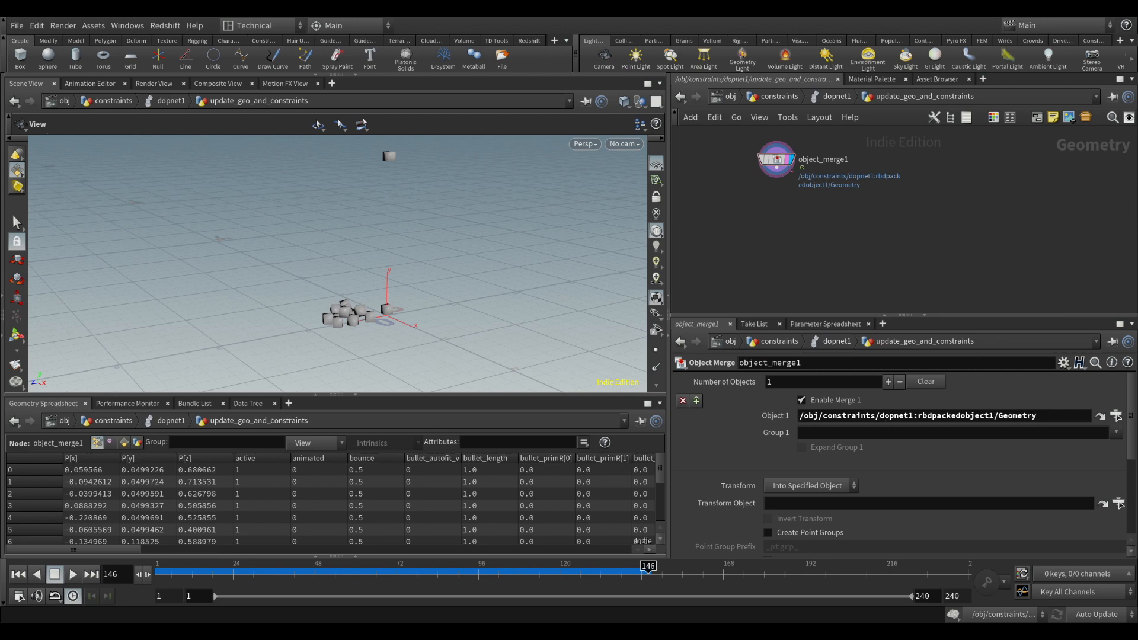
Try a slash instead of the colon after dopnet1 in the Object 1 path, restore the colon, and view the merged boxes
click(920, 416)
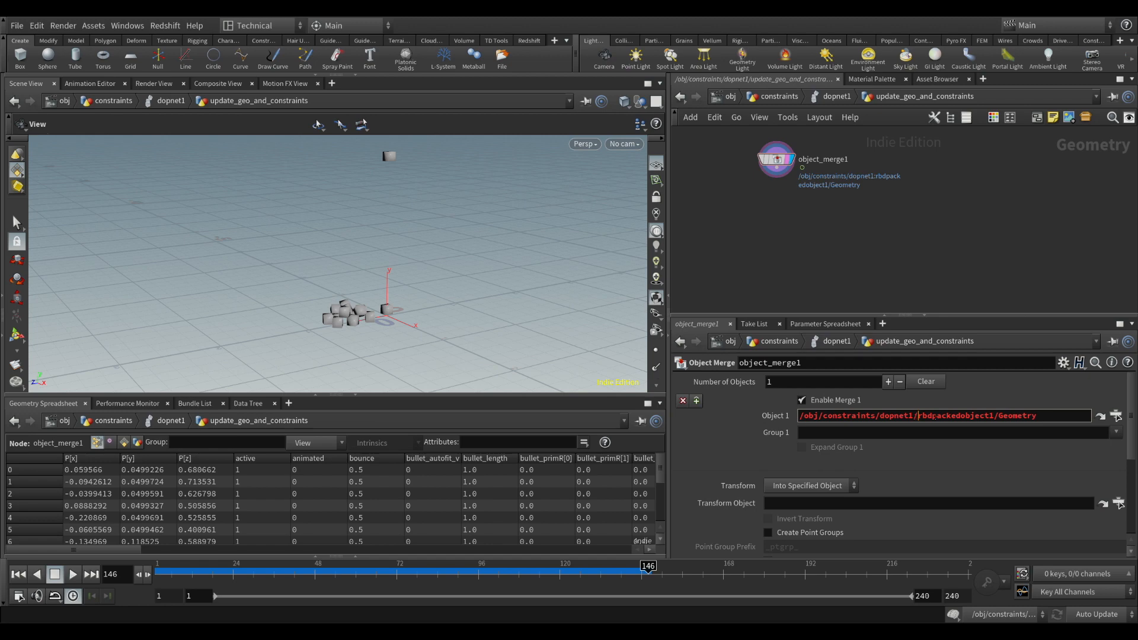
key(Return)
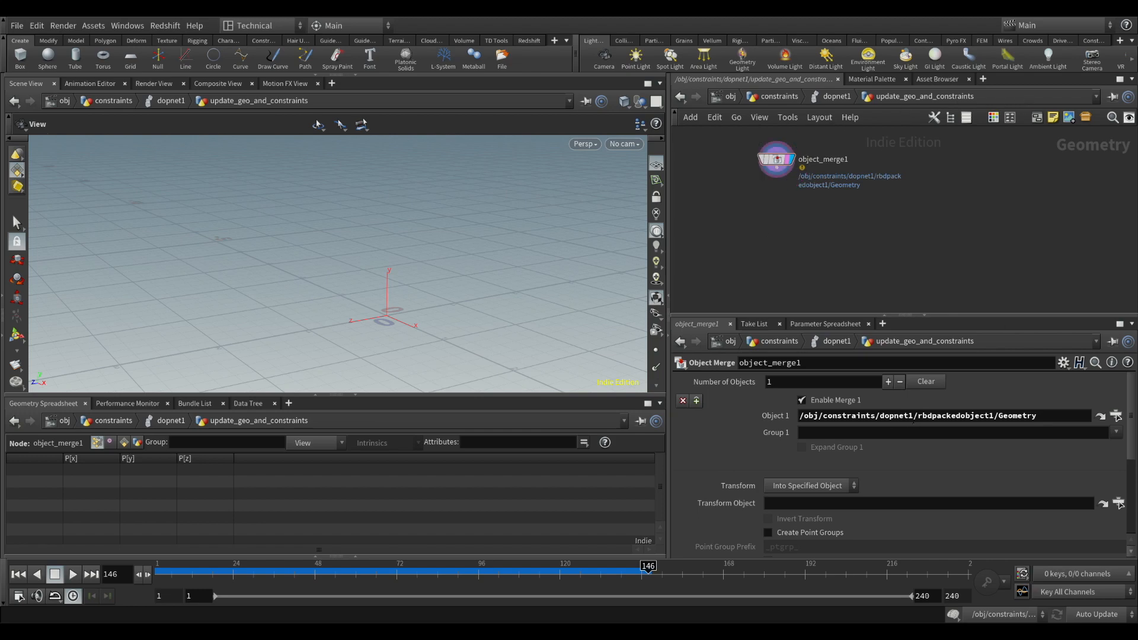
click(918, 417)
key(BackSpace)
text(:)
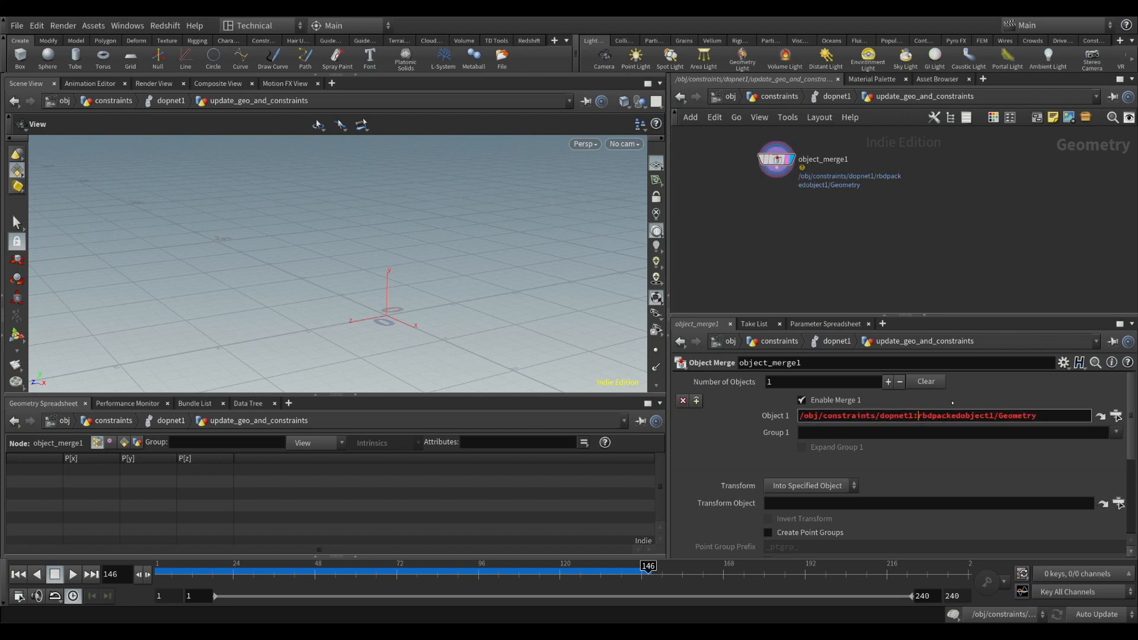
key(Return)
drag(367, 309, 338, 306)
right_drag(337, 306, 331, 291)
mouse_move(331, 292)
mouse_down()
mouse_move(320, 299)
mouse_move(307, 201)
mouse_move(339, 313)
mouse_up()
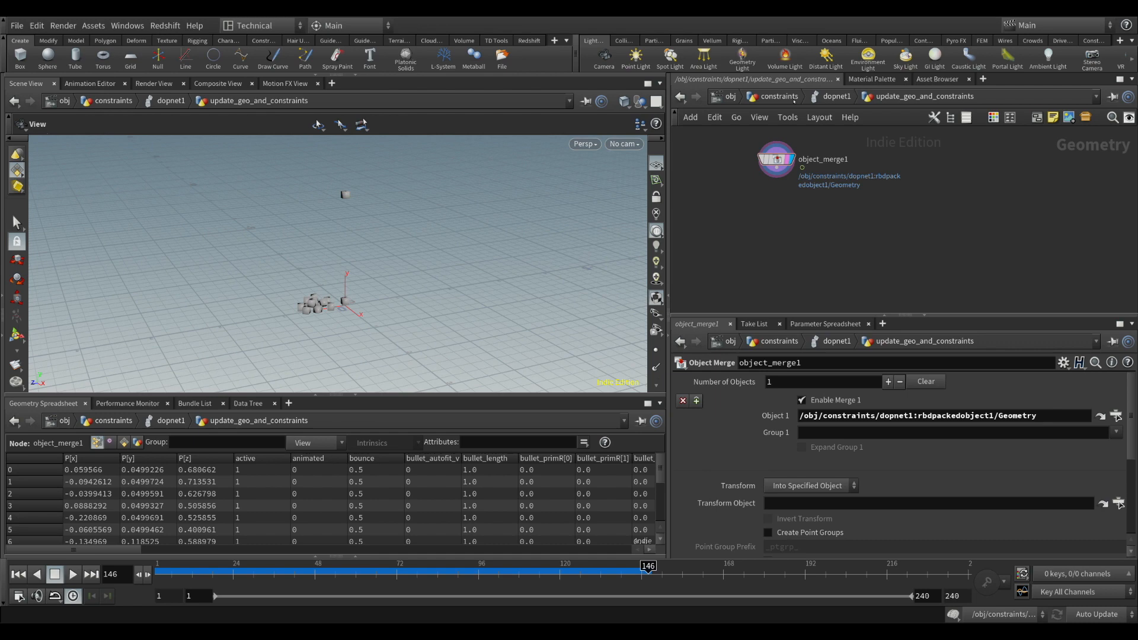
Copy sopsolver1's six spawn nodes, from the object merge down to output0, and paste them into update_geo_and_constraints
click(836, 96)
double_click(871, 240)
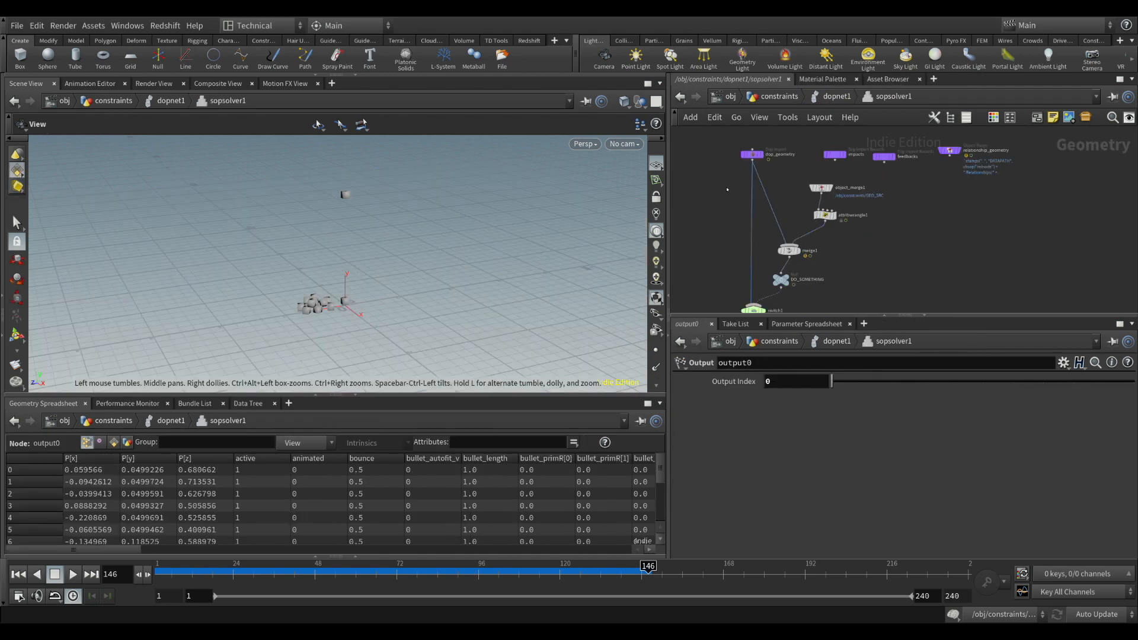
drag(716, 143, 840, 274)
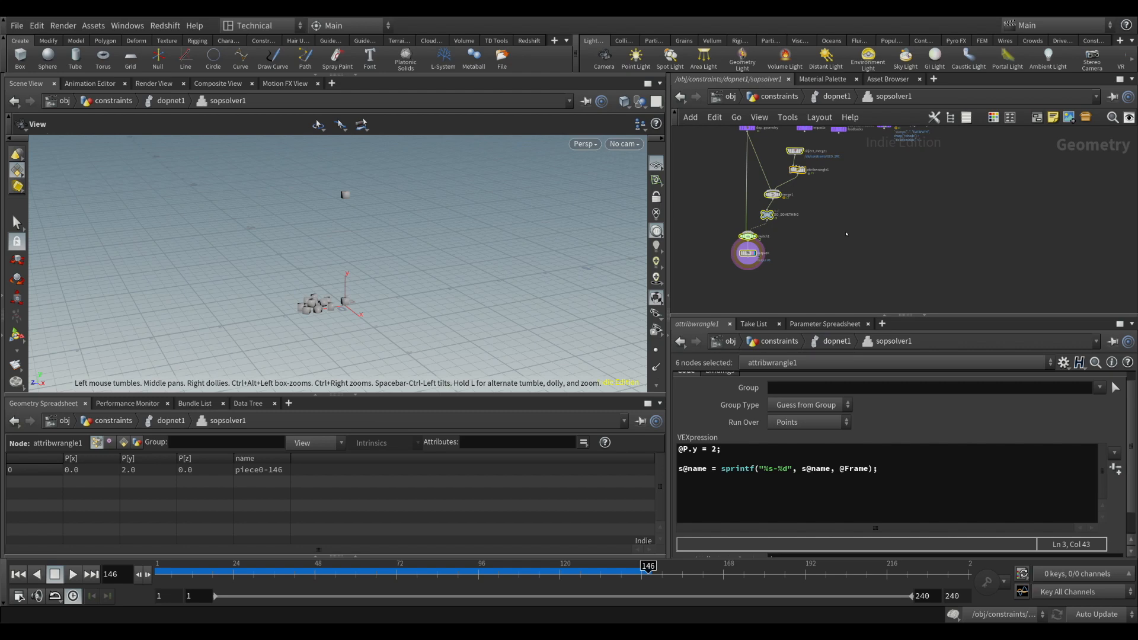
key(ctrl+c)
key(u)
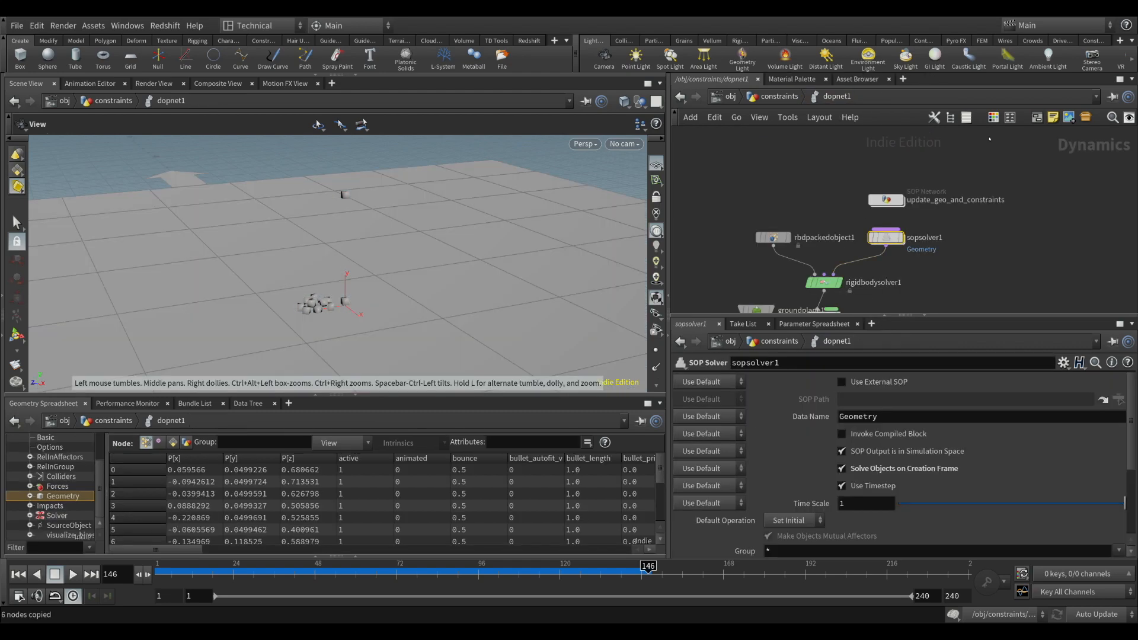
double_click(886, 200)
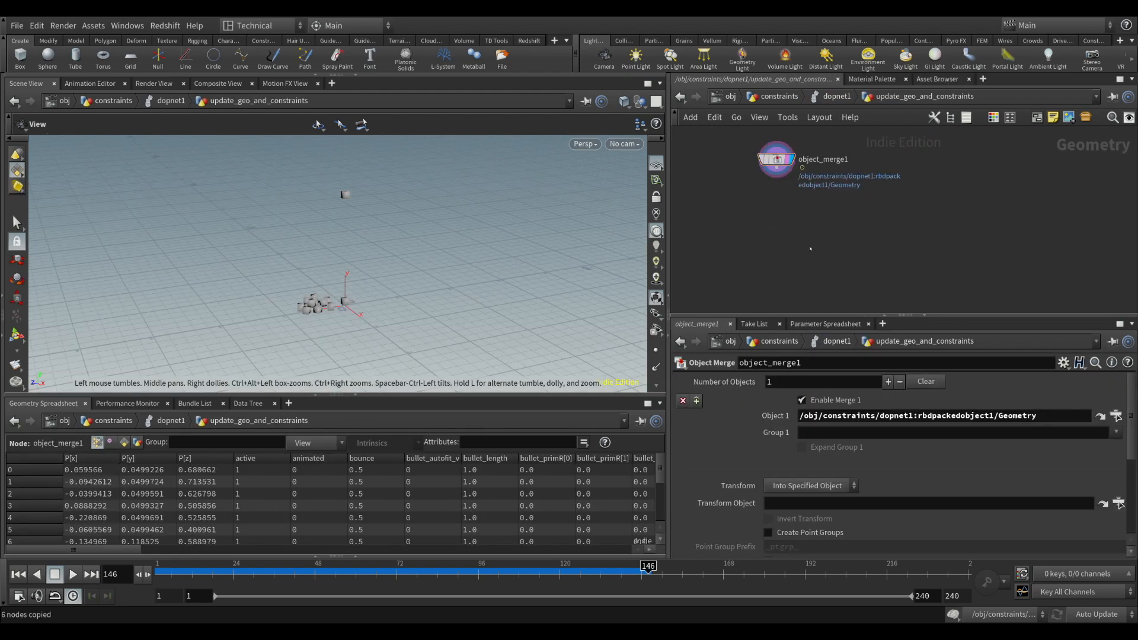
key(ctrl+v)
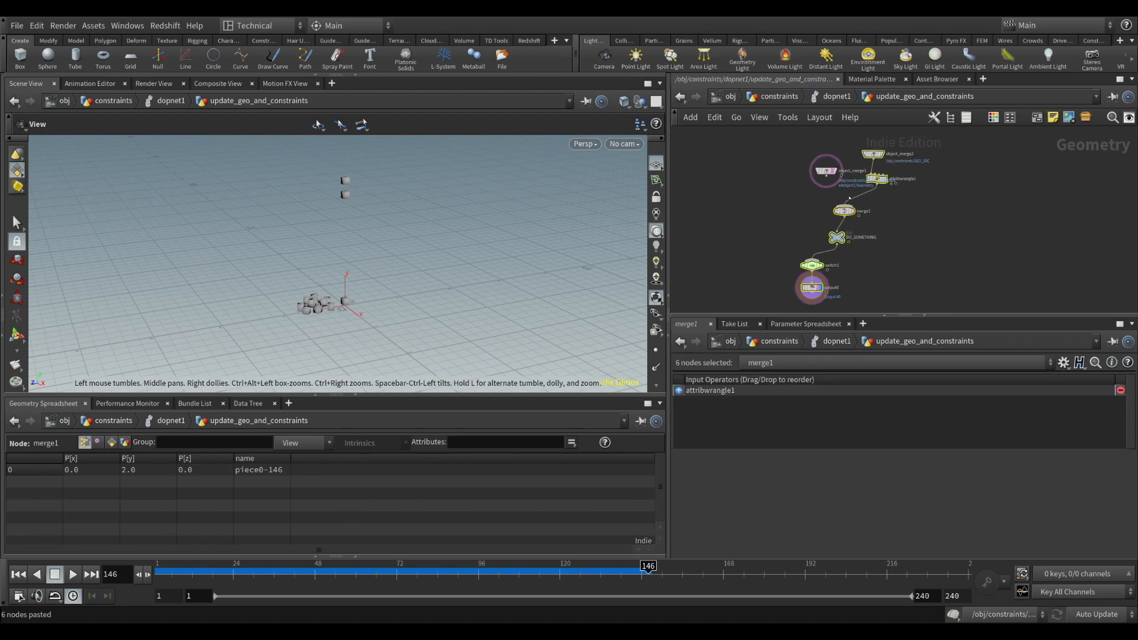
Connect object_merge1 to both switch1 and merge1, and move it to the first input of merge1
drag(830, 179, 805, 258)
click(795, 196)
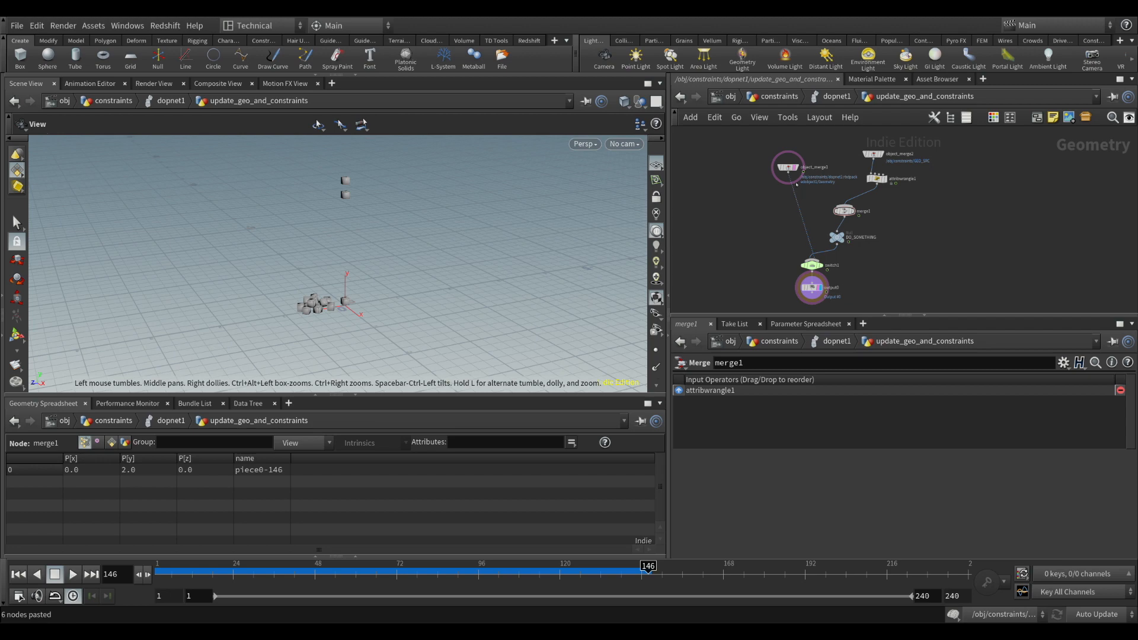
drag(789, 173, 844, 205)
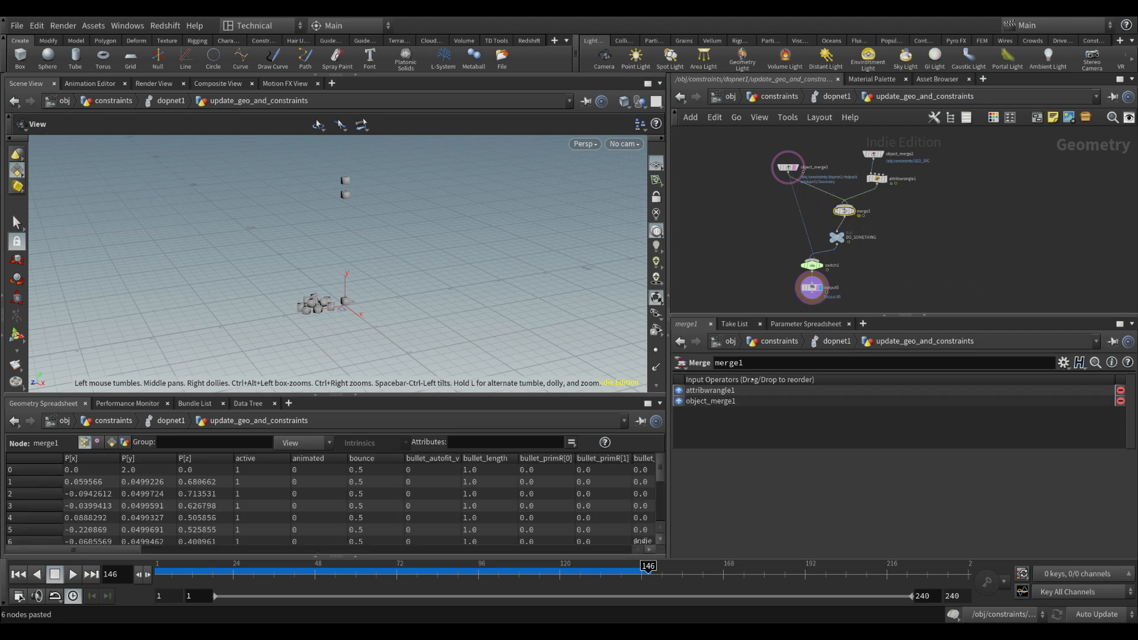
click(679, 405)
Reorder switch1's inputs so object_merge1 comes first and DO_SOMETHING second
middle_drag(762, 276, 766, 222)
drag(786, 198, 855, 222)
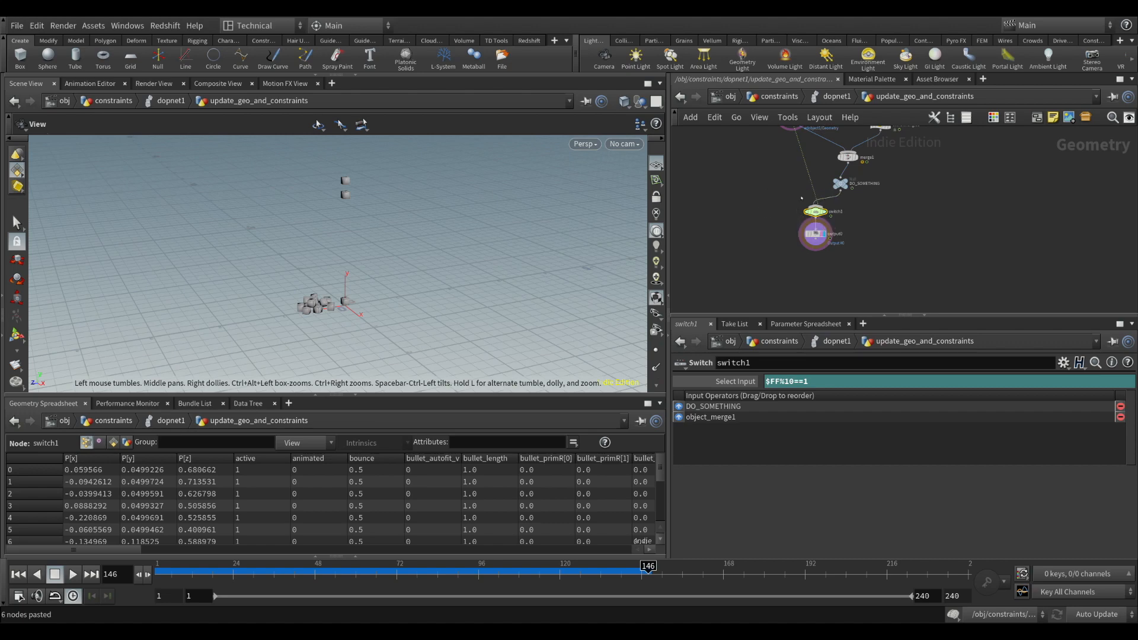
scroll(901, 213, up, 2)
scroll(808, 230, up, 1)
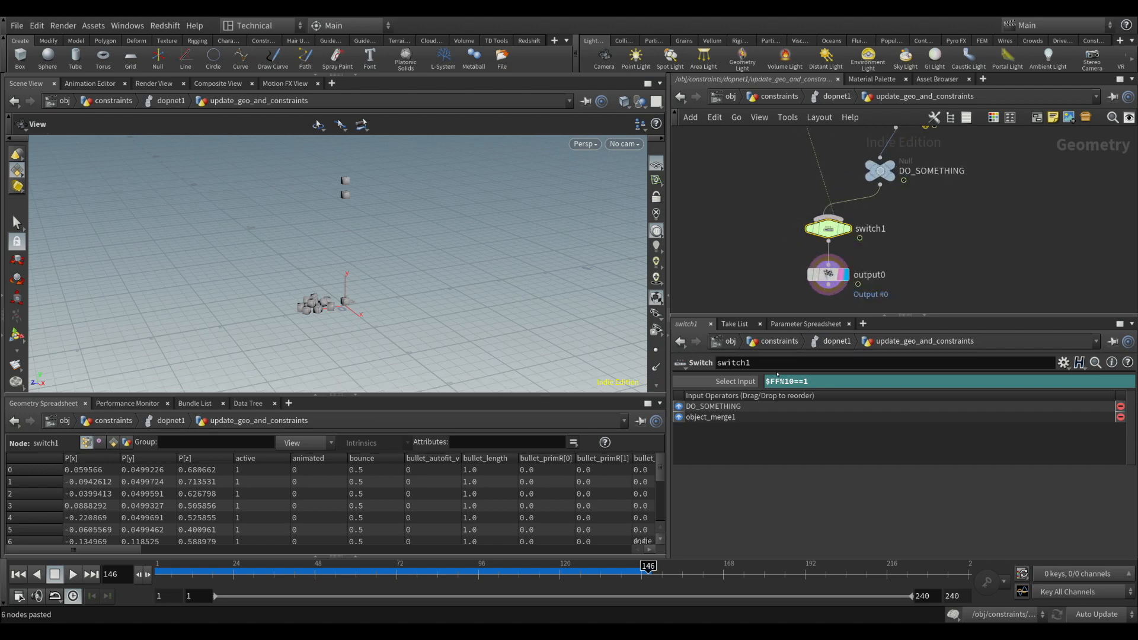
middle_drag(834, 232, 806, 257)
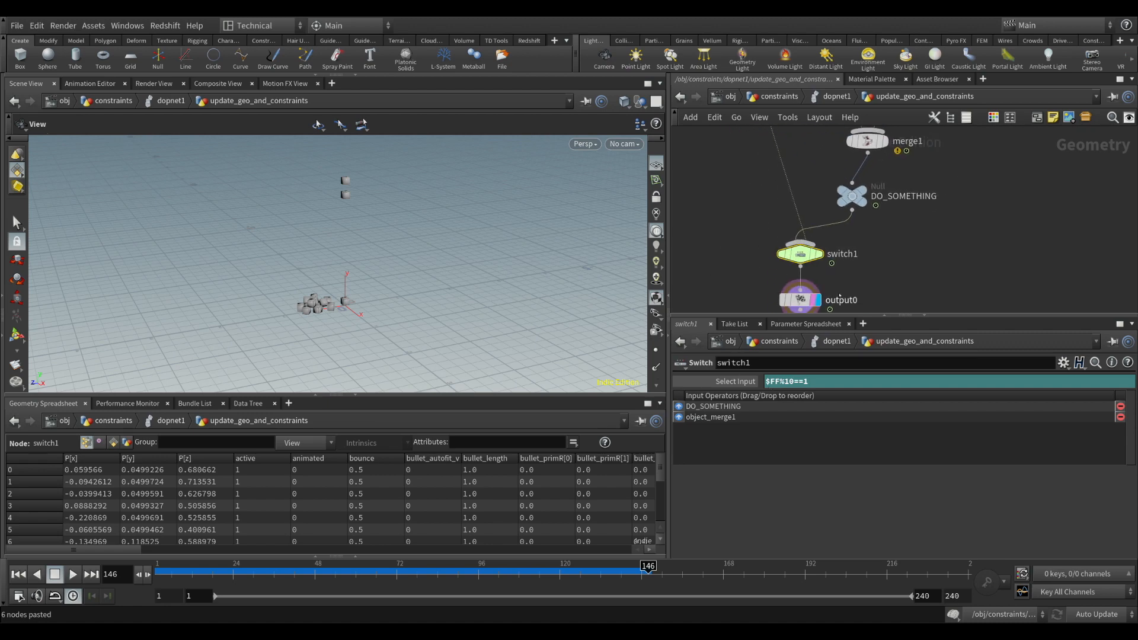
drag(711, 407, 685, 418)
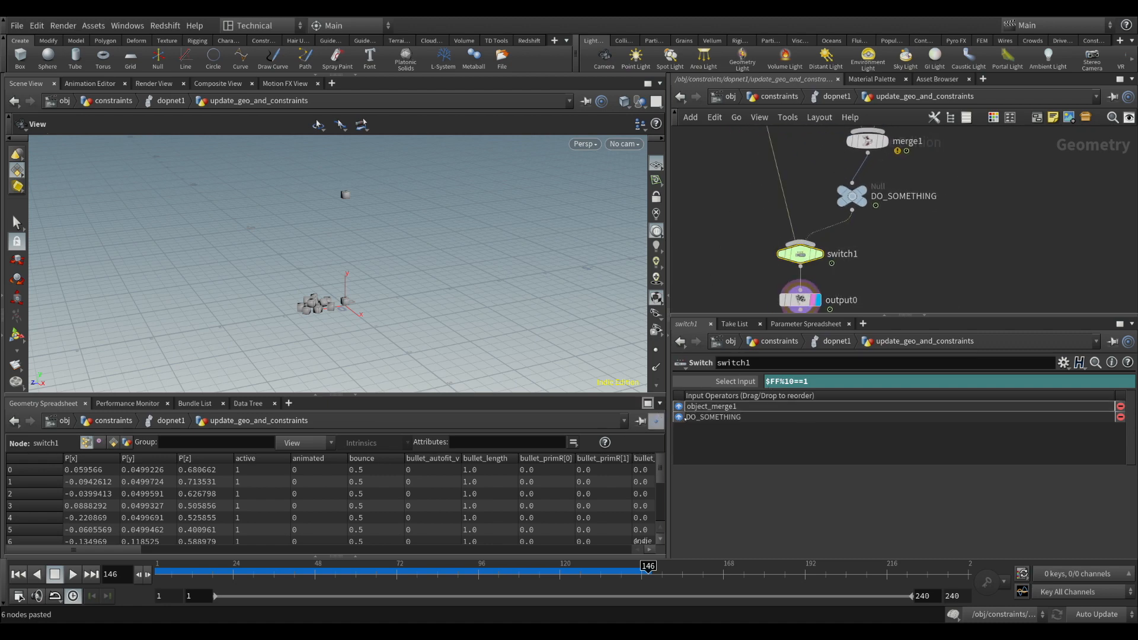
mouse_move(821, 229)
middle_down()
mouse_move(805, 326)
mouse_move(812, 220)
middle_up()
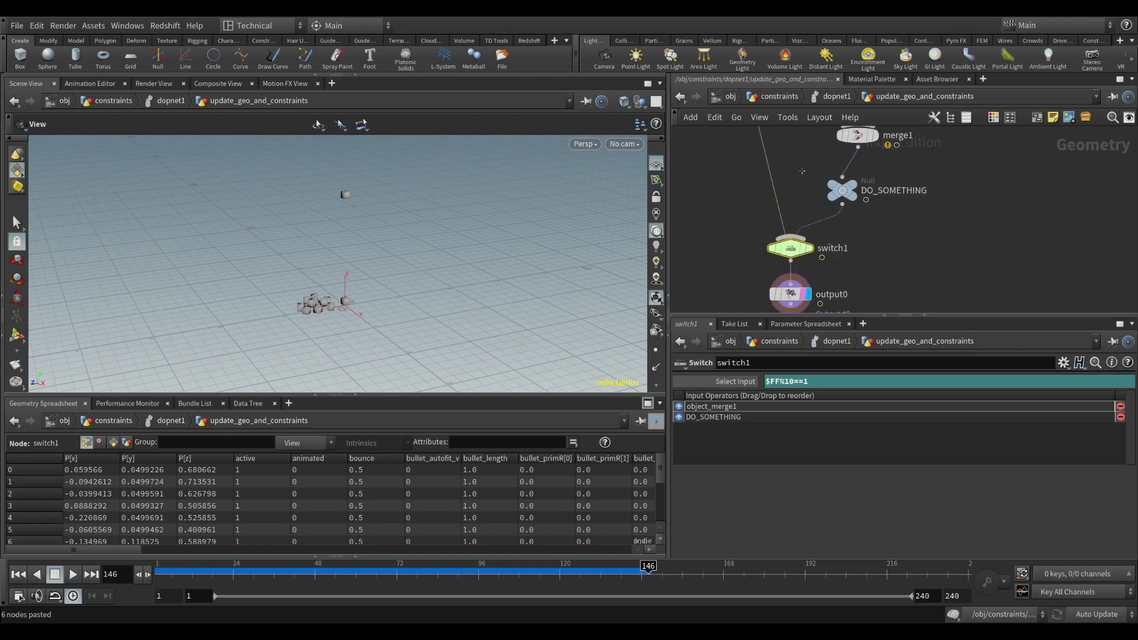
Check output0 in update_geo_and_constraints, review the network inside sopsolver1, and return to dopnet1 with sopsolver1's parameters shown
click(807, 297)
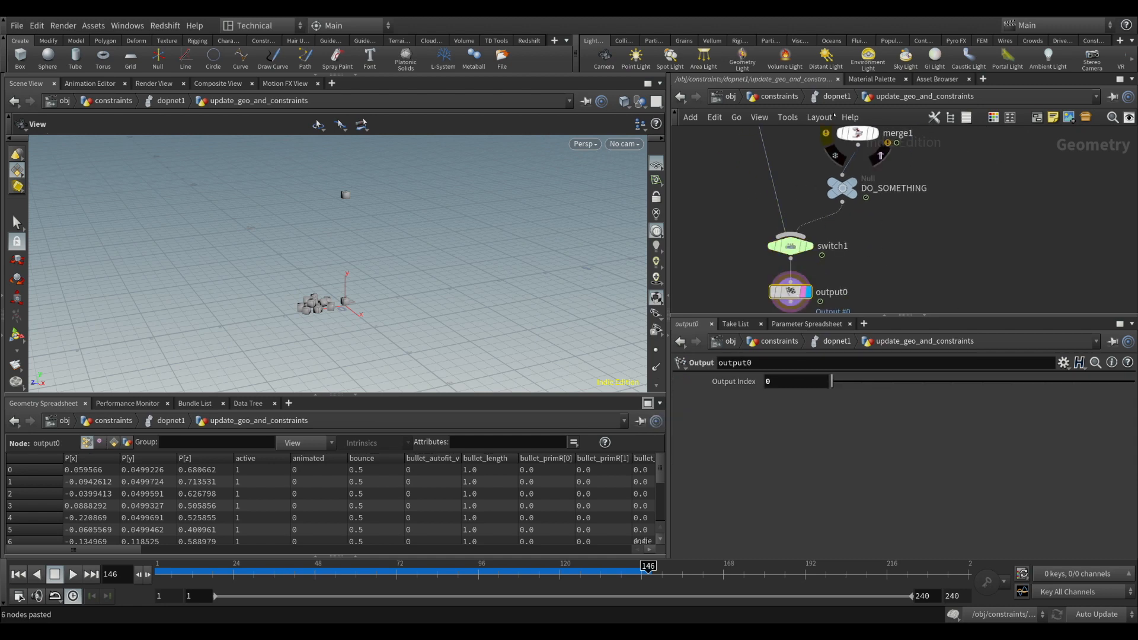
click(835, 96)
double_click(891, 240)
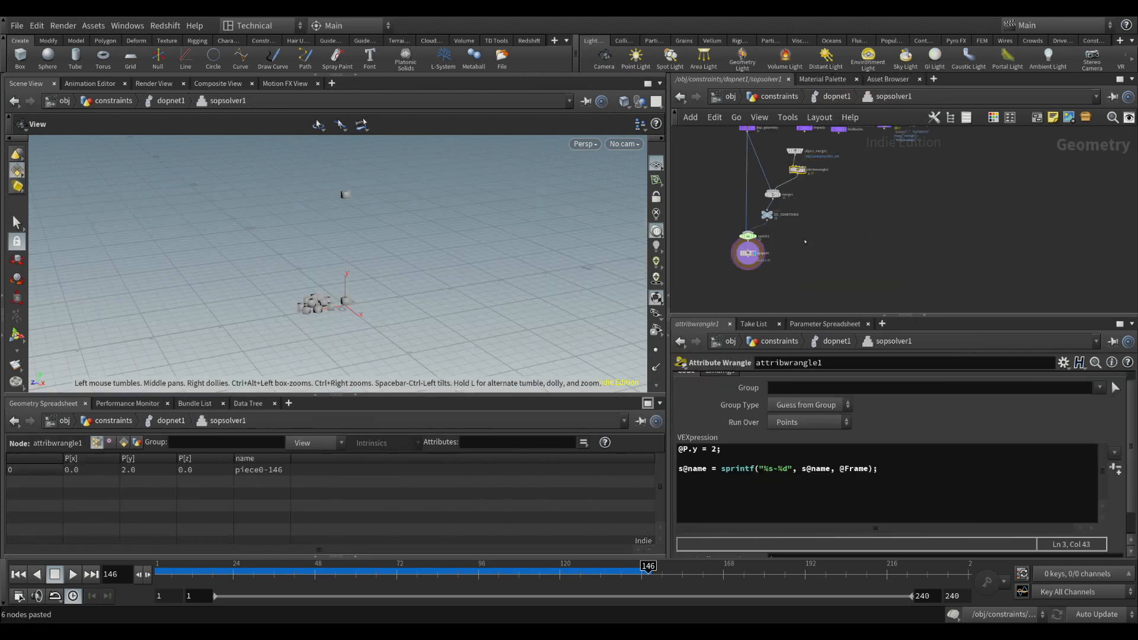
key(u)
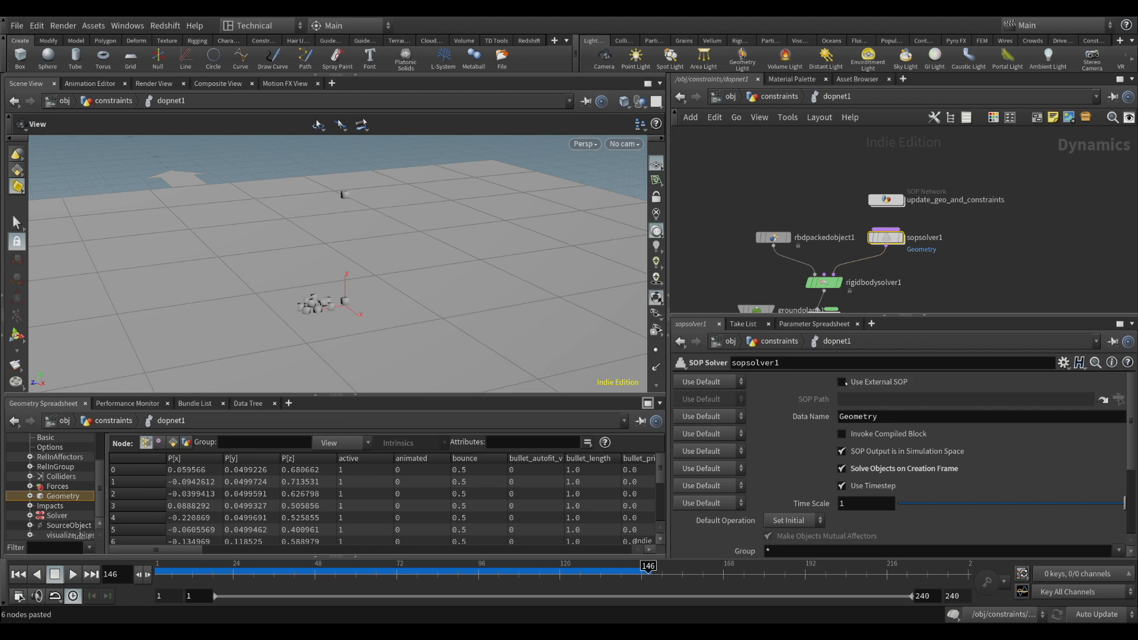
Enable the external SOP option on sopsolver1, check the network inside it and return to dopnet1
click(842, 383)
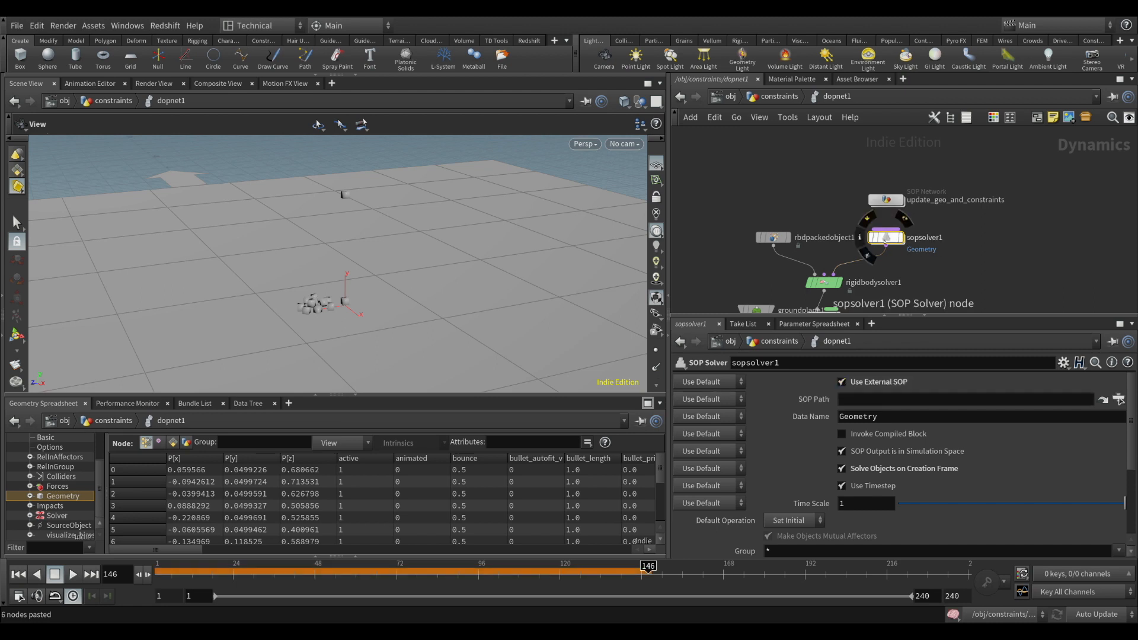
double_click(888, 239)
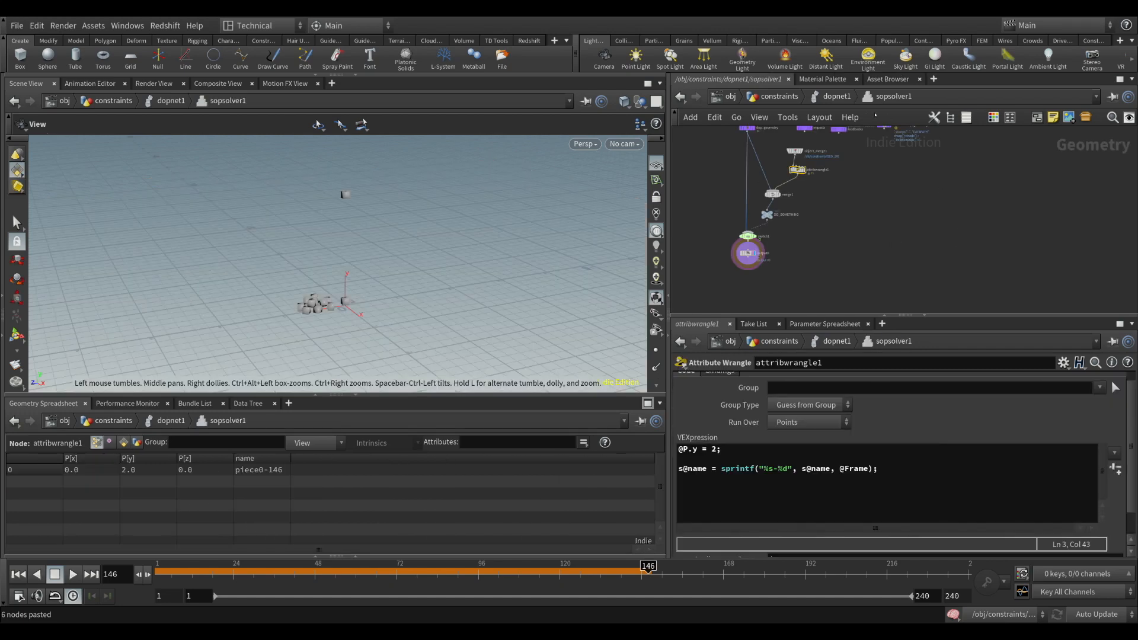
key(u)
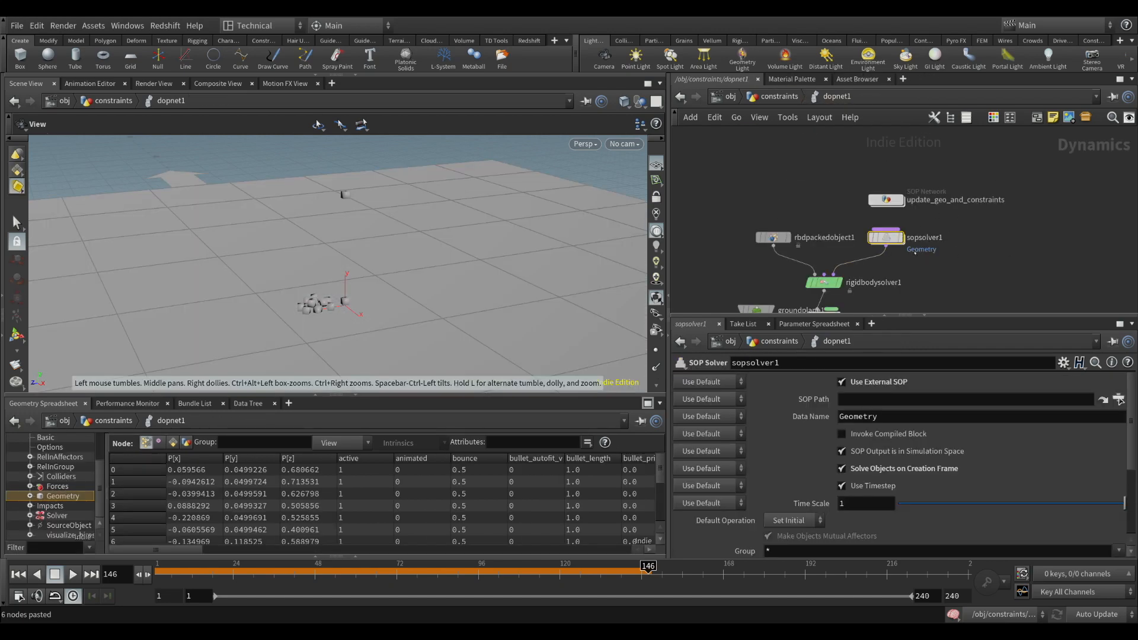
Replace output0 in update_geo_and_constraints with a null named GEO_UPDATED connected below switch1
double_click(887, 200)
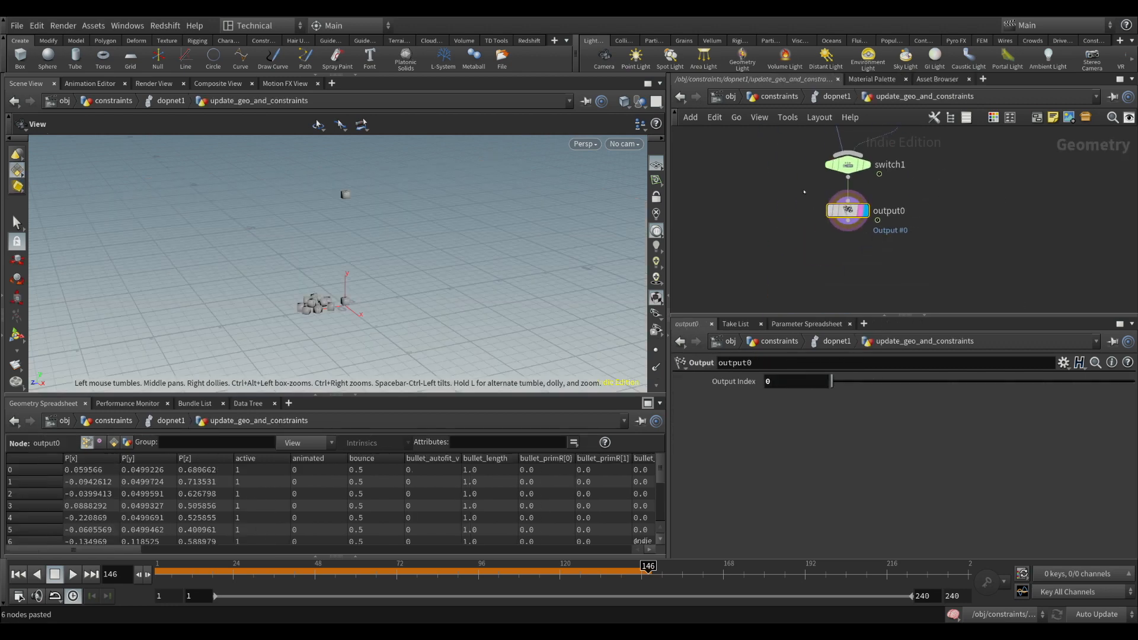
key(Delete)
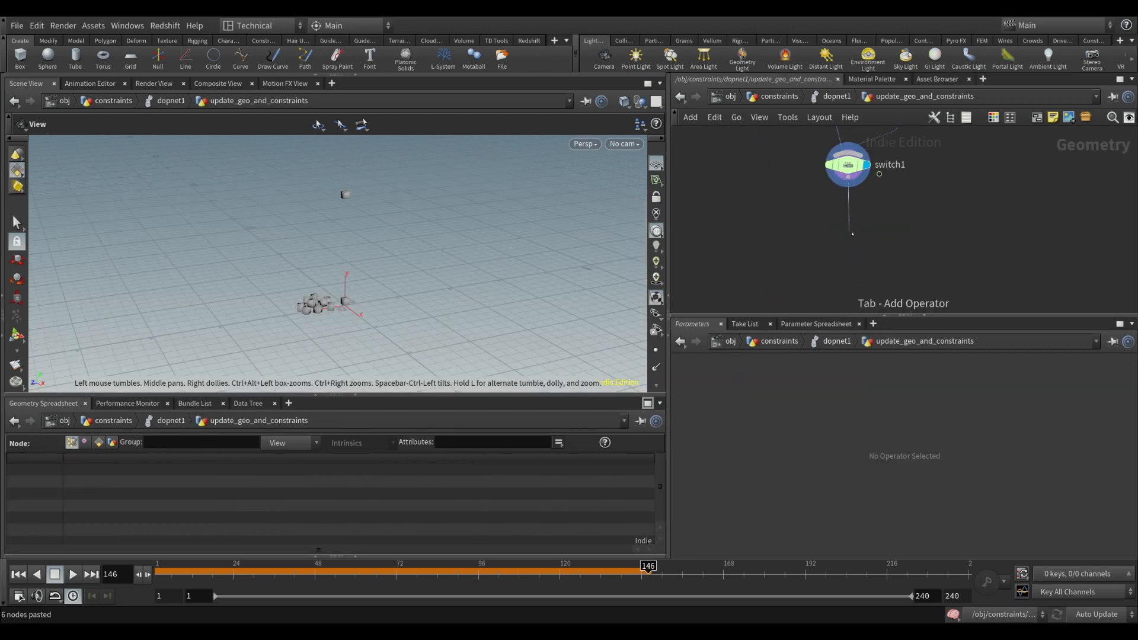
click(852, 233)
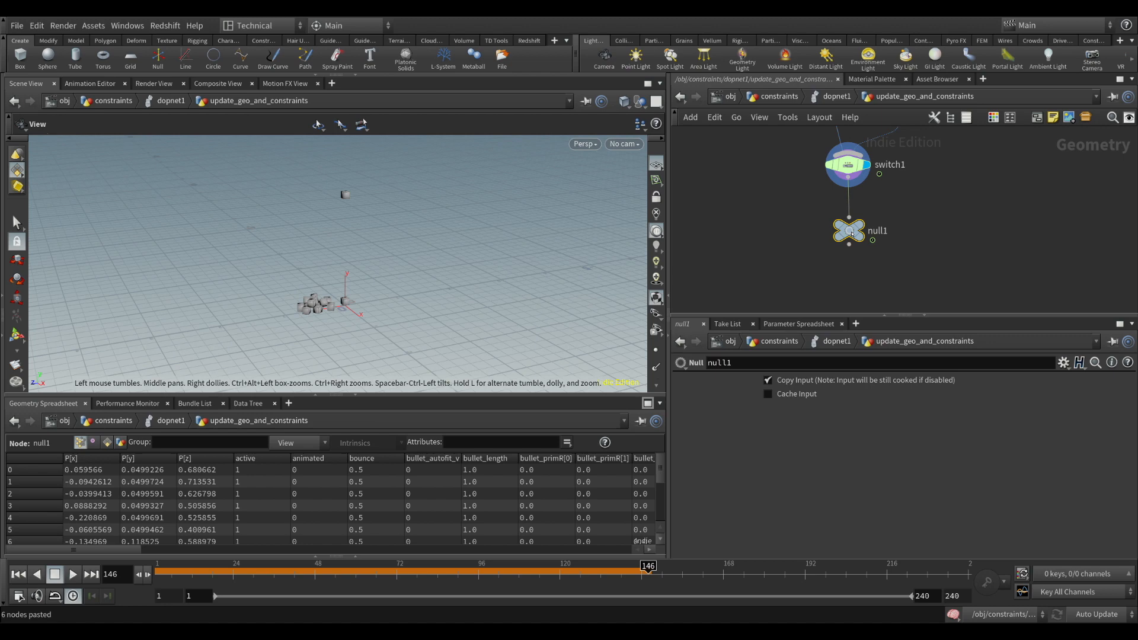
click(881, 231)
text(GEO_UPDATED)
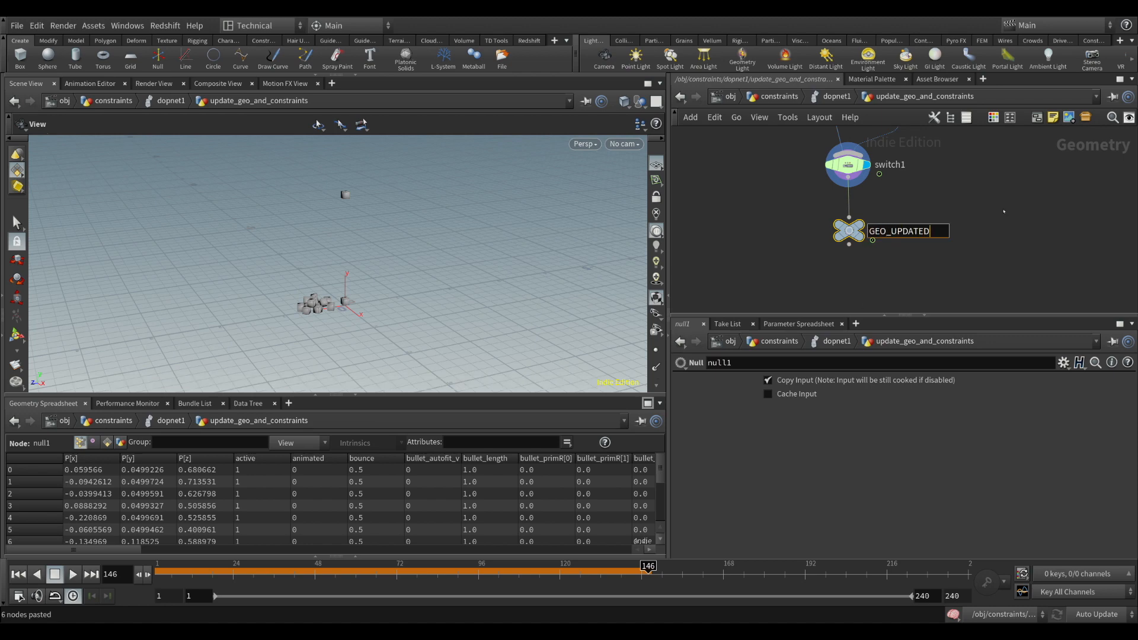
key(Return)
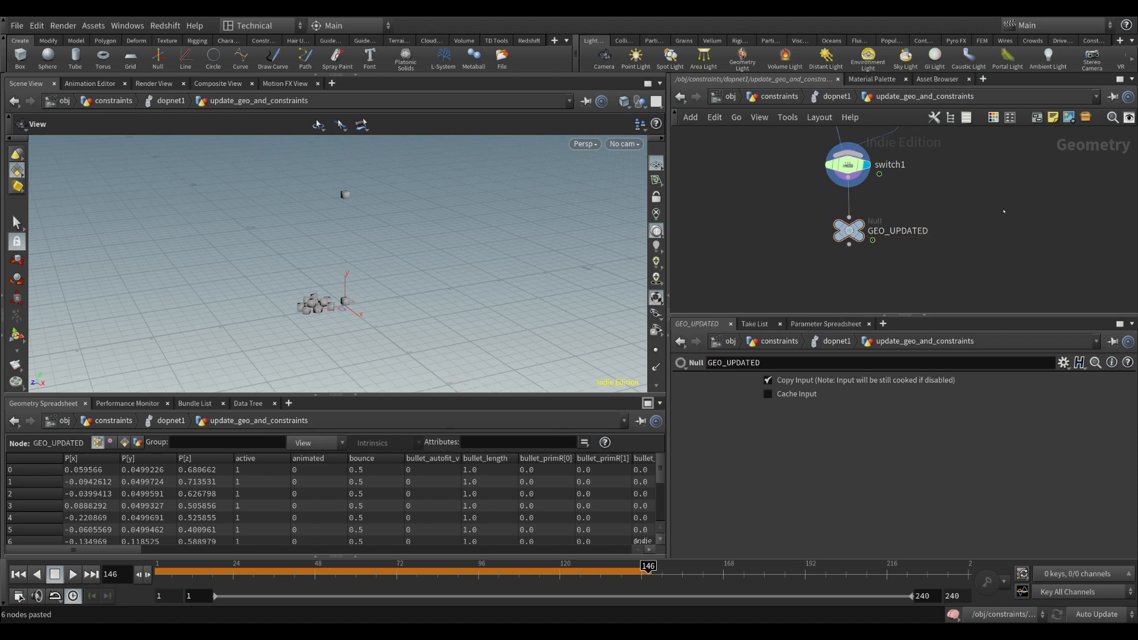
Set sopsolver1's SOP Path to the GEO_UPDATED null inside update_geo_and_constraints
key(u)
click(887, 238)
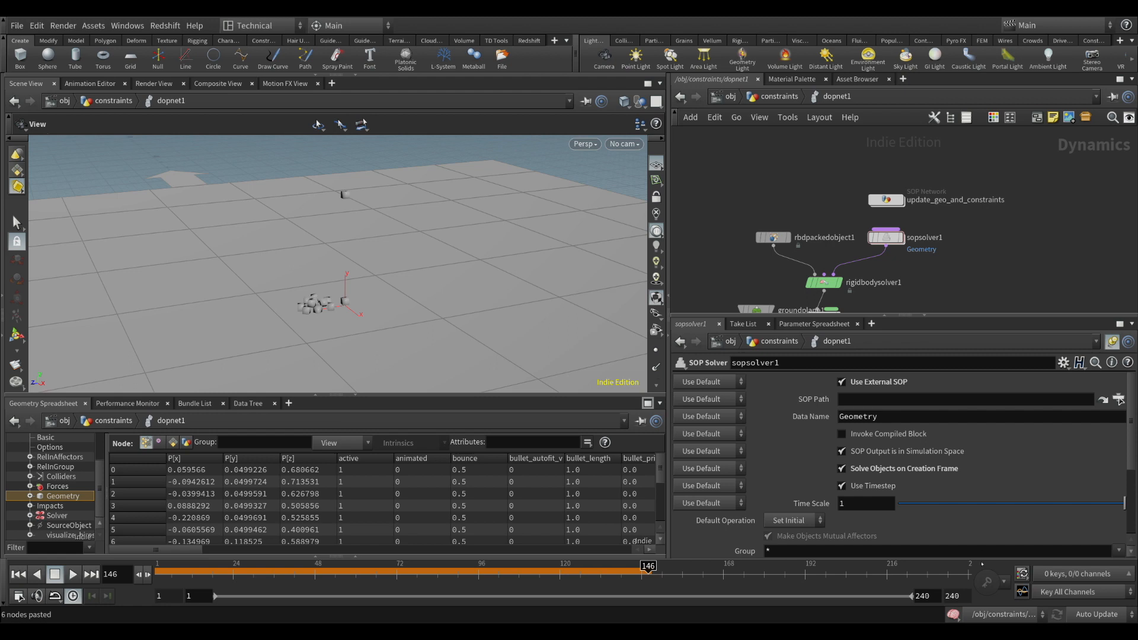
click(982, 564)
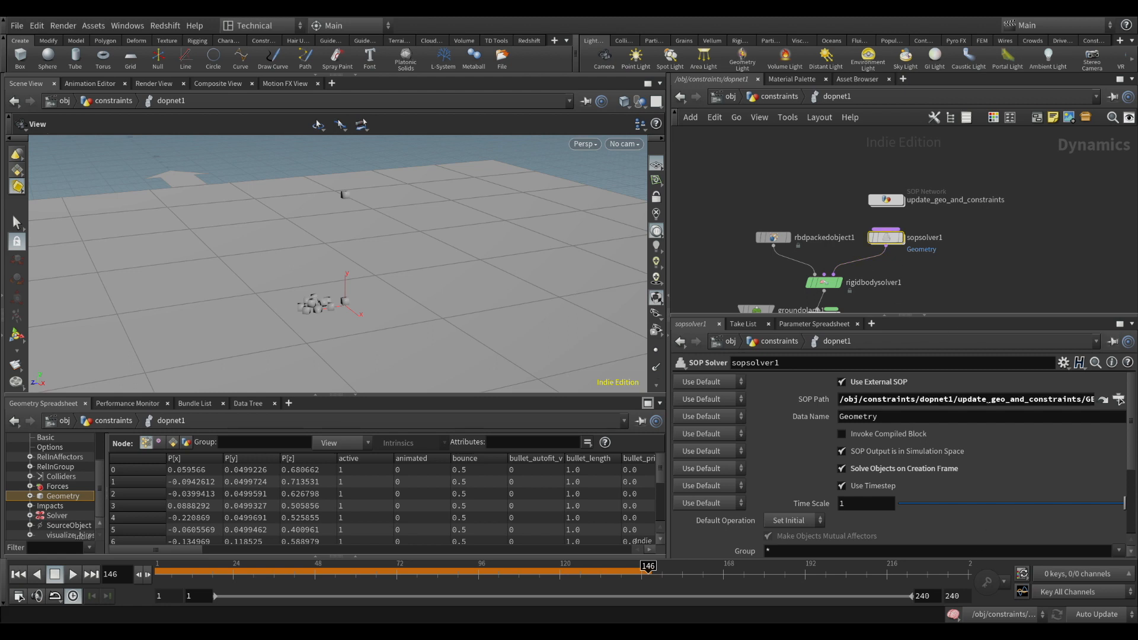
Delete the six old spawn nodes inside sopsolver1, from the object merge down to the output, and return to dopnet1
click(886, 199)
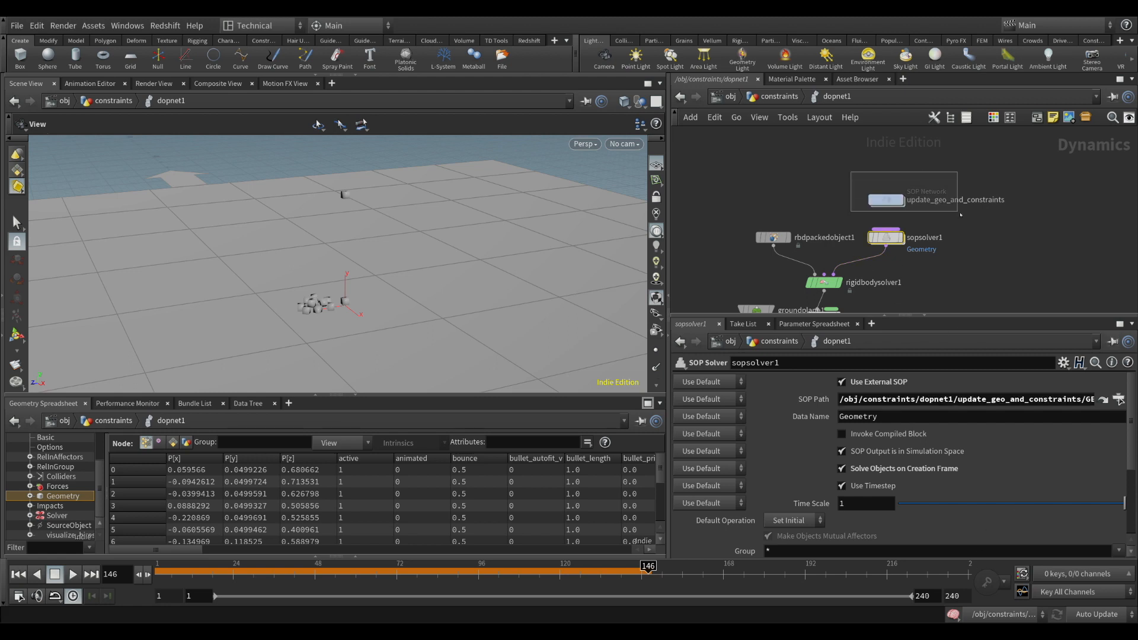
click(886, 237)
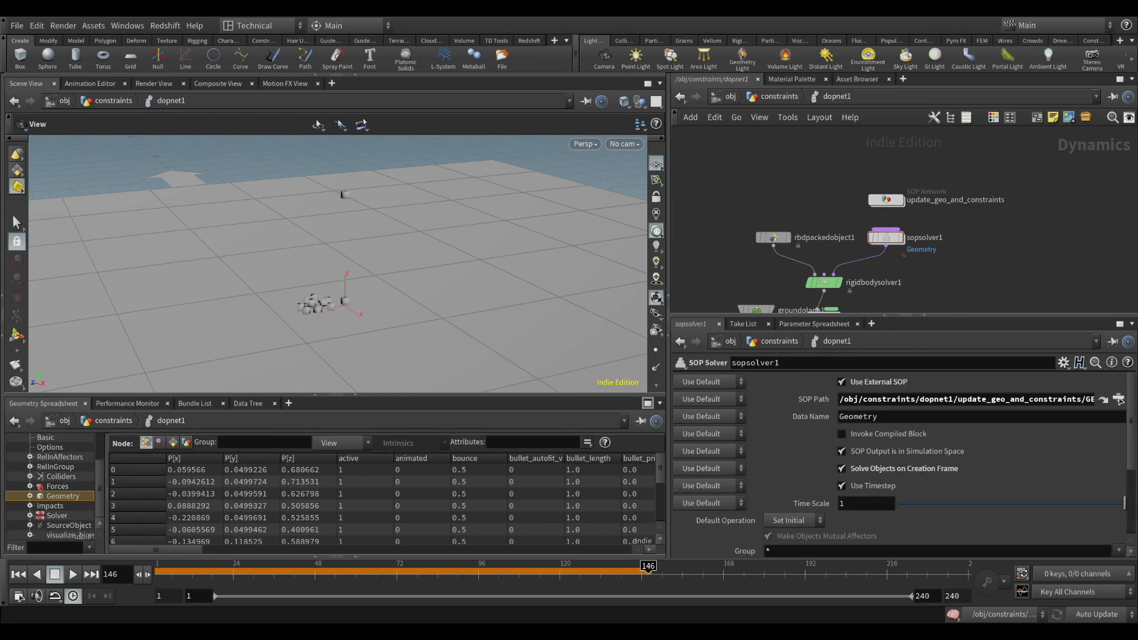
double_click(886, 237)
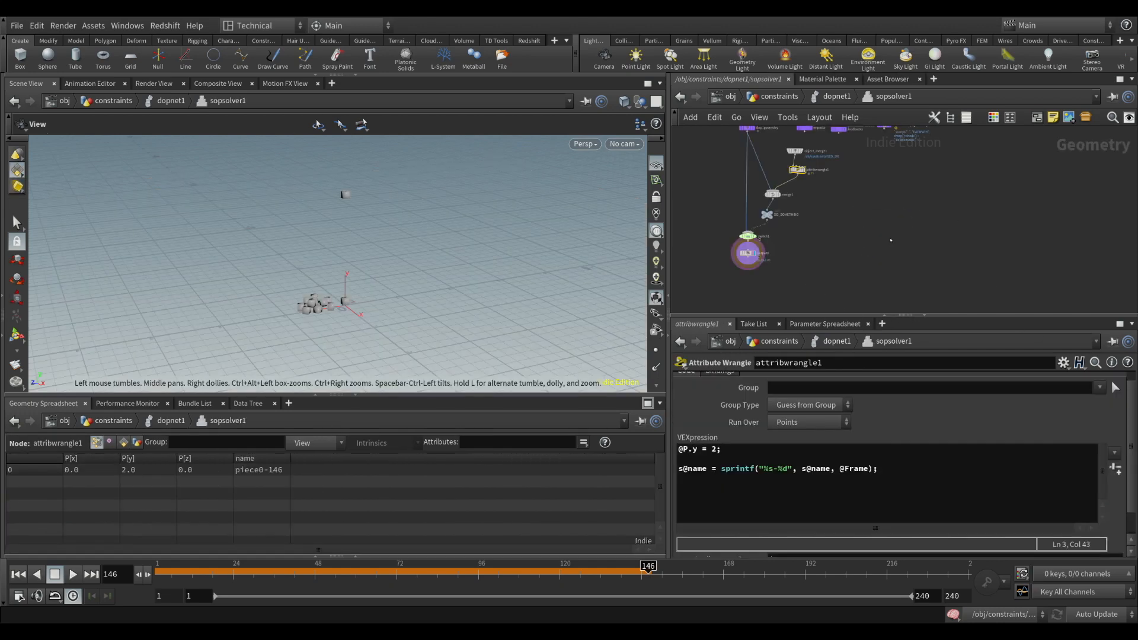
drag(727, 196, 871, 305)
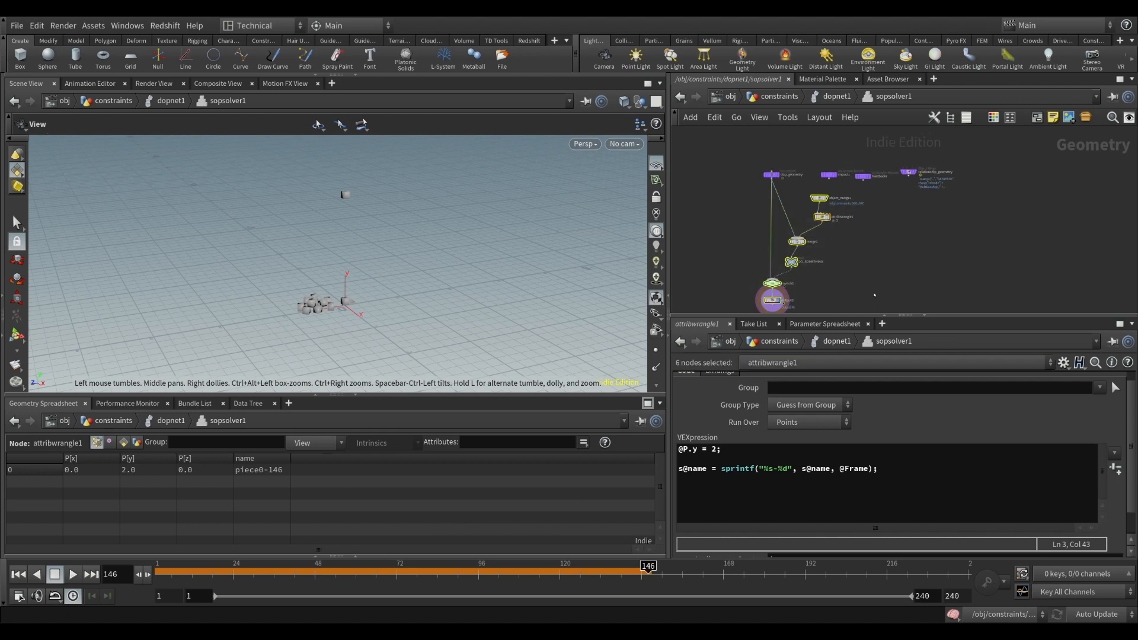
key(Delete)
click(833, 96)
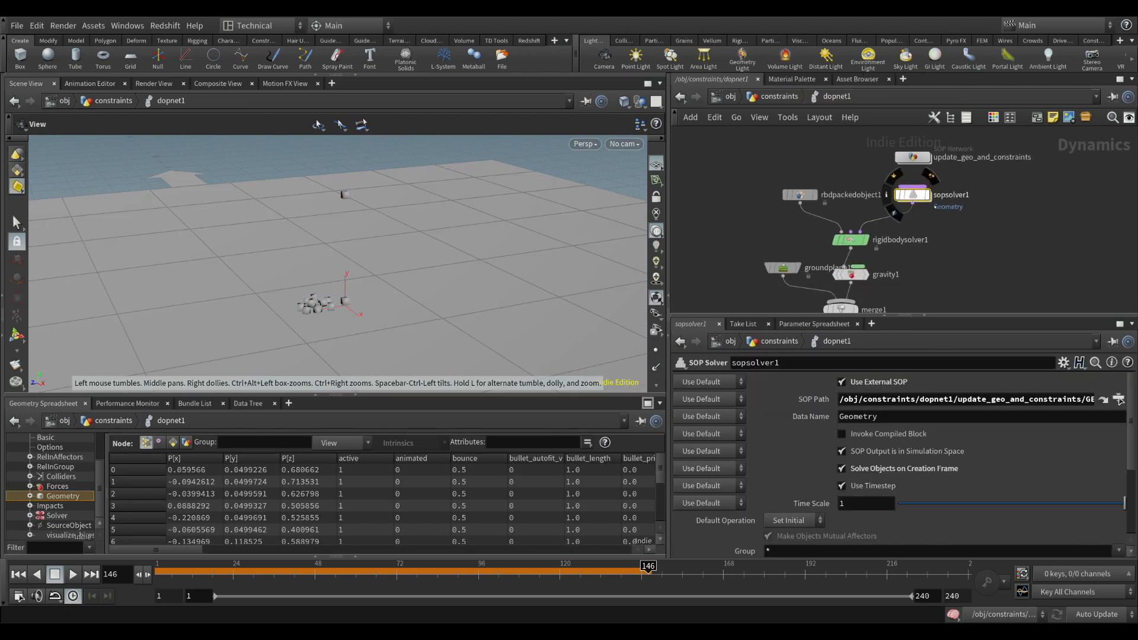
Check the settings of update_geo_and_constraints and rbdpackedobject1, and play the simulation from frame 1 past frame 150
click(915, 157)
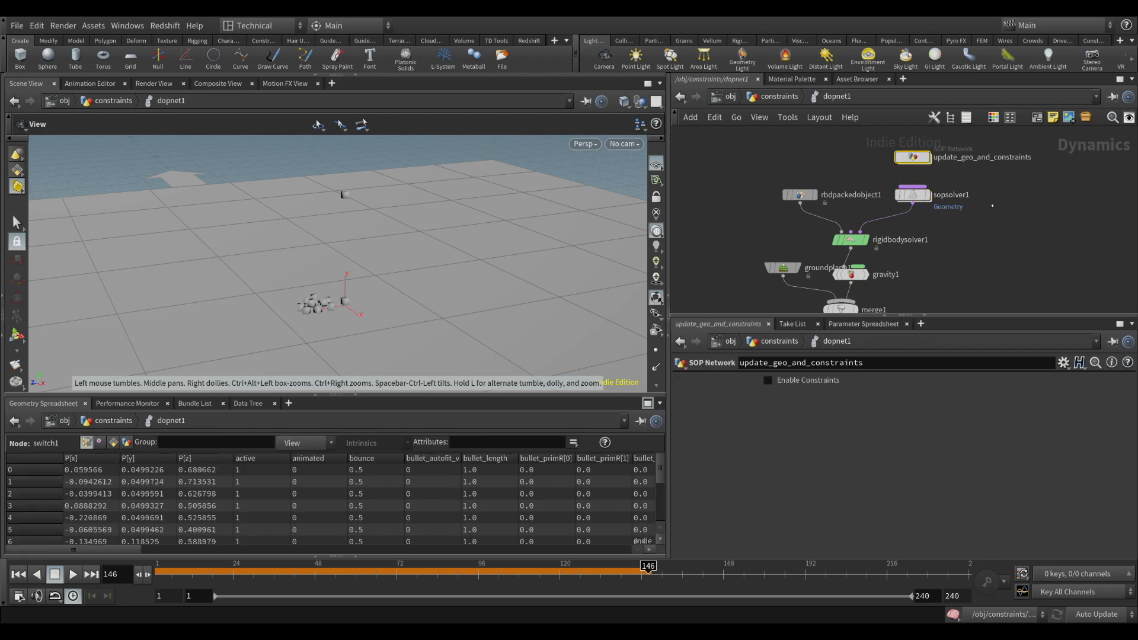
click(800, 194)
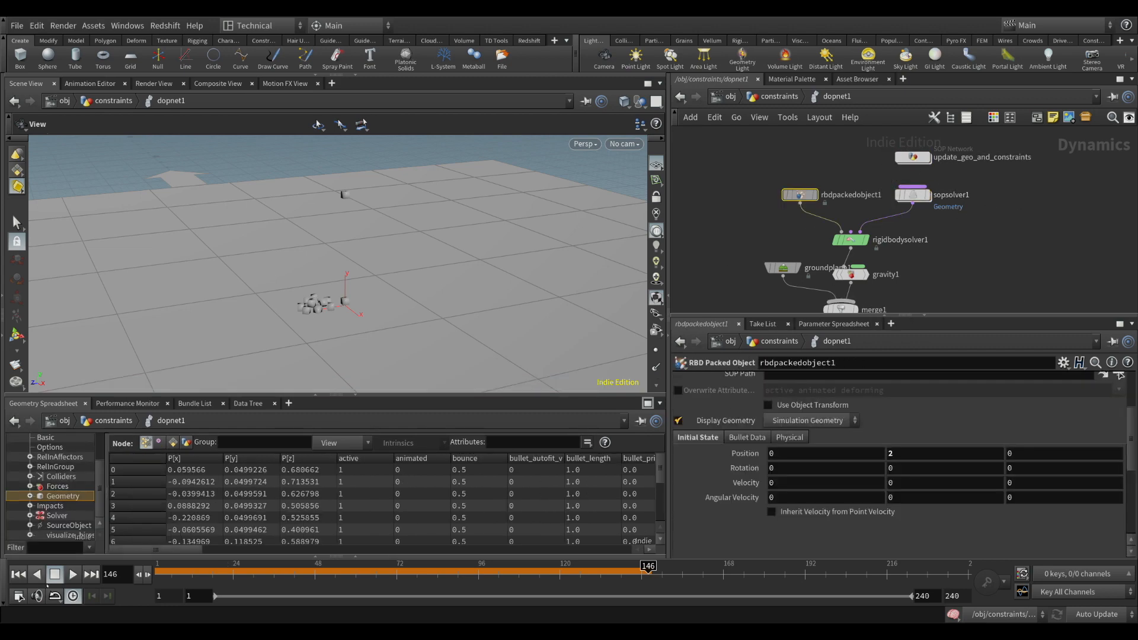
click(18, 573)
scroll(782, 407, up, 2)
scroll(783, 407, up, 2)
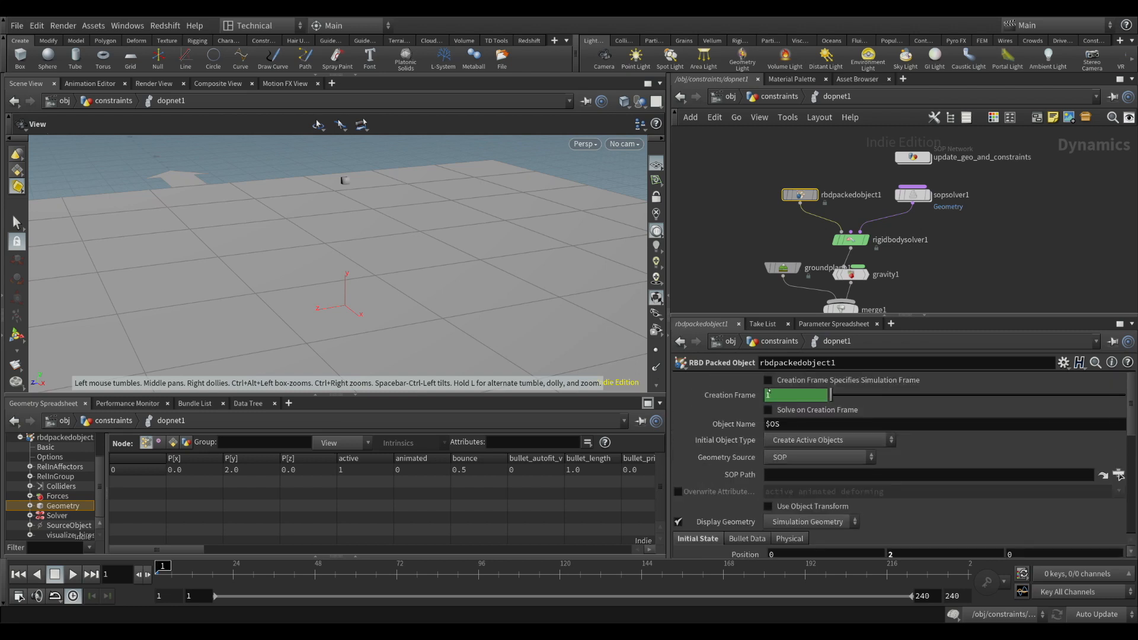
click(72, 573)
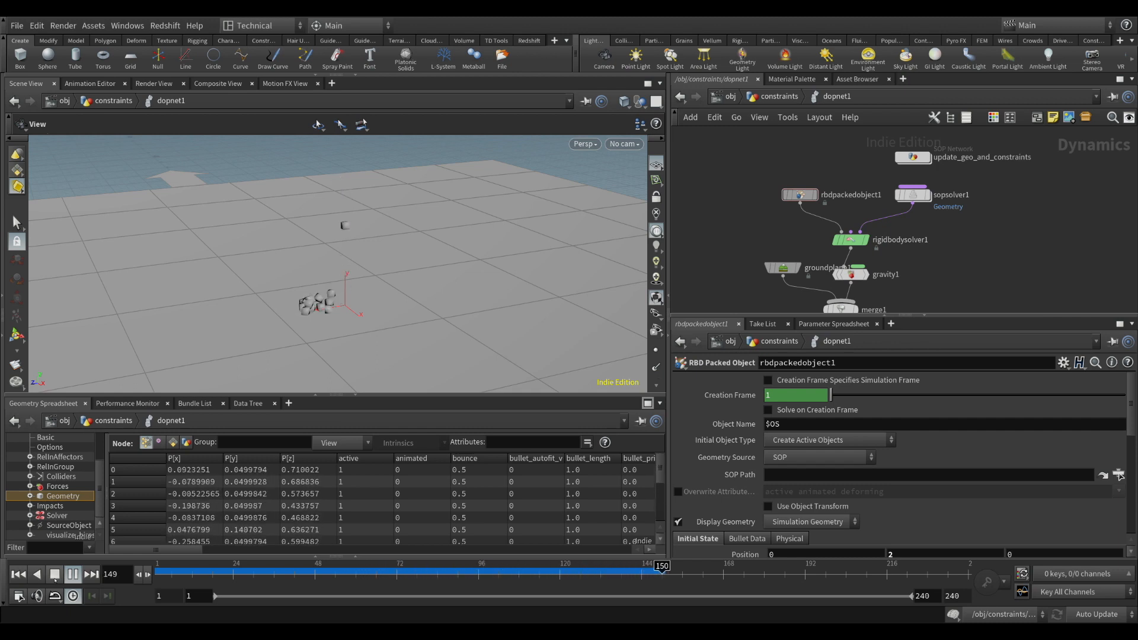
click(72, 574)
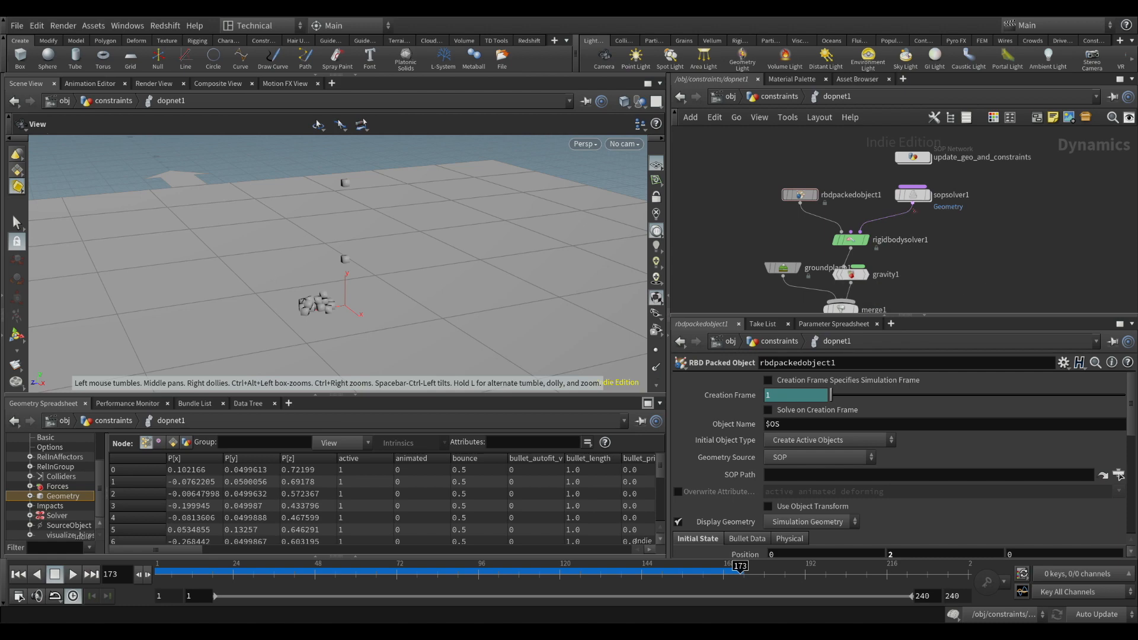
Review the spawn network and attribwrangle1's expression inside update_geo_and_constraints, and go back to dopnet1
double_click(913, 157)
scroll(949, 199, down, 4)
middle_drag(949, 198, 911, 260)
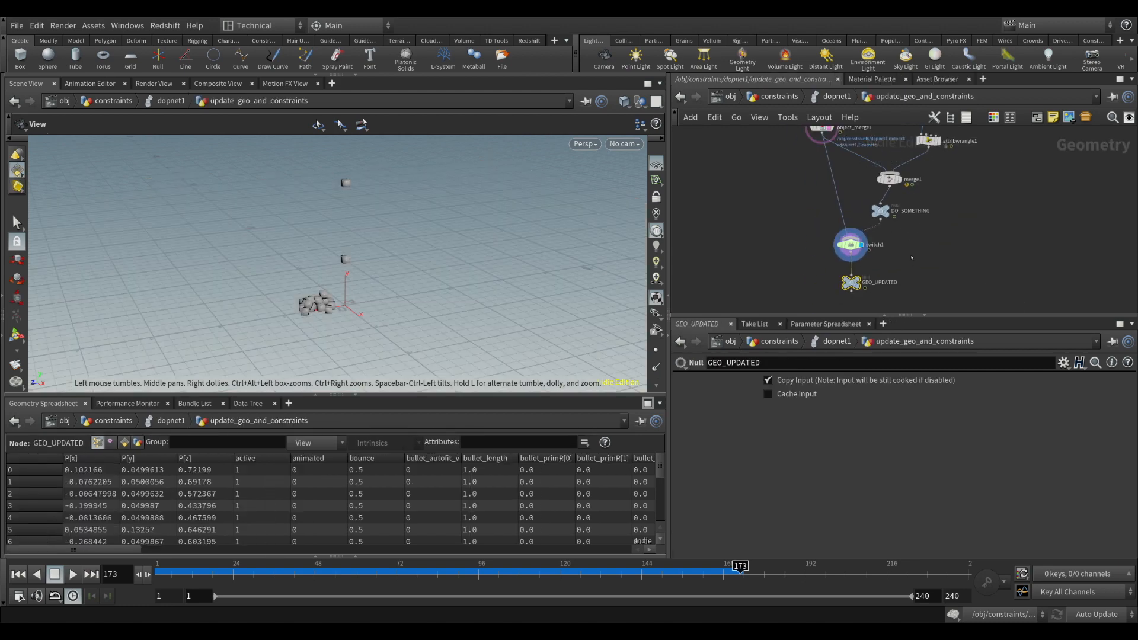
middle_drag(972, 190, 907, 263)
drag(843, 170, 855, 223)
click(951, 257)
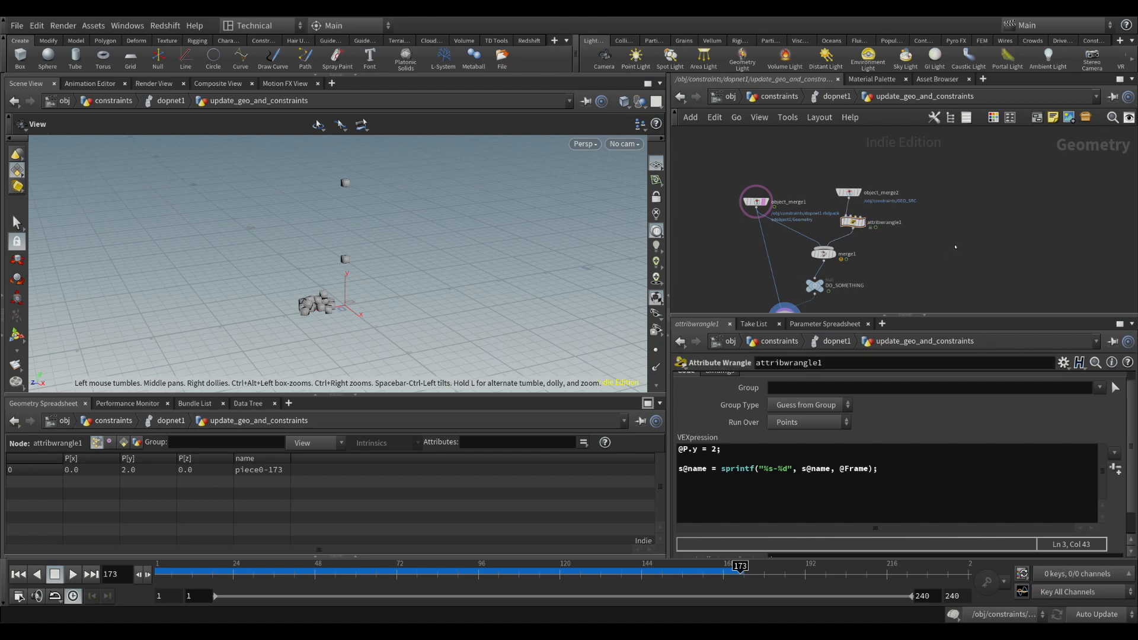
click(839, 99)
Move rbdpackedobject1 out of the way and insert a Constraint Network node between it and rigidbodysolver1
middle_drag(947, 244, 1008, 240)
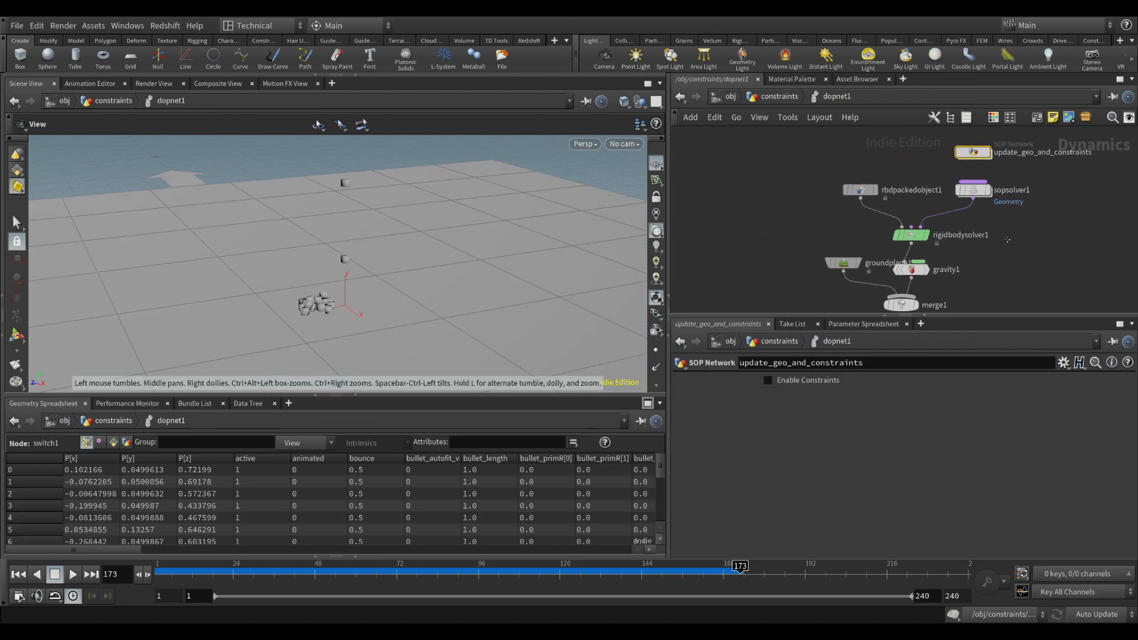
middle_drag(1020, 283, 1004, 227)
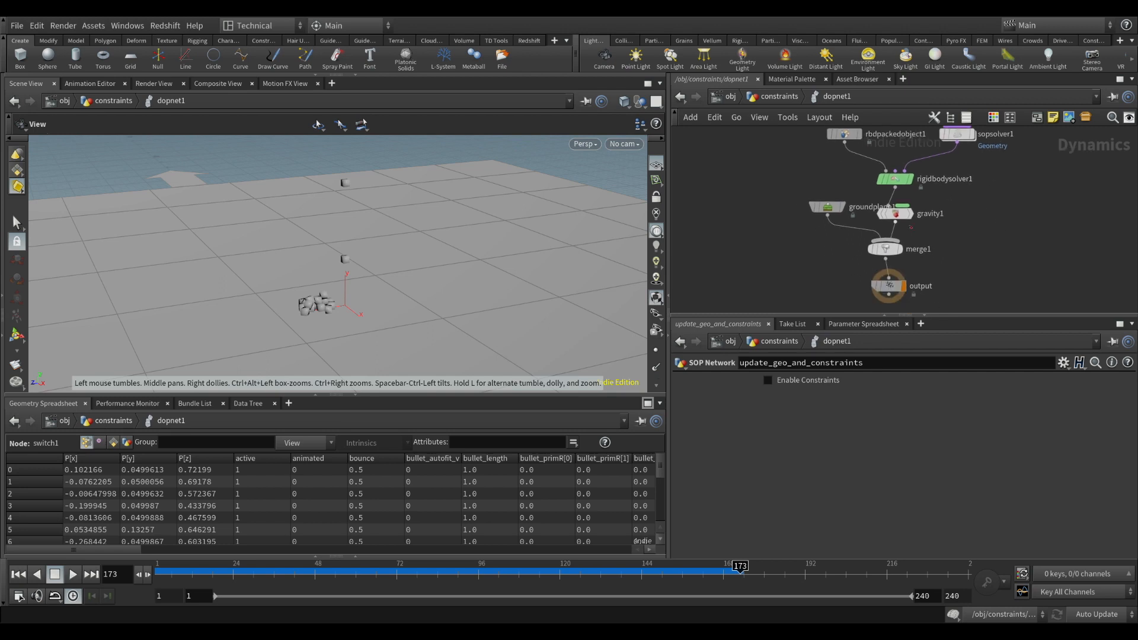
middle_drag(911, 227, 937, 289)
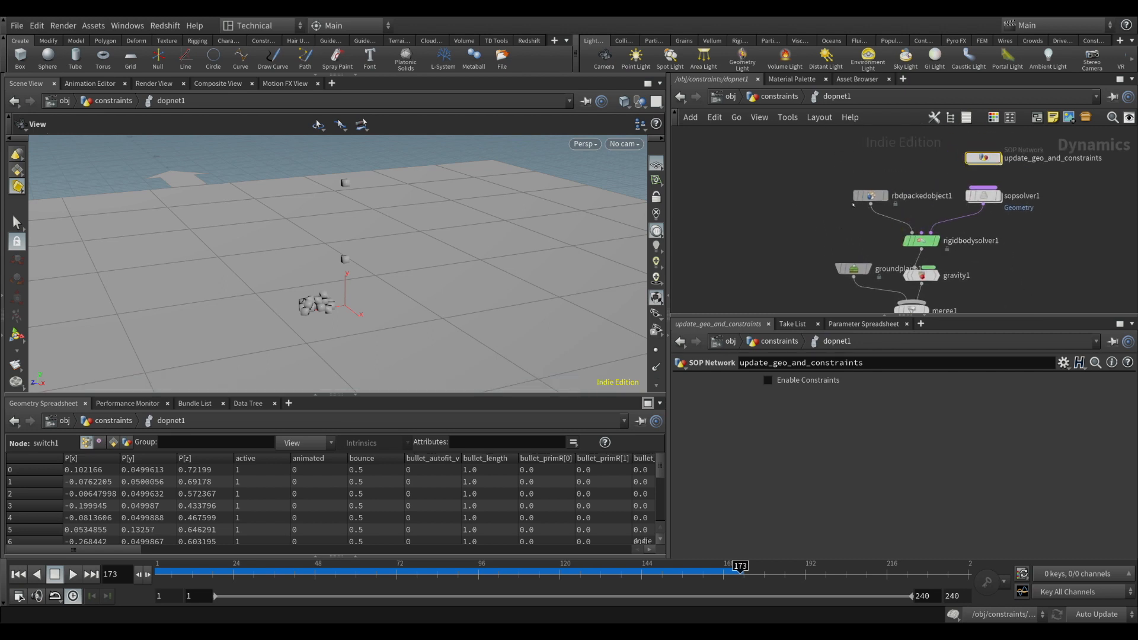
drag(869, 196, 811, 151)
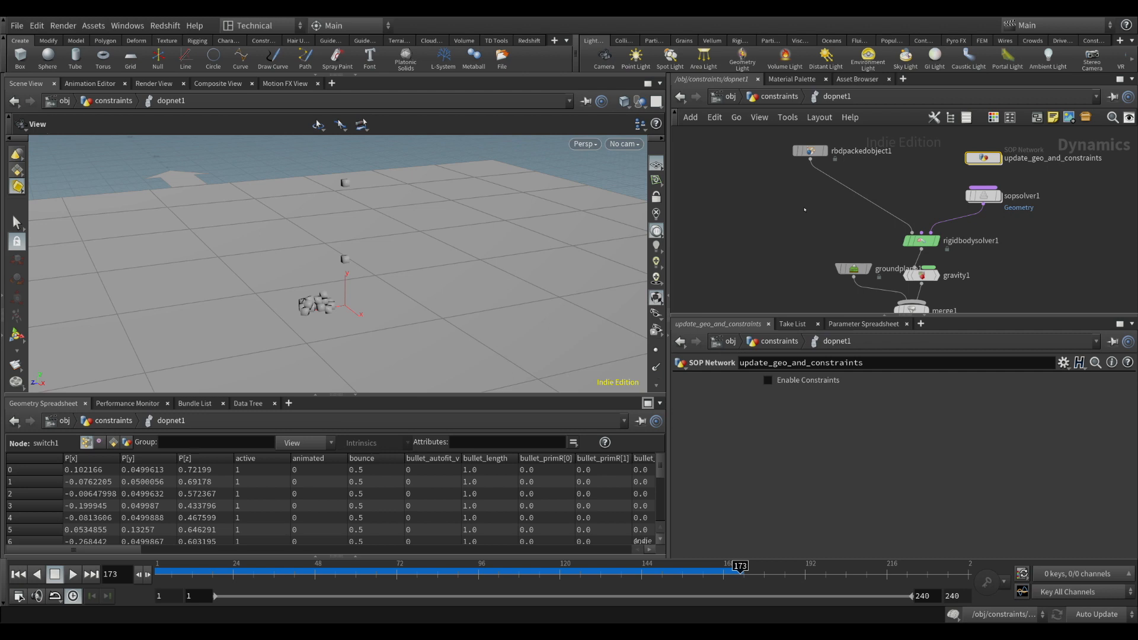
click(804, 209)
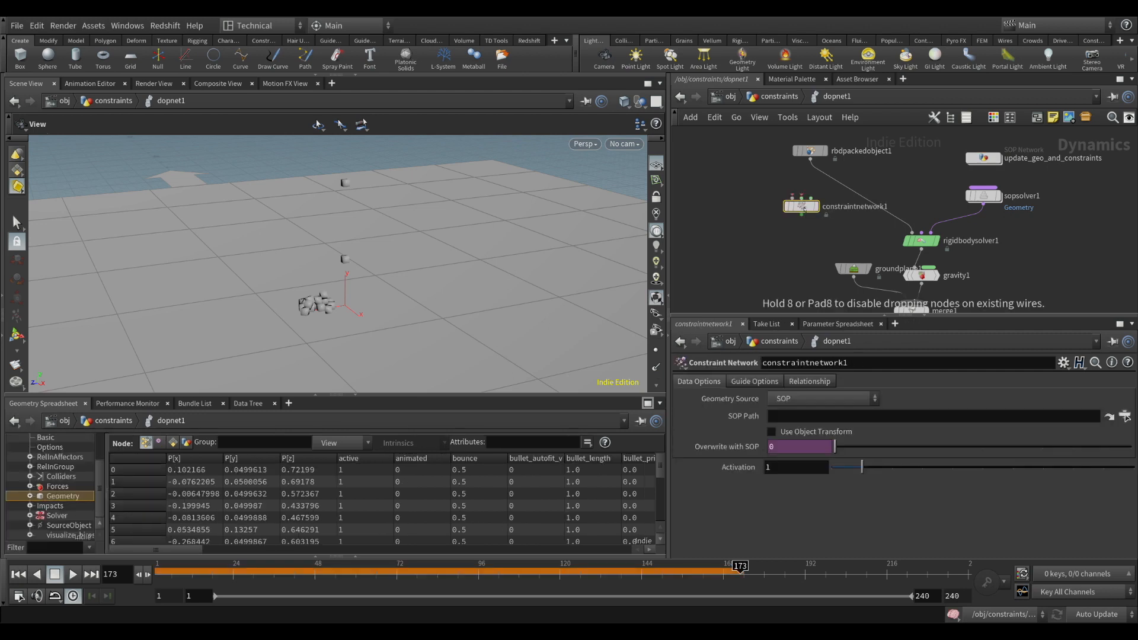
drag(805, 209, 873, 201)
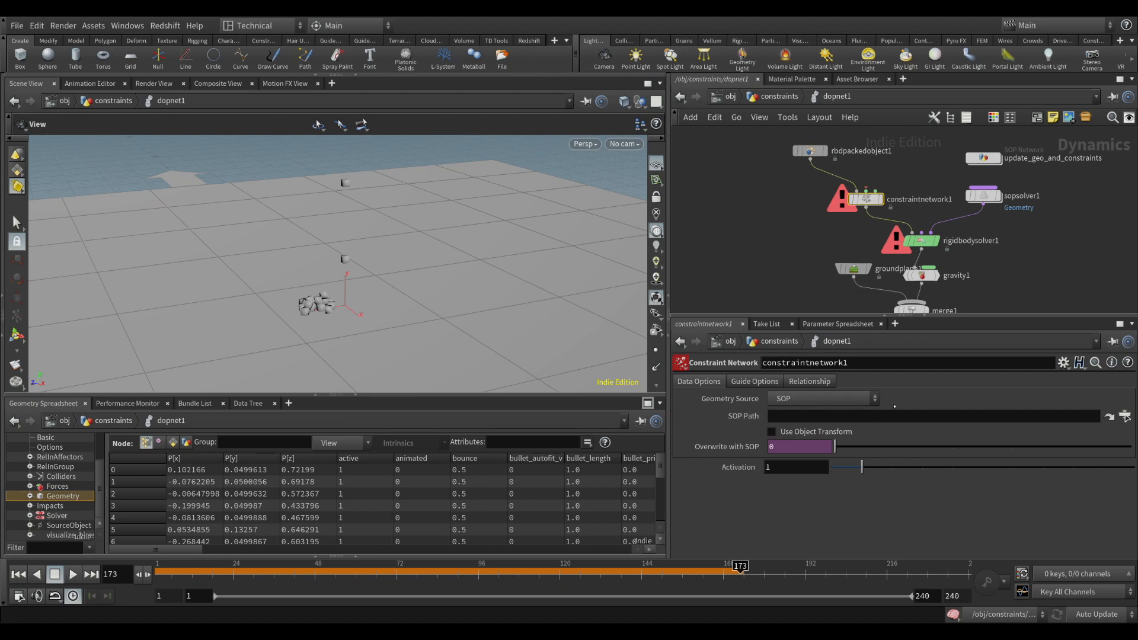
Add a Hard Constraint Relationship node above constraintnetwork1 and connect it to that node's second input
middle_drag(804, 221, 783, 242)
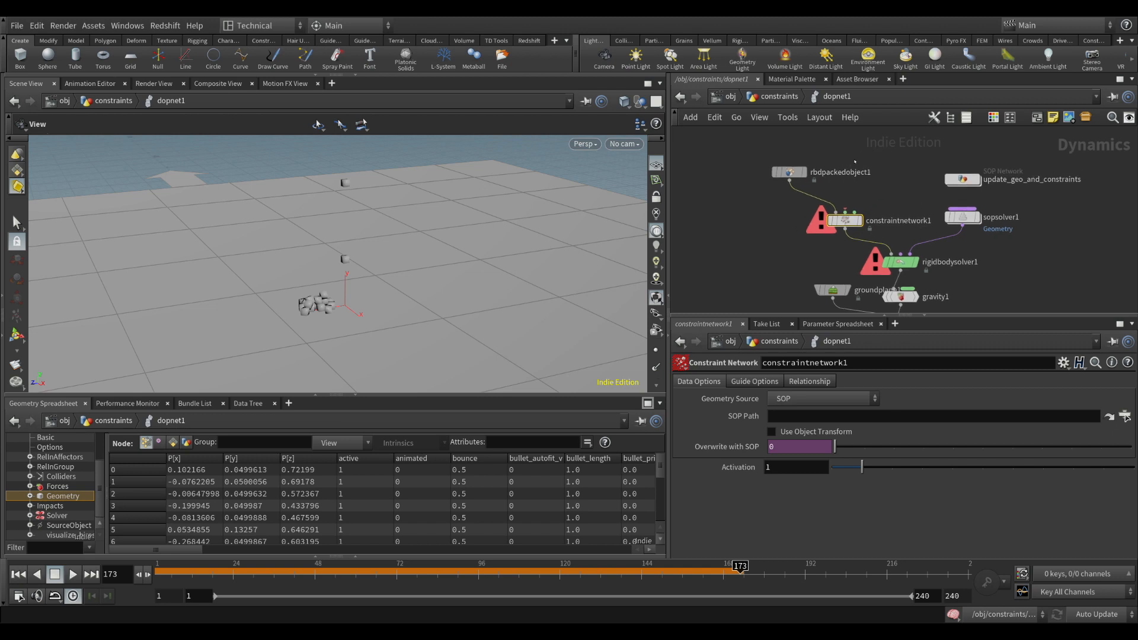
click(851, 158)
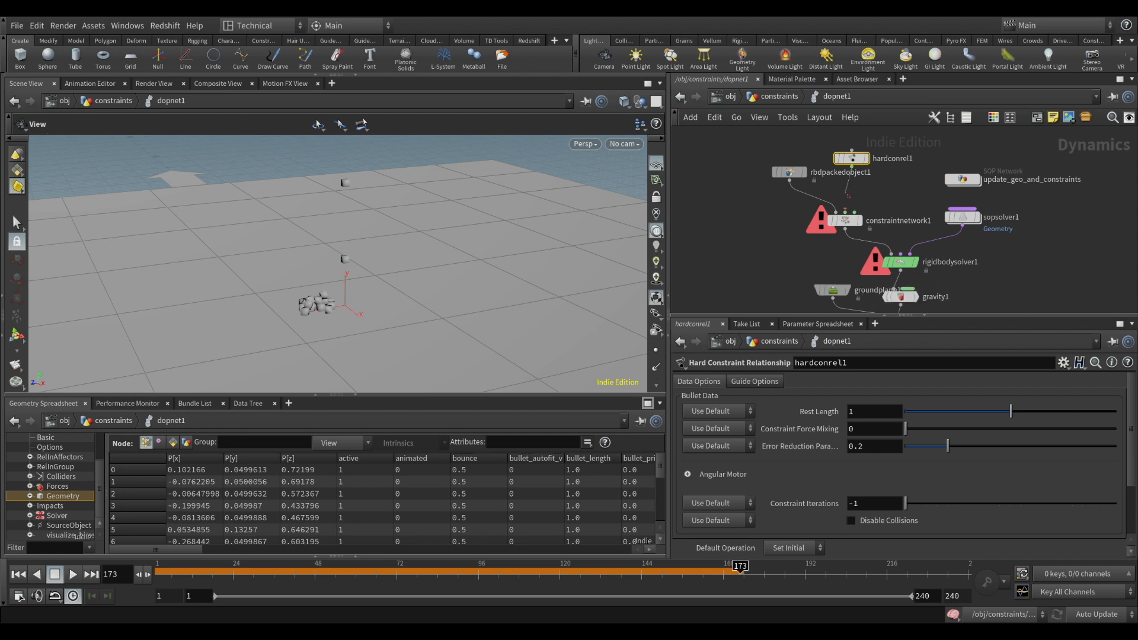
drag(846, 212, 858, 152)
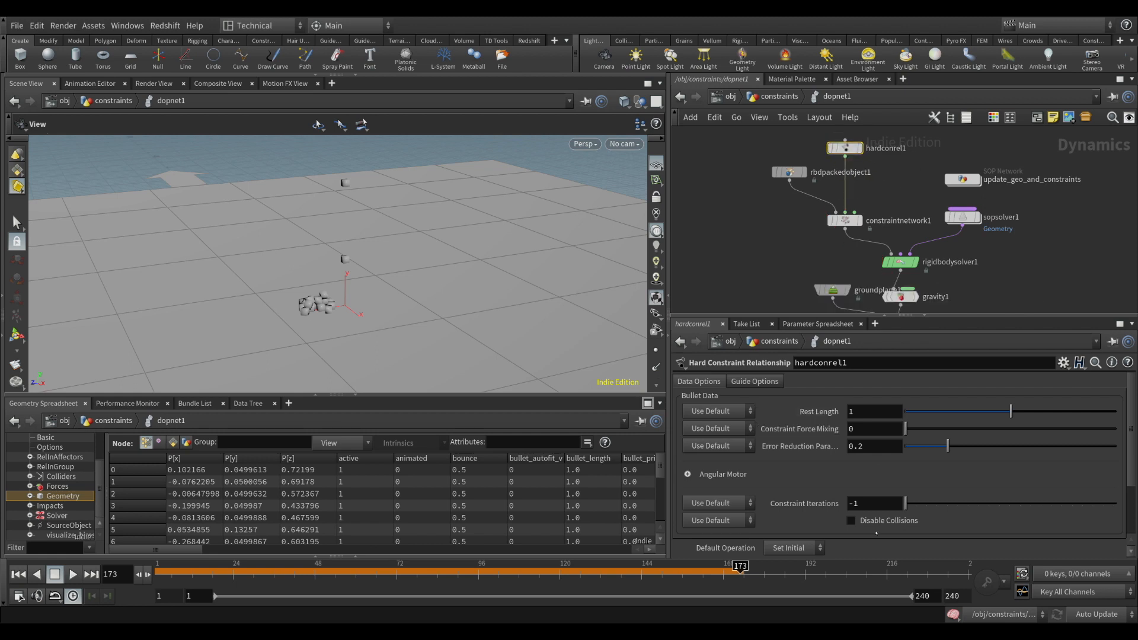
Set the hard constraint relationship's data name to "hard"
scroll(848, 525, down, 3)
double_click(786, 536)
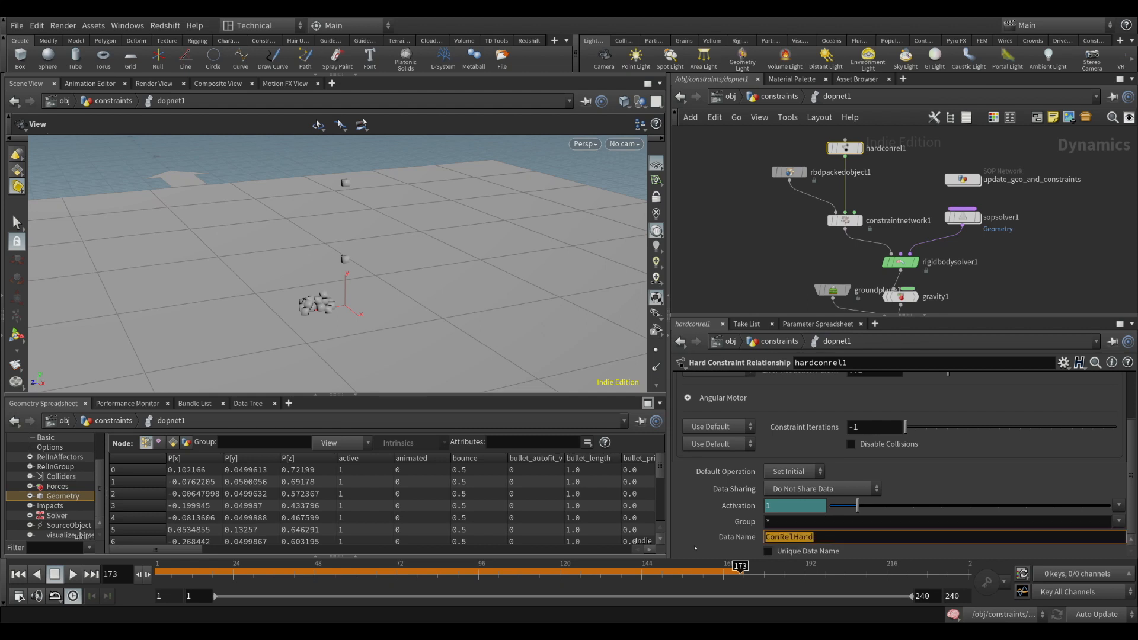
text(hard)
key(Return)
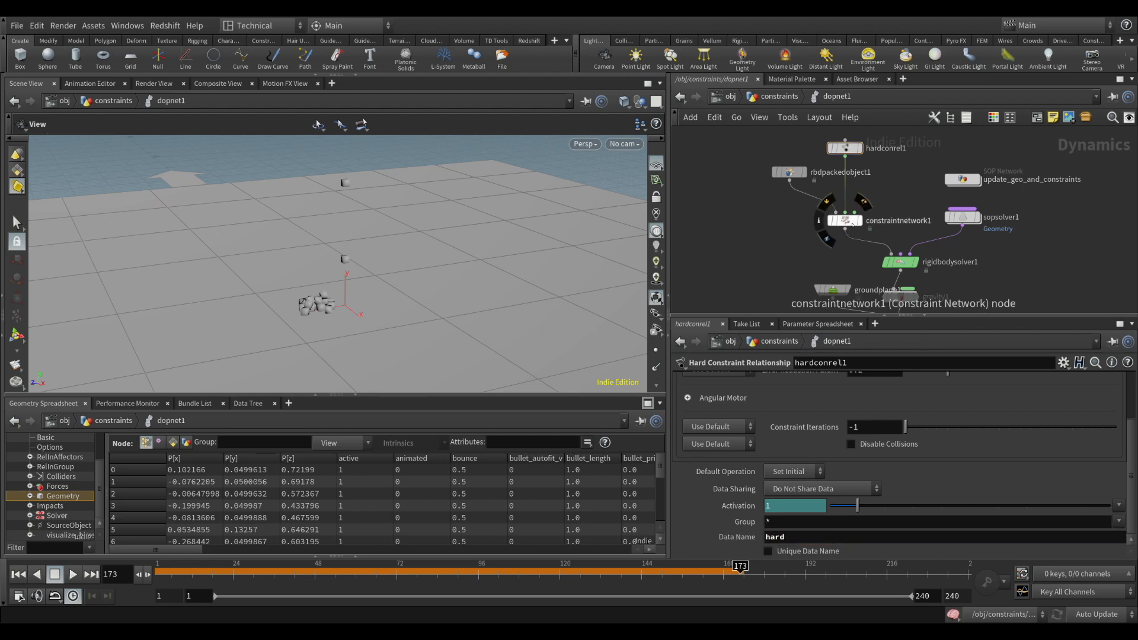
Examine the parameters of constraintnetwork1 and rbdpackedobject1
click(852, 224)
mouse_move(855, 155)
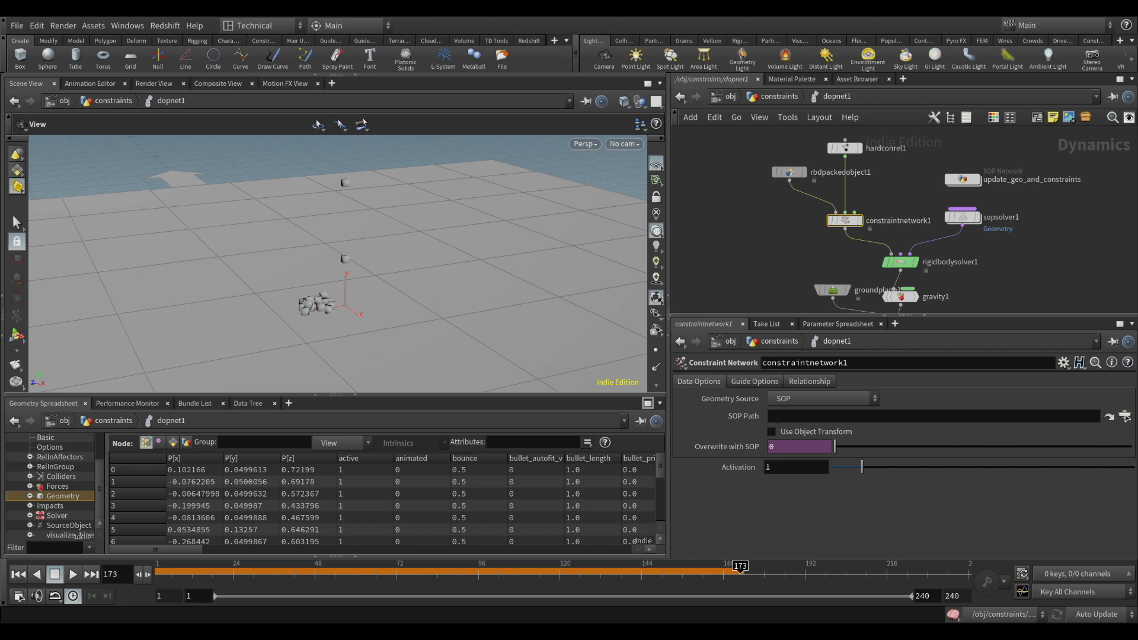
click(790, 172)
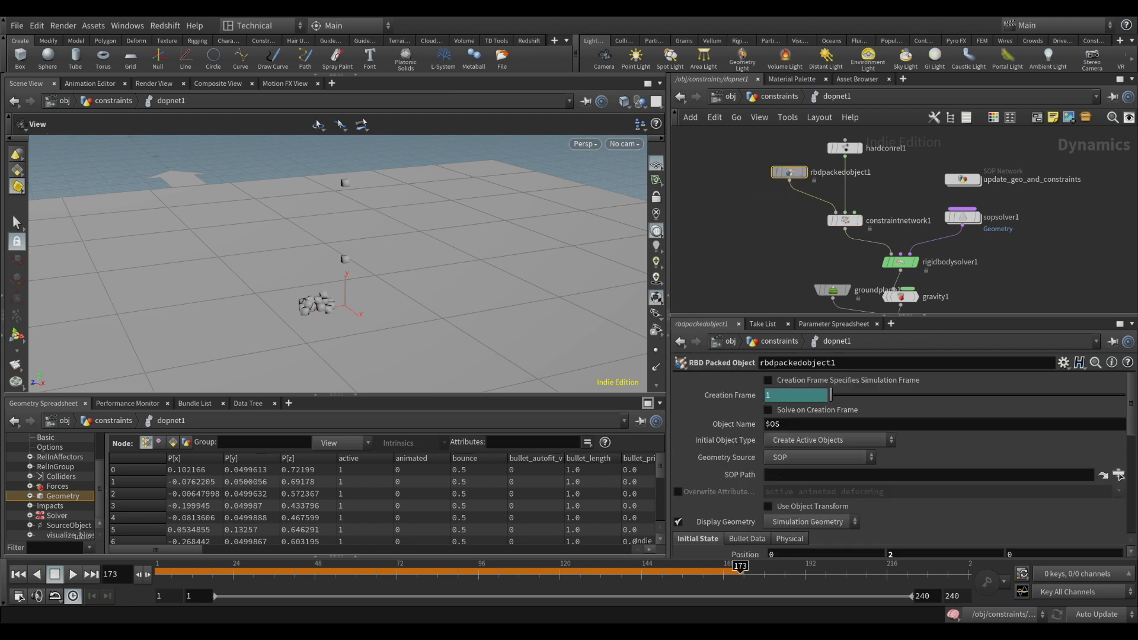
Delete the unused CON null from the constraints geometry network and go back inside dopnet1
click(845, 220)
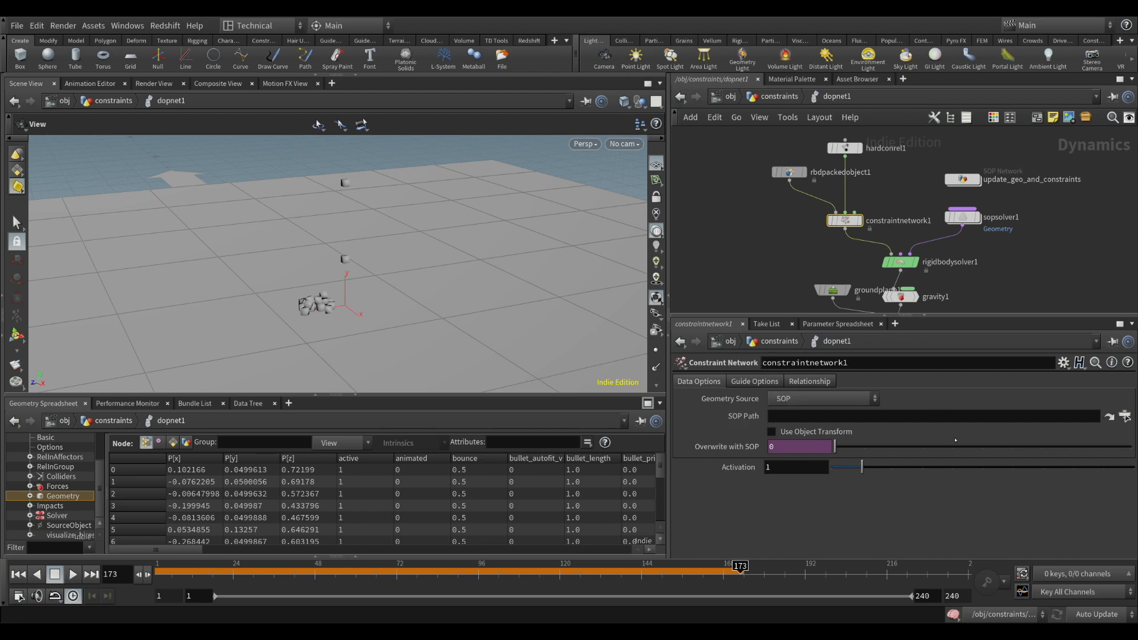
click(780, 97)
click(914, 219)
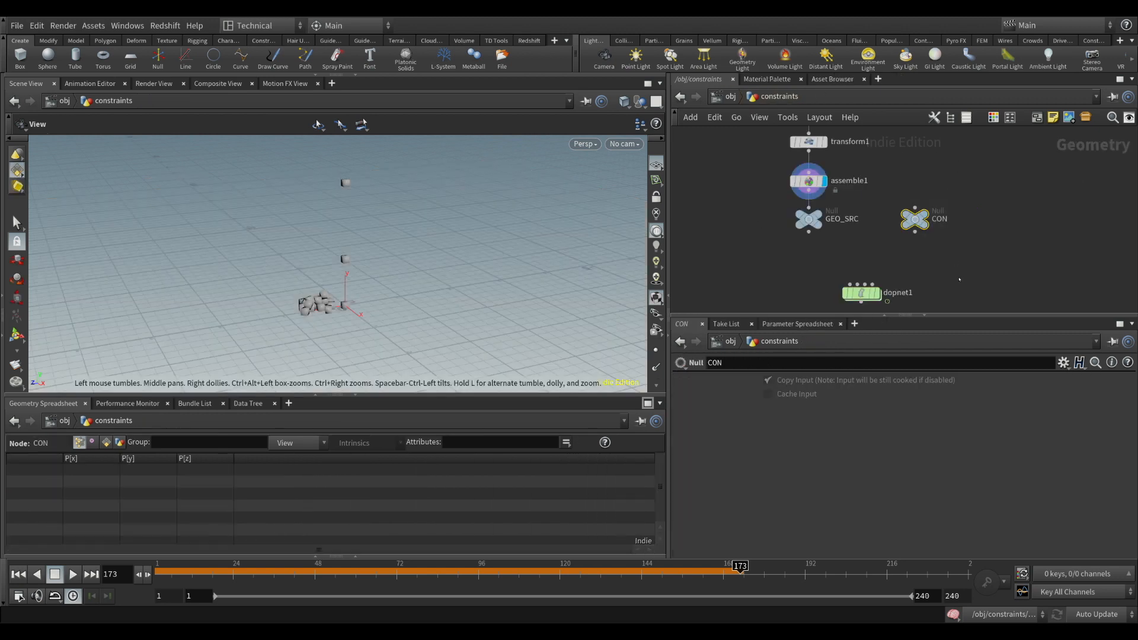
key(Delete)
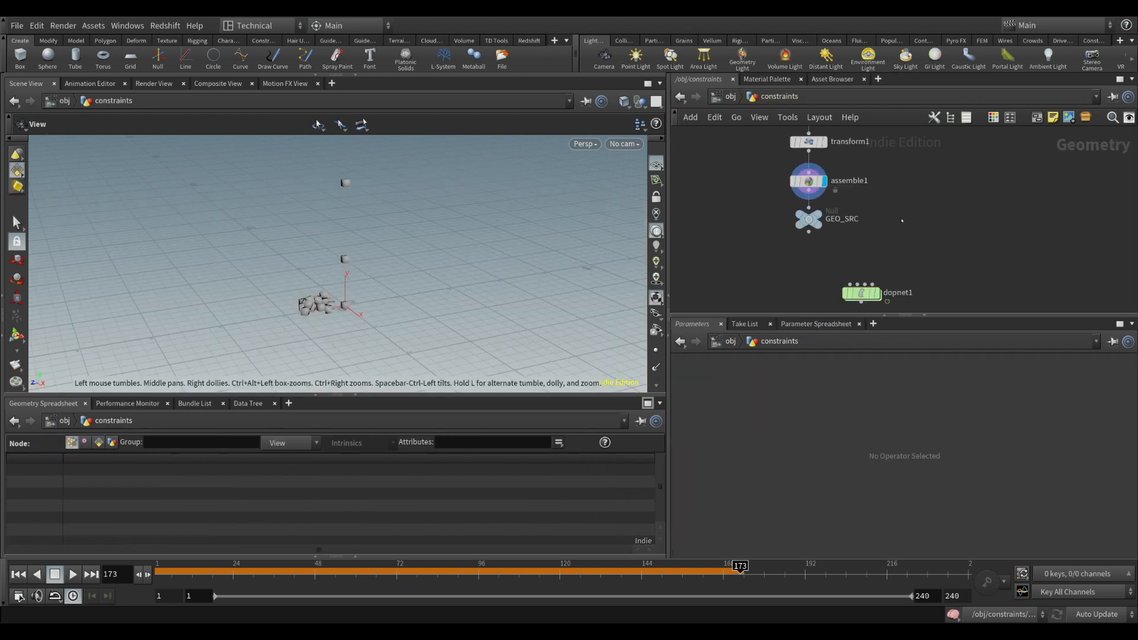
double_click(862, 293)
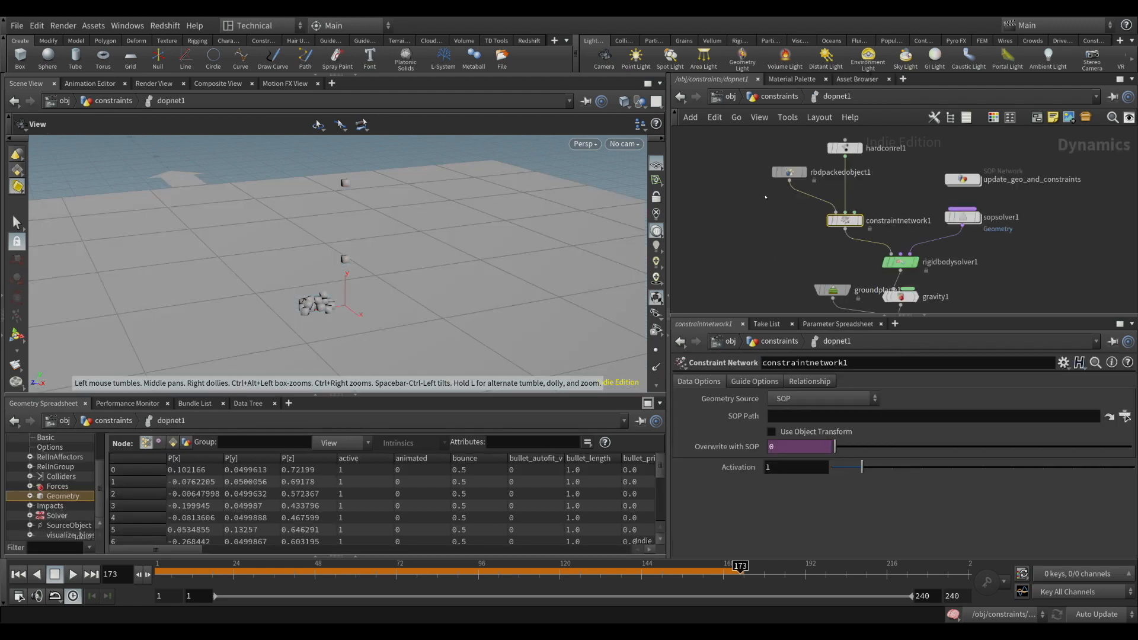
Examine the geometry data of the constraint network under Relationships in dopnet1's simulation data tree
click(789, 172)
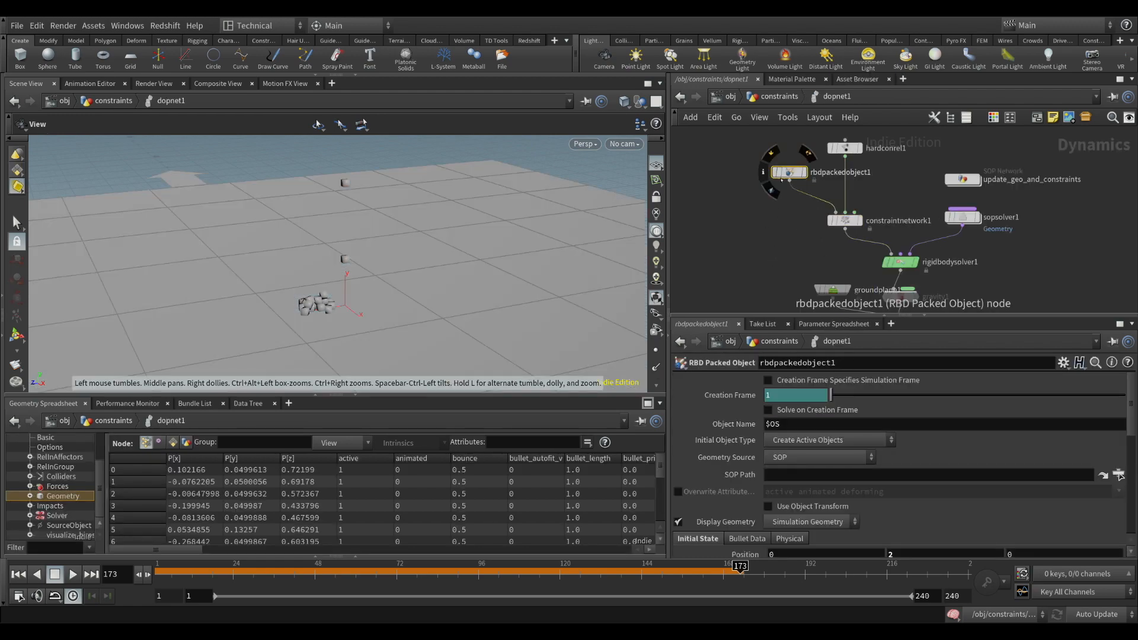
scroll(81, 504, up, 1)
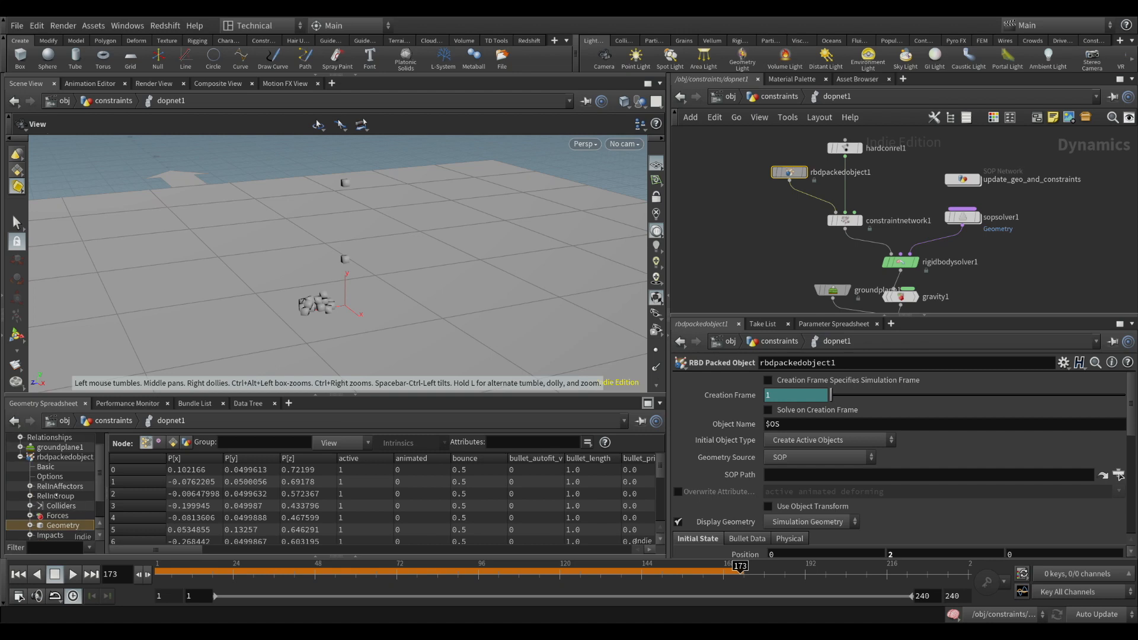
click(21, 458)
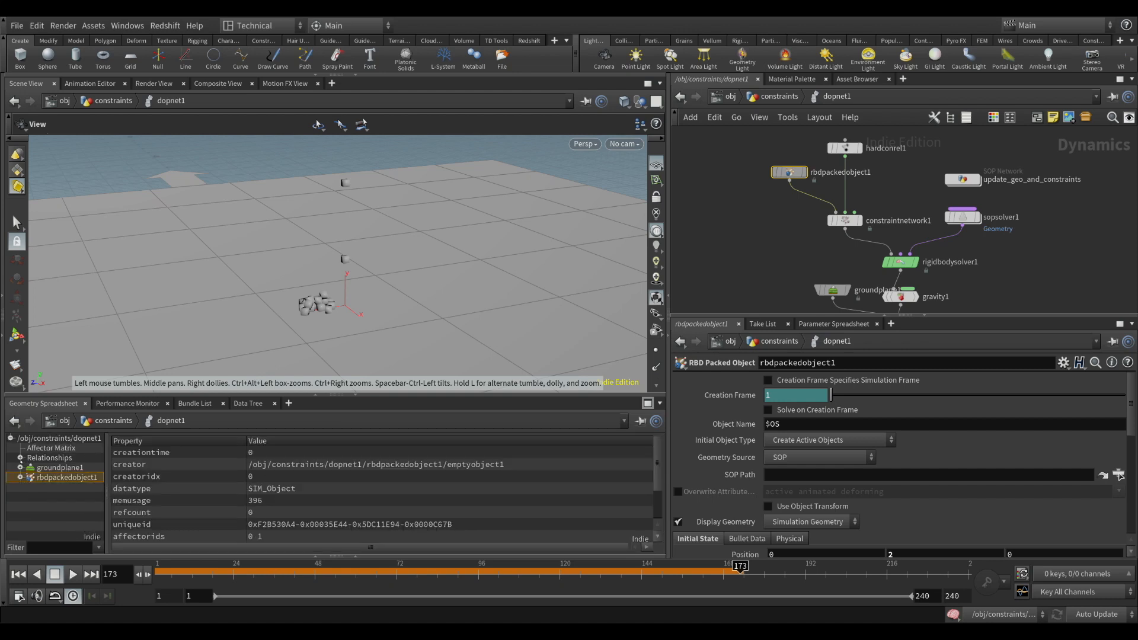
click(20, 459)
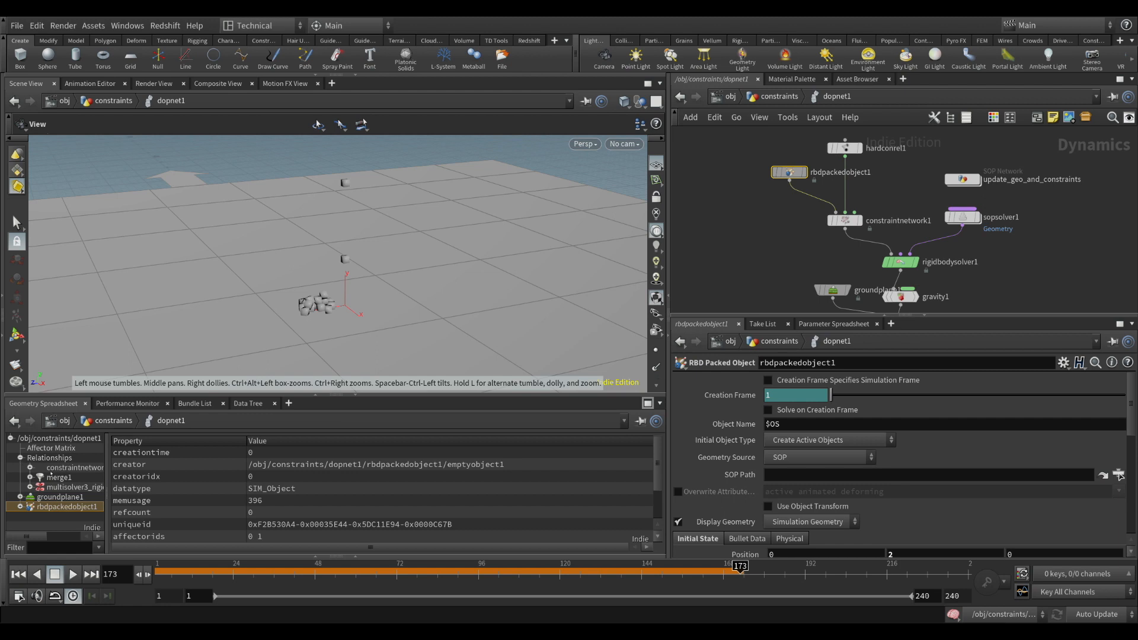
click(30, 469)
scroll(81, 482, down, 1)
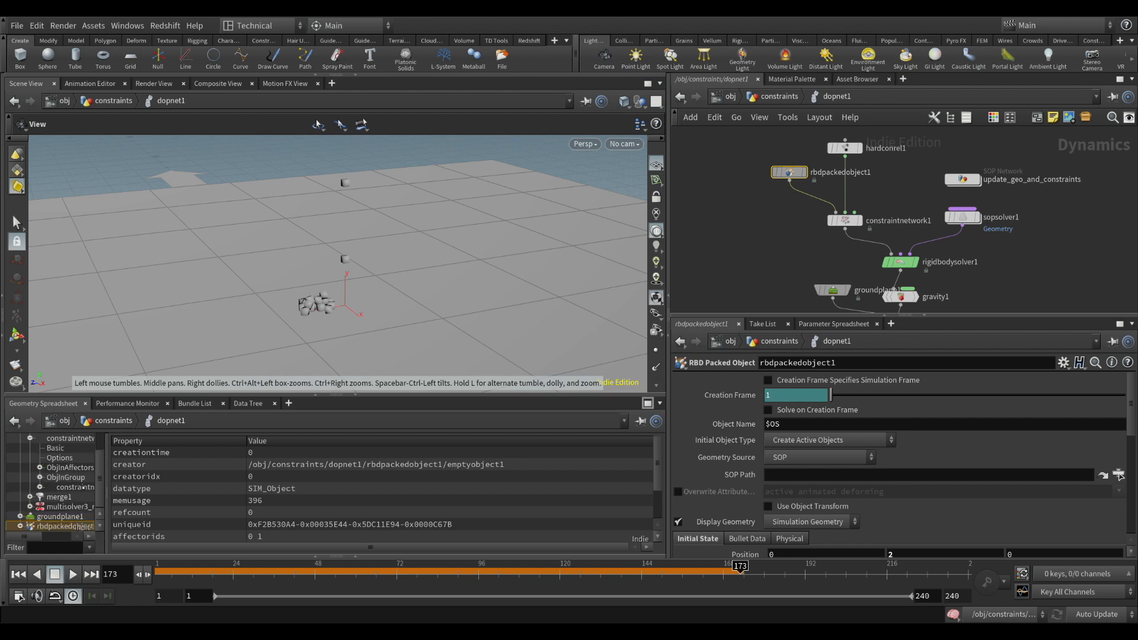
click(40, 487)
scroll(77, 493, down, 1)
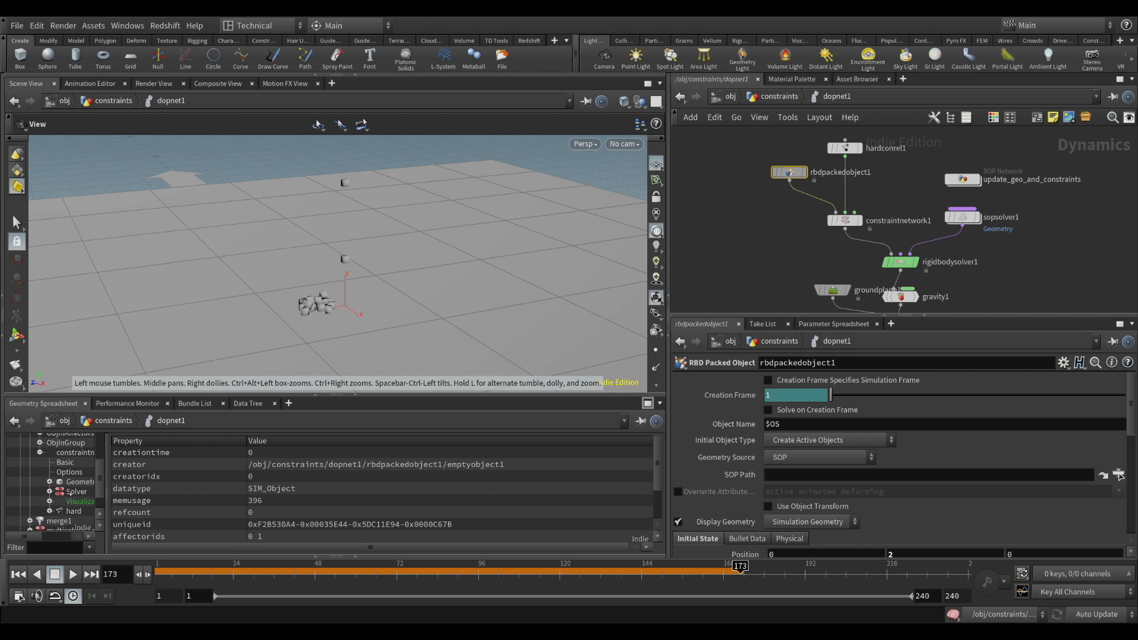
click(80, 481)
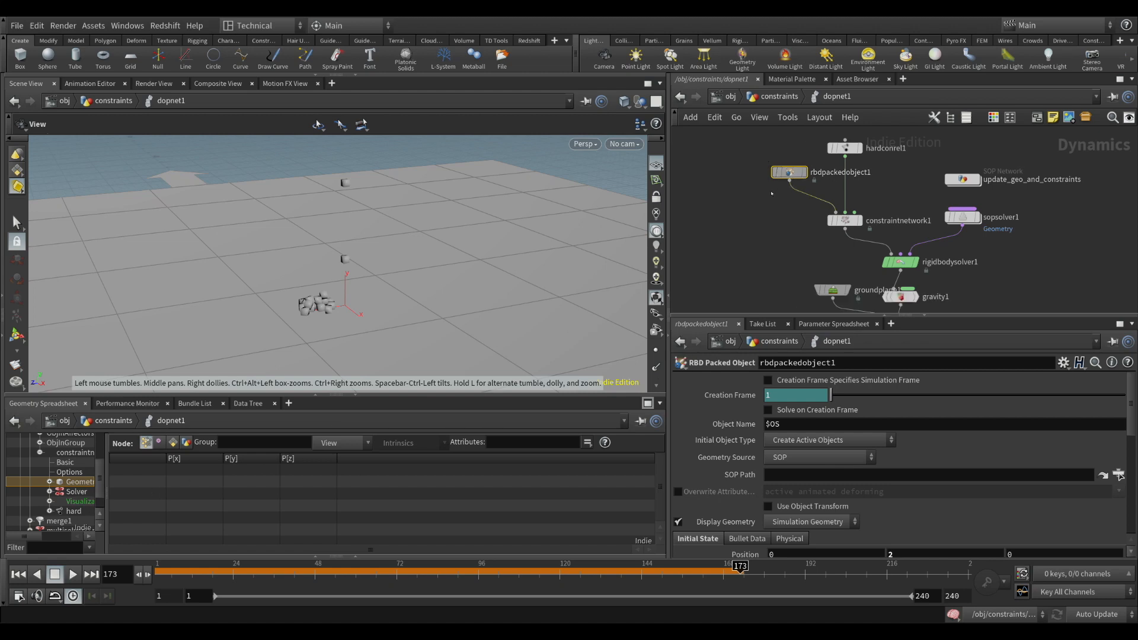
Nudge constraintnetwork1 and hardconrel1 slightly closer together in dopnet1
click(844, 221)
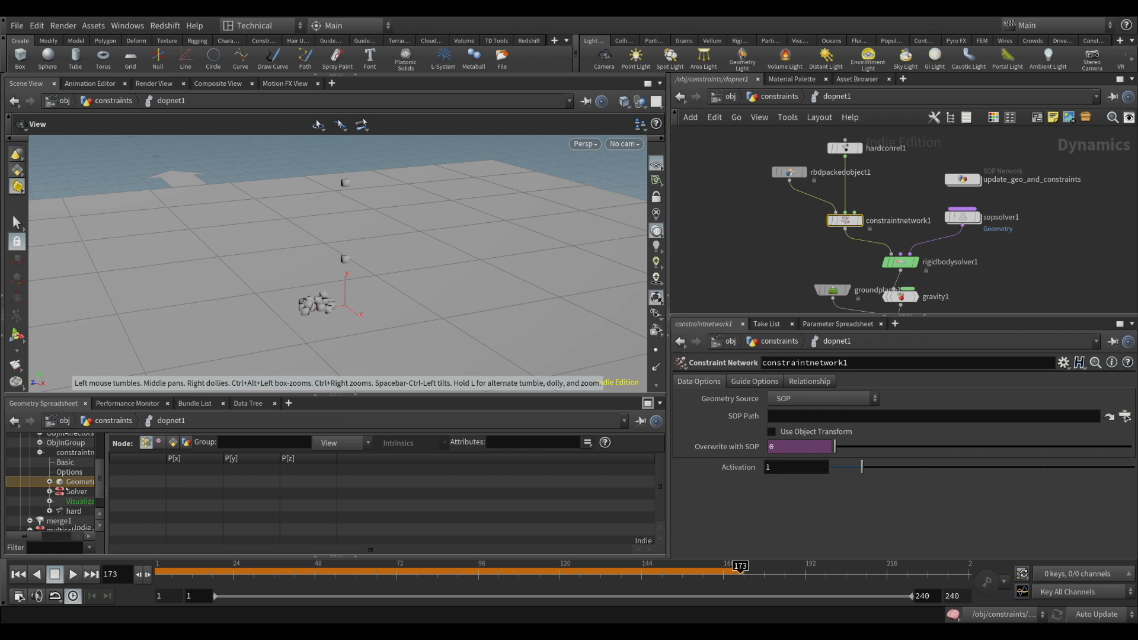
drag(850, 224, 850, 220)
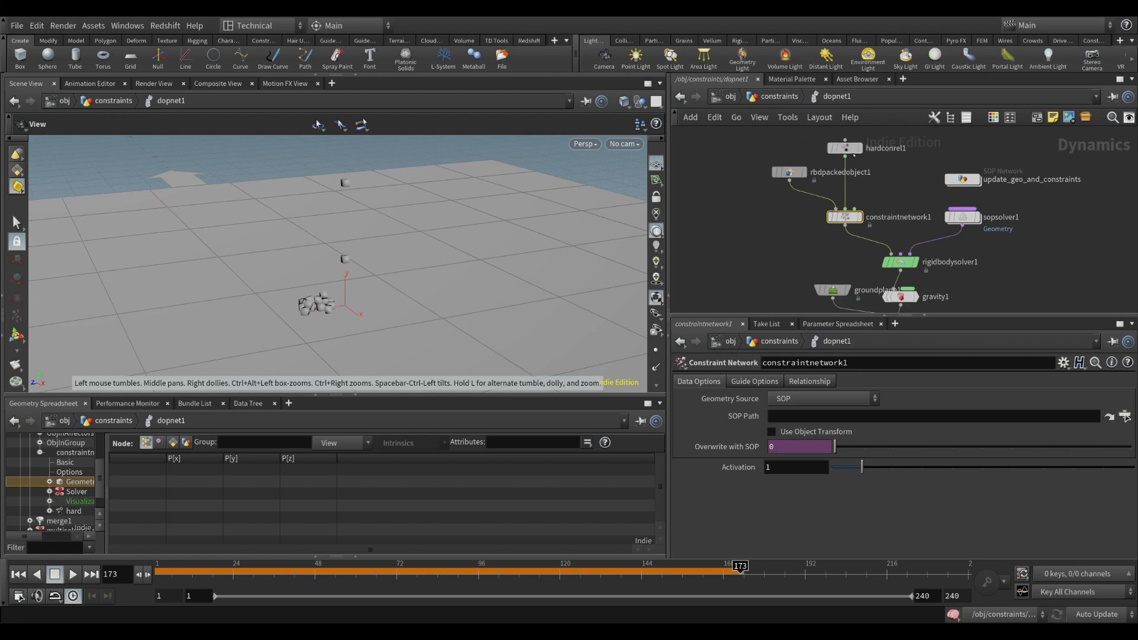
drag(851, 154, 850, 157)
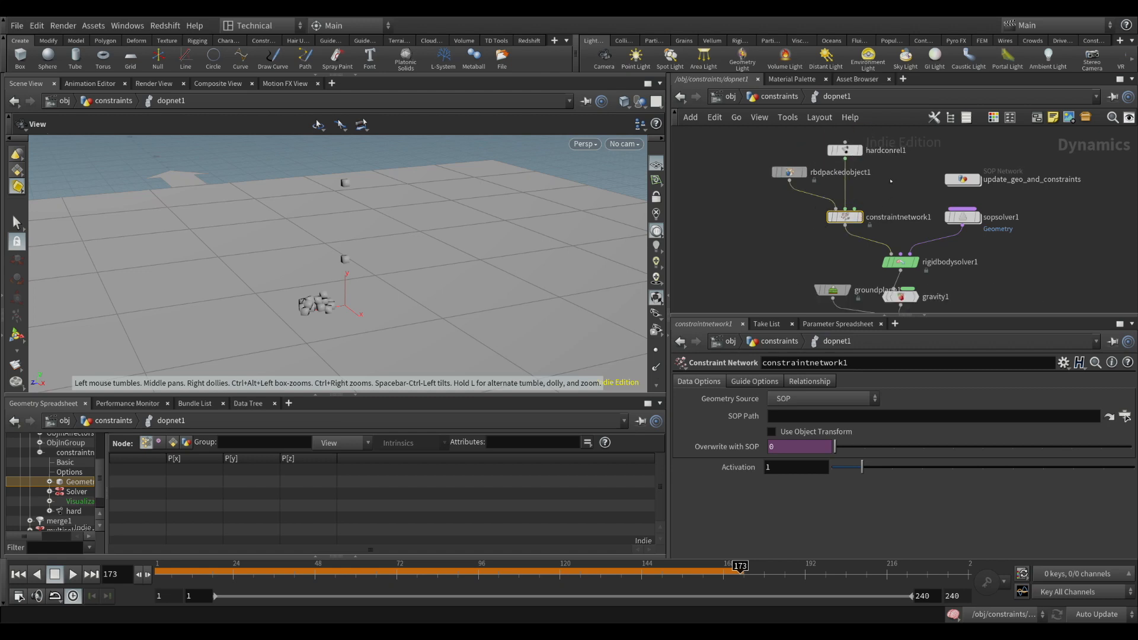
Inspect the Object 1 path of object_merge1 inside the update_geo_and_constraints SOP network
double_click(962, 179)
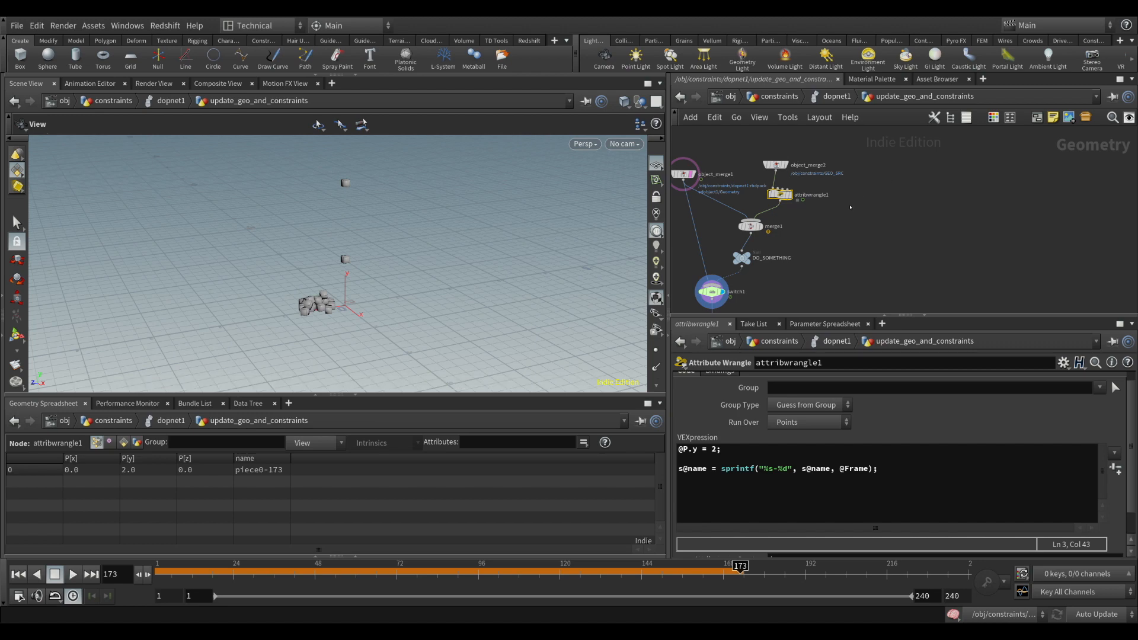
click(716, 175)
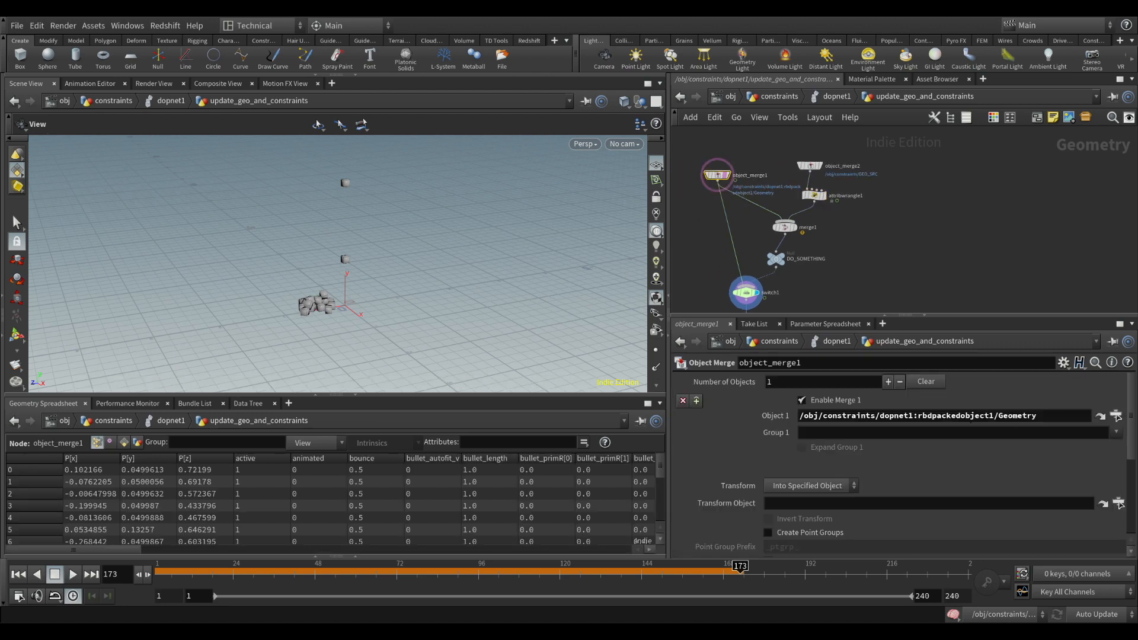
drag(923, 416, 981, 416)
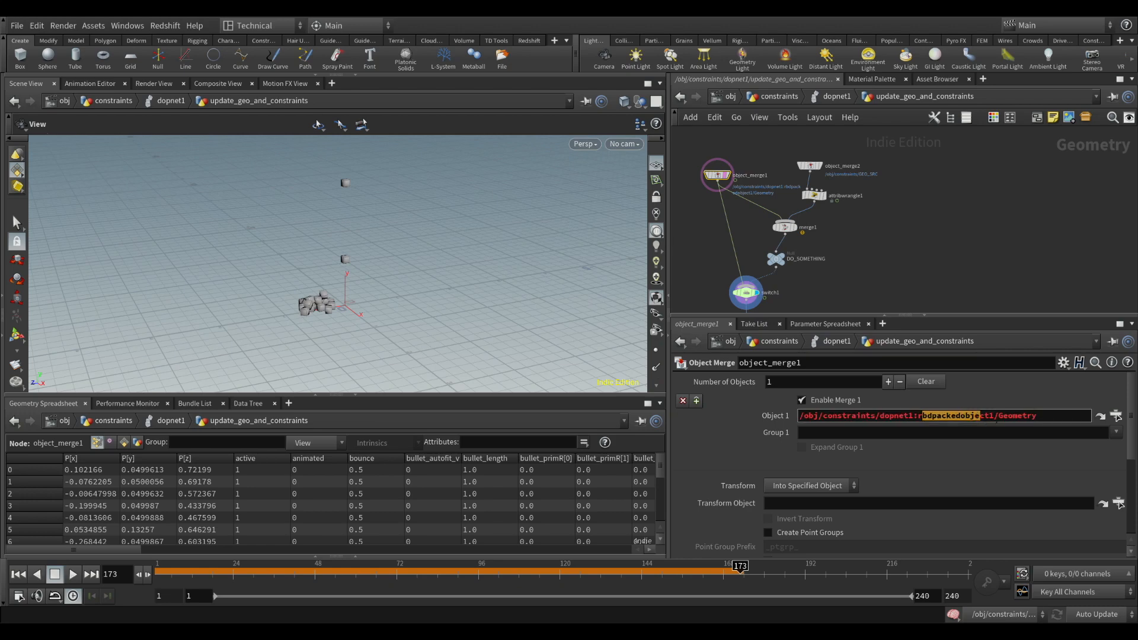
click(1008, 417)
key(Return)
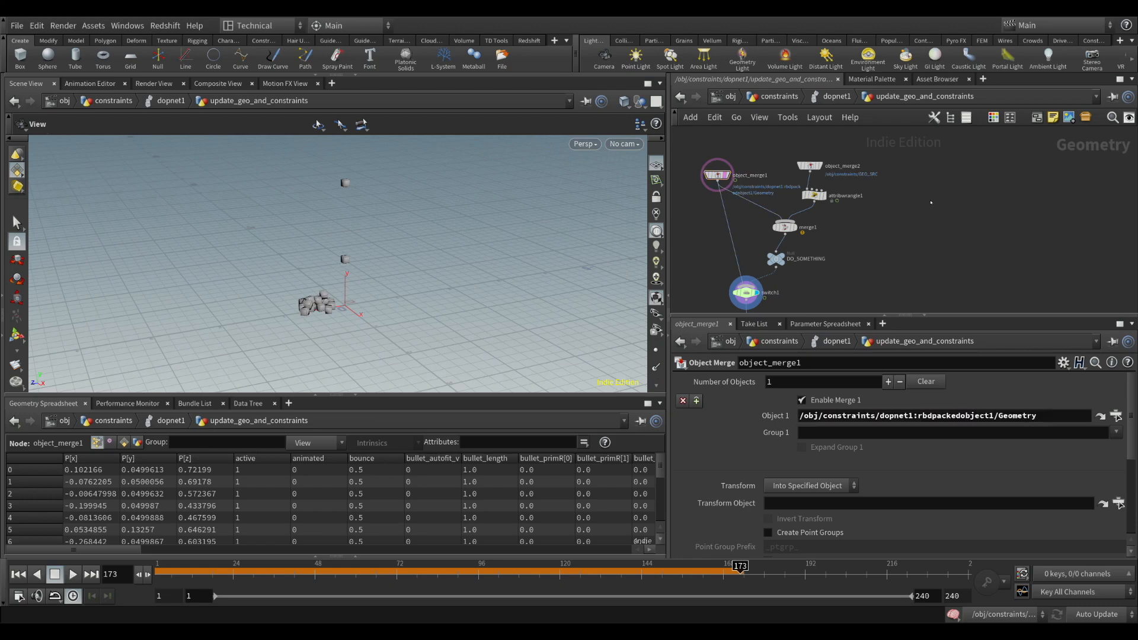
Add a separate Object Merge node and set its Object 1 path to /obj/constraints/dopnet1:Relationships/constraintnetwork1/constraints/Geometry
click(929, 200)
drag(928, 199, 942, 184)
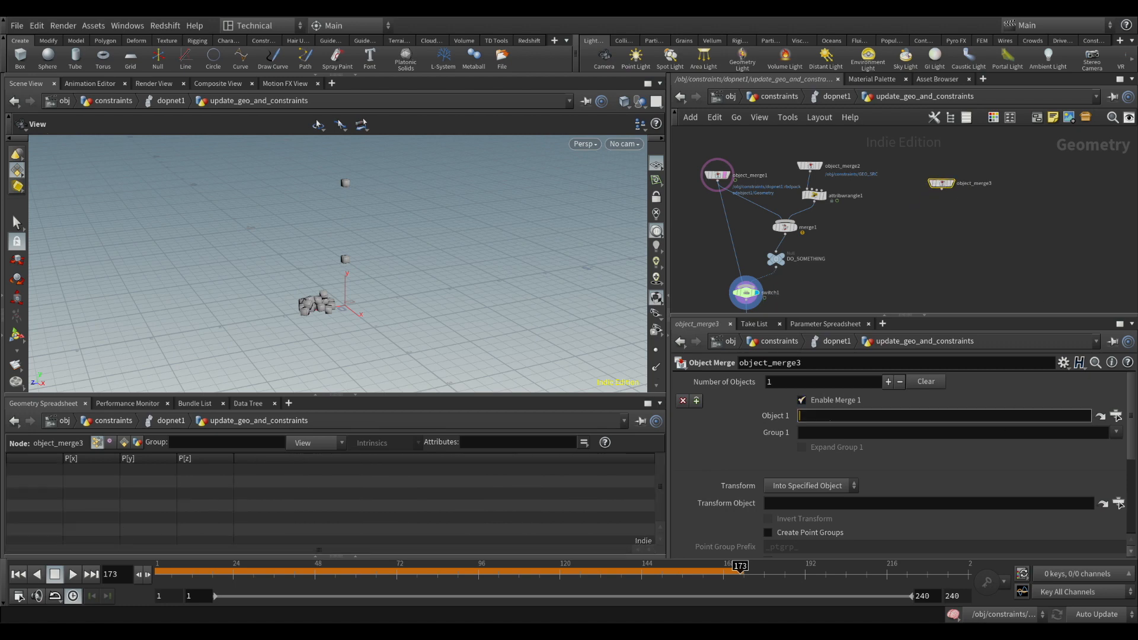
text(/obj/constraints/dopnet1/)
text(Relat)
key(BackSpace)
key(BackSpace)
key(BackSpace)
key(BackSpace)
key(BackSpace)
key(BackSpace)
text(:Relationships/)
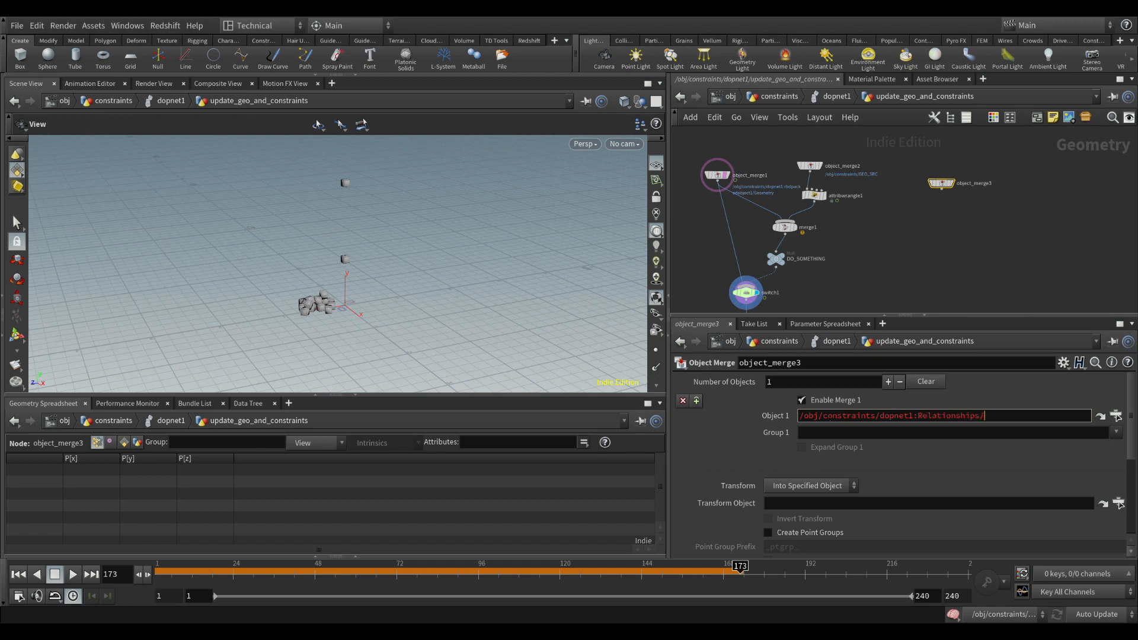
text(constraintnetwork1/)
text(constraints)
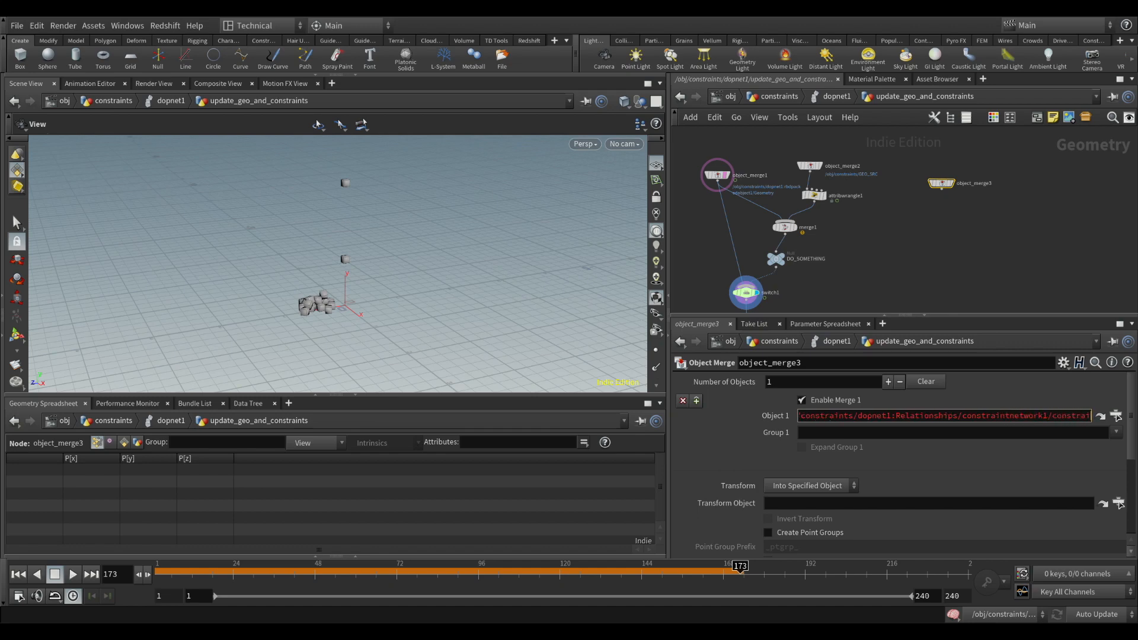
text(/Geometry)
key(Return)
Go back to dopnet1 and review the constraintnetwork1 hierarchy under Relationships in a widened data tree
key(u)
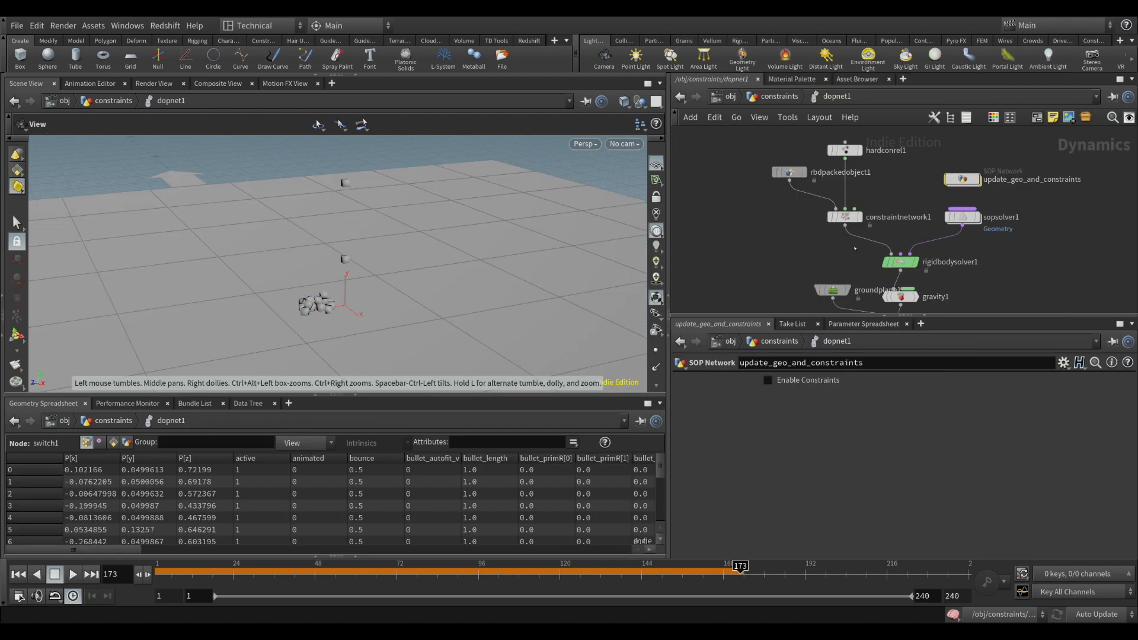
click(845, 217)
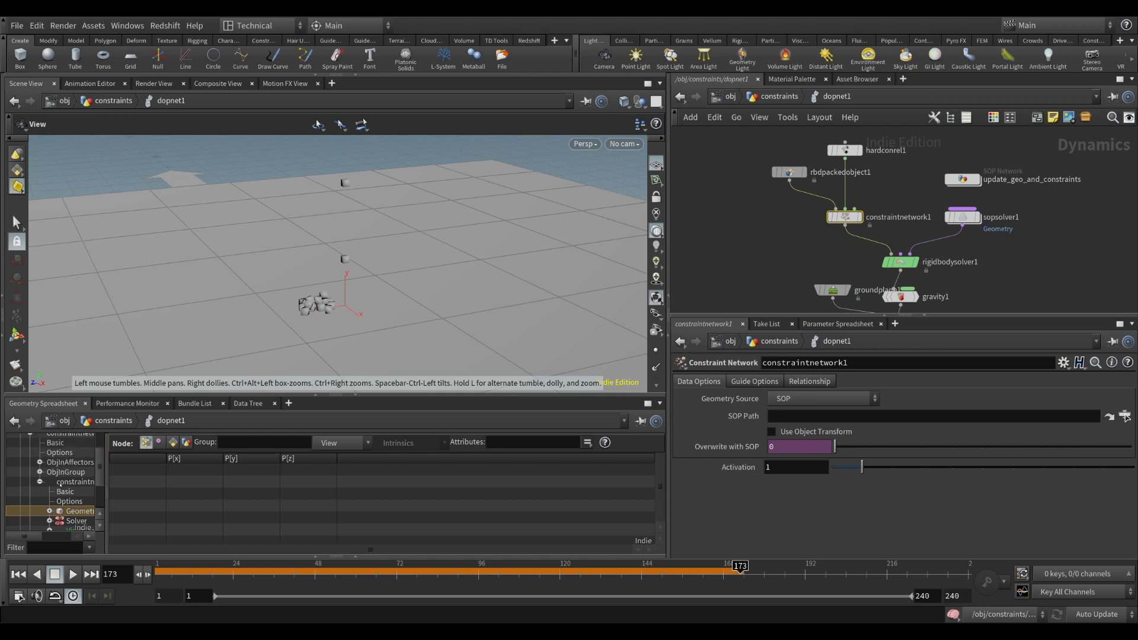
click(109, 487)
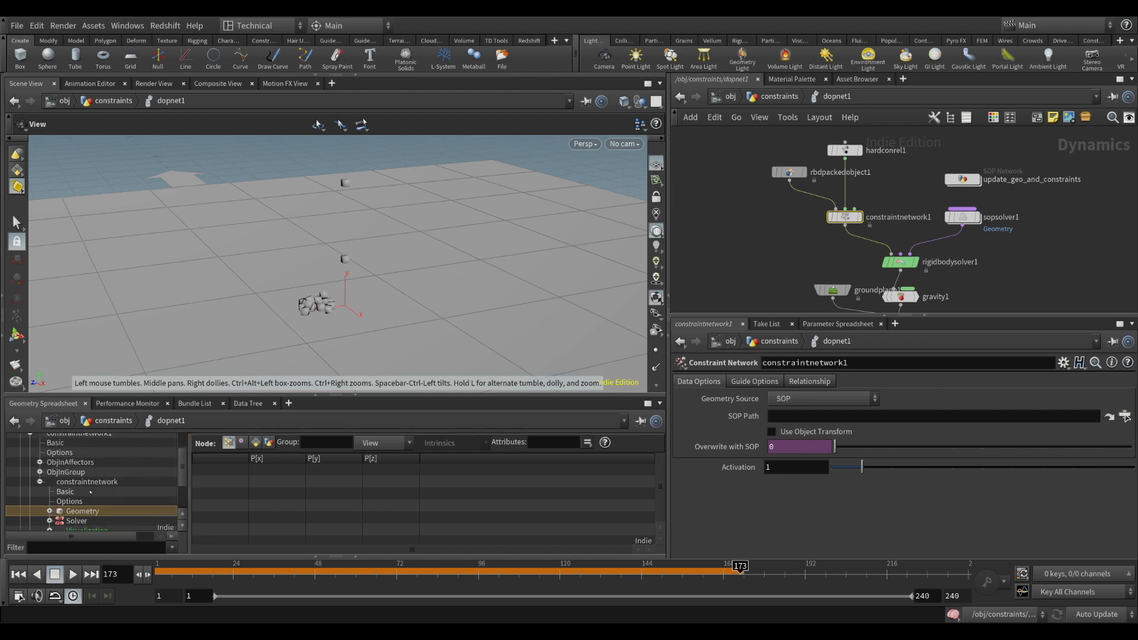
scroll(78, 472, up, 1)
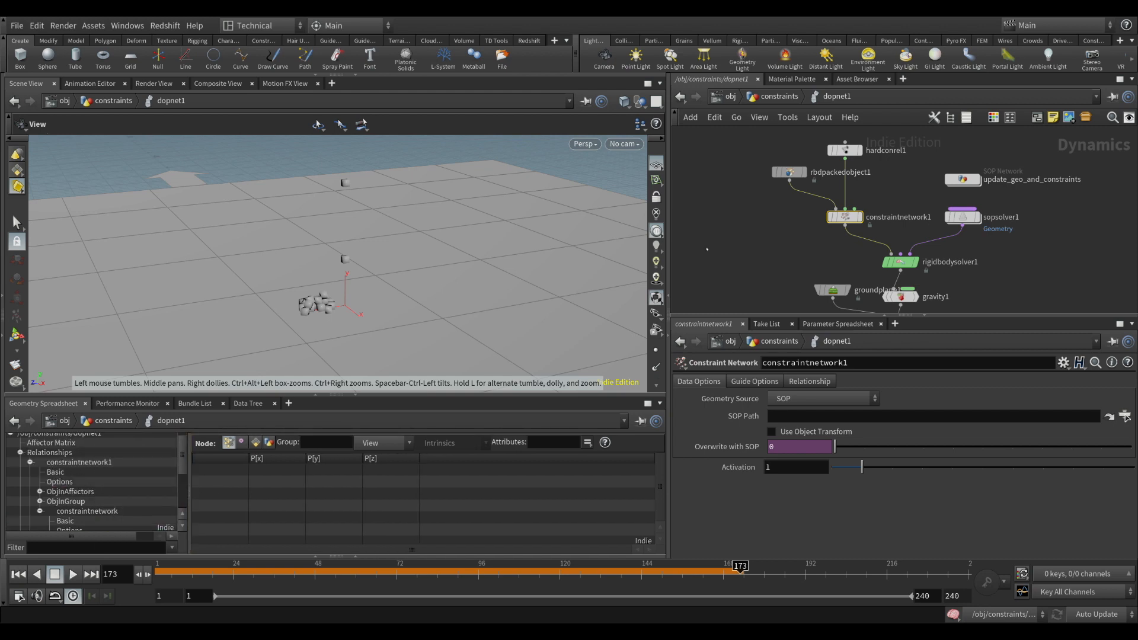
Check the full Object 1 path of object_merge3 inside update_geo_and_constraints
double_click(963, 179)
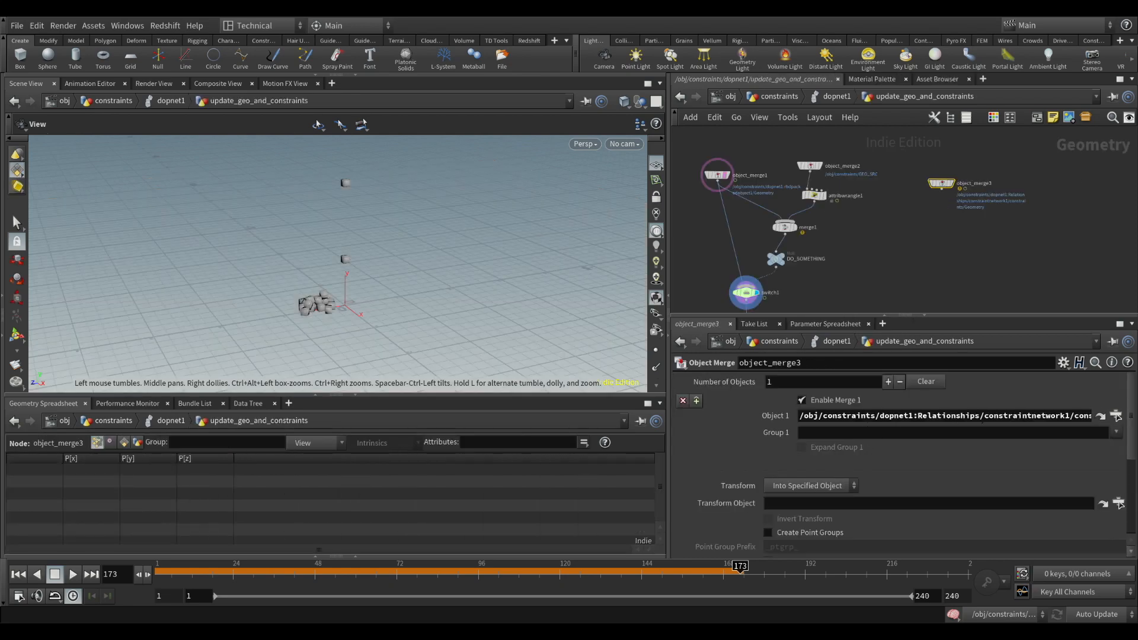
click(1062, 416)
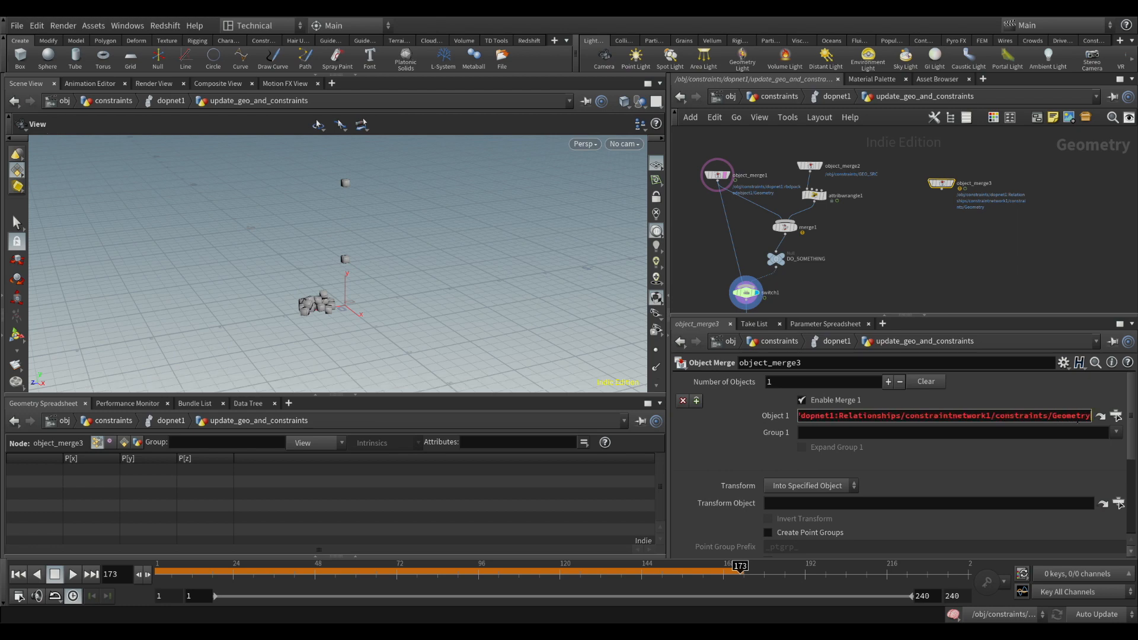
key(Return)
scroll(894, 180, up, 2)
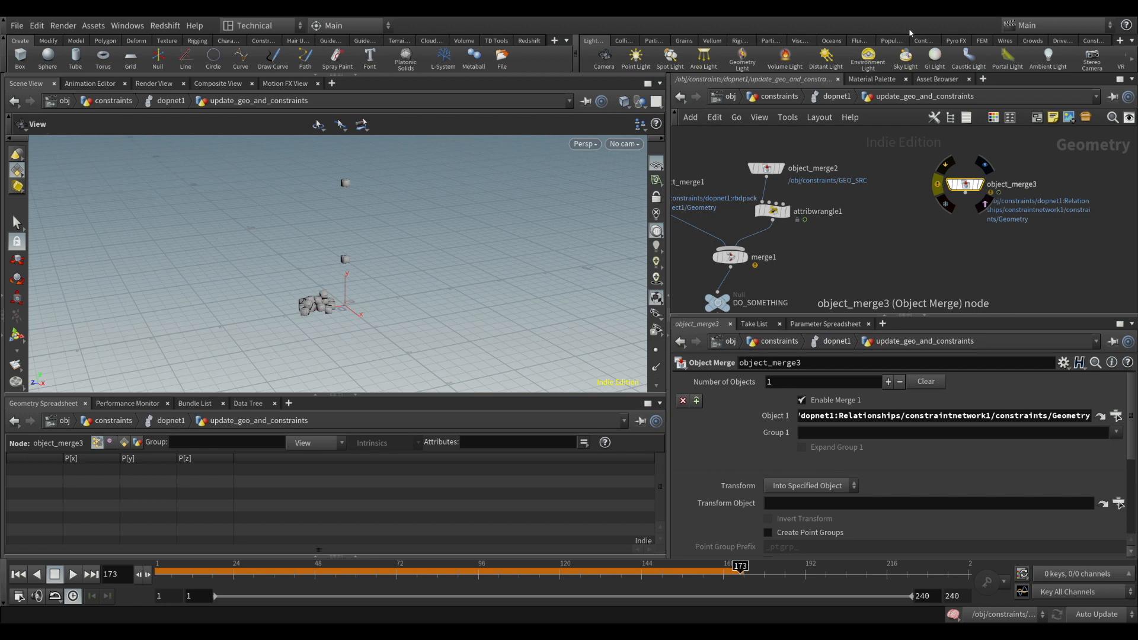
click(826, 416)
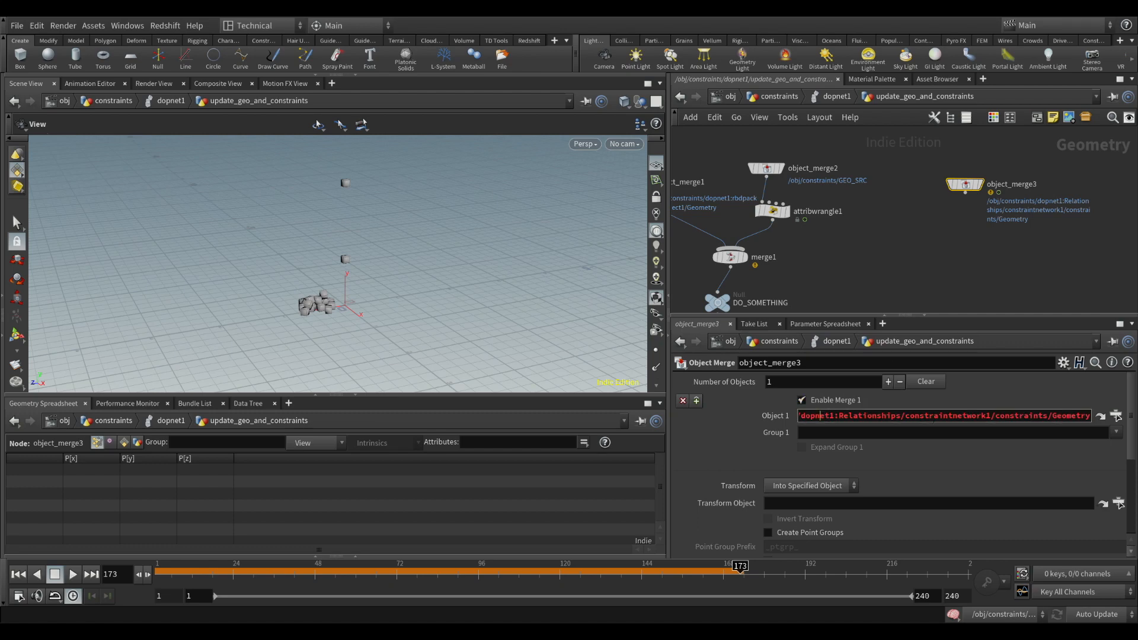
key(Left)
key(Left)
key(Left)
key(Left)
key(Left)
key(Left)
key(Left)
key(Left)
key(Left)
key(Left)
key(Left)
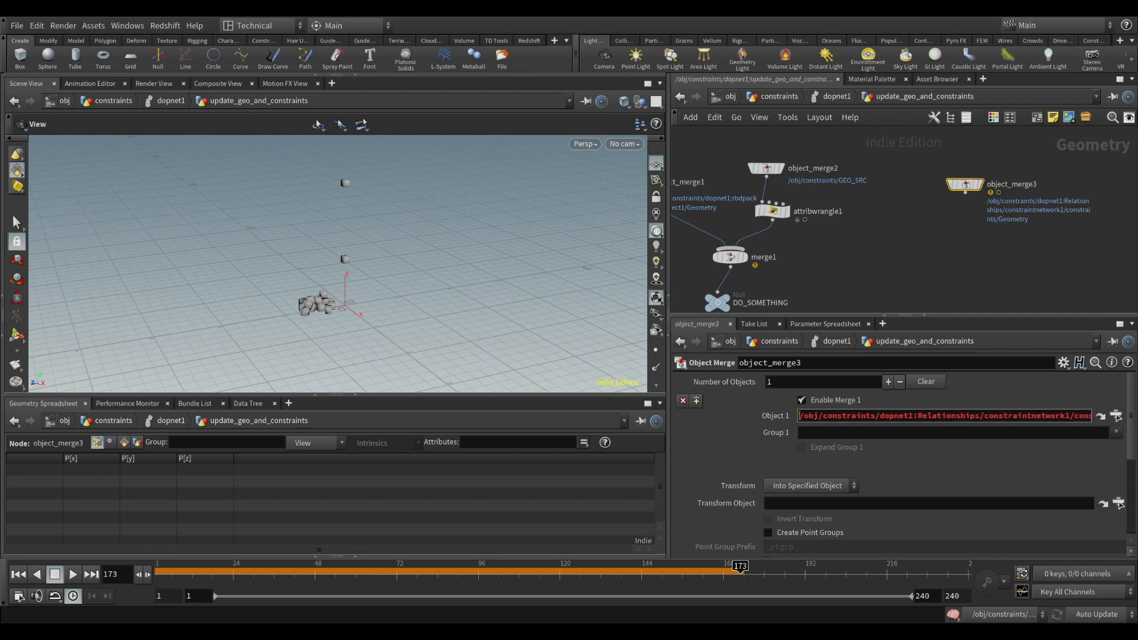
click(947, 253)
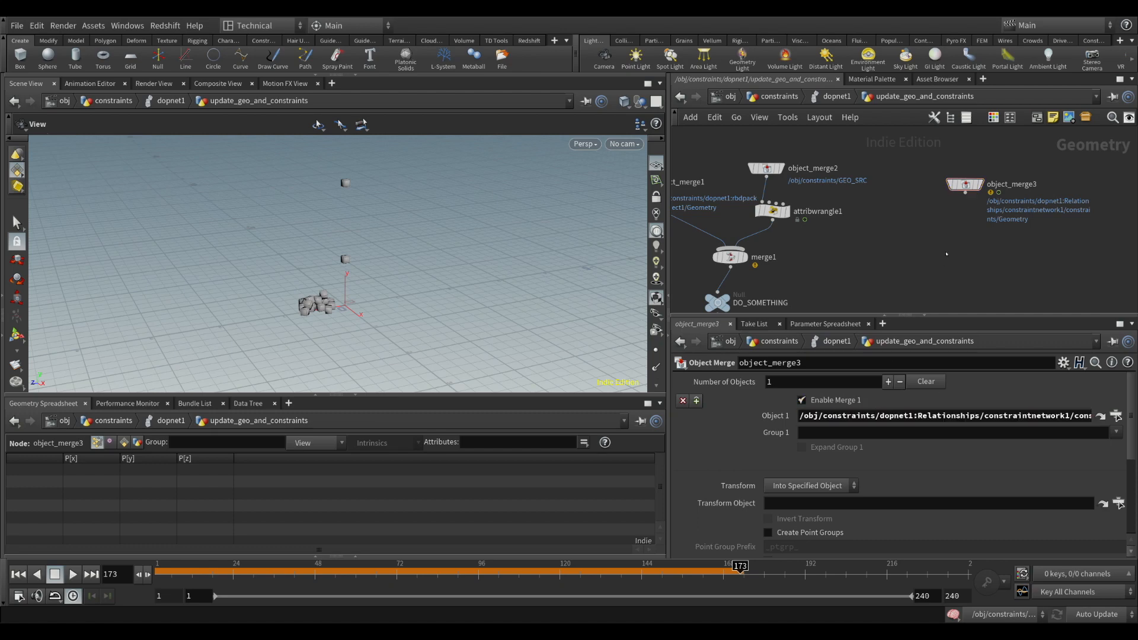
Display object_merge3, reset the timeline to frame 1 and move the node slightly upward
click(973, 185)
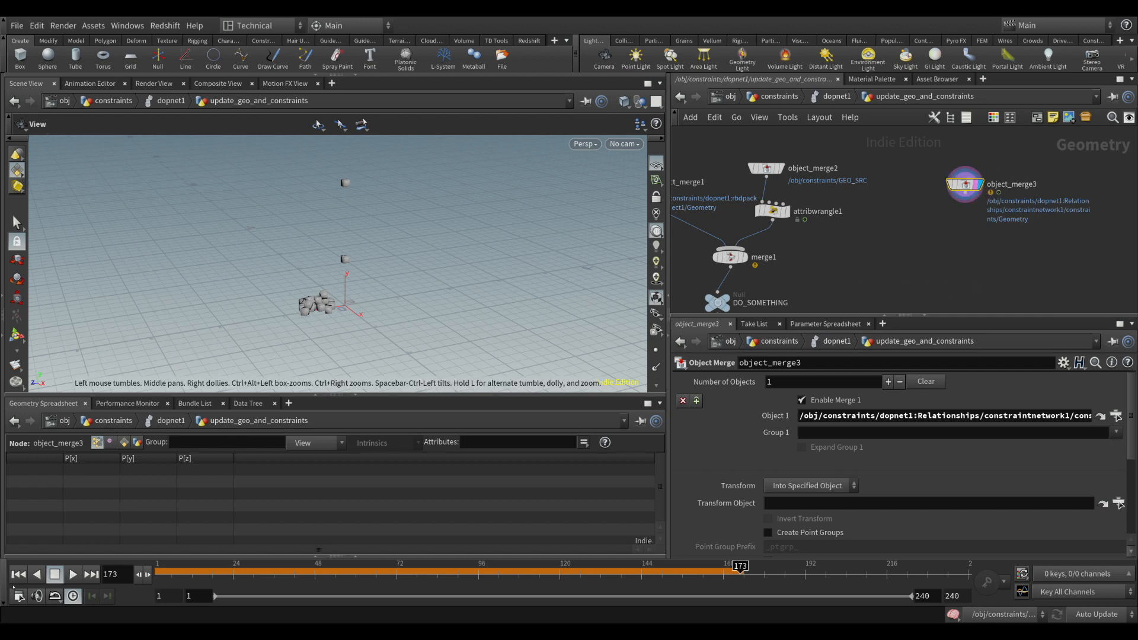
click(19, 573)
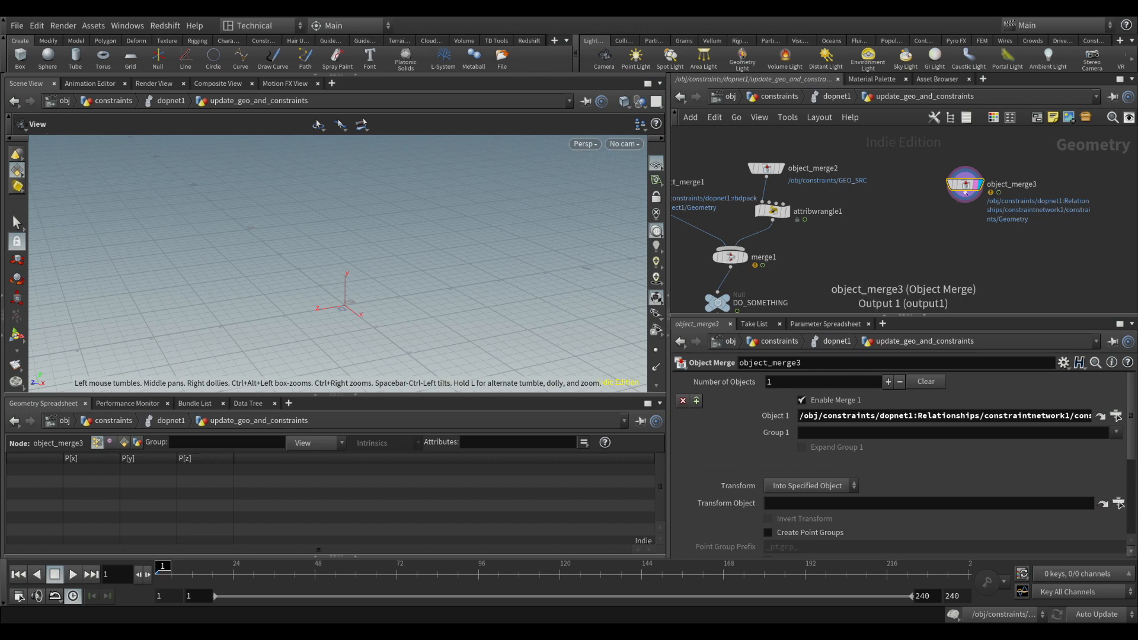
drag(971, 189, 973, 173)
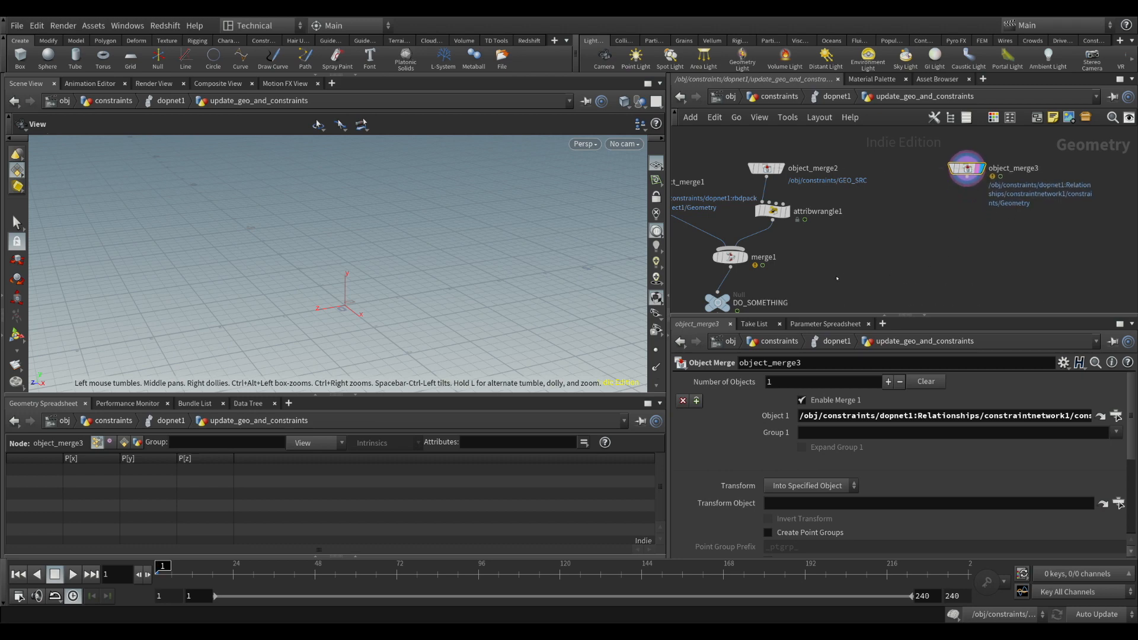
scroll(901, 195, down, 5)
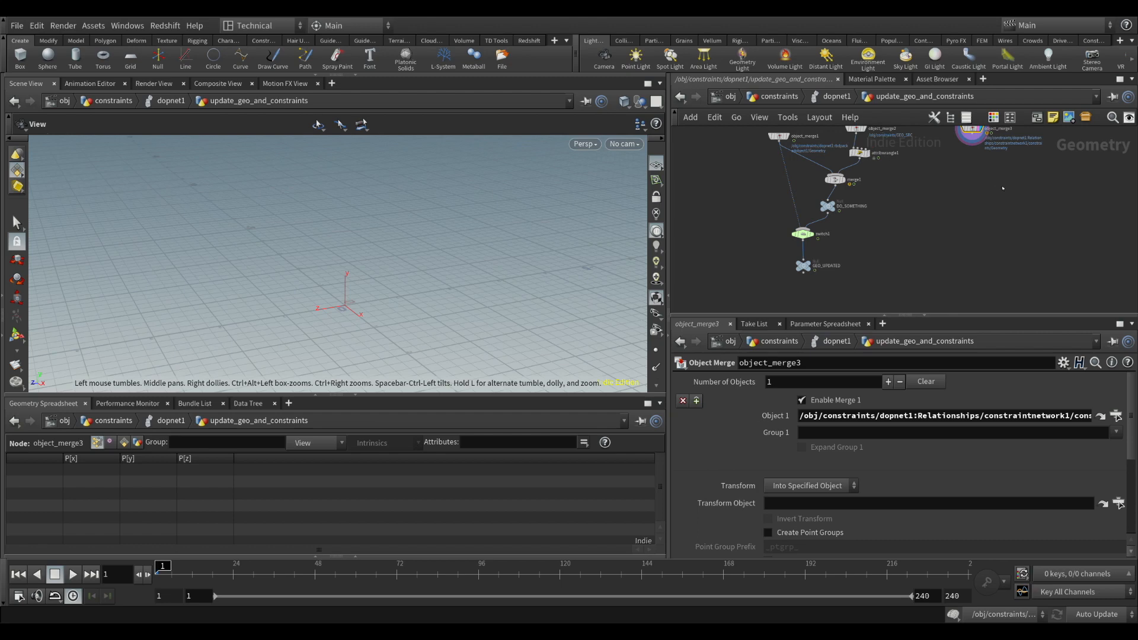
Duplicate switch1 with its $FF%10==1 expression, disconnect the copy's inputs and place it below object_merge3
key(h)
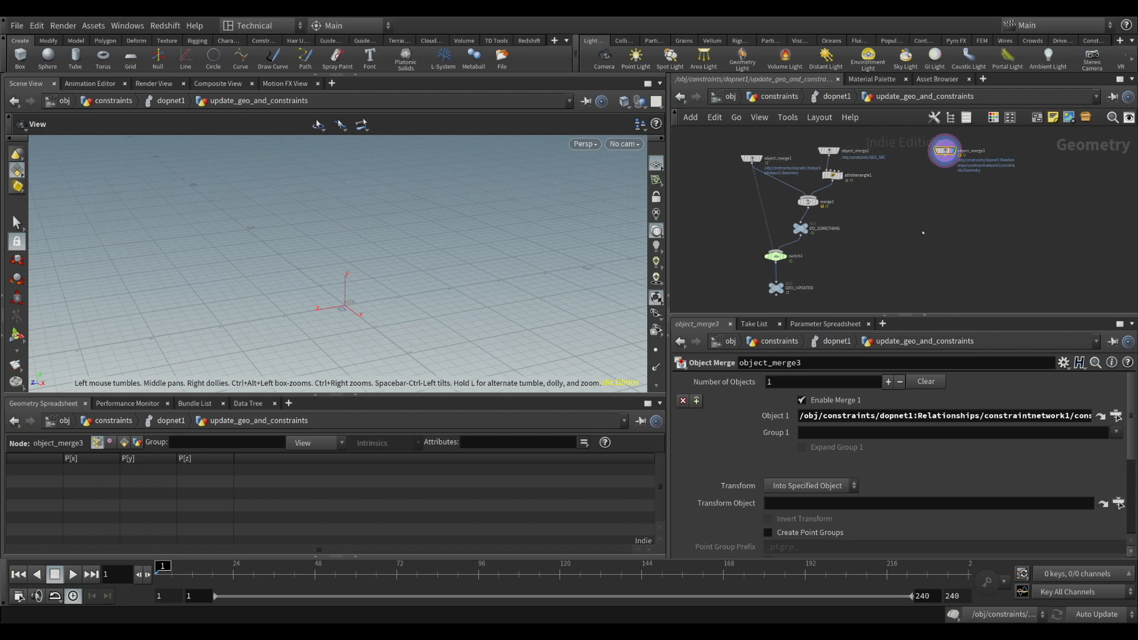
middle_drag(878, 256, 866, 235)
click(766, 237)
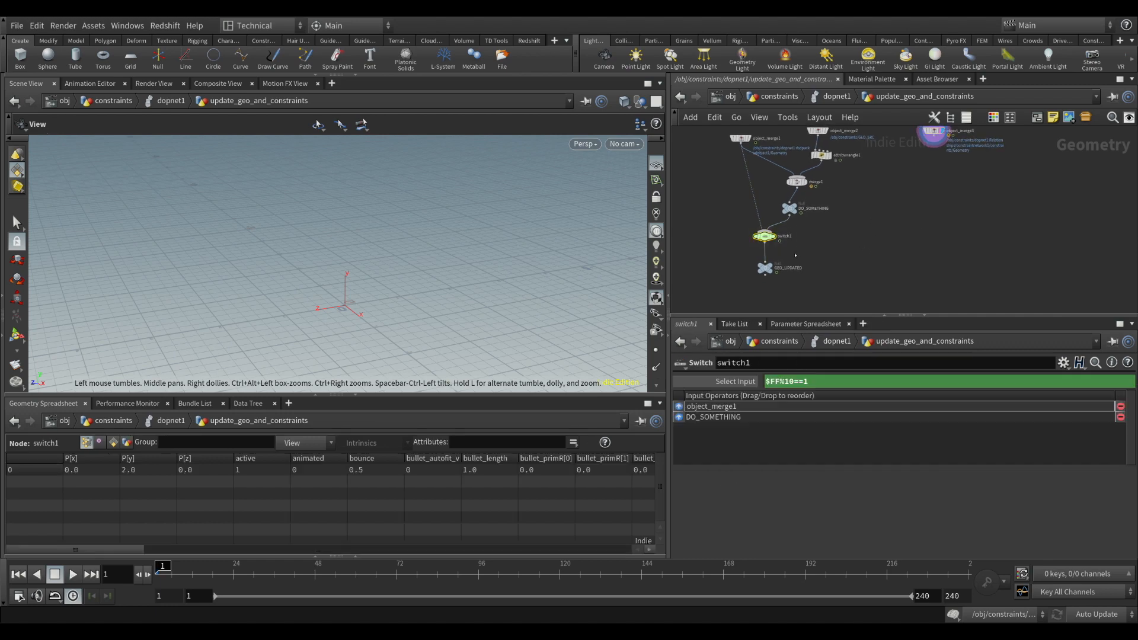
key(ctrl+c)
key(ctrl+v)
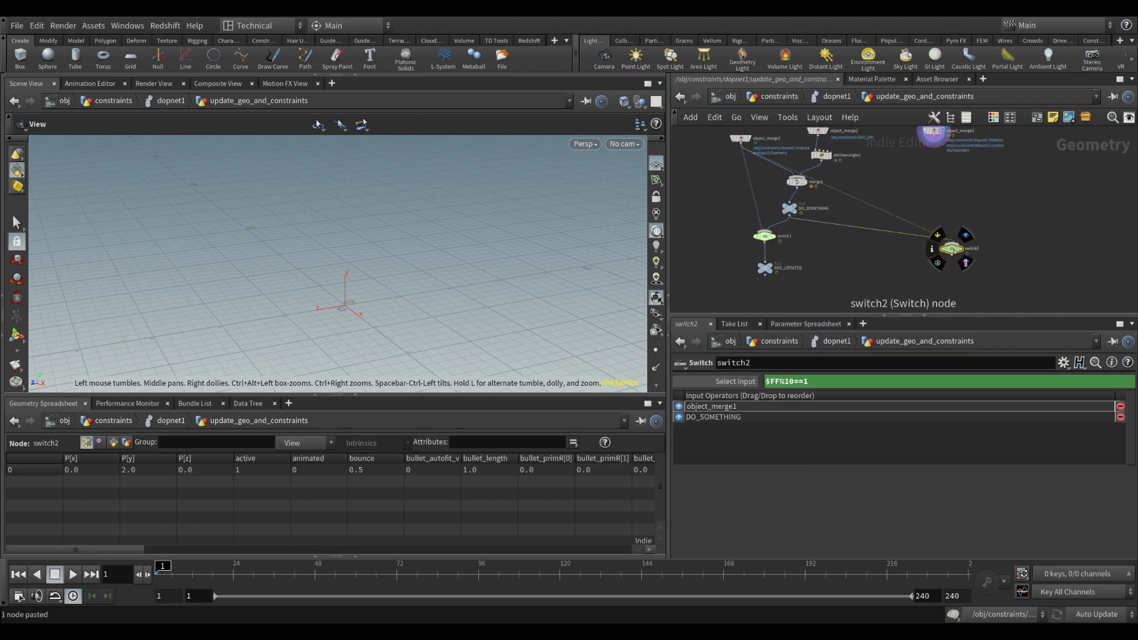
key(y)
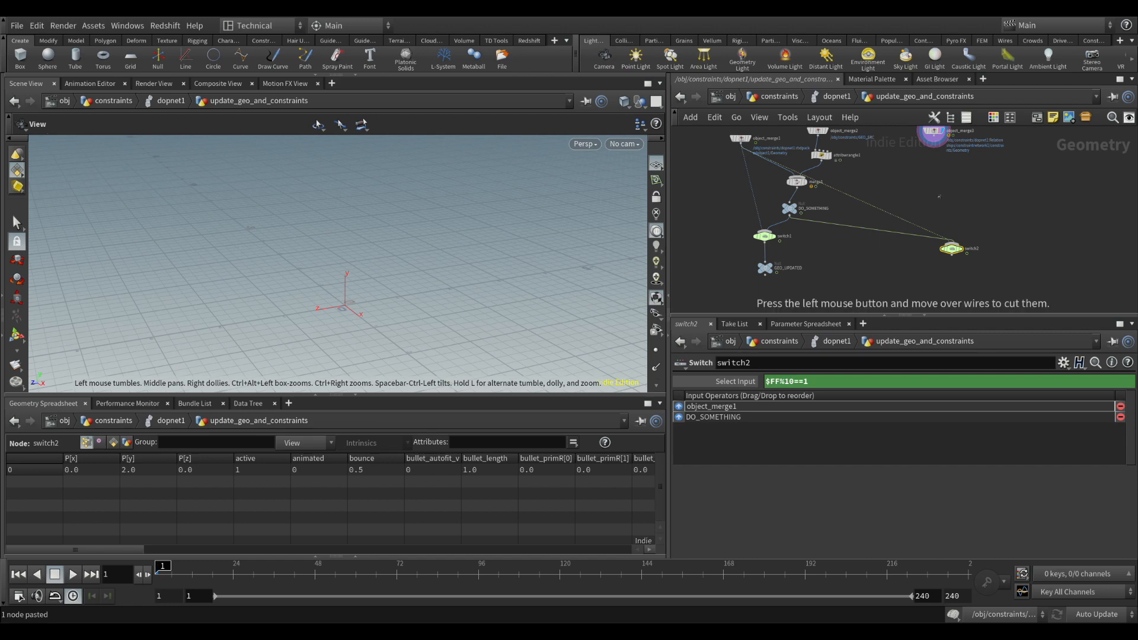
drag(935, 193, 954, 236)
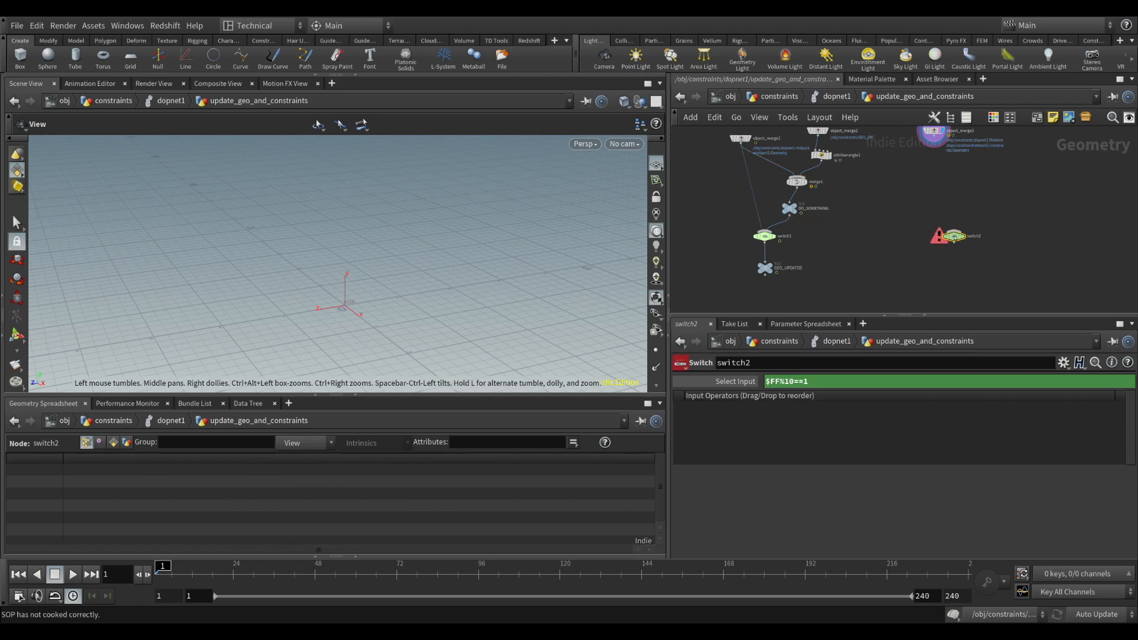
Add a Null named CON_UPDATED under switch2 and feed object_merge3 into switch2's first input
click(953, 244)
key(Return)
scroll(954, 262, up, 3)
double_click(982, 263)
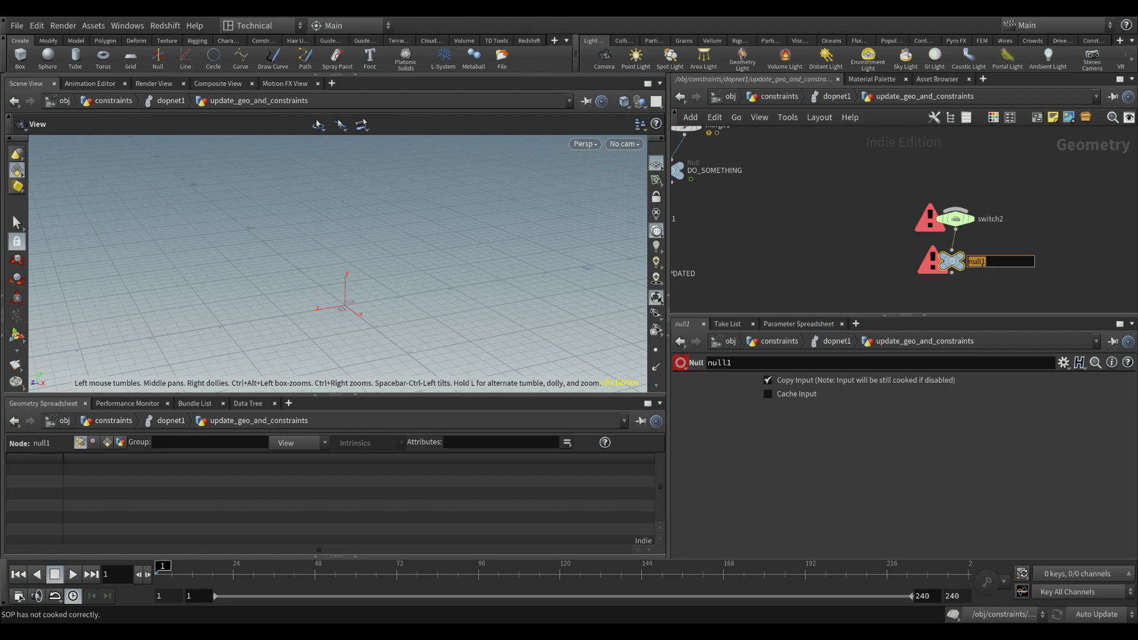
text(CON_UPDATED)
key(Return)
key(h)
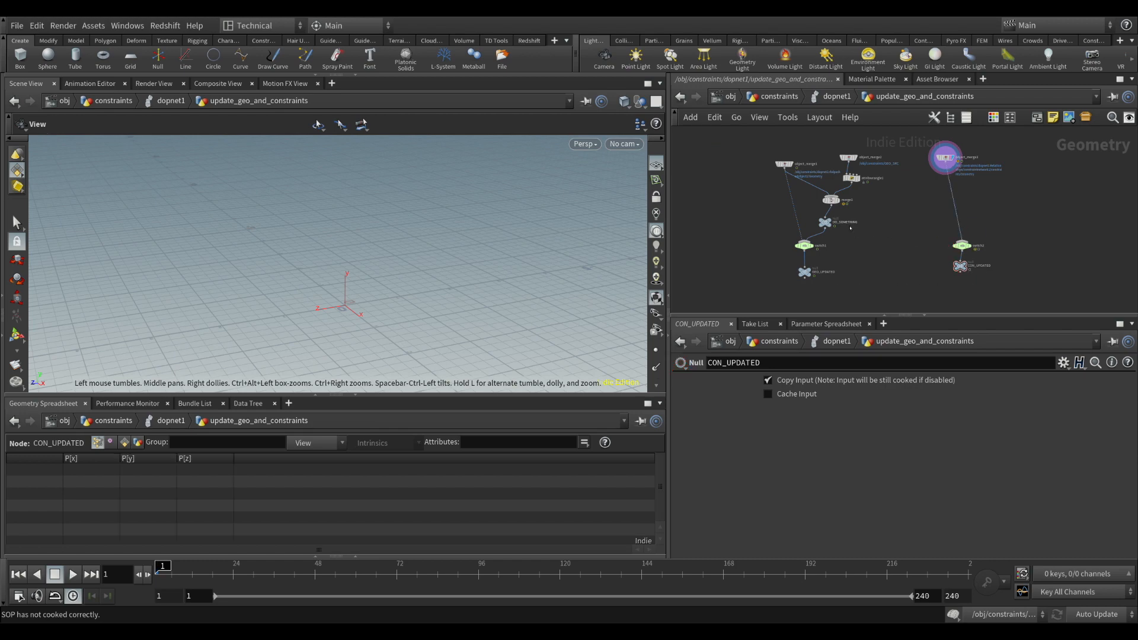
Wire object_merge3 into switch2 a second time, routed through a dot beside the direct wire
click(824, 222)
click(983, 195)
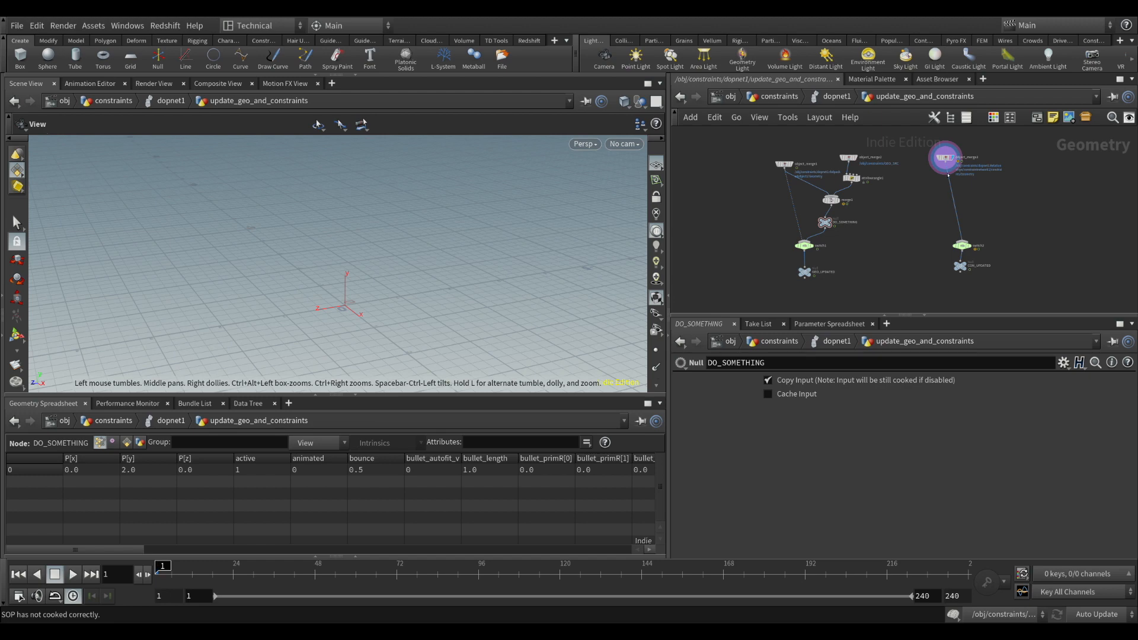
click(948, 165)
alt+click(992, 195)
click(963, 240)
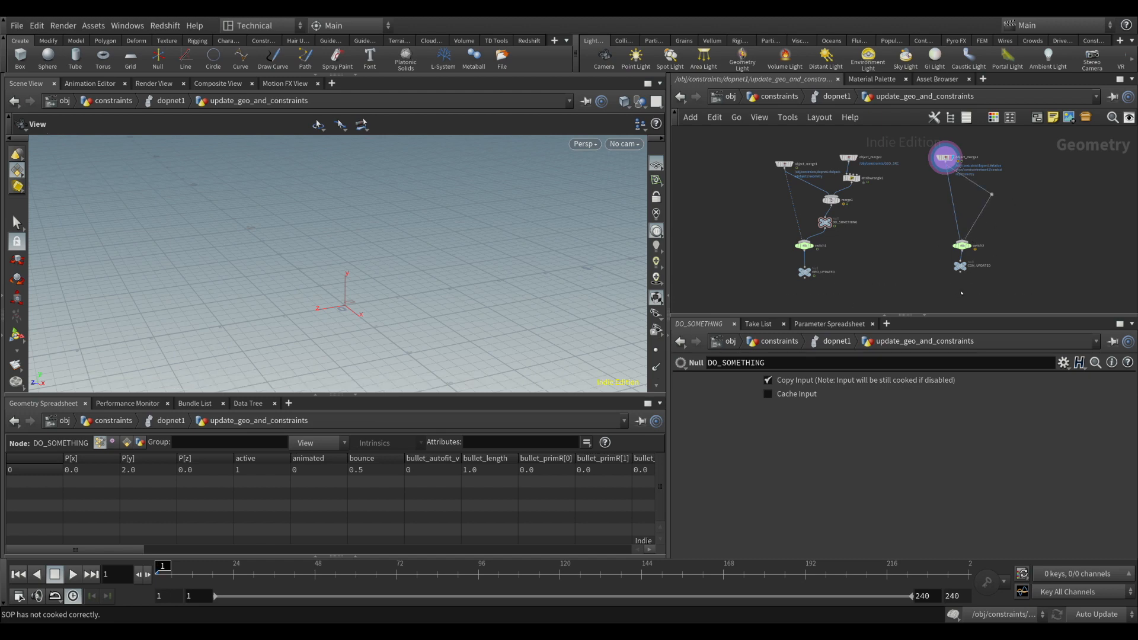
In dopnet1, move constraintnetwork1 and its input nodes aside and wire a new SOP Solver into constraintnetwork1's third input
key(u)
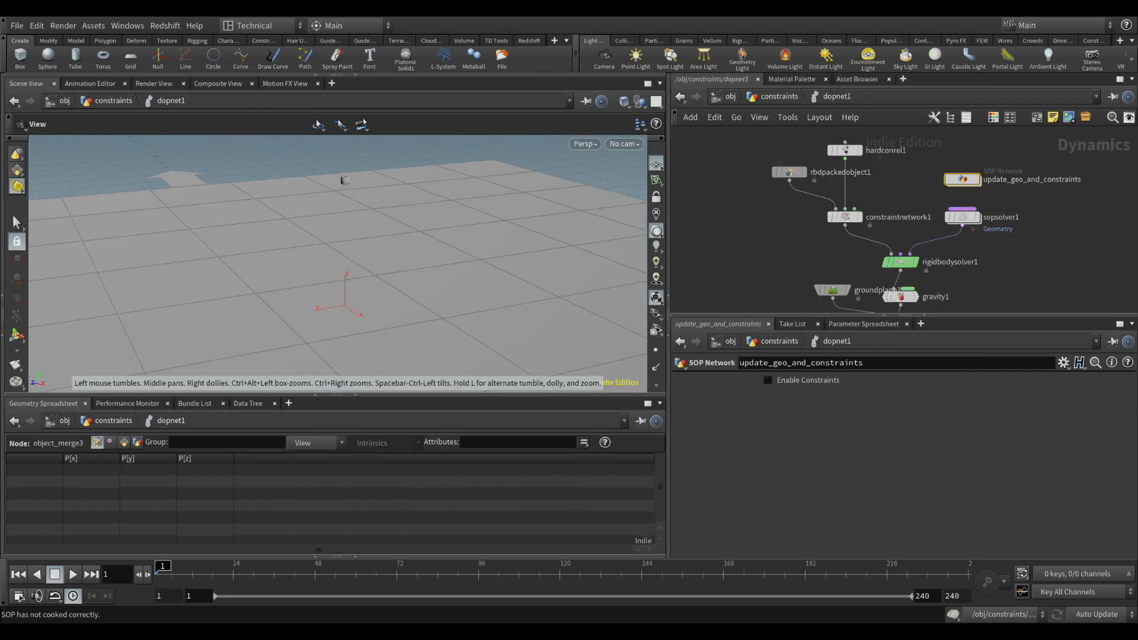
click(970, 221)
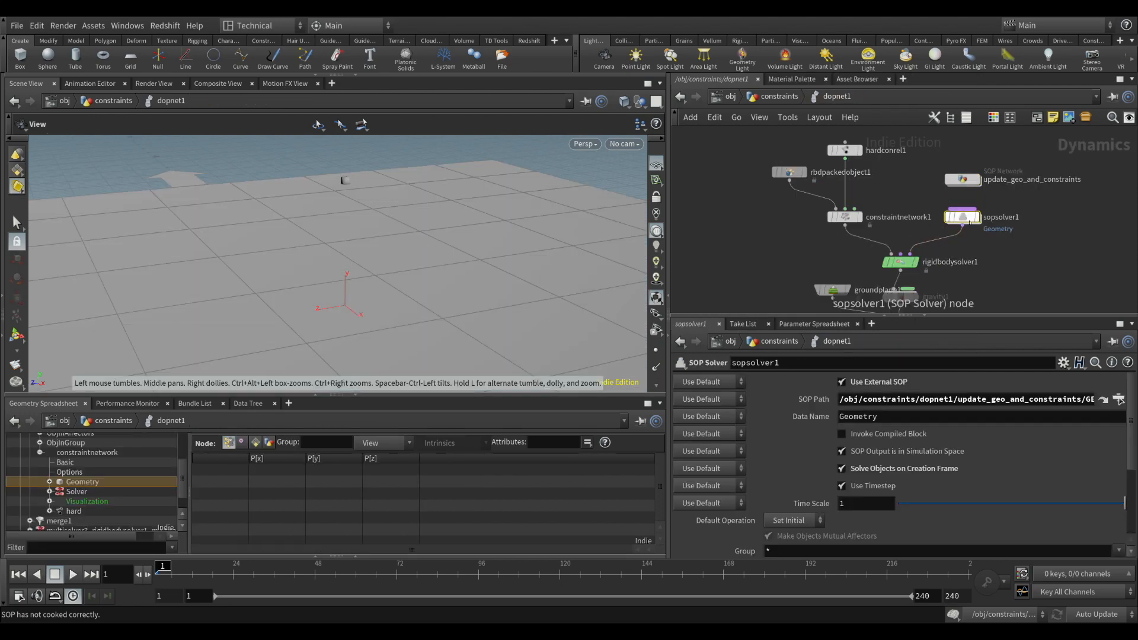
drag(761, 143, 793, 217)
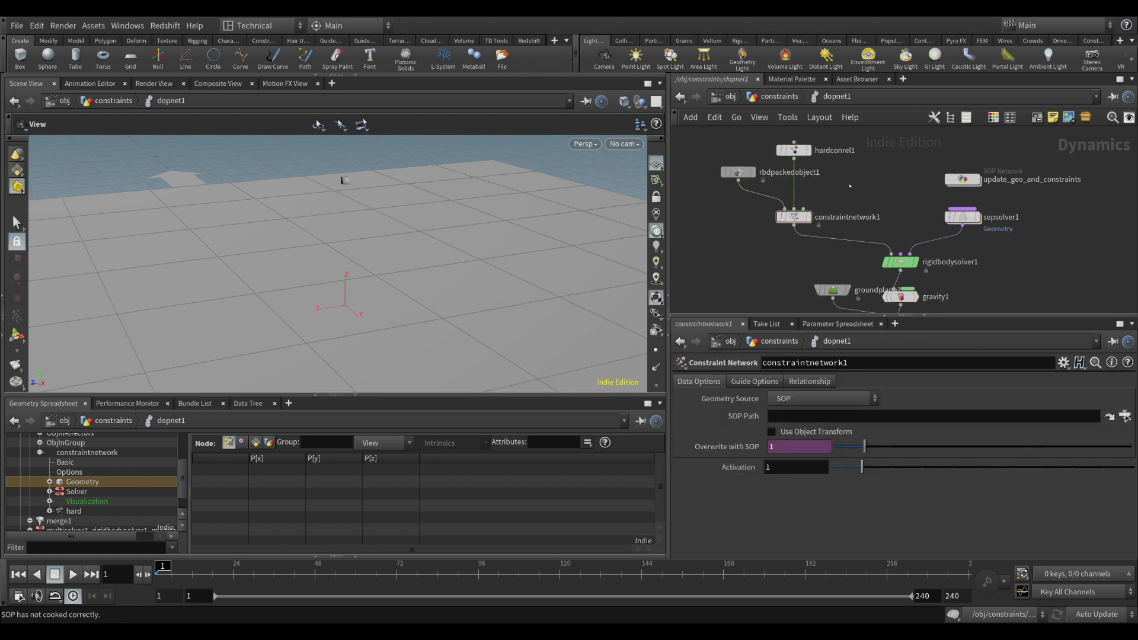
key(Return)
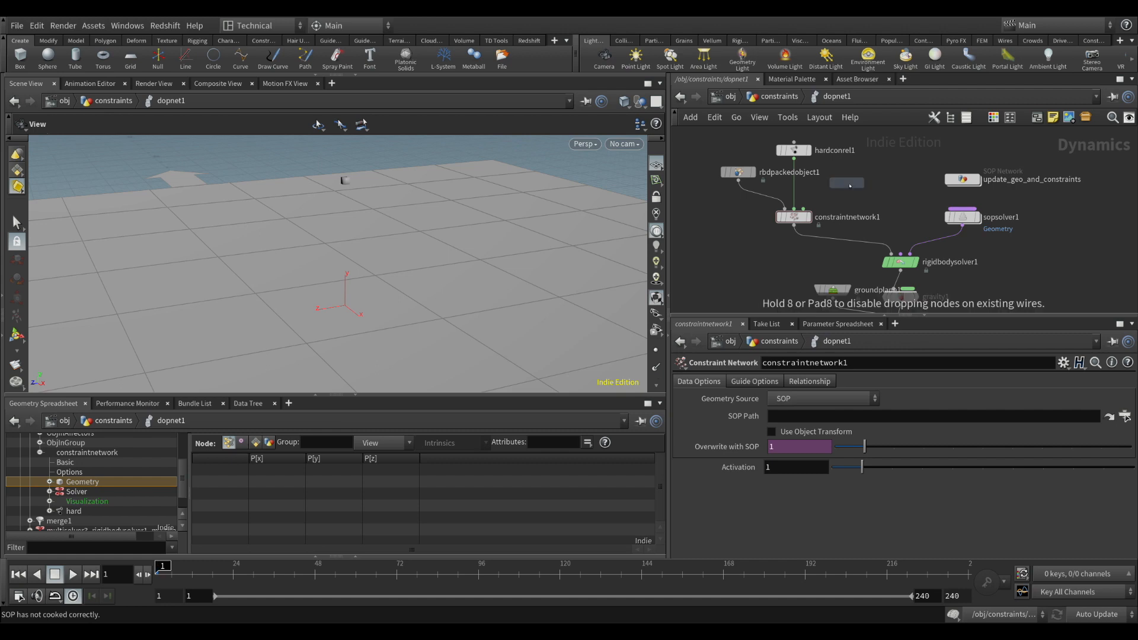
click(848, 184)
drag(847, 191, 803, 209)
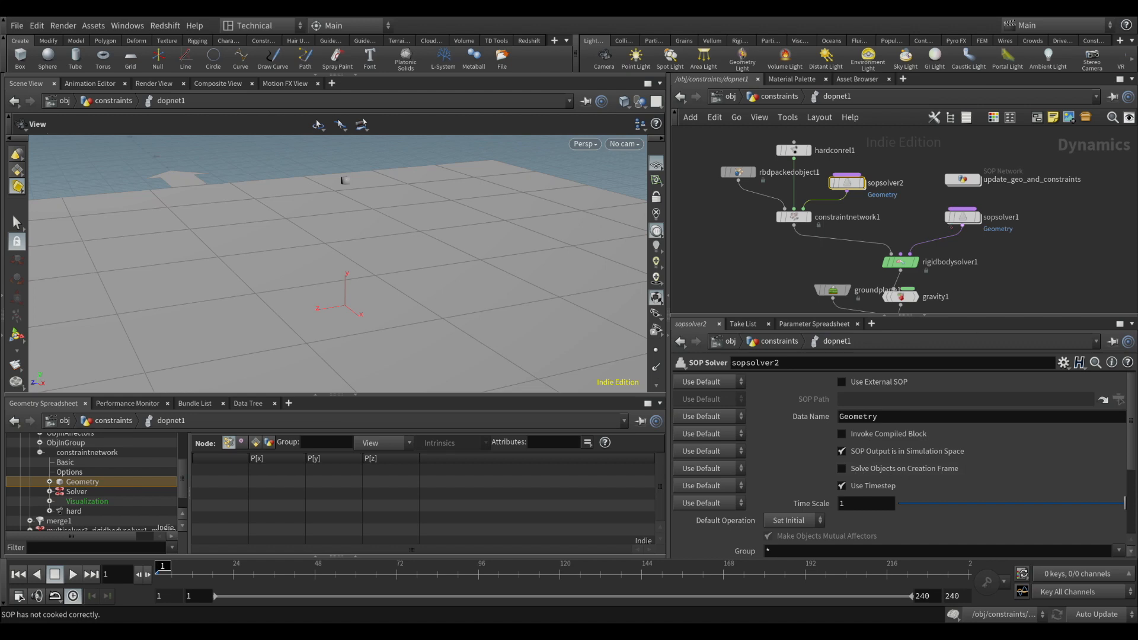
On sopsolver2, enable Solve Objects on Creation Frame and Use External SOP with the path to CON_UPDATED in update_geo_and_constraints
click(854, 469)
click(842, 382)
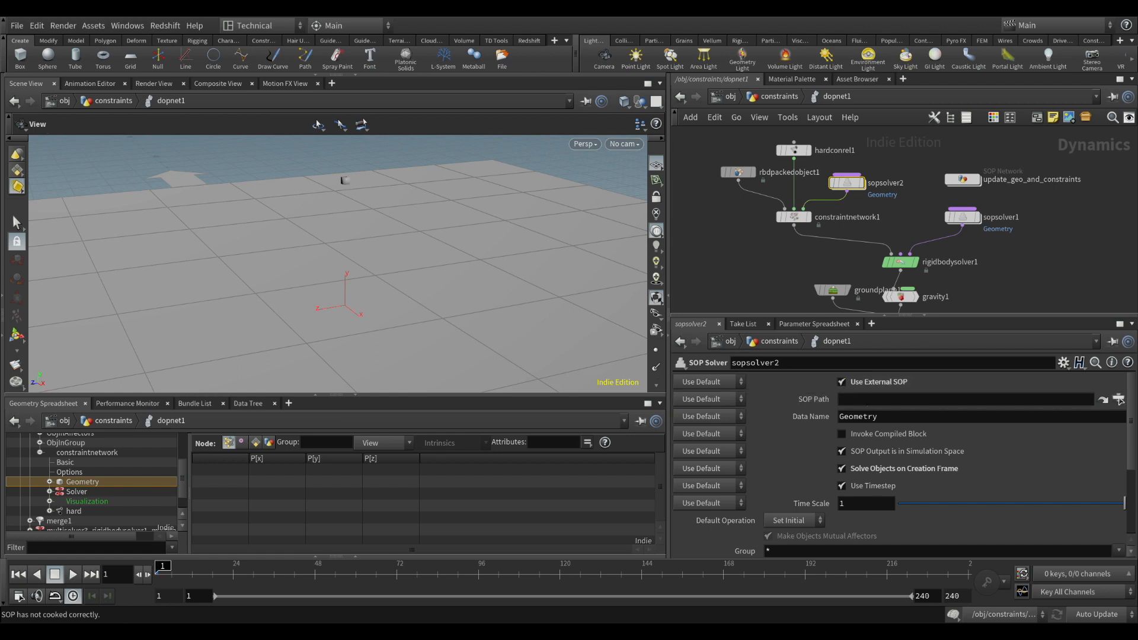
click(1112, 341)
click(984, 567)
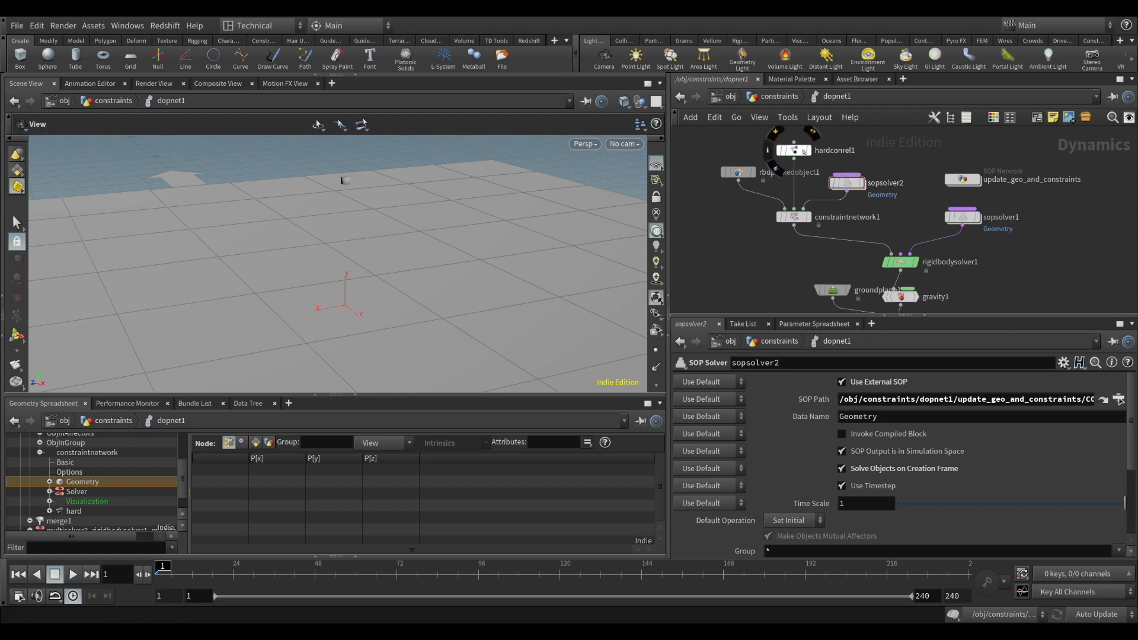
Look inside update_geo_and_constraints, go back to dopnet1, and play the simulation past frame 50 before rewinding to frame 1
drag(795, 153, 795, 154)
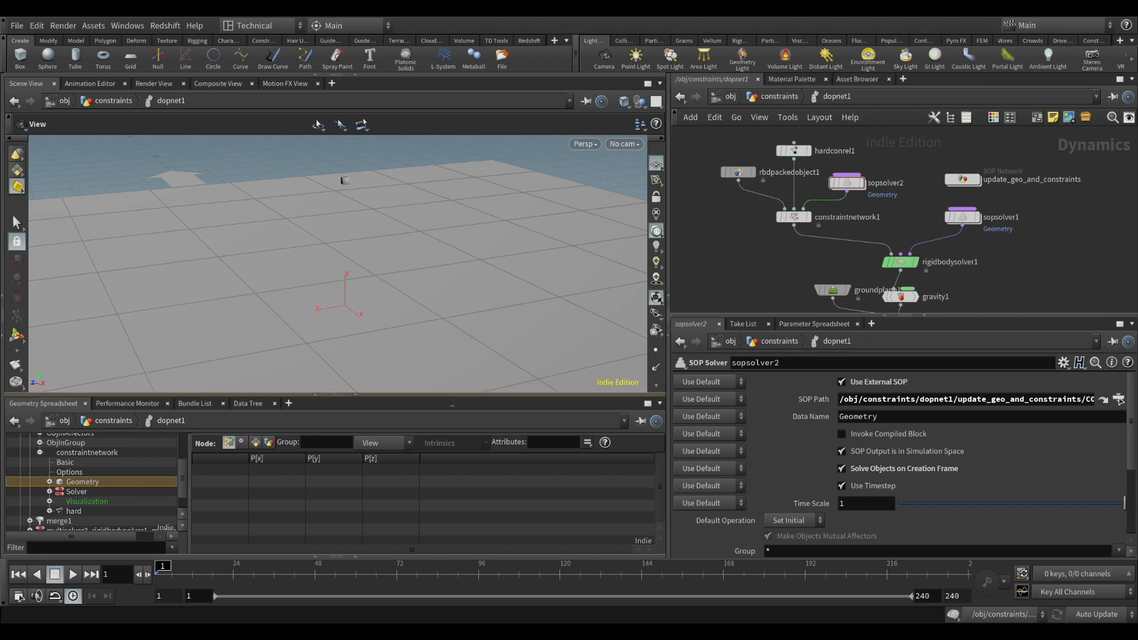
double_click(961, 179)
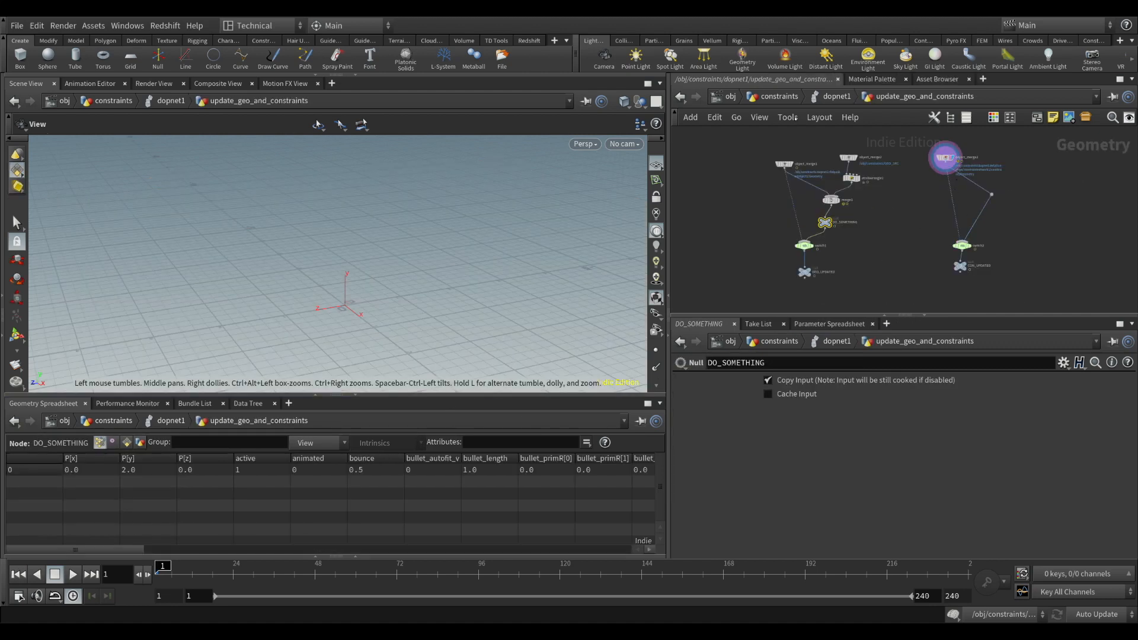
click(833, 96)
click(73, 574)
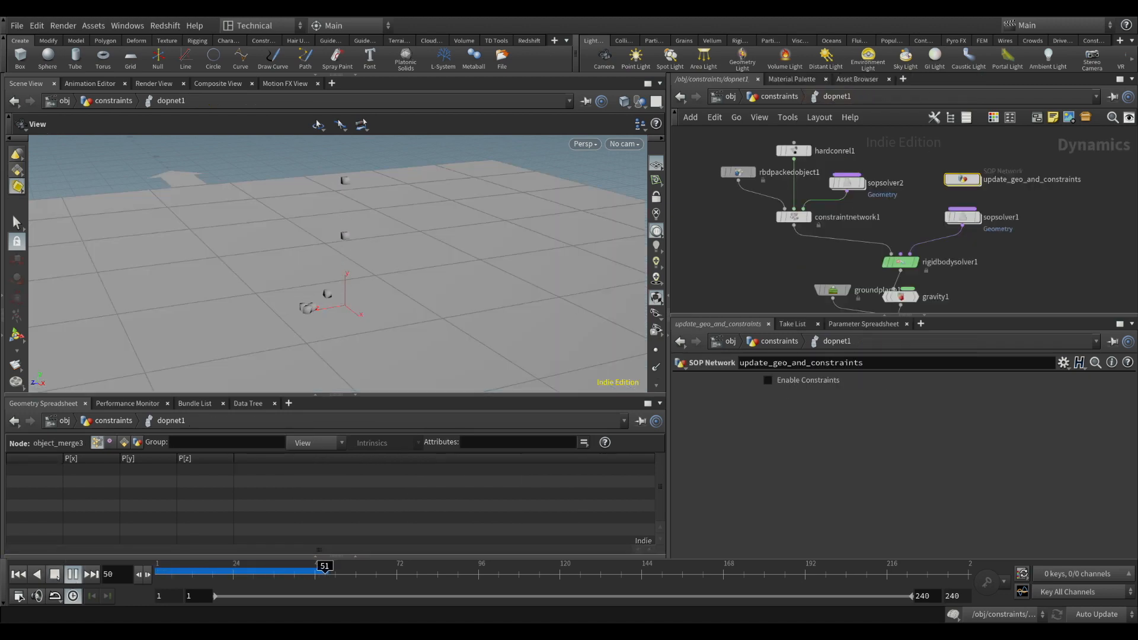
click(55, 574)
click(19, 574)
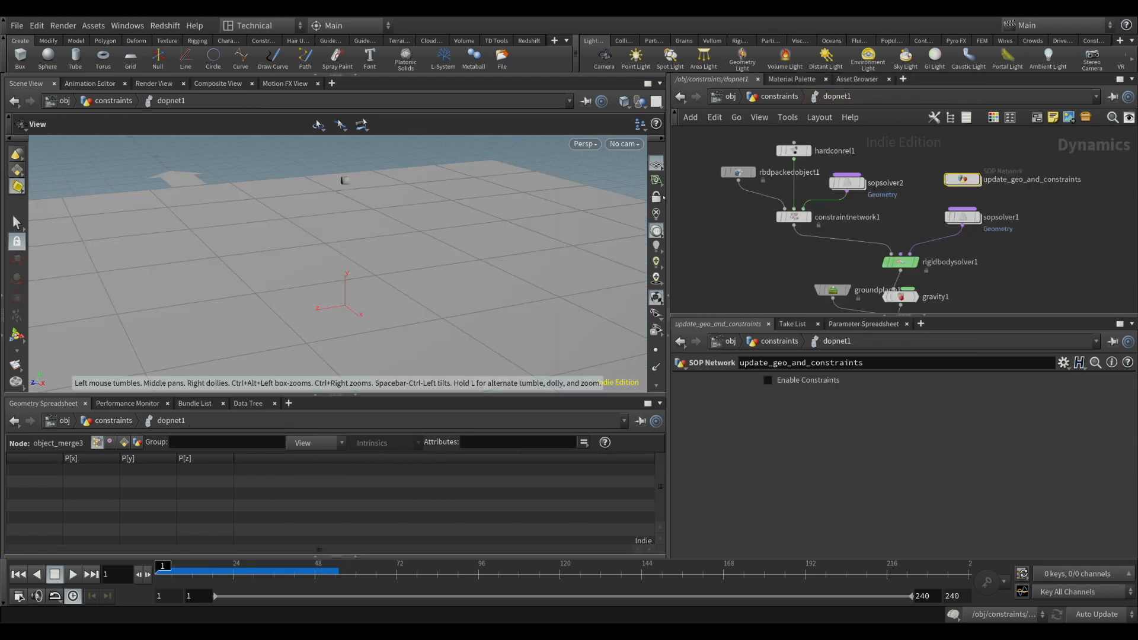
Inside update_geo_and_constraints, inspect attribwrangle1's name expression and line up merge1 above DO_SOMETHING
double_click(961, 179)
scroll(922, 211, up, 5)
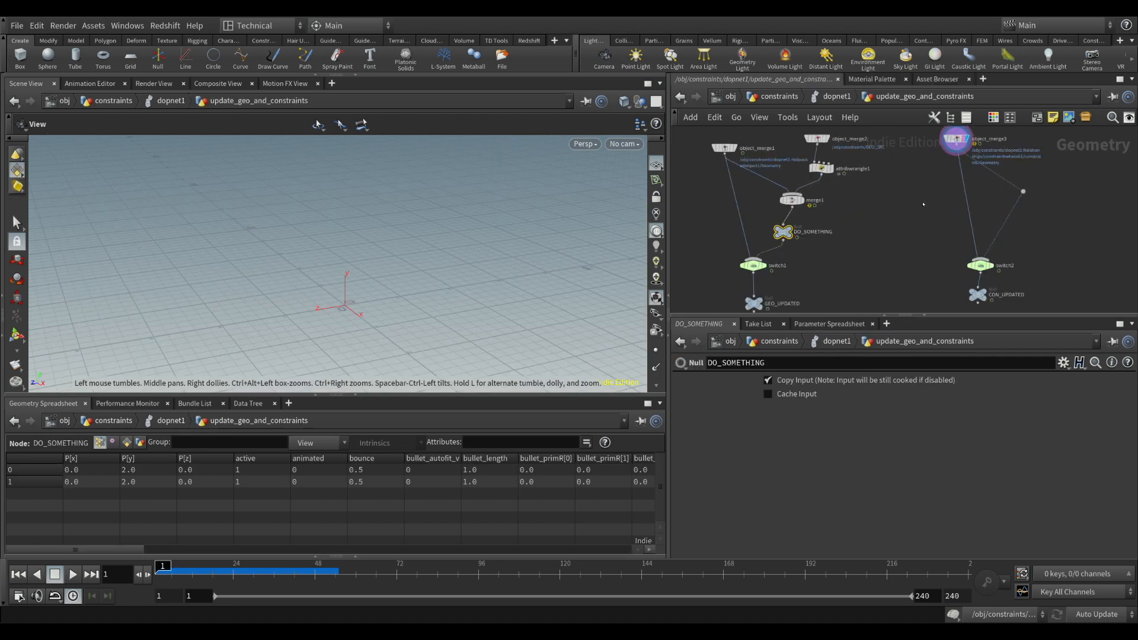
middle_drag(891, 235, 888, 229)
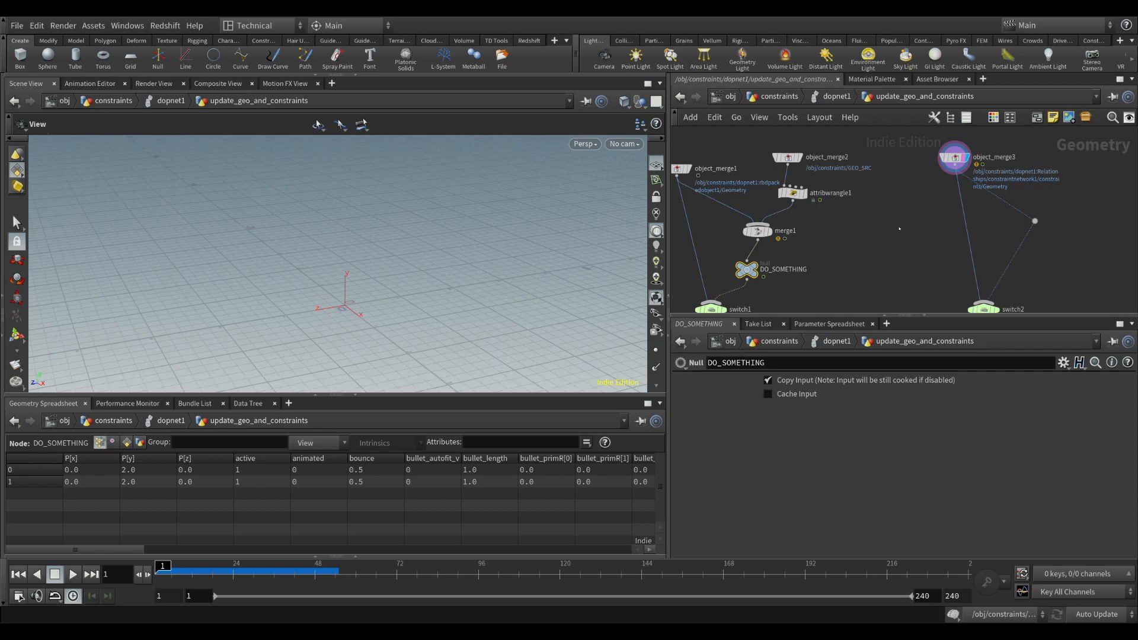
click(794, 193)
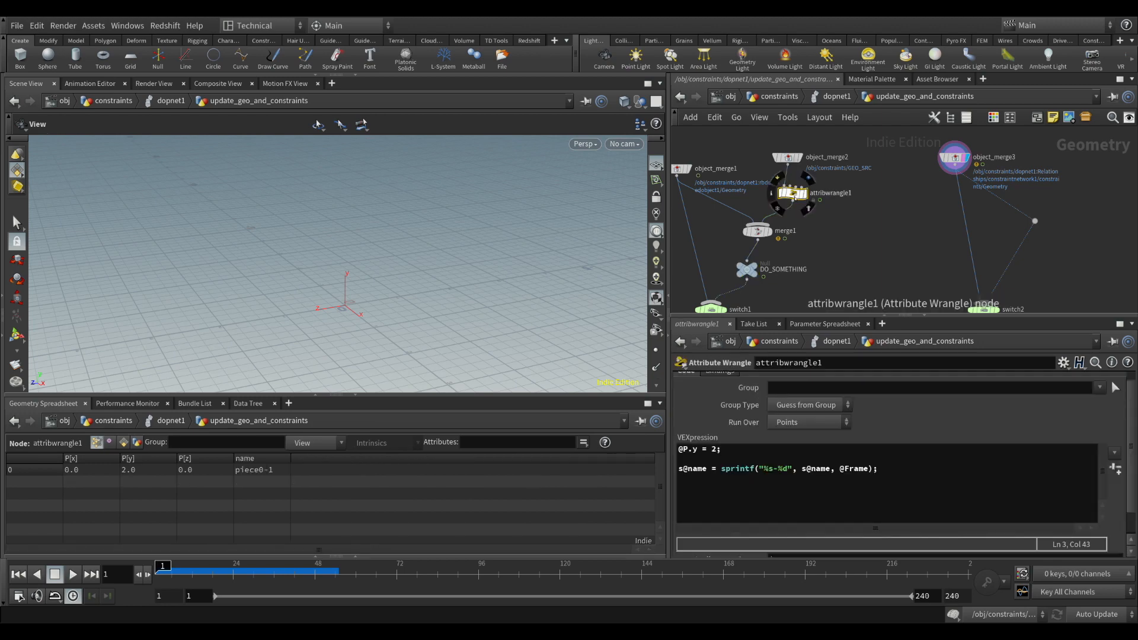
drag(759, 231, 749, 240)
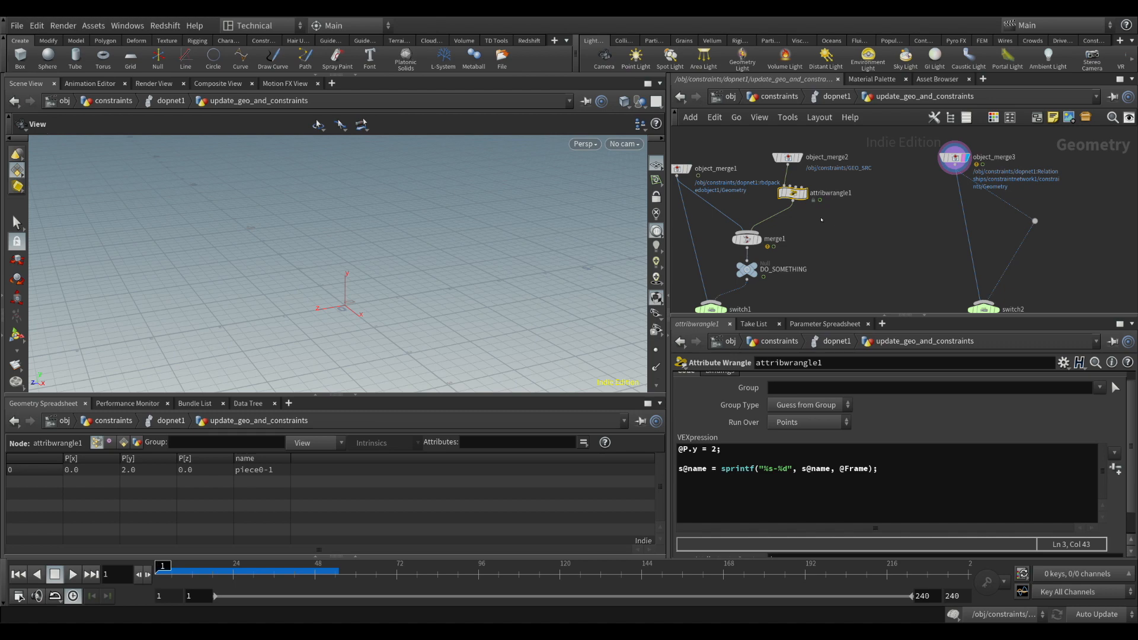
drag(796, 198, 795, 196)
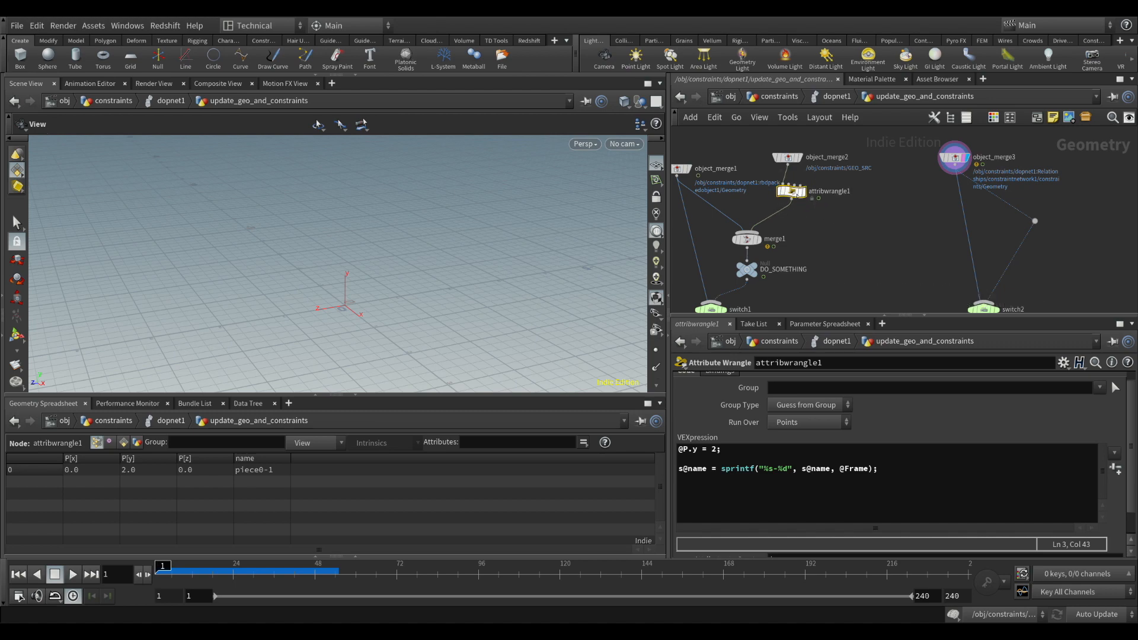
Add a second Attribute Wrangle between the geometry and constraint branches and set it to run over Detail (only once)
middle_drag(842, 236, 843, 208)
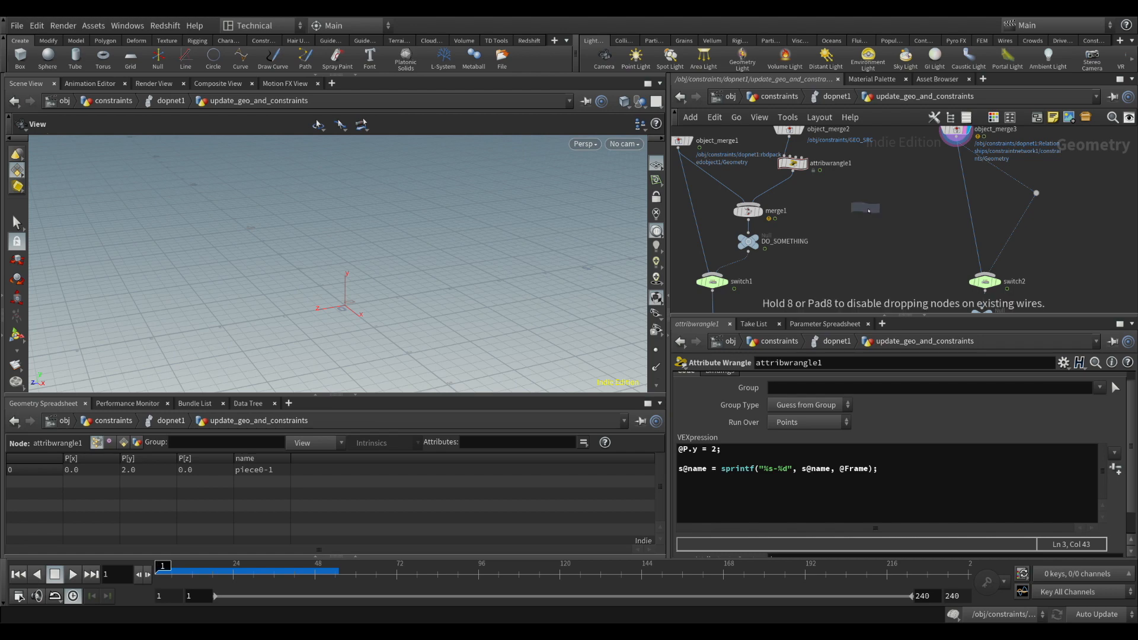
click(868, 210)
drag(869, 210, 880, 206)
click(804, 422)
click(810, 439)
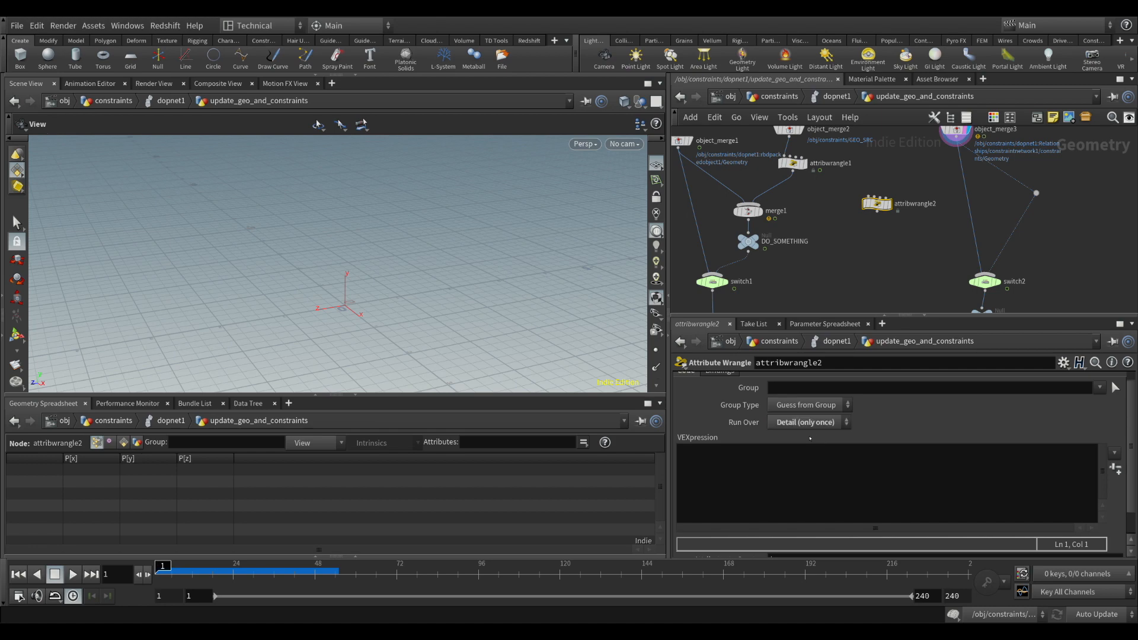
Connect attribwrangle1's output to the second input of attribwrangle2
mouse_move(867, 230)
middle_down()
mouse_move(865, 275)
mouse_move(863, 211)
middle_up()
scroll(866, 256, up, 2)
drag(922, 202, 913, 213)
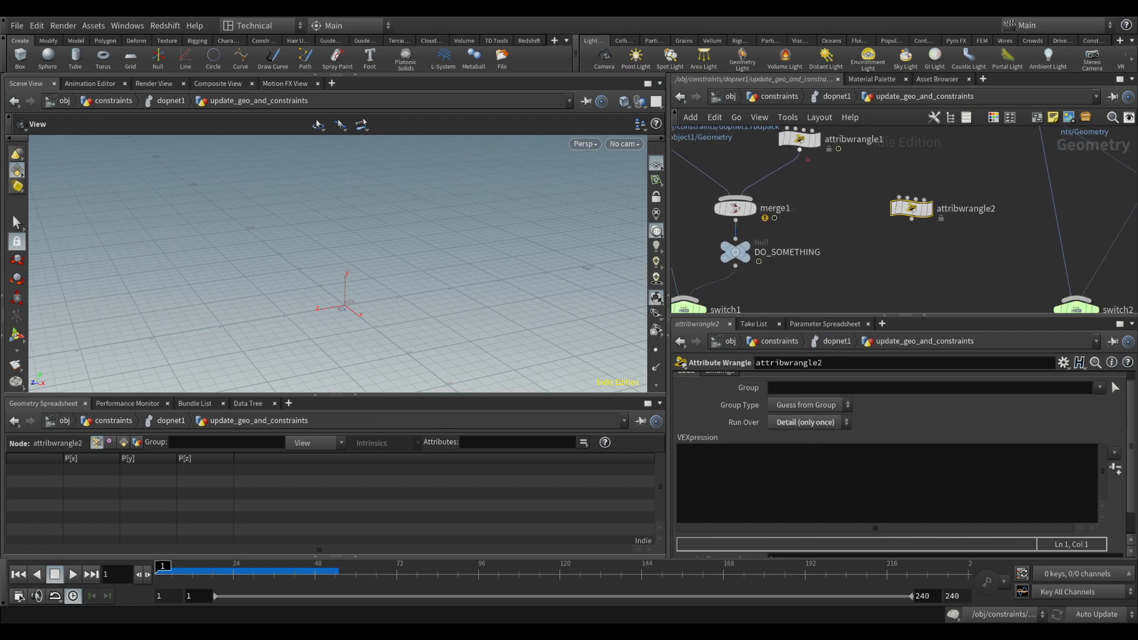
click(805, 154)
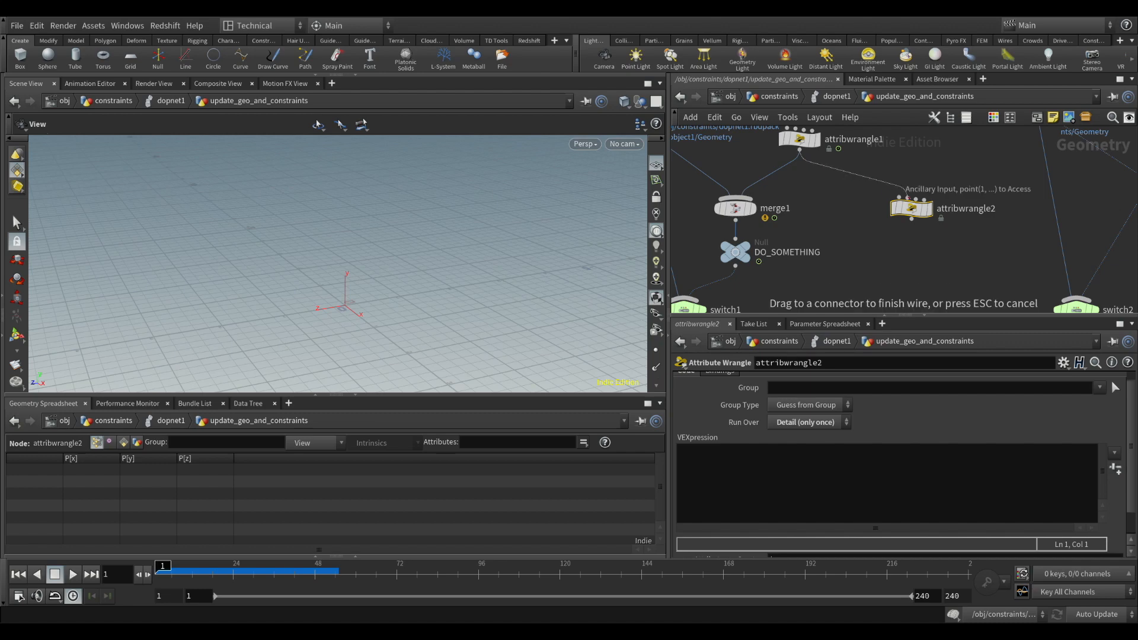
click(907, 197)
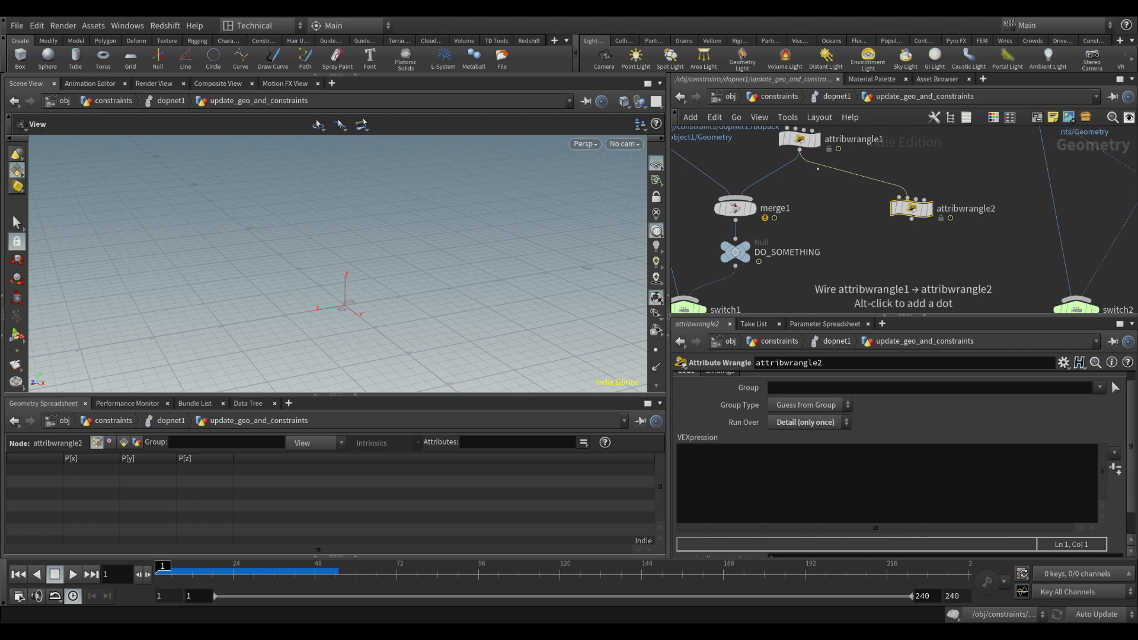
Wire object_merge1 into attribwrangle2 as an additional input, shift attribwrangle1 slightly and display attribwrangle2
middle_drag(810, 205, 899, 229)
scroll(899, 229, down, 2)
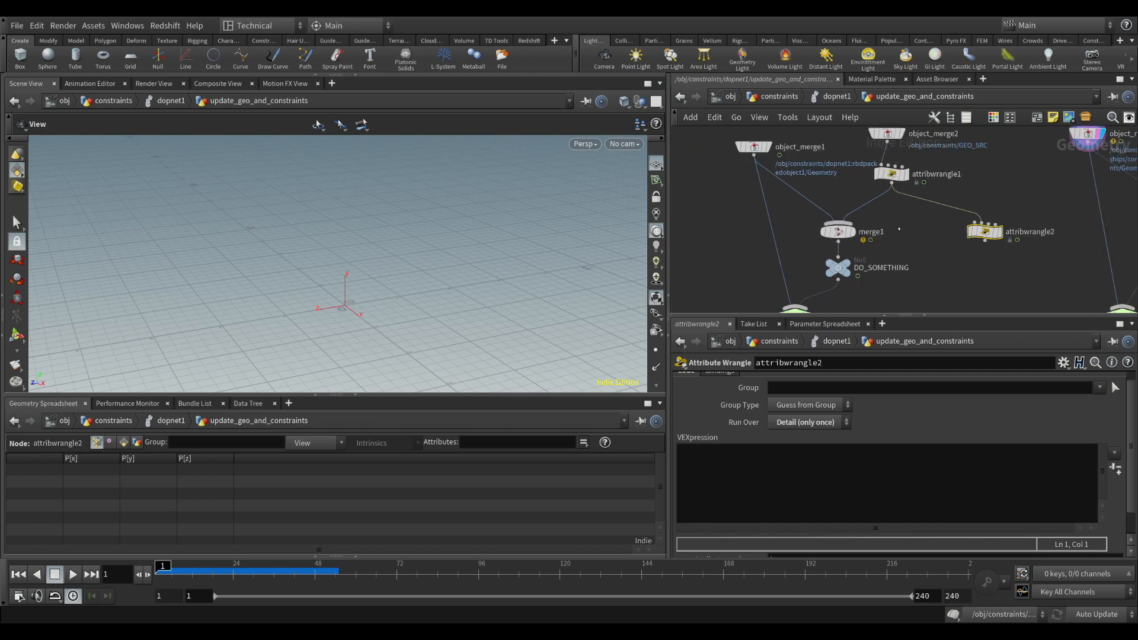
drag(786, 276, 985, 226)
drag(891, 173, 922, 171)
middle_drag(1025, 207, 855, 174)
drag(828, 202, 854, 203)
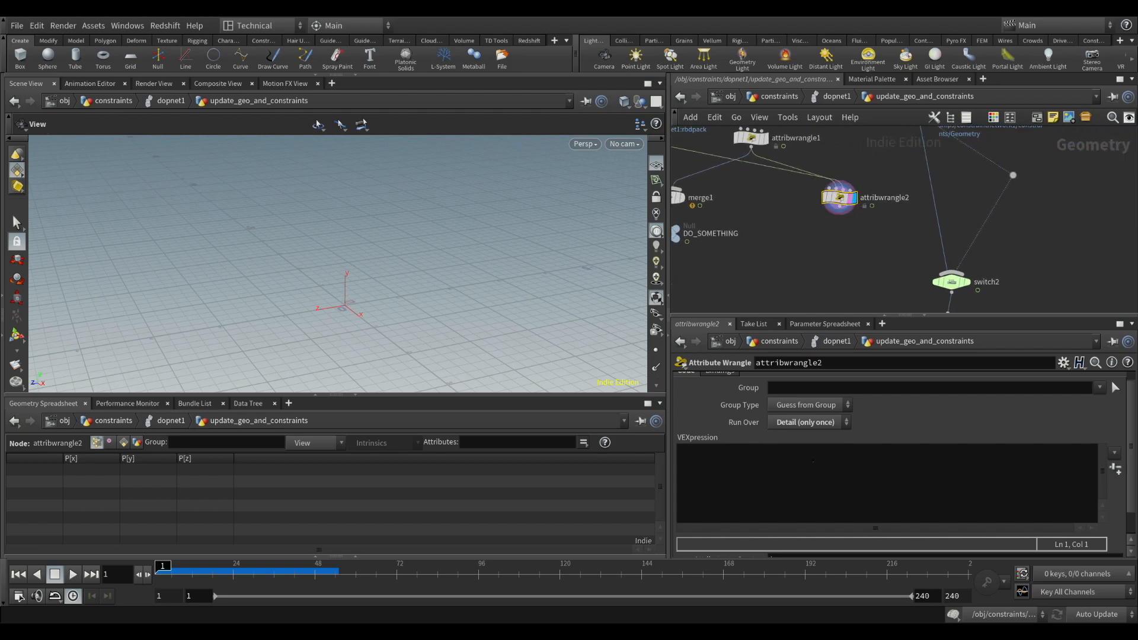
Line up object_merge2 above attribwrangle1 and bring up attribwrangle1's VEXpression
middle_drag(774, 242, 852, 306)
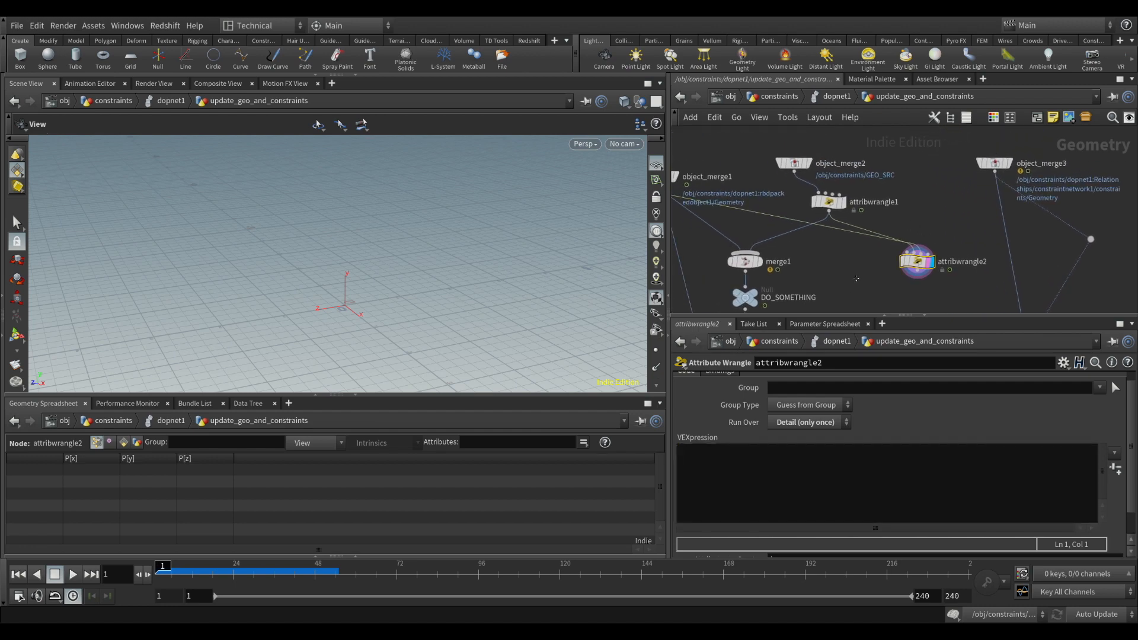
drag(805, 168, 833, 175)
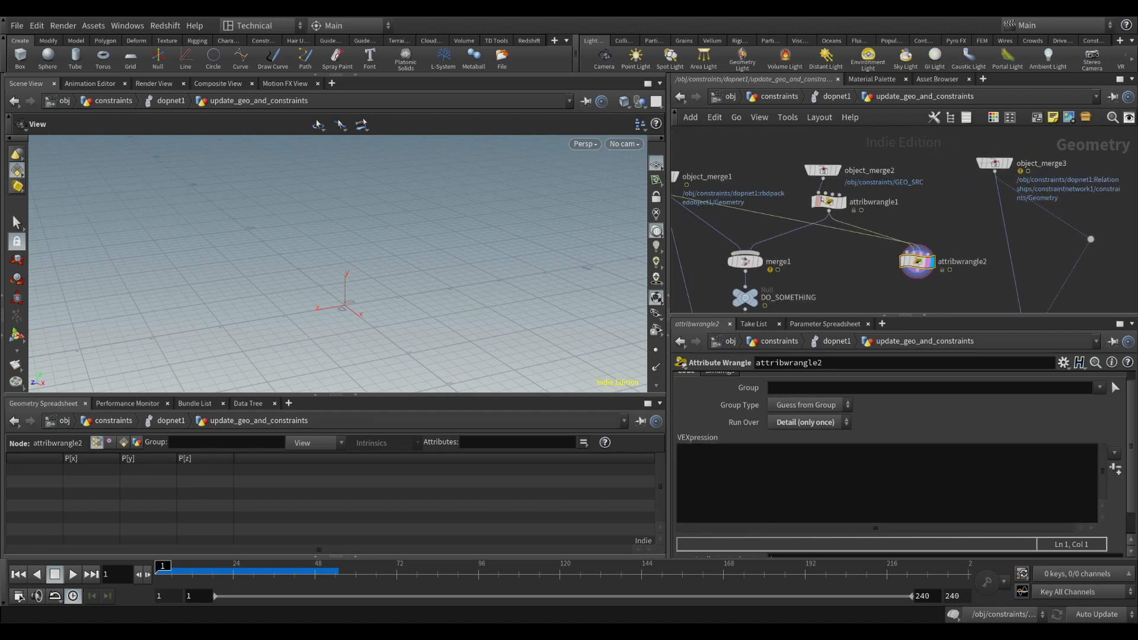
click(829, 202)
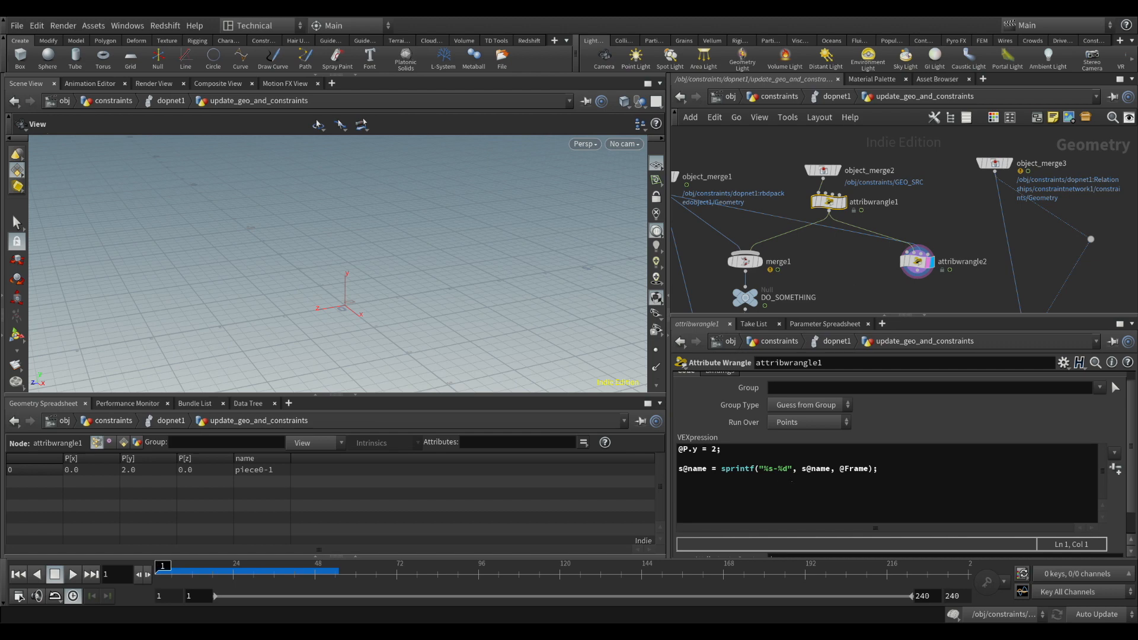
Review object_merge1's packed object geometry and how it and attribwrangle1 feed the empty attribwrangle2
middle_drag(688, 178, 766, 192)
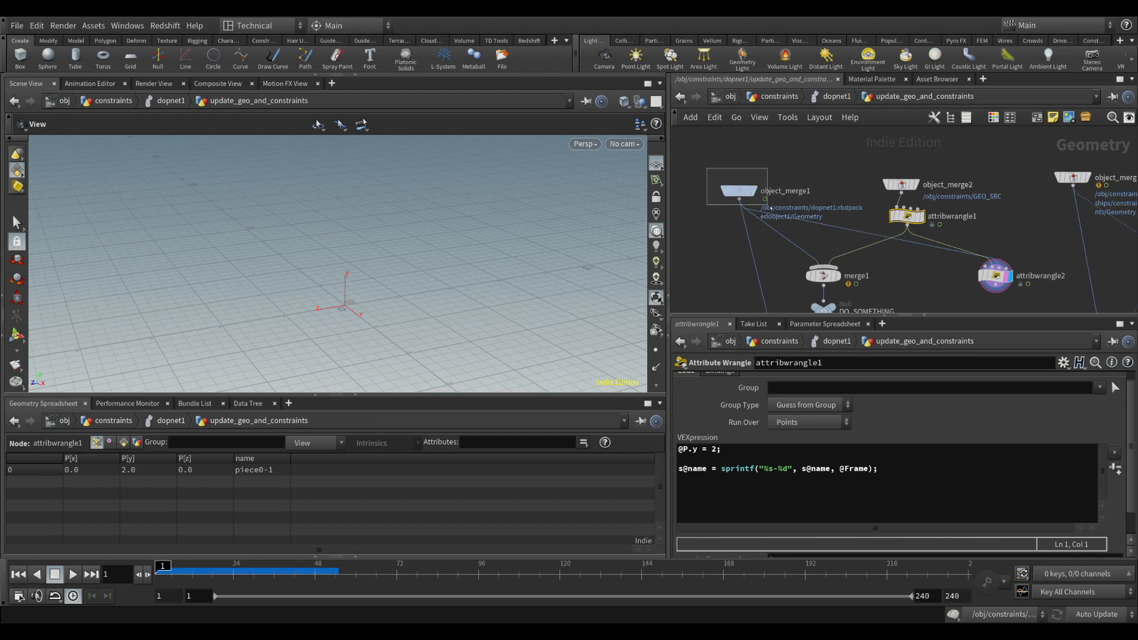
click(725, 196)
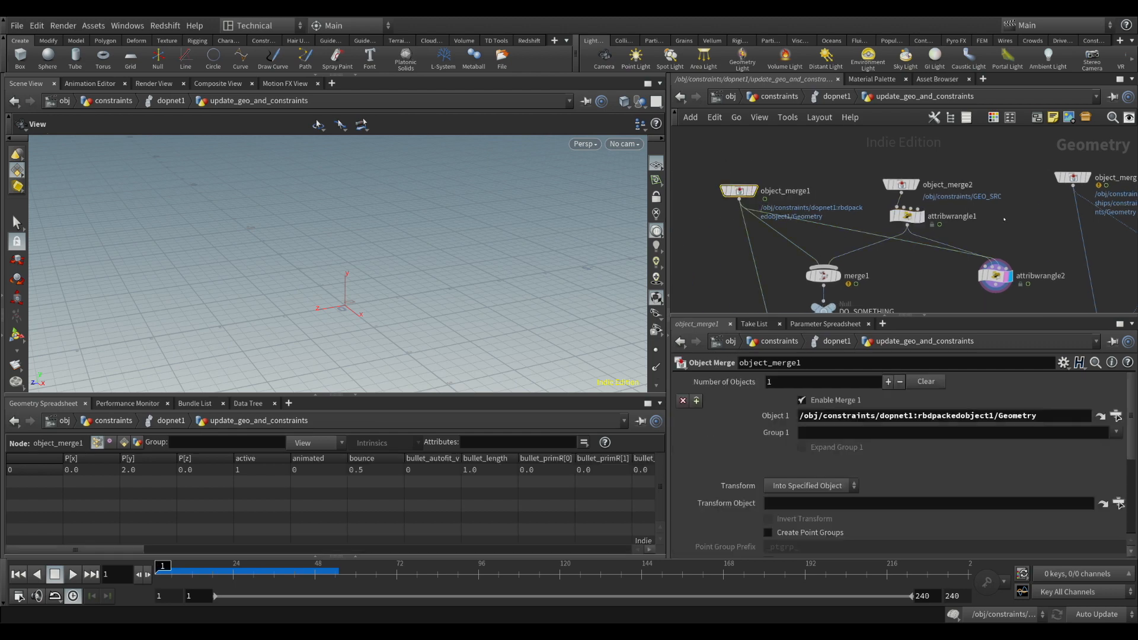
middle_drag(1031, 242, 944, 177)
click(910, 211)
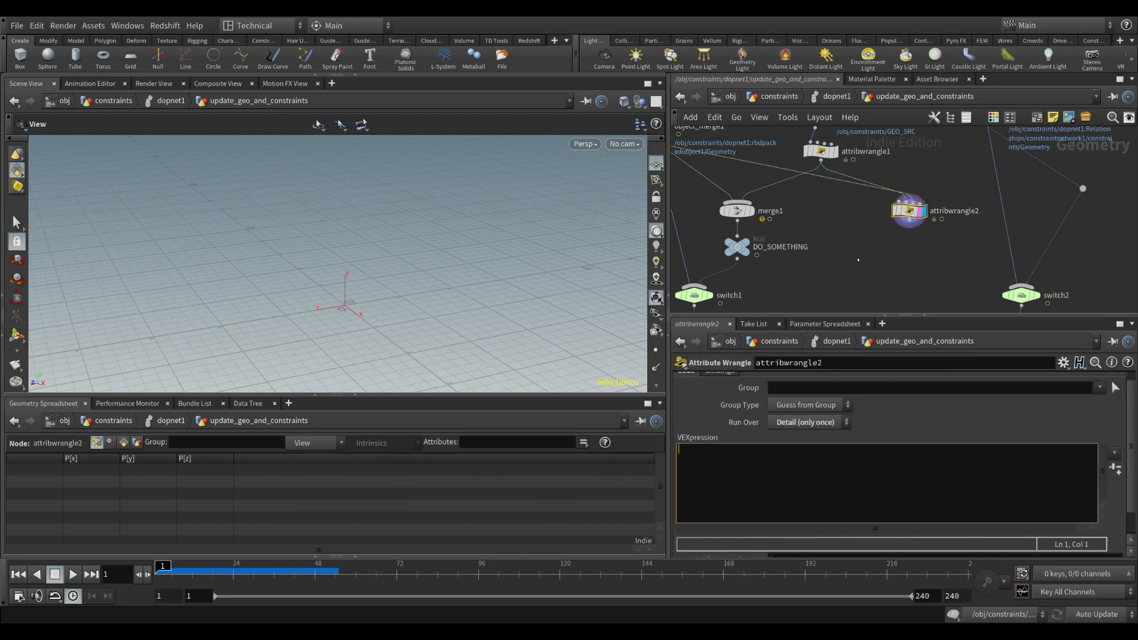
middle_drag(692, 142, 760, 163)
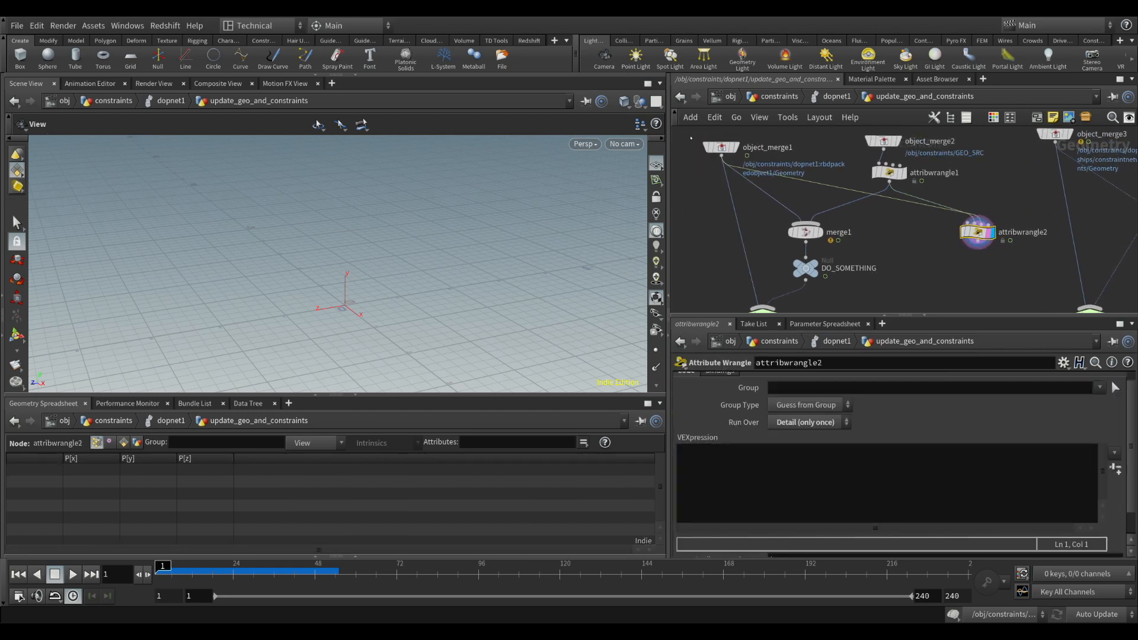
click(721, 148)
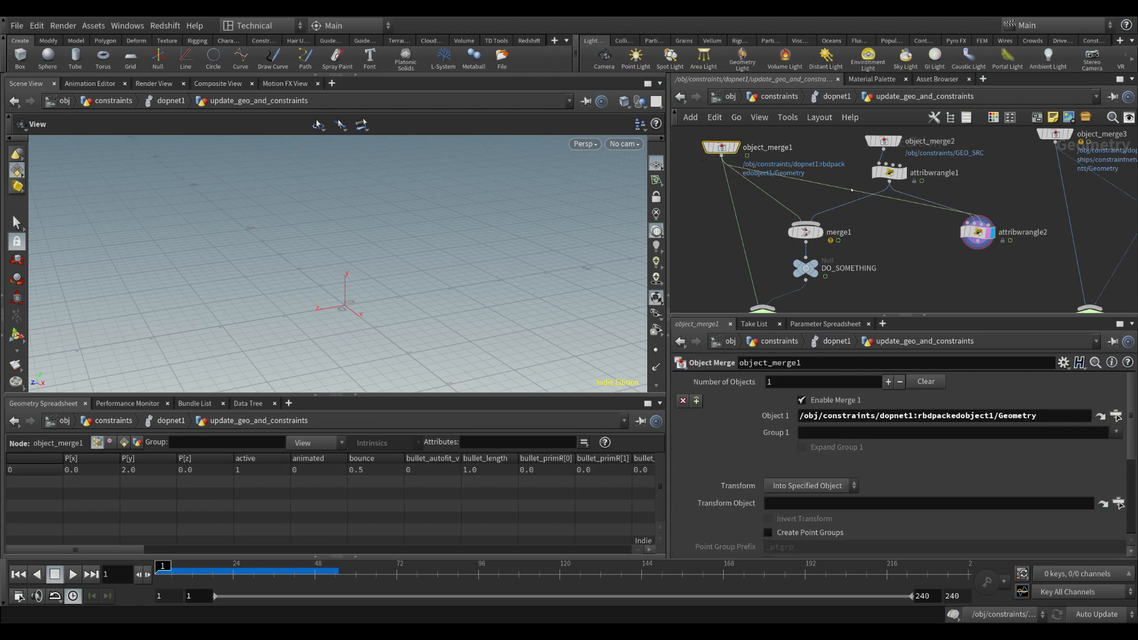
In attribwrangle2's VEXpression, store the point count of input 2 with int npts = npoints(2);
drag(978, 232, 971, 232)
click(842, 446)
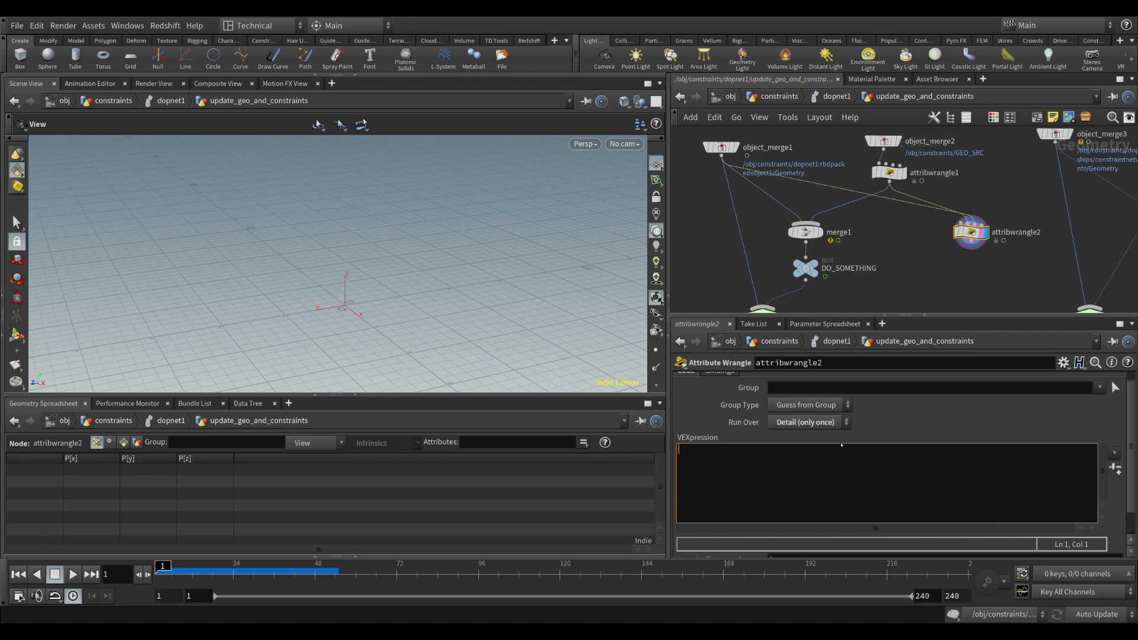
text(int npts = npoints()
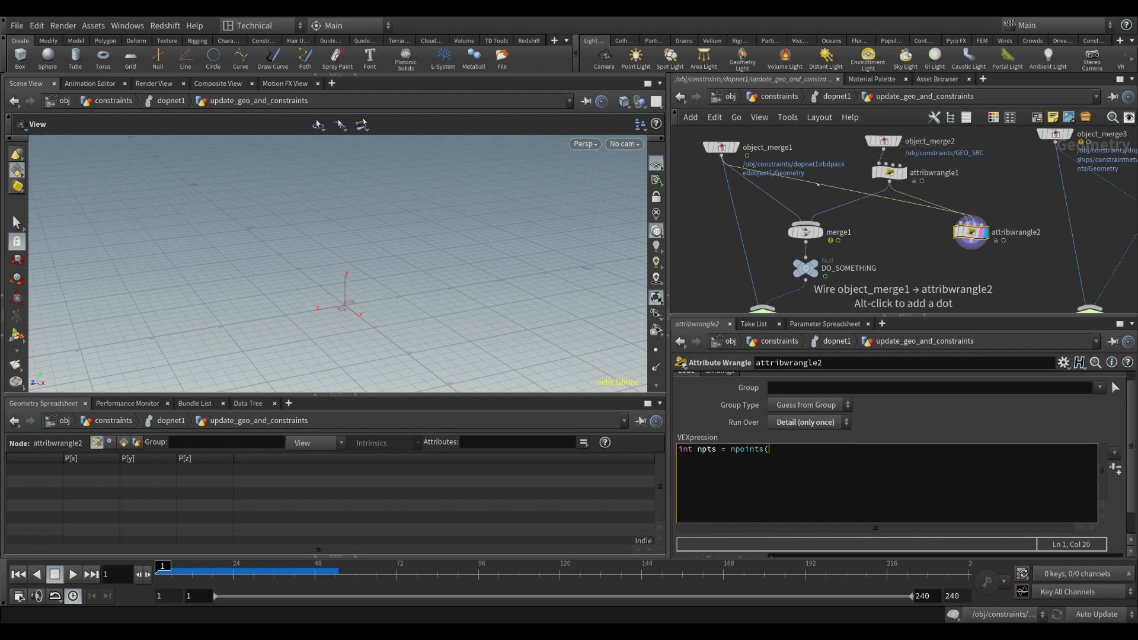
text(2))
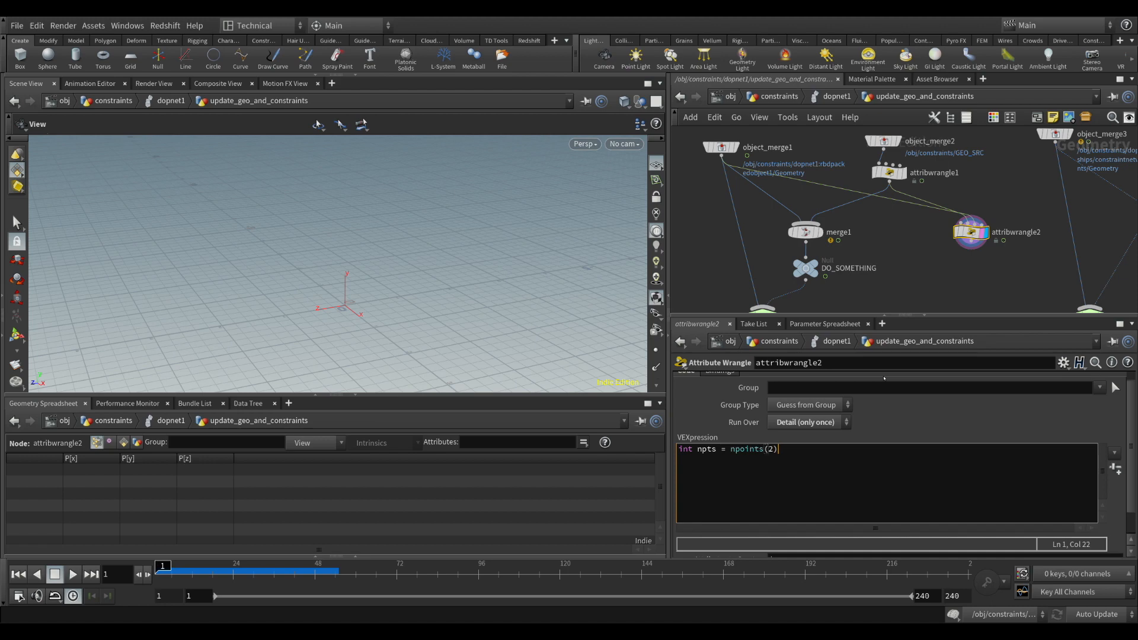
text(;)
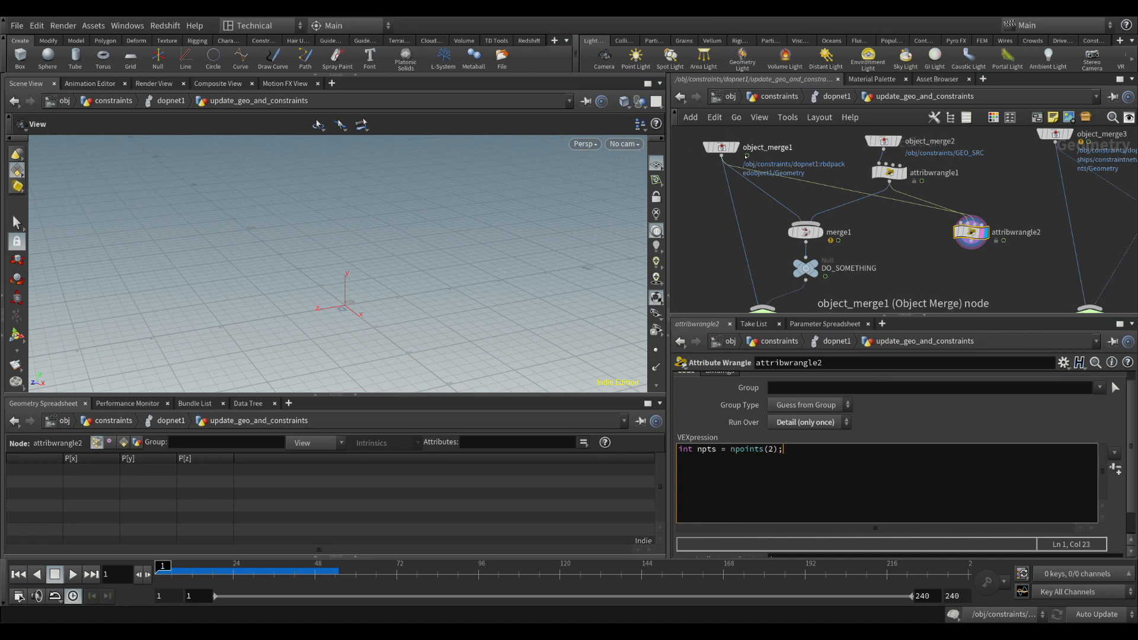
key(Return)
text(int rseed = @Frame + 83;)
key(Return)
key(Return)
key(Down)
Begin an integer rpt declaration below the seed, assigning it random(rseed)
text(int rpt = random(rseed))
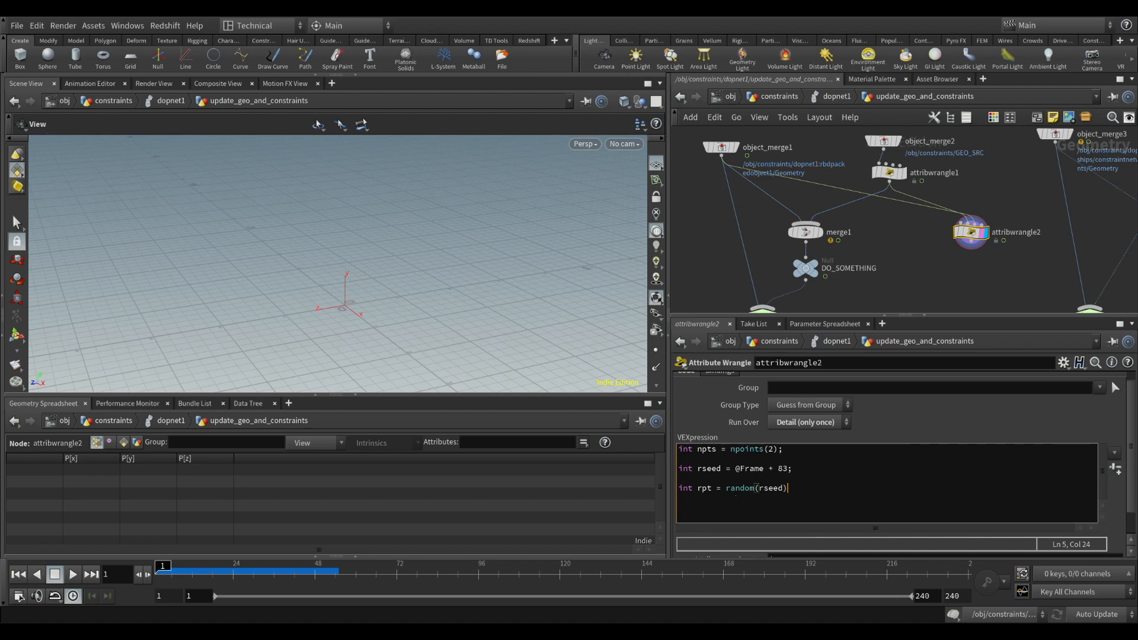
drag(730, 488, 755, 488)
click(745, 488)
double_click(745, 488)
click(809, 488)
Complete the declaration as int rpt = (int)(random(rseed)*1000)%npts; and place it directly under the rseed line
click(729, 489)
text(()
key(End)
text(*1000)%npts;)
click(726, 489)
text((int))
click(879, 497)
key(Up)
key(BackSpace)
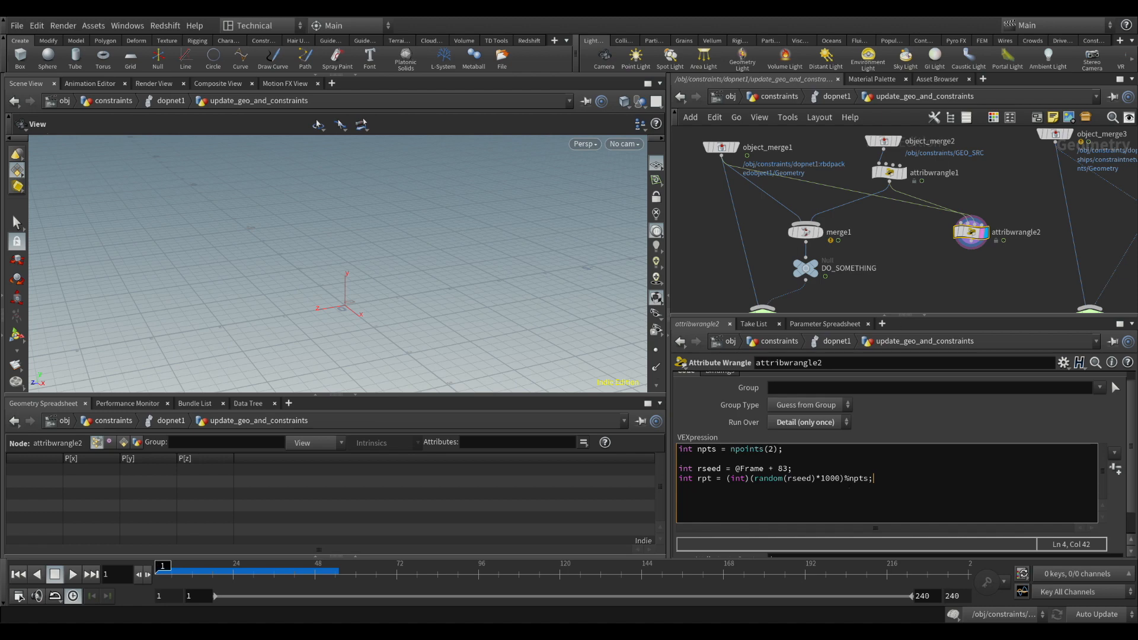
Add a "// point A" section that reads the new point's position with vector posA = point(1,"P",0);
key(Return)
key(Return)
text(// point A)
key(Return)
text(vector posA = point(1,"P",0);)
key(Return)
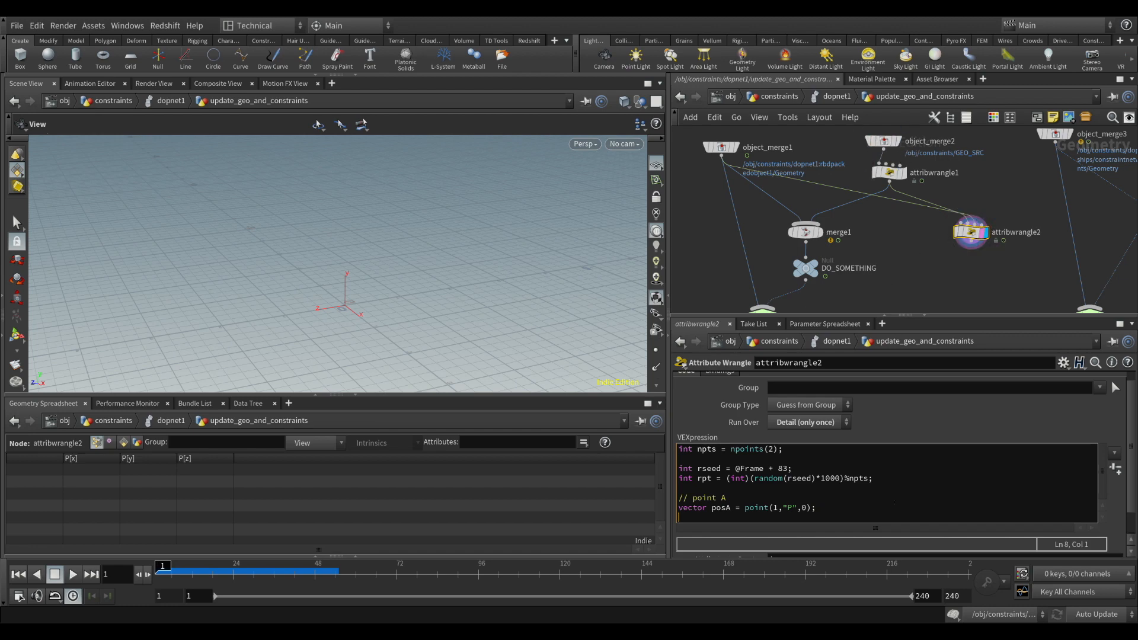
Read the new point's name in the point A section with string nameA = point(1,"name",0);
text(string name)
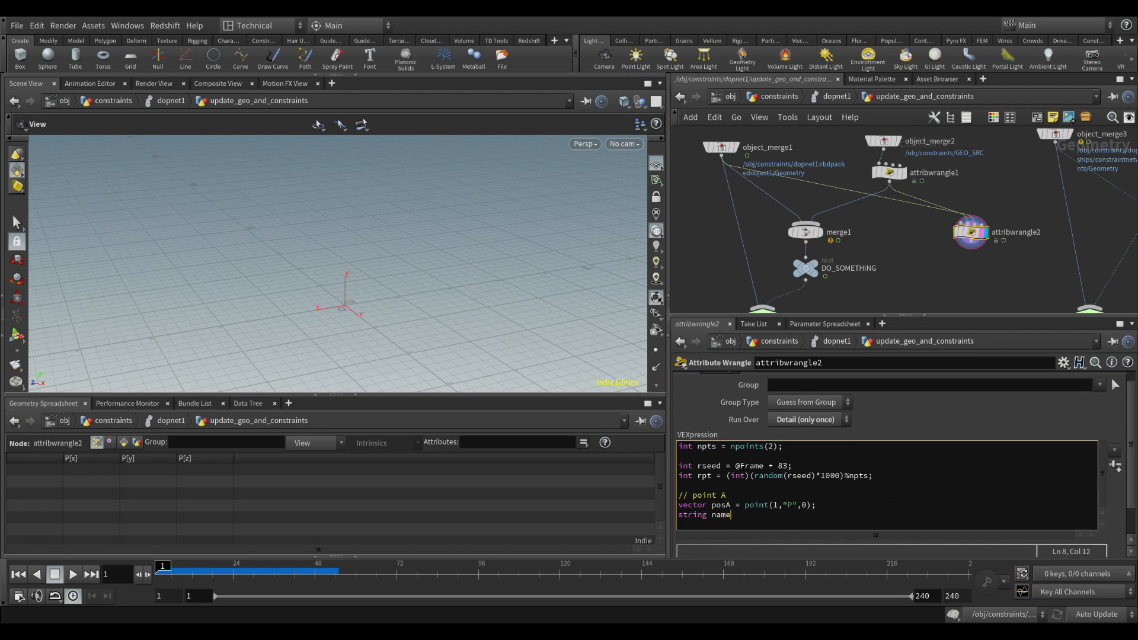
text(A = point(1,"name",0);)
key(Return)
Add a "//point B" section that reads the random point's position with vector posB = point(2,"P",rpt);
text(//point B)
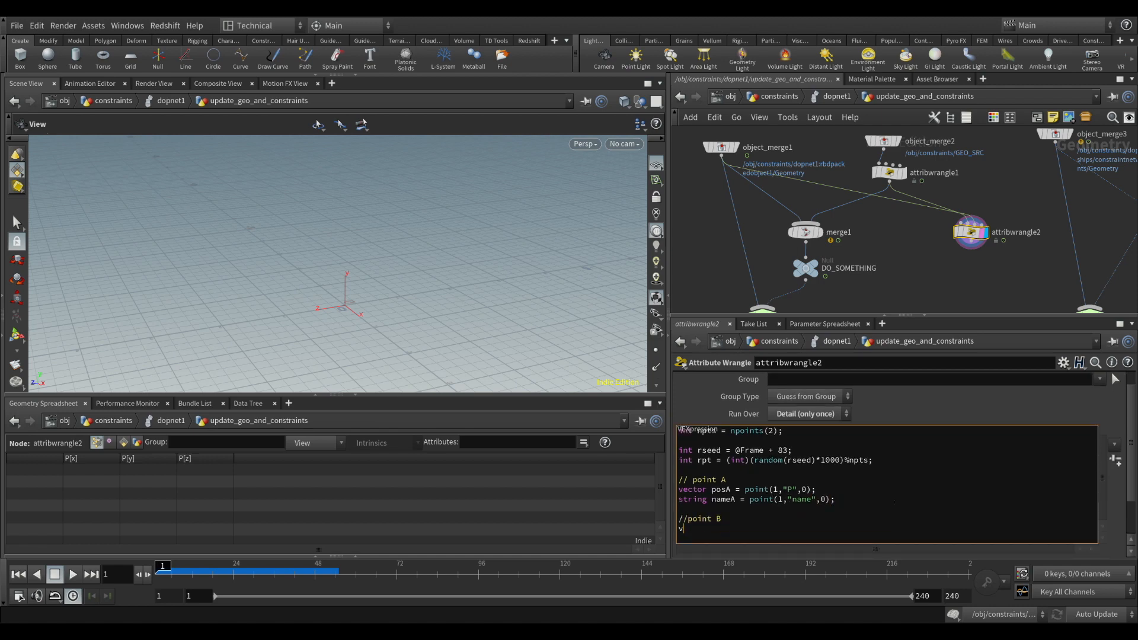
key(Return)
text(vector pos)
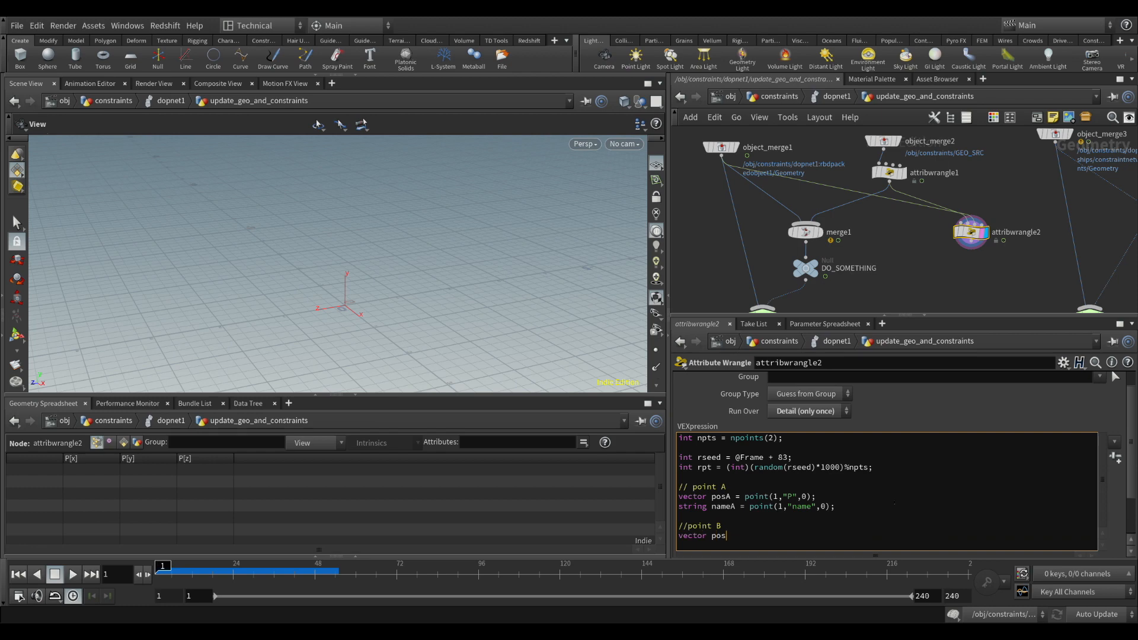
text(B = point(*,"P",rpt);stri)
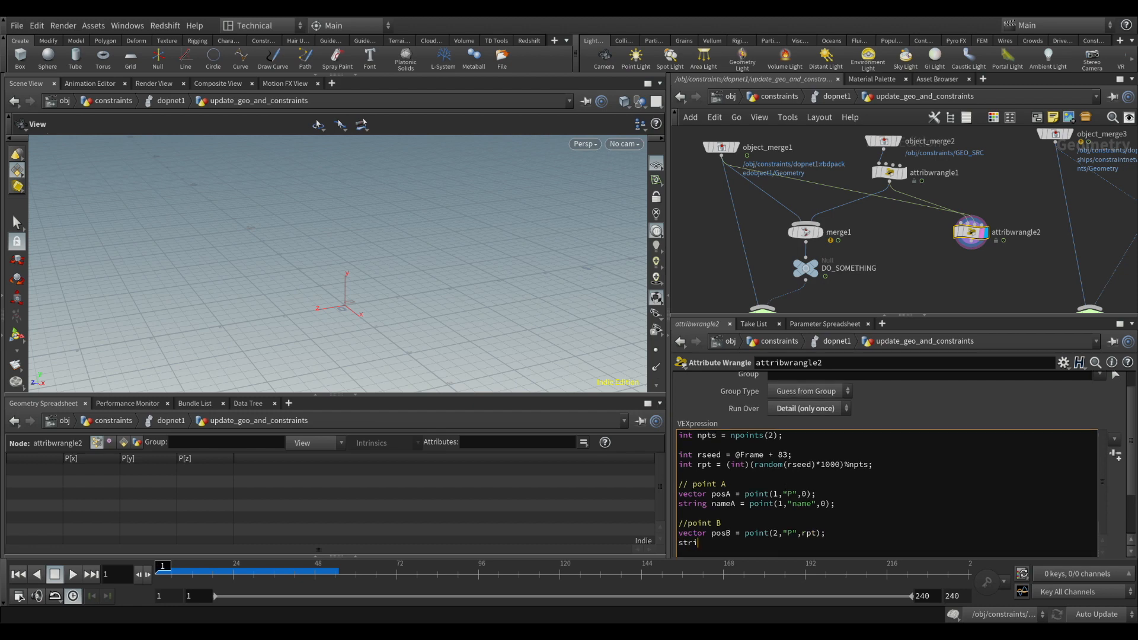
text(ng nameB = point(2,"name",rpt);)
Read the random point's name in the point B section with string nameB = point(2,"name",rpt);
key(Return)
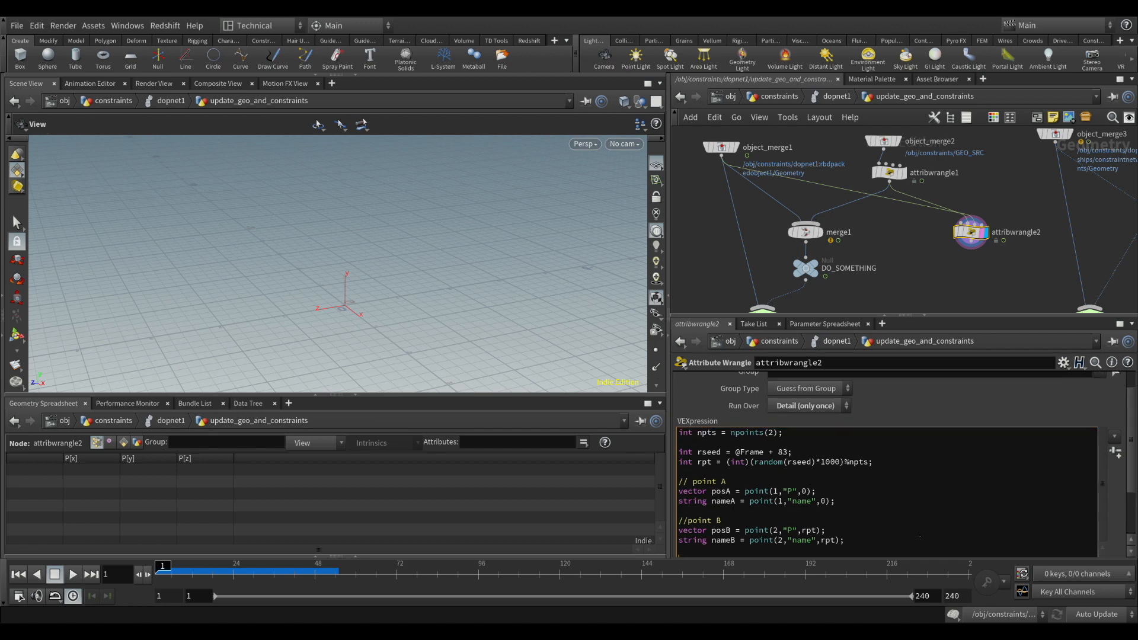
Enlarge the code area and add int newptA = addpoint(0,posA); at the end of the point A section
mouse_move(1132, 474)
mouse_down()
mouse_move(1133, 499)
mouse_move(1133, 490)
mouse_up()
drag(1003, 318, 1003, 197)
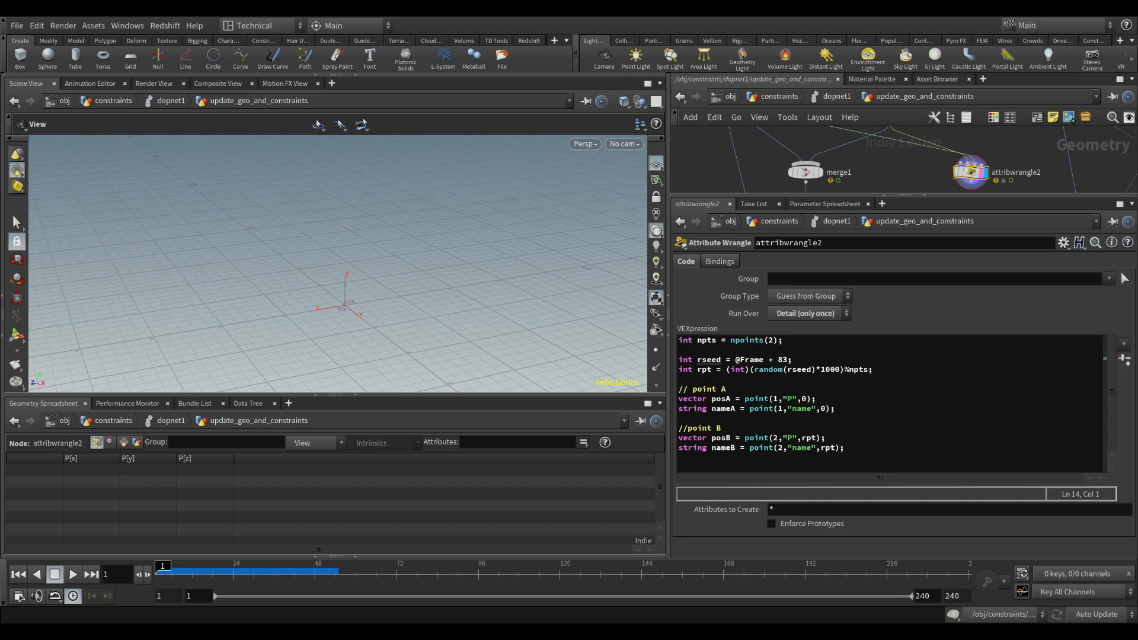
click(841, 409)
key(Return)
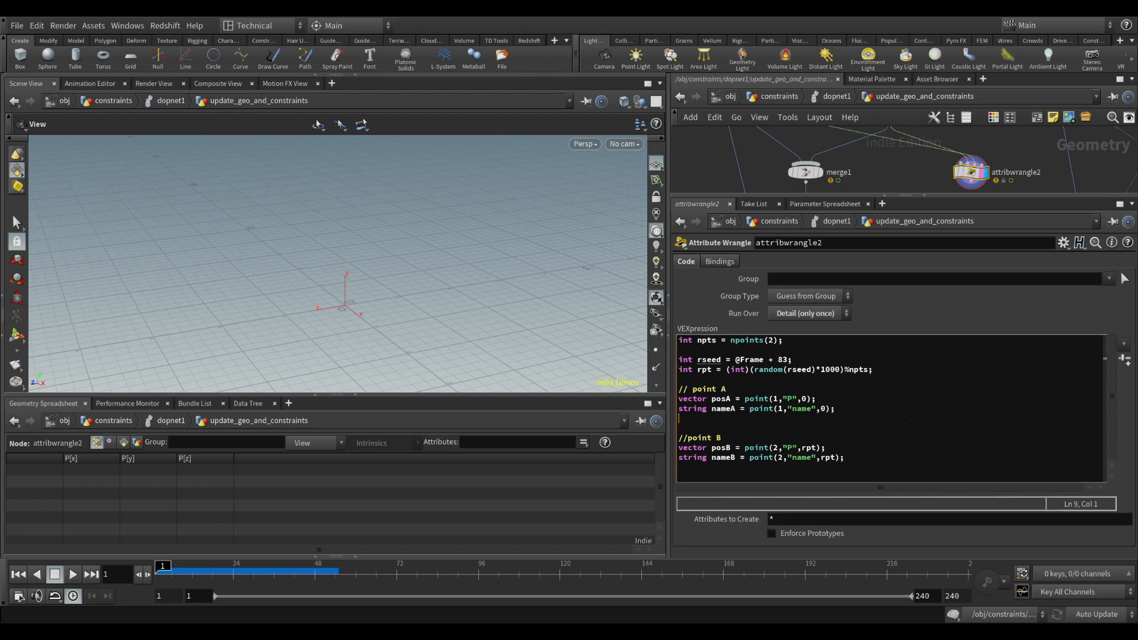
text(int newptA = addpoint(0,)
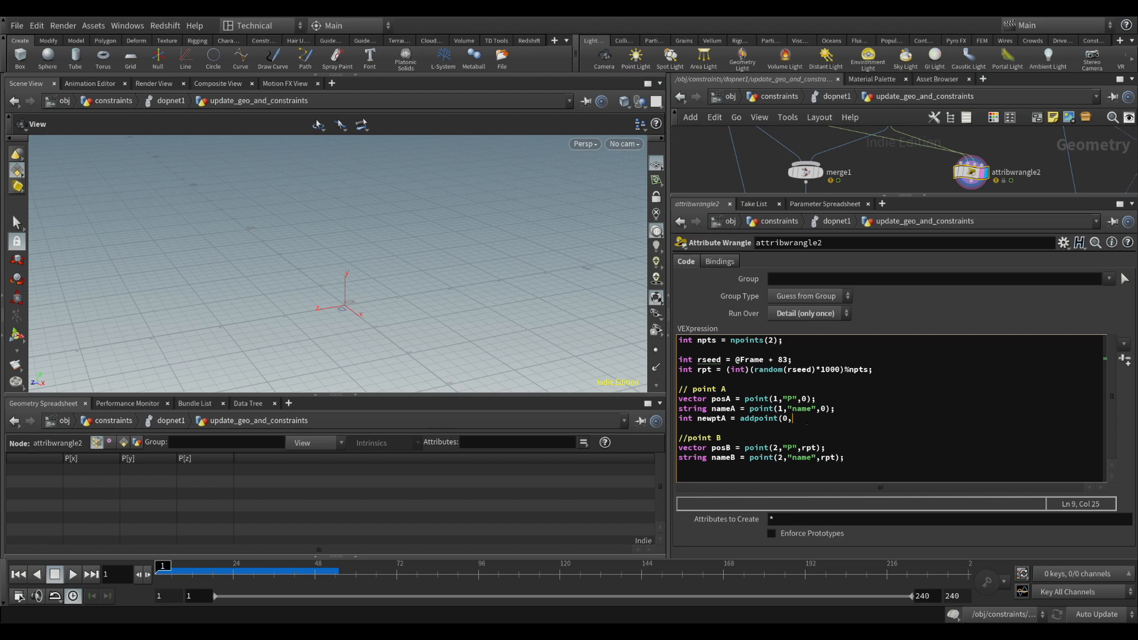
text(posA);)
key(Return)
Write the name onto the added point A with setpointattrib(0,"name",newptA,nameA);
text(setpoint)
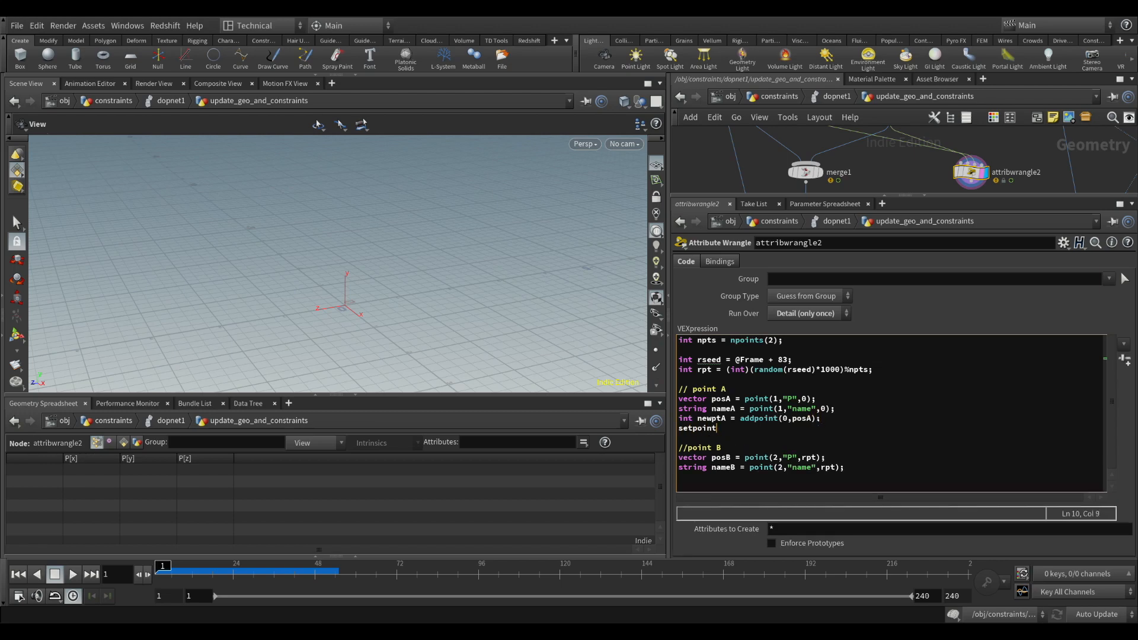
text(attrib(0,")
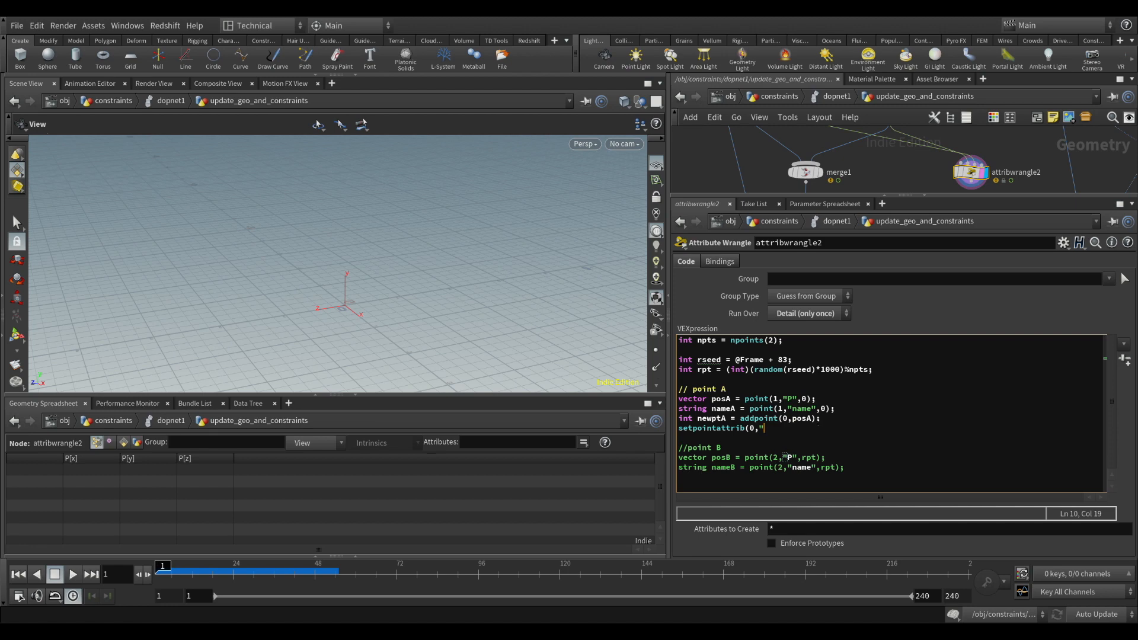
text(name",new)
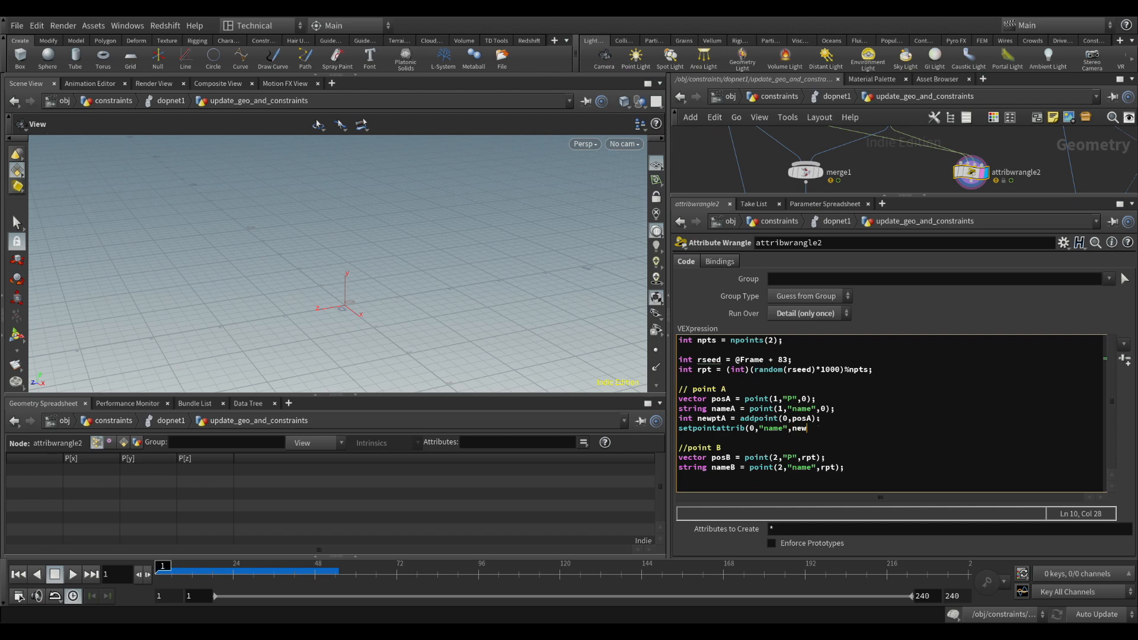
text(ptA,nameA)
Copy the newptA addpoint and setpointattrib lines to the end of the point B section
drag(876, 432, 678, 418)
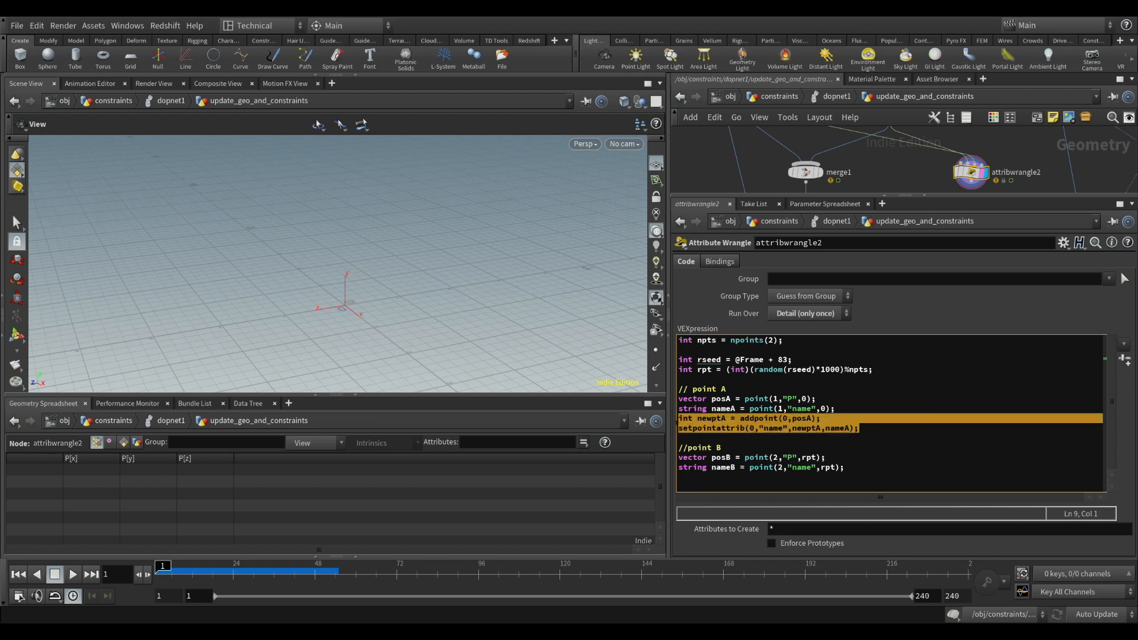
key(ctrl+c)
click(851, 477)
key(ctrl+v)
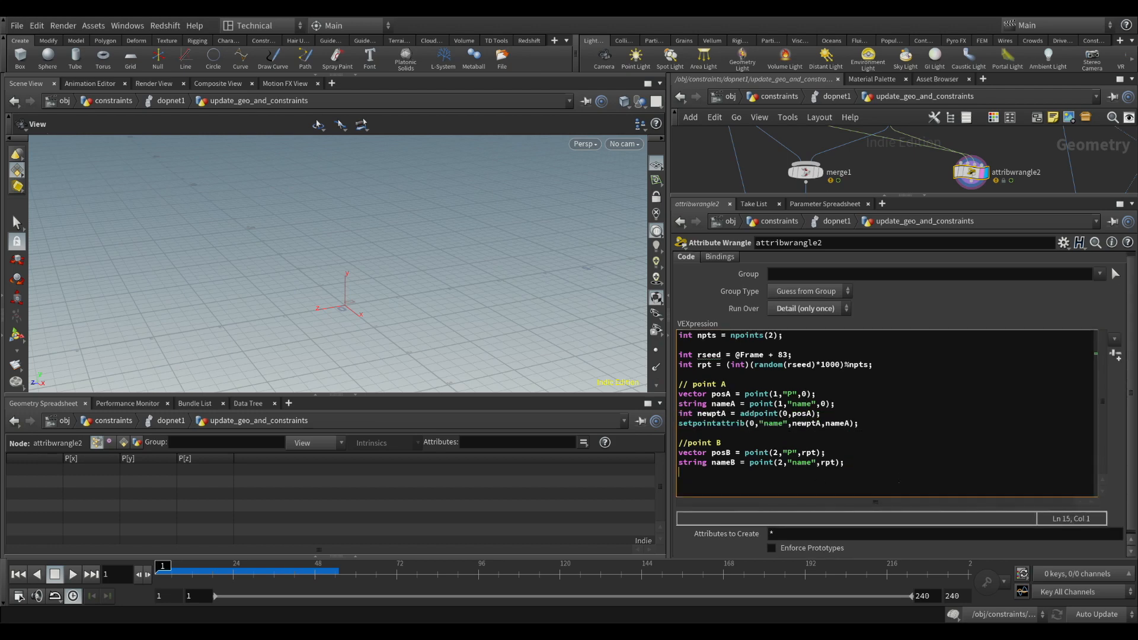
Rename the copied variables to newptB, posB and nameB and leave an empty line below the point B section
key(BackSpace)
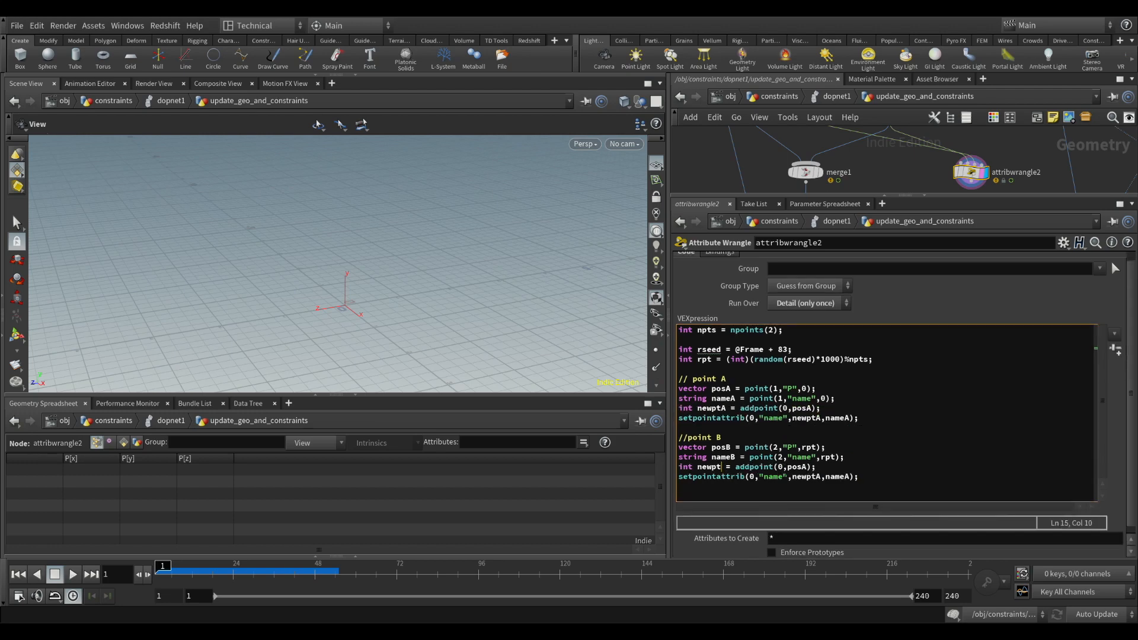
text(B)
key(BackSpace)
text(B)
key(Right)
key(BackSpace)
text(B)
key(Right)
key(Right)
key(Right)
key(BackSpace)
text(B)
key(Return)
key(Return)
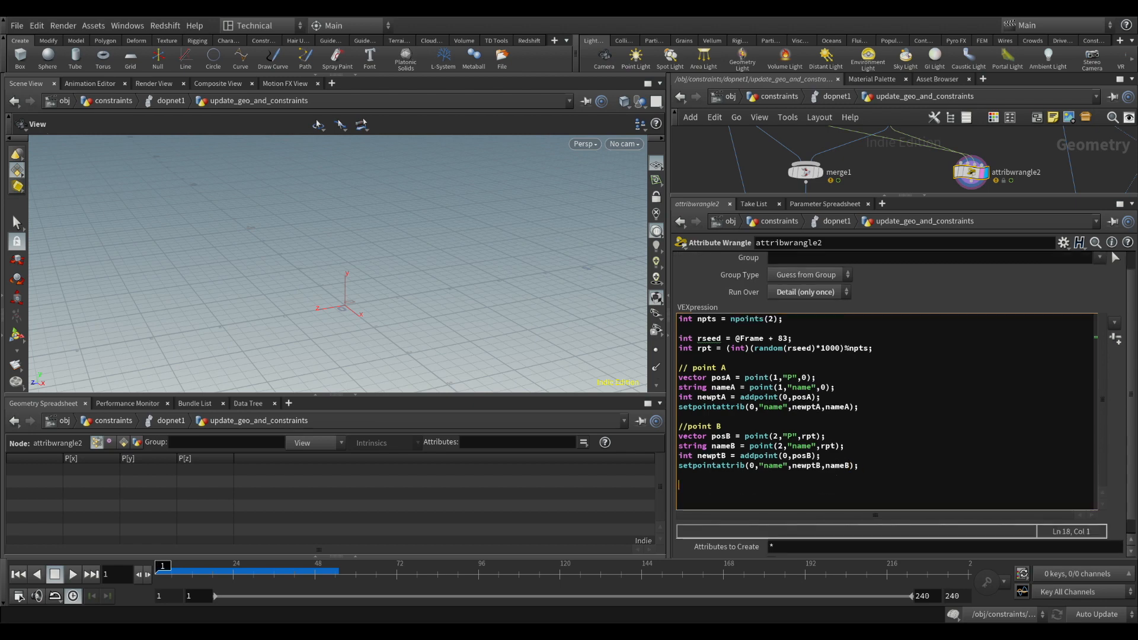
Add a "// create constraint" section containing int newprm = addprim(0,"polyline",newptA,newptB);
text(// create constraint)
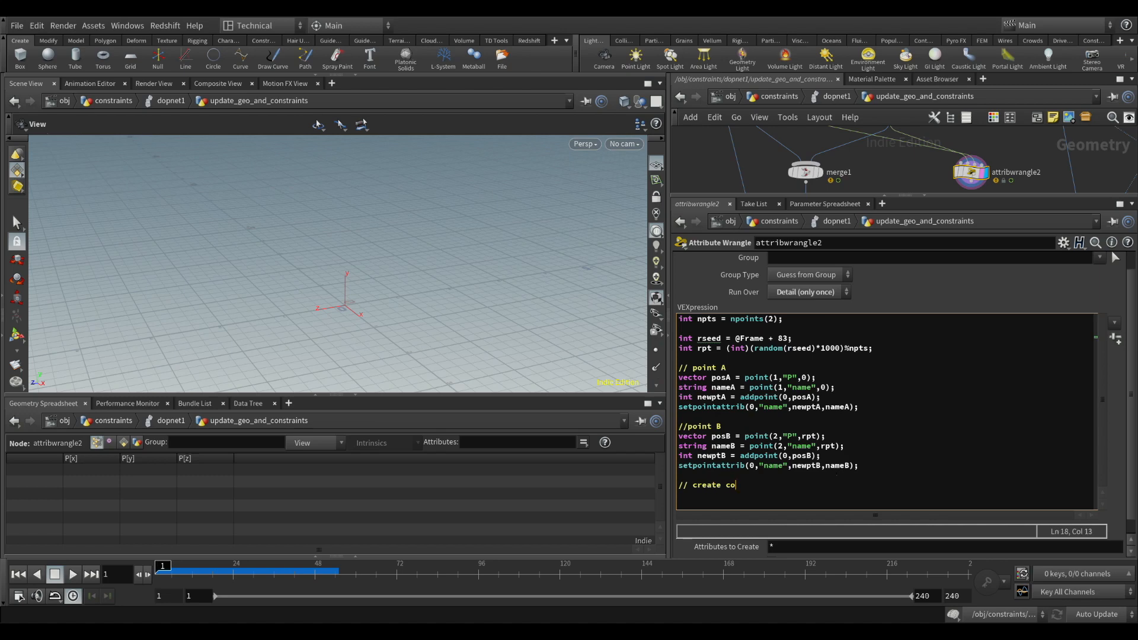
key(Return)
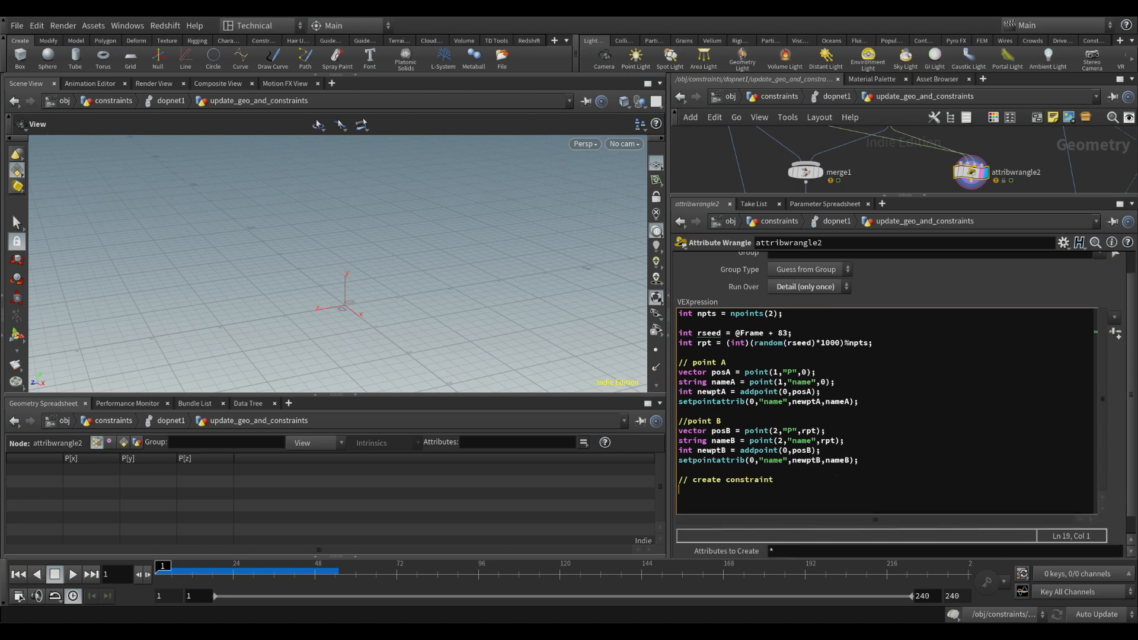
text(int newprm = addprim(0,"poluy)
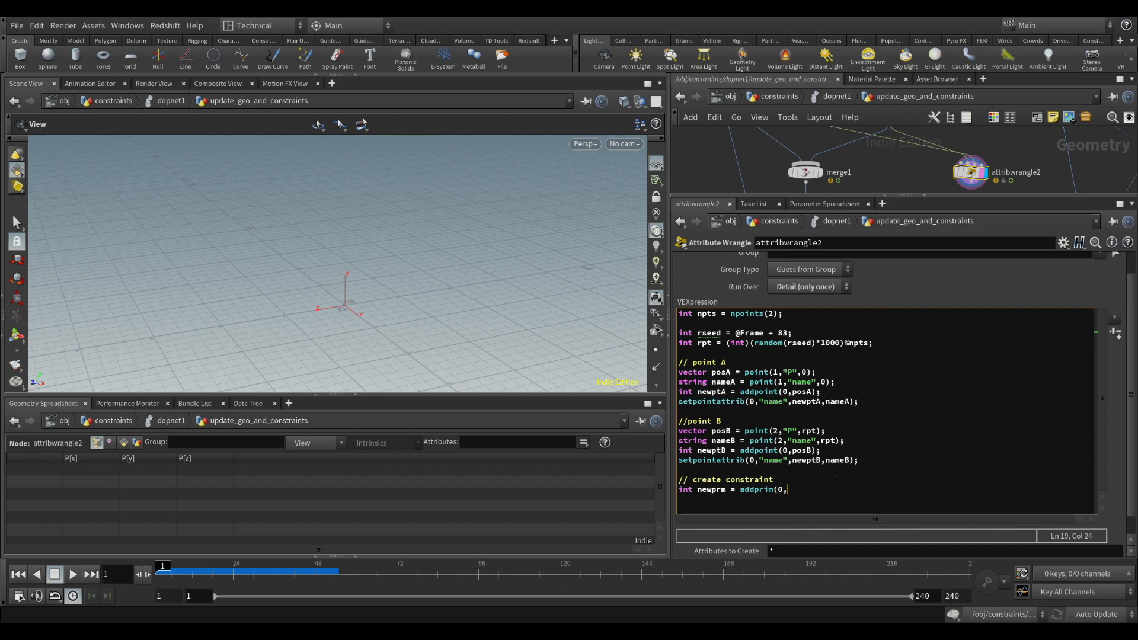
key(BackSpace)
key(BackSpace)
text(yline")
text(,newptA,newptB);)
key(Return)
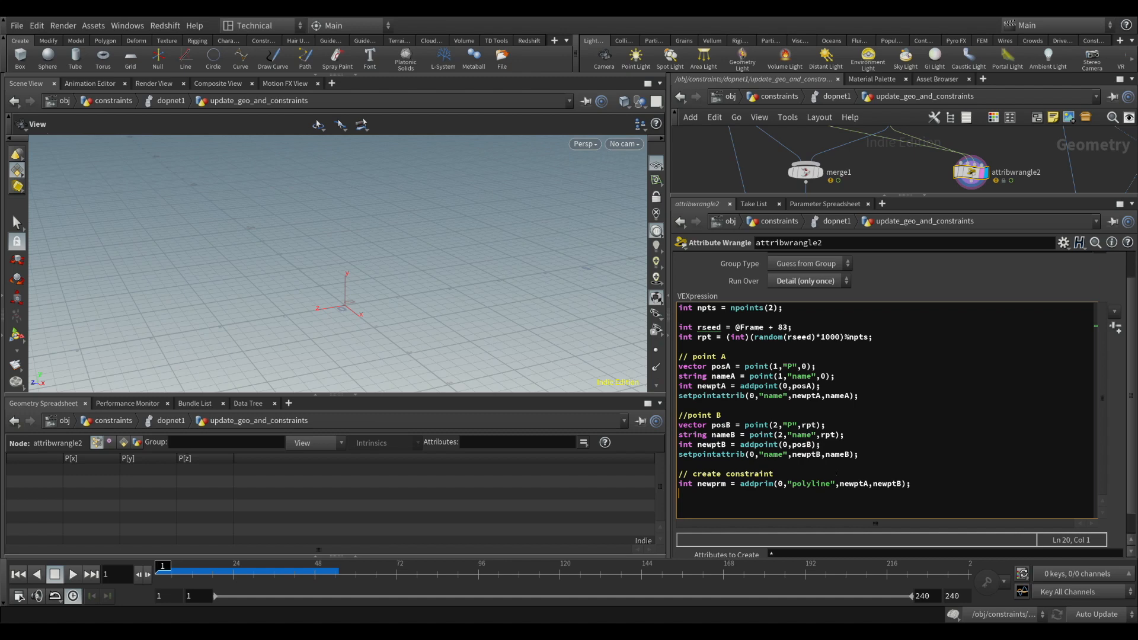
Begin a setprimattrib call on input 0 for the "constraint_name" attribute of newprm
text(setprimattrib(0,"constraint_)
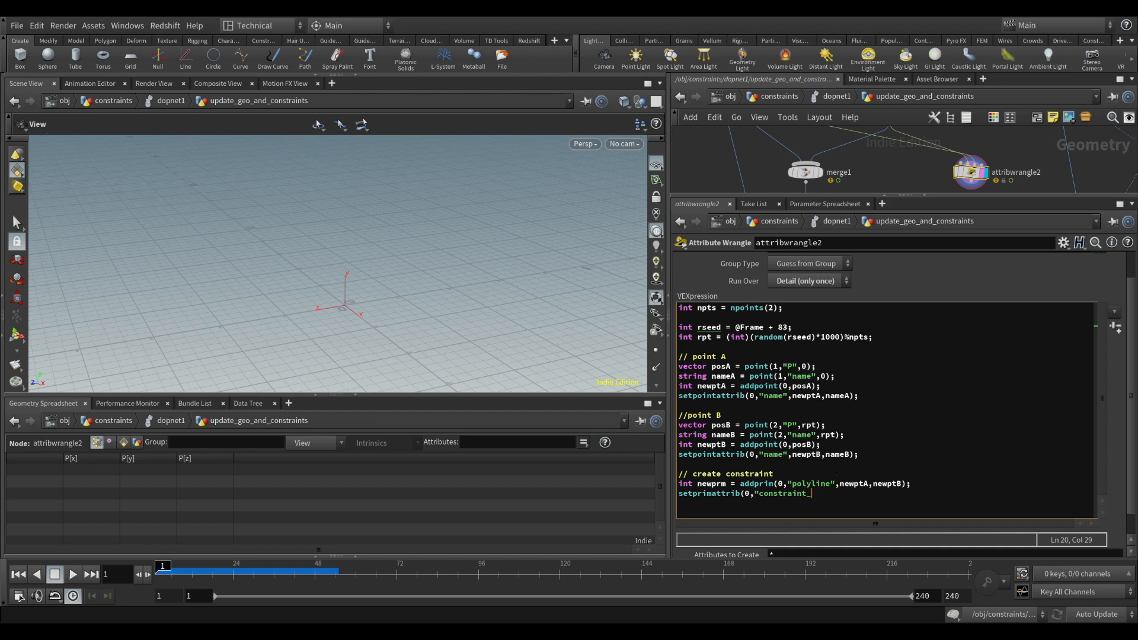
text(name",newprm,)
Enlarge the network view, check hardconrel1's data name in dopnet1 and return to update_geo_and_constraints
drag(956, 196, 955, 388)
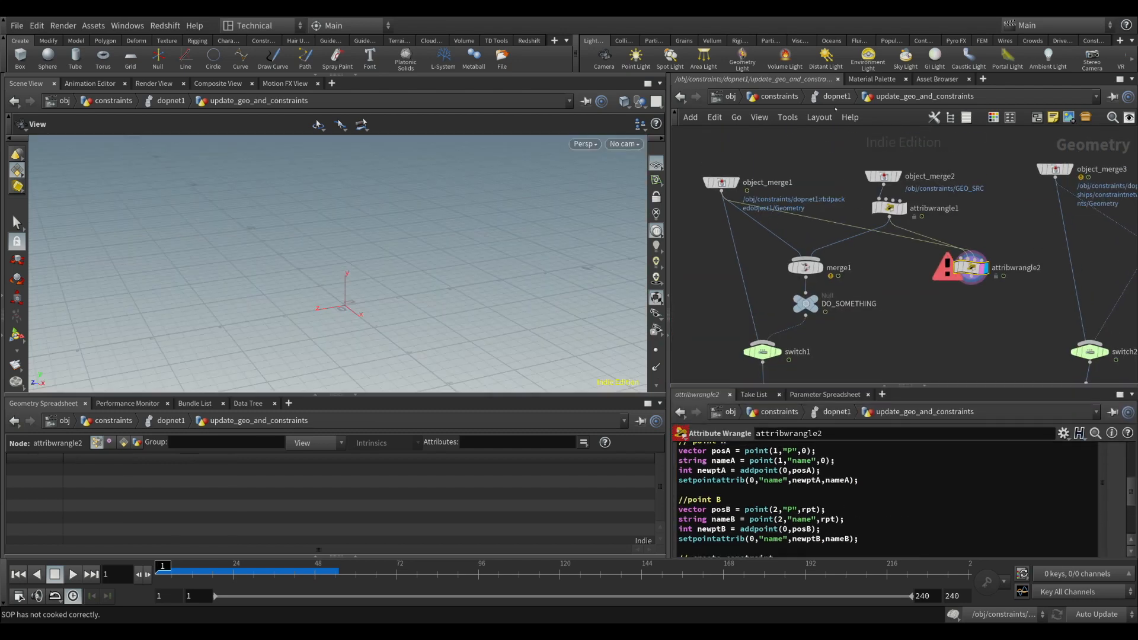
click(836, 97)
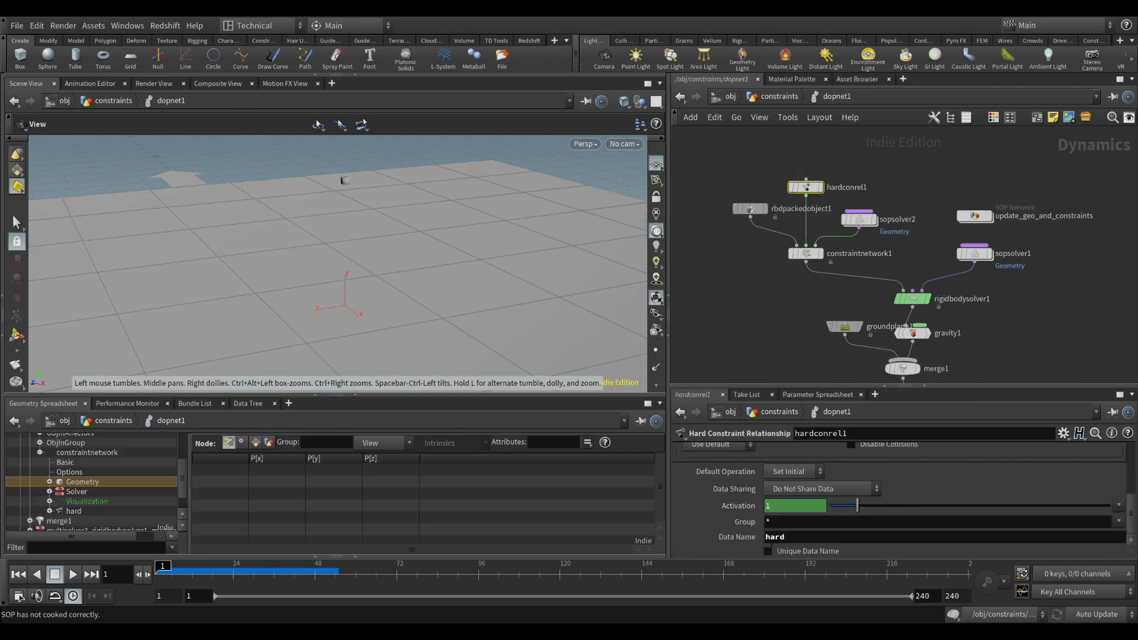
double_click(975, 216)
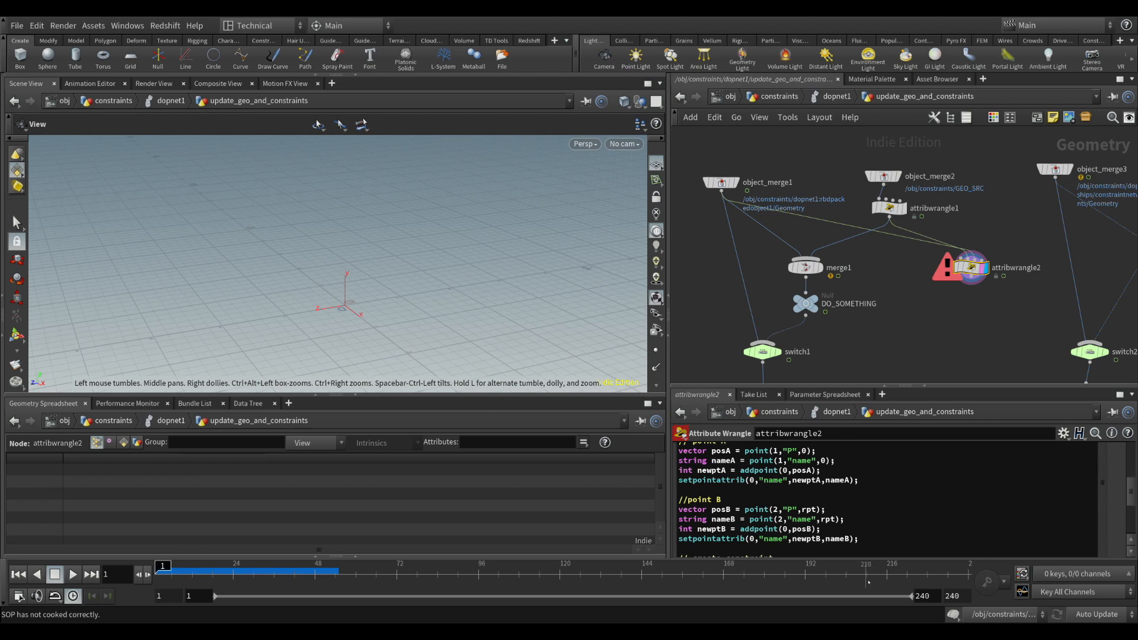
Complete the constraint_name setprimattrib call in attribwrangle2 with the value "hard" and close the statement
scroll(1098, 502, down, 5)
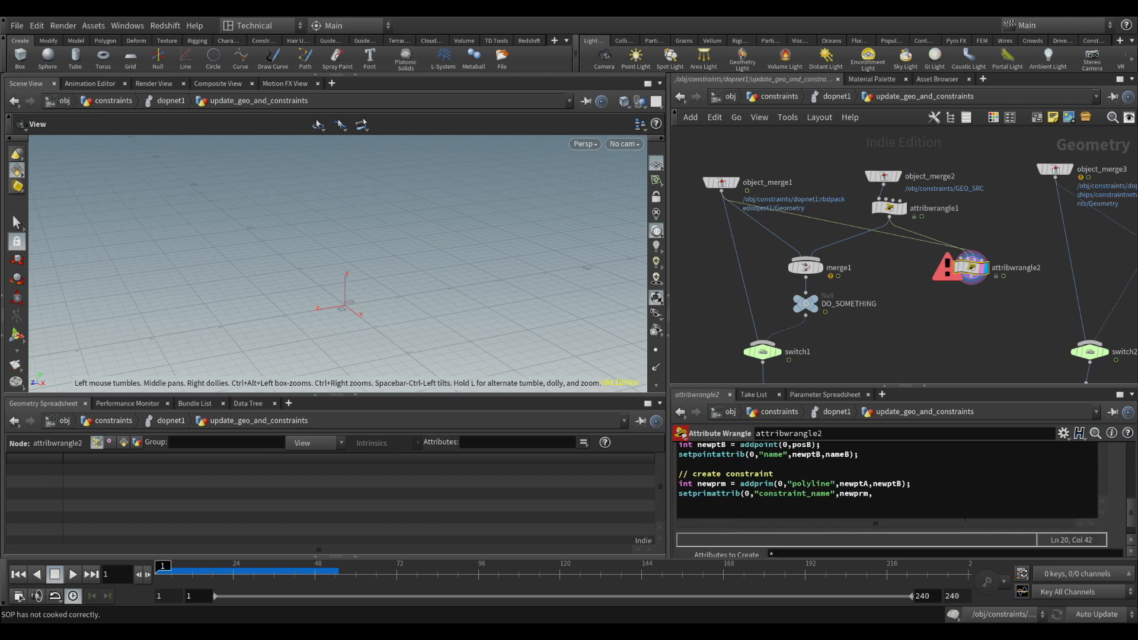
click(899, 499)
text("hard"))
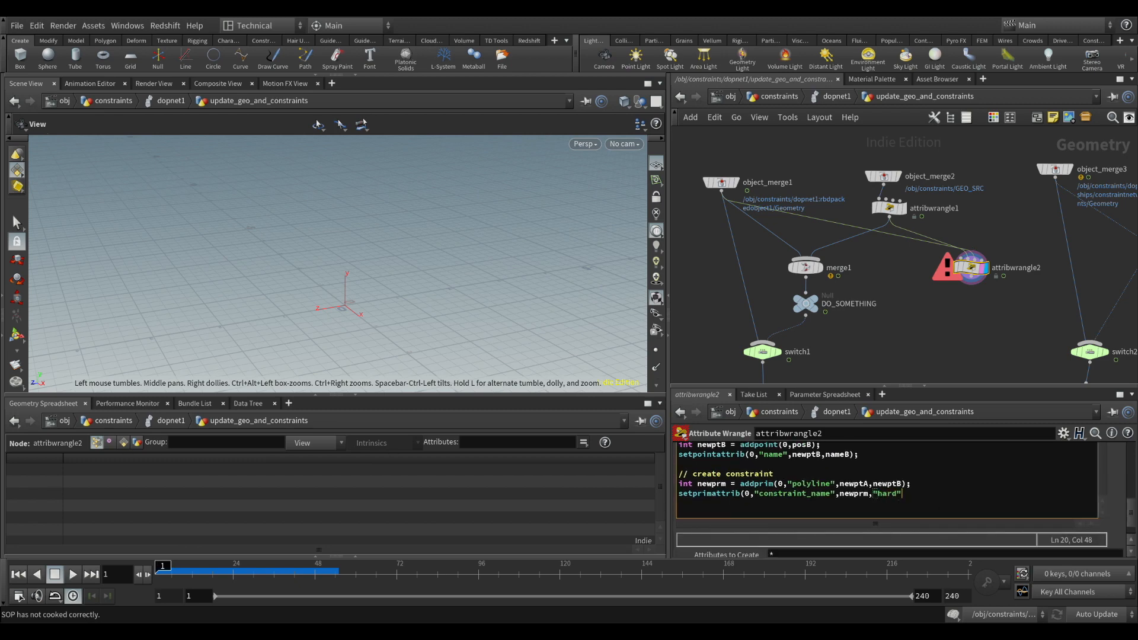
text(;)
Add the line setprimattrib(0,"constraint_type",newprm,"all"); below the constraint_name call
key(Return)
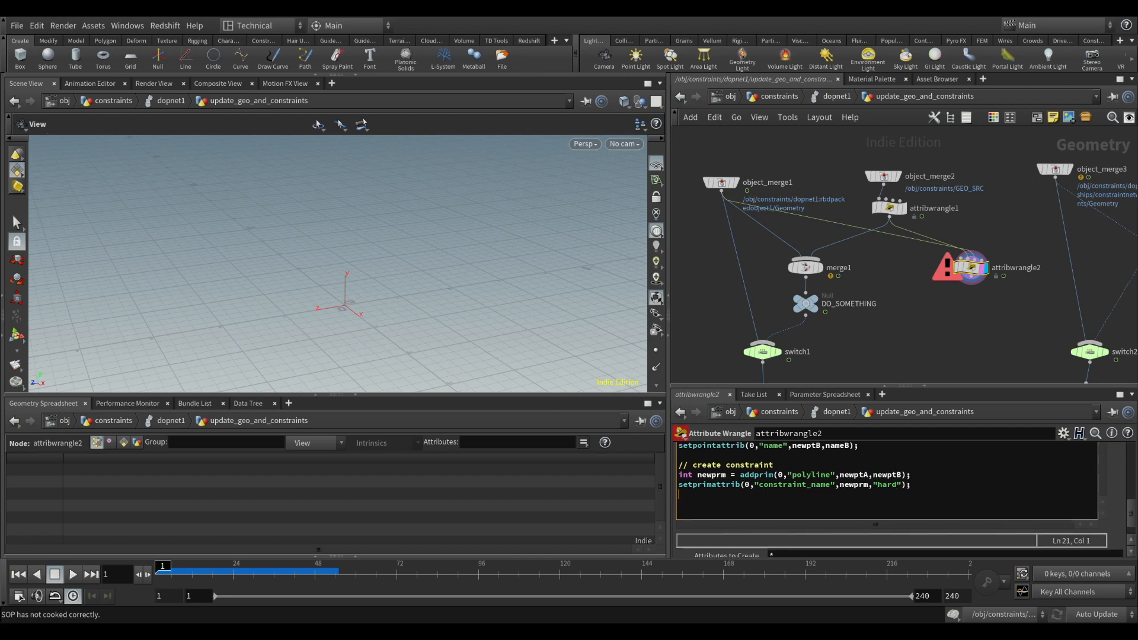
text(setprimattrib(0,"constraint_type)
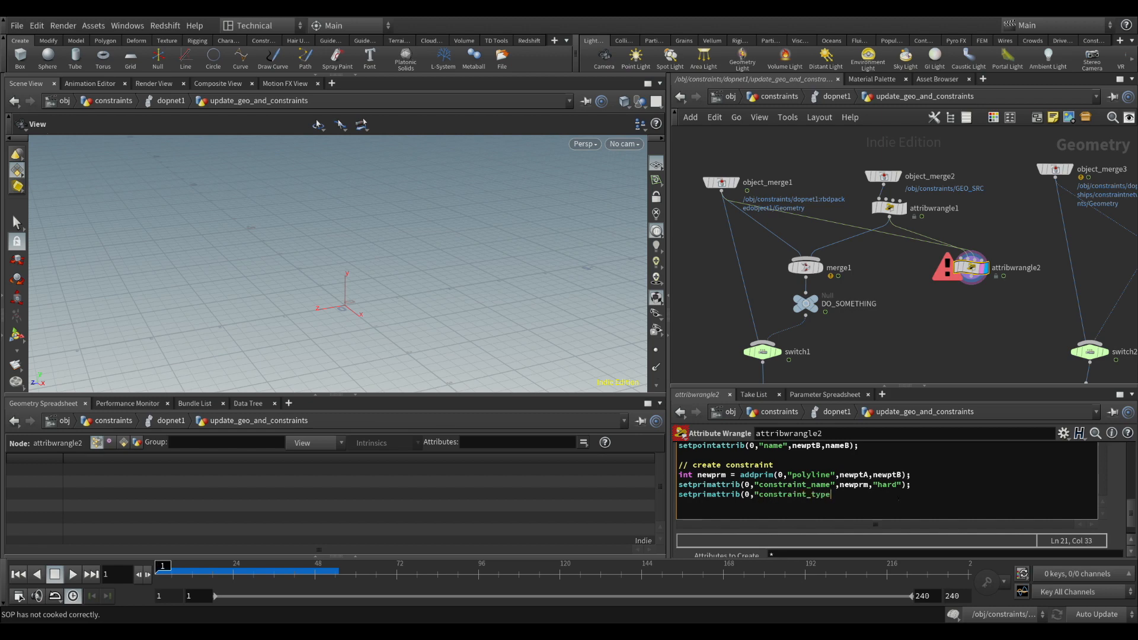
text(",newprm,)
text(all");)
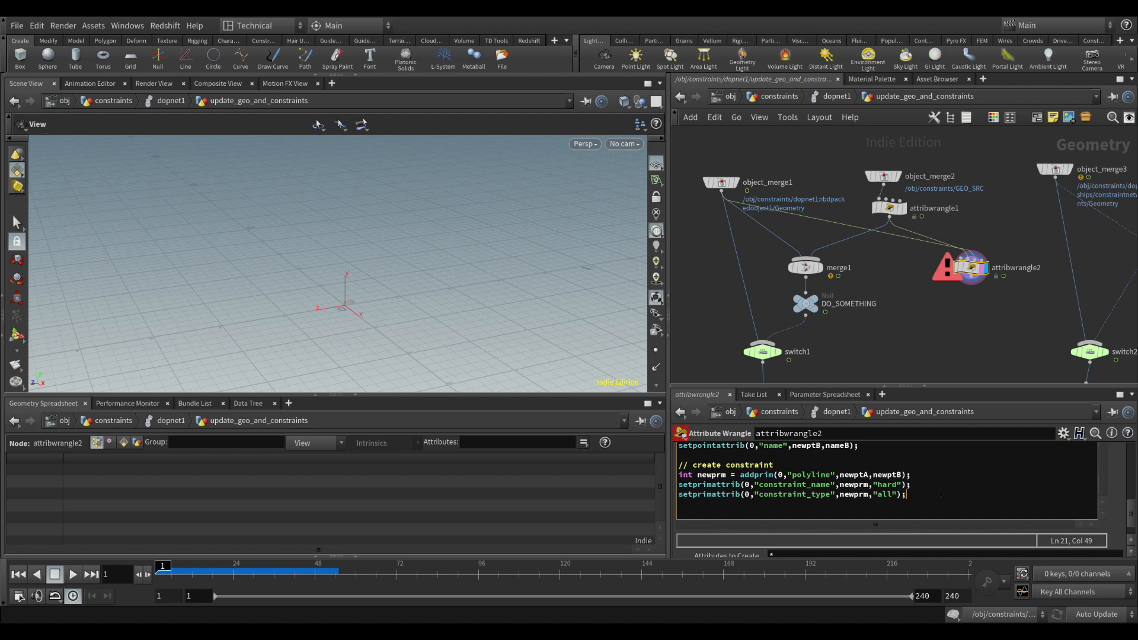
Leave an empty line and declare float restlength = fit01(random(rseed+24),0.4,1.2); in the constraint section
key(Return)
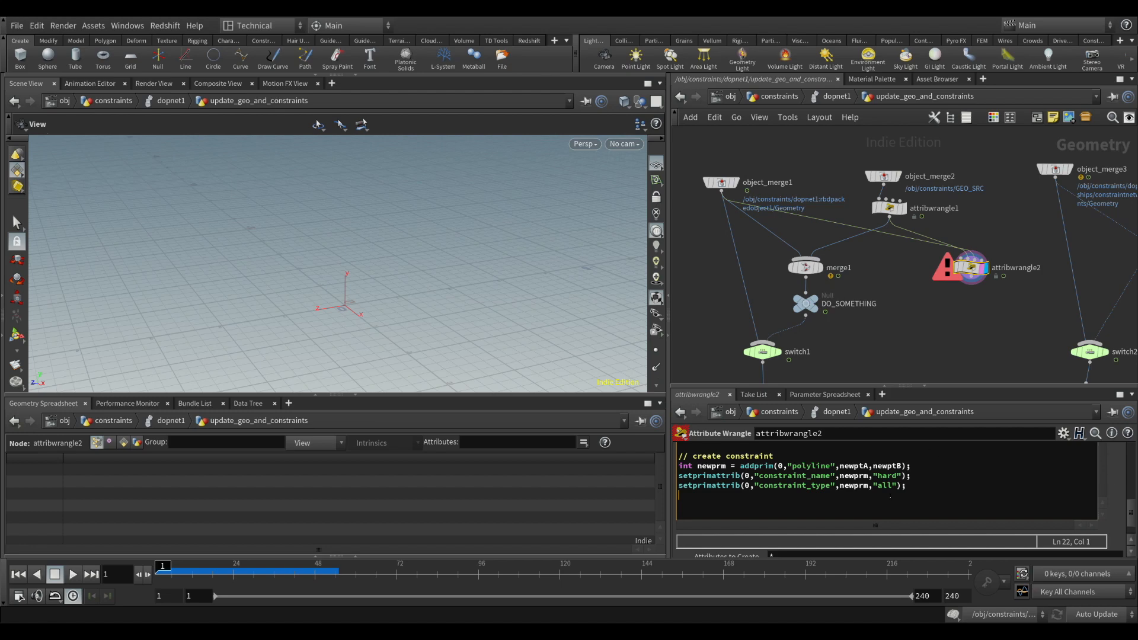
key(Return)
text(float)
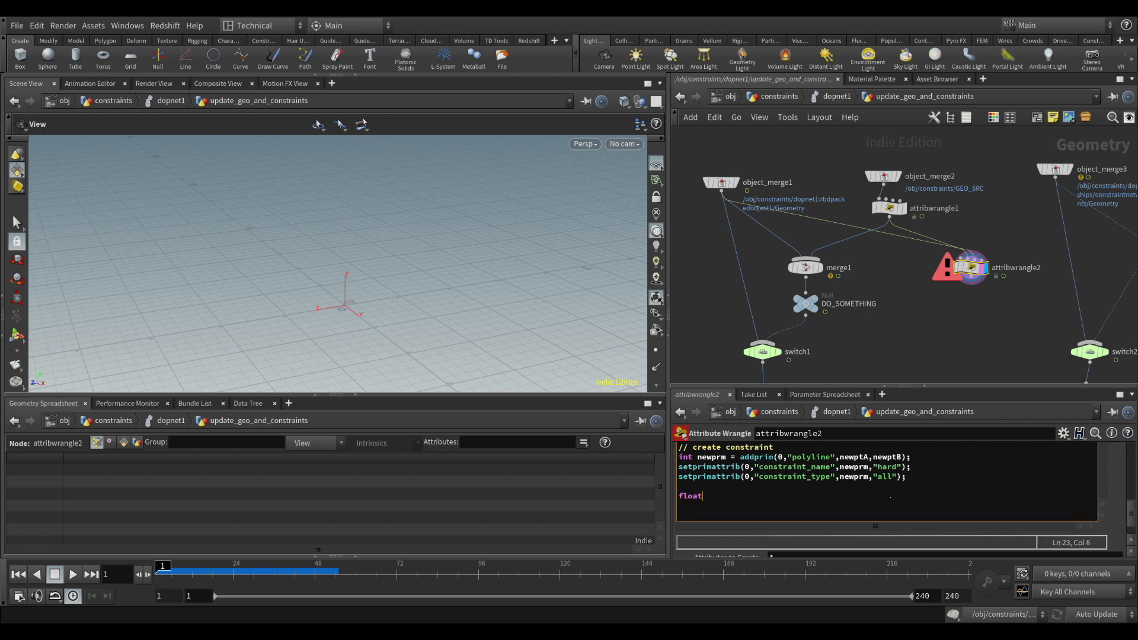
text( restlength = fit01(random()
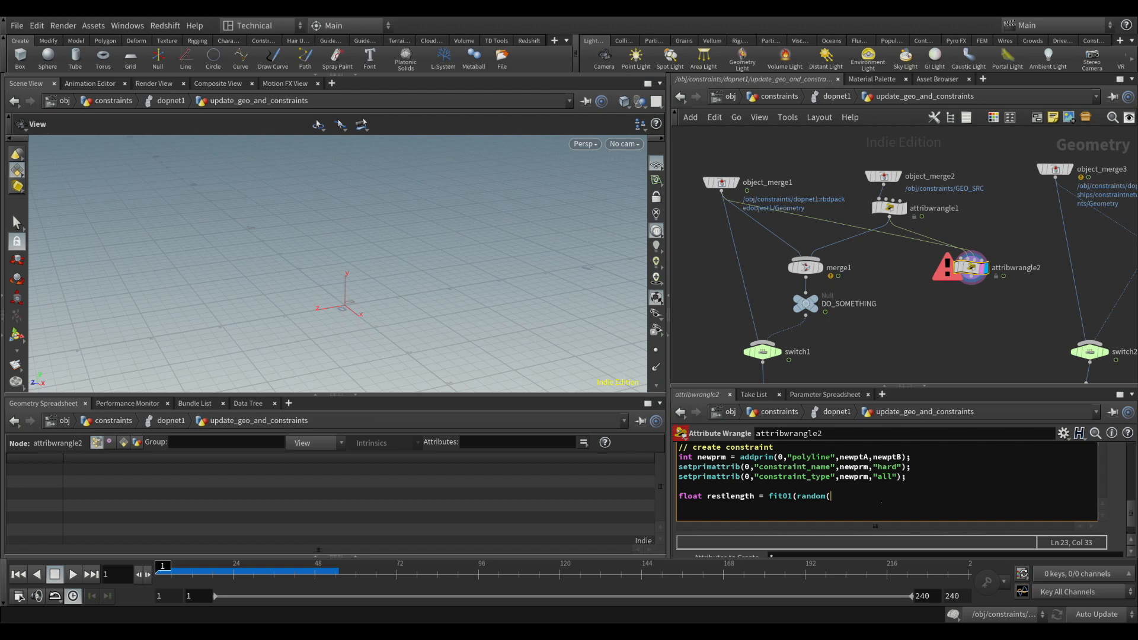
text(rseed+24),0.4,1.2);)
Add setprimattrib(0,"restlength",newprm,restlength); below the restlength declaration and apply the wrangle code
drag(711, 496, 750, 497)
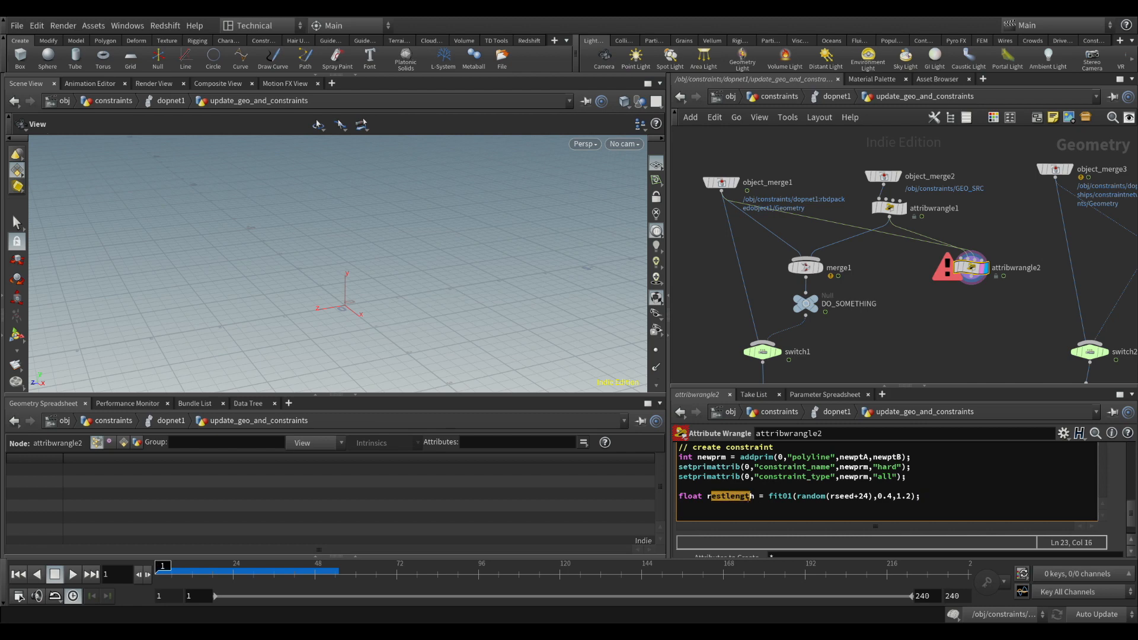
click(964, 502)
key(Return)
text(setp)
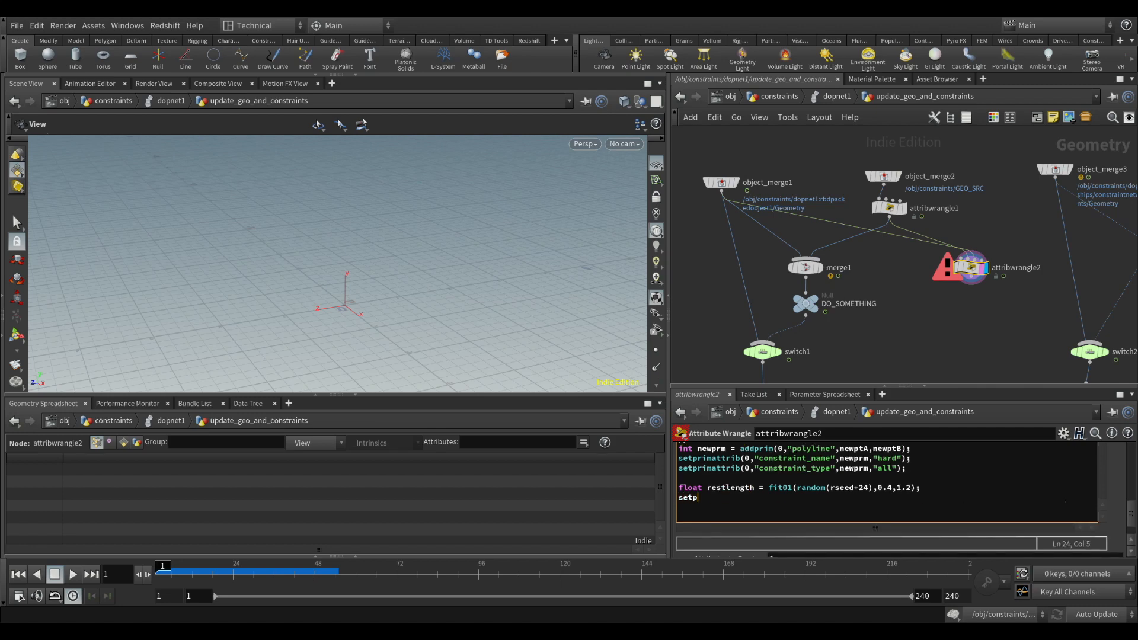
text(rimattrib(0,"restlength)
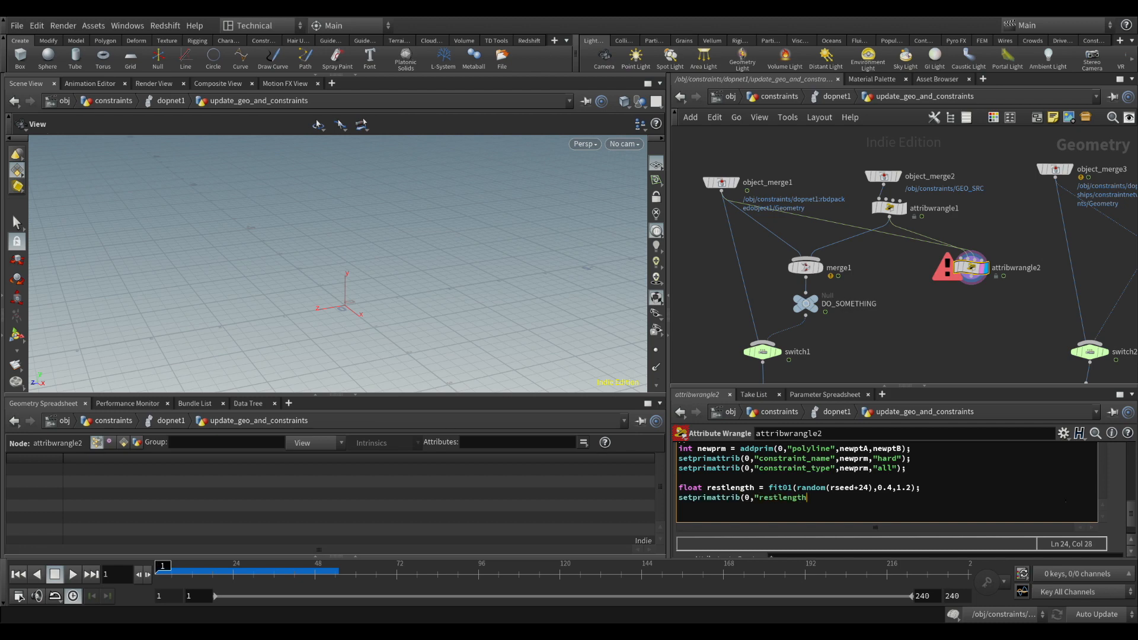
text(",newprm,restlength);)
click(994, 319)
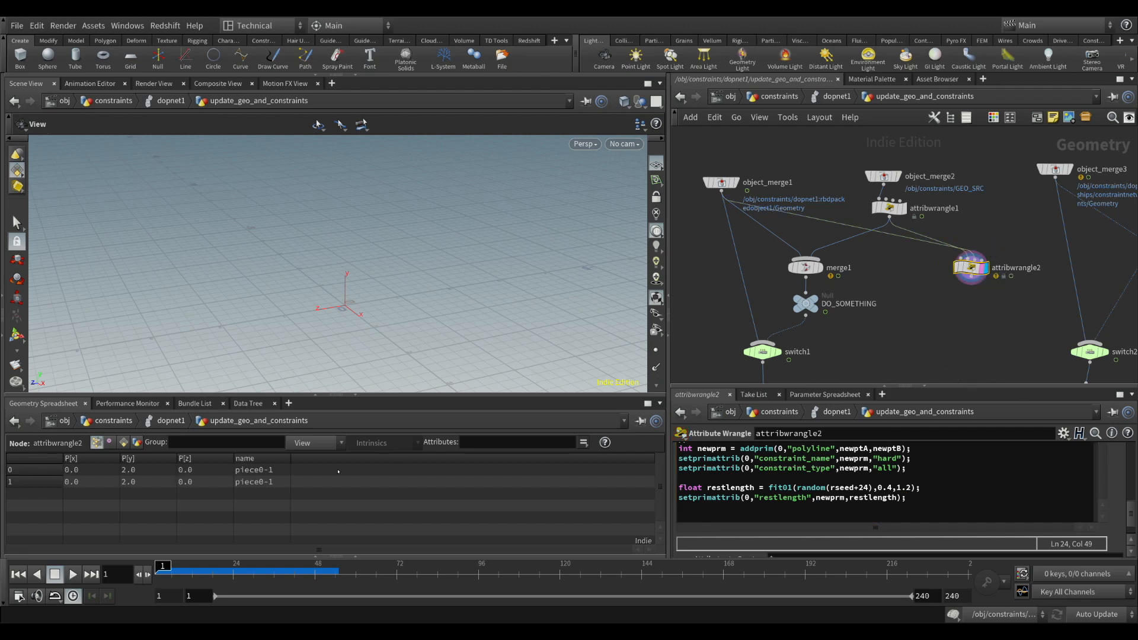
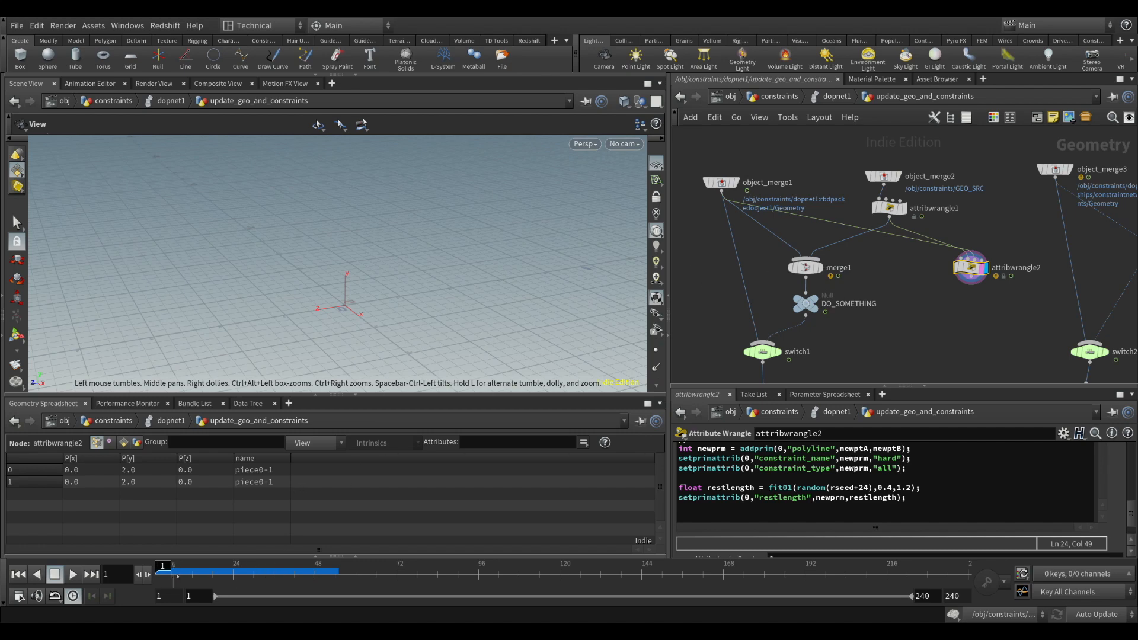
Check the VEX code of attribwrangle1 and enlarge the parameter pane to show more of it
mouse_move(177, 576)
mouse_down()
mouse_move(287, 575)
mouse_move(160, 574)
mouse_up()
middle_drag(935, 263, 848, 268)
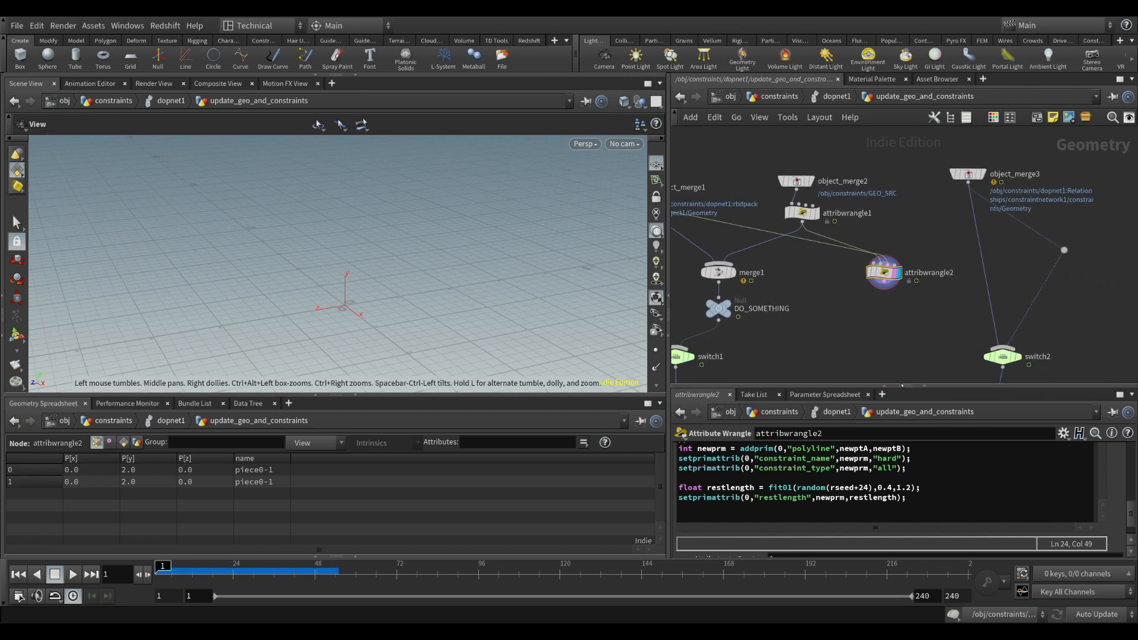
middle_drag(816, 283, 886, 313)
drag(833, 180, 897, 229)
click(858, 233)
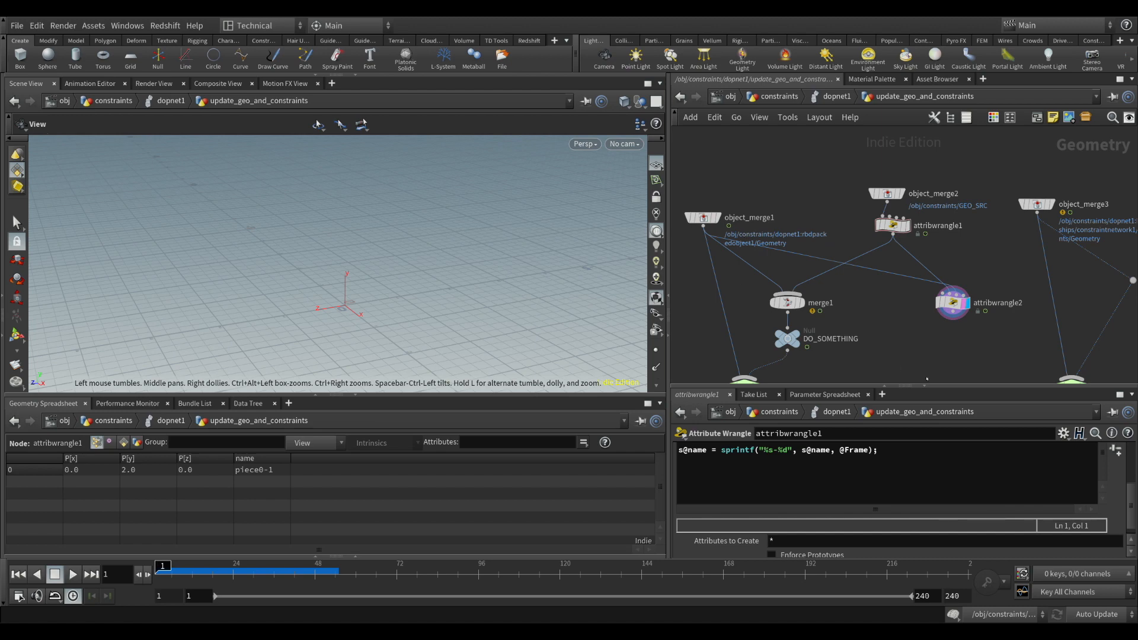
drag(952, 387, 953, 307)
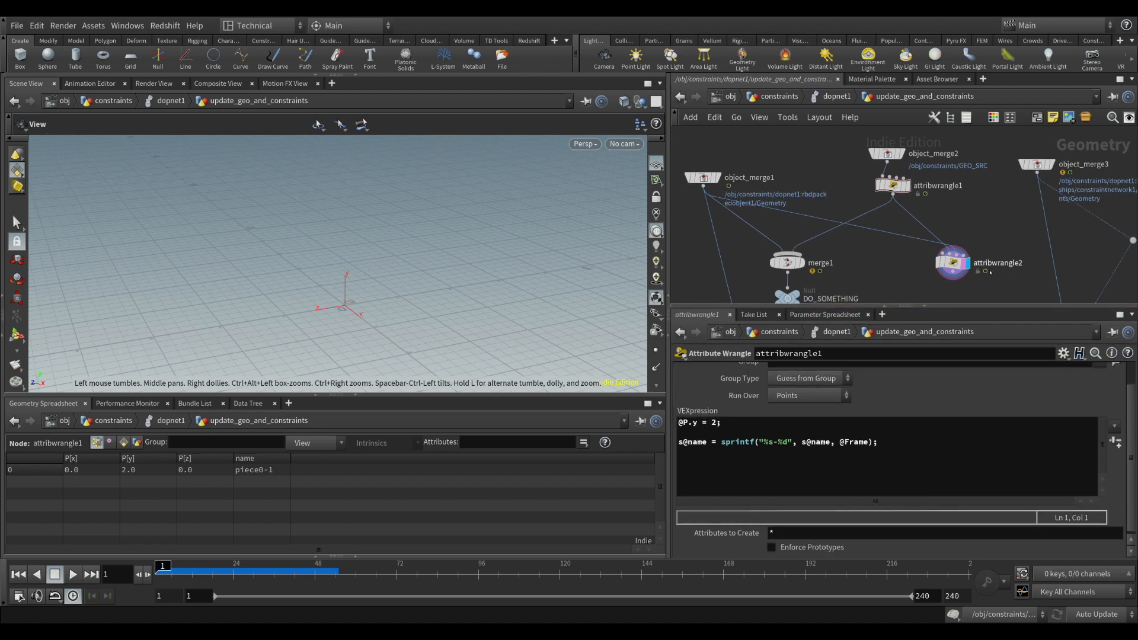
Add the condition if(npts > 0) below the npts declaration in attribwrangle2
click(951, 263)
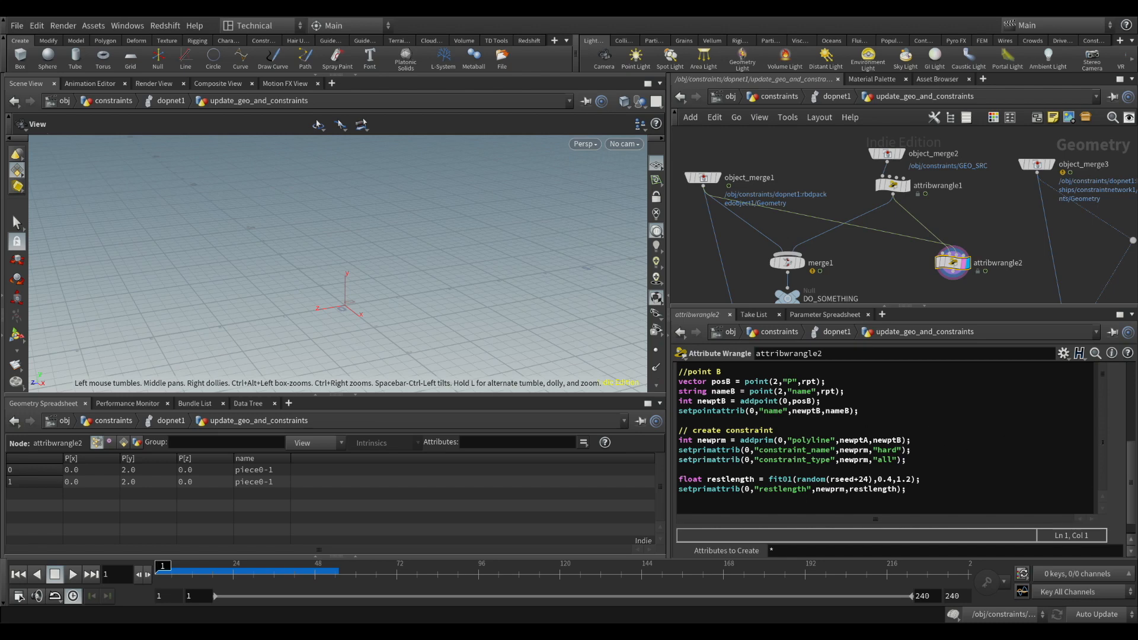
drag(1132, 464, 1134, 380)
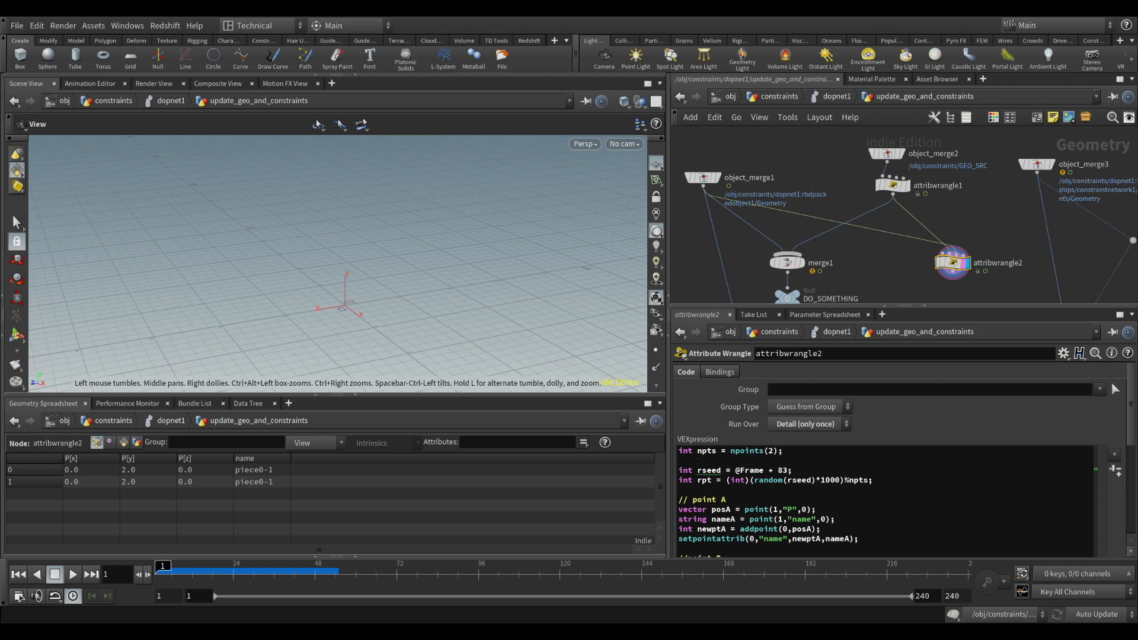
click(698, 461)
key(Return)
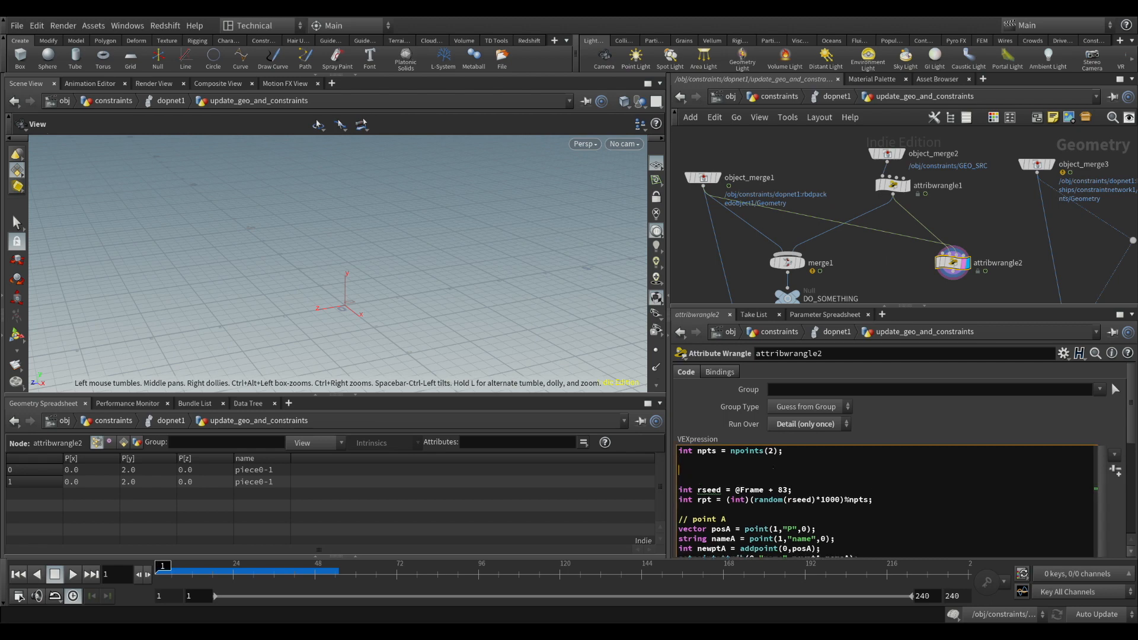
text(if(npts)
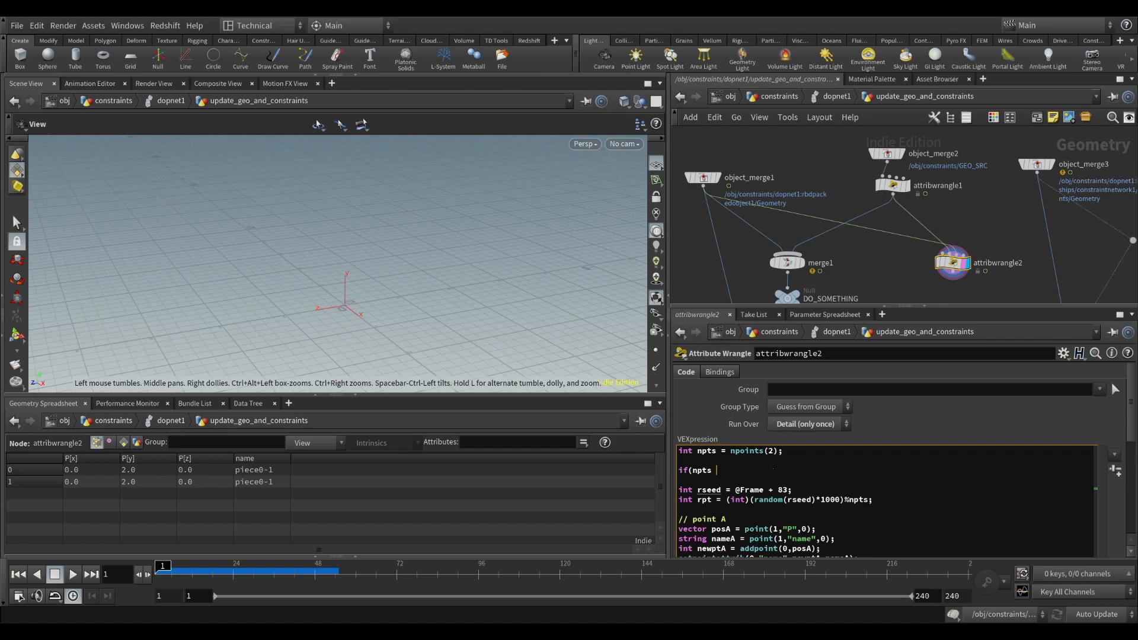
text( < 1))
key(BackSpace)
key(BackSpace)
key(BackSpace)
key(BackSpace)
text(> 0))
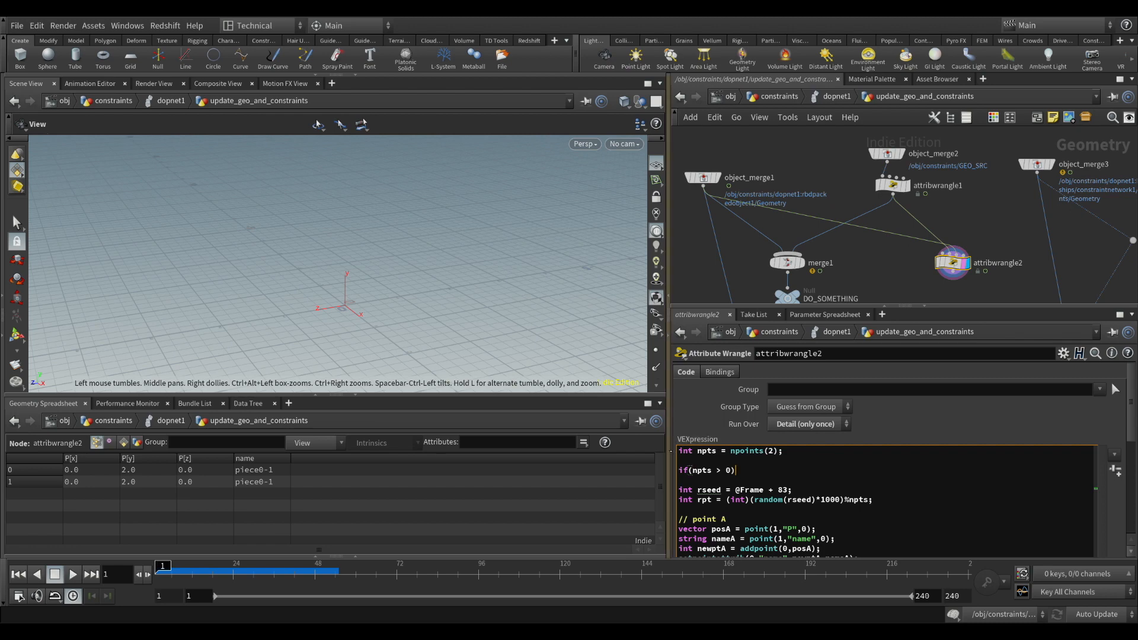
Enclose the remaining attribwrangle2 code in the condition's braces, indent it, remove the blank line after the opening brace and apply the code
key(Return)
text({)
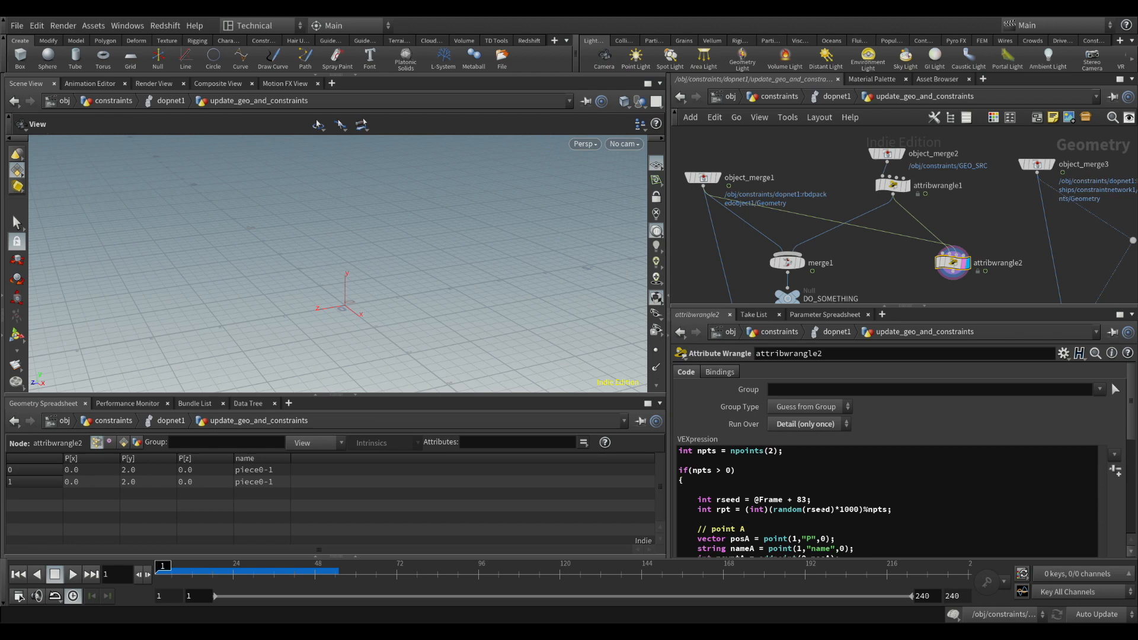
drag(1135, 437, 1133, 470)
click(897, 458)
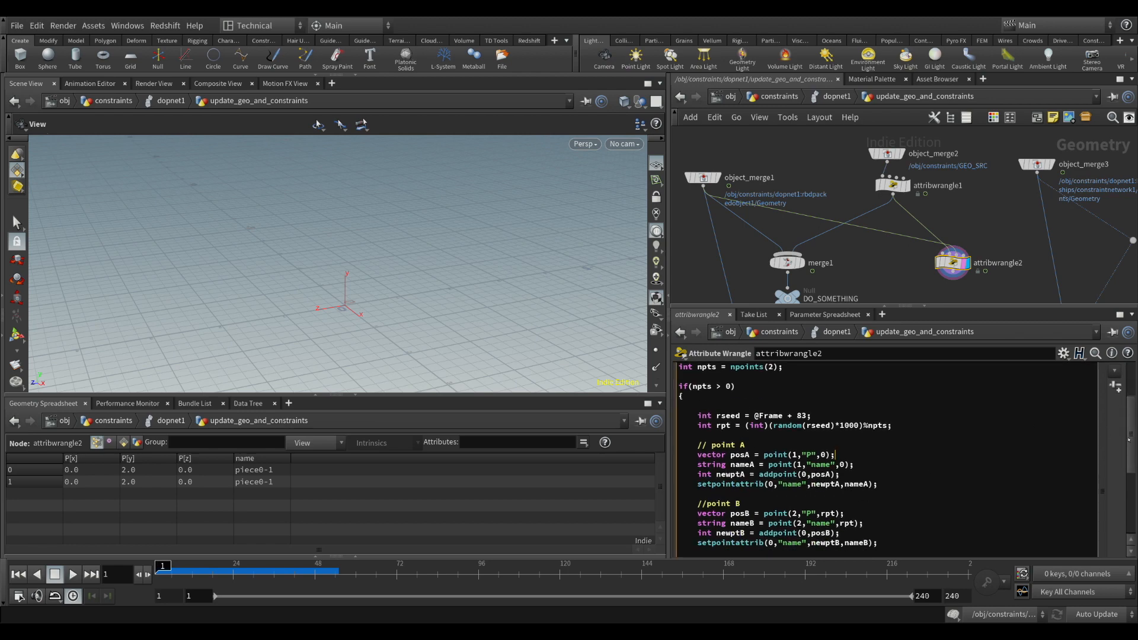
drag(1129, 440, 1130, 417)
click(735, 431)
key(BackSpace)
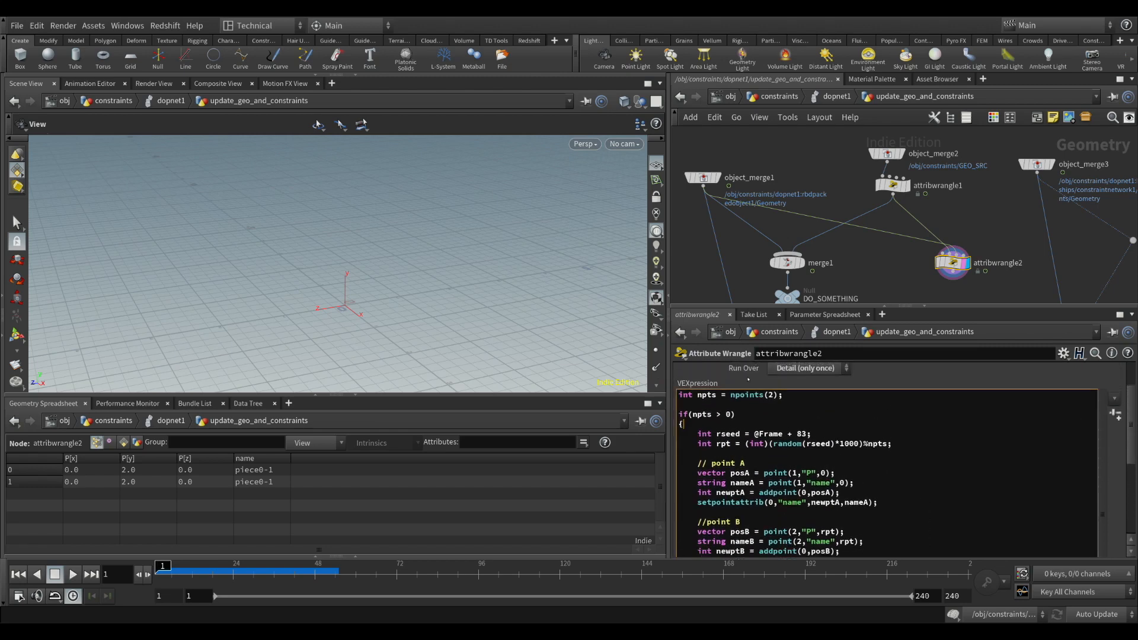
middle_drag(985, 194, 891, 163)
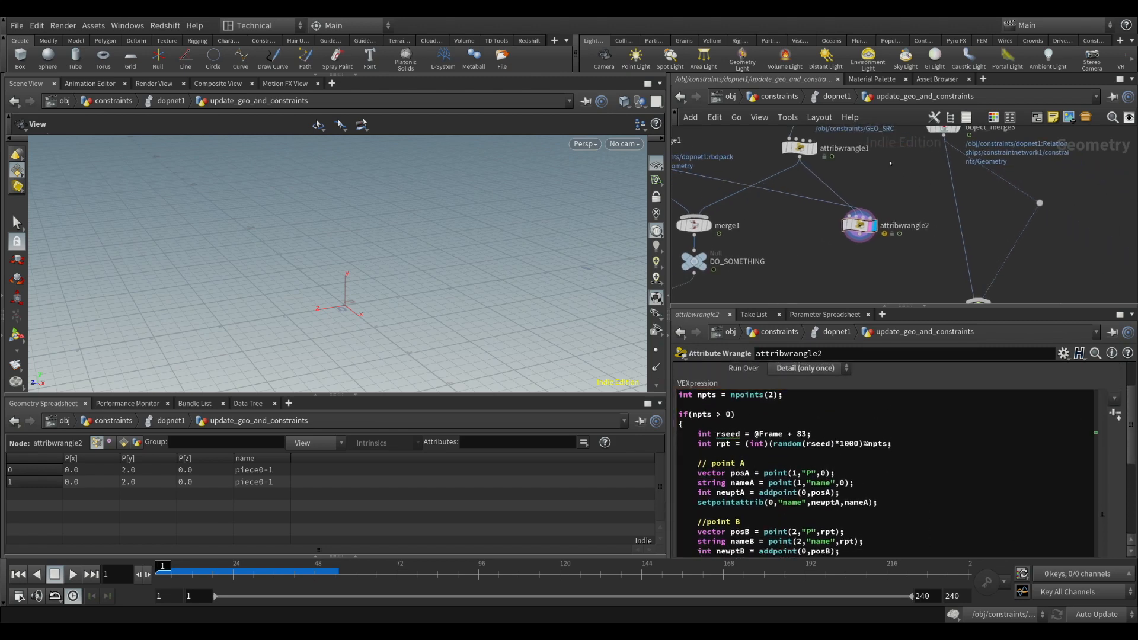
drag(898, 253, 840, 201)
middle_drag(938, 192, 929, 250)
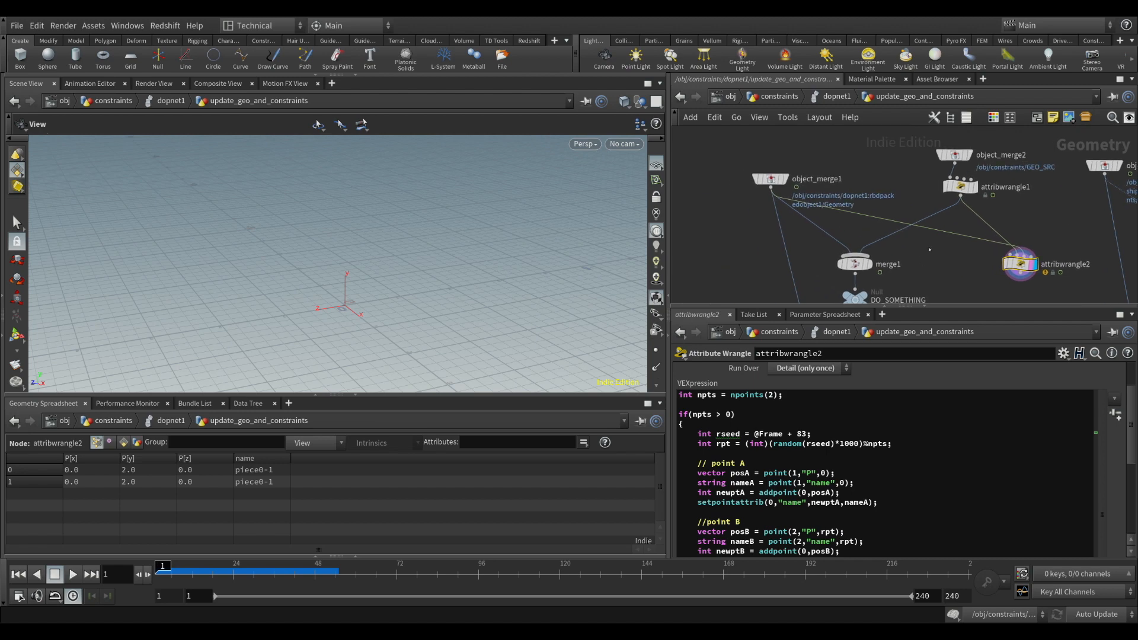
drag(908, 140, 927, 190)
middle_drag(911, 293, 856, 175)
middle_drag(947, 173, 753, 264)
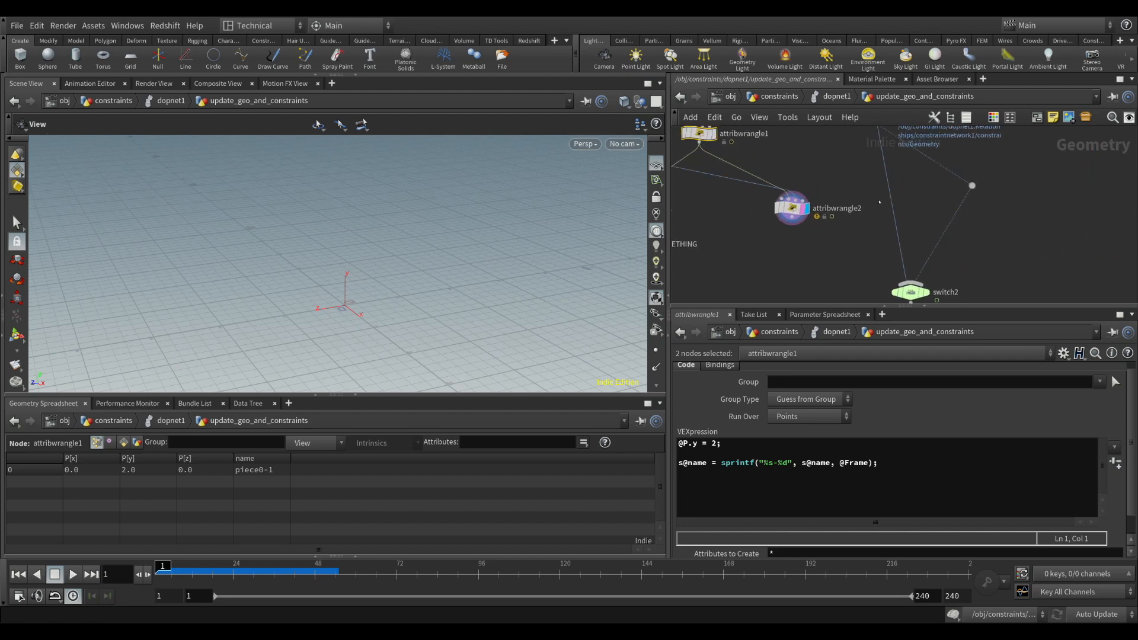
Add a Merge node beside object_merge3's branch and connect the network dot and attribwrangle2 as its inputs
middle_drag(882, 201, 868, 244)
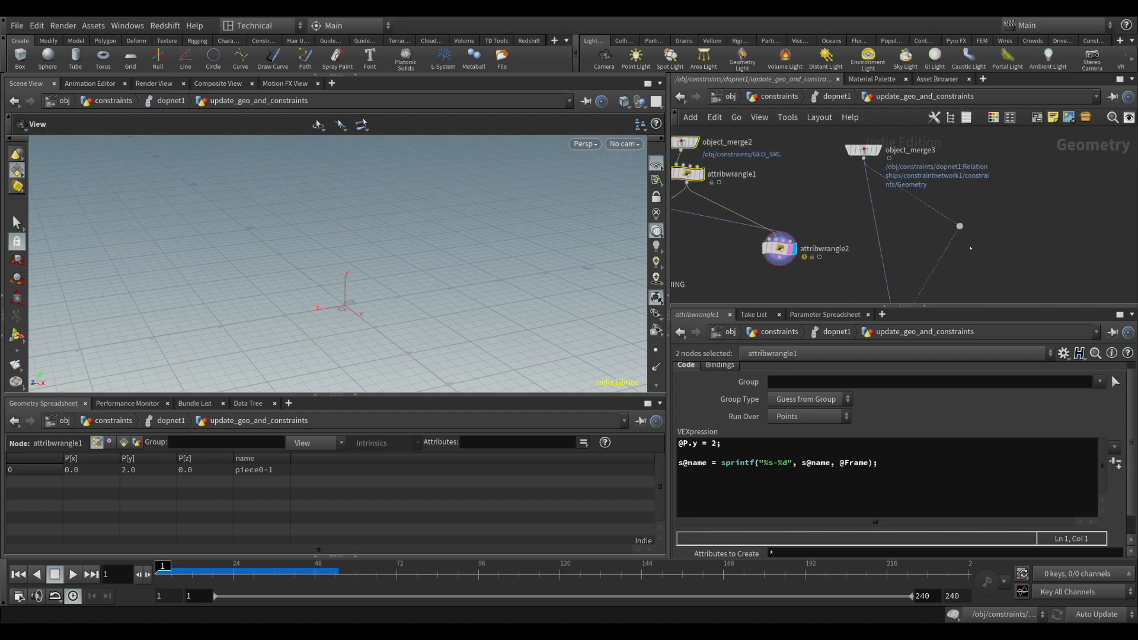
click(969, 271)
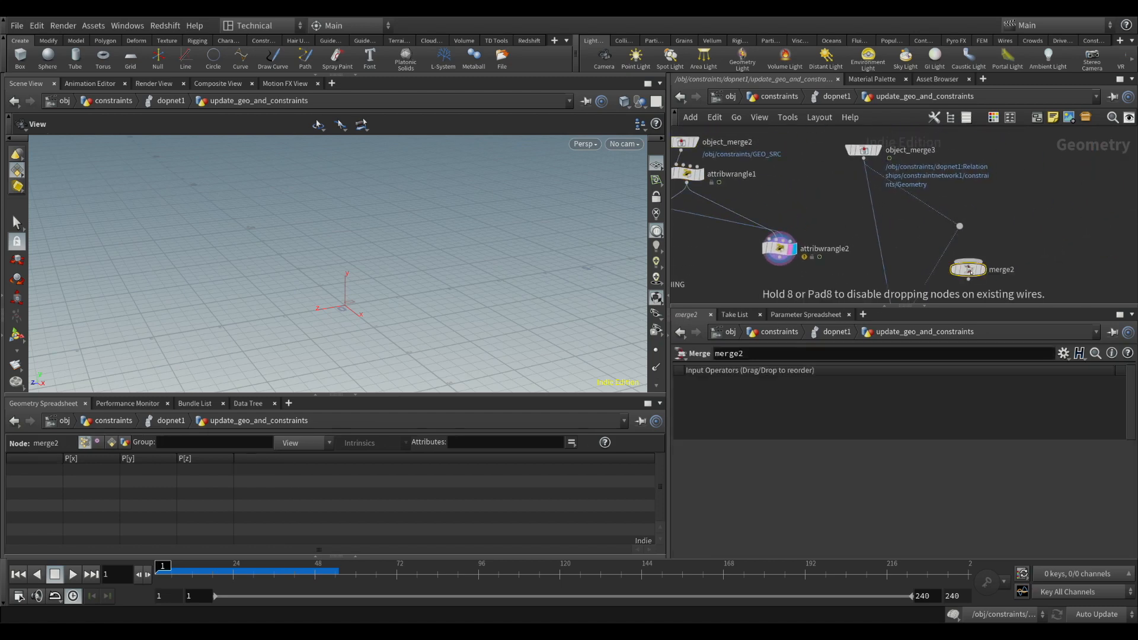
drag(960, 235, 968, 260)
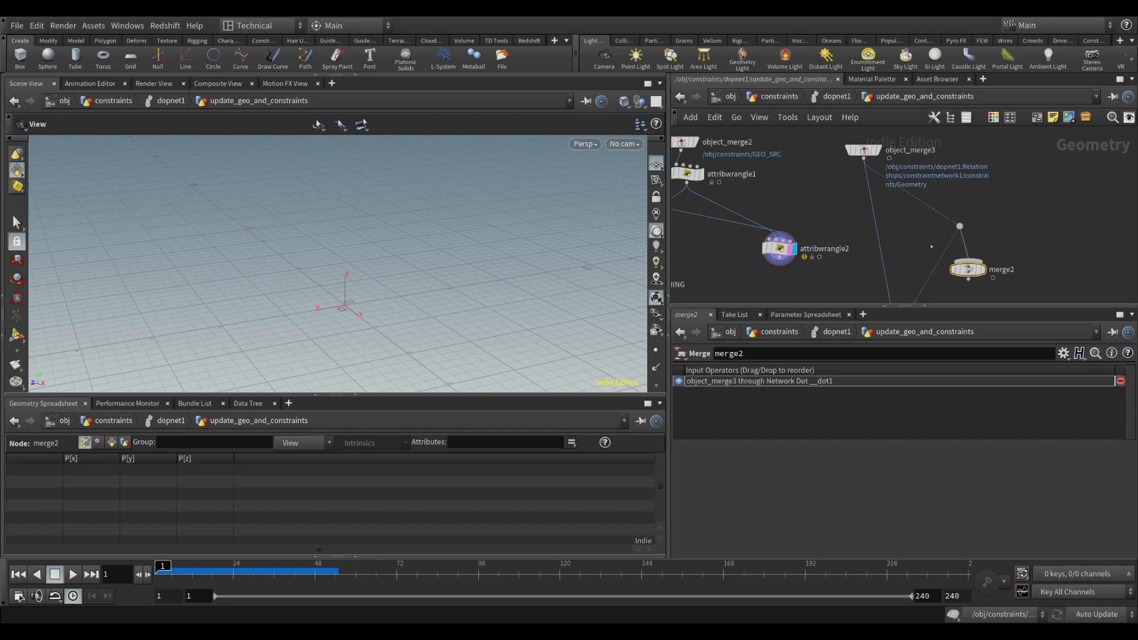
middle_drag(824, 270, 831, 225)
drag(787, 217, 975, 215)
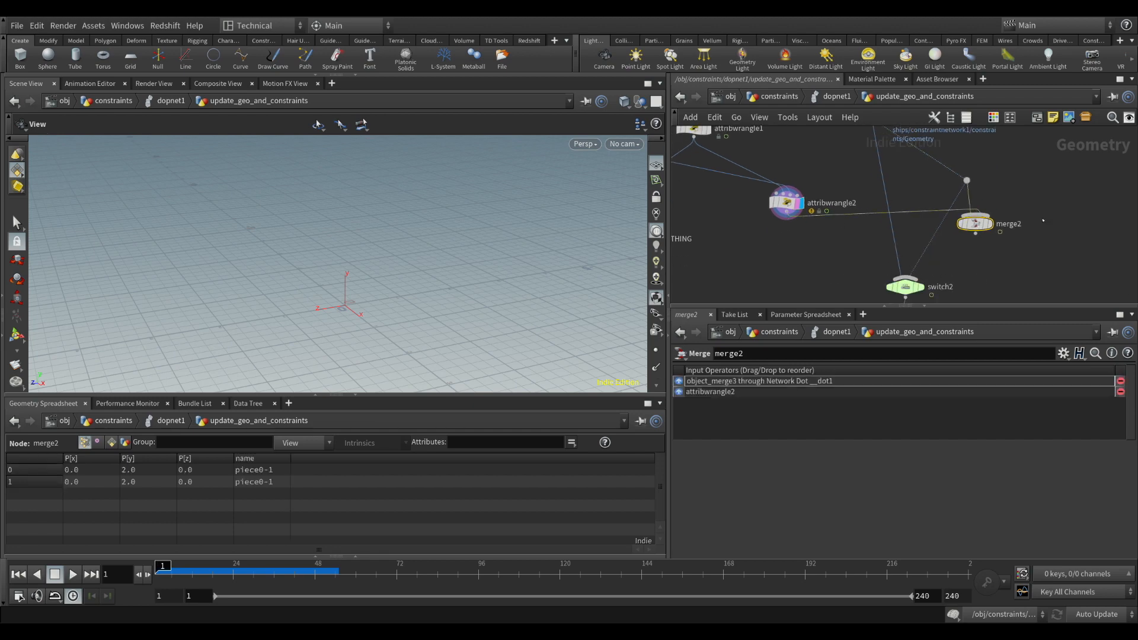
Cut the direct wire from the network dot to switch2 and feed merge2 into switch2 instead
middle_drag(955, 255, 948, 230)
key(y)
drag(950, 231, 918, 213)
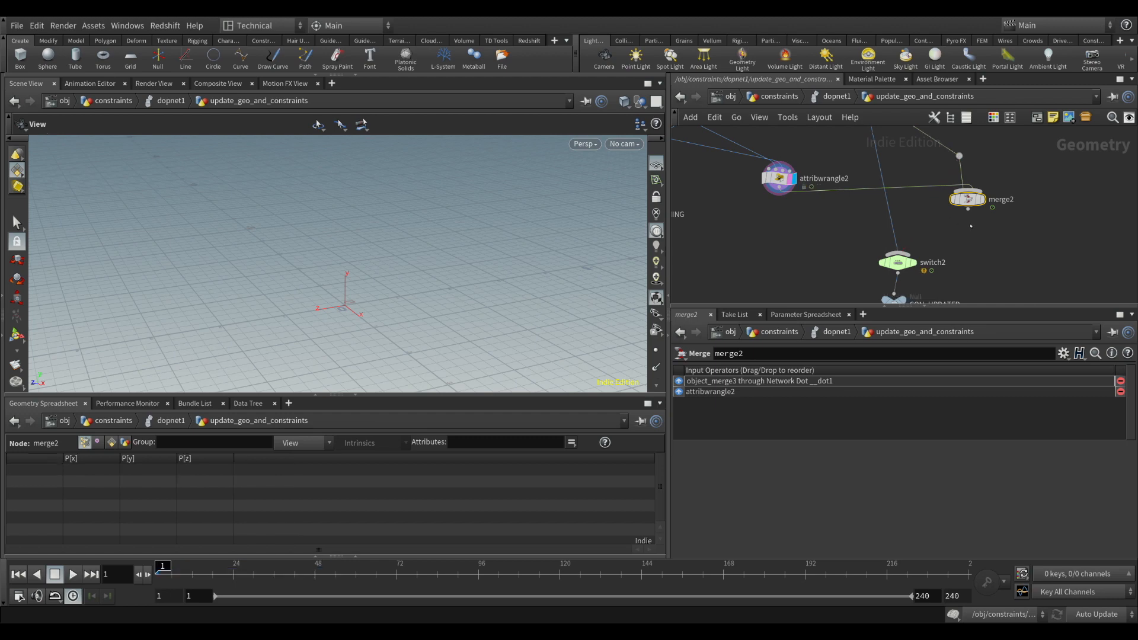
mouse_move(899, 254)
mouse_down()
mouse_move(966, 213)
mouse_move(935, 205)
mouse_up()
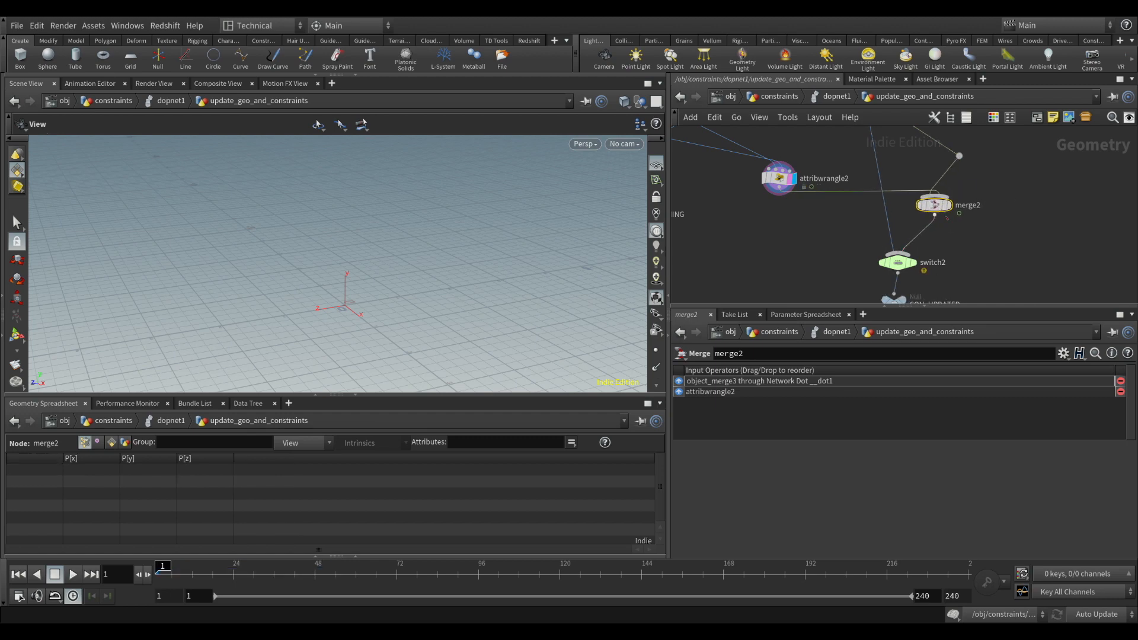
Review the whole update_geo_and_constraints network, from attribwrangle2 down to the two output nulls
scroll(838, 256, down, 6)
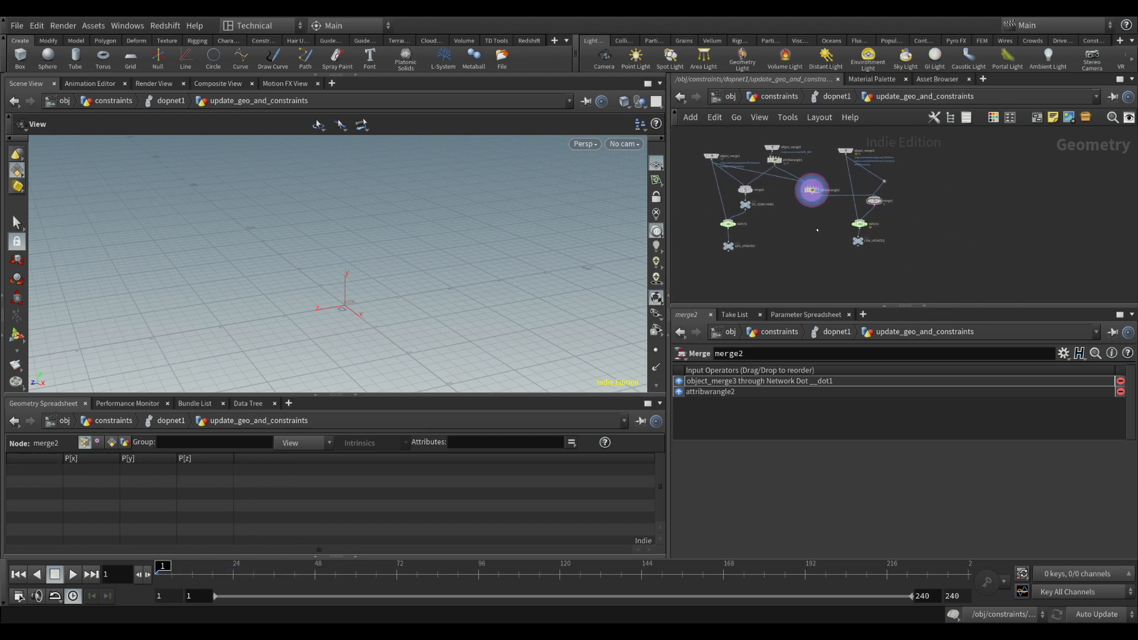
middle_drag(828, 218, 833, 240)
click(816, 213)
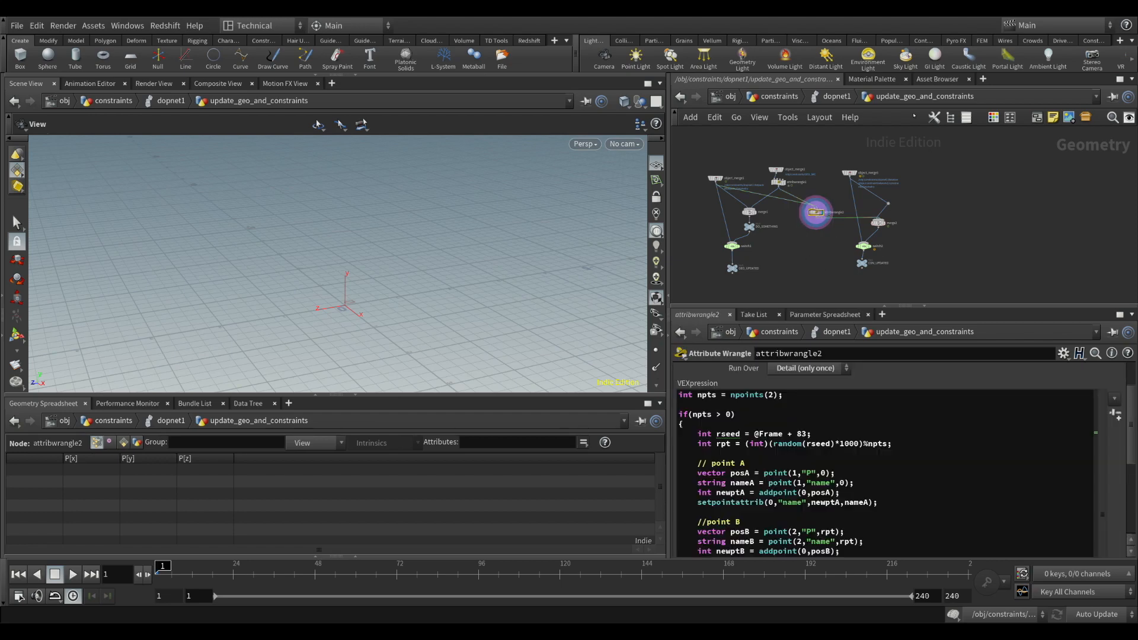
middle_drag(832, 251, 854, 221)
drag(740, 216, 926, 258)
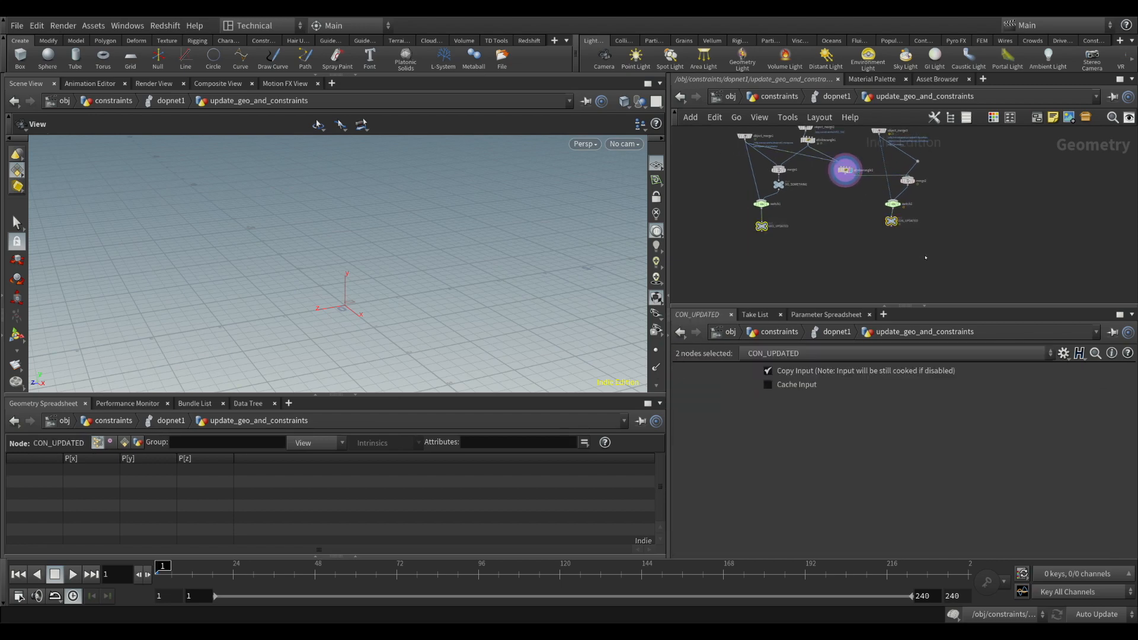
Go up to dopnet1, examine the internal network of sopsolver2 and return to dopnet1
click(834, 97)
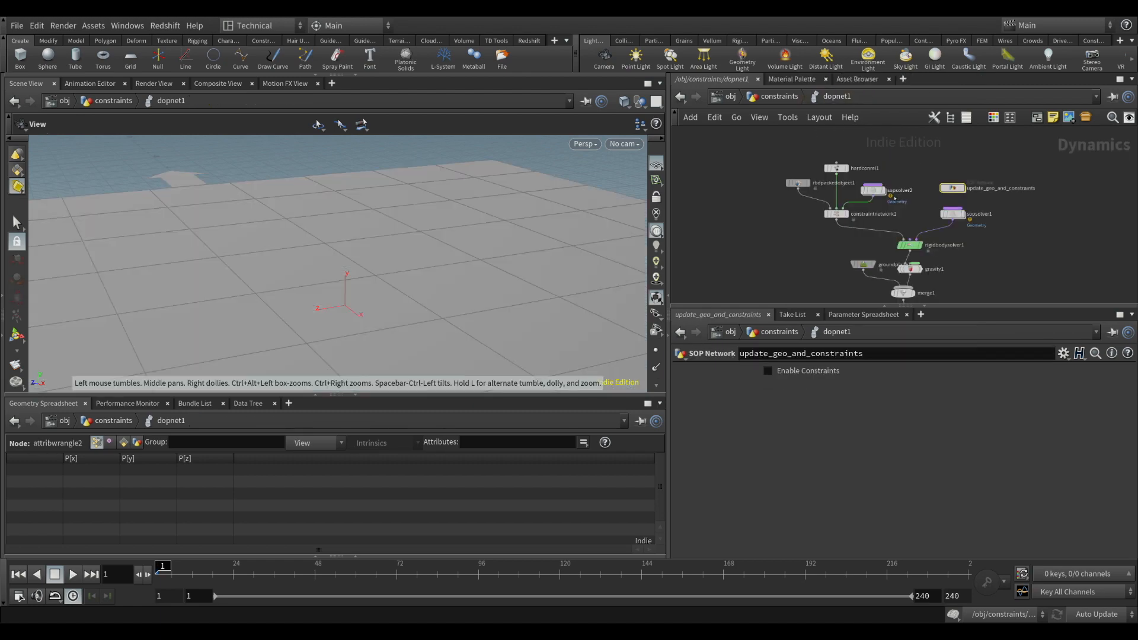
double_click(873, 191)
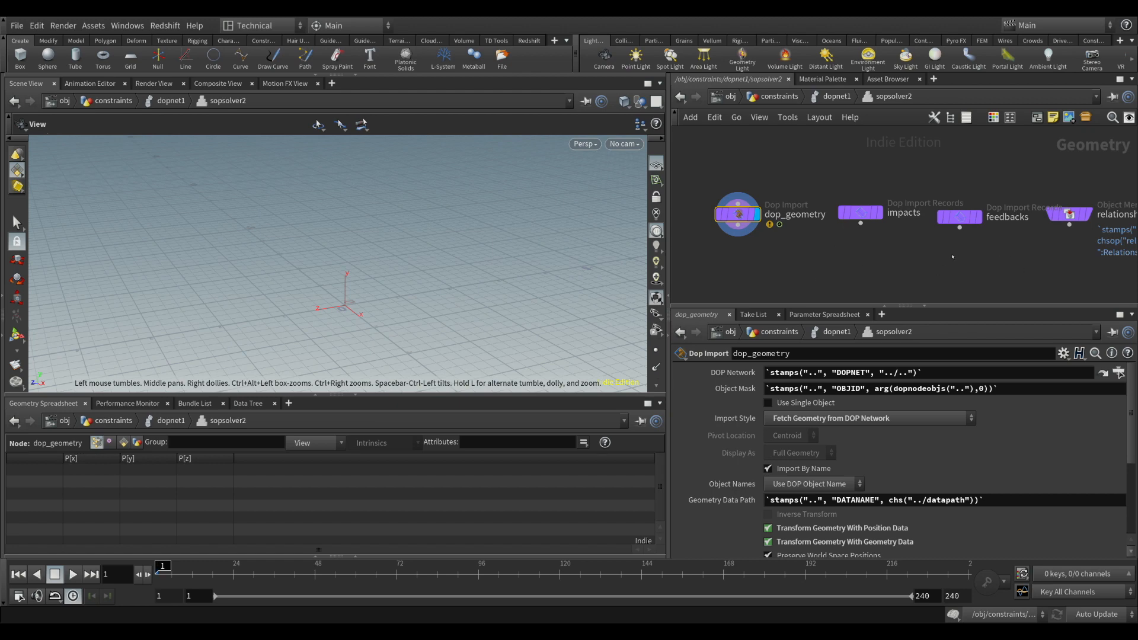
middle_drag(952, 271, 946, 206)
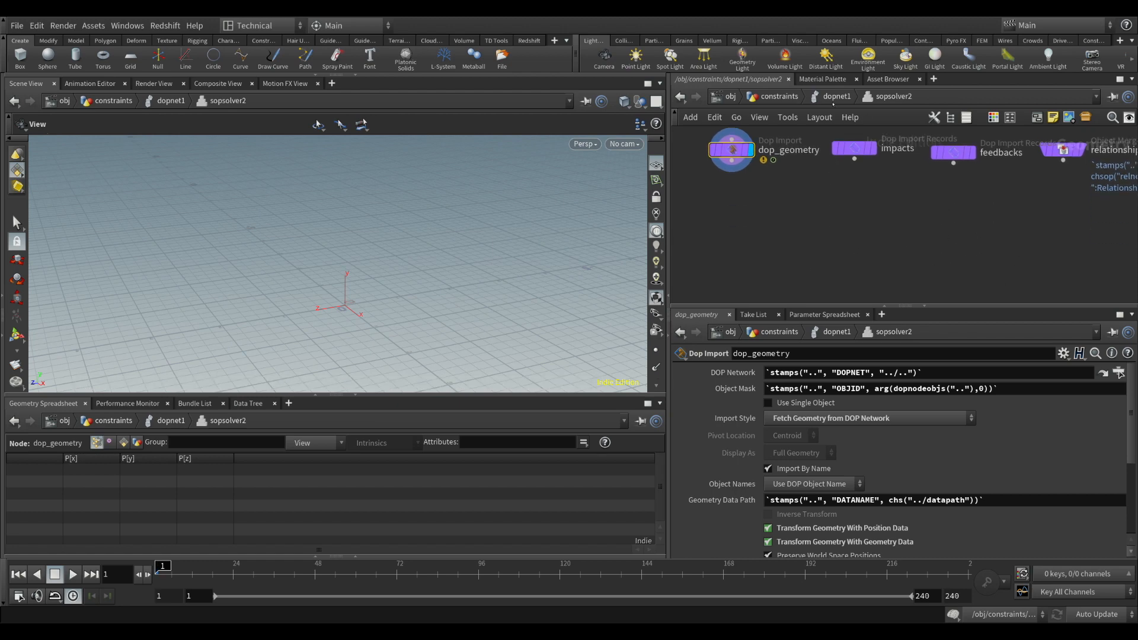
key(u)
middle_drag(980, 208, 894, 250)
Check the external SOP settings of sopsolver1 and sopsolver2 against the update_geo_and_constraints network they reference
click(933, 211)
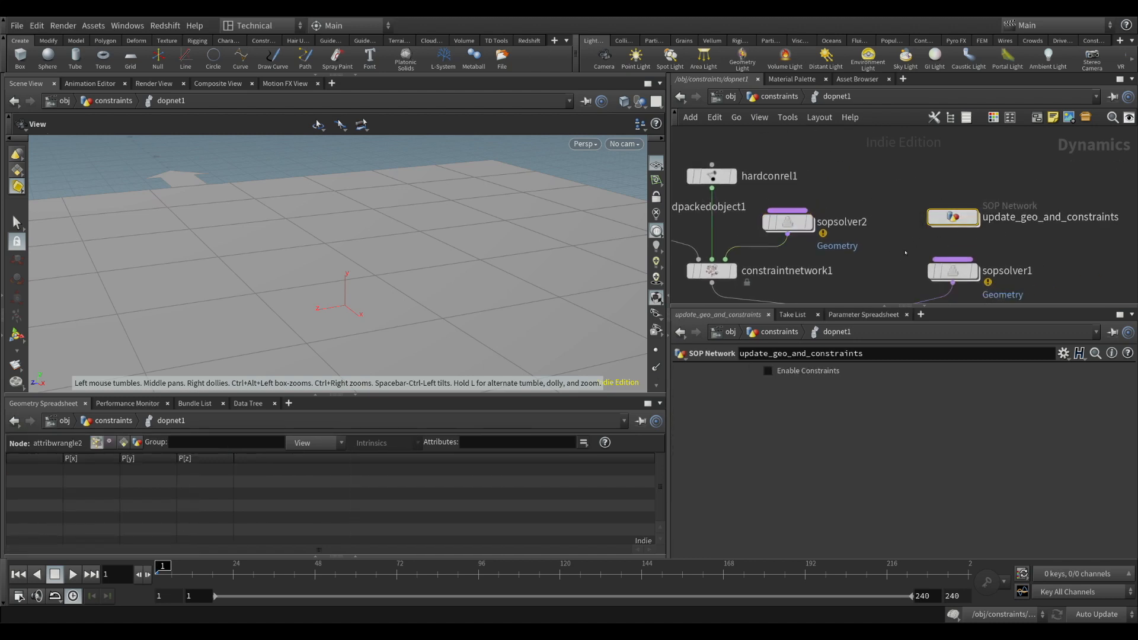
middle_drag(952, 274, 960, 205)
click(960, 202)
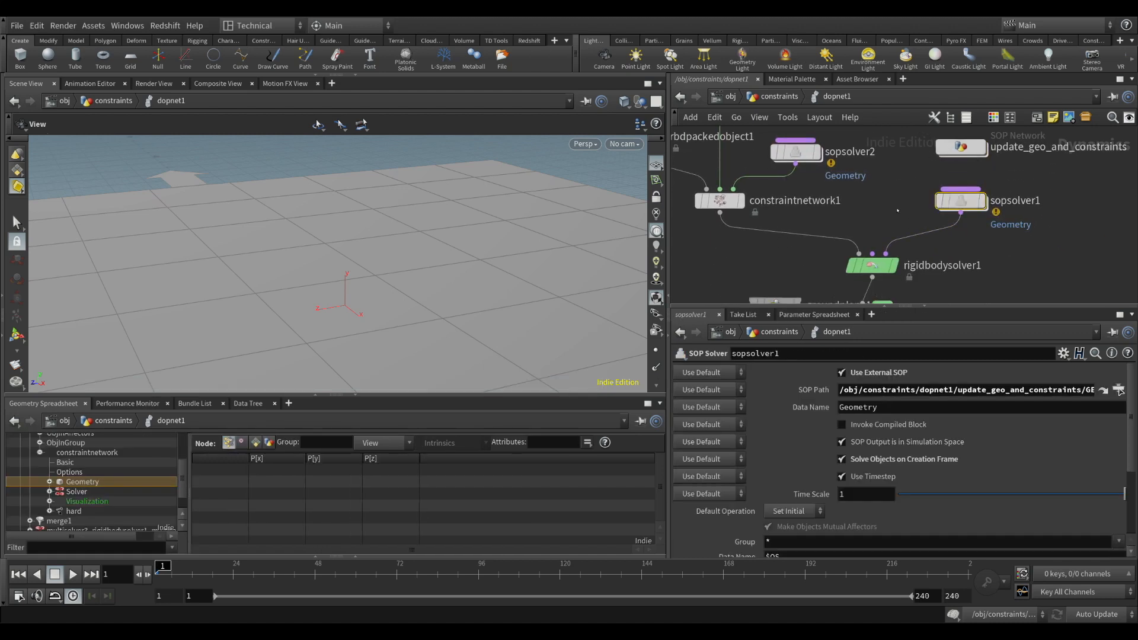
click(817, 153)
double_click(961, 147)
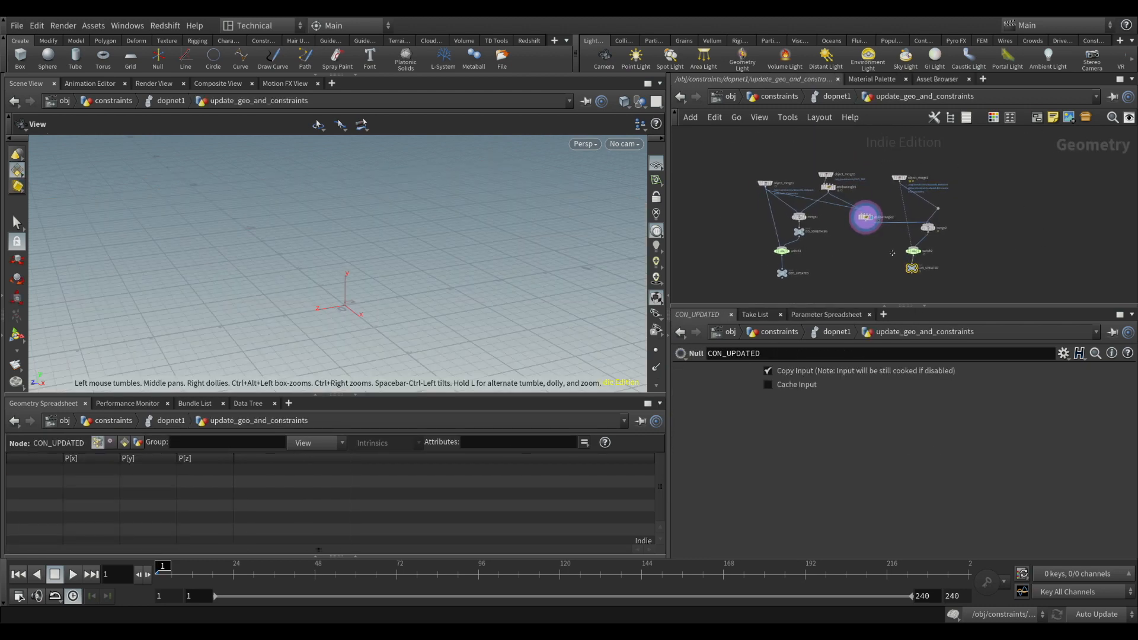
key(u)
middle_drag(871, 203, 928, 234)
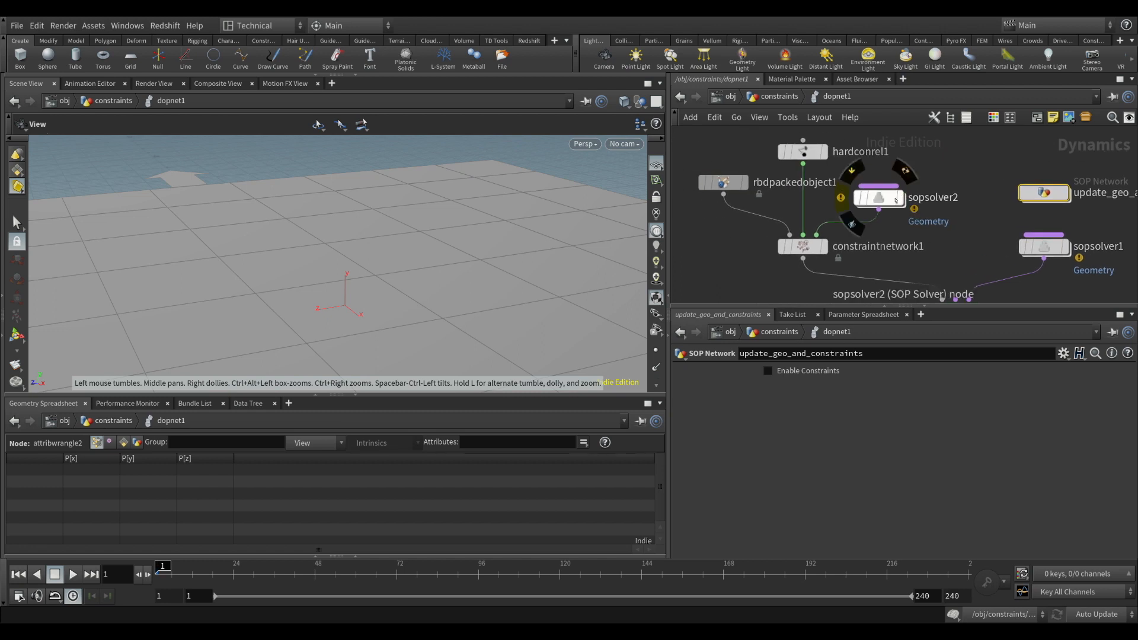
mouse_move(843, 200)
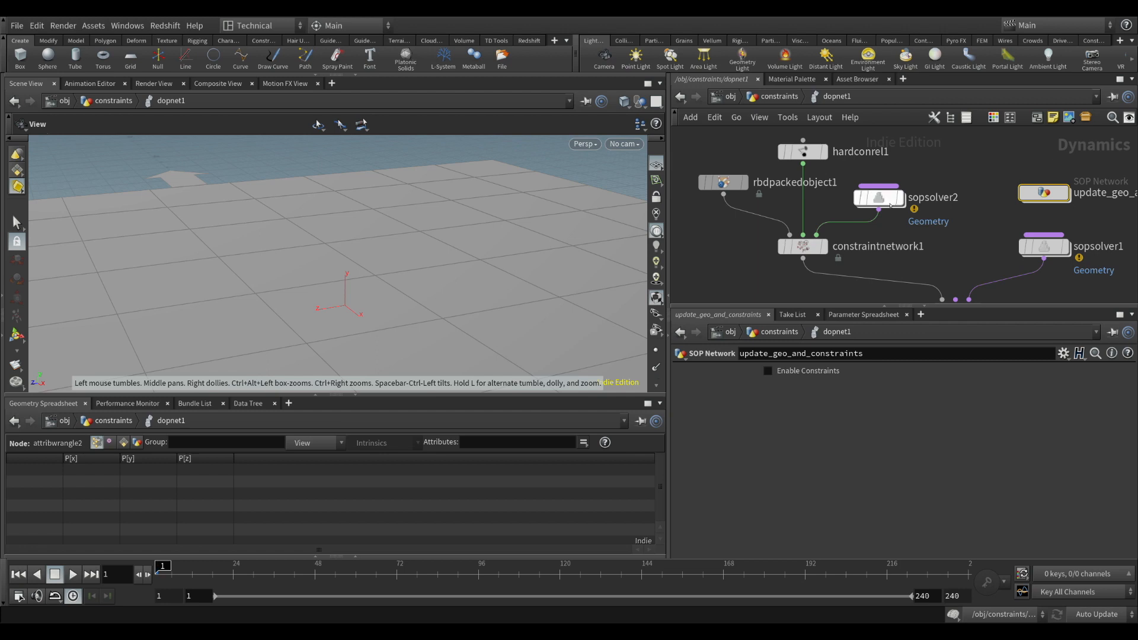
middle_drag(978, 250, 914, 233)
scroll(913, 233, down, 3)
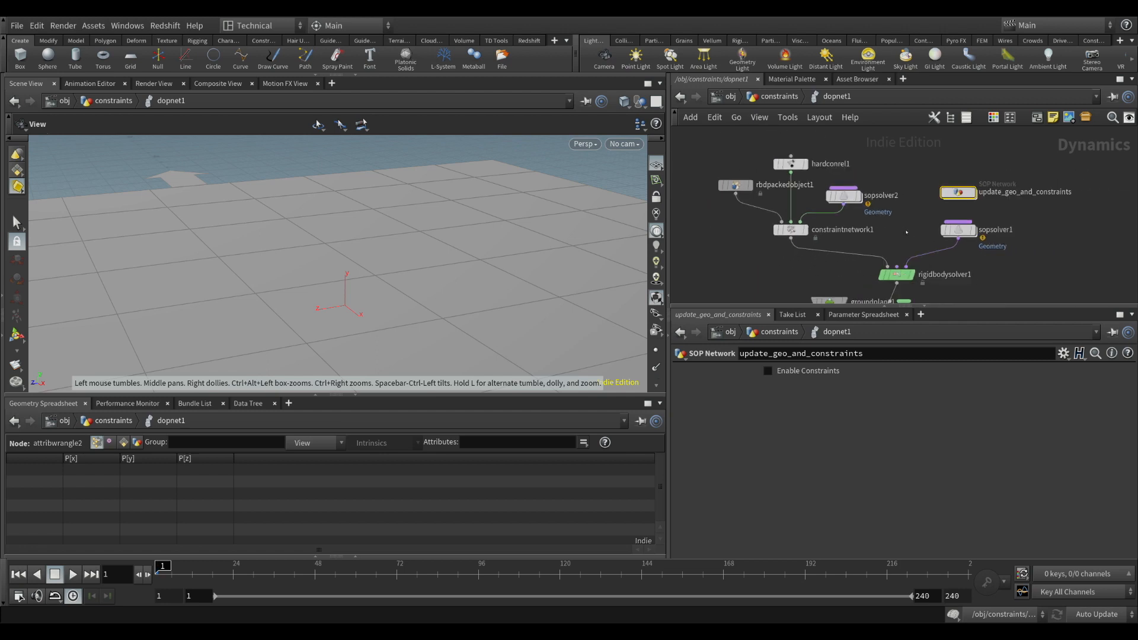
Select rbdpackedobject1 in dopnet1 and orient the viewport to see its box above the ground plane
click(736, 186)
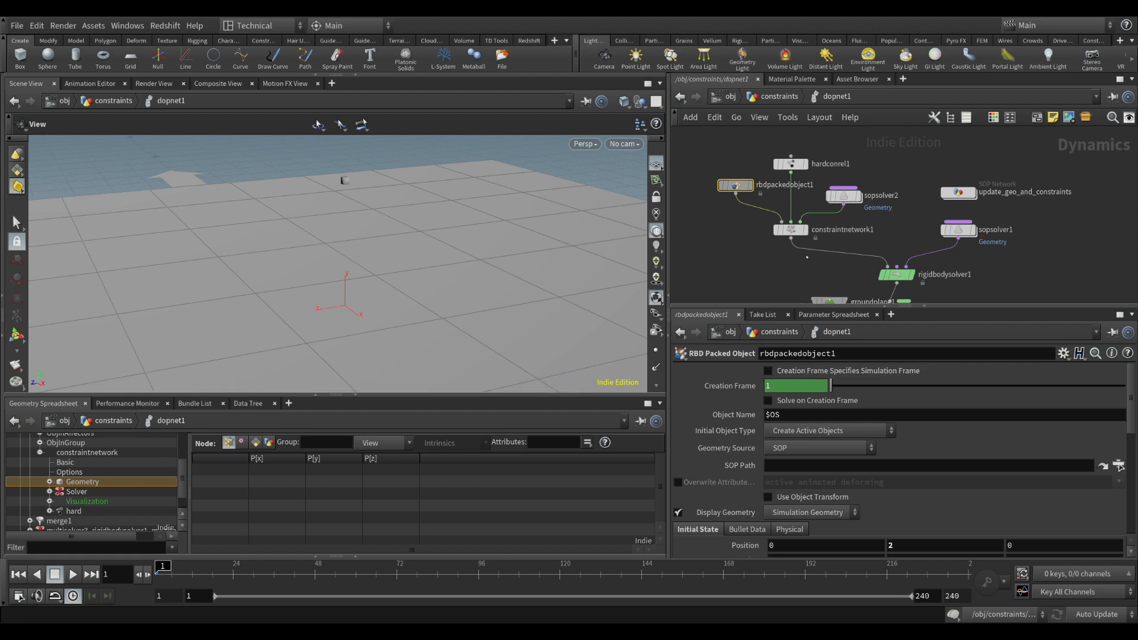
drag(358, 240, 427, 242)
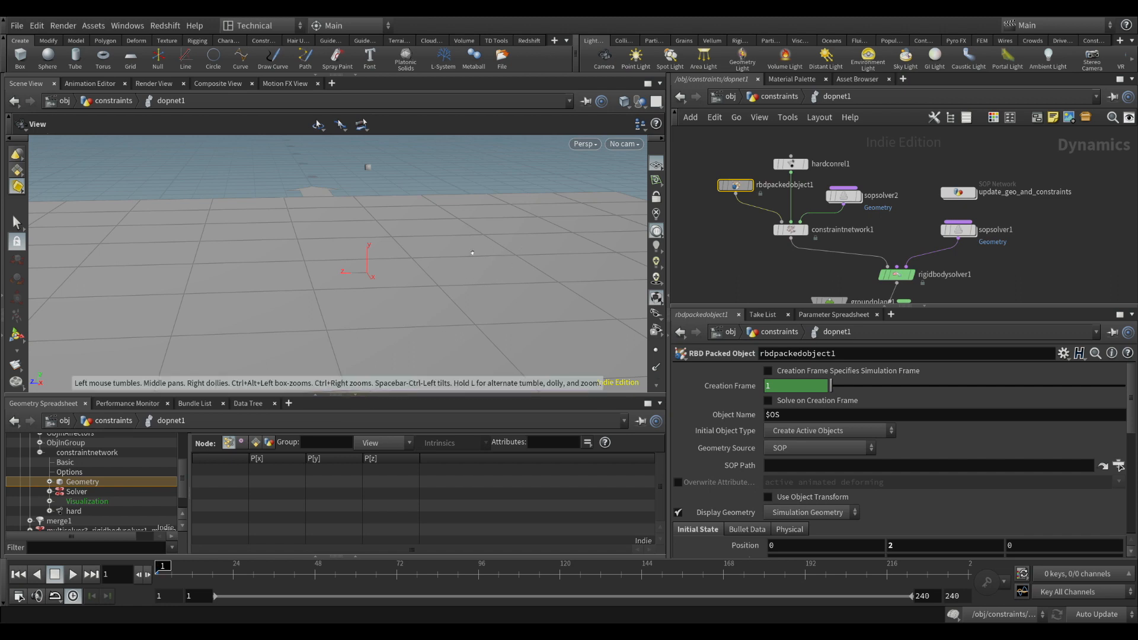
middle_drag(355, 252, 395, 275)
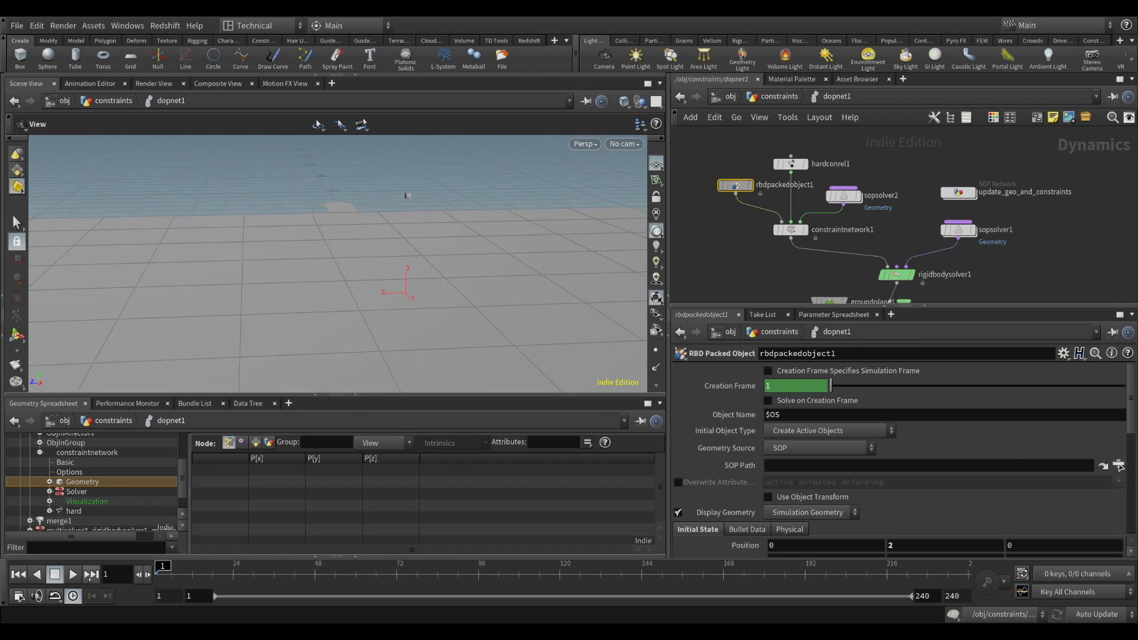
Play the simulation to frame 176 and inspect the spawned boxes around the origin from several angles
click(73, 574)
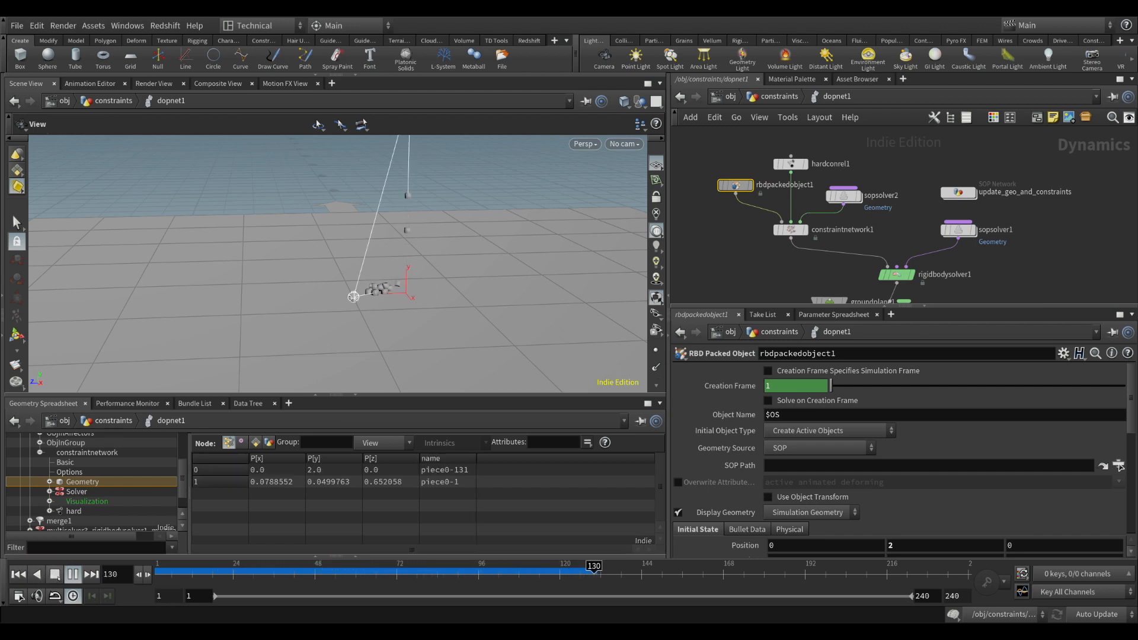
click(67, 573)
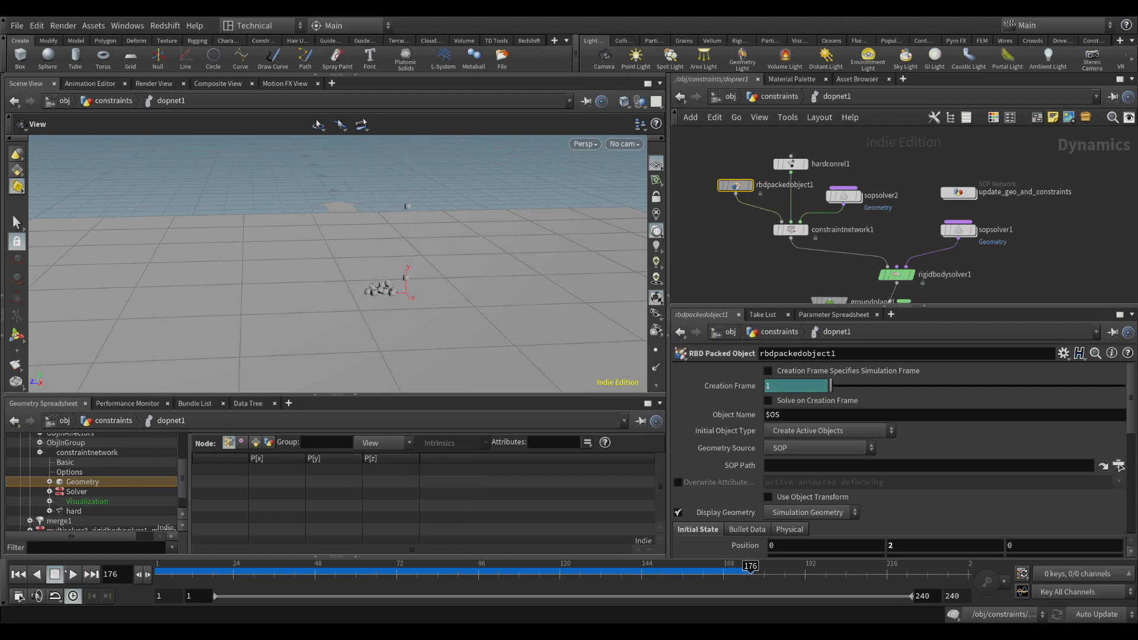
drag(382, 299, 388, 262)
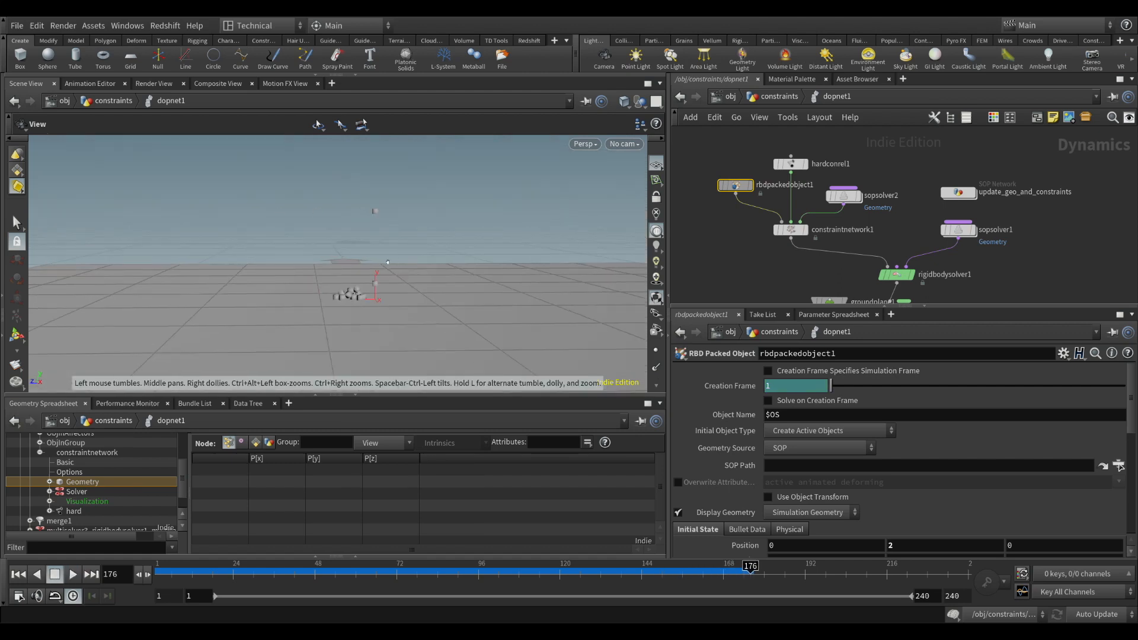
right_drag(387, 262, 409, 261)
drag(409, 261, 373, 237)
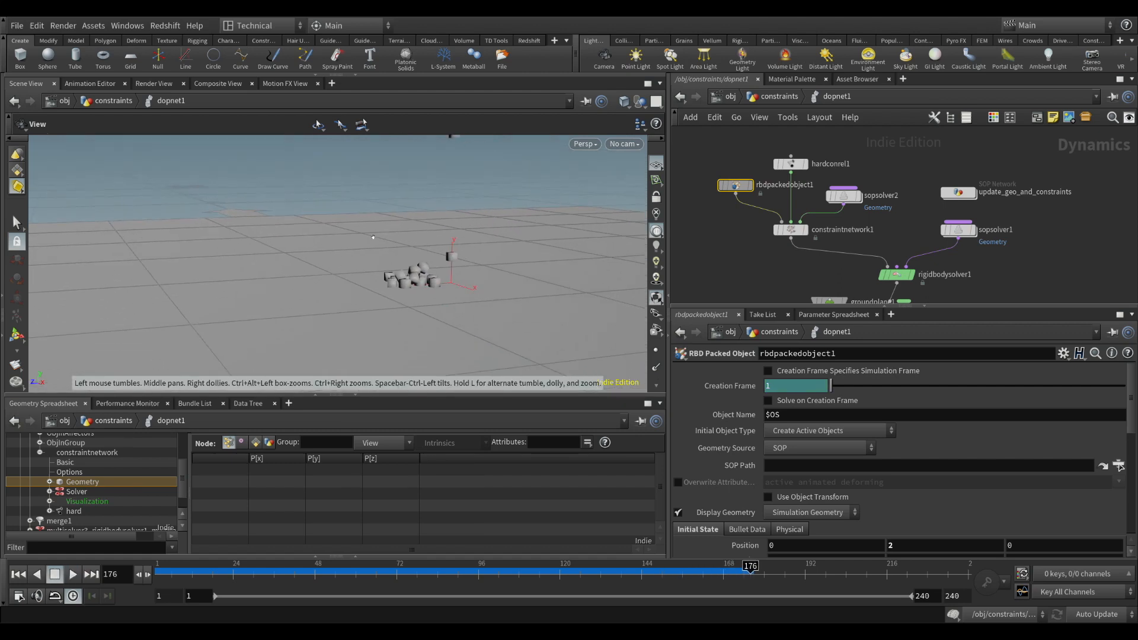
drag(422, 280, 409, 261)
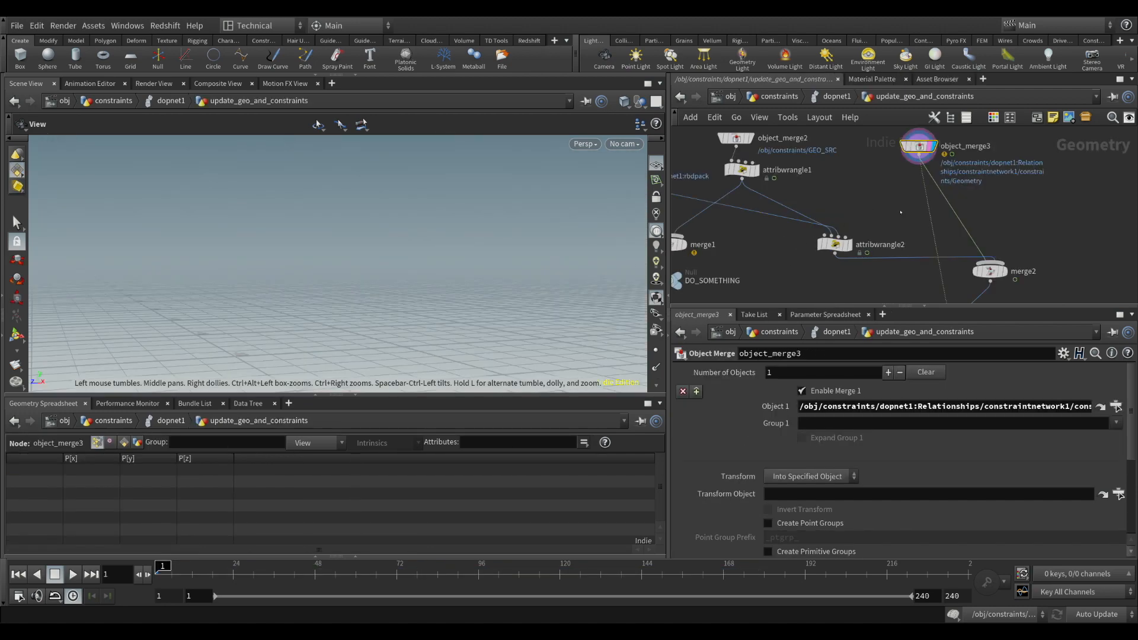
Compare object_merge3's source path with the constraintnetwork1 data hierarchy of dopnet1
drag(919, 156, 925, 159)
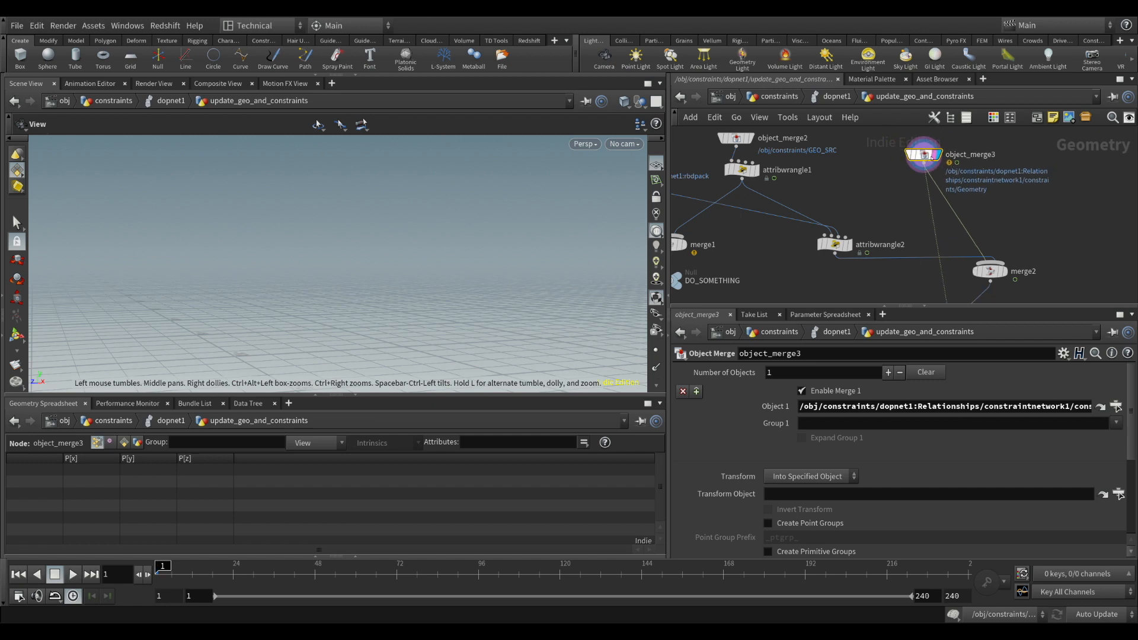
mouse_move(929, 158)
click(832, 97)
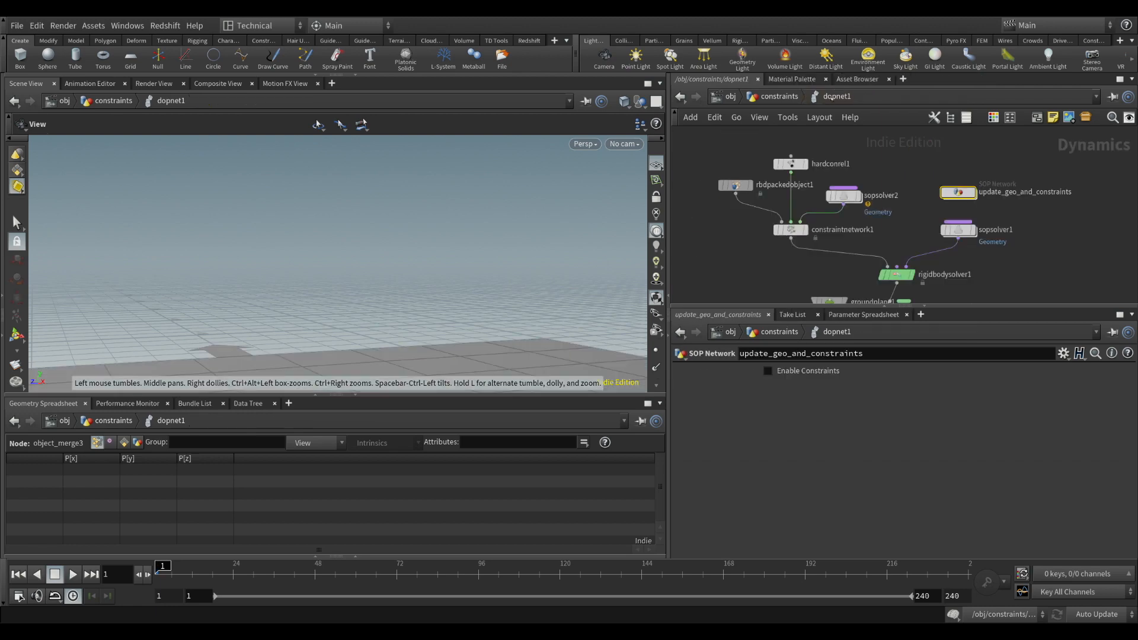
click(735, 185)
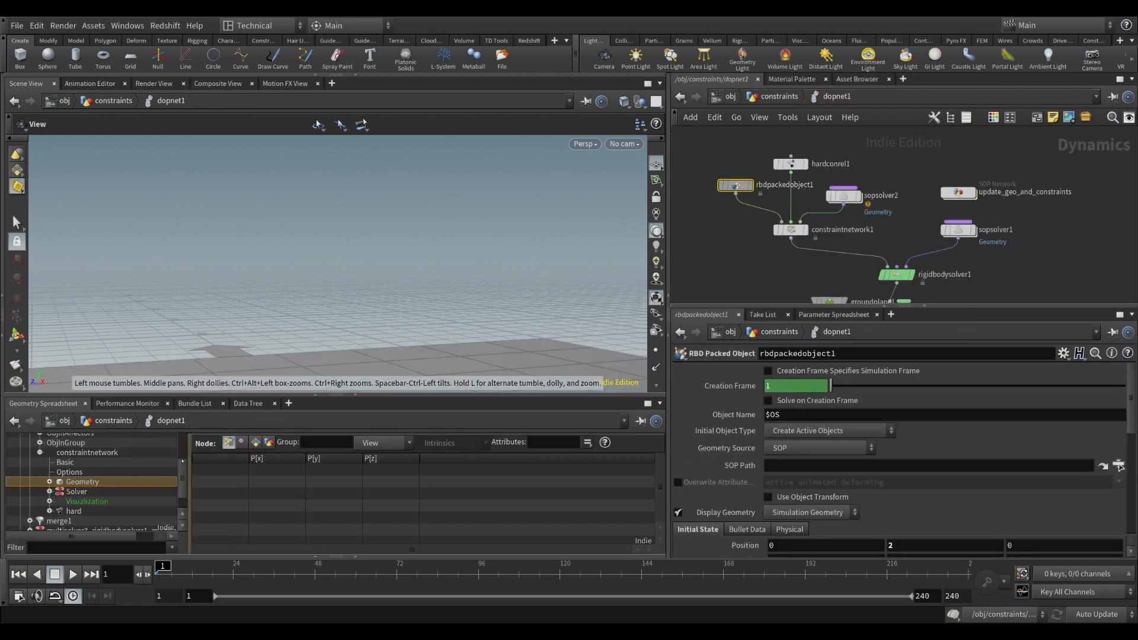
scroll(124, 478, up, 3)
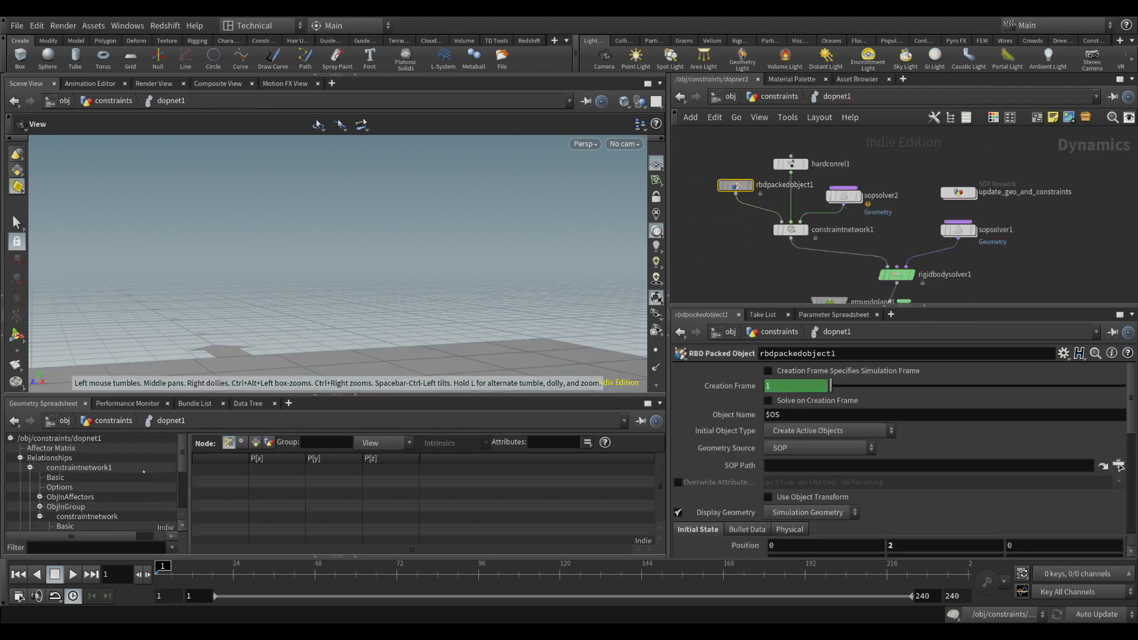
scroll(185, 474, down, 2)
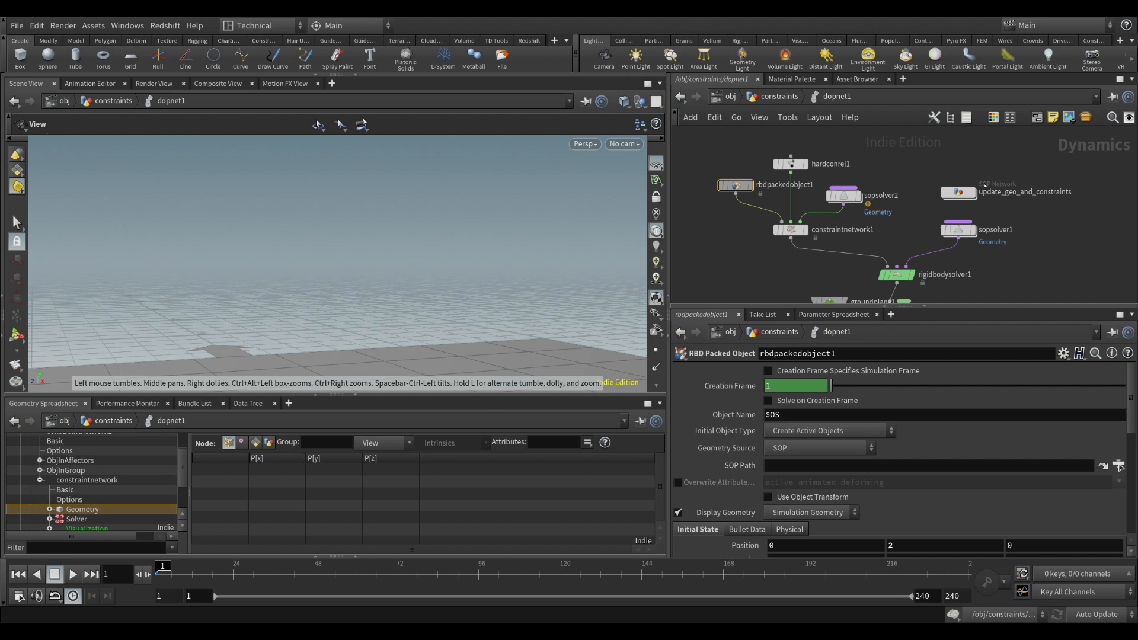
In update_geo_and_constraints, correct object_merge3's Object 1 path to /obj/constraints/dopnet1:Relationships/constraintnetwork1/constraintnetwork/Geometry
double_click(957, 192)
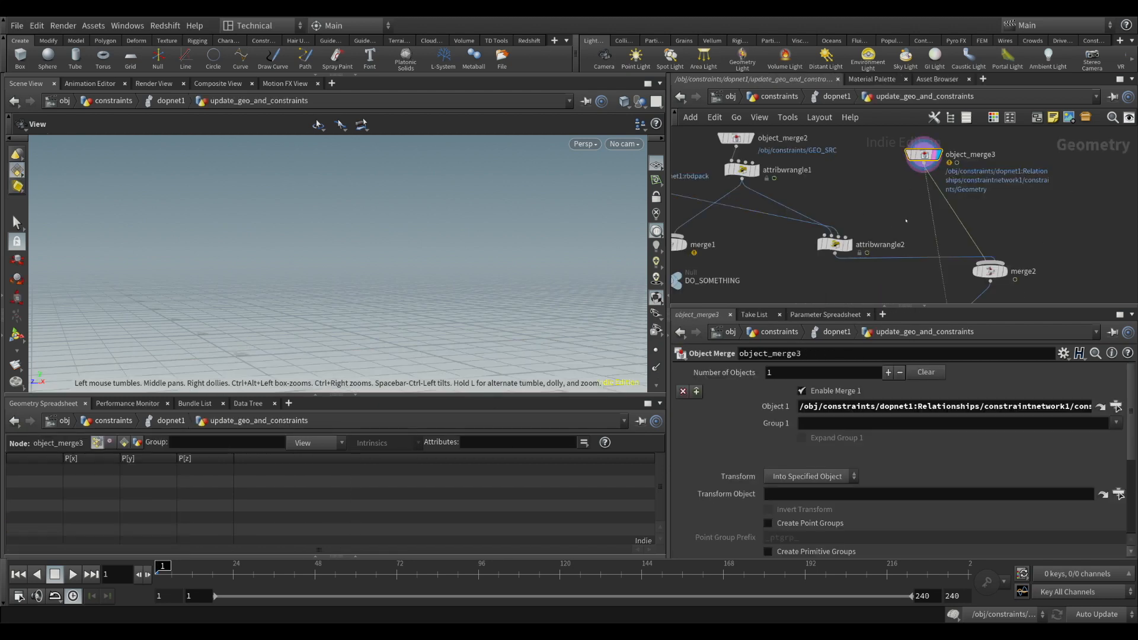
middle_drag(905, 221, 886, 175)
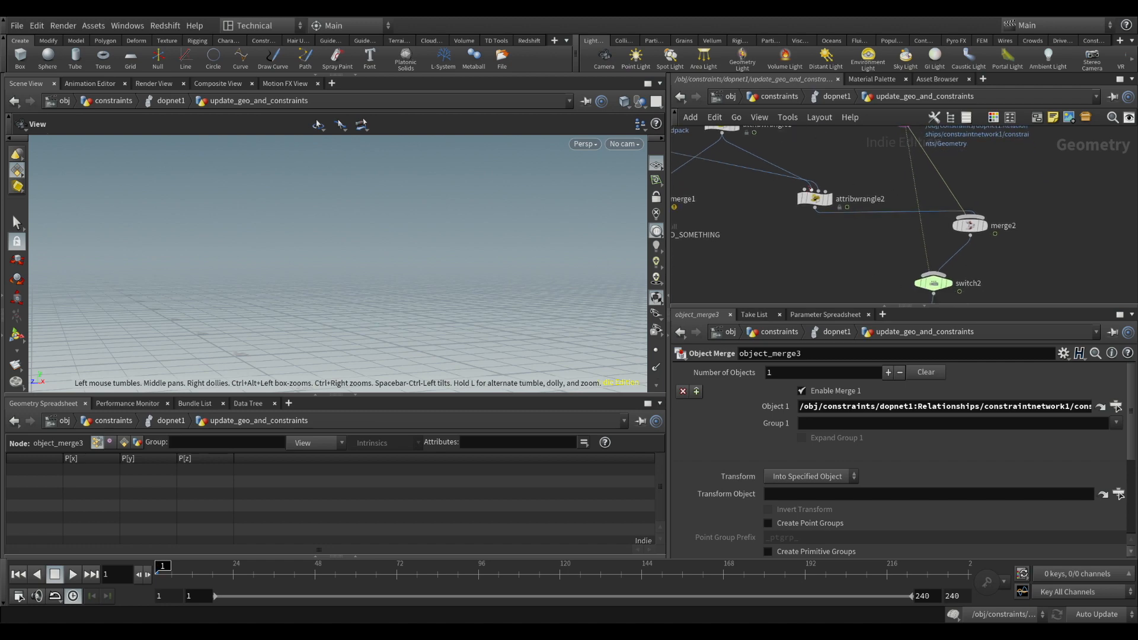
middle_drag(814, 179, 810, 249)
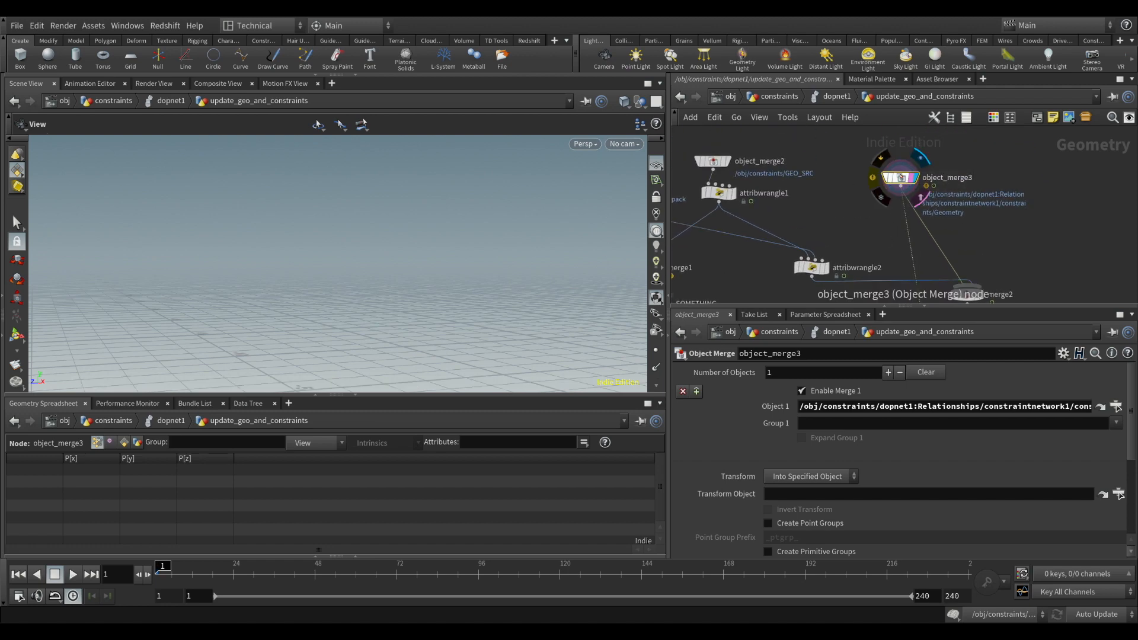
mouse_move(913, 183)
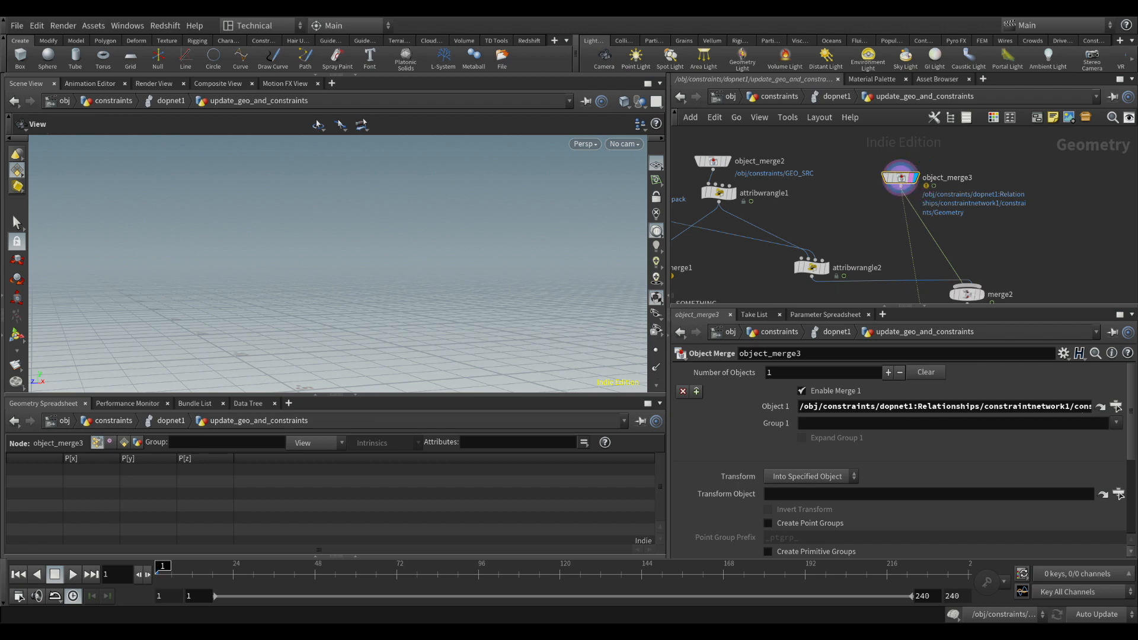
click(1084, 407)
key(Right)
key(Right)
key(Right)
key(Right)
key(Right)
key(Right)
key(Right)
key(Right)
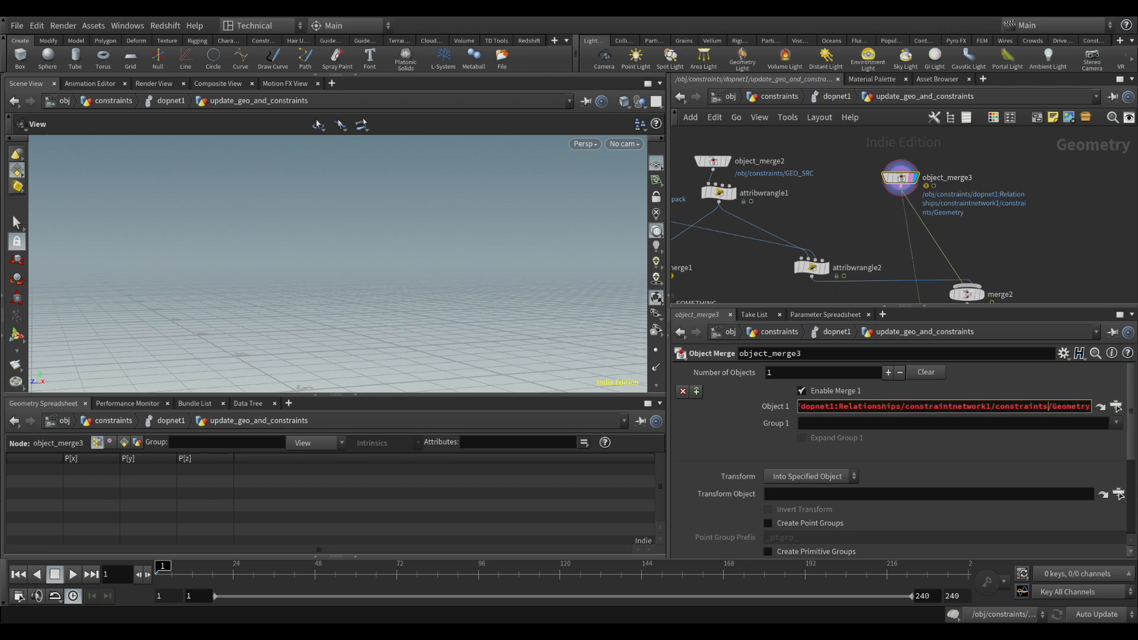
text(network)
key(Return)
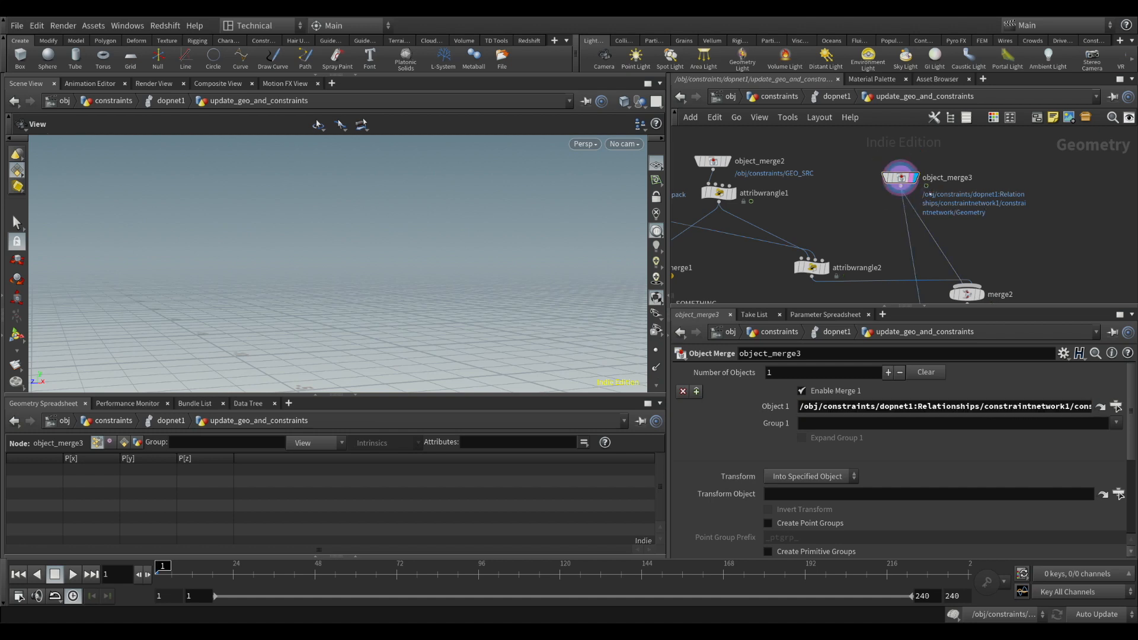
Return to dopnet1, select rbdpackedobject1 and enlarge the scene view to frame the ground plane
middle_drag(890, 242, 882, 96)
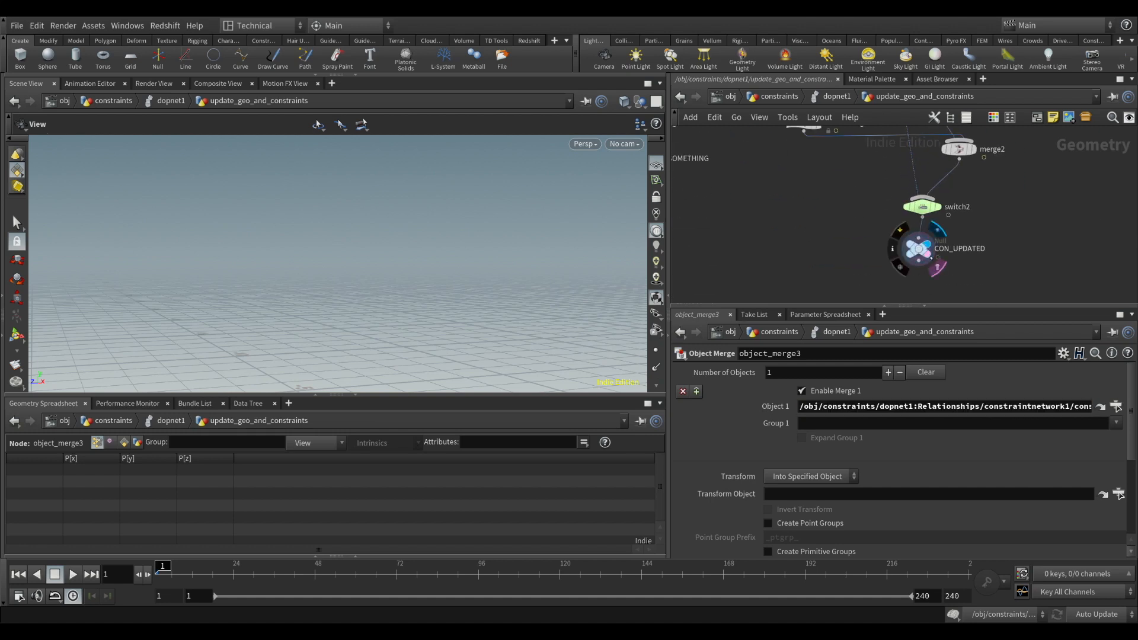
key(u)
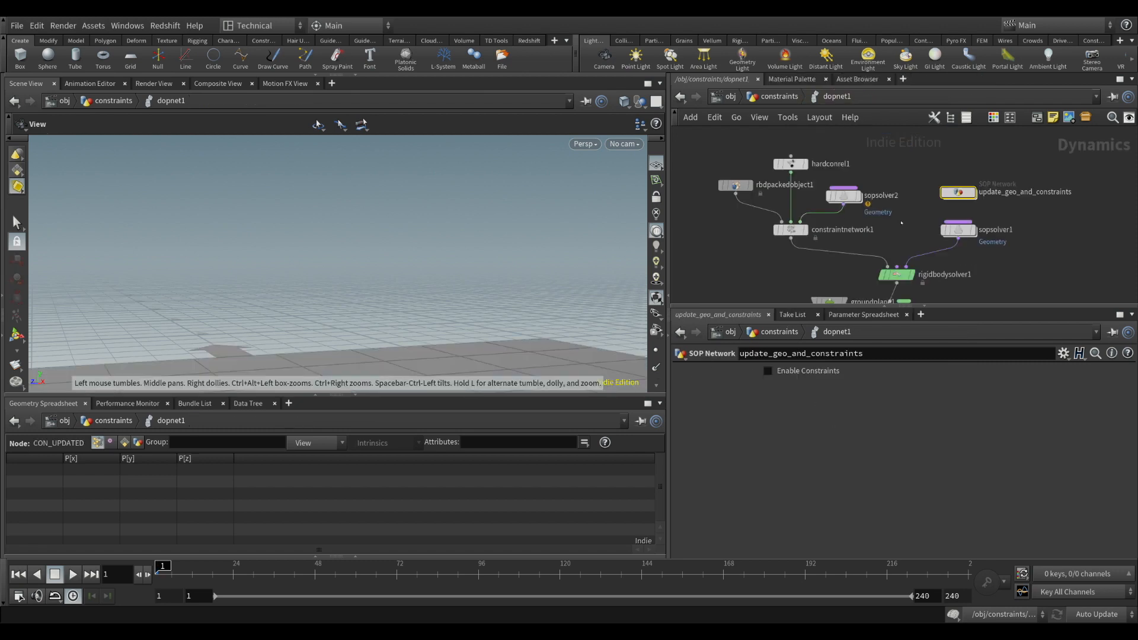
click(735, 185)
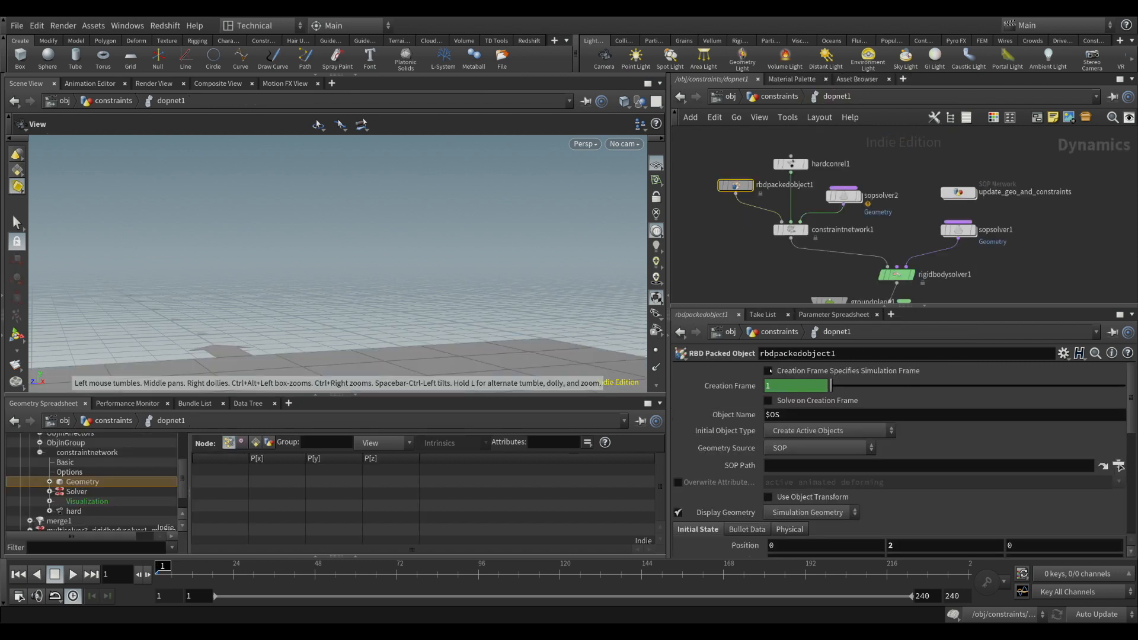
scroll(361, 373, down, 3)
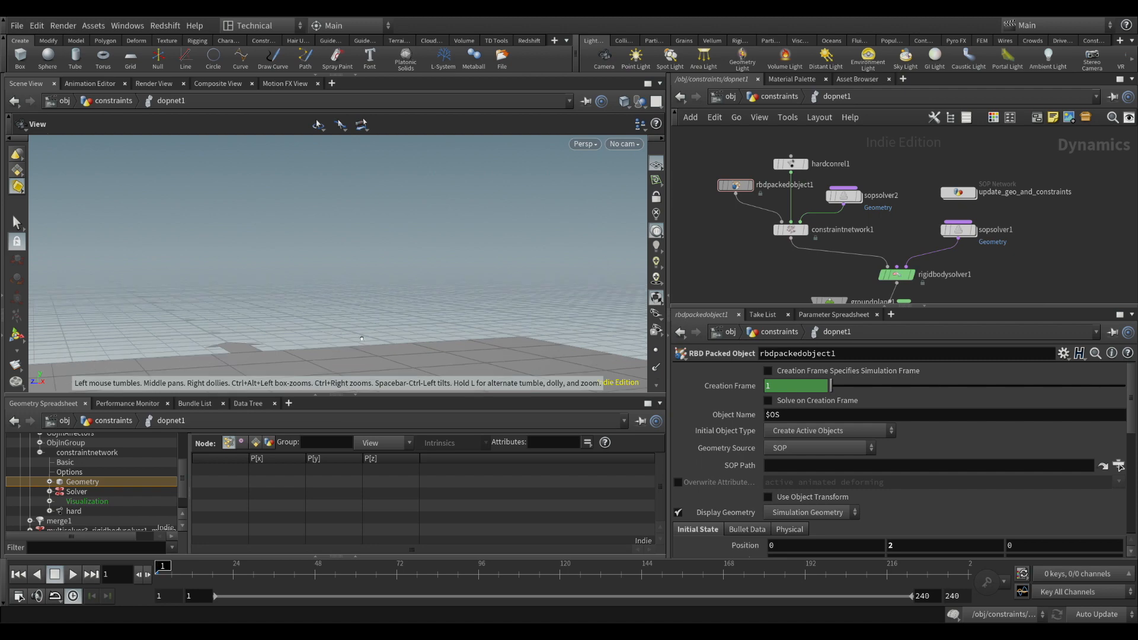
click(356, 394)
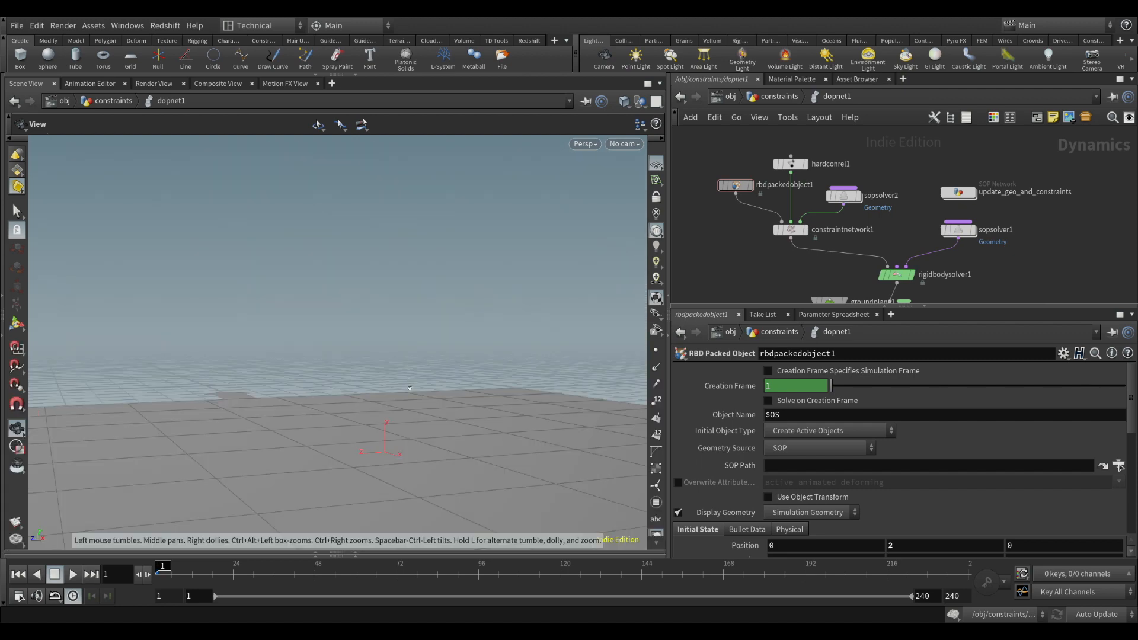
scroll(389, 465, up, 2)
scroll(389, 465, down, 2)
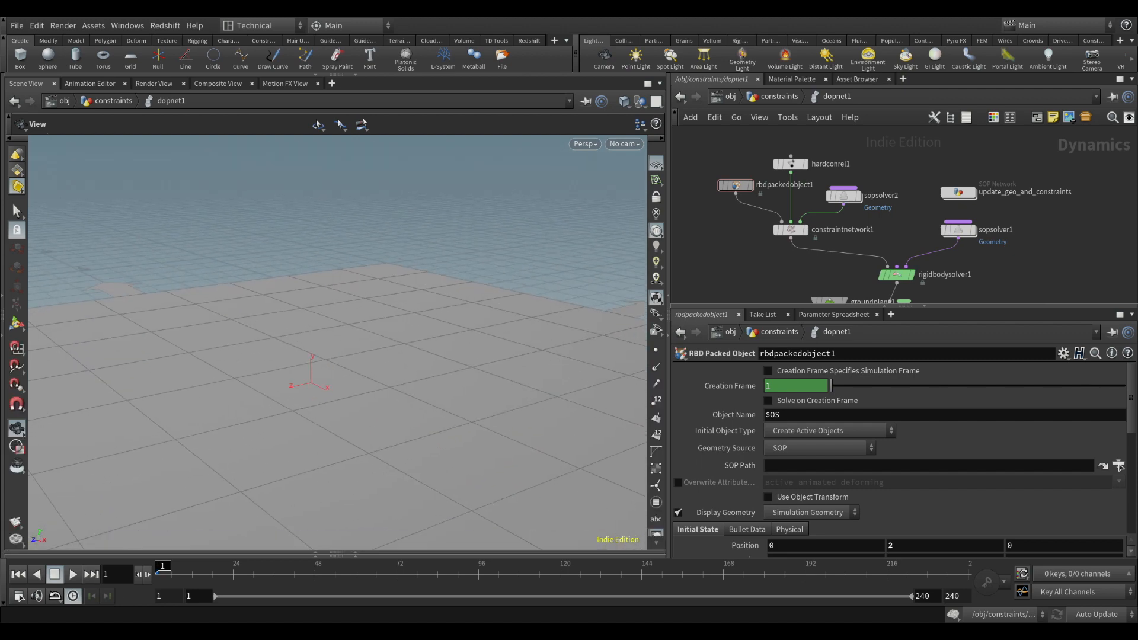
Play the simulation to frame 189 and inspect the constraints between the boxes from several angles and up close
click(73, 575)
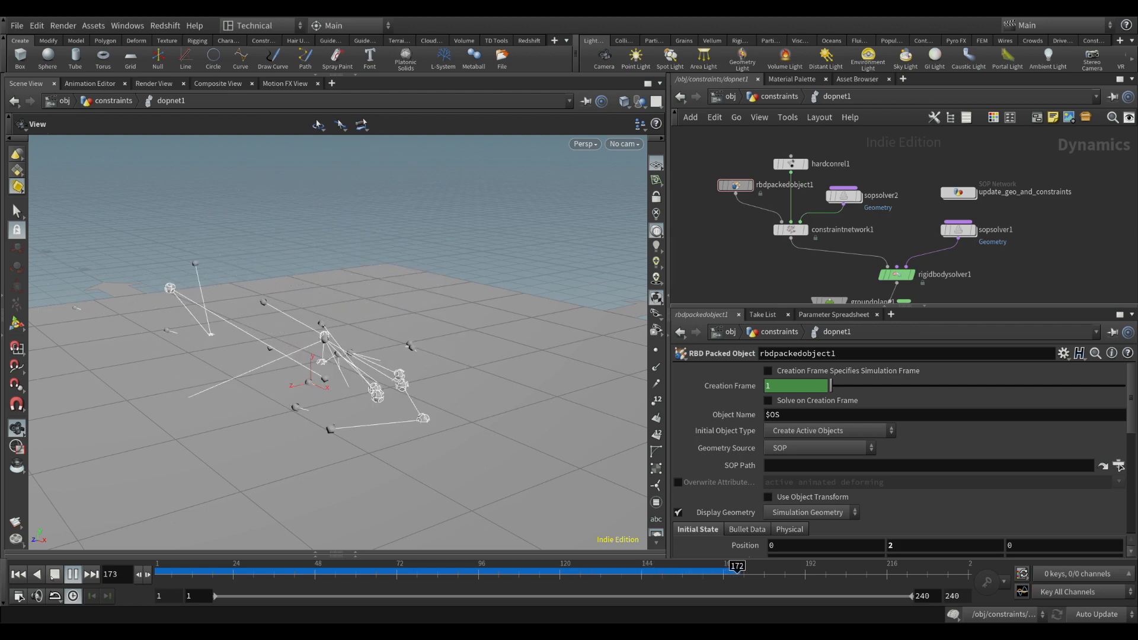
click(52, 577)
scroll(336, 473, down, 3)
drag(368, 427, 475, 356)
drag(474, 450, 504, 459)
drag(483, 358, 469, 326)
scroll(430, 374, up, 6)
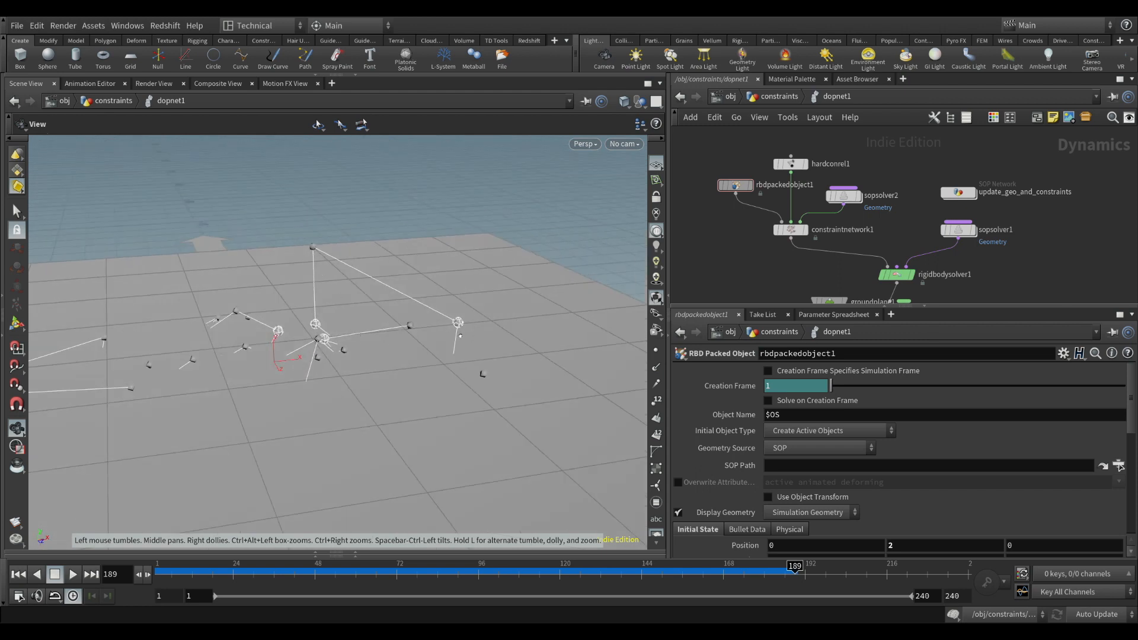
drag(463, 337, 435, 290)
scroll(465, 323, up, 6)
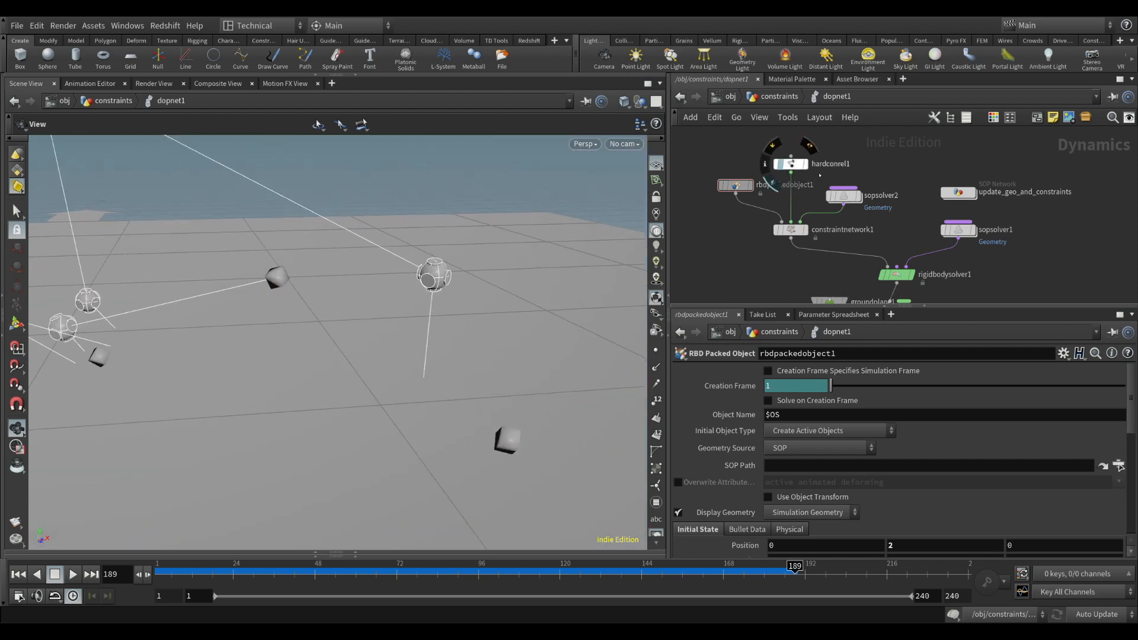
Set the guide radius of hardconrel1 to 0.02
click(790, 164)
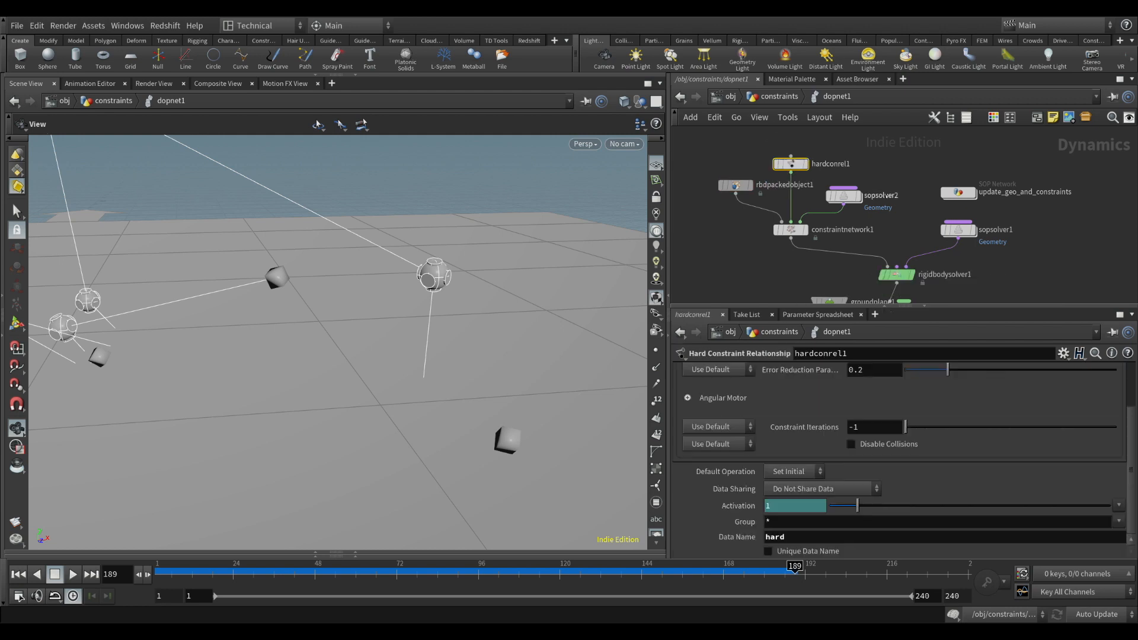
scroll(793, 377, up, 5)
click(754, 372)
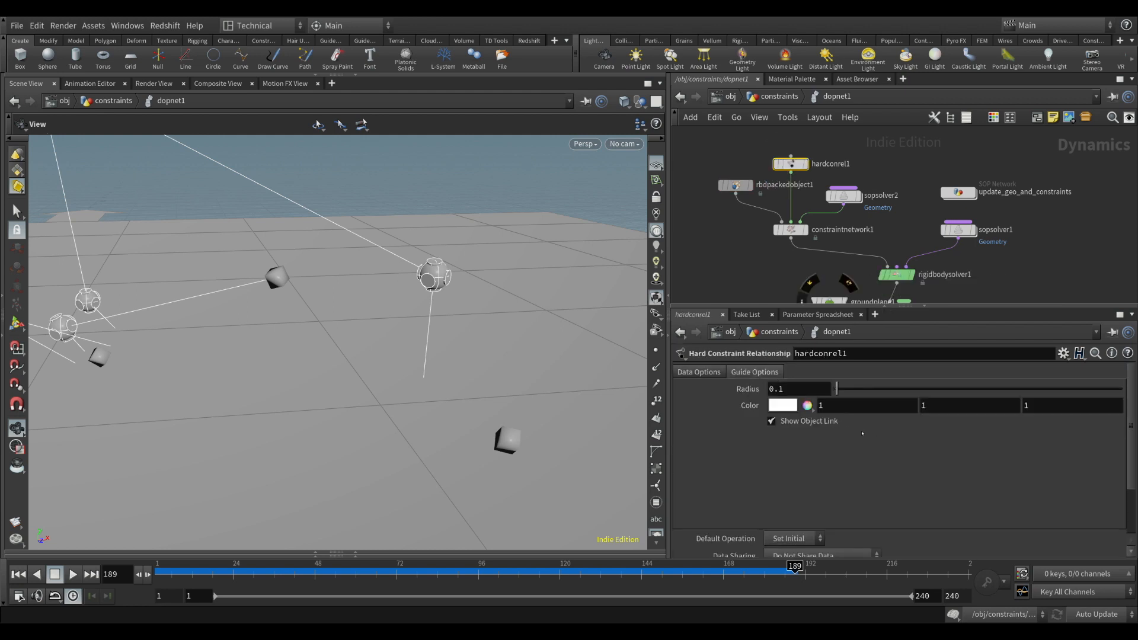
click(802, 390)
key(Return)
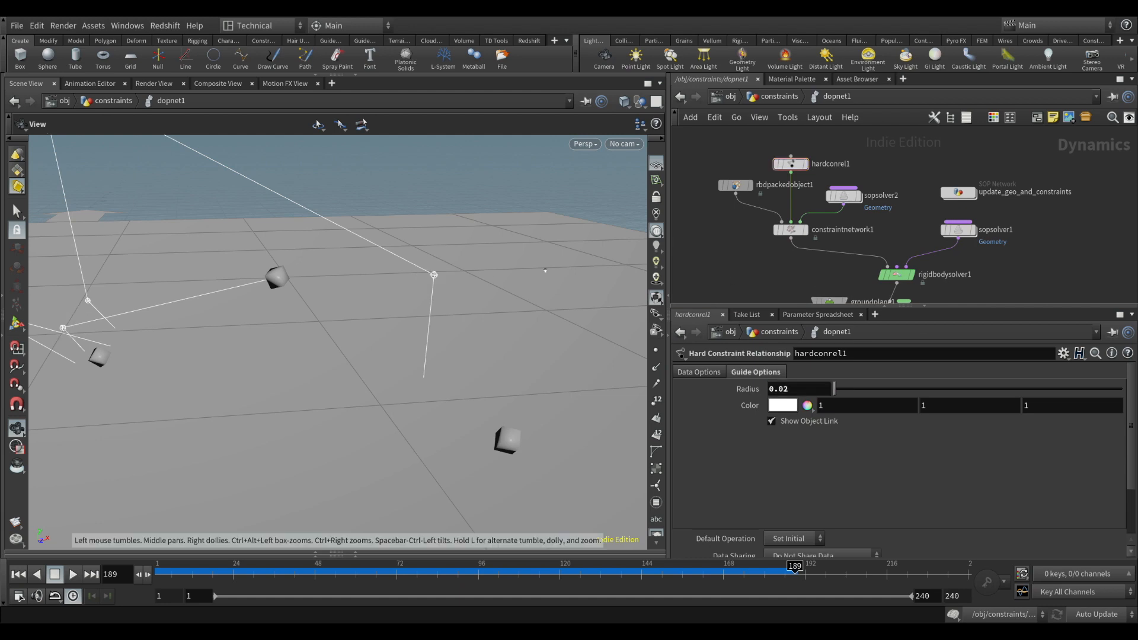
Inspect the constraint links with the smaller guides, and rewind the timeline to frame 1
scroll(448, 287, down, 8)
middle_drag(452, 287, 520, 279)
drag(520, 279, 435, 270)
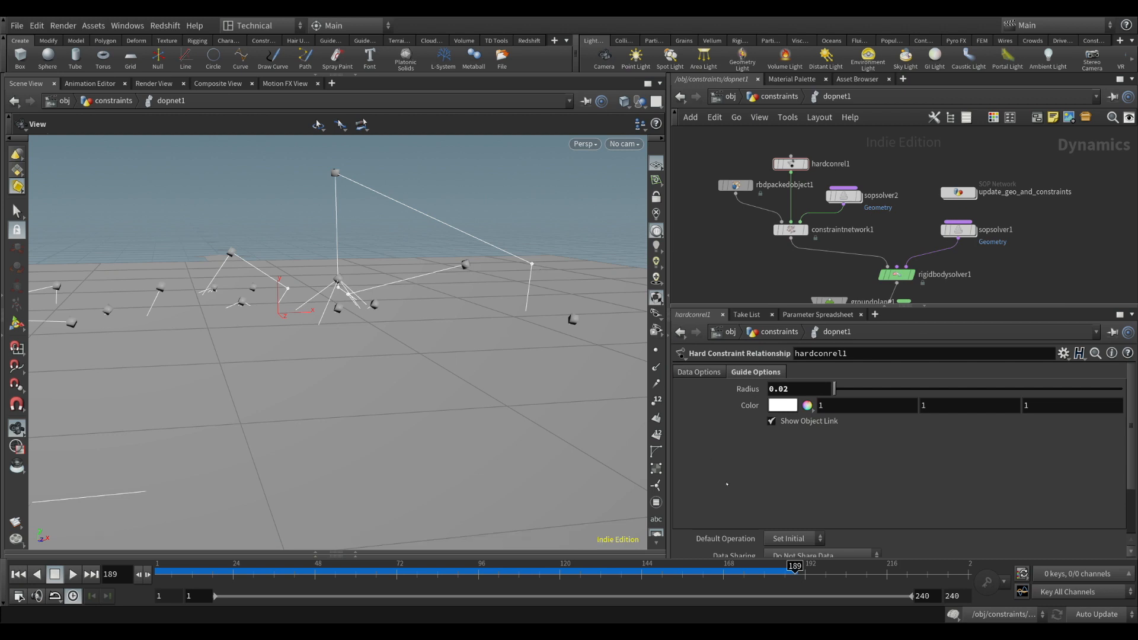
click(18, 574)
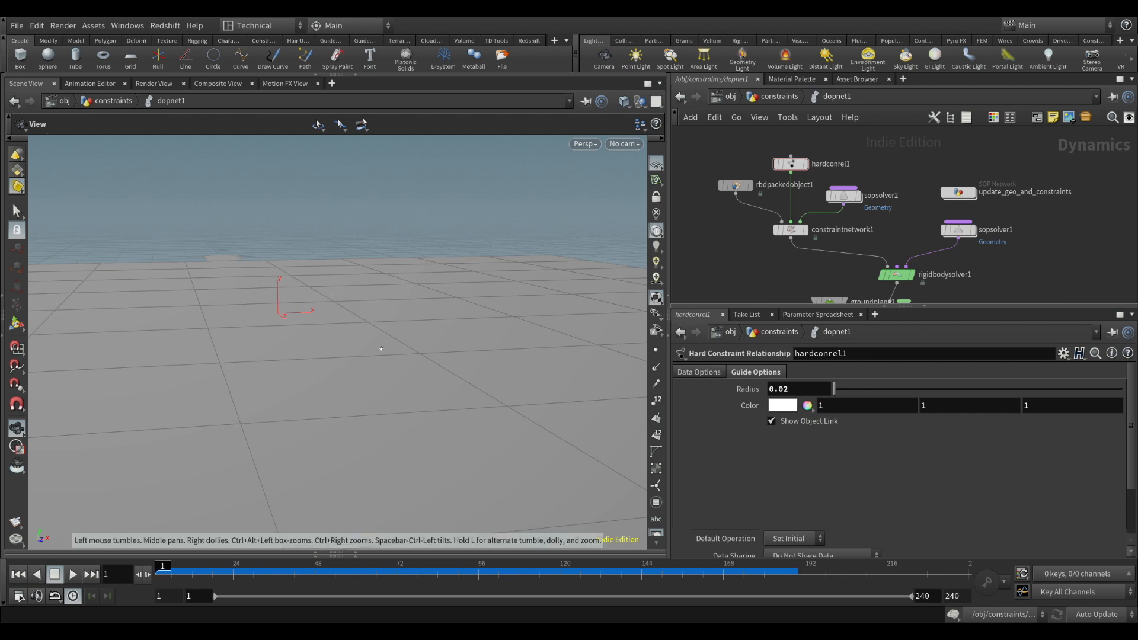
right_drag(381, 349, 379, 313)
middle_drag(380, 312, 380, 434)
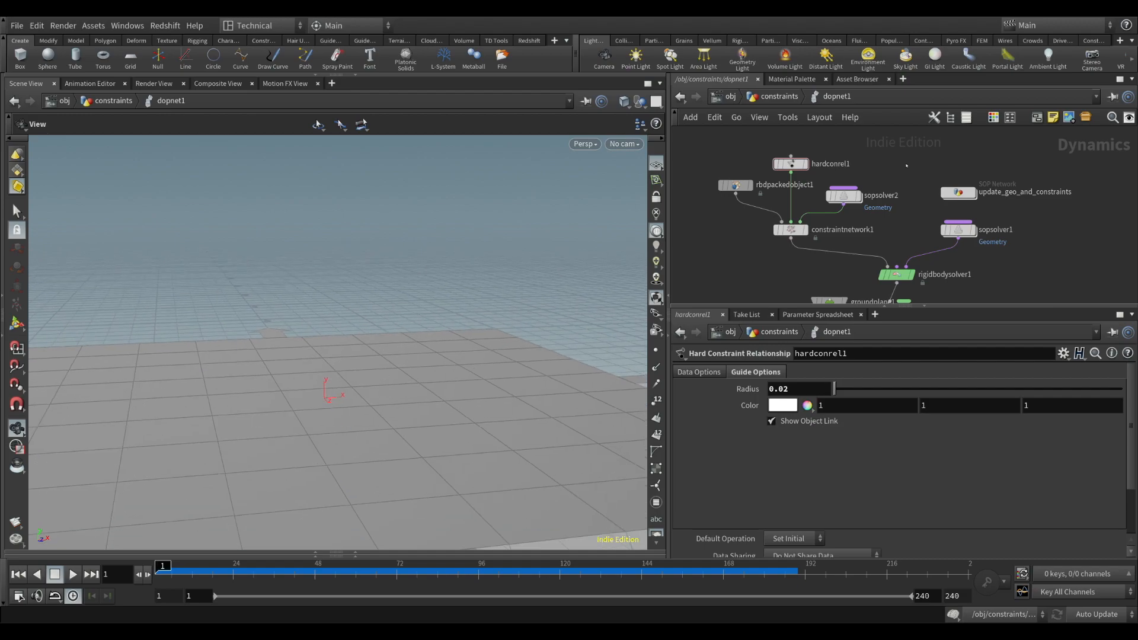
click(959, 192)
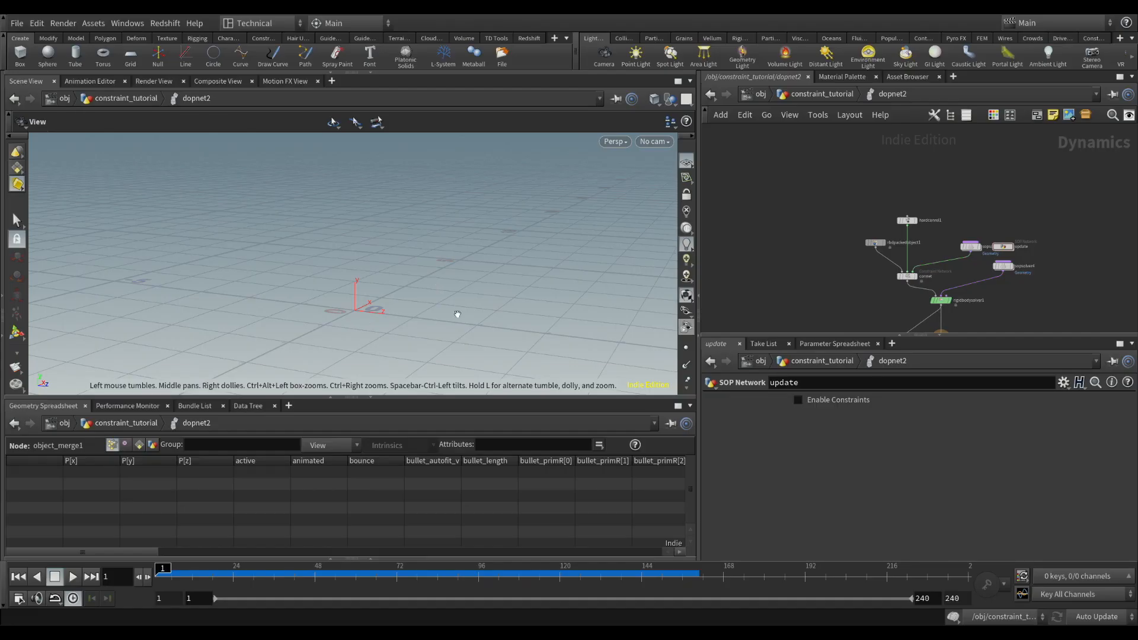
In dopnet2, insert gravity1 and merge1 between the rigid body solver and the output node, with groundplane1 placed beside them
middle_drag(828, 296, 779, 203)
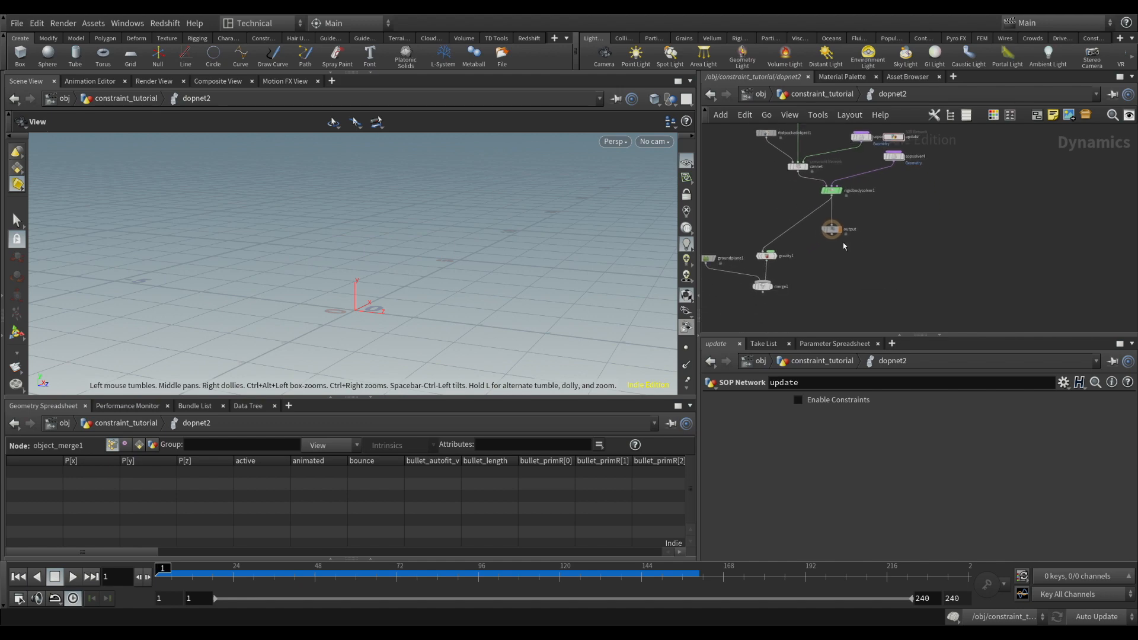
drag(831, 230, 827, 290)
drag(742, 230, 821, 259)
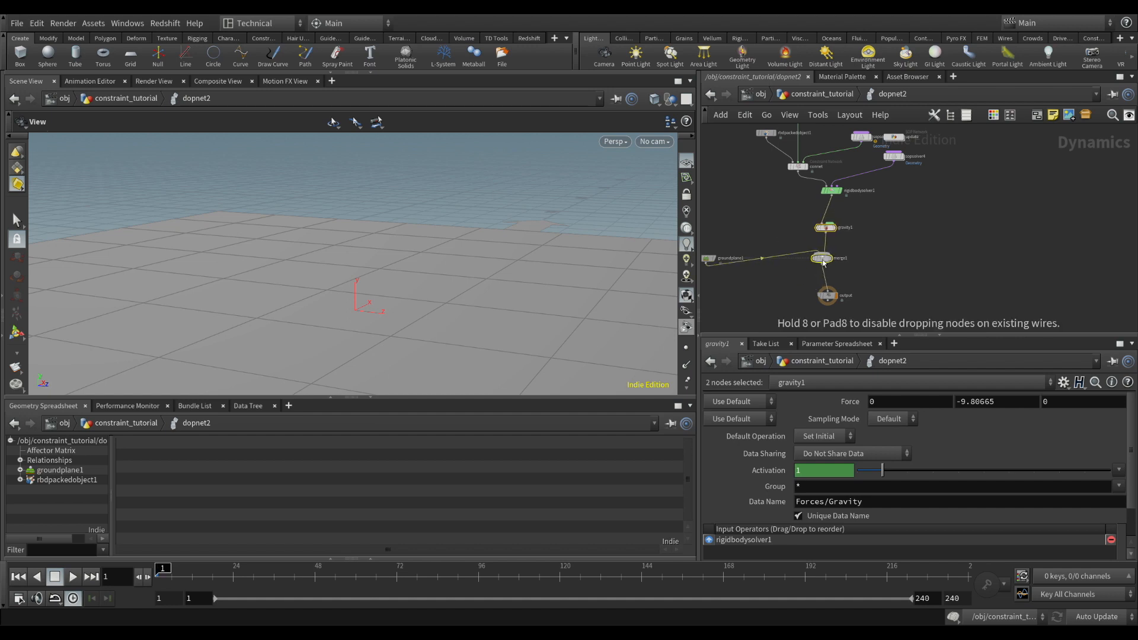
middle_drag(764, 240, 787, 235)
drag(736, 257, 799, 230)
middle_drag(813, 192, 773, 239)
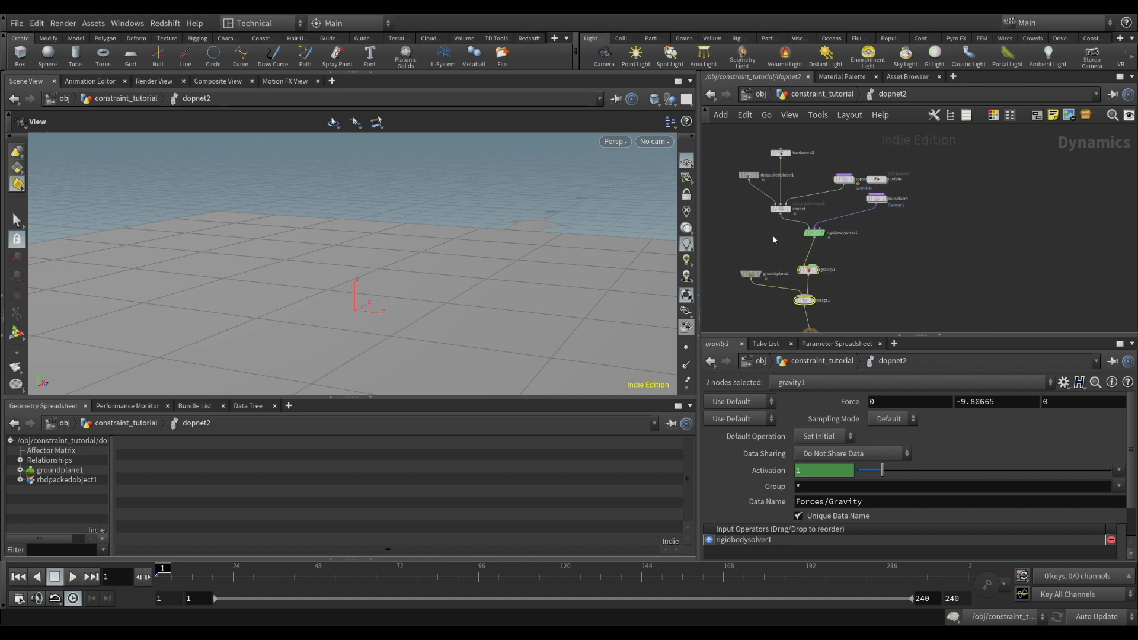
Select rbdpackedobject1, play the simulation to frame 39, and step back through the frames to examine the constraint links
click(748, 176)
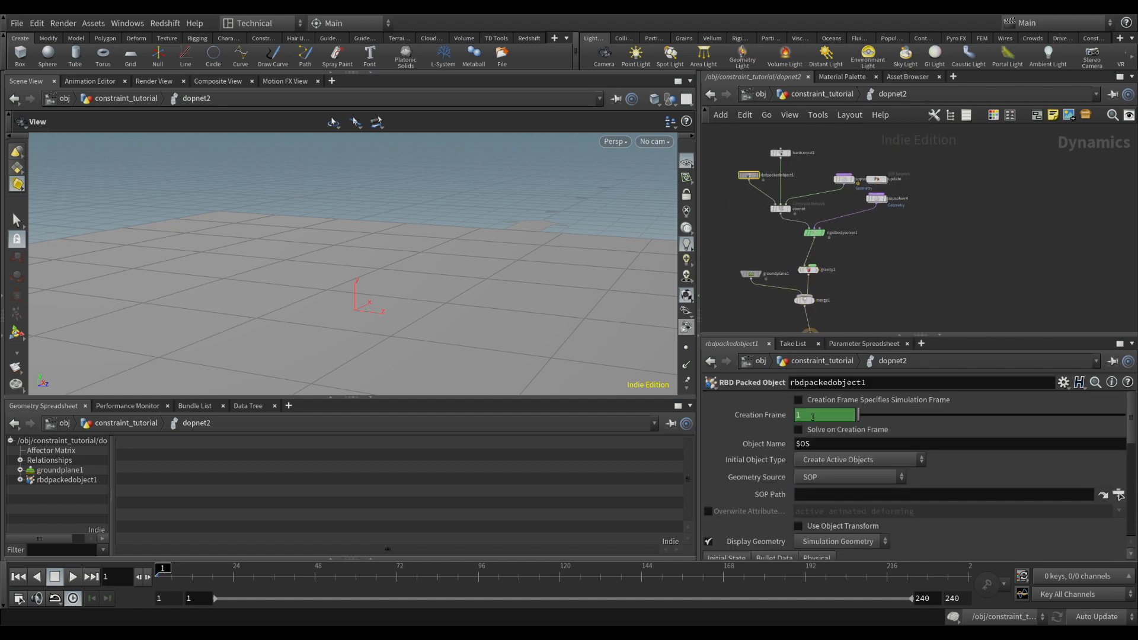
click(799, 401)
click(73, 577)
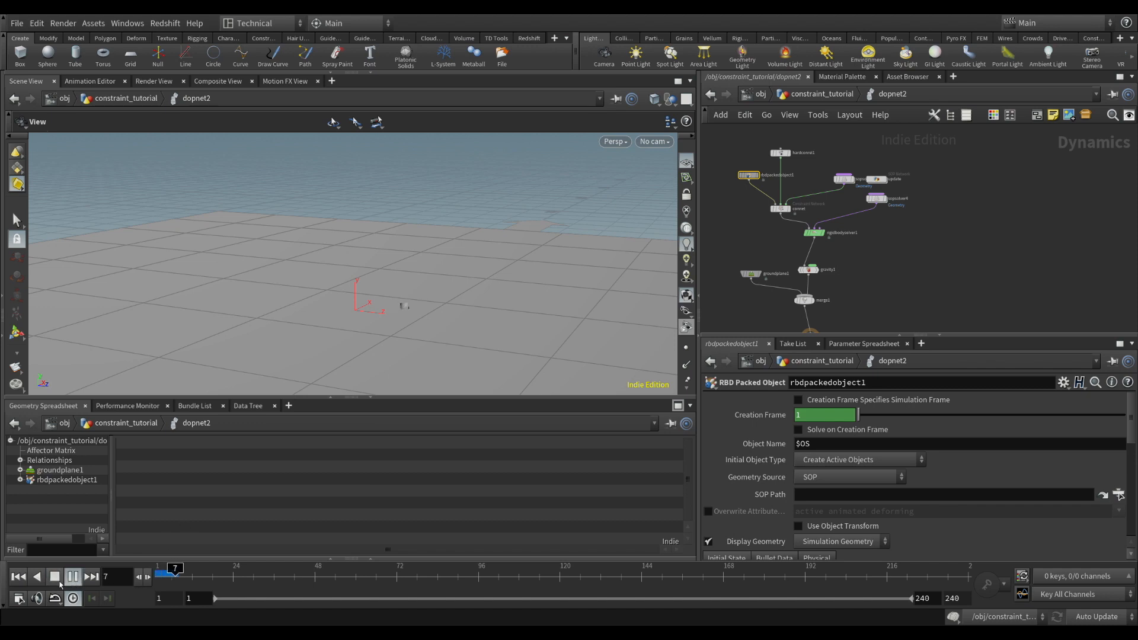
click(54, 577)
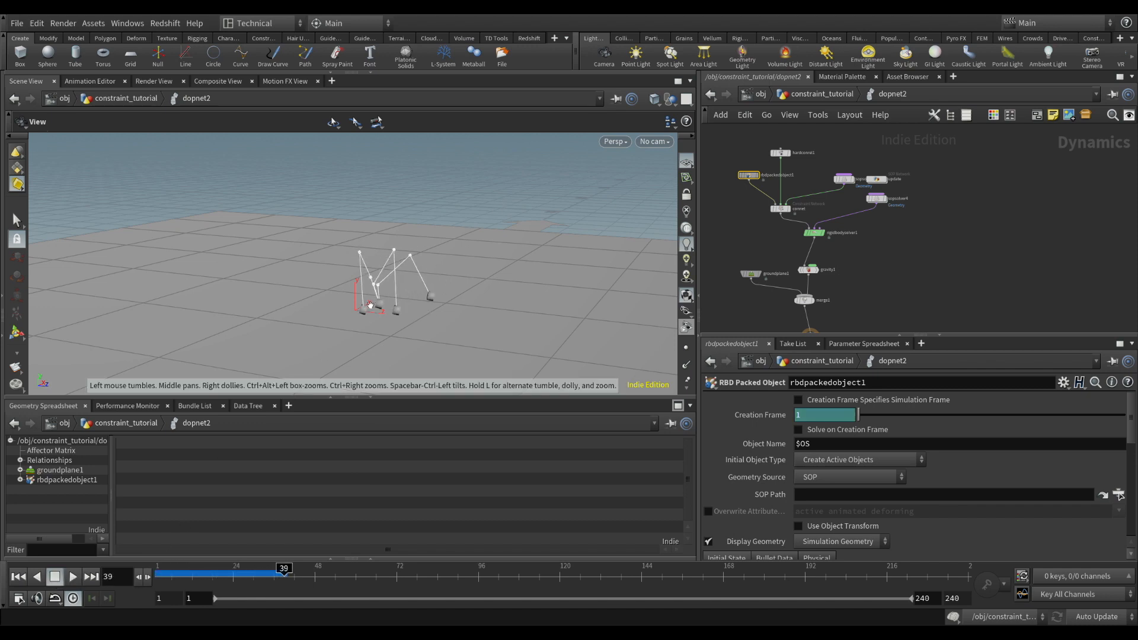
drag(380, 300, 434, 265)
scroll(422, 254, up, 3)
key(Left)
key(Left)
key(Left)
key(Left)
key(Left)
key(Left)
key(Left)
key(Left)
key(Left)
key(Left)
key(Left)
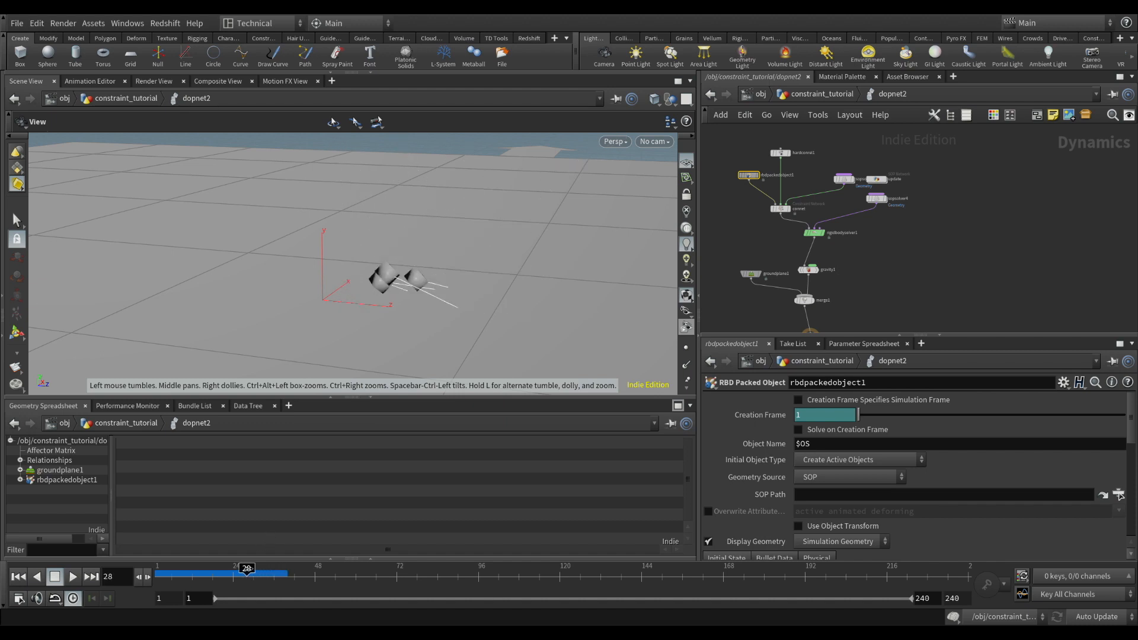
Scrub between frames 12 and 39 and examine the constraint anchors relative to the boxes from several angles
drag(246, 570, 192, 574)
drag(485, 237, 425, 265)
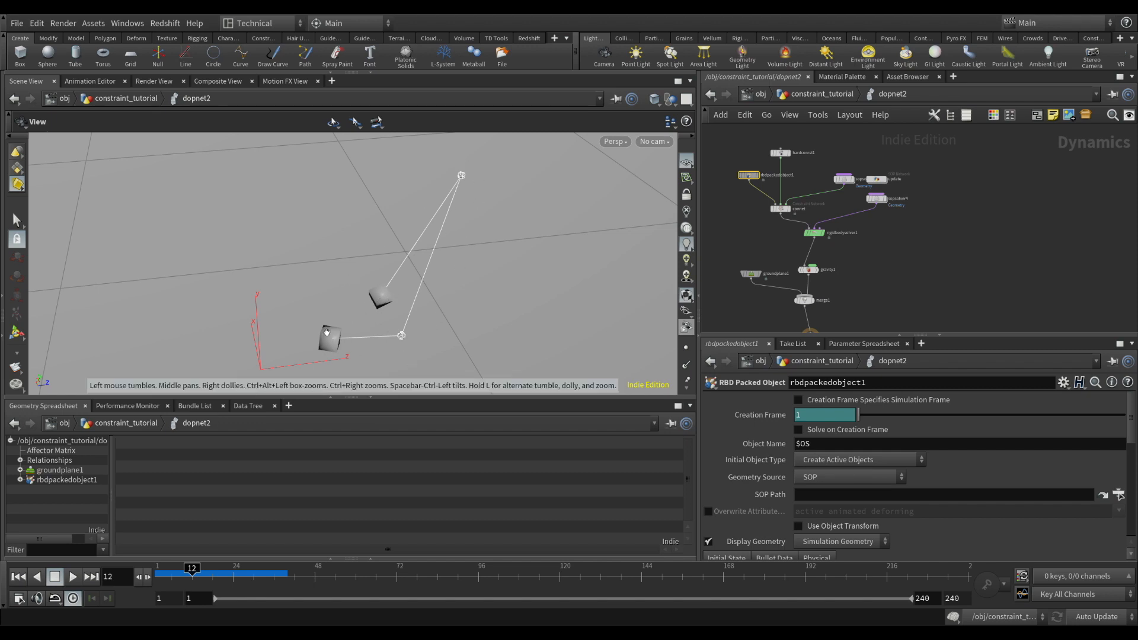
drag(327, 333, 373, 338)
middle_drag(374, 338, 352, 271)
drag(352, 272, 490, 284)
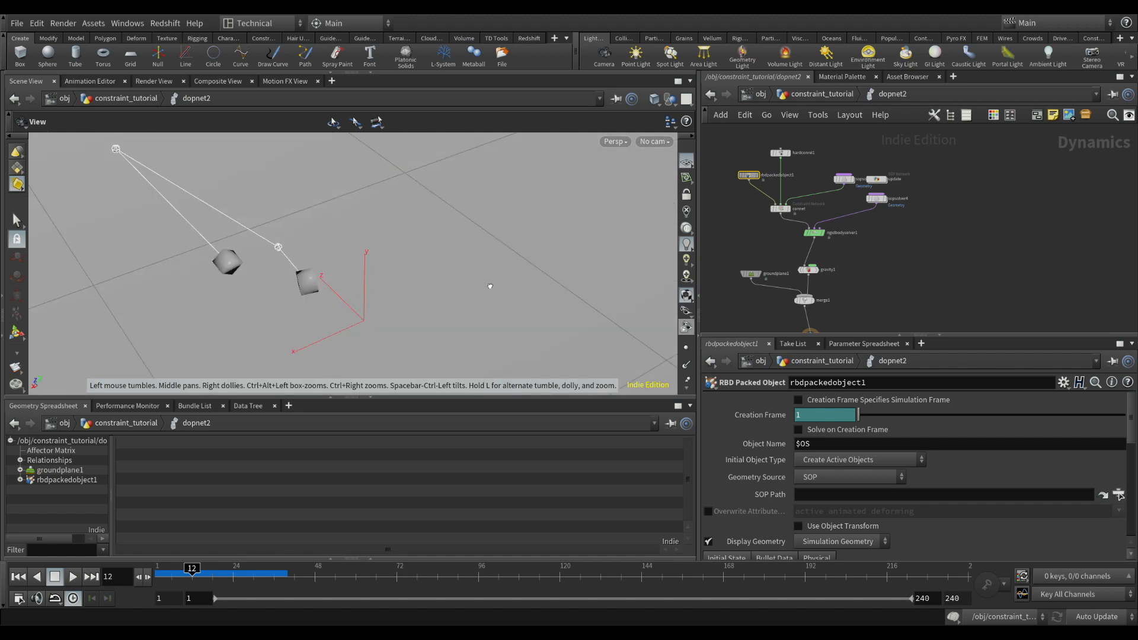
drag(194, 570, 290, 568)
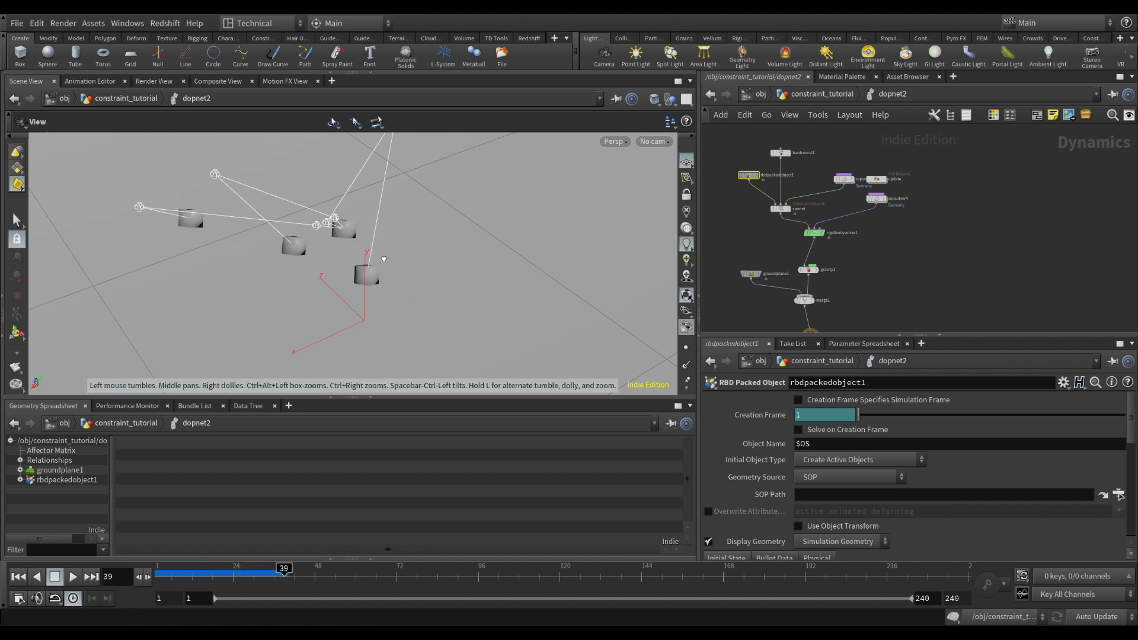
drag(249, 267, 373, 269)
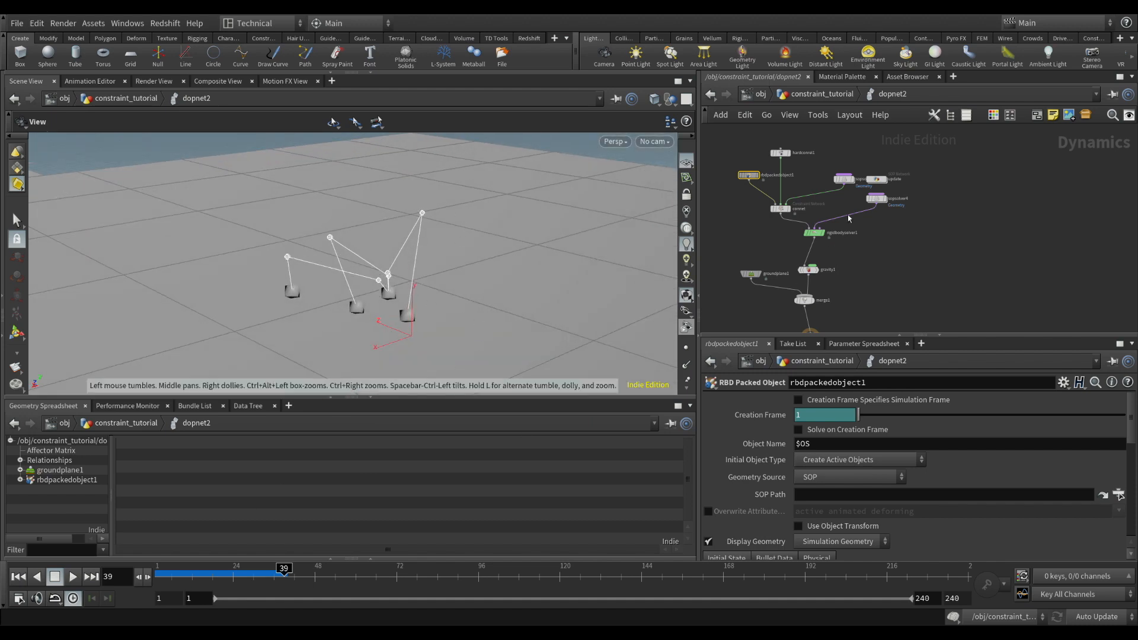
Open the update SOP network and examine the primitive intrinsics of object_merge2 in the geometry spreadsheet
double_click(886, 181)
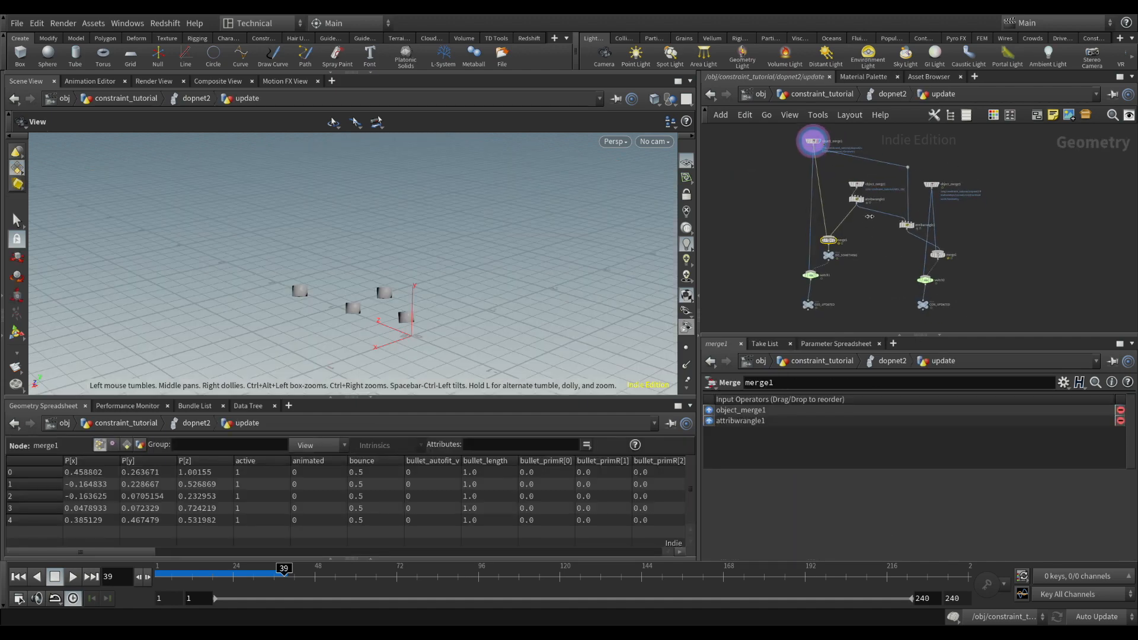
click(748, 208)
click(856, 184)
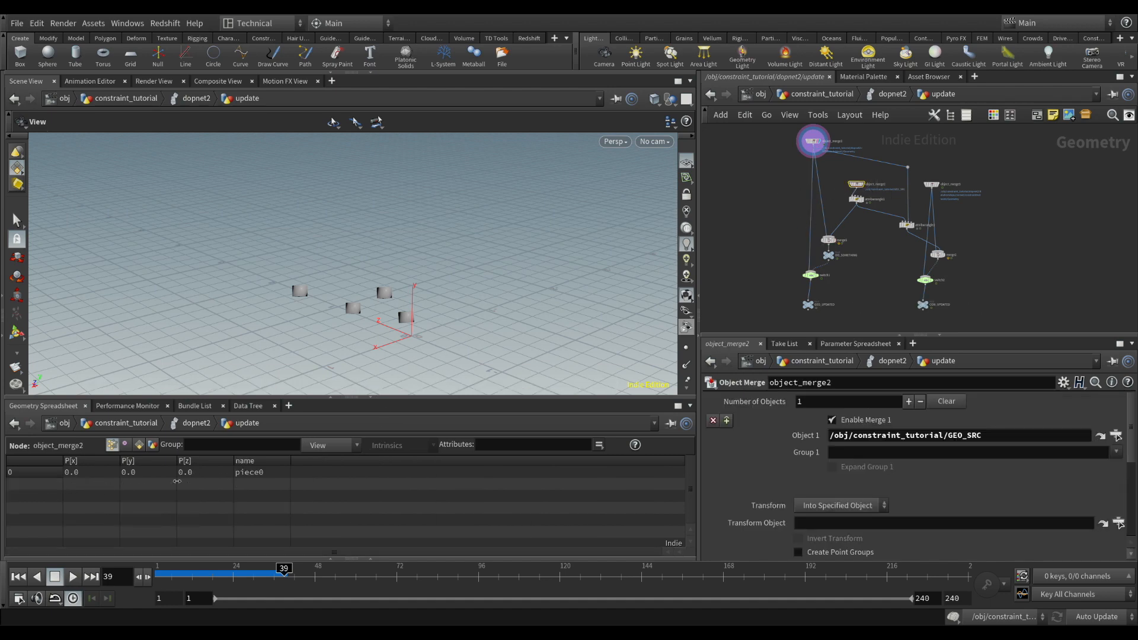
click(139, 445)
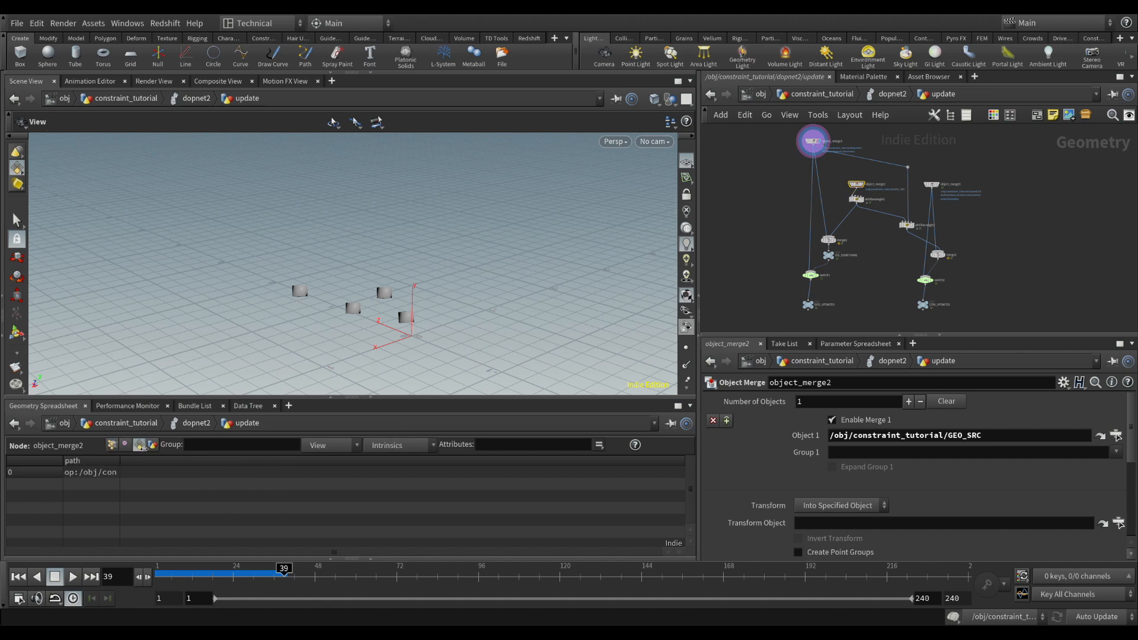
click(397, 448)
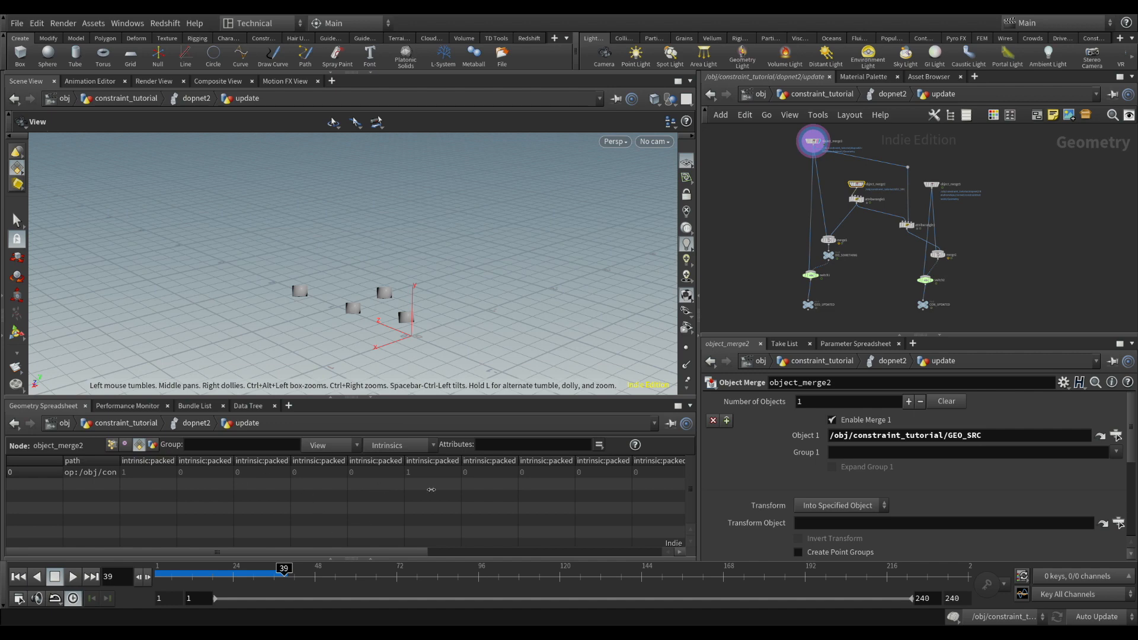
drag(253, 555, 199, 555)
Examine the packed transform intrinsics of the pieces combined in merge1
click(828, 241)
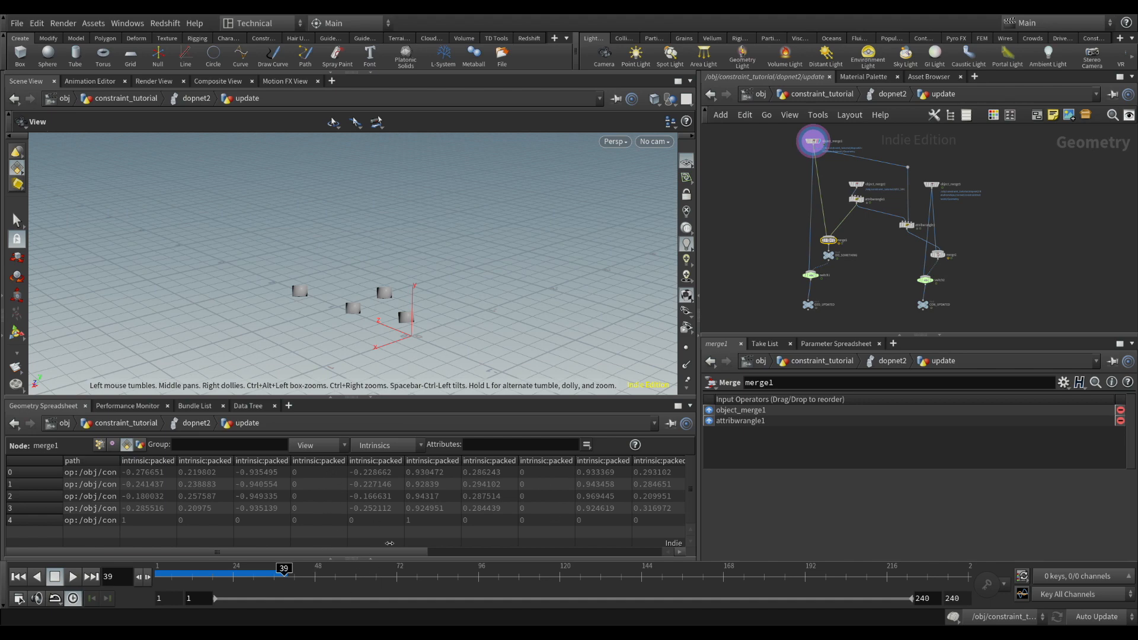
drag(354, 559, 615, 545)
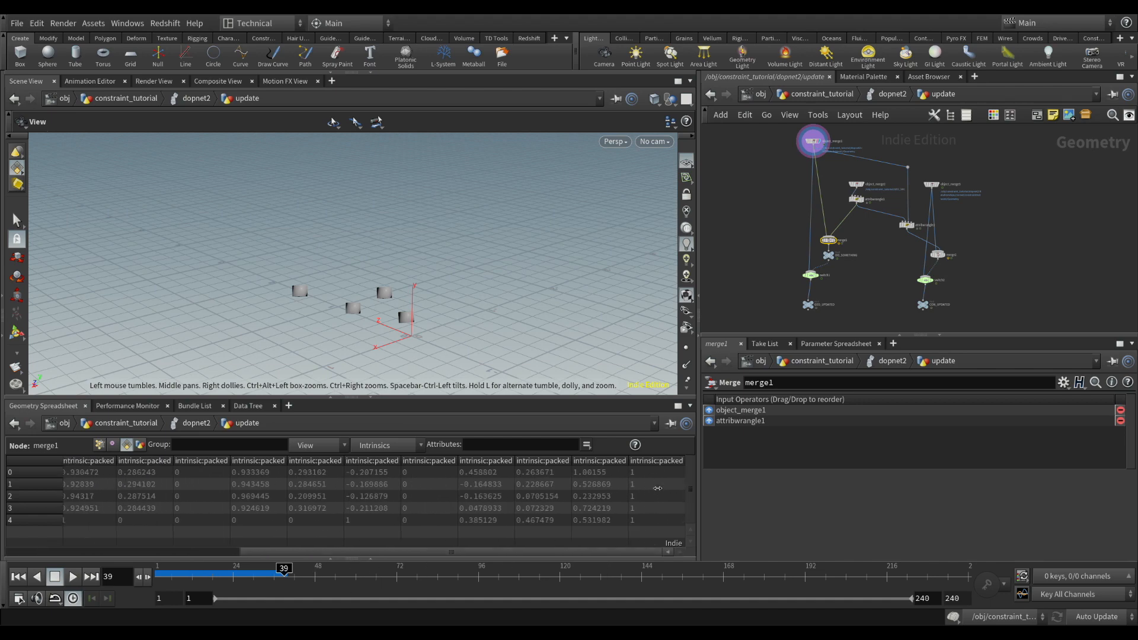
drag(487, 554, 293, 554)
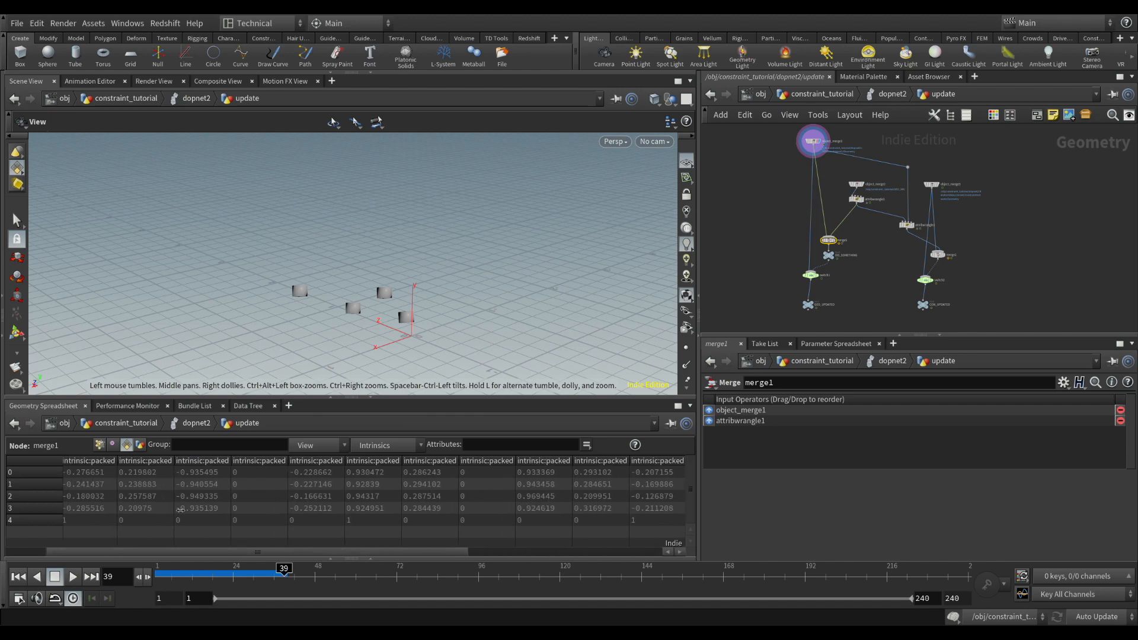
drag(412, 557, 371, 556)
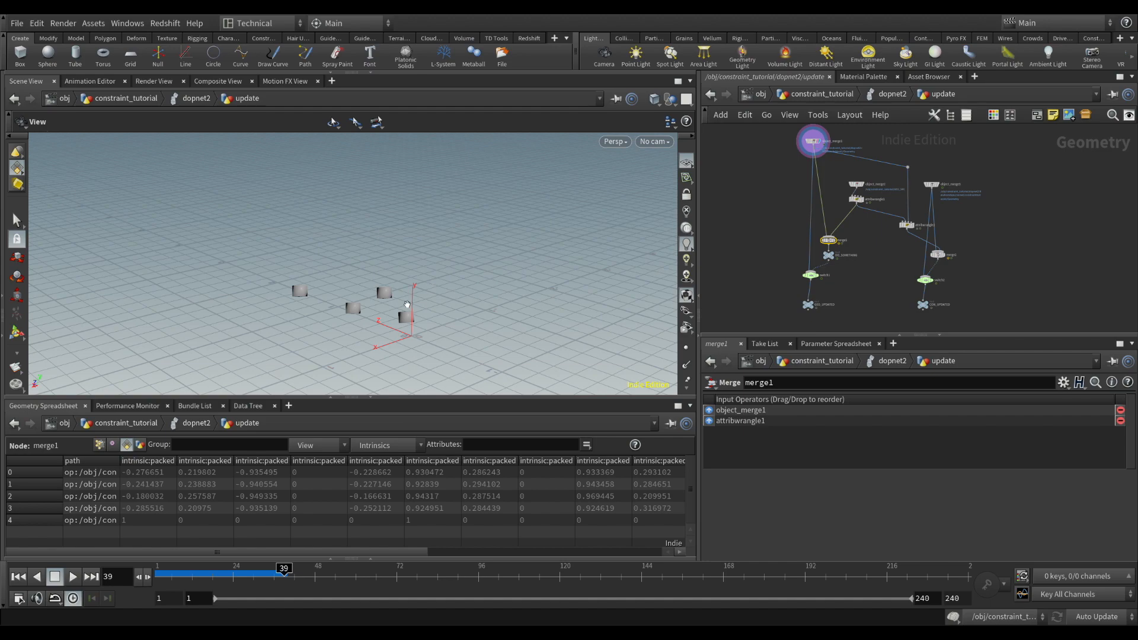
Compare the simulated boxes in the update network with the source box at the constraint_tutorial level
drag(391, 299, 428, 275)
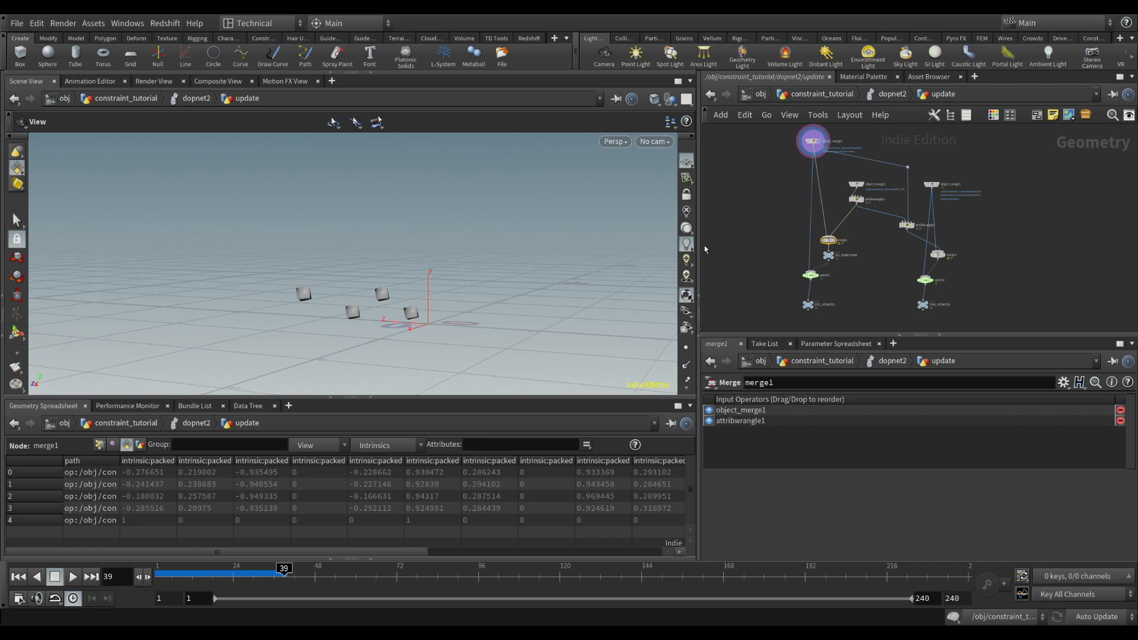
drag(379, 307, 380, 277)
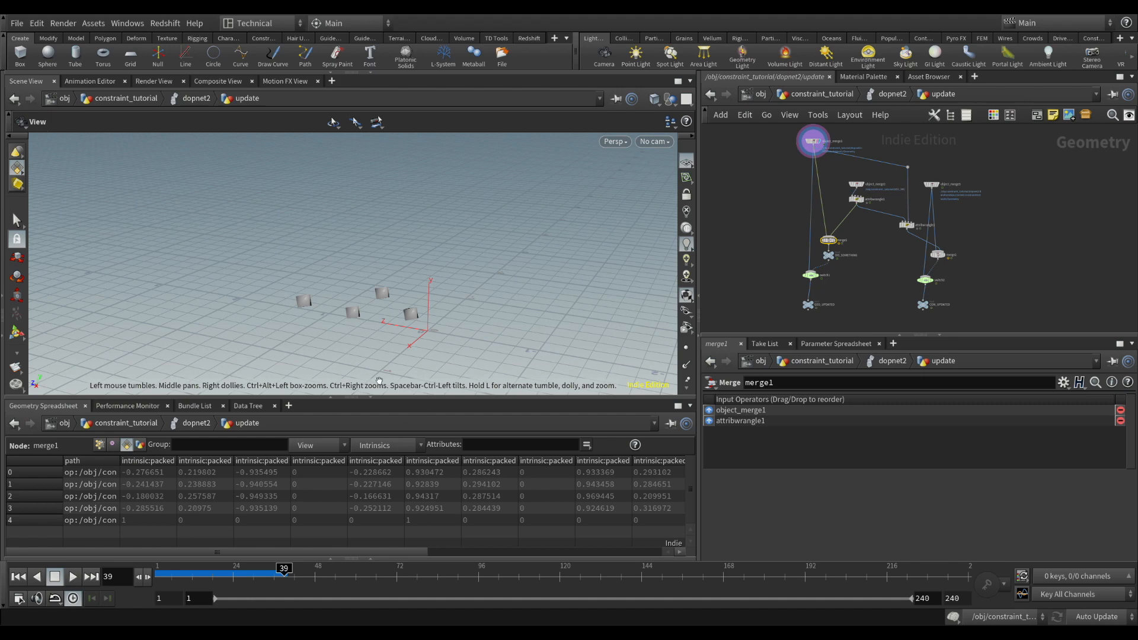
scroll(839, 213, up, 3)
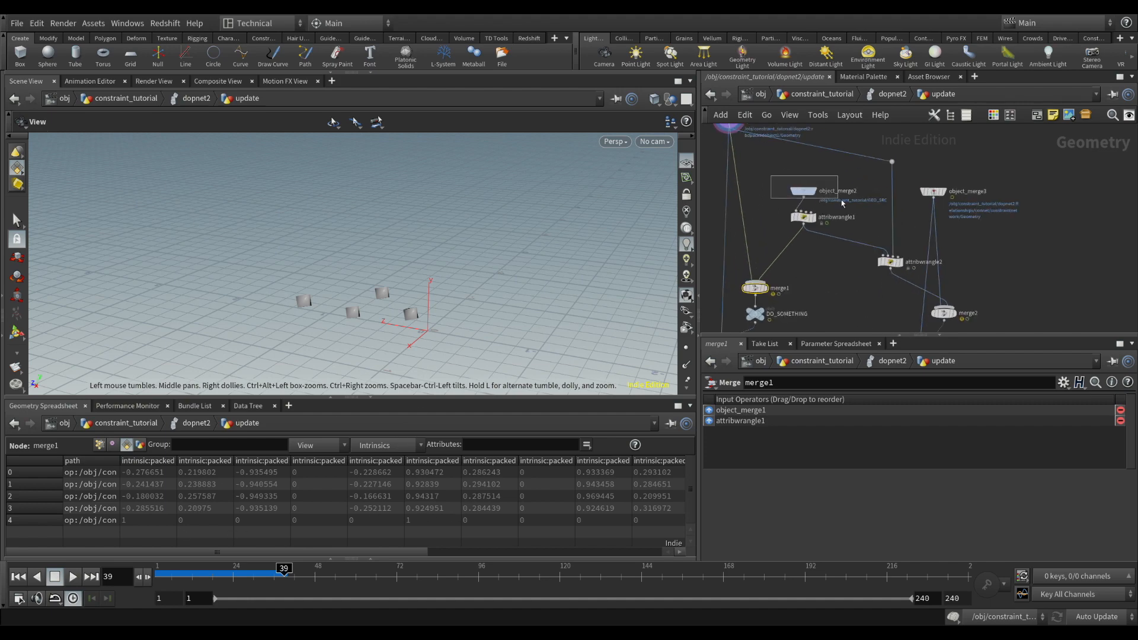
click(803, 191)
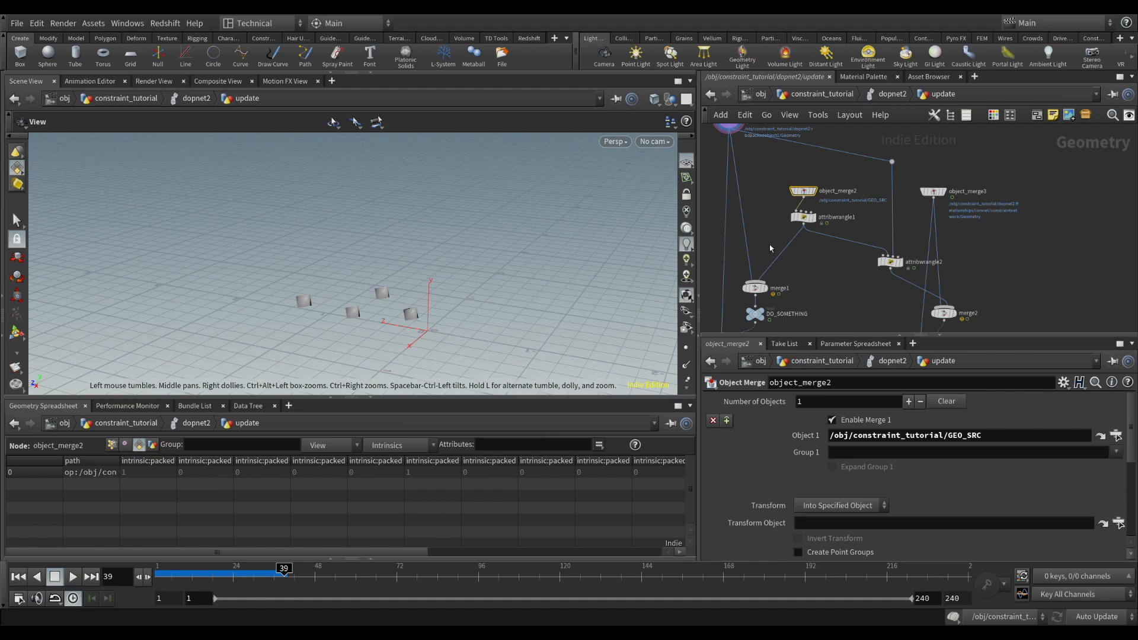
click(904, 96)
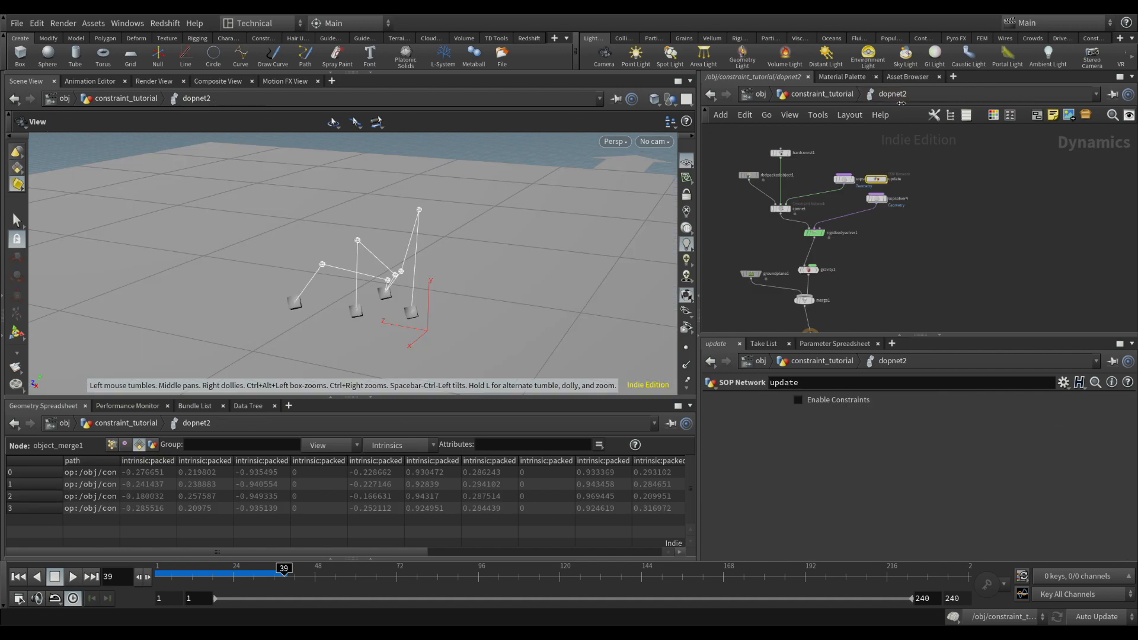
click(836, 102)
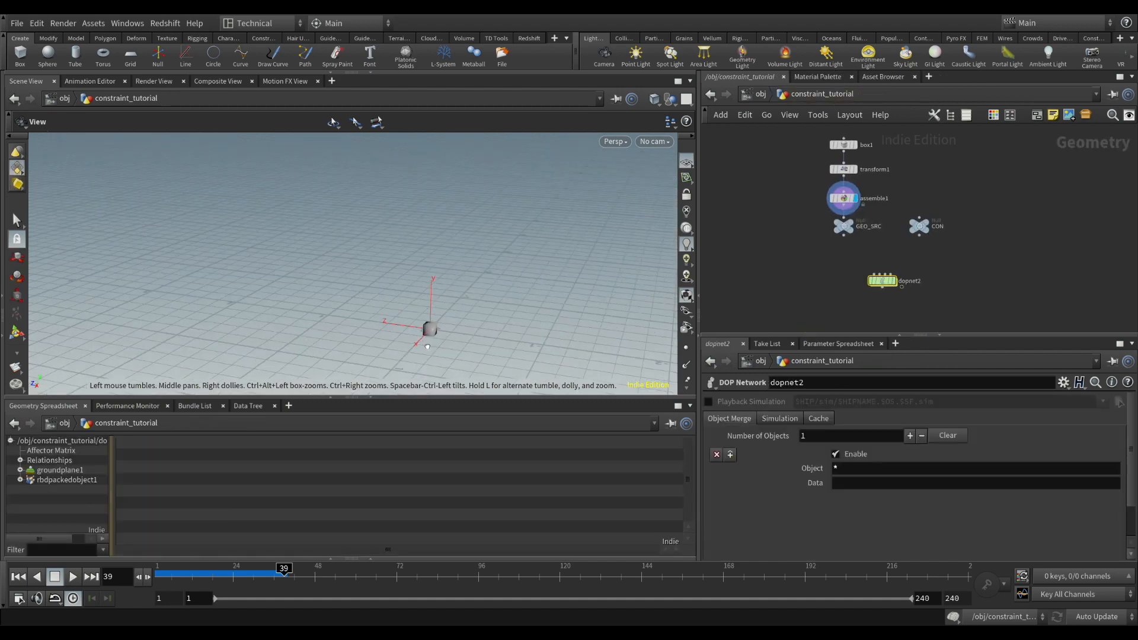
drag(428, 346, 472, 315)
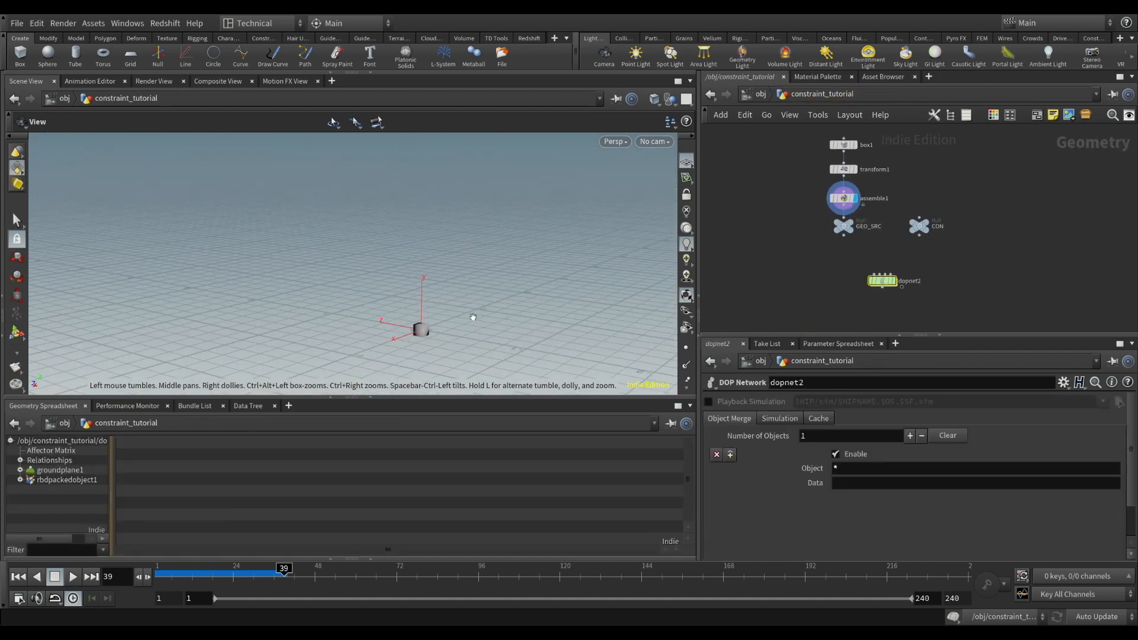
Return to the update network inside dopnet2 and review the point A and point B position code in attribwrangle2
double_click(886, 286)
double_click(881, 181)
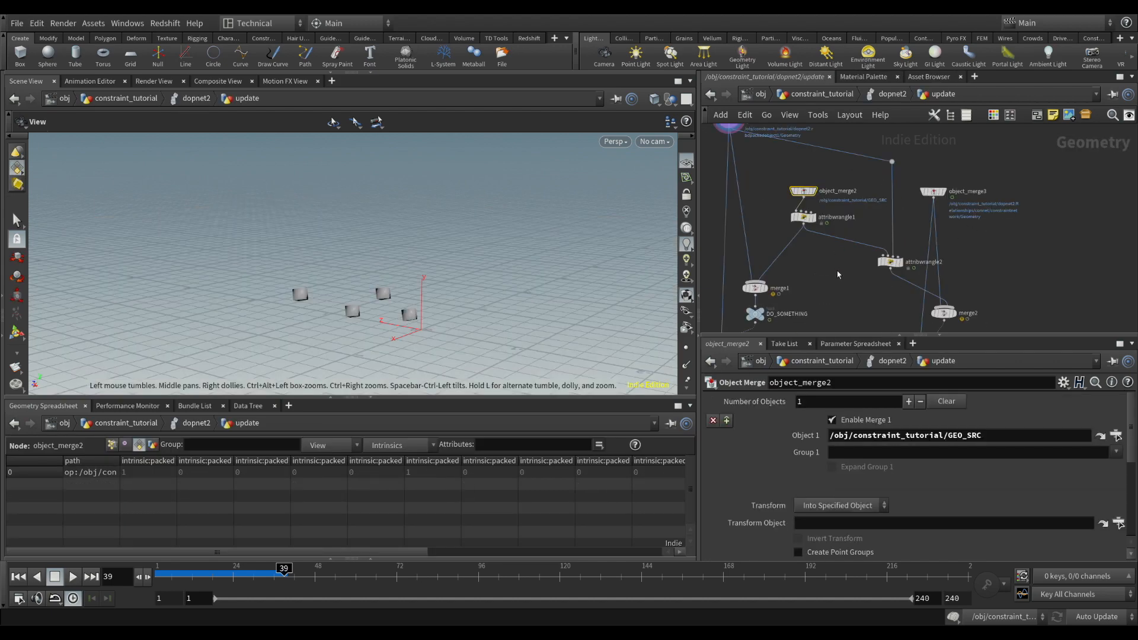
middle_drag(838, 274, 786, 232)
click(840, 220)
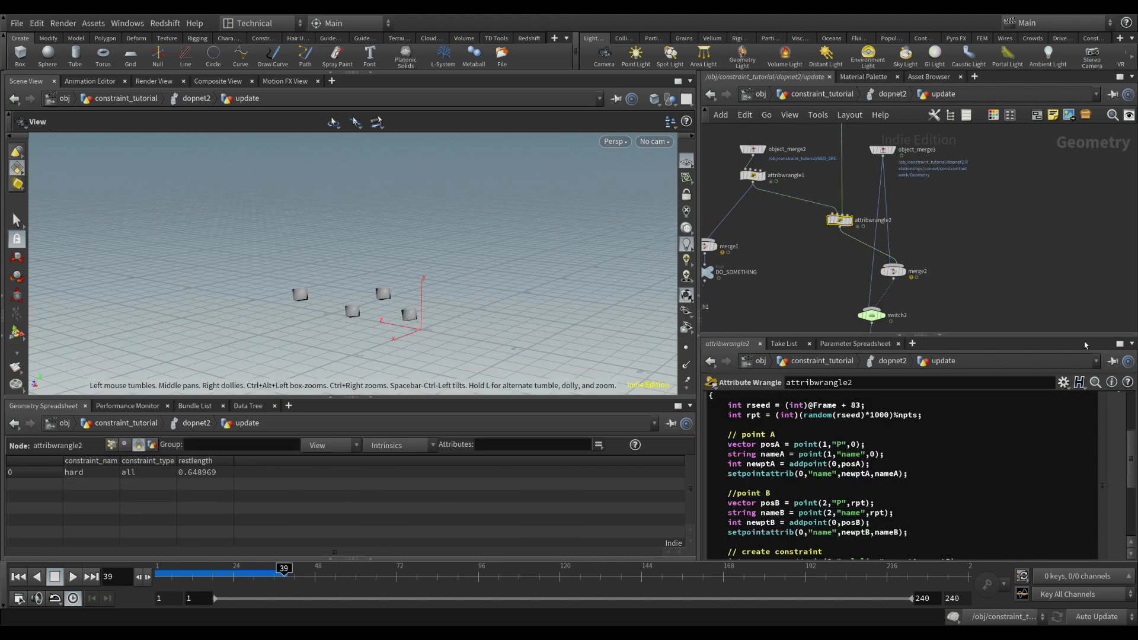
drag(1086, 345, 1041, 202)
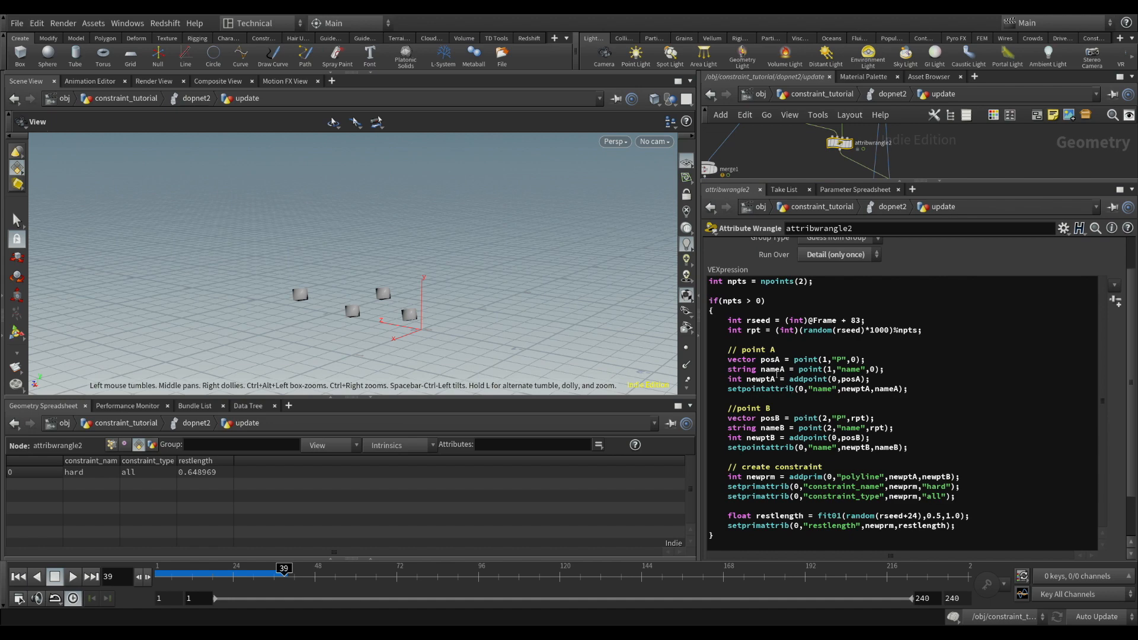
drag(737, 359, 866, 360)
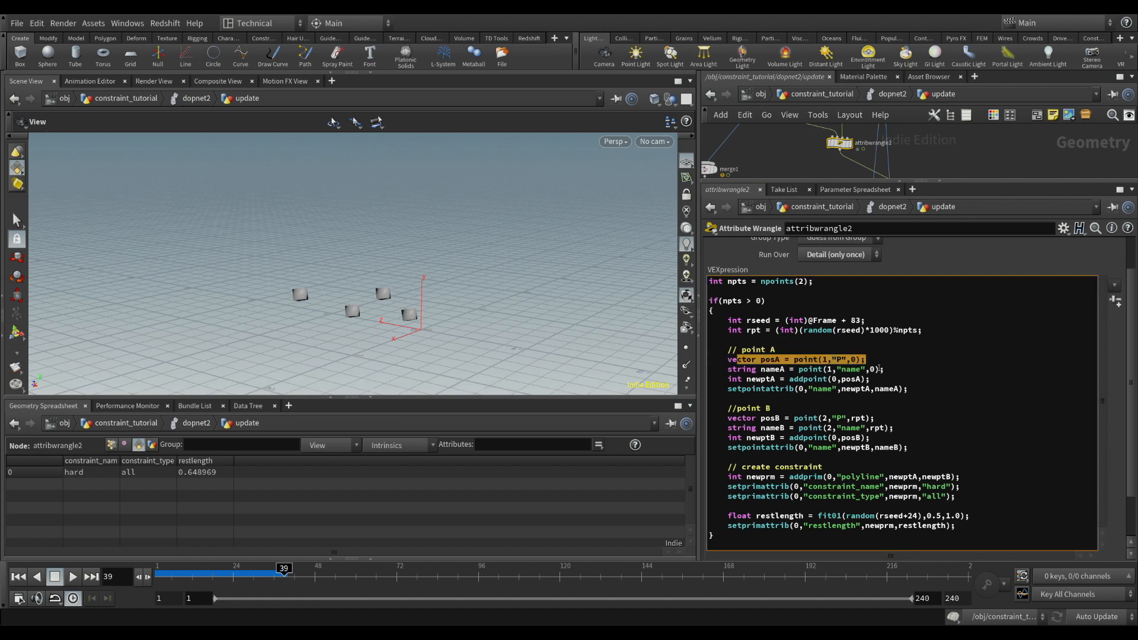
drag(741, 418, 852, 419)
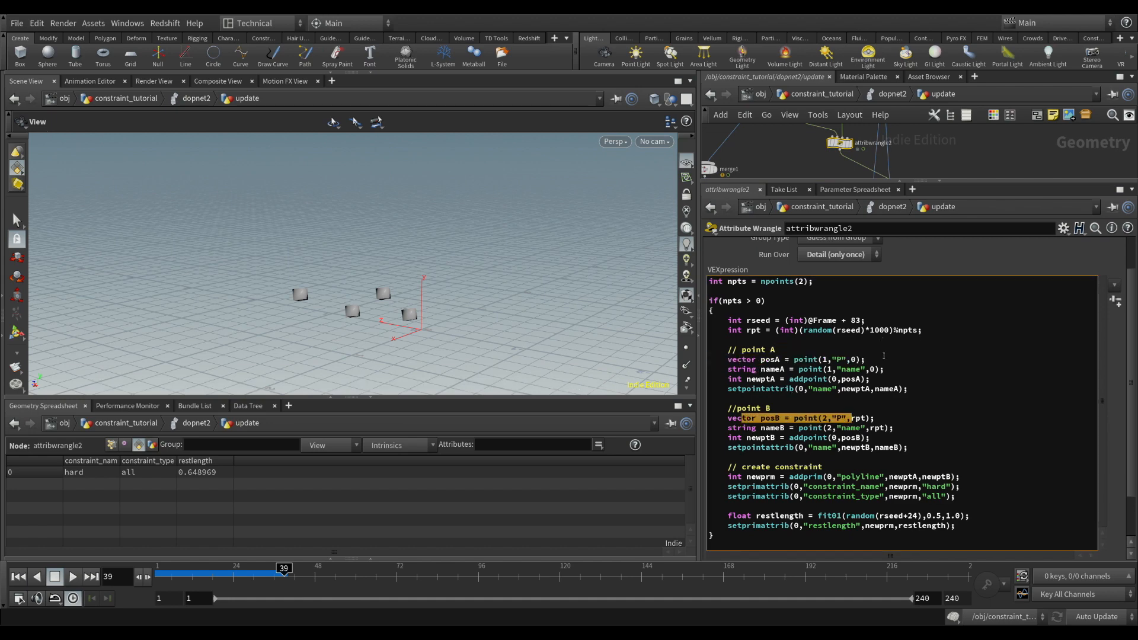
In attribwrangle2, comment out the original posA line and add "vector posA = {0,0,0};" below it
click(932, 362)
key(Return)
text(p)
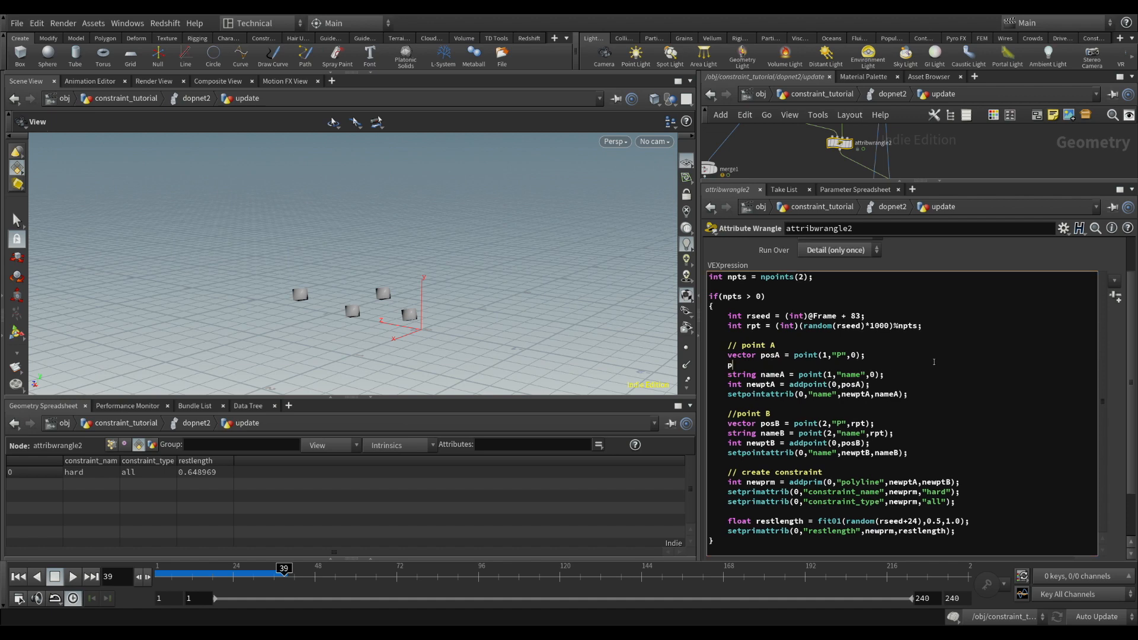
text(osA)
drag(751, 365, 728, 366)
key(Up)
text(//)
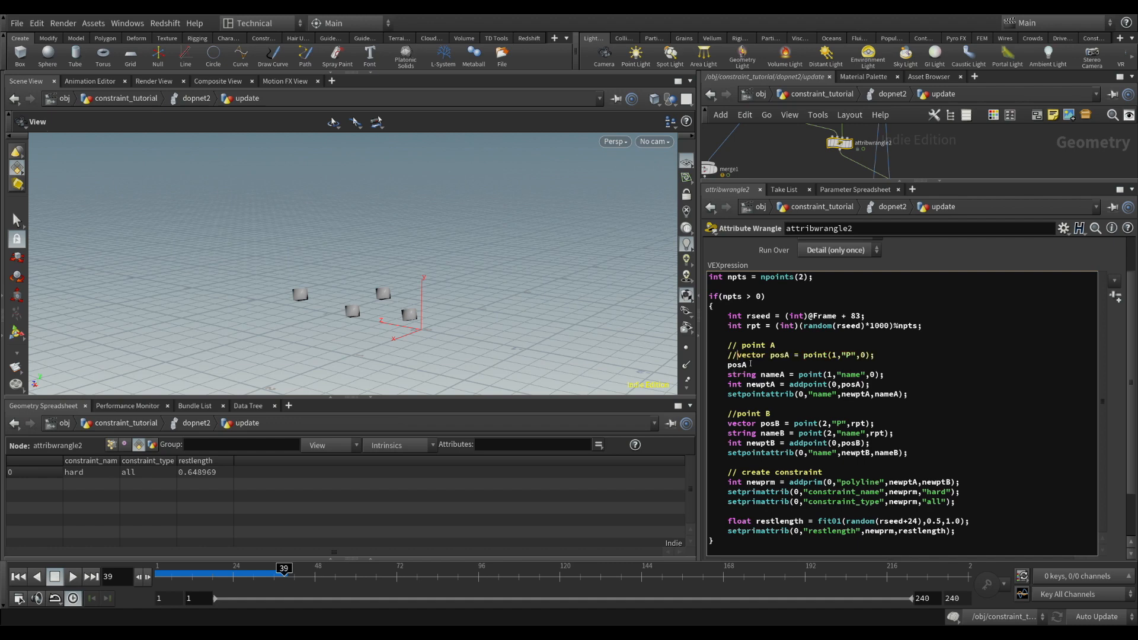
text(vector )
text(,0,0};)
Copy the zero-vector line to point B as "vector posB = {0,0,0};" and comment out the original posB line
drag(868, 368, 734, 376)
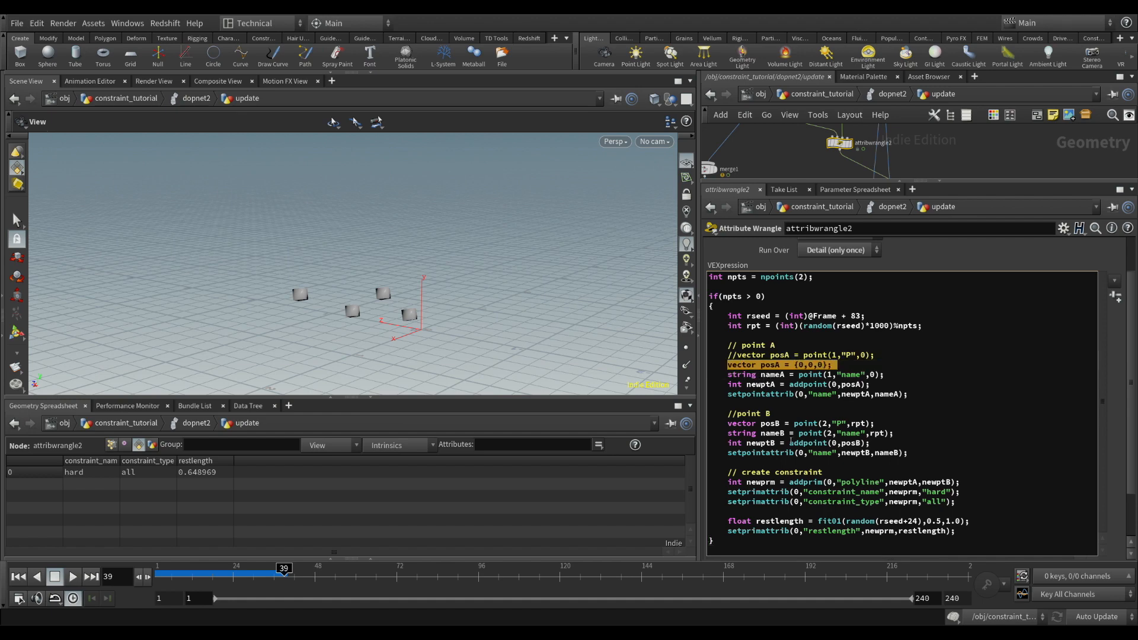
key(ctrl+c)
click(878, 423)
key(Return)
key(ctrl+v)
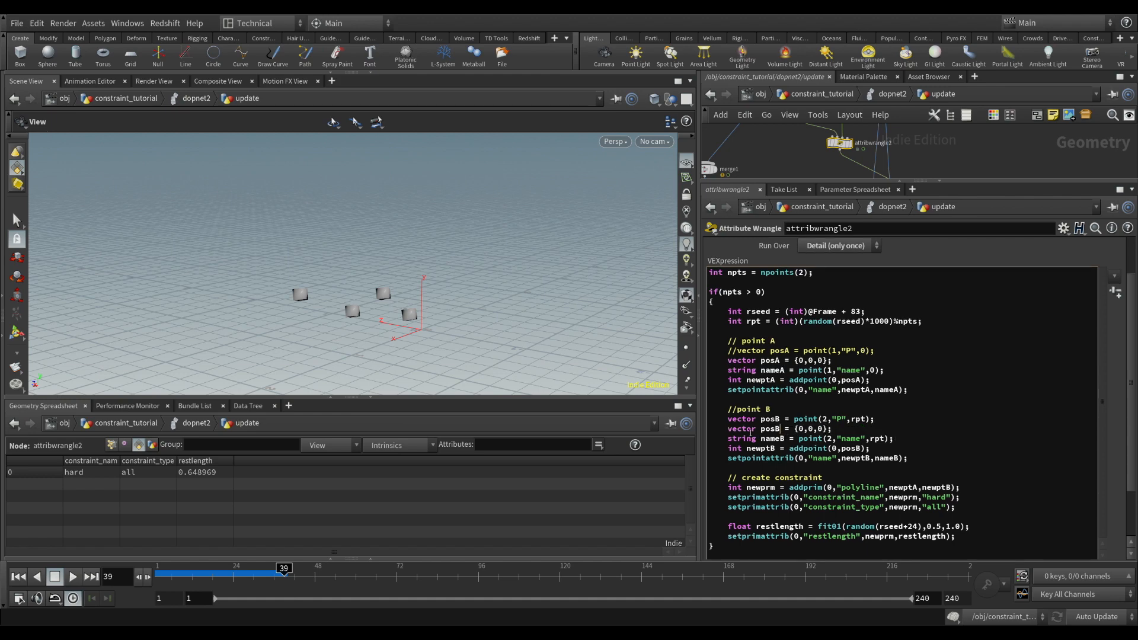
text(//)
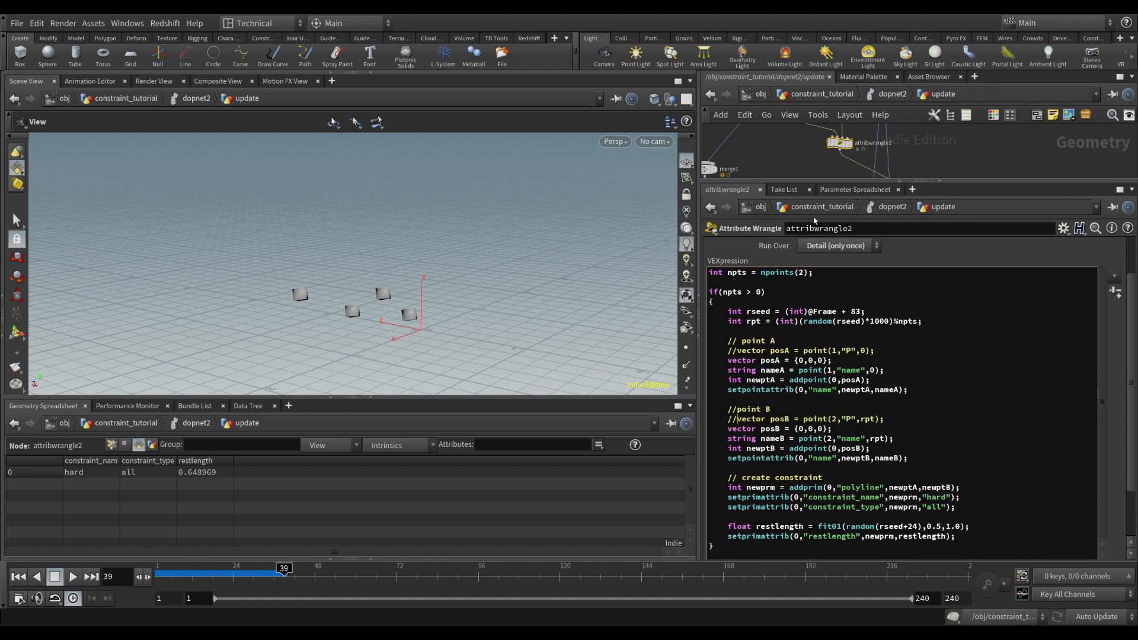
Return to dopnet2 and switch rbdpackedobject1's Creation Frame Specifies Simulation Frame option on and back off to reset the simulation
click(878, 96)
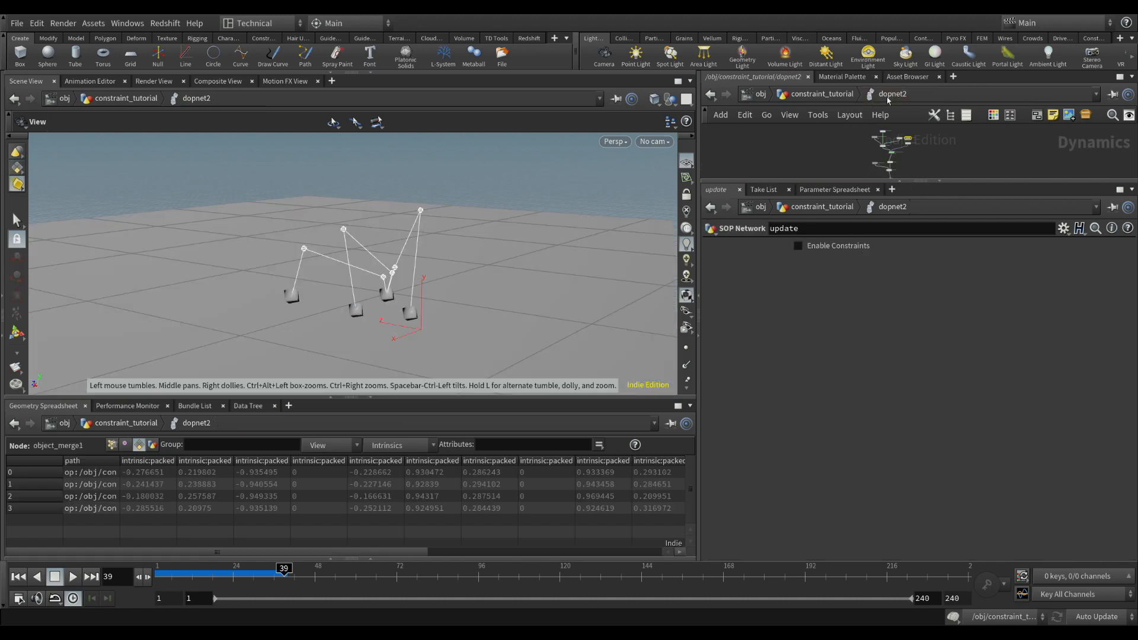
scroll(760, 160, up, 3)
click(822, 151)
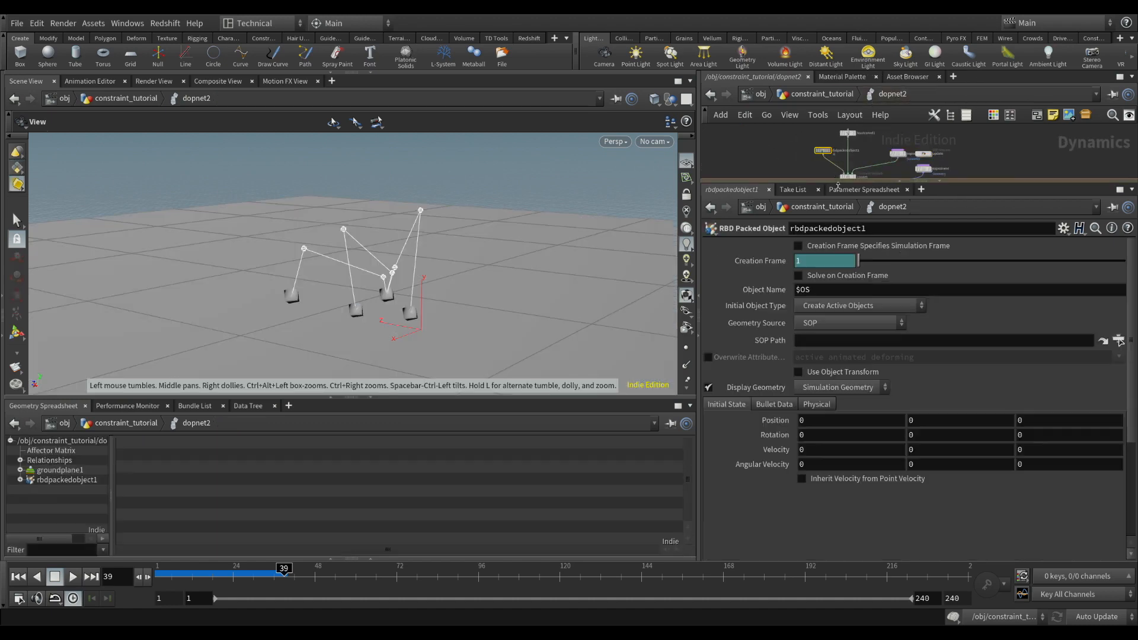
click(799, 247)
click(799, 248)
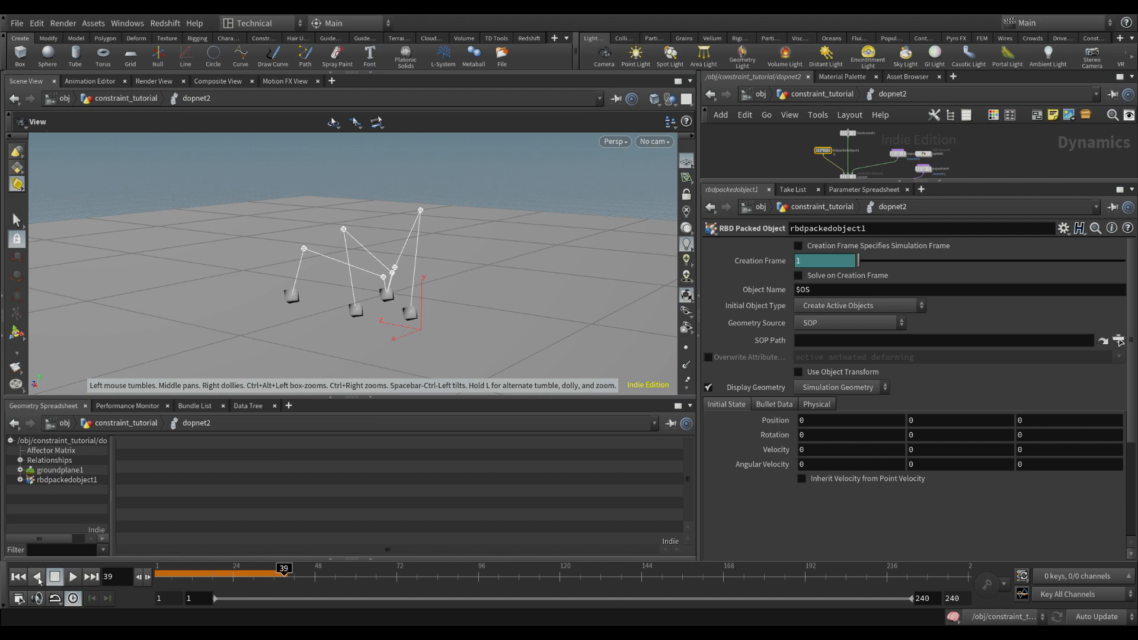
Replay the simulation from frame 1 to frame 119 and inspect the linked boxes from several angles
click(19, 577)
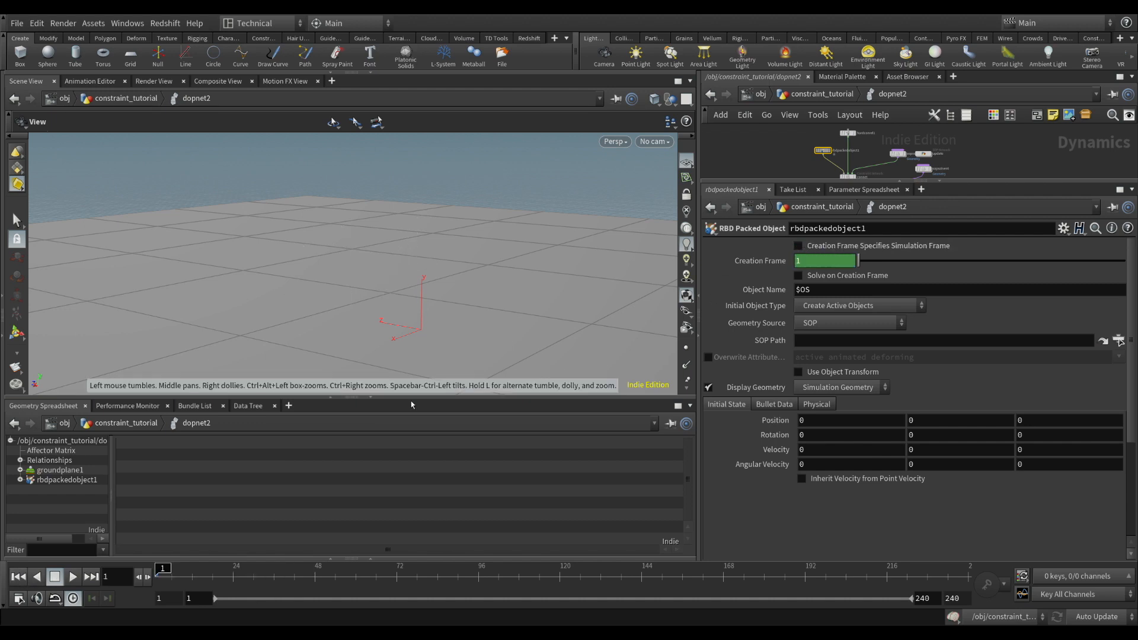
click(71, 578)
click(58, 576)
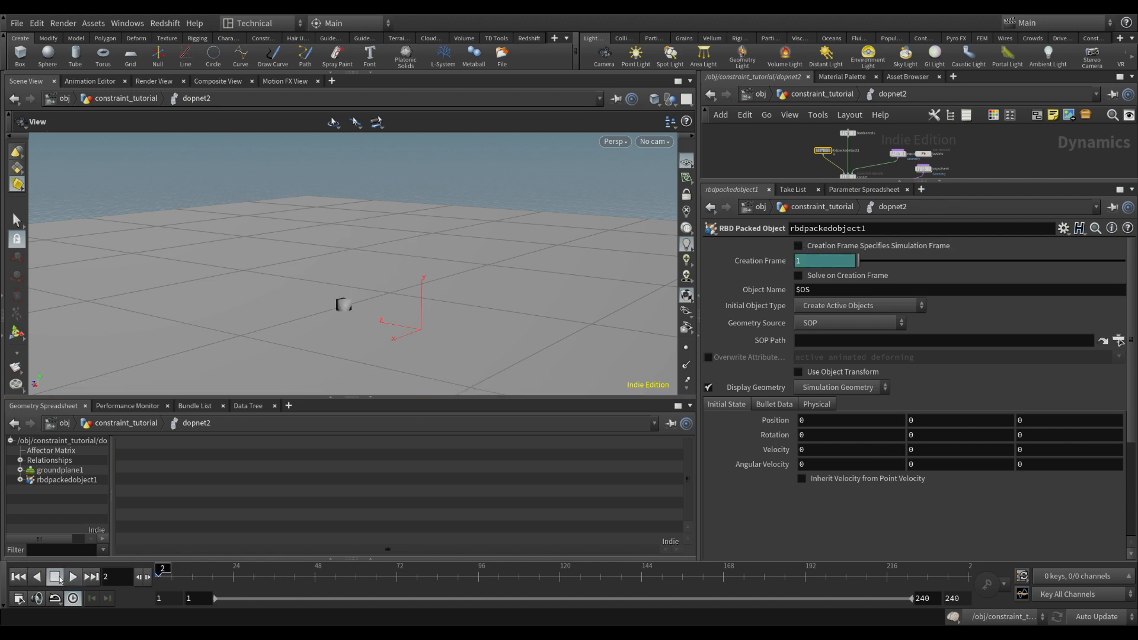
click(72, 577)
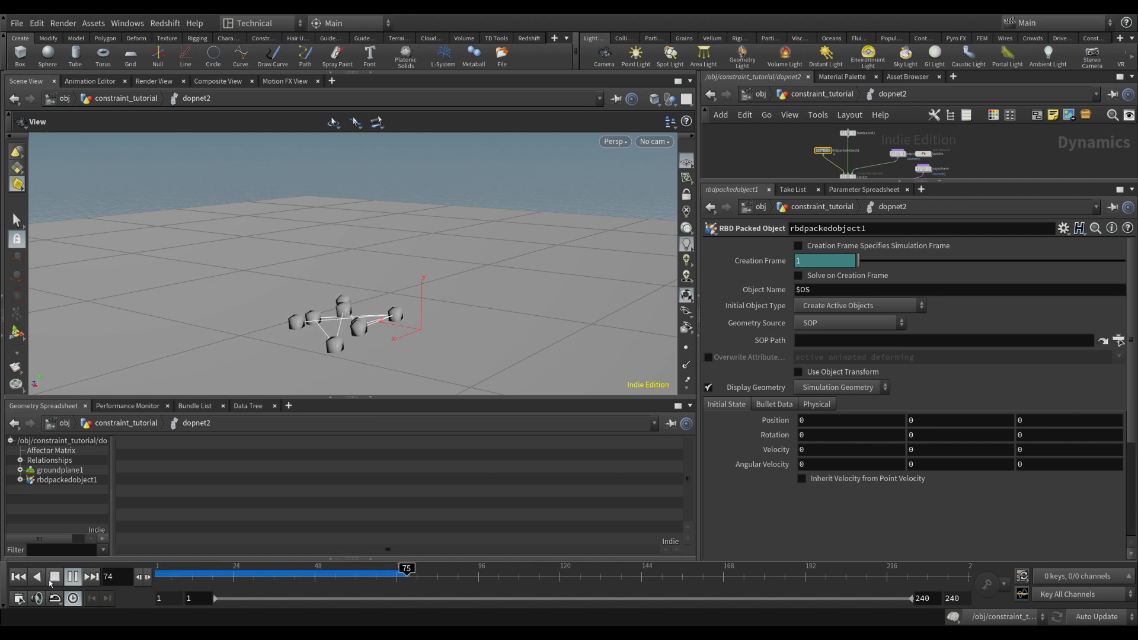
click(73, 577)
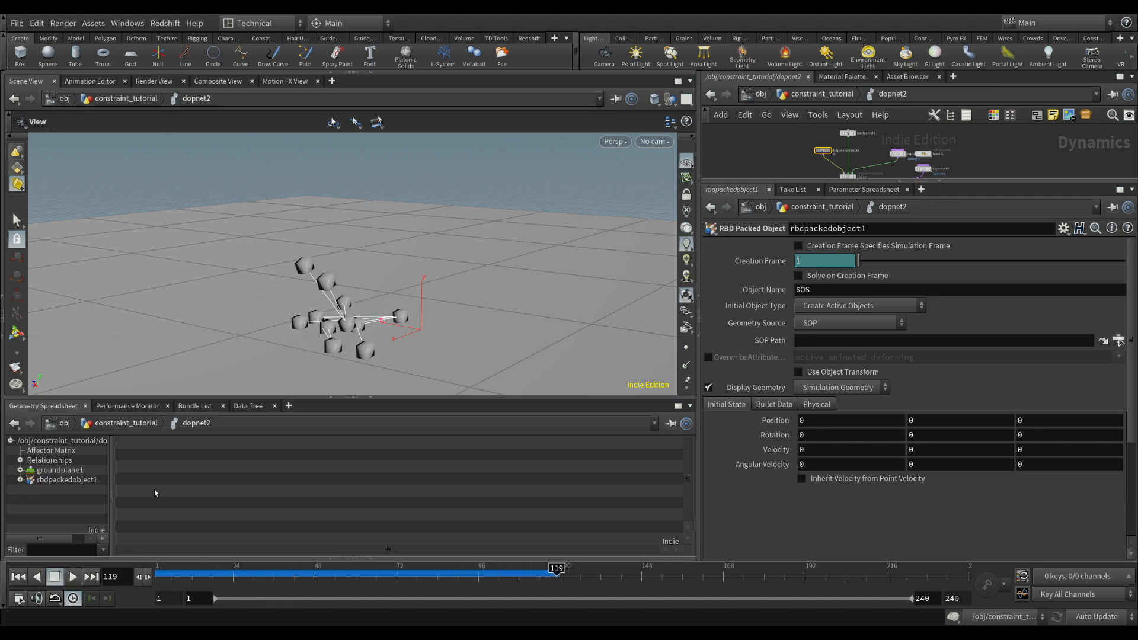
drag(375, 314, 372, 247)
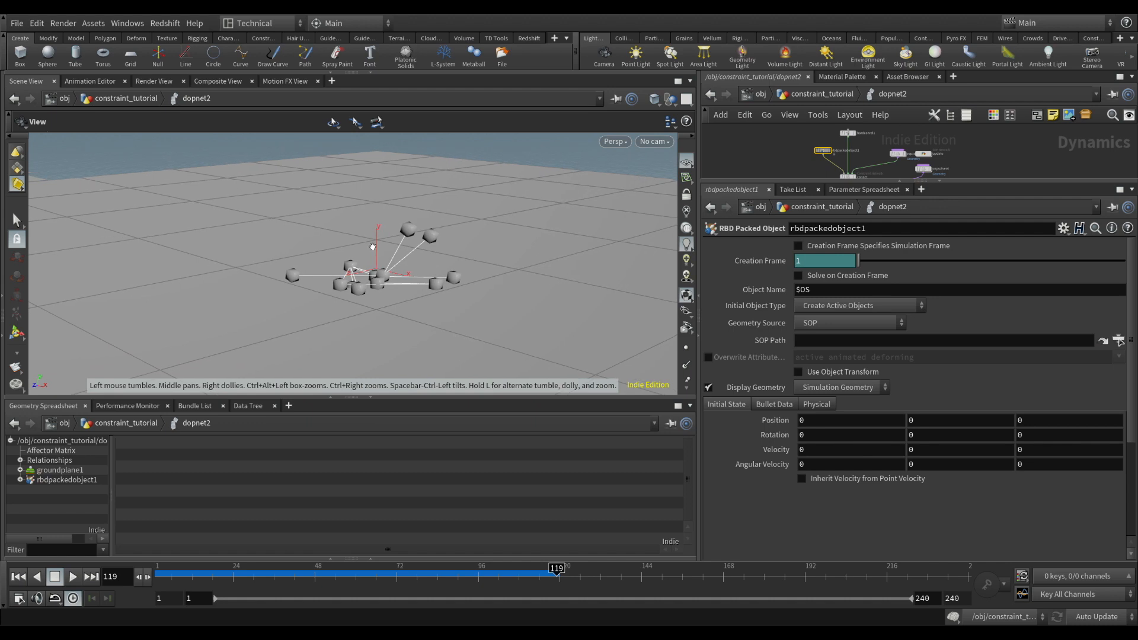
drag(333, 285, 482, 323)
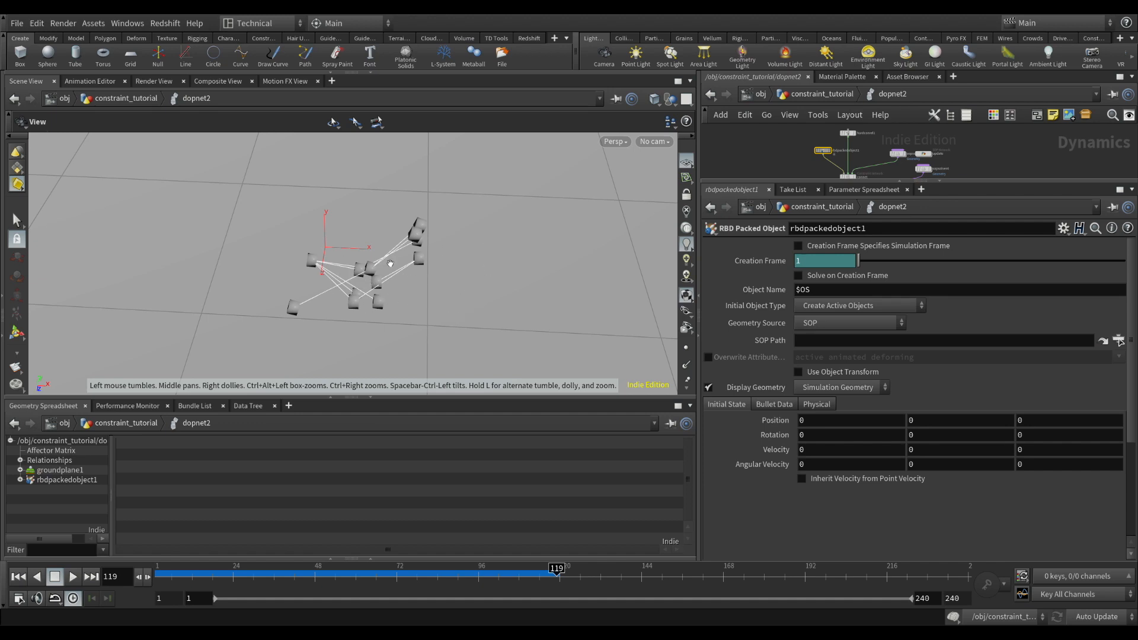
drag(416, 240, 414, 199)
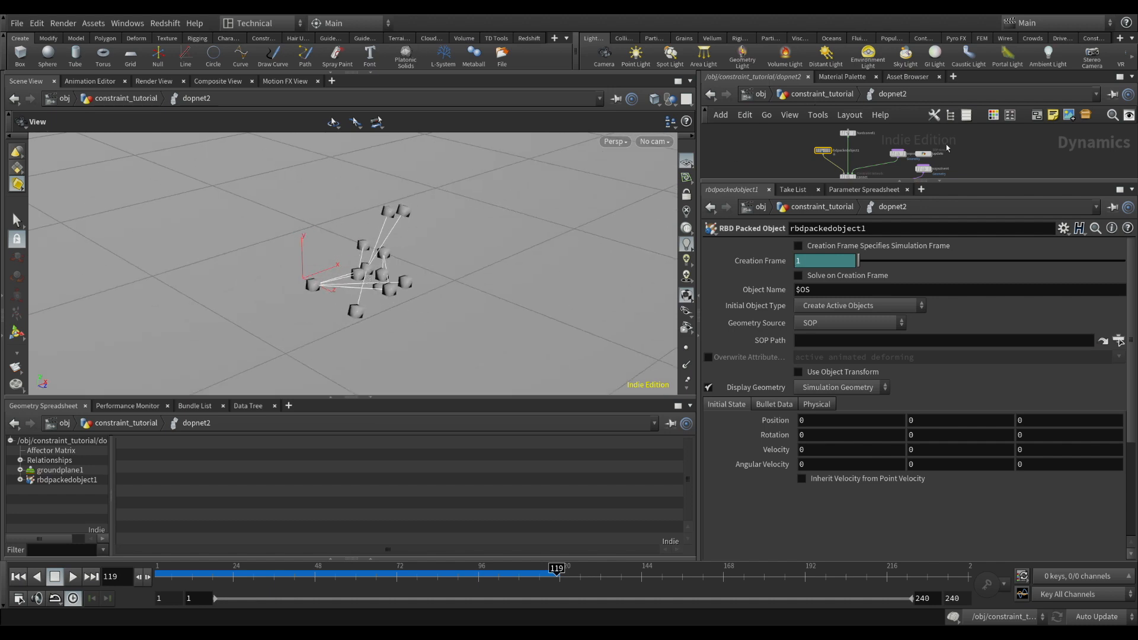
Delete the groundplane1, gravity1 and merge1 nodes and connect rigidbodysolver1 directly to the output node
drag(978, 183, 957, 424)
scroll(956, 385, up, 4)
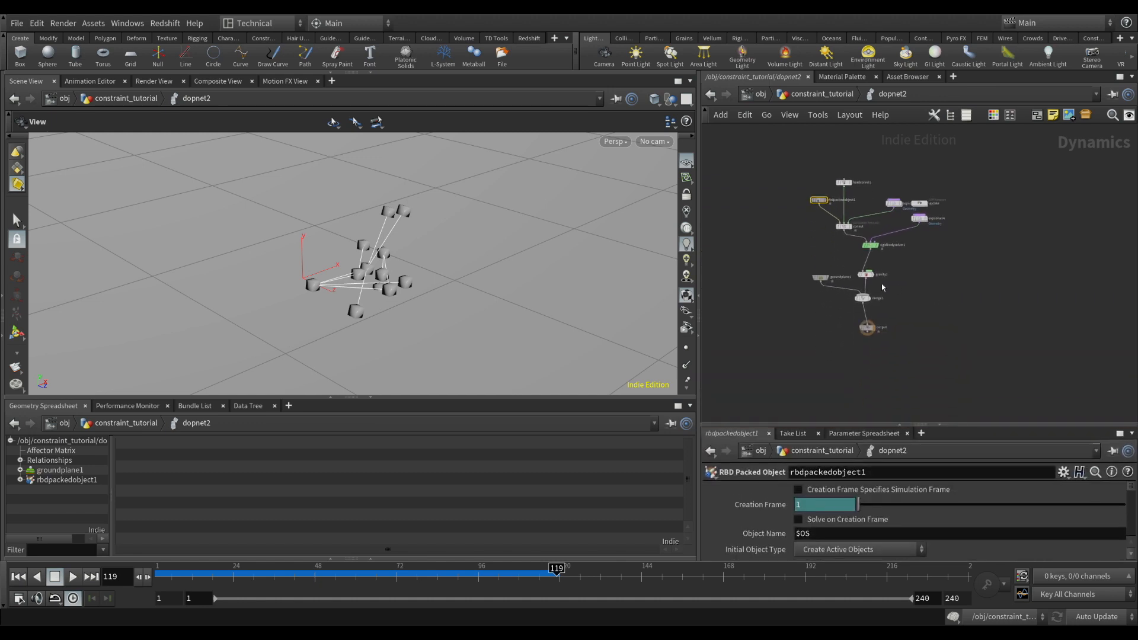
drag(311, 252, 368, 294)
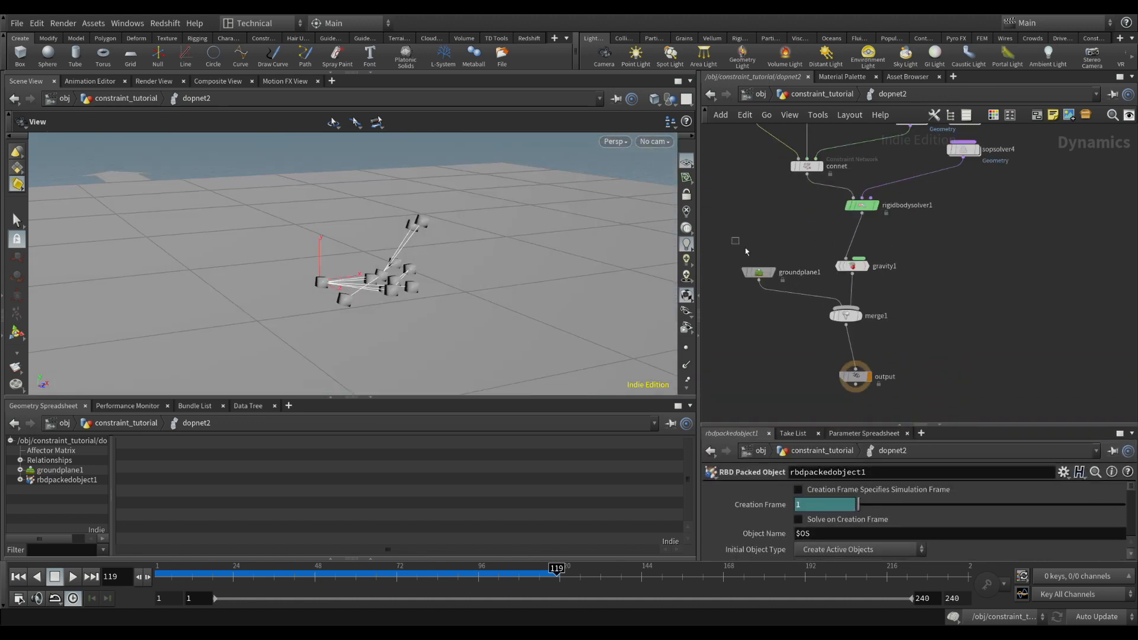
drag(746, 250, 922, 344)
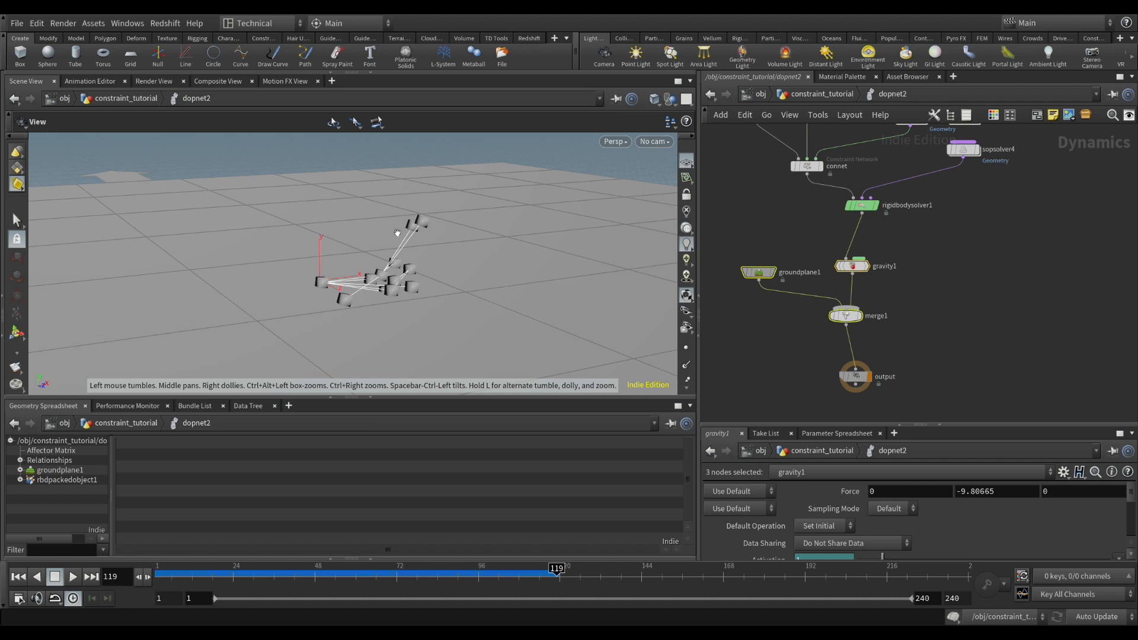
key(Delete)
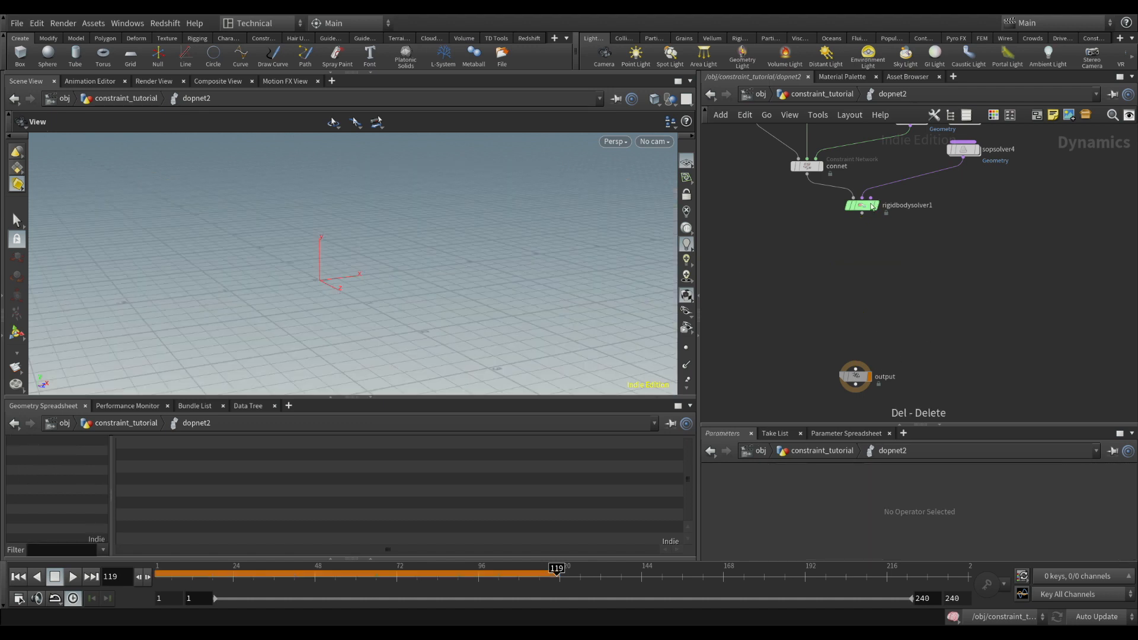
drag(862, 212, 863, 257)
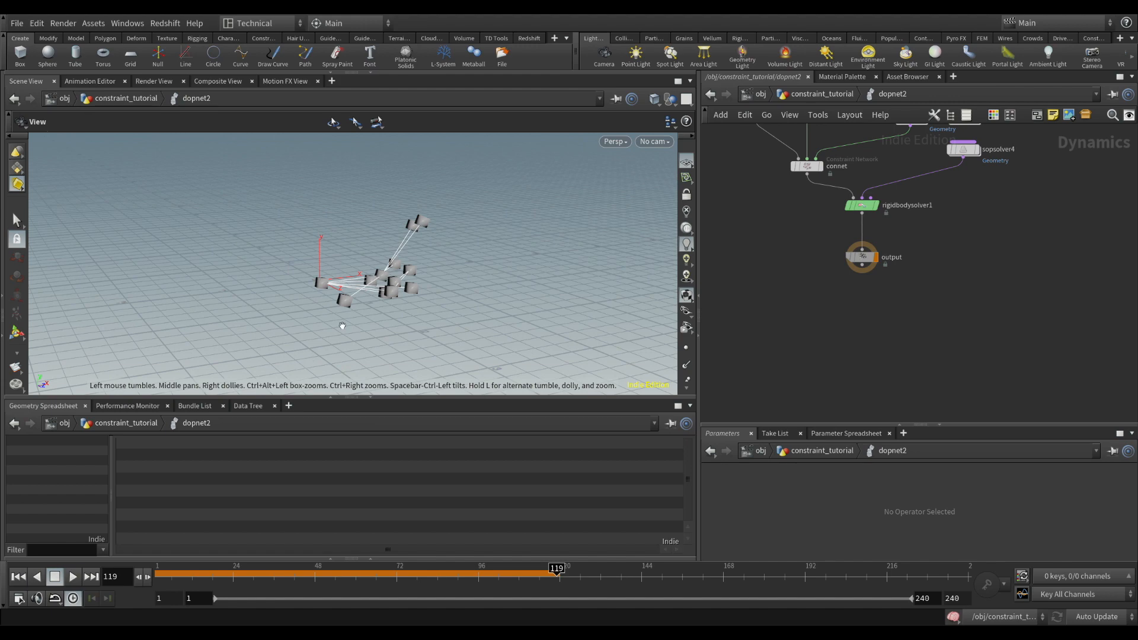
drag(342, 325, 441, 320)
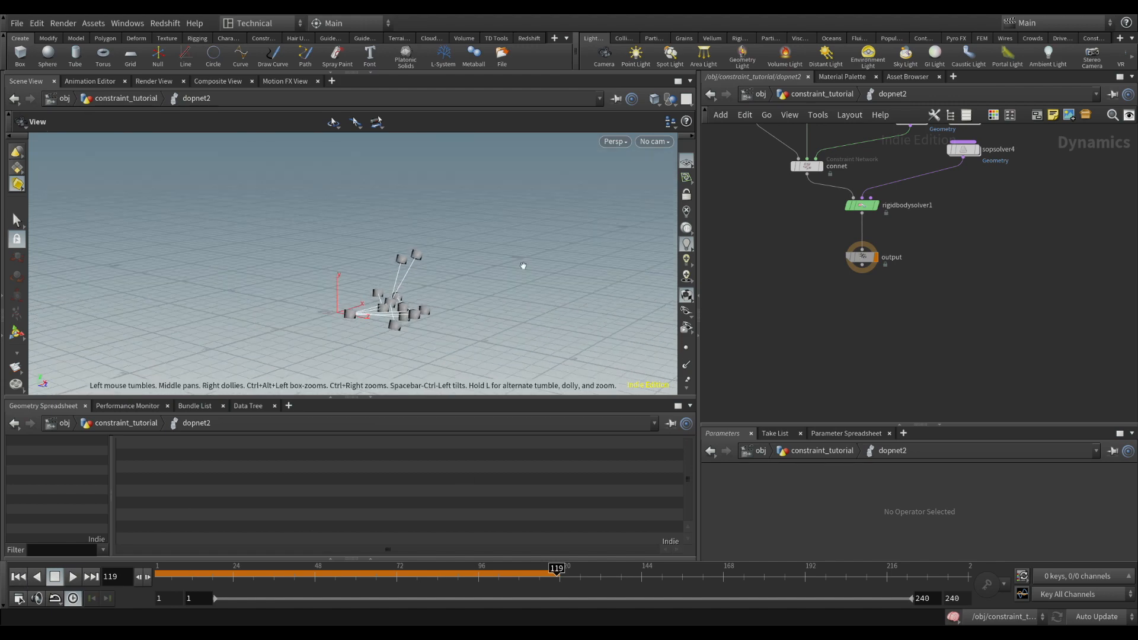
Play the simulation without gravity or ground plane from frame 1 and stop at frame 185
click(18, 577)
key(h)
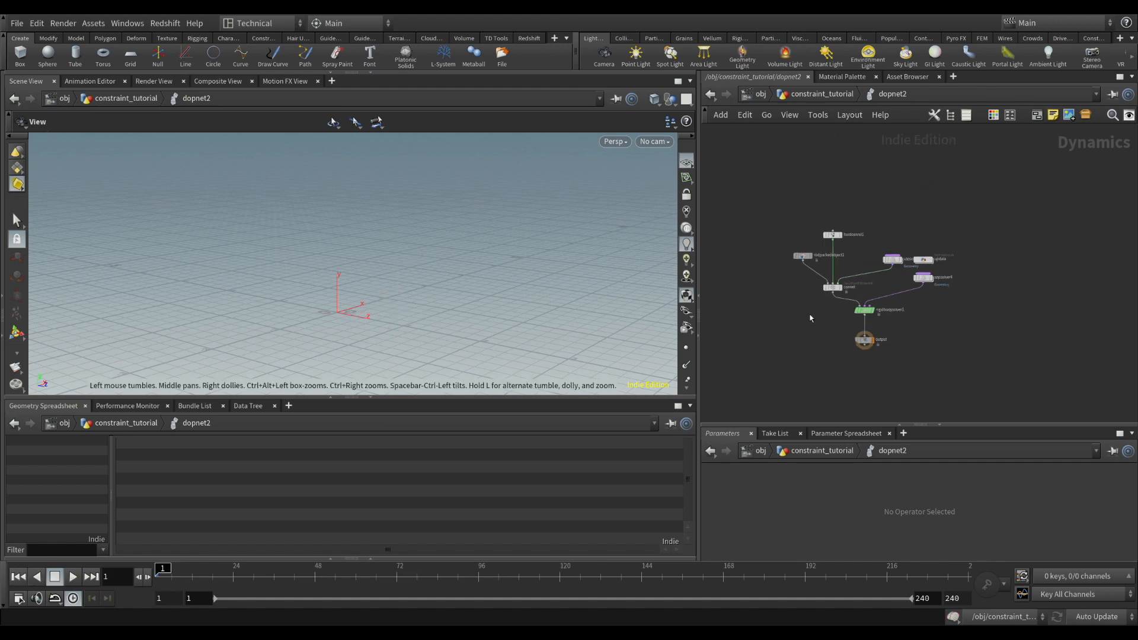
click(803, 255)
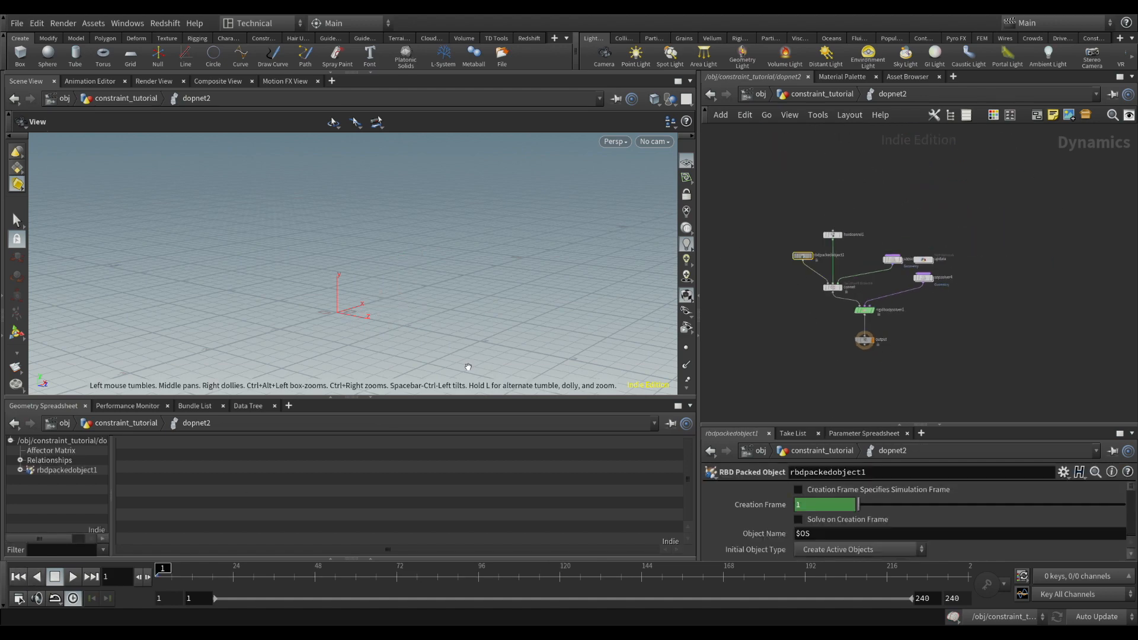
click(73, 576)
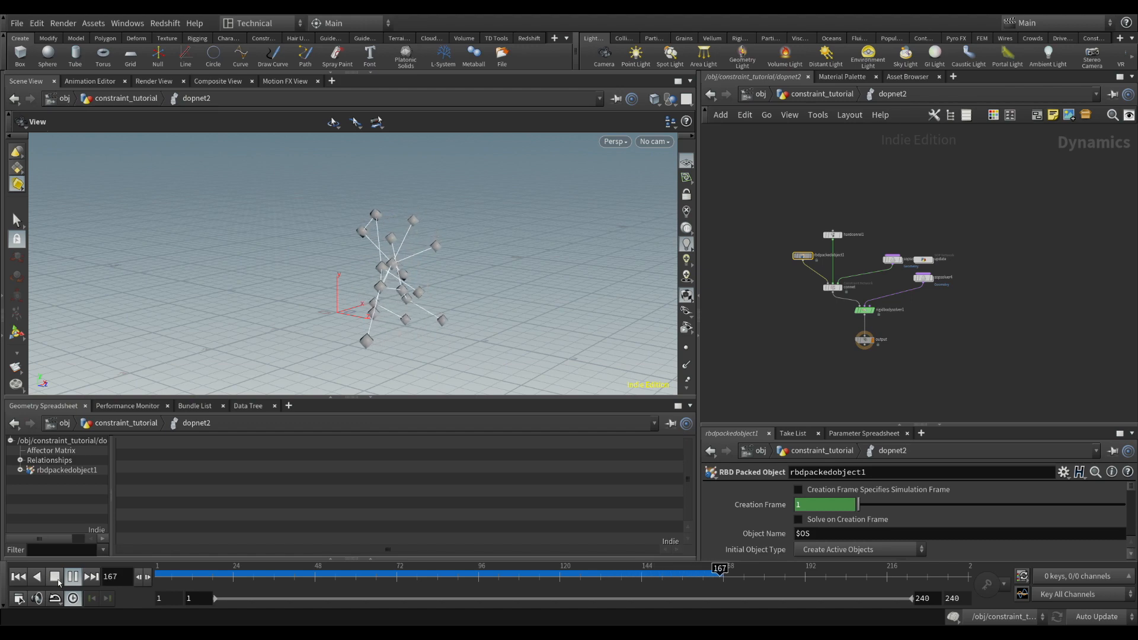
click(57, 580)
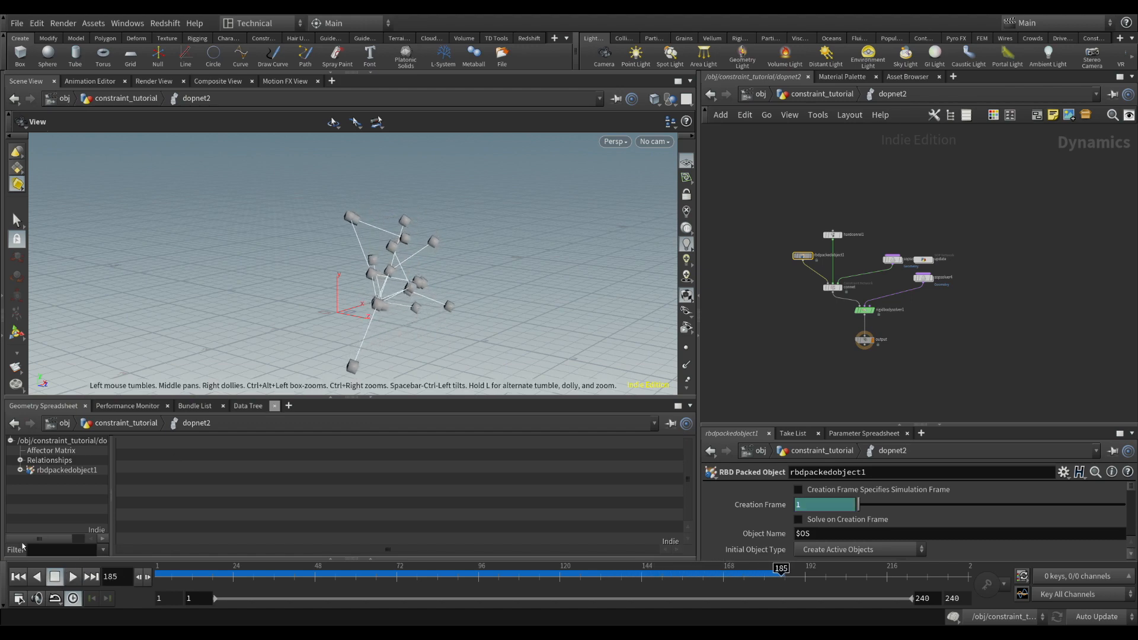
Examine the rbdpackedobject1 simulation geometry's point attributes, including the piece names and orient values
double_click(44, 473)
scroll(80, 509, down, 1)
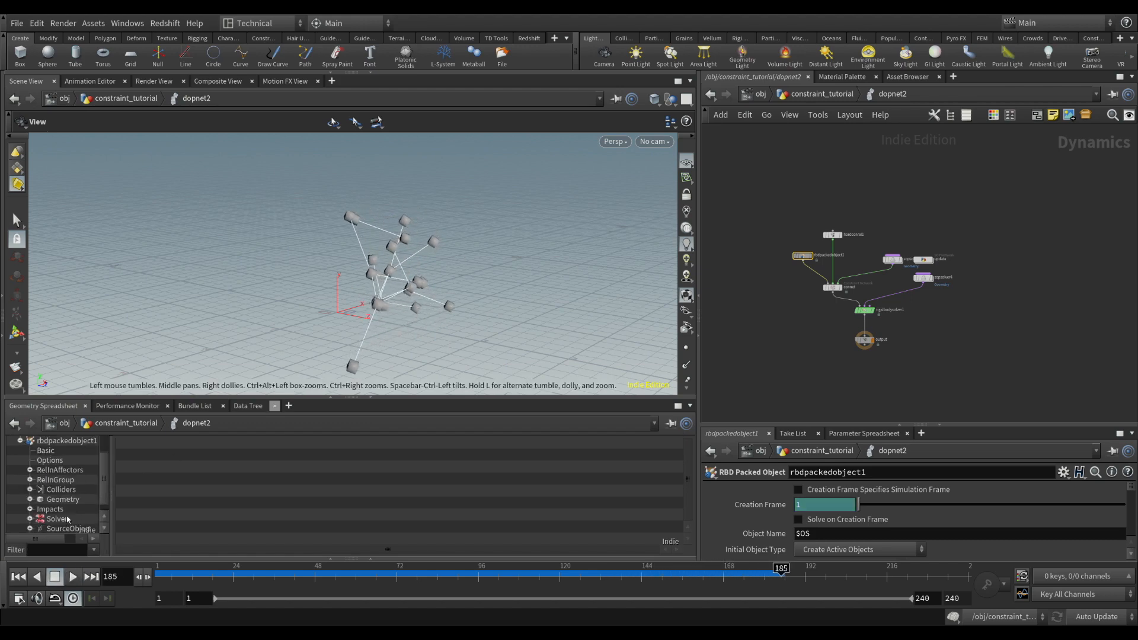
click(63, 499)
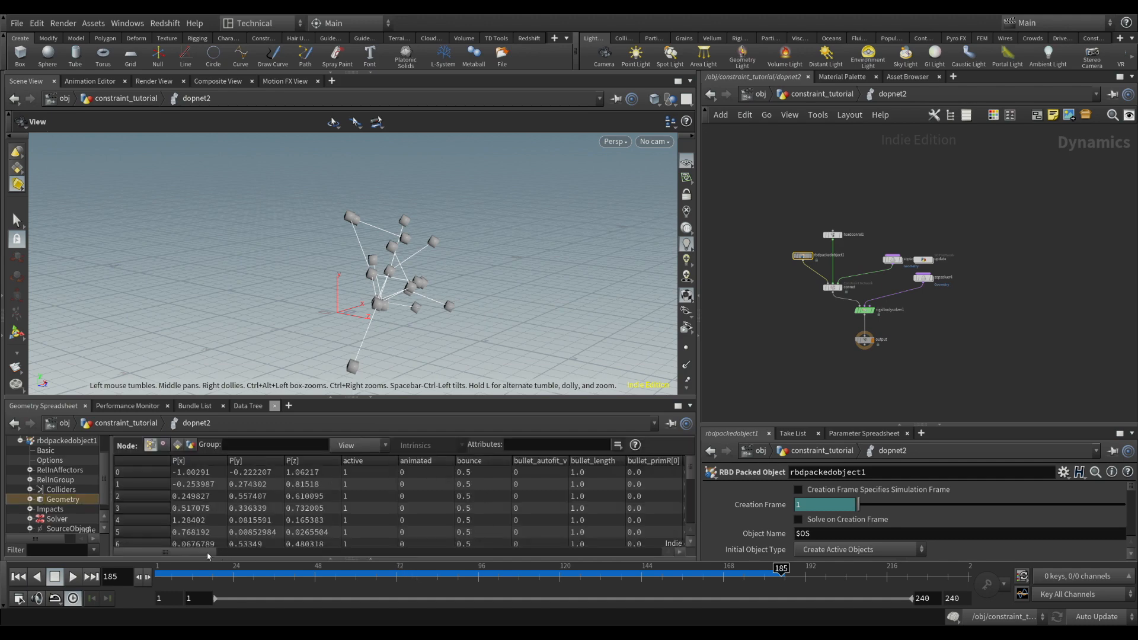
drag(208, 555, 517, 547)
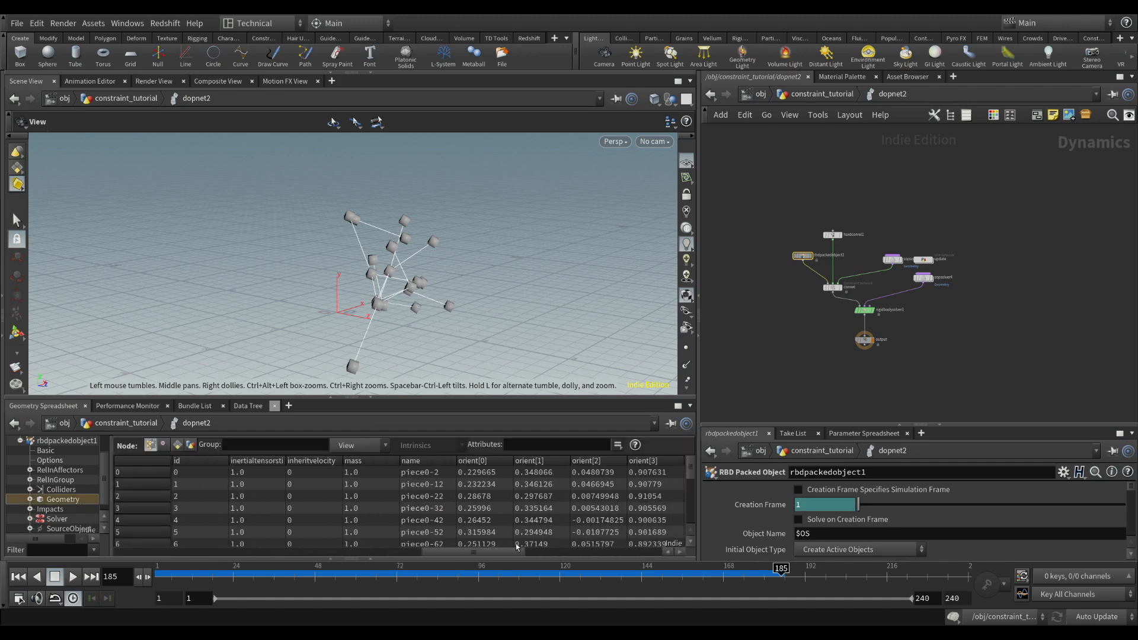
scroll(83, 497, up, 1)
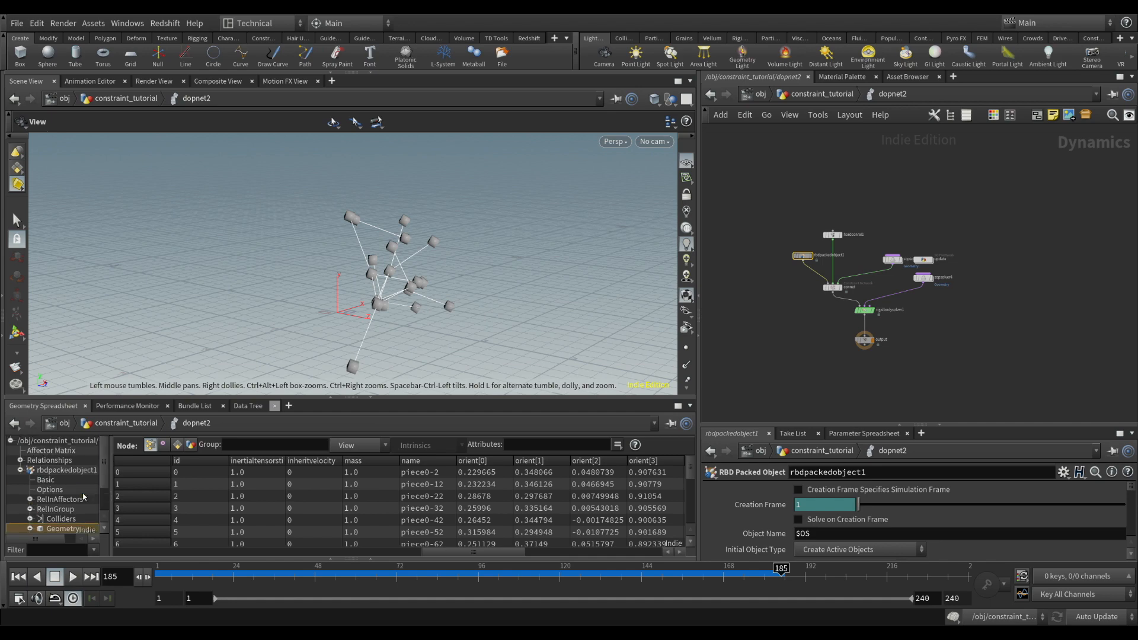
Display the constraint network geometry data stored under the connet relationship in the simulation data tree
click(20, 460)
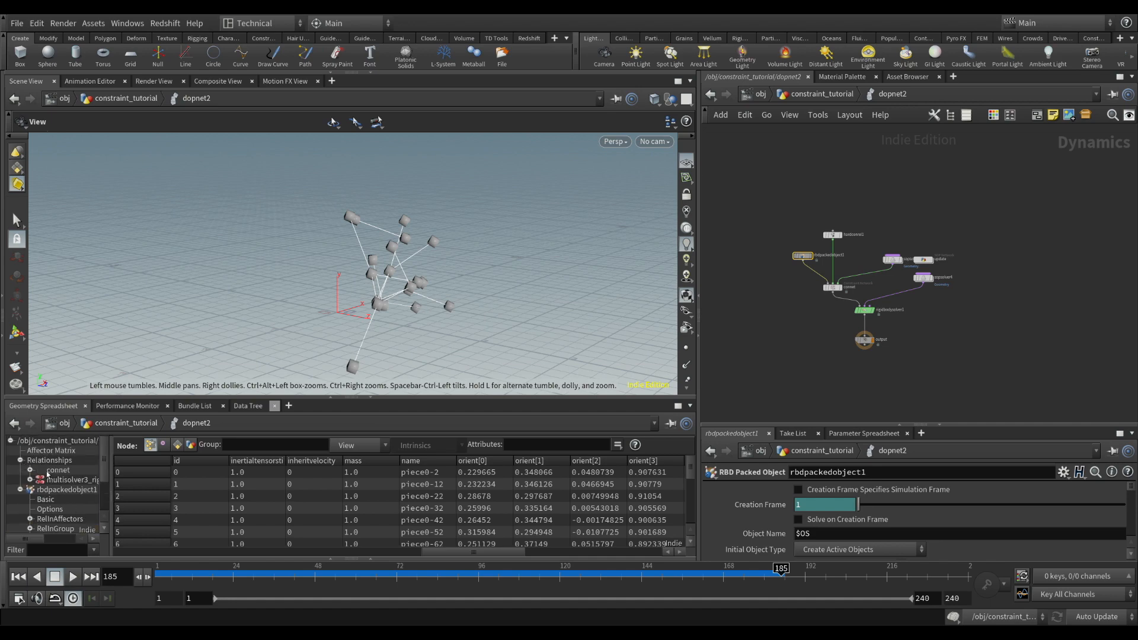
click(30, 470)
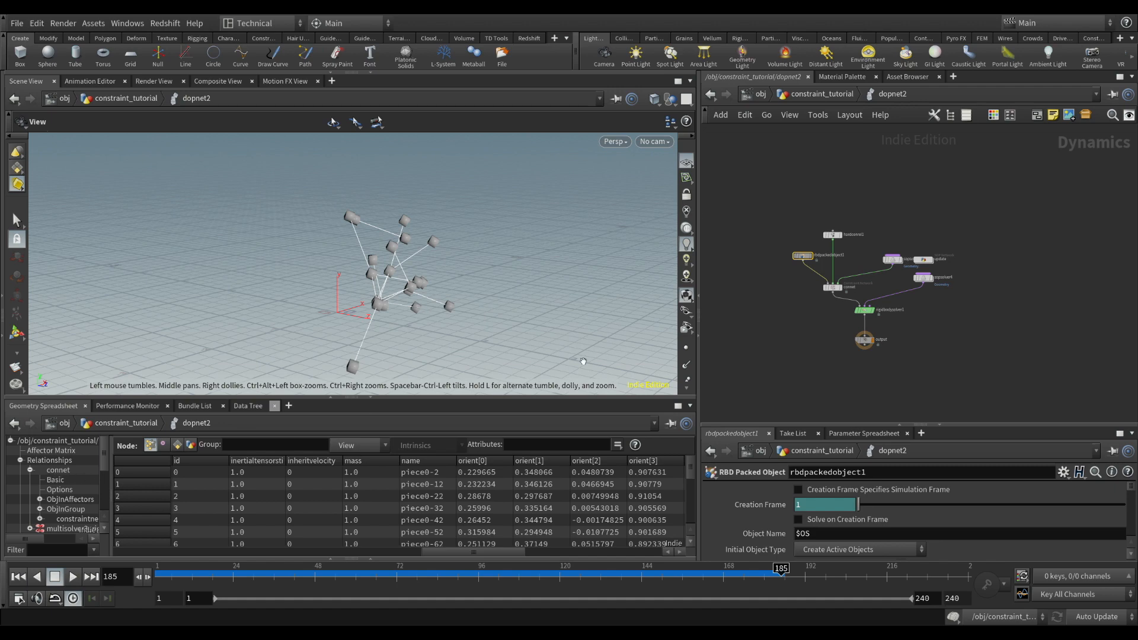
scroll(897, 252, up, 5)
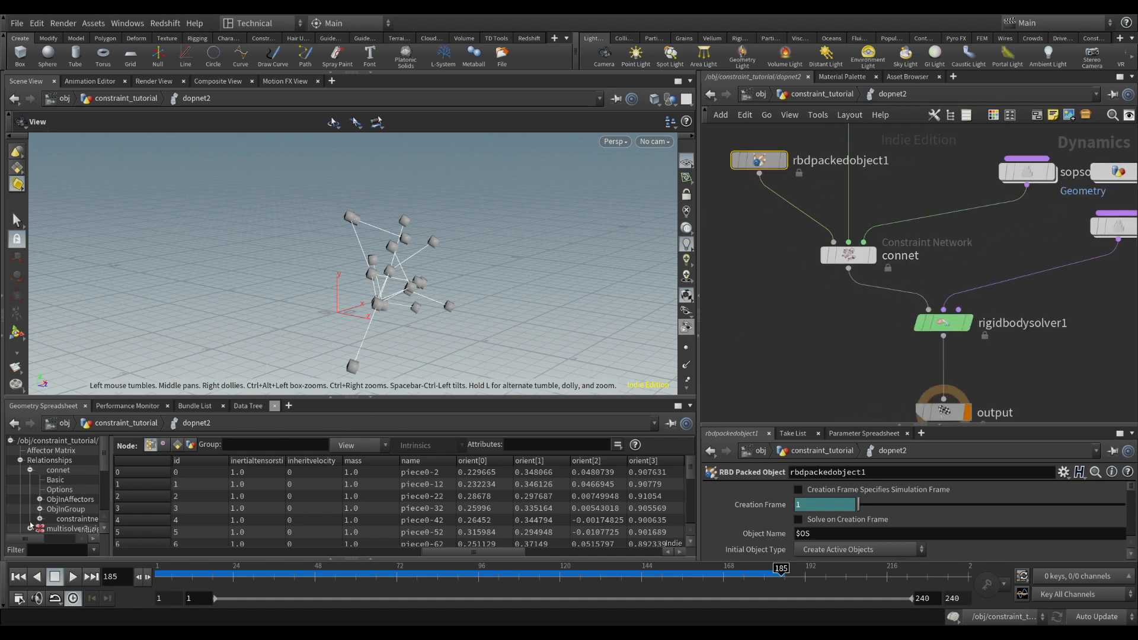
scroll(71, 509, down, 1)
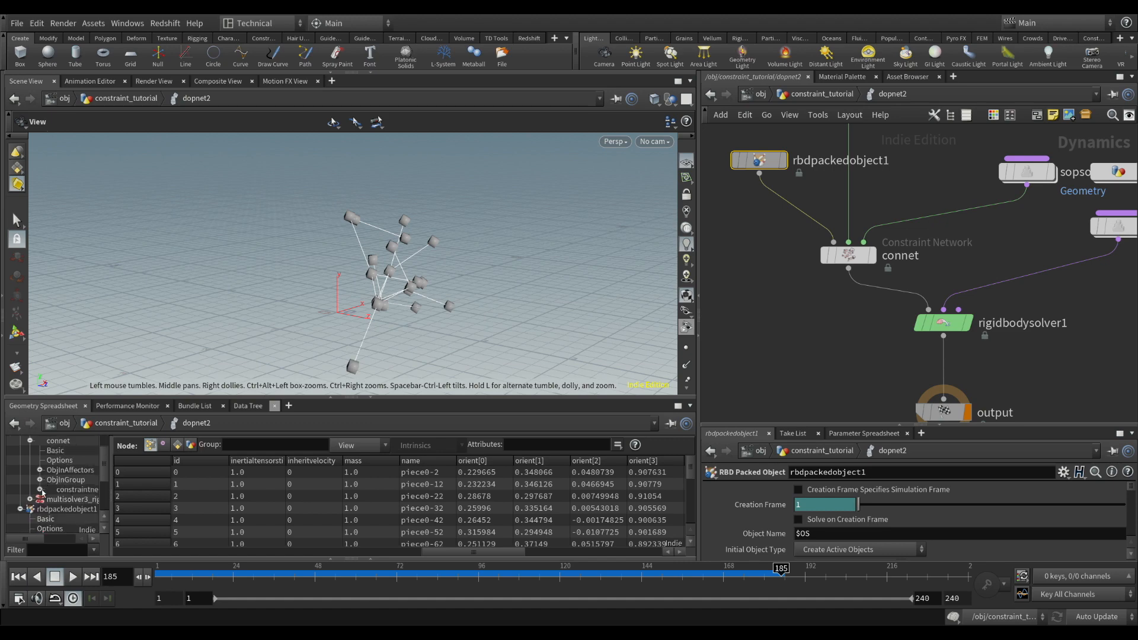
click(40, 490)
click(79, 518)
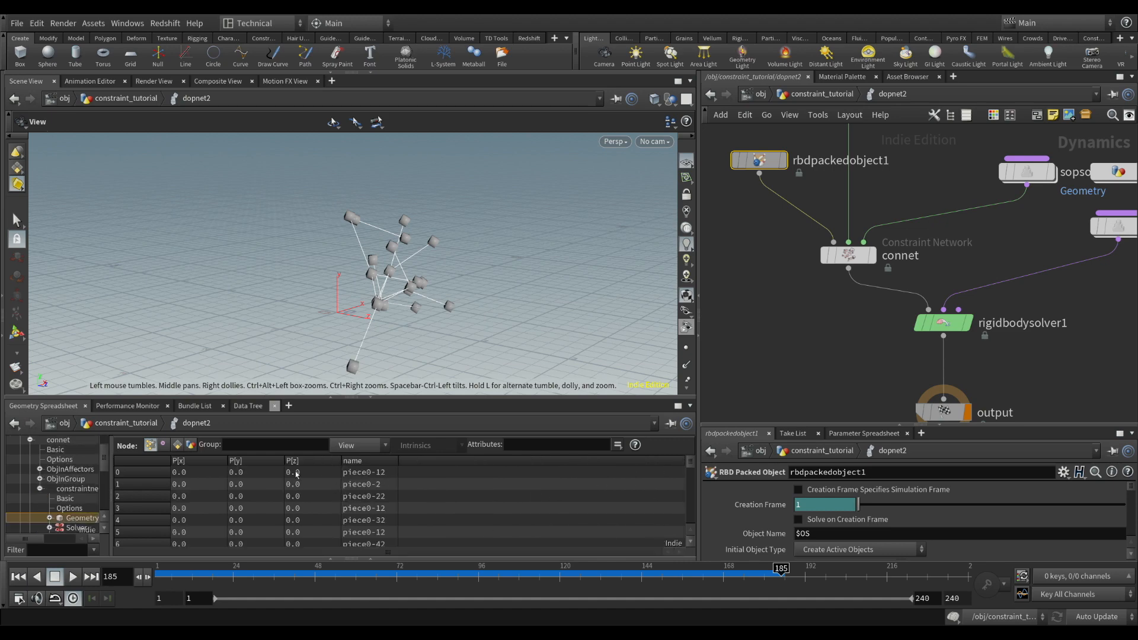
Review the constraint geometry's primitive attributes, vertex point numbers, and point positions and piece names
click(177, 444)
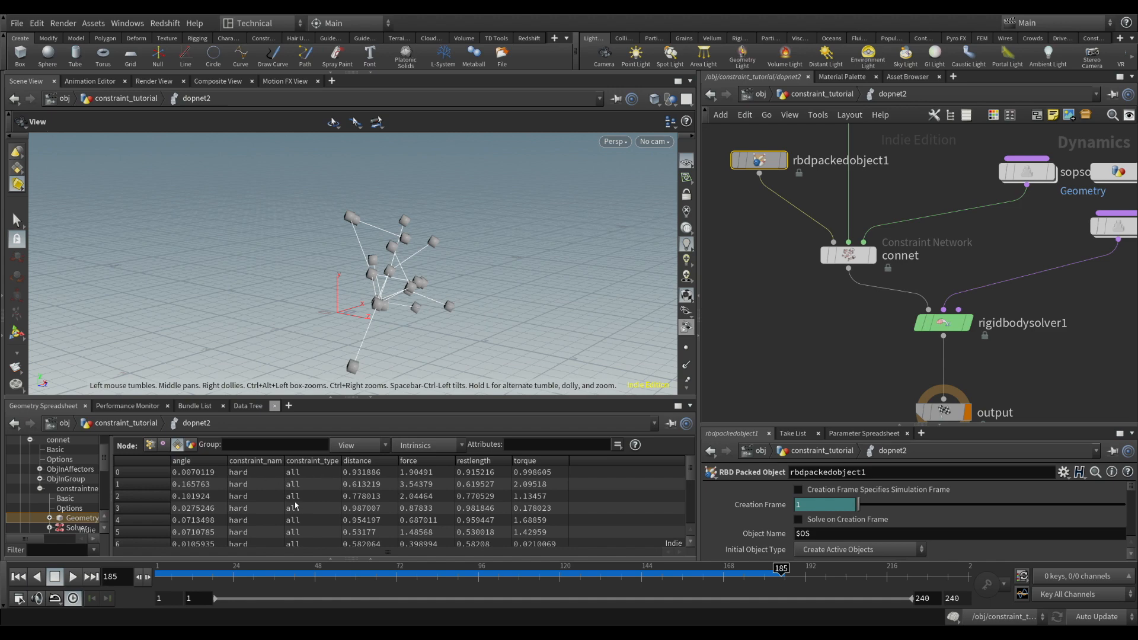
scroll(308, 510, down, 4)
scroll(332, 513, up, 4)
click(164, 445)
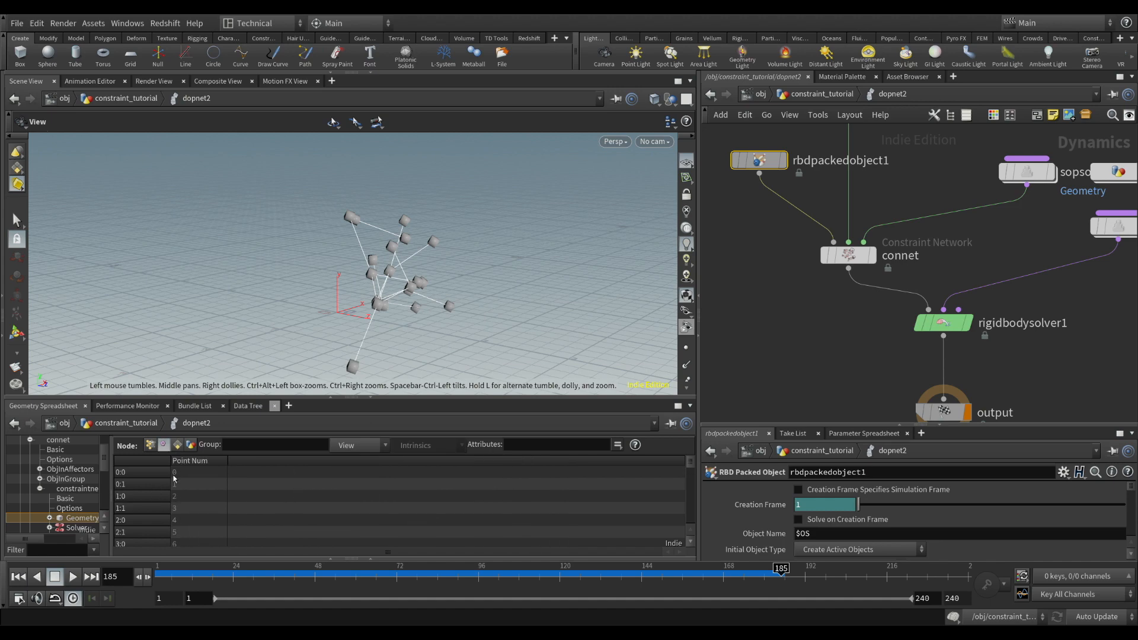
click(150, 445)
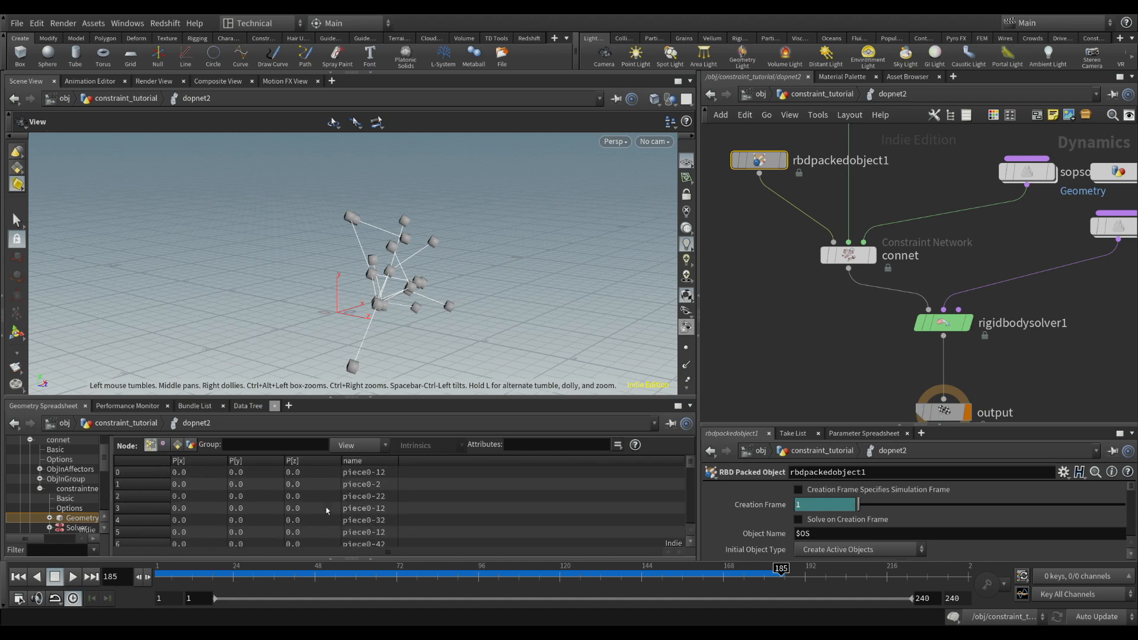
scroll(218, 484, down, 9)
scroll(297, 504, up, 9)
Inspect the chained boxes at frame 185 from different angles and bring the whole dopnet2 node network into view
drag(399, 276, 316, 280)
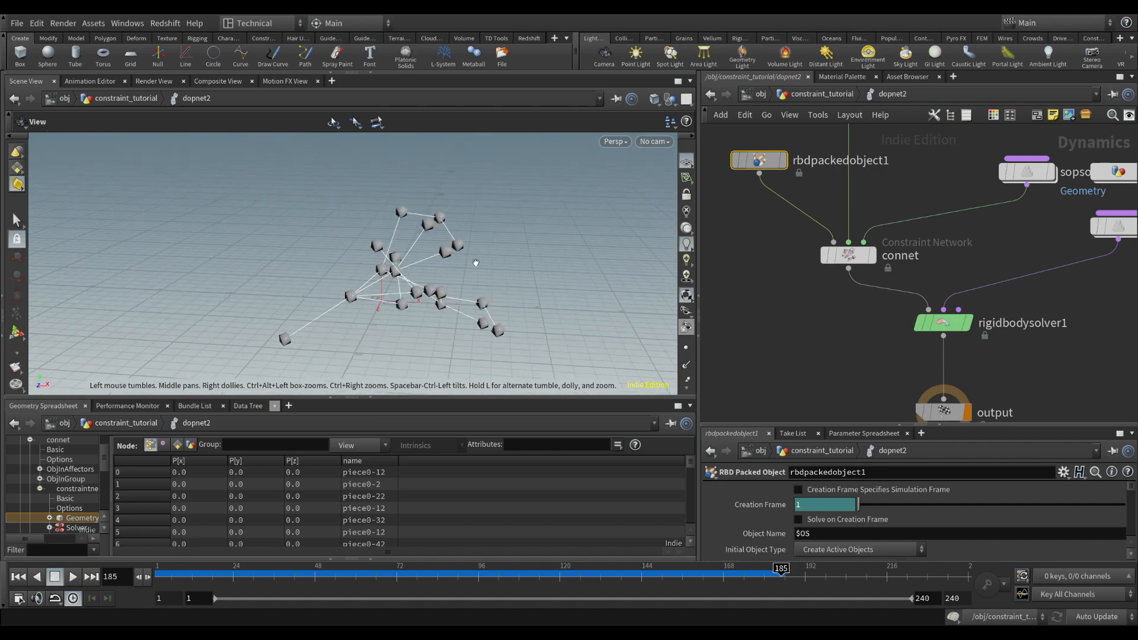
drag(422, 243, 407, 267)
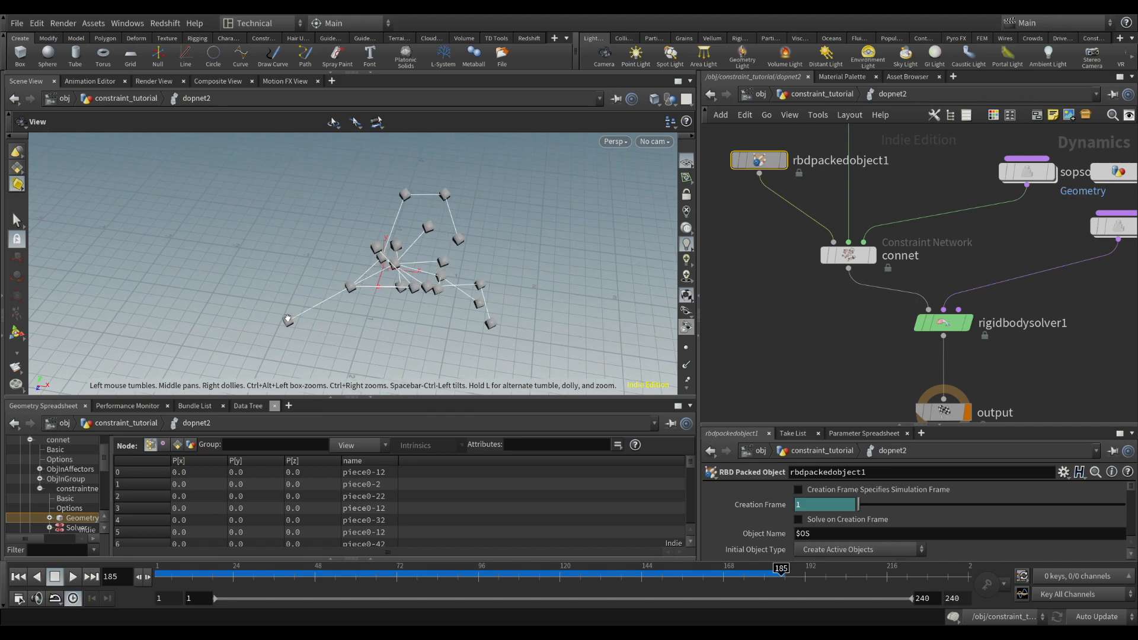
drag(287, 319, 848, 203)
key(h)
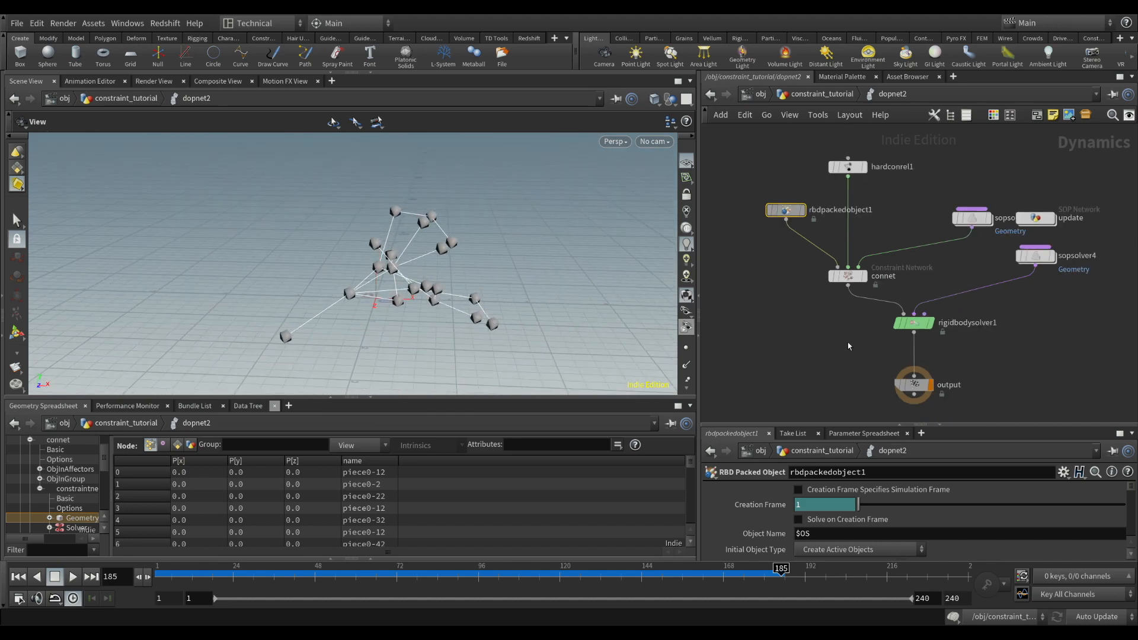
Display the constraint geometry's primitive attributes in dopnet2 and examine the linked boxes at frame 185
drag(382, 281, 363, 262)
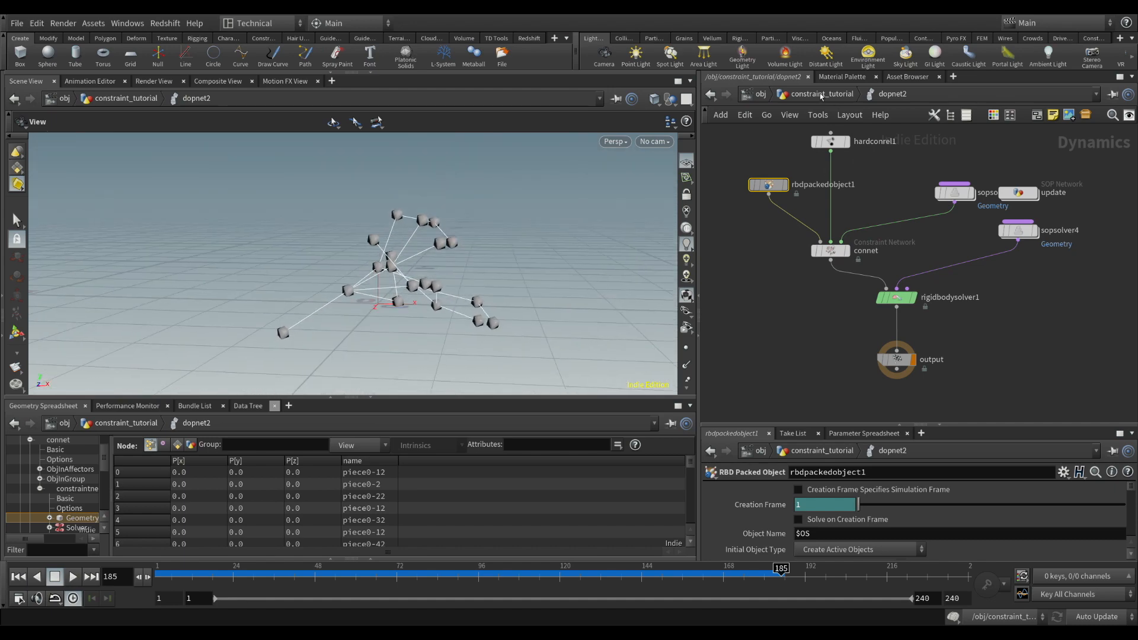
click(821, 95)
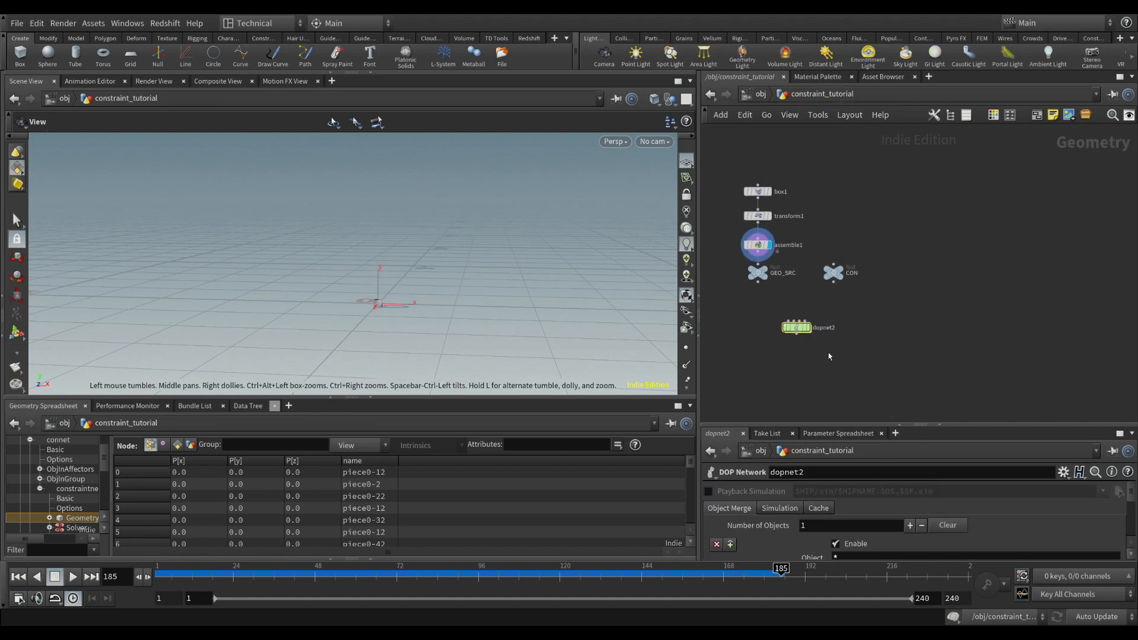
double_click(796, 327)
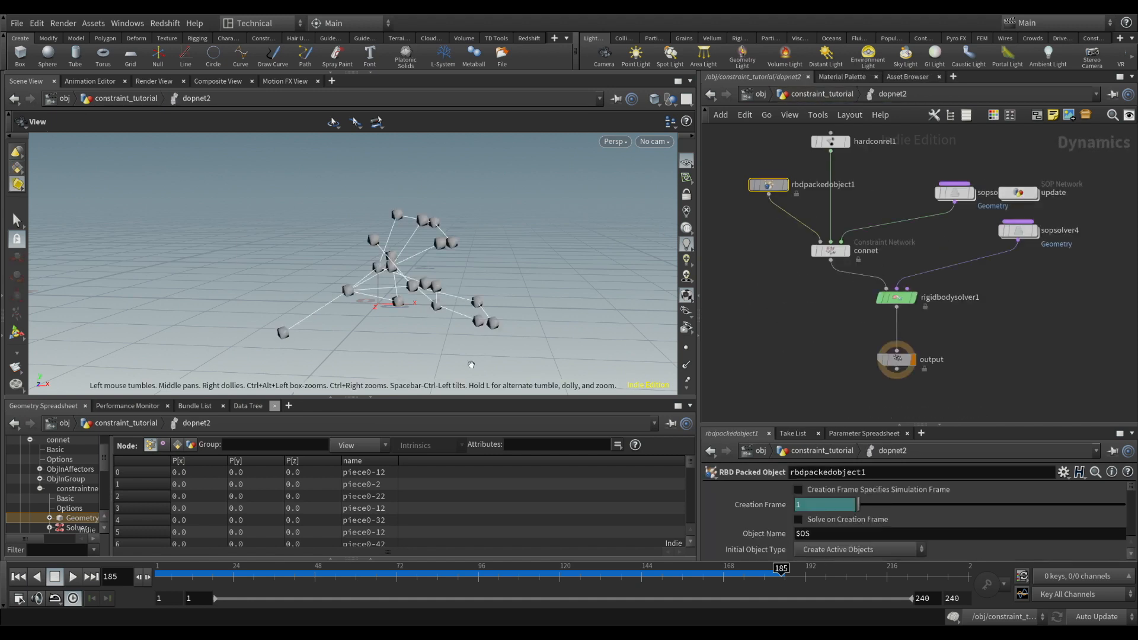
click(177, 445)
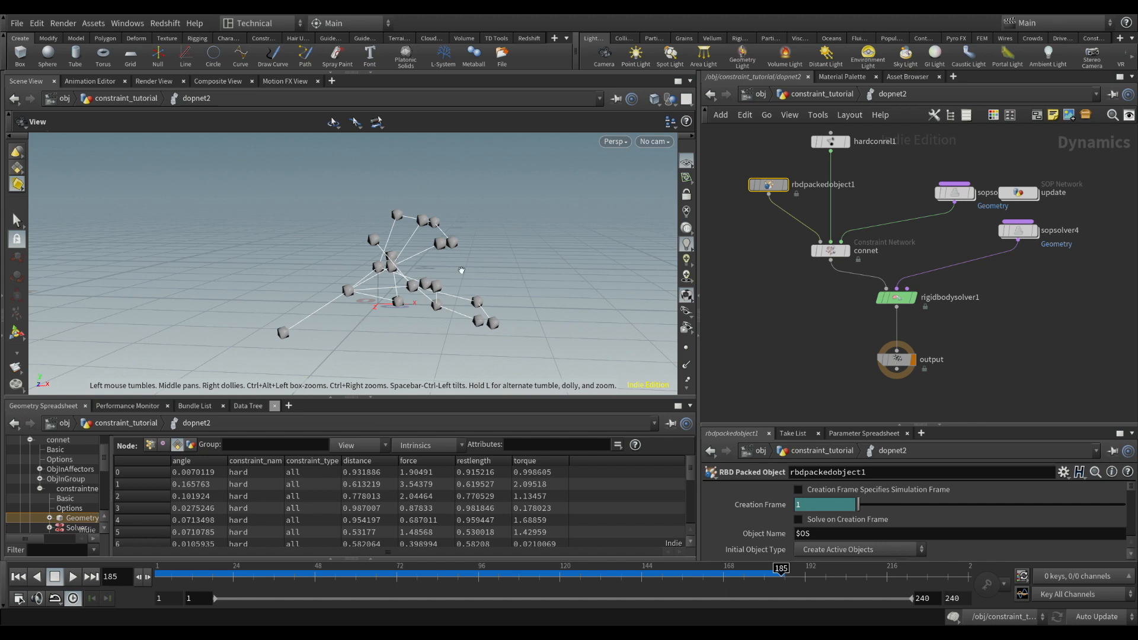
mouse_move(444, 288)
mouse_down()
mouse_move(504, 300)
mouse_move(448, 302)
mouse_up()
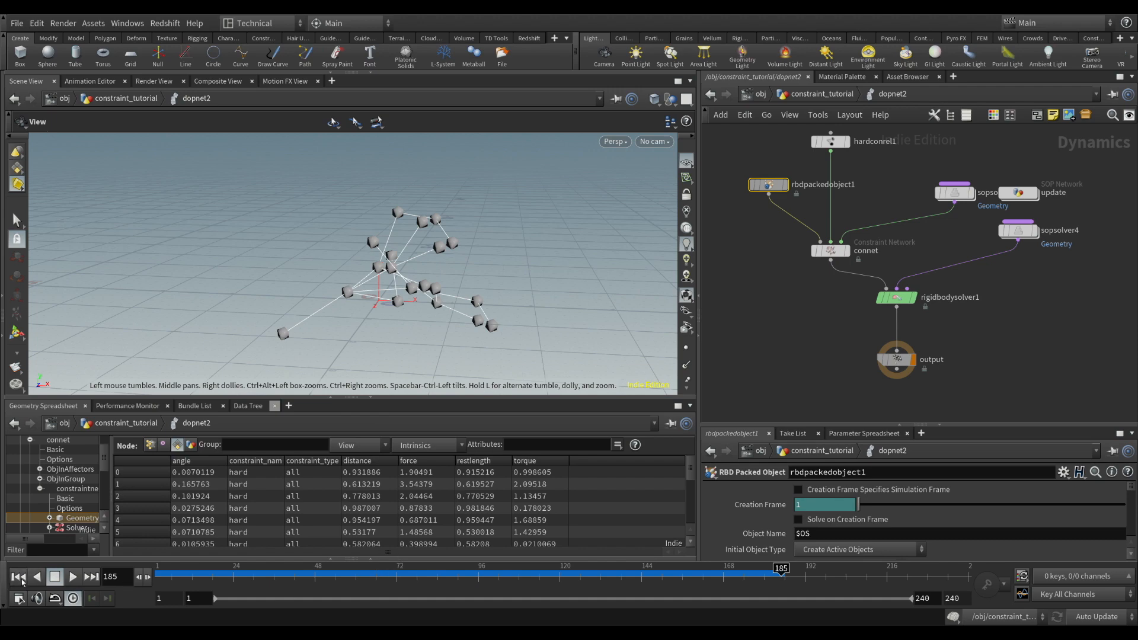
Replay the simulation from the first frame, stop it around frame 127, and scrub onward to inspect the box rotations up close
click(18, 576)
click(73, 578)
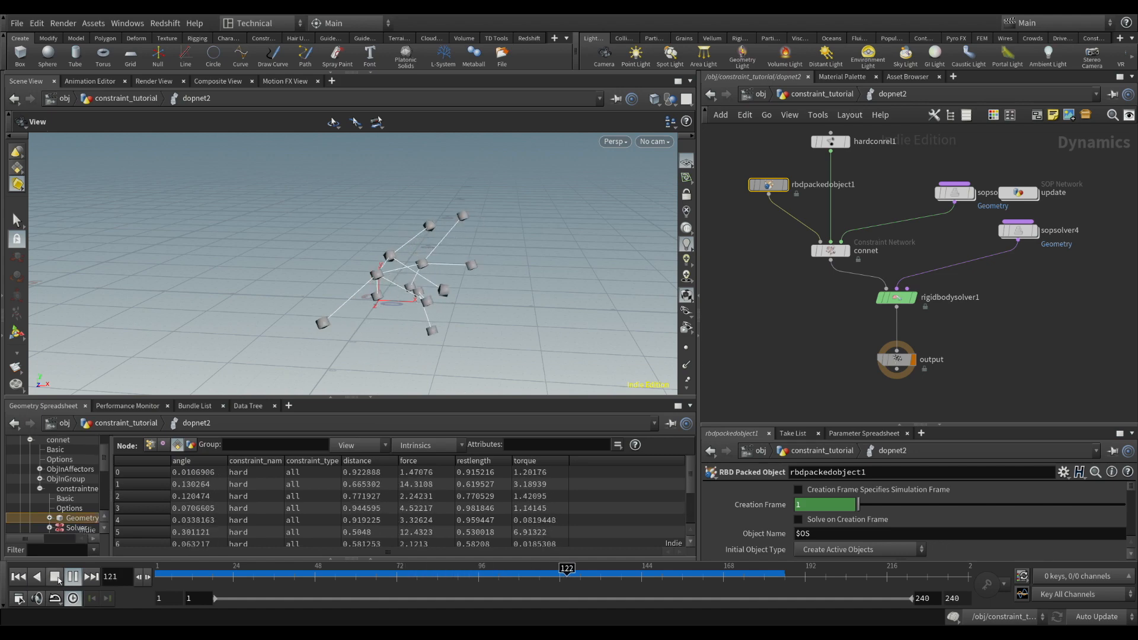
click(58, 580)
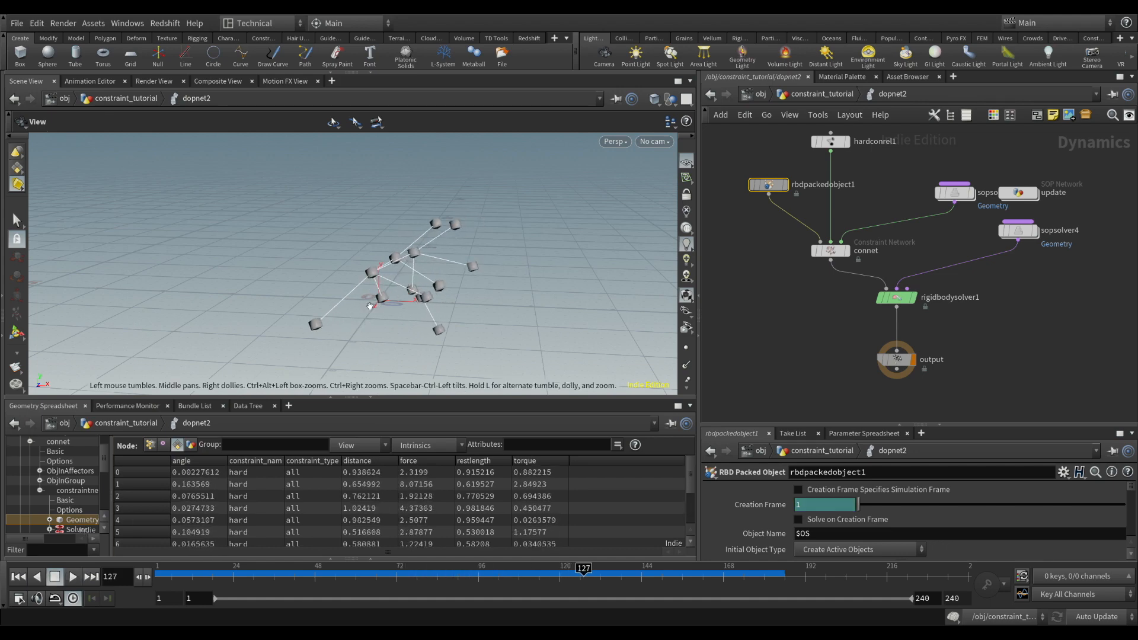
scroll(368, 307, up, 5)
drag(353, 315, 333, 297)
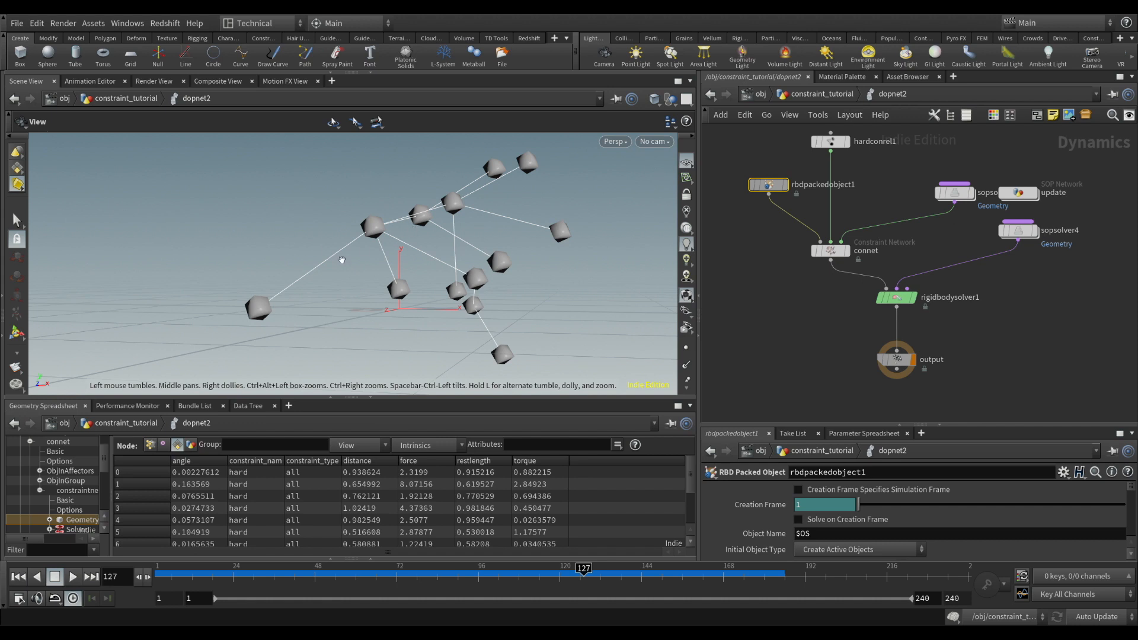
click(582, 573)
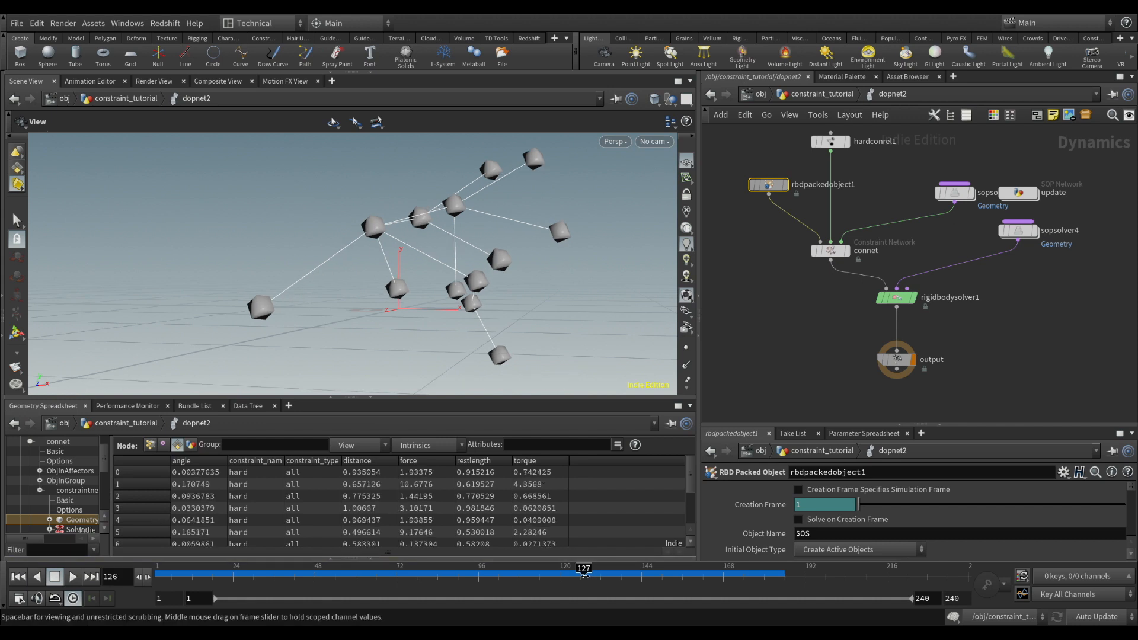
mouse_move(584, 572)
mouse_down()
mouse_move(495, 573)
mouse_move(567, 573)
mouse_move(584, 552)
mouse_move(748, 525)
mouse_move(712, 525)
mouse_up()
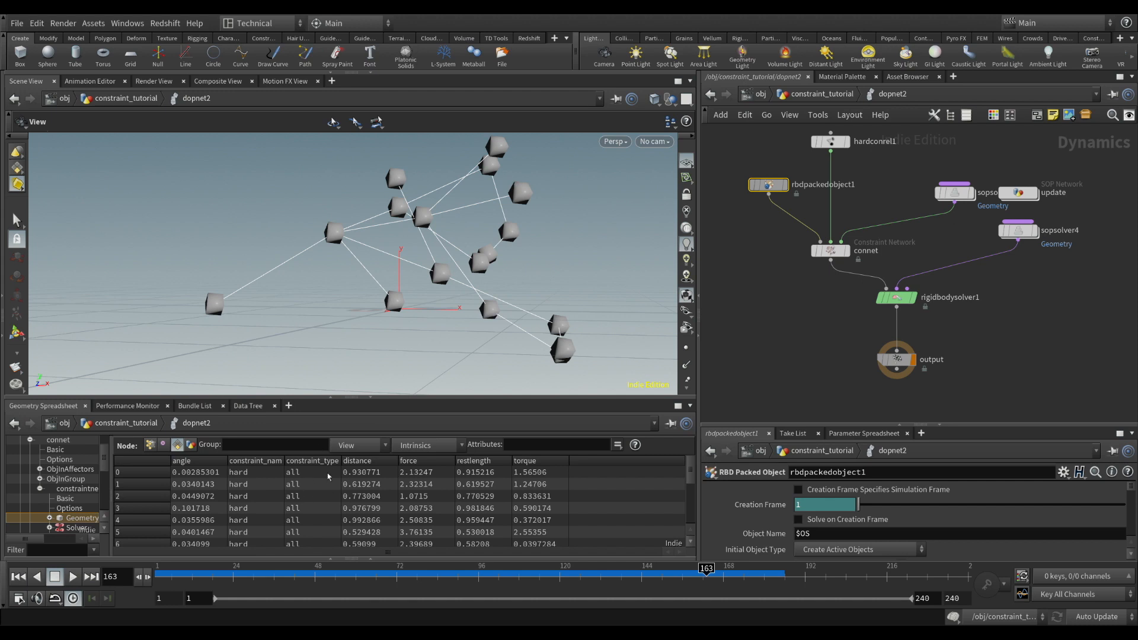
Return to frame 1 and comment out the constraint_type line of attribwrangle2 inside the update network
drag(718, 577, 157, 573)
double_click(1030, 193)
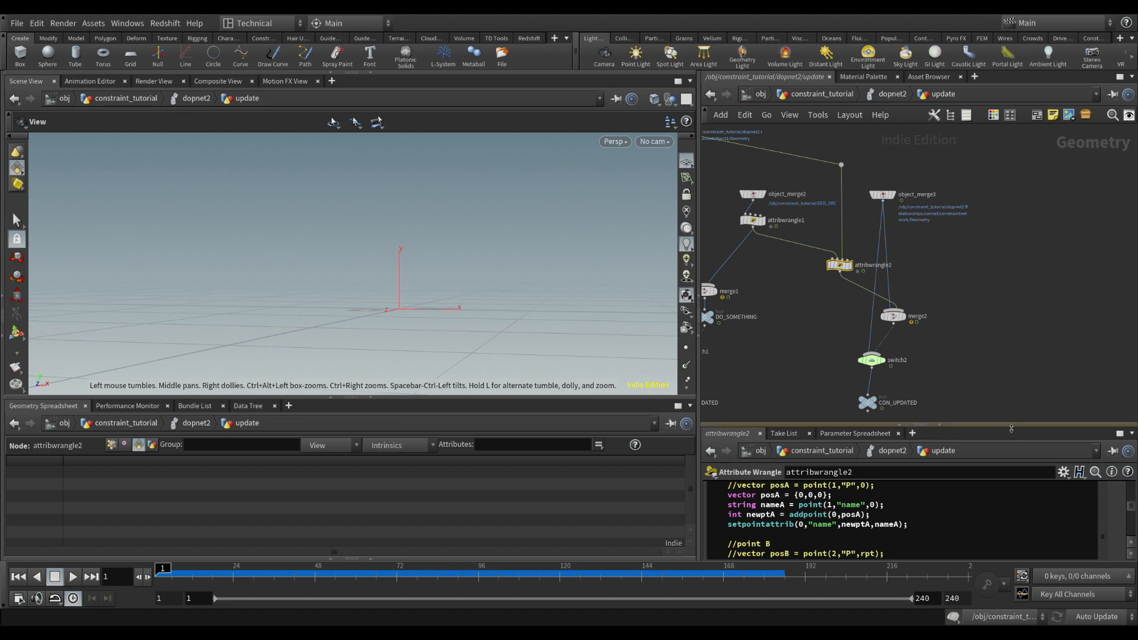
drag(1011, 425, 1008, 215)
drag(1136, 447, 1137, 502)
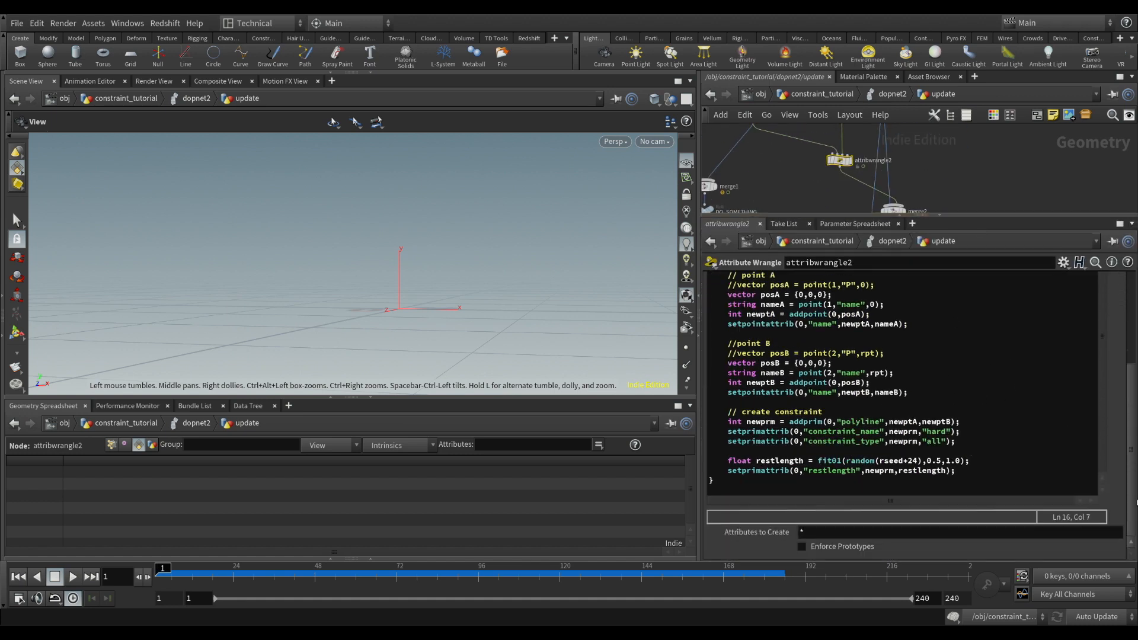
click(728, 443)
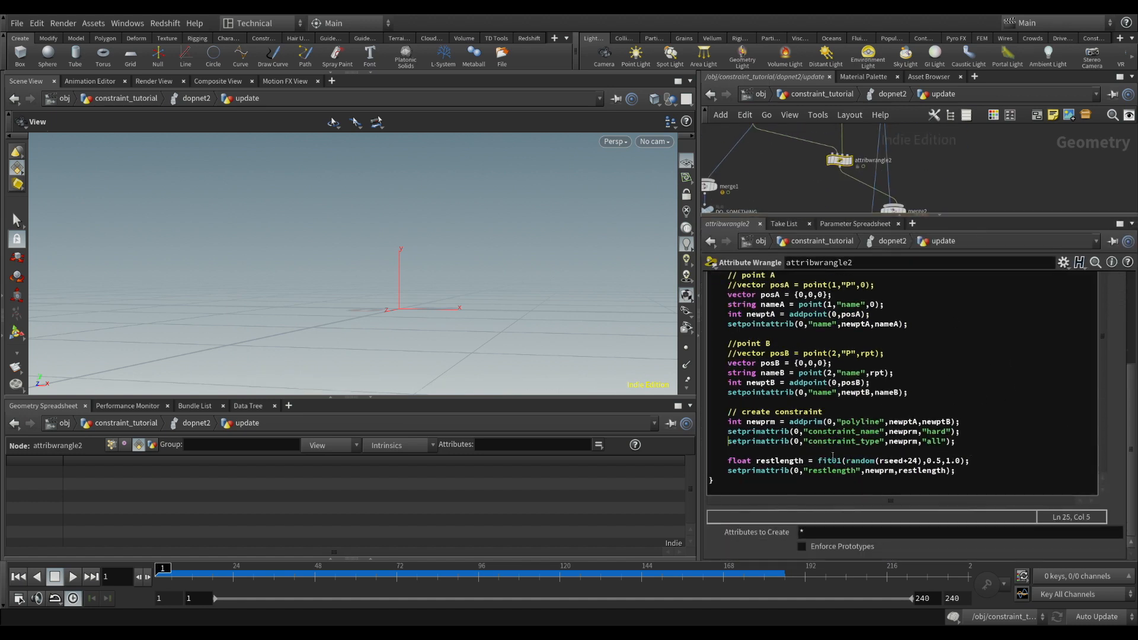
text(//)
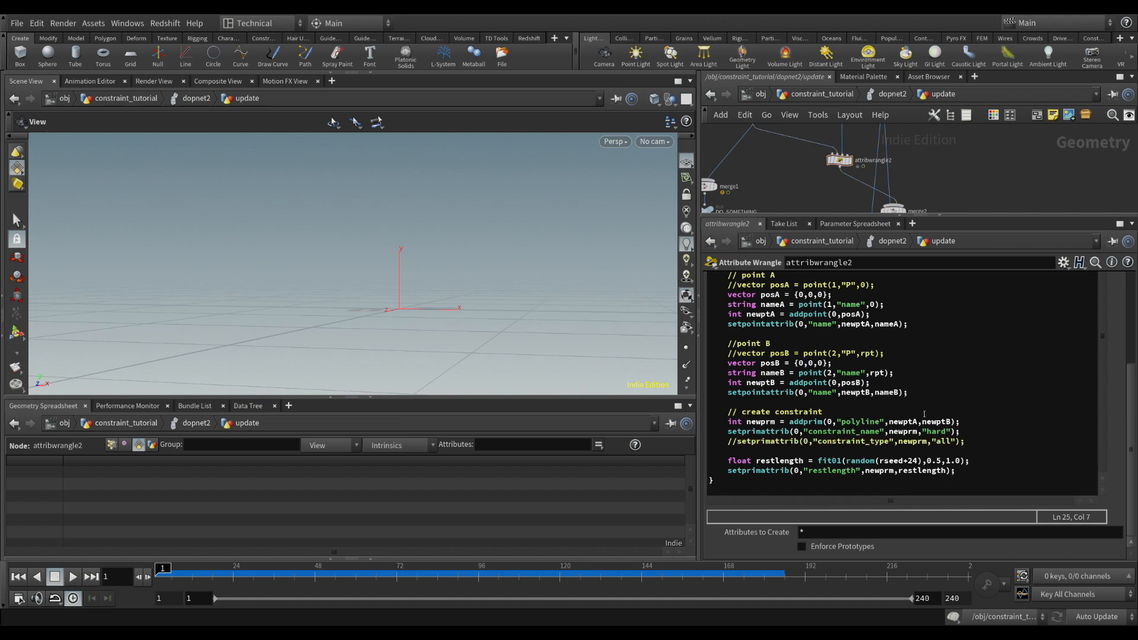
Simulate dopnet2 with the viewport enlarged, scrub between frames 96 and 105 to examine the box rotations, and return to frame 1
click(884, 96)
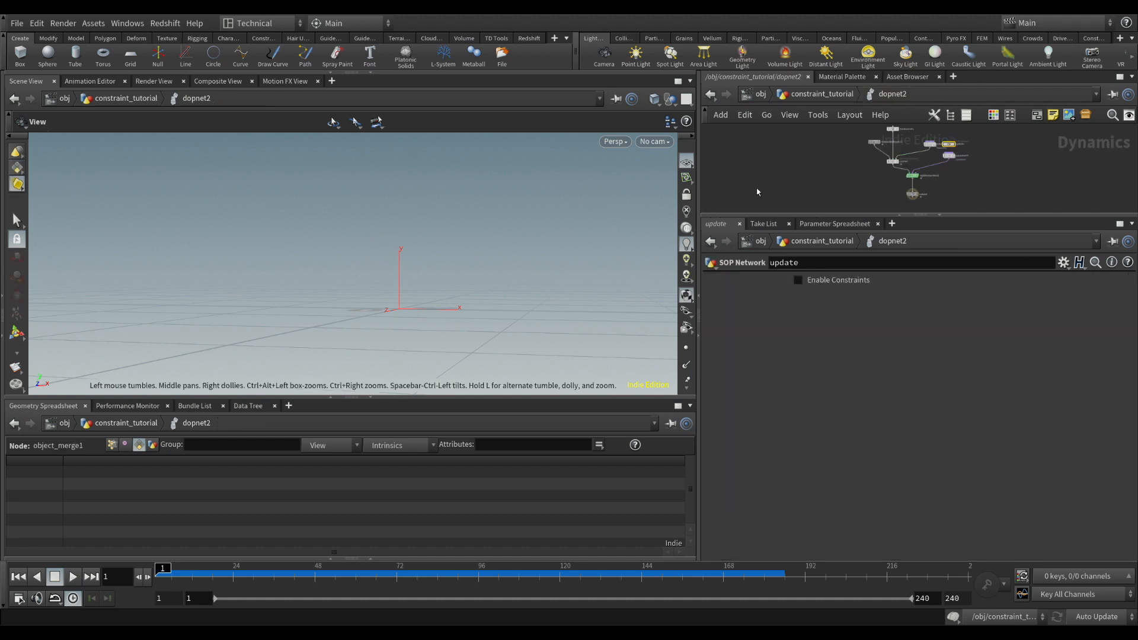
click(871, 143)
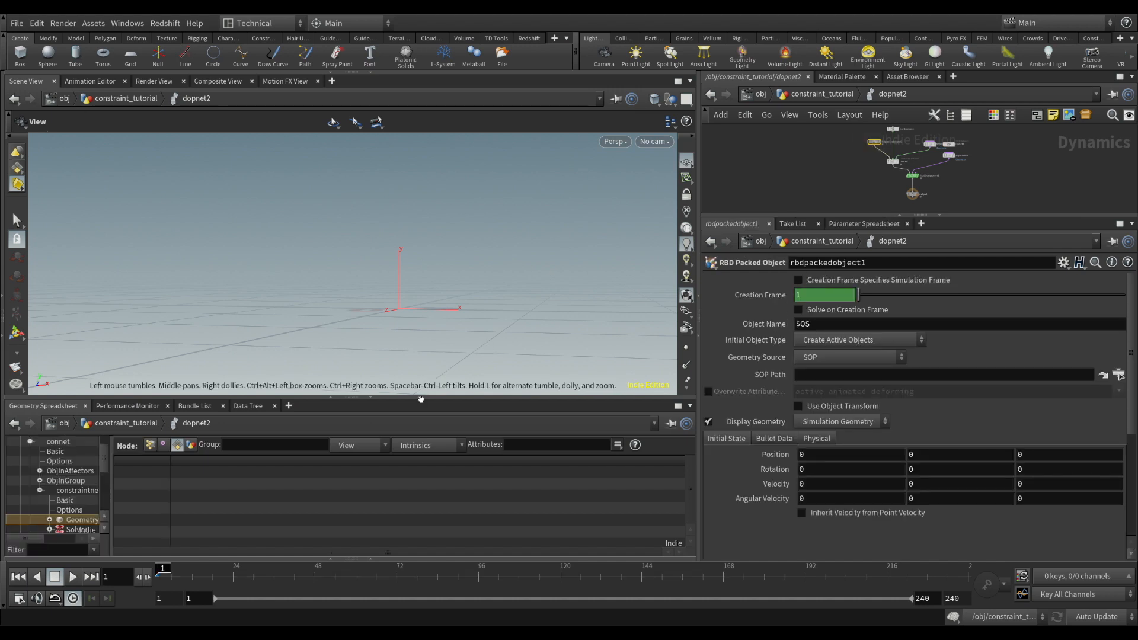
click(371, 397)
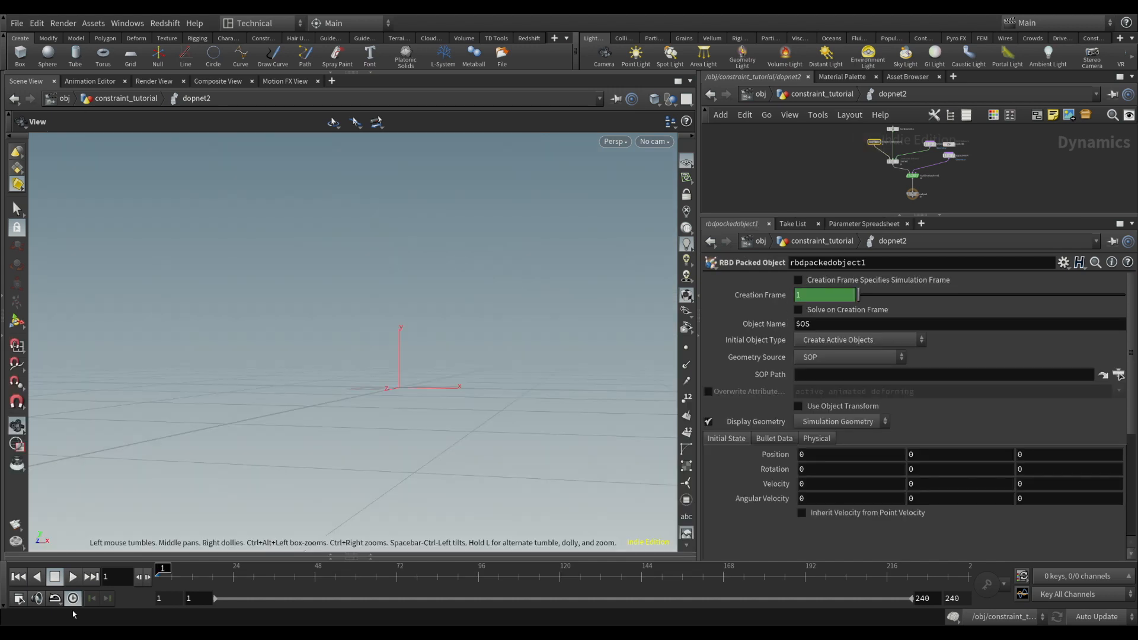
click(73, 576)
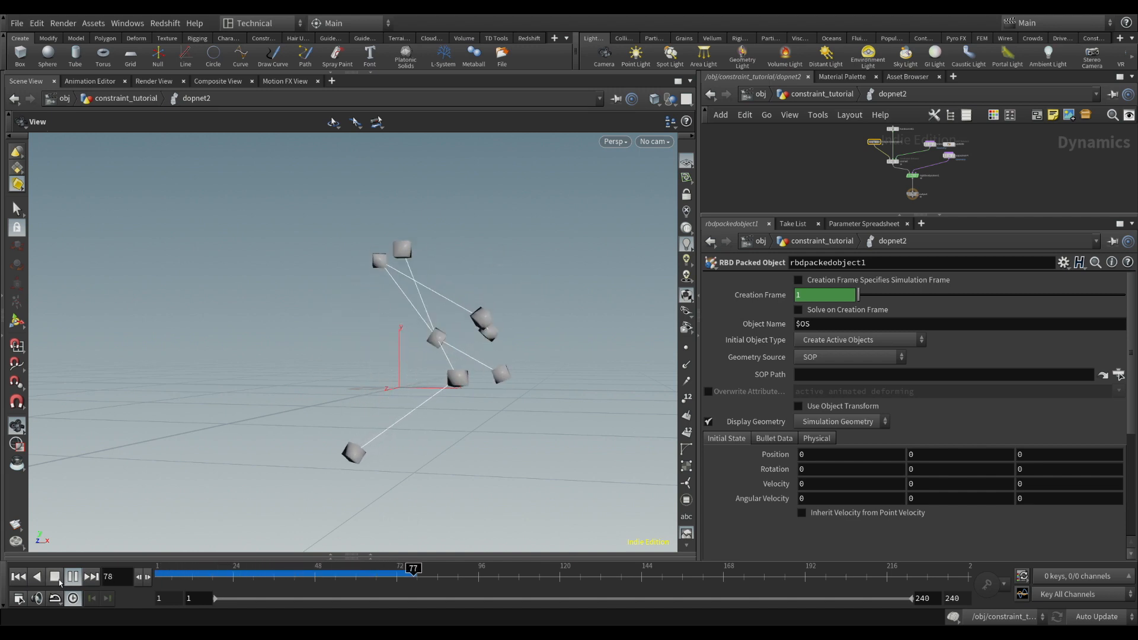
click(57, 580)
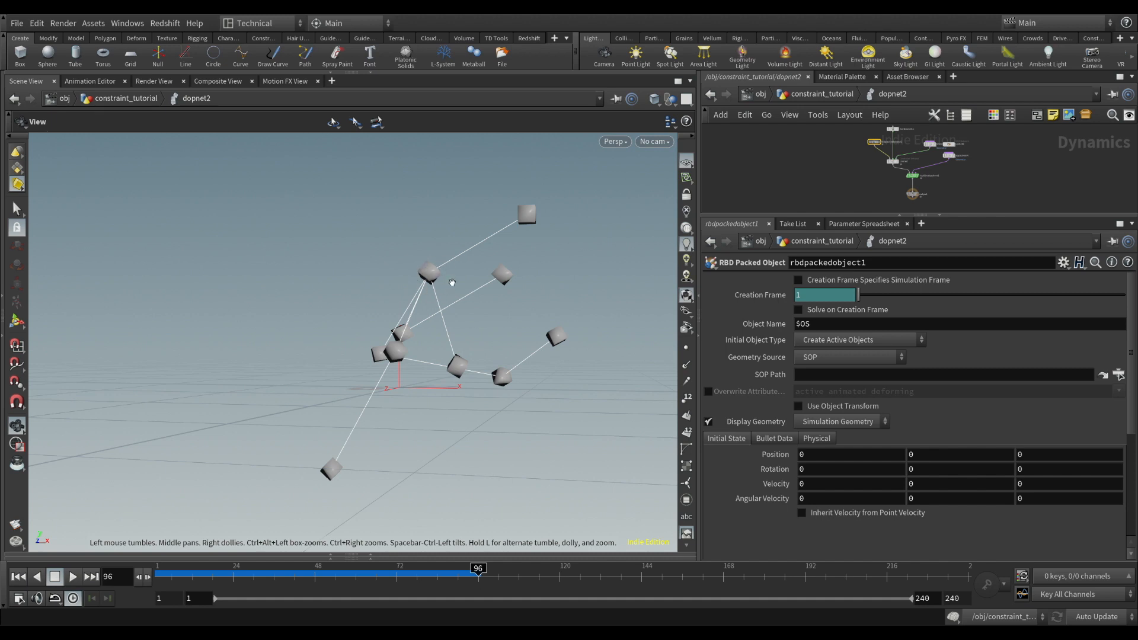
drag(479, 571, 509, 571)
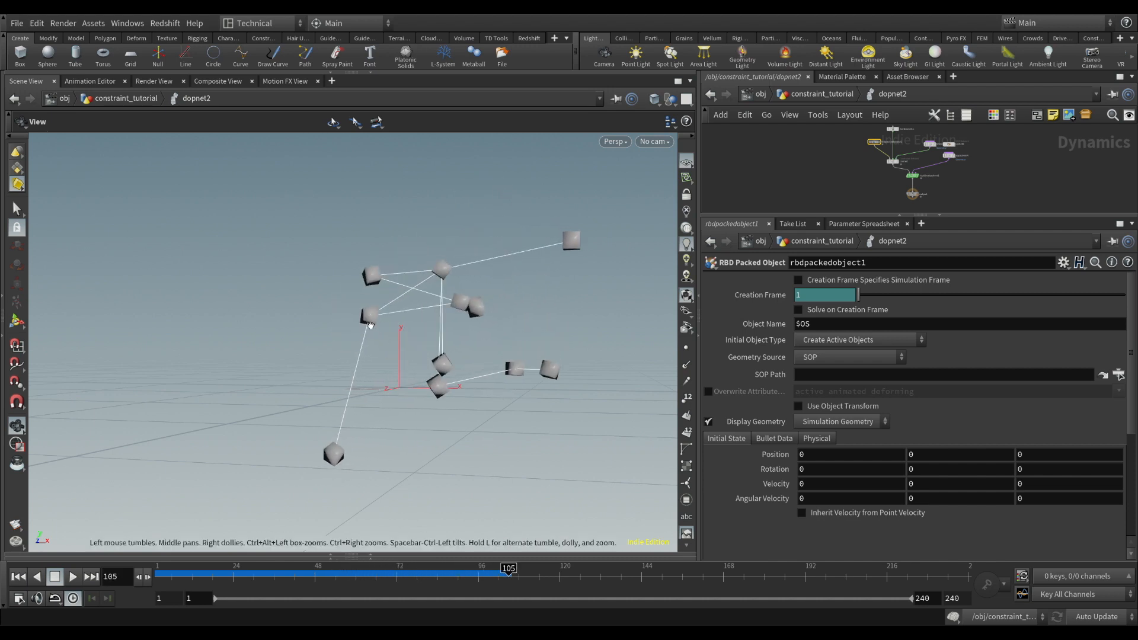
mouse_move(511, 574)
mouse_down()
mouse_move(374, 577)
mouse_move(501, 579)
mouse_up()
click(19, 577)
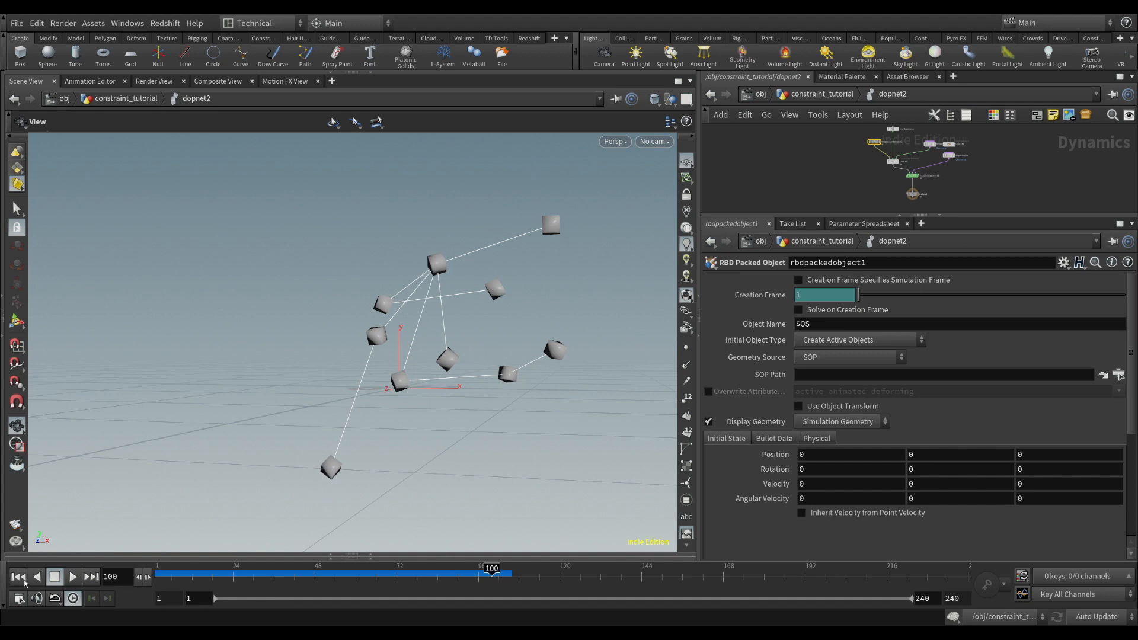
Uncomment the constraint_type line of attribwrangle2 inside the update network
middle_drag(985, 159, 957, 173)
scroll(925, 165, up, 5)
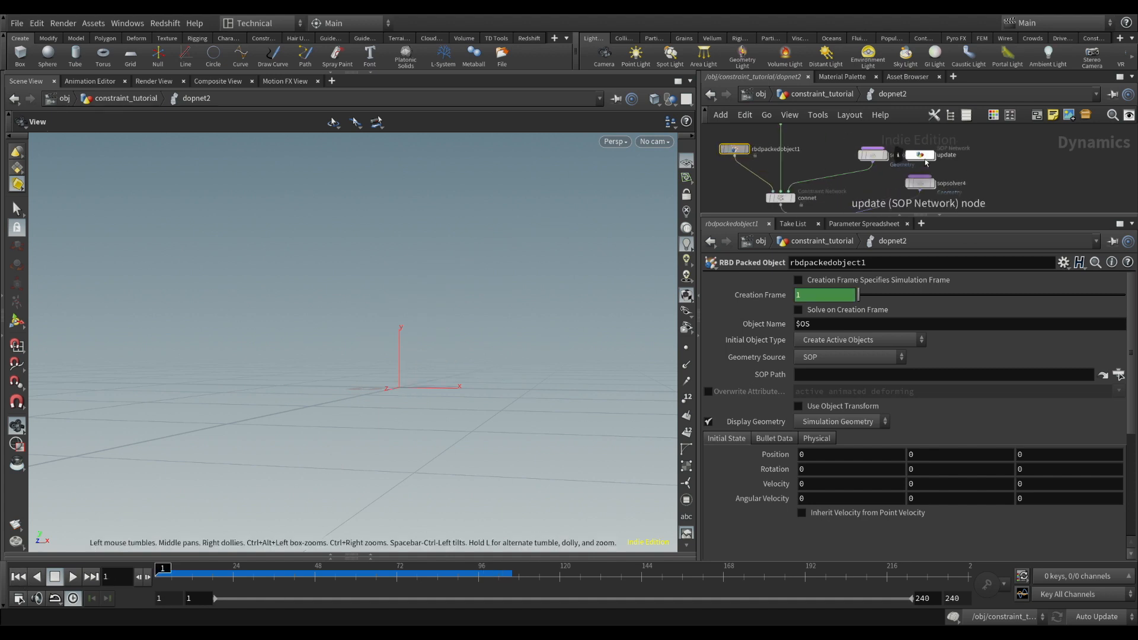
double_click(926, 162)
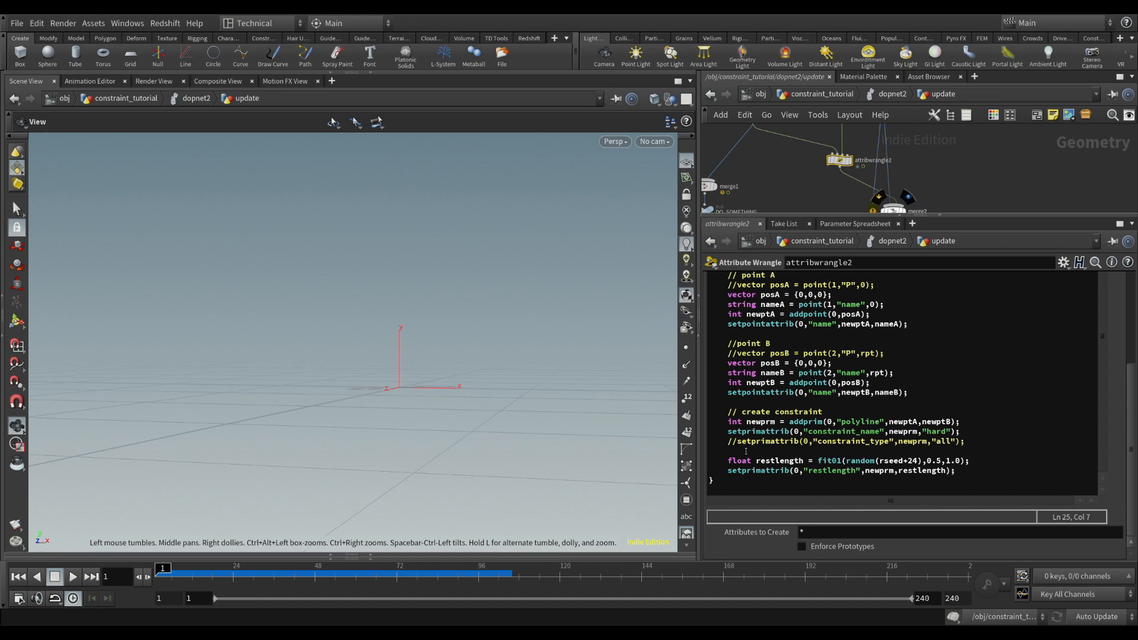
key(BackSpace)
key(BackSpace)
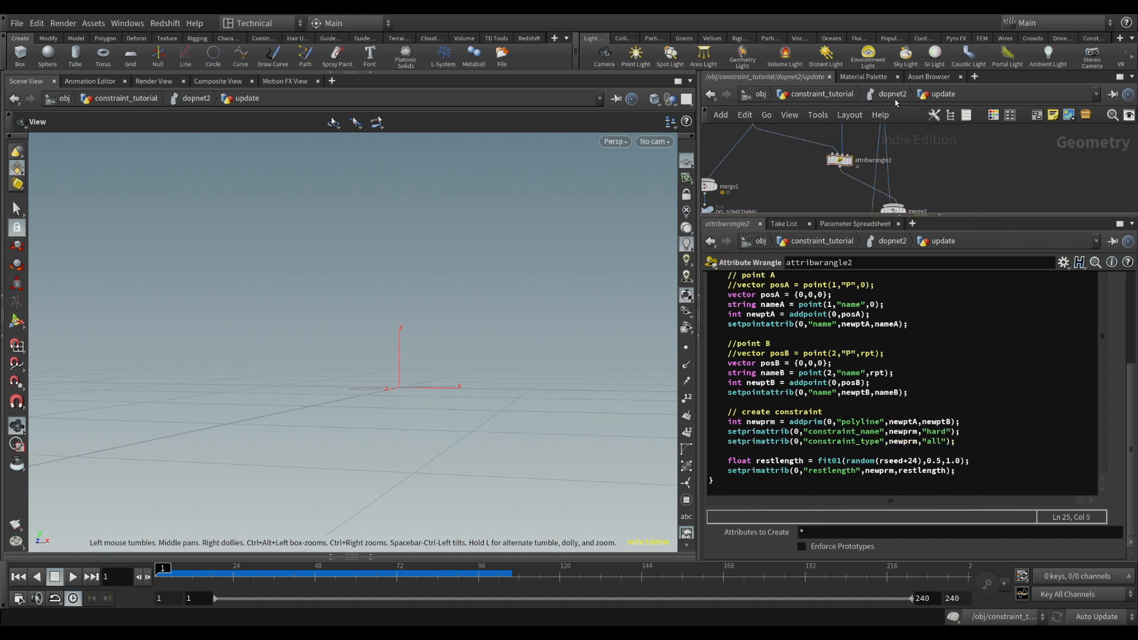
Run the dopnet2 simulation again with the "all" constraint type active and stop at frame 94
click(893, 95)
click(735, 149)
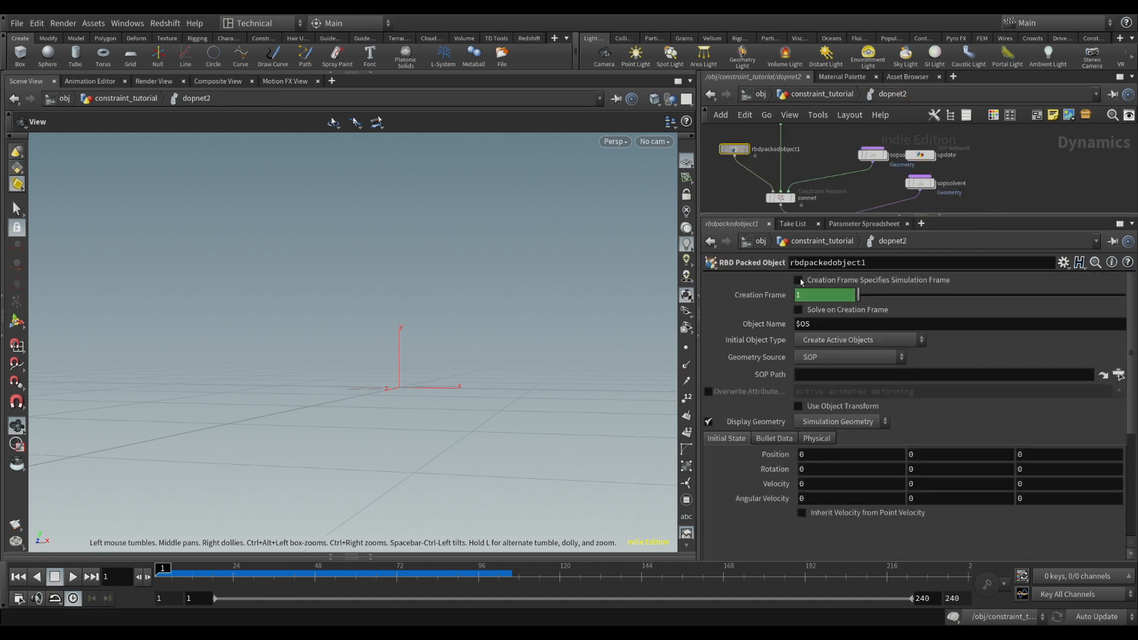
click(70, 578)
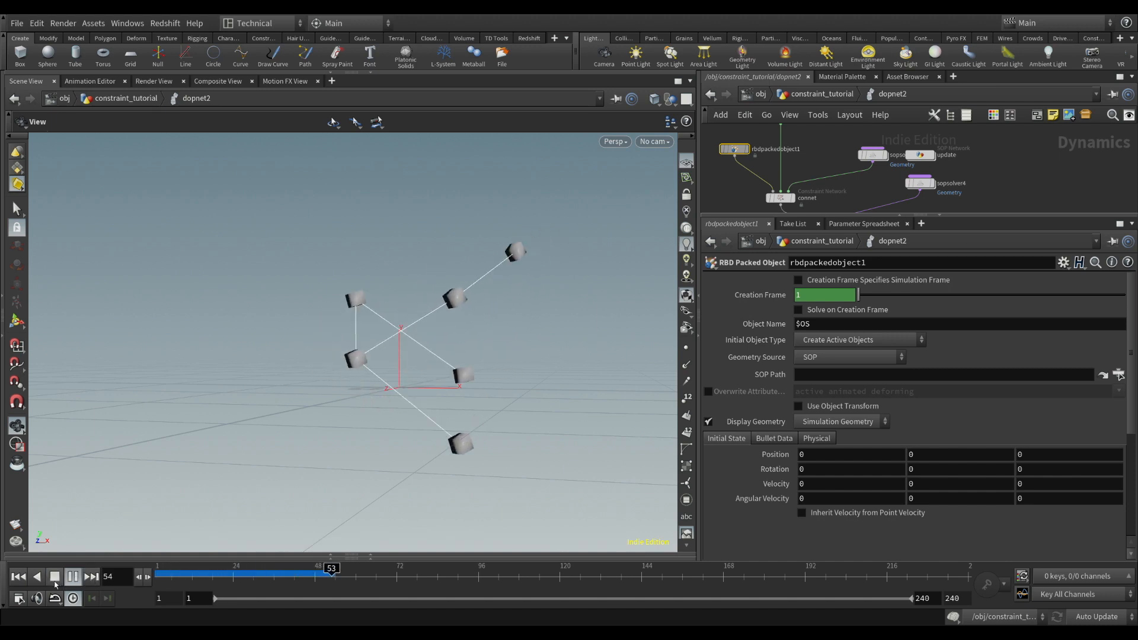
click(55, 581)
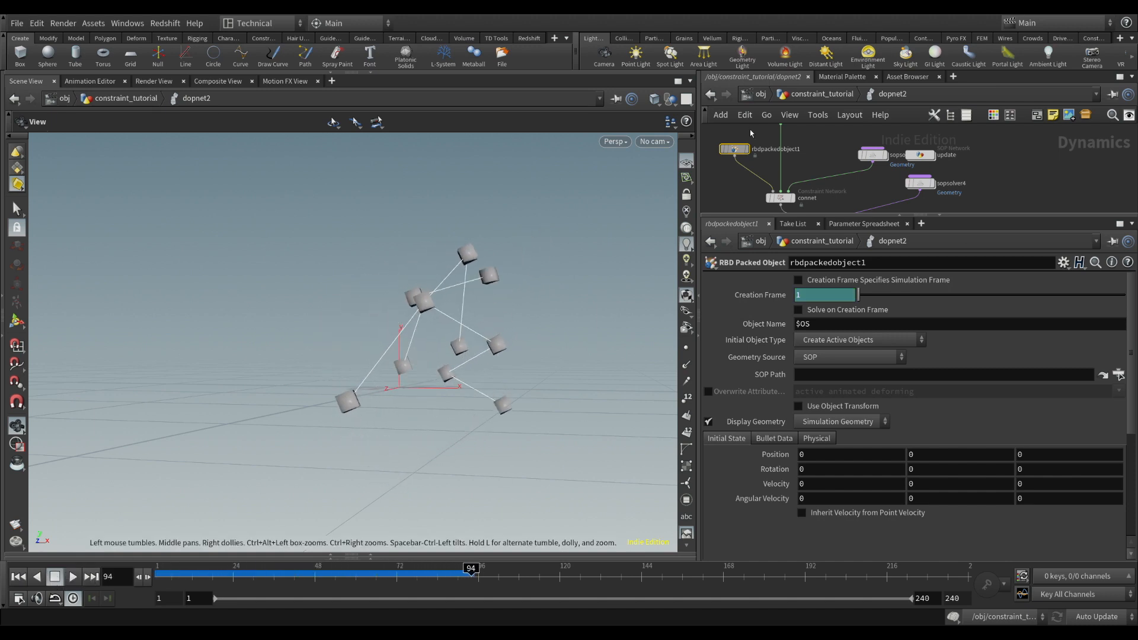
Add a DOP Import node below dopnet2 in constraint_tutorial and set its DOP Network to ../dopnet2
click(833, 95)
drag(968, 214, 969, 358)
scroll(889, 264, up, 5)
drag(880, 236, 884, 217)
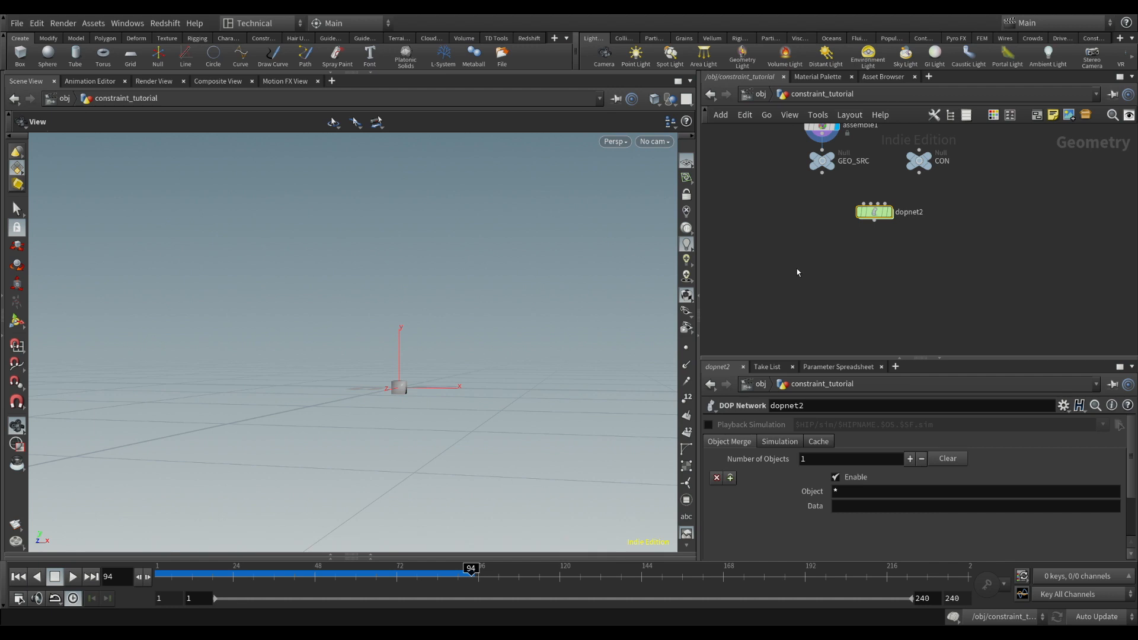
key(Return)
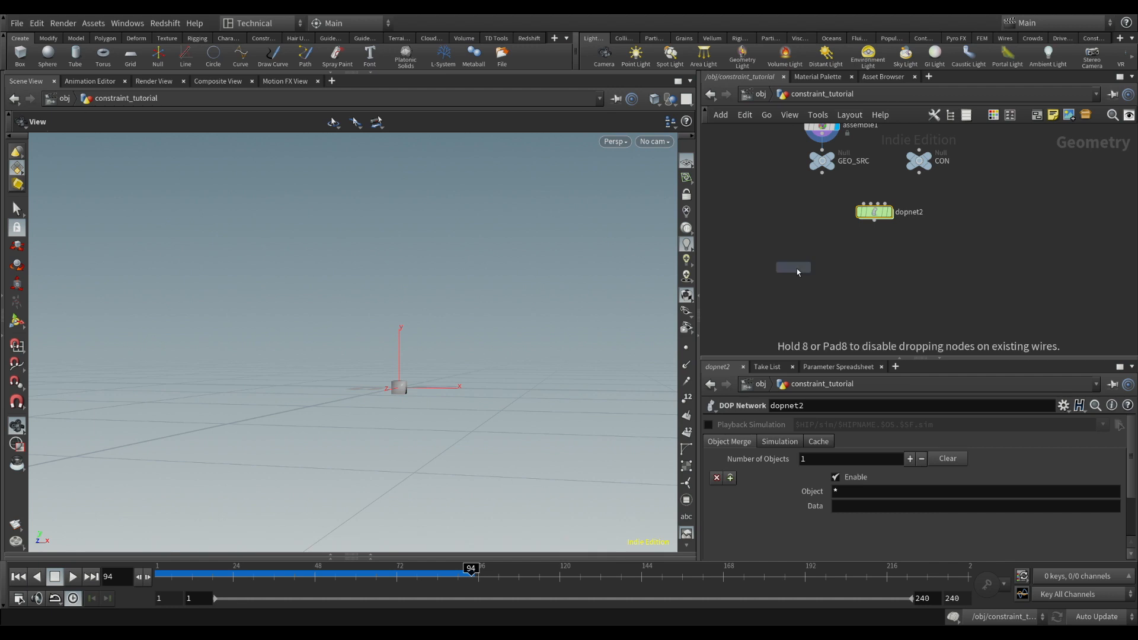
click(797, 268)
drag(797, 269, 838, 268)
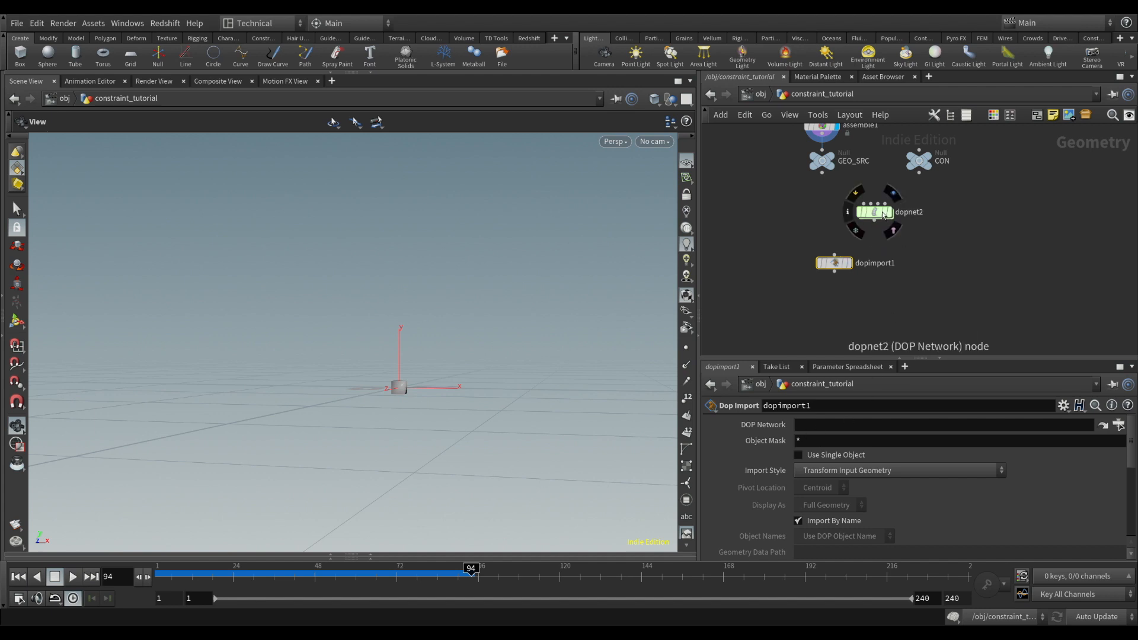
drag(883, 215, 824, 429)
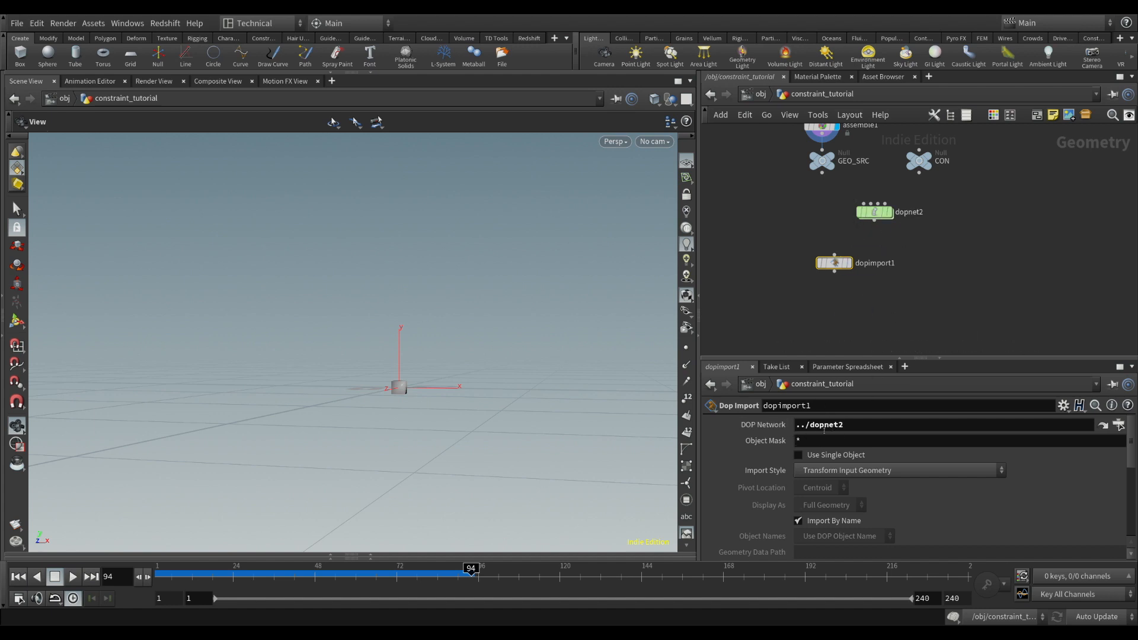
Set dopimport1's object mask to *rbd*, display the node, and set its import style to Fetch Geometry from DOP Network
click(798, 443)
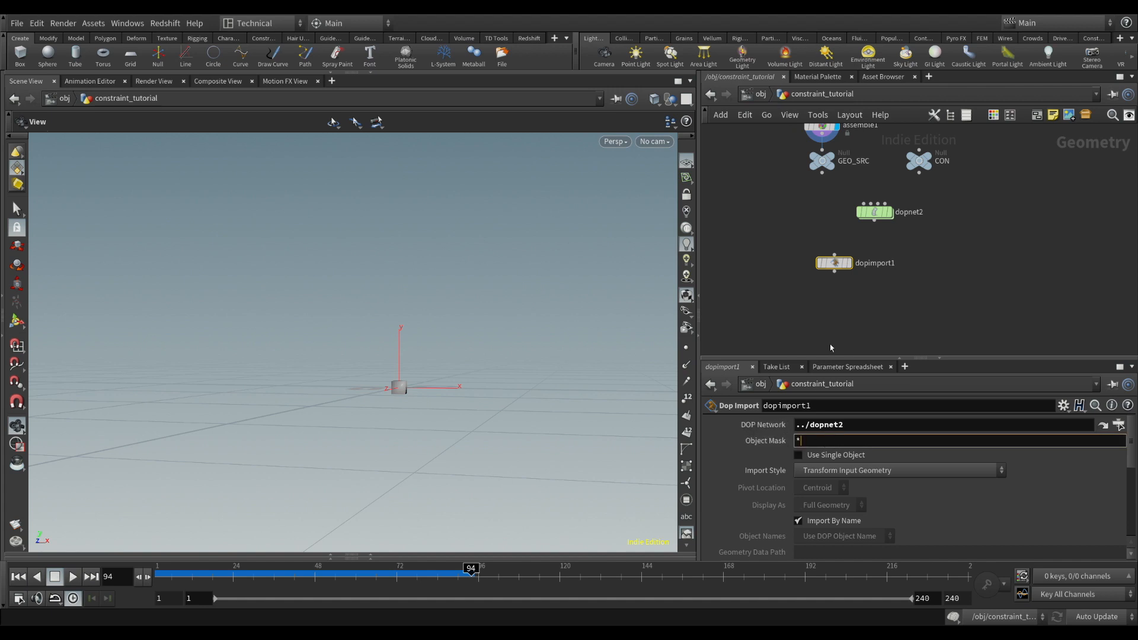
text(rbd*)
click(847, 263)
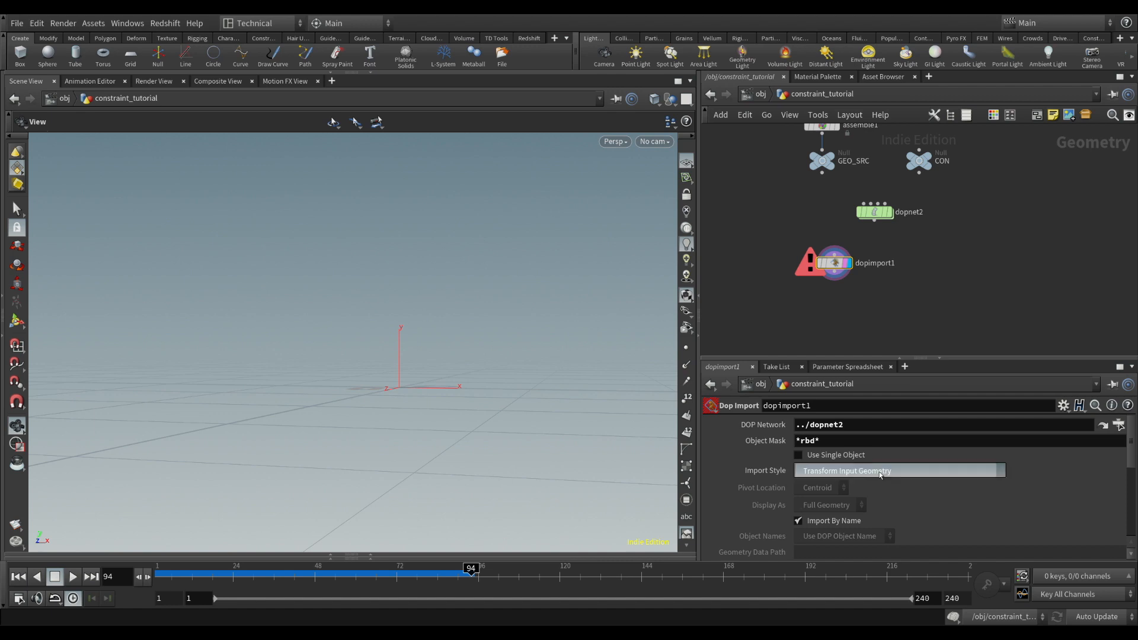
click(910, 502)
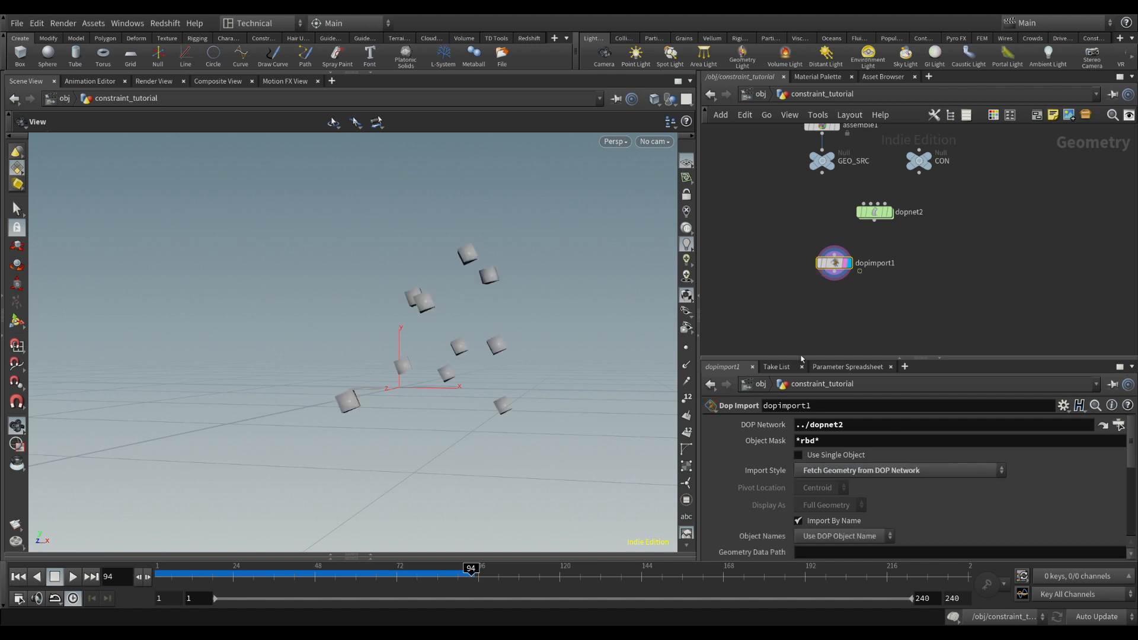
drag(502, 349, 554, 356)
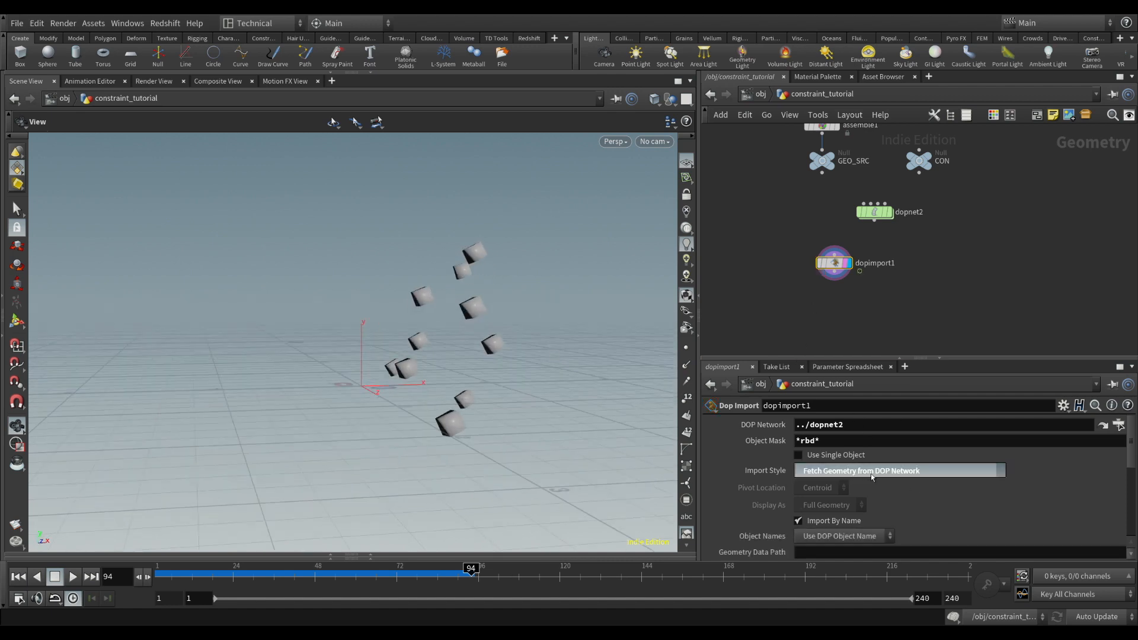
Set dopimport1's import style to Fetch Unpacked Geometry from DOP Network and inspect the imported boxes
click(907, 530)
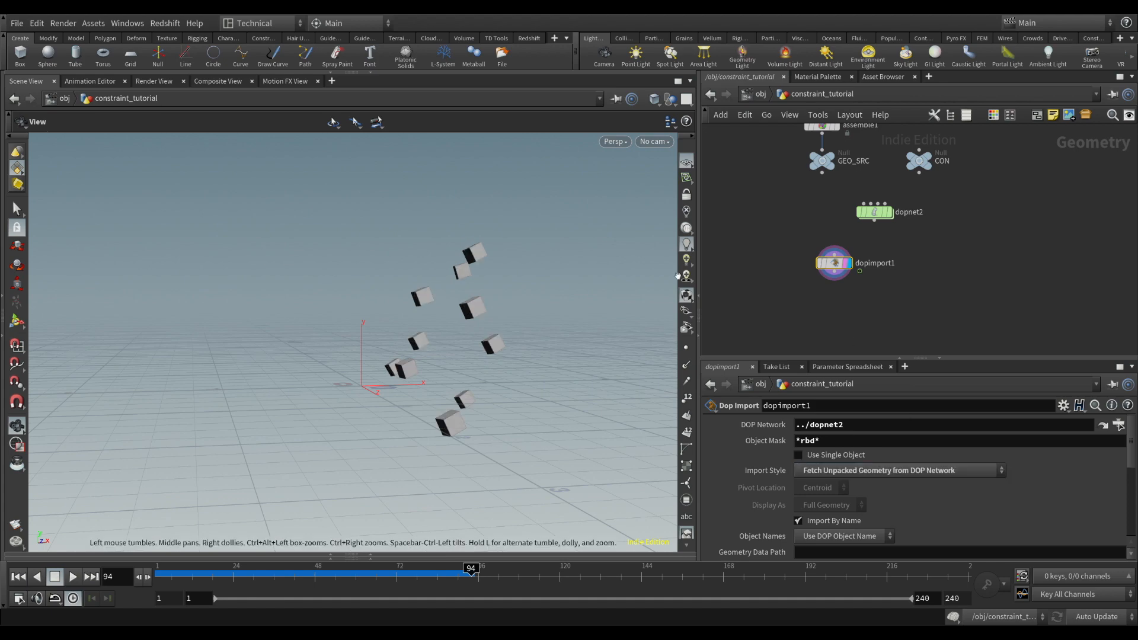
drag(442, 322, 488, 323)
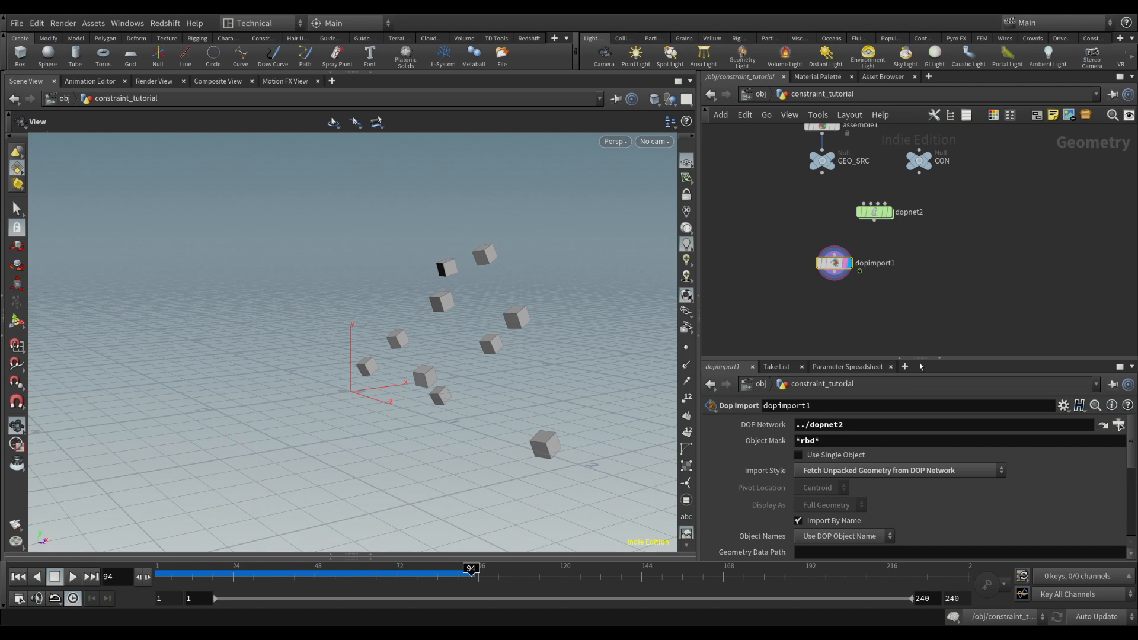
drag(644, 339, 384, 279)
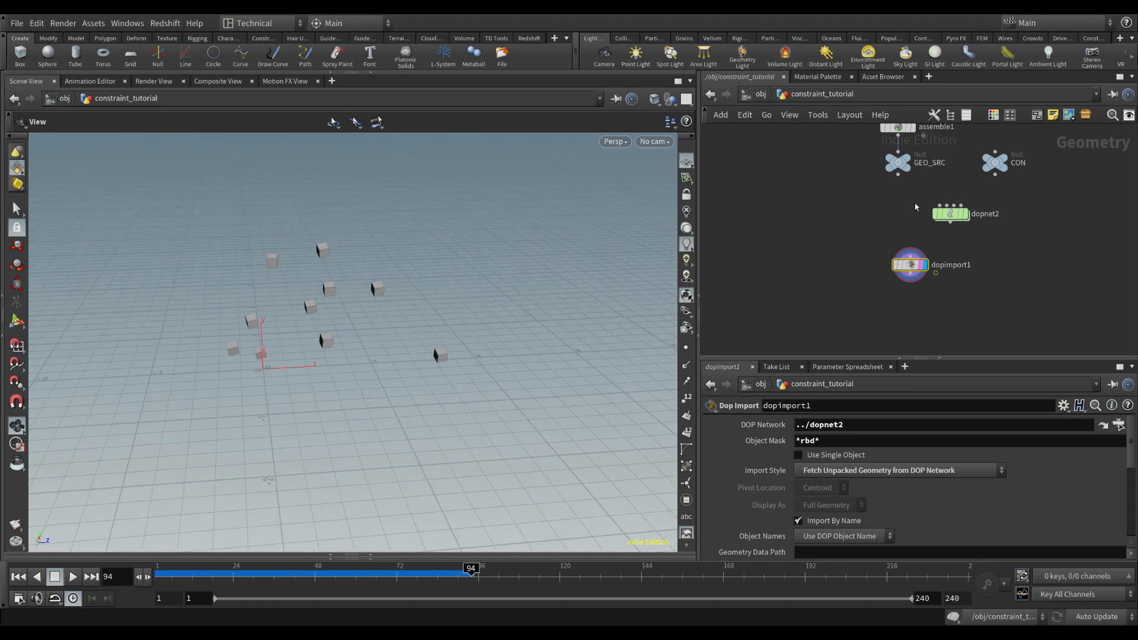
Copy object_merge3 from the update network inside dopnet2 and paste it beside dopimport1 in constraint_tutorial
double_click(950, 214)
double_click(830, 337)
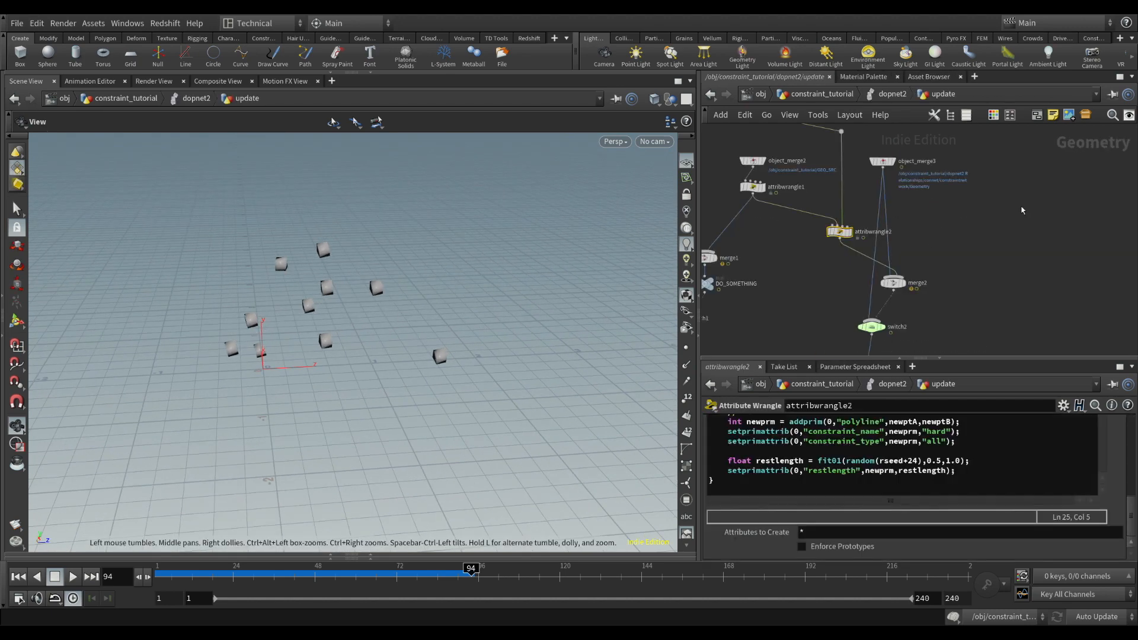
middle_drag(912, 169, 903, 214)
scroll(892, 207, up, 4)
drag(841, 172, 986, 331)
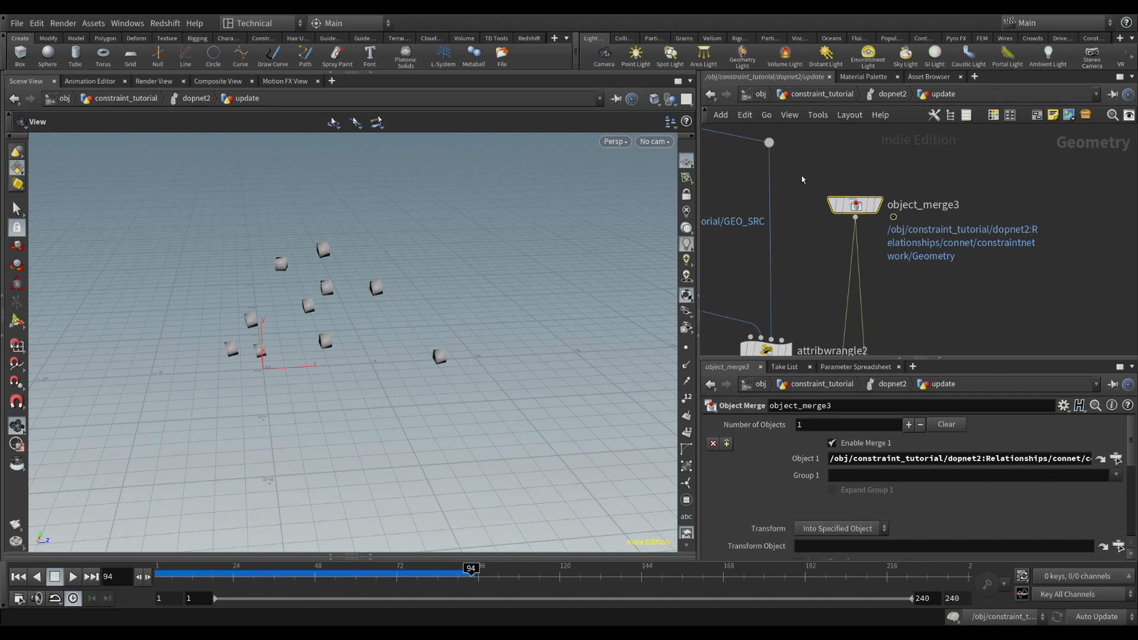
key(ctrl+c)
click(823, 93)
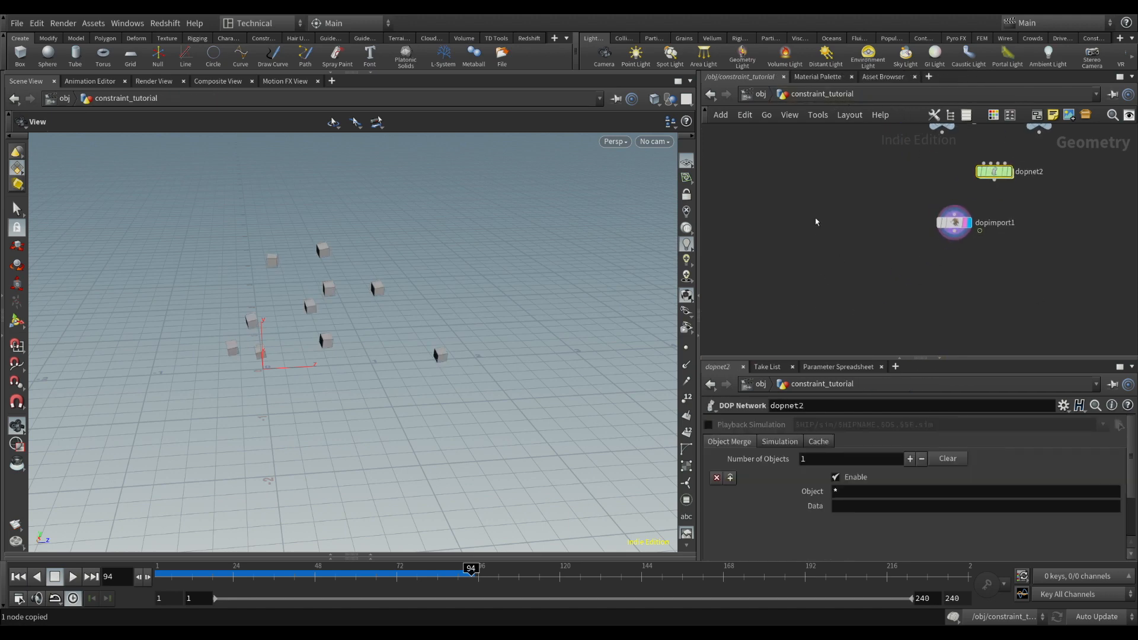
key(ctrl+v)
drag(852, 252, 829, 225)
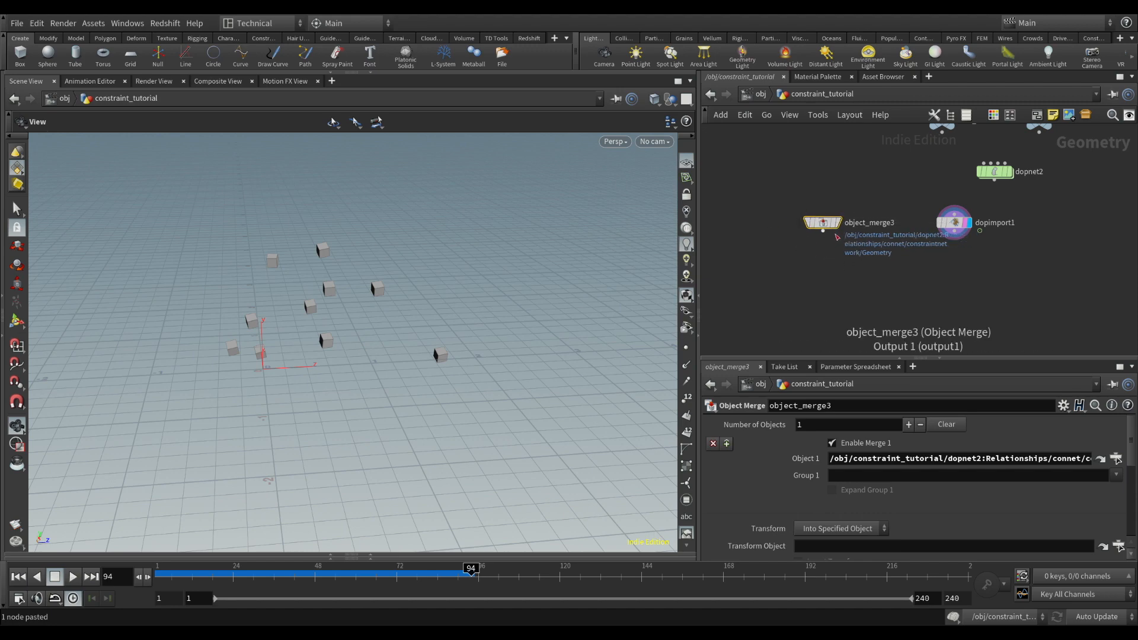
Display object_merge3 with point display enabled in the viewport and look closely at the origin
click(841, 225)
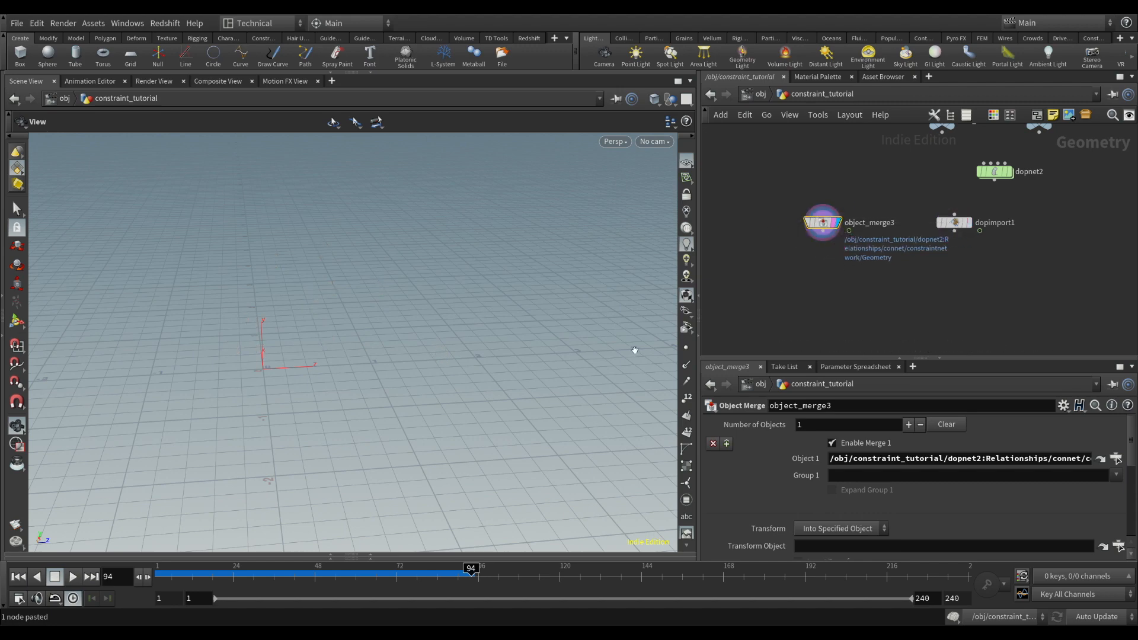
click(686, 348)
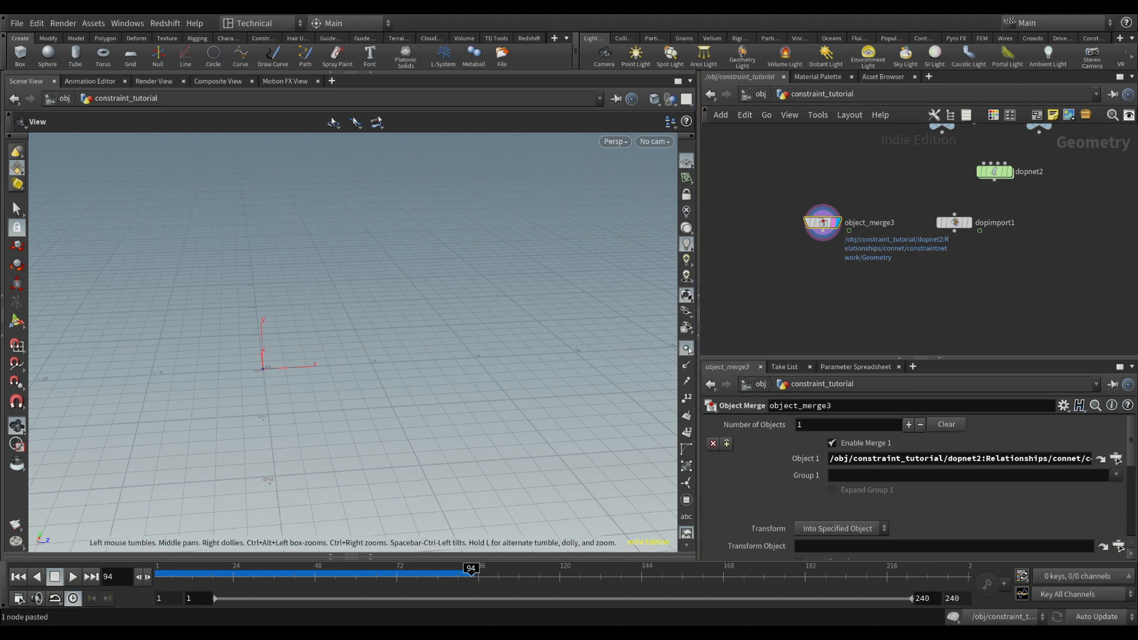
middle_drag(275, 375, 388, 358)
scroll(415, 348, up, 10)
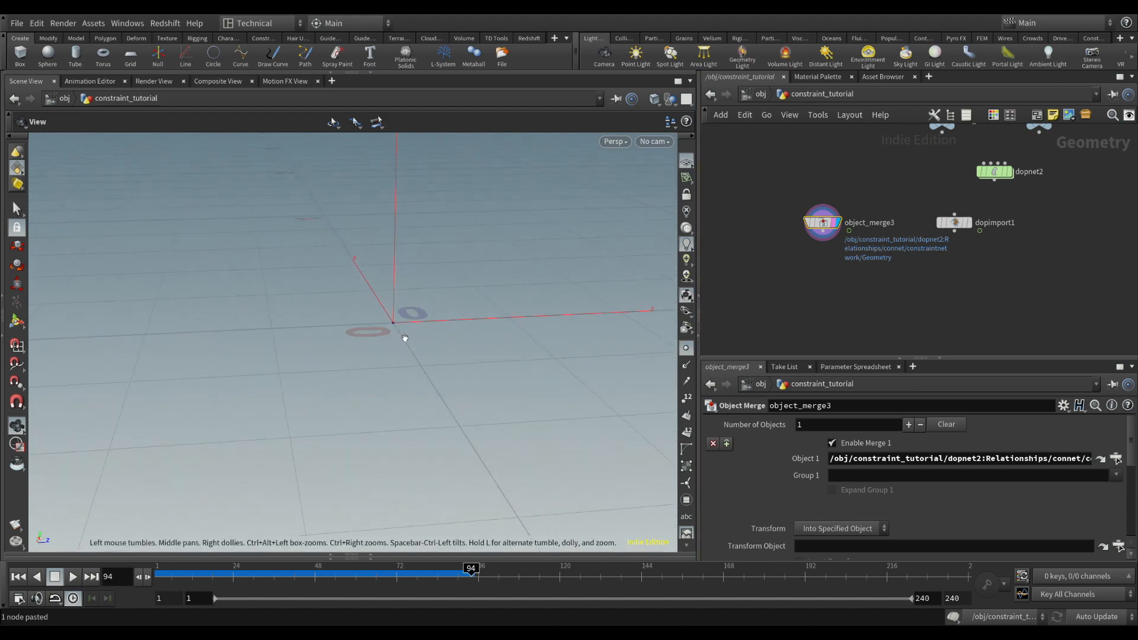
drag(425, 323, 417, 335)
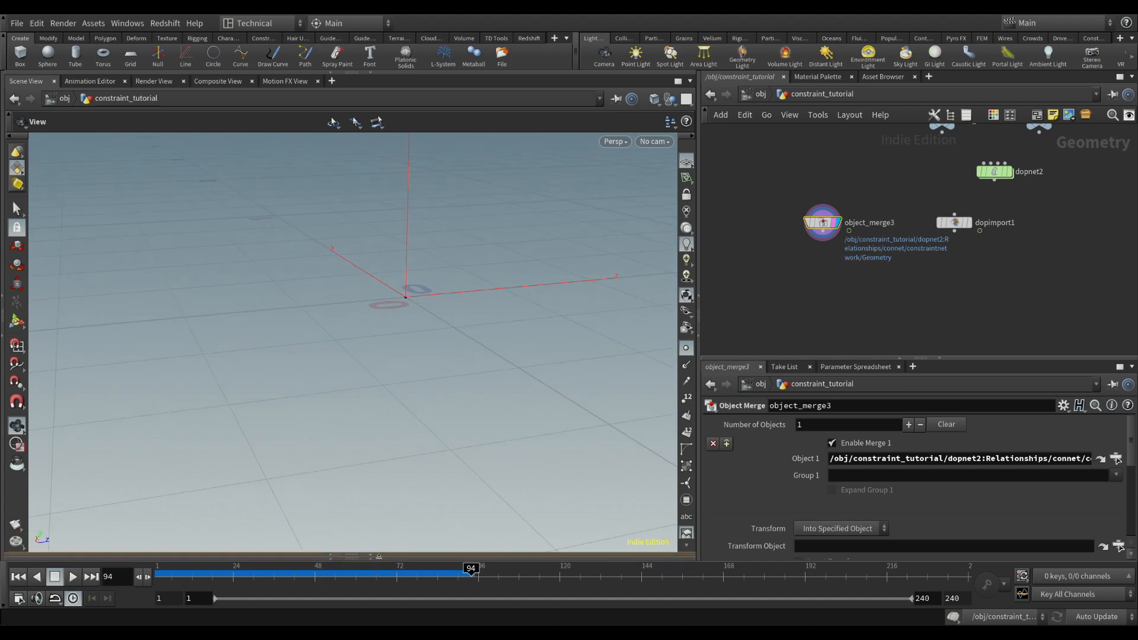
Examine the positions and names of object_merge3's points in the Geometry Spreadsheet
click(372, 557)
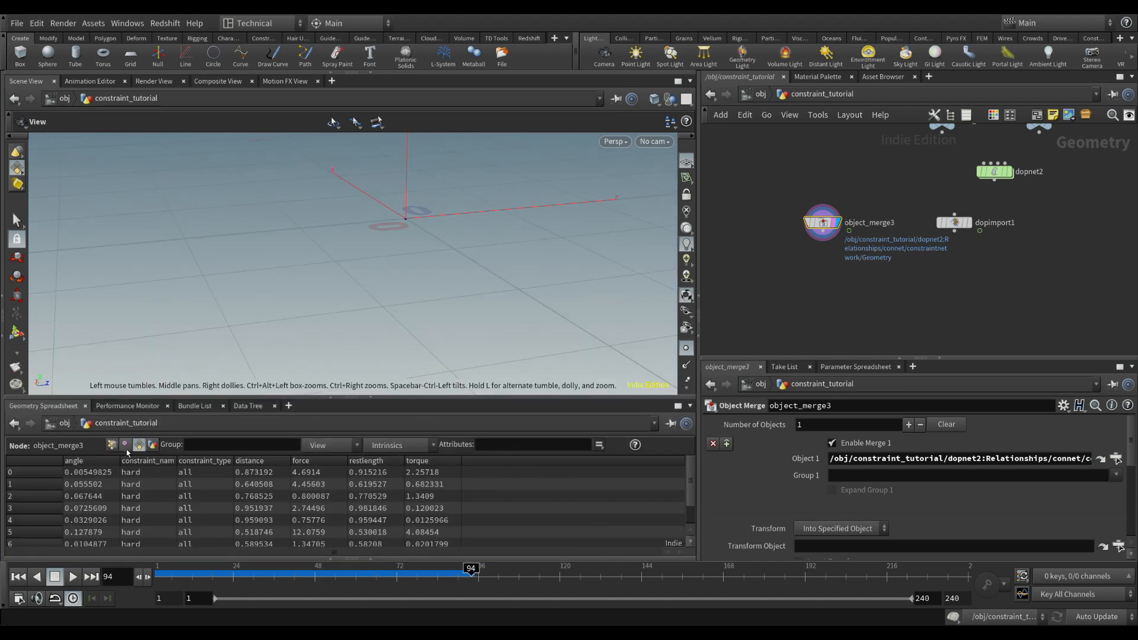
click(112, 444)
scroll(183, 520, down, 8)
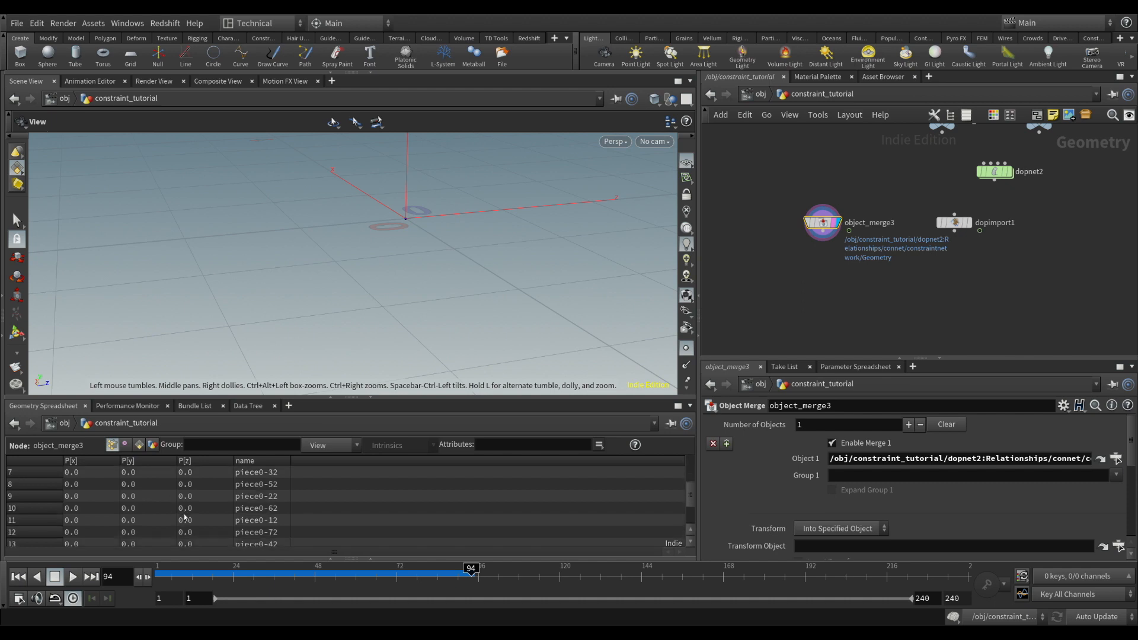
scroll(182, 510, up, 8)
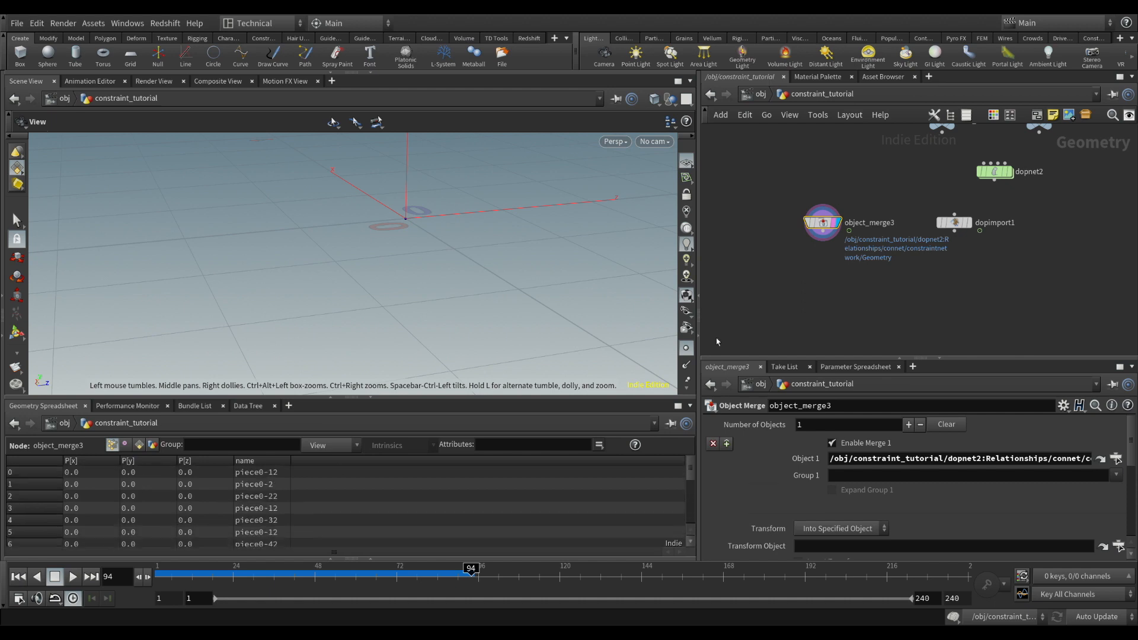
Move dopimport1 closer to object_merge3 and collapse the Geometry Spreadsheet pane
drag(956, 226, 933, 226)
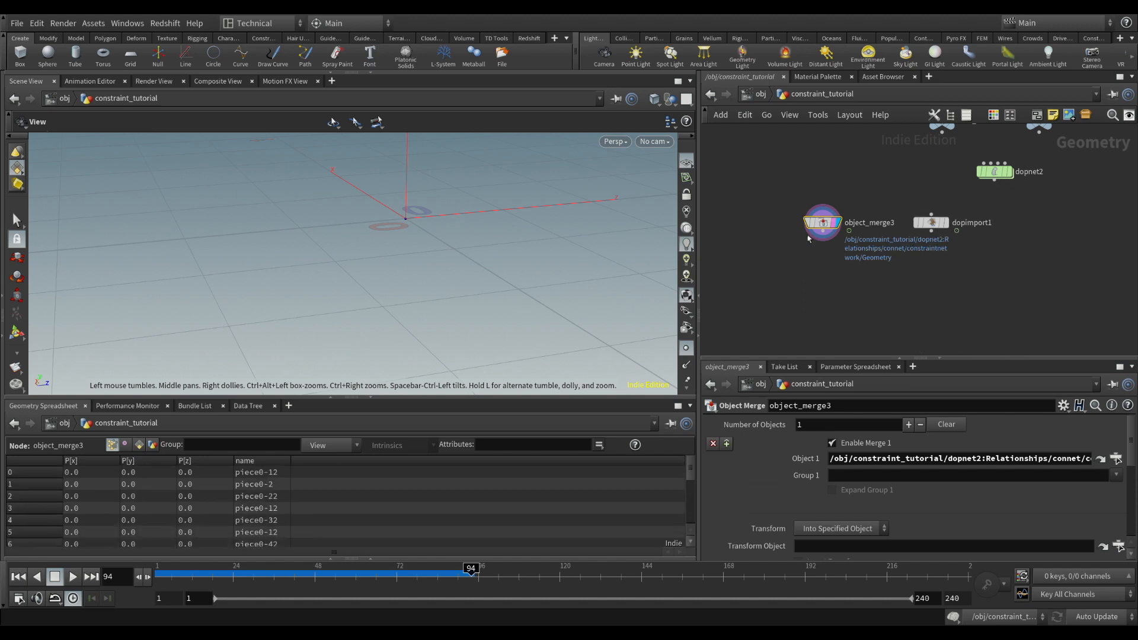
drag(777, 197, 864, 261)
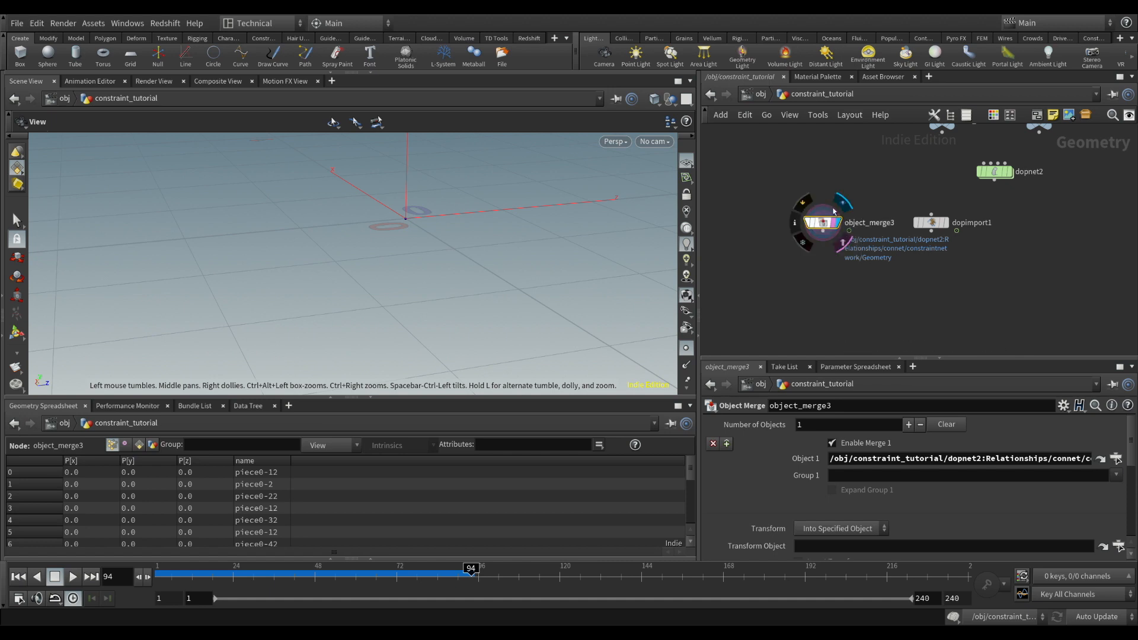
middle_drag(437, 223, 412, 313)
click(370, 397)
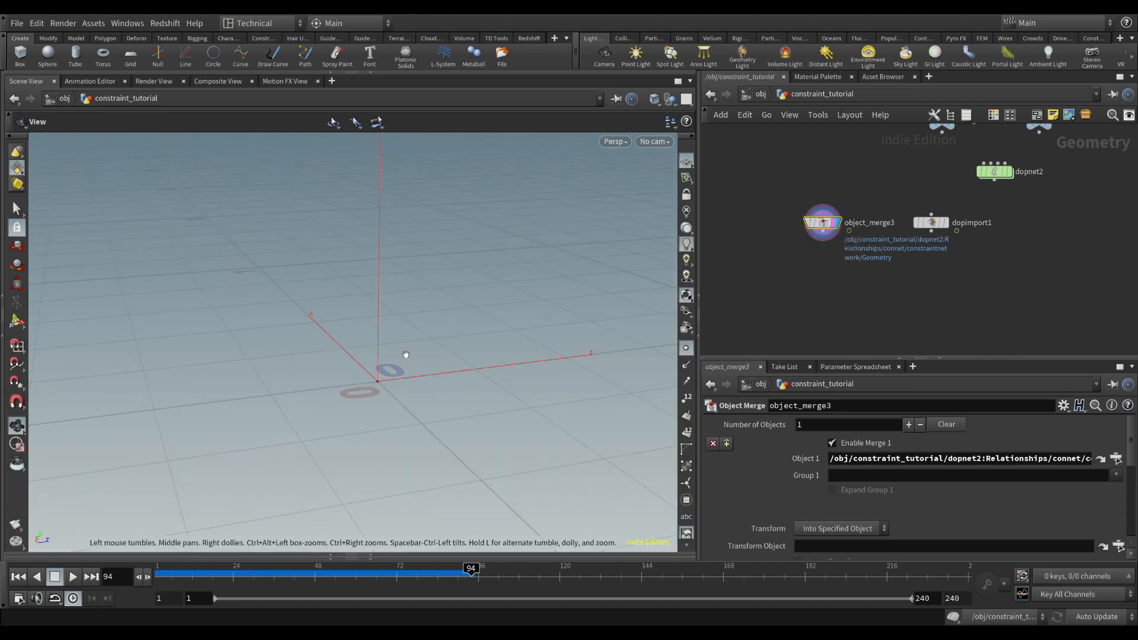
Reopen the Geometry Spreadsheet and set dopimport1's import style to Fetch Geometry from DOP Network
mouse_move(977, 173)
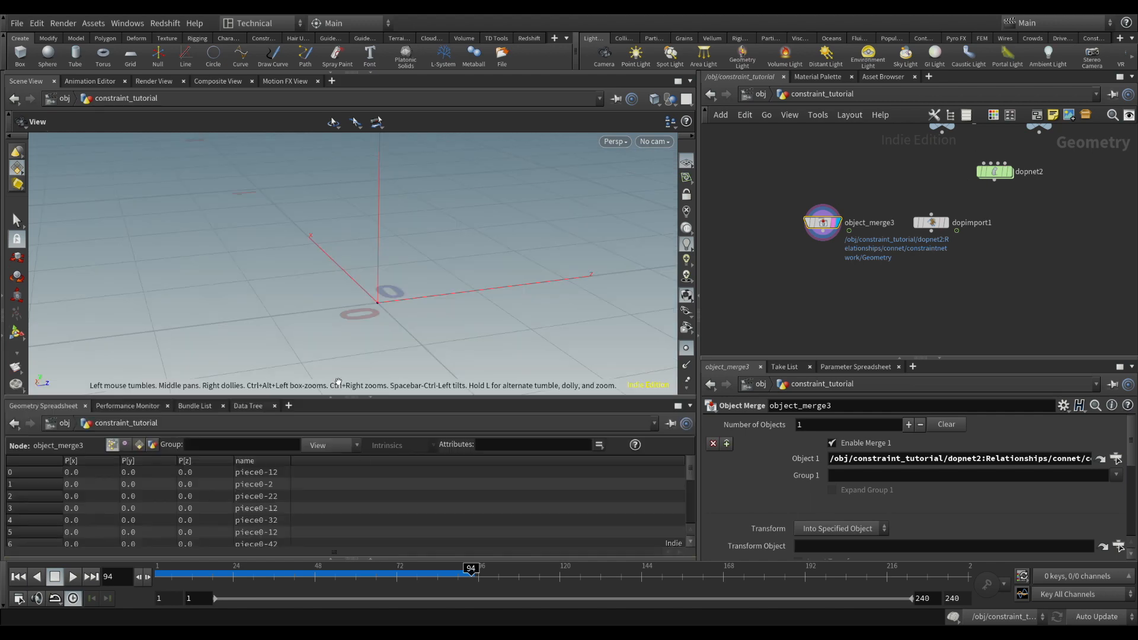
click(371, 556)
click(931, 223)
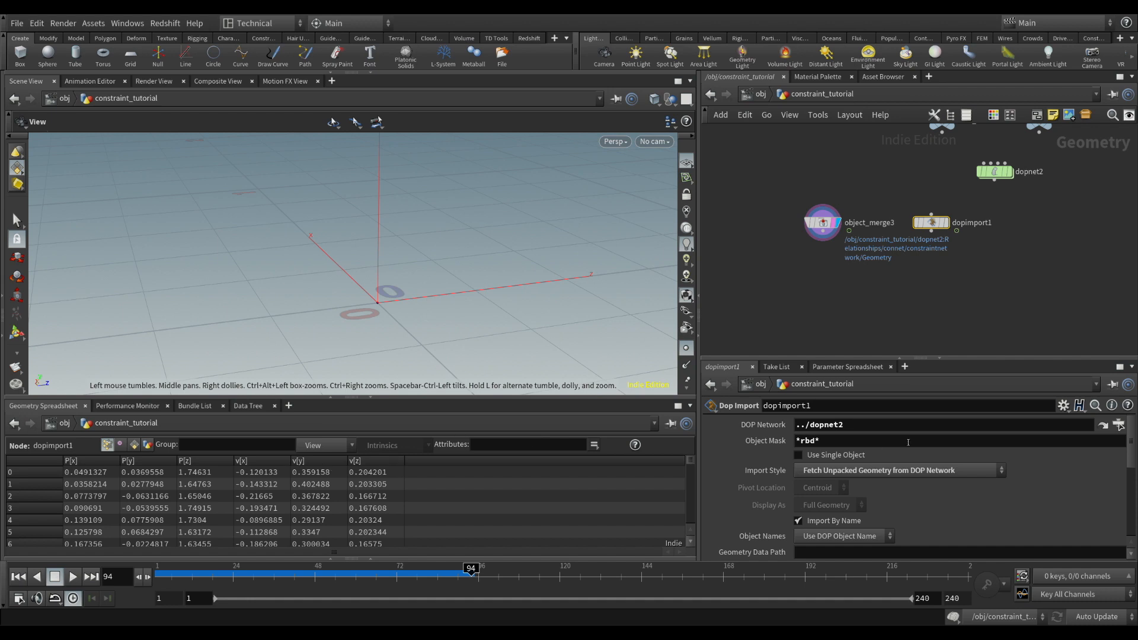
click(869, 476)
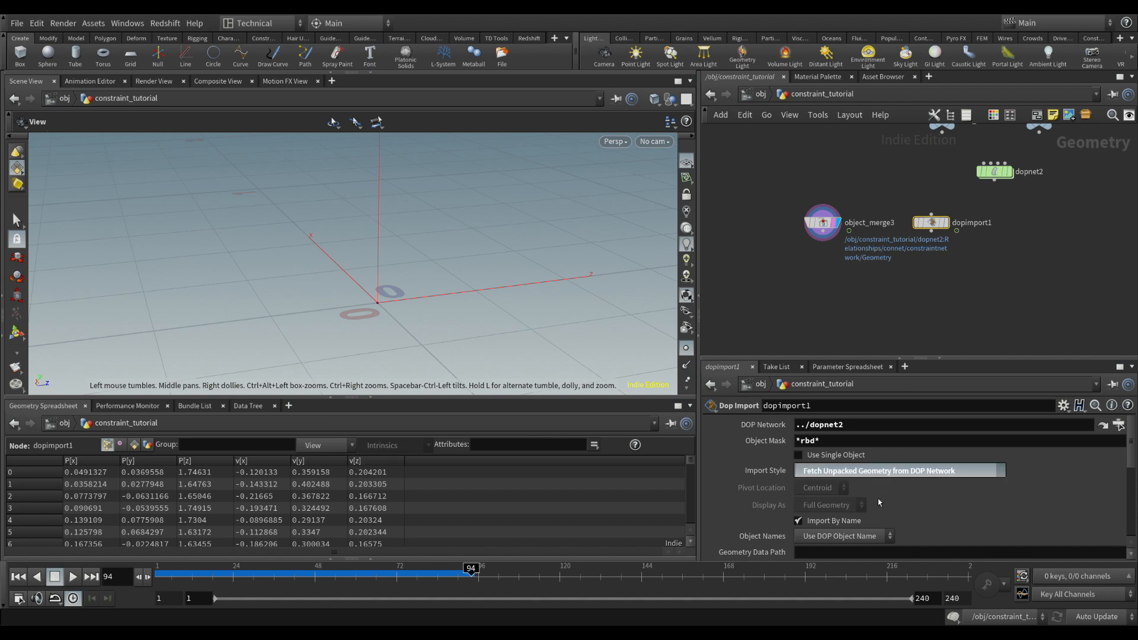
click(880, 500)
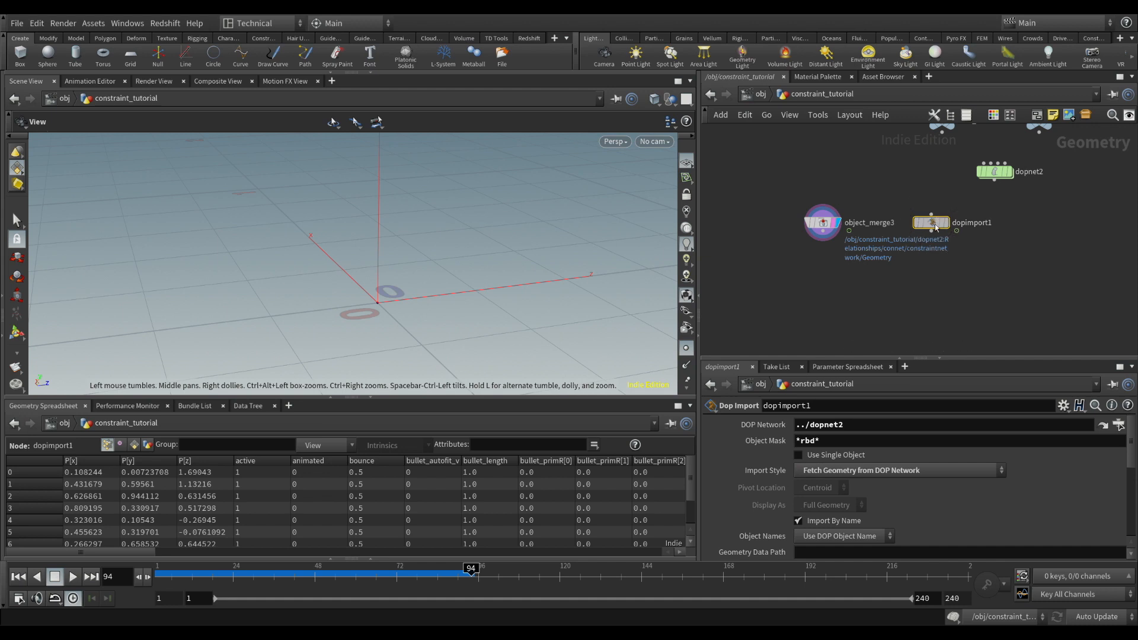
Compare the point positions and name attributes of object_merge3 and dopimport1 in the Geometry Spreadsheet
click(824, 228)
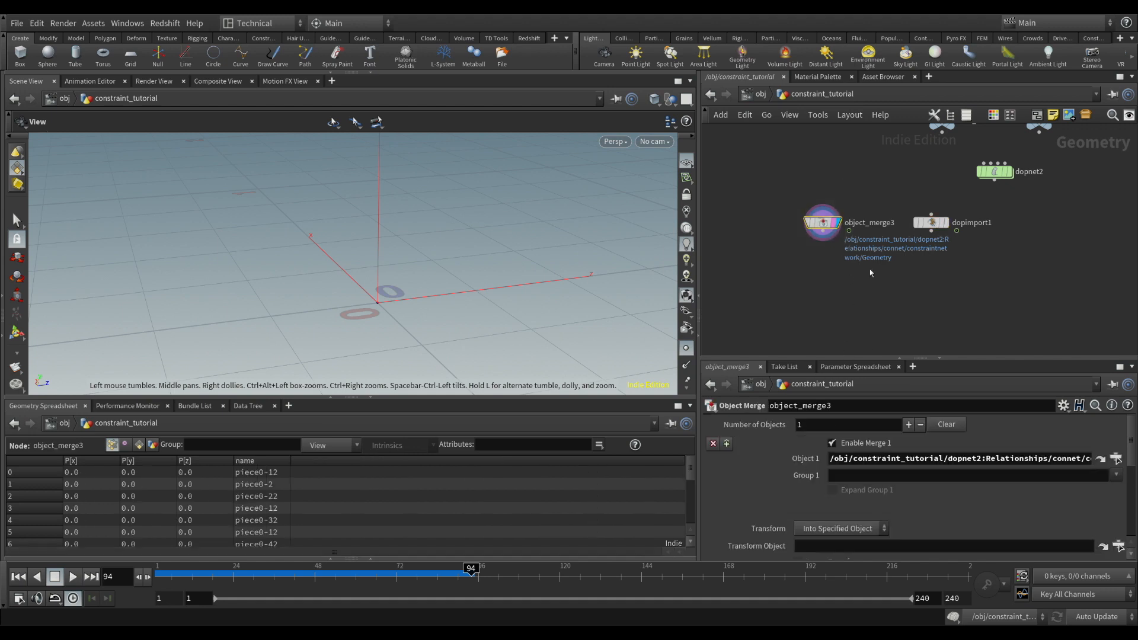
middle_drag(824, 228, 803, 212)
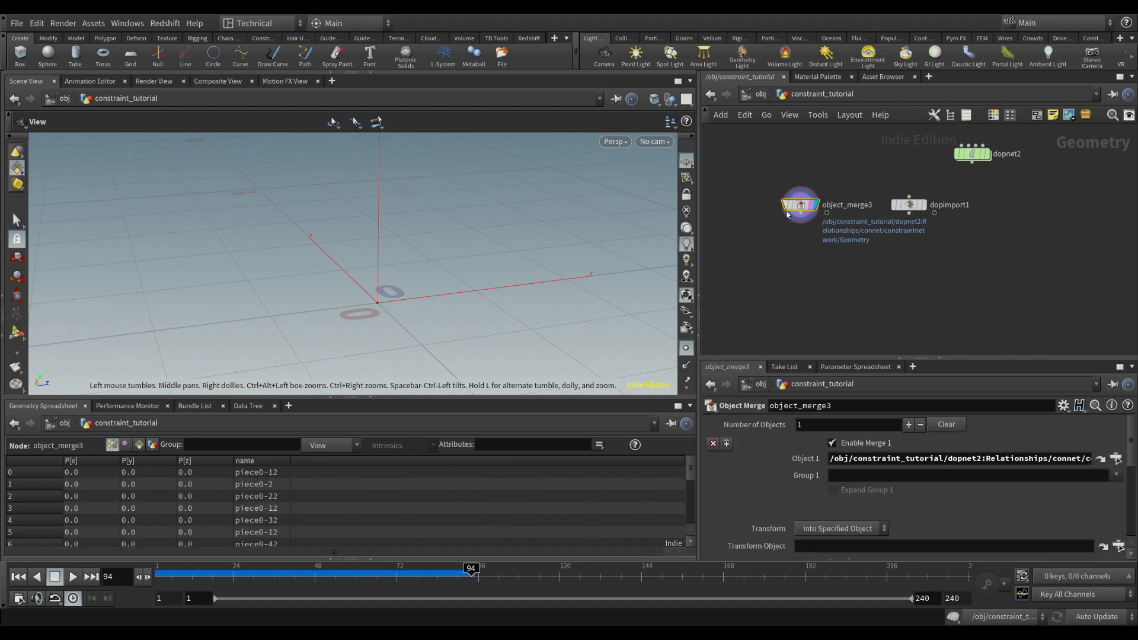
click(915, 207)
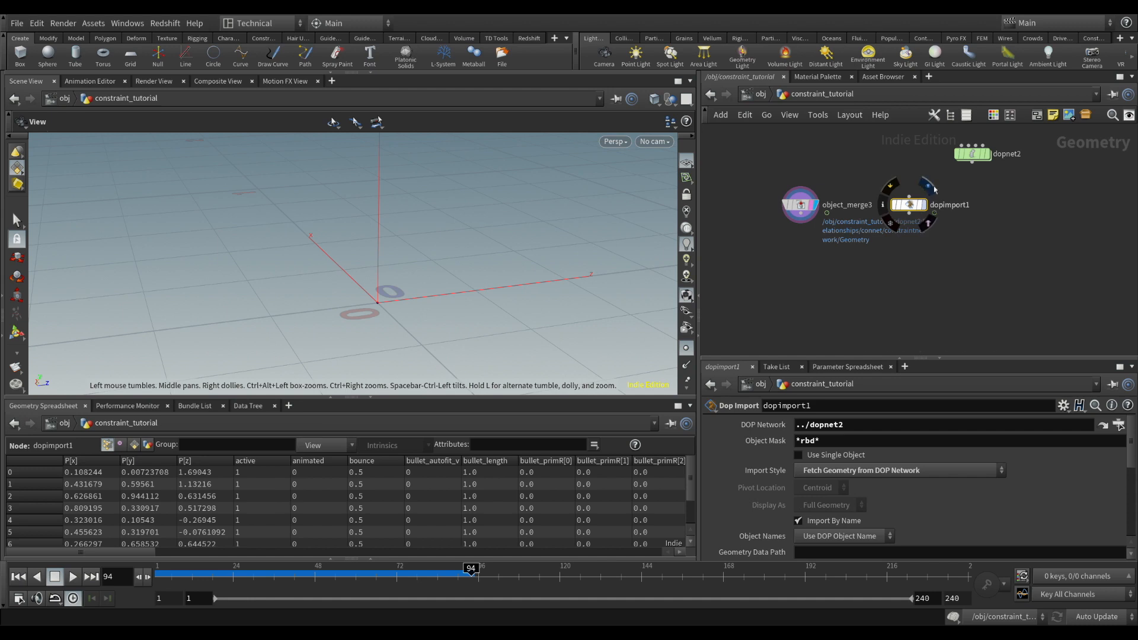
drag(173, 559, 485, 545)
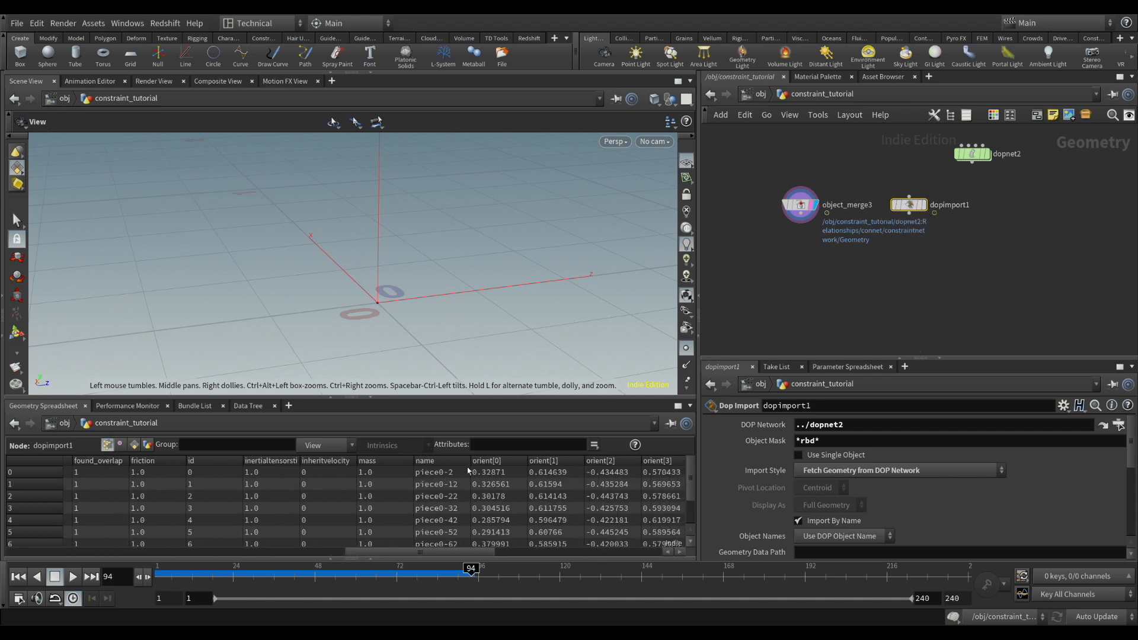
click(800, 205)
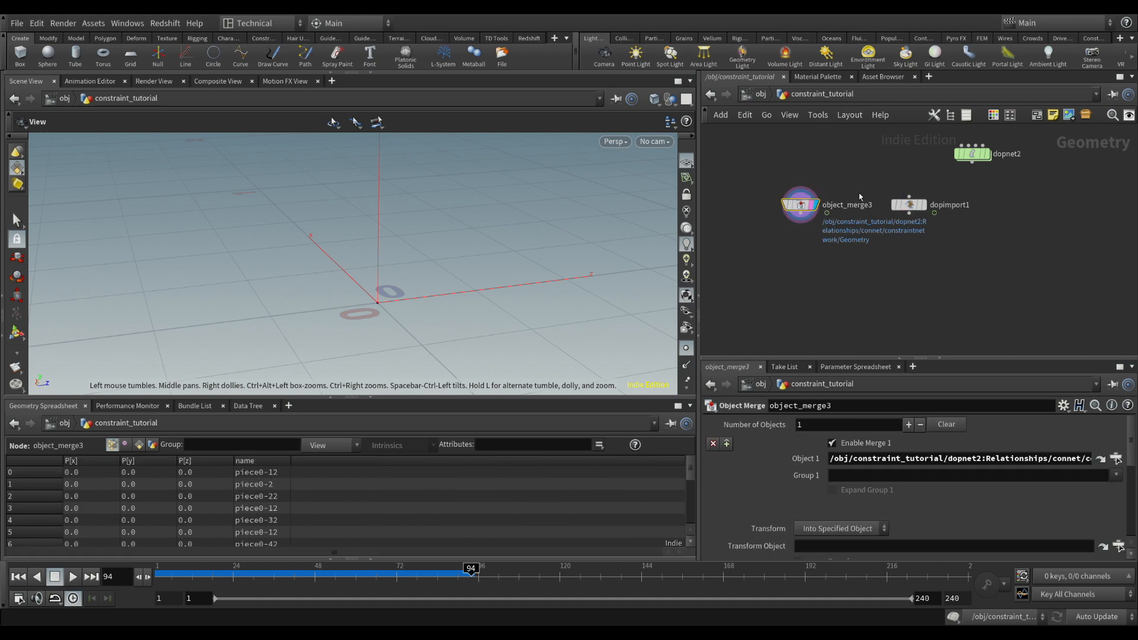
click(909, 204)
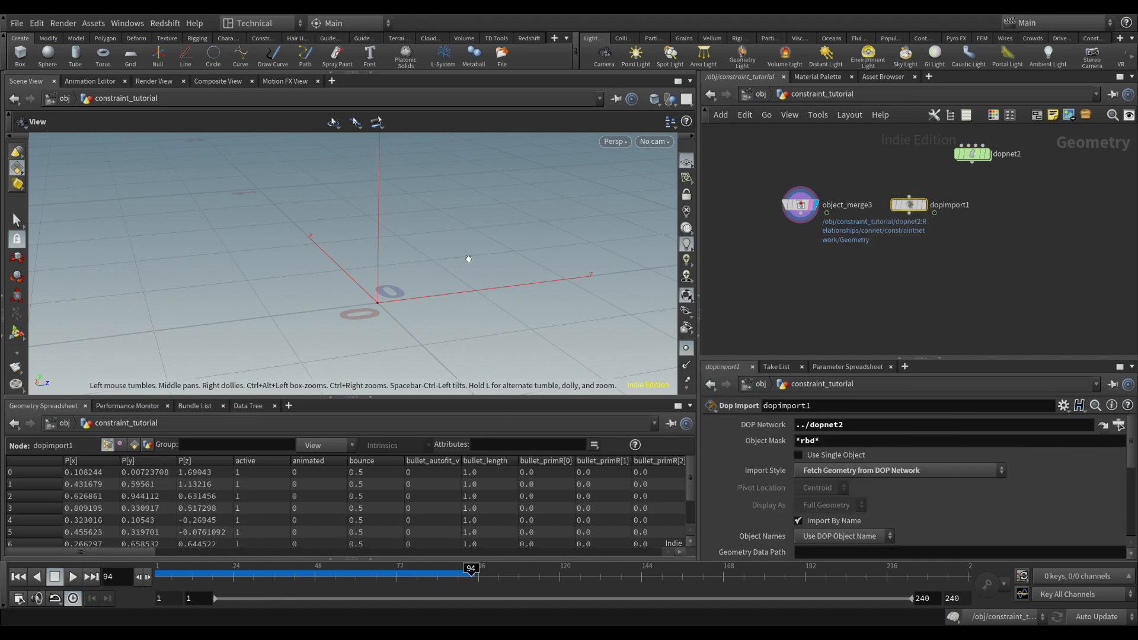
Add an Attribute Wrangle below object_merge3, wiring object_merge3 into its first input and dopimport1 into its second
click(800, 204)
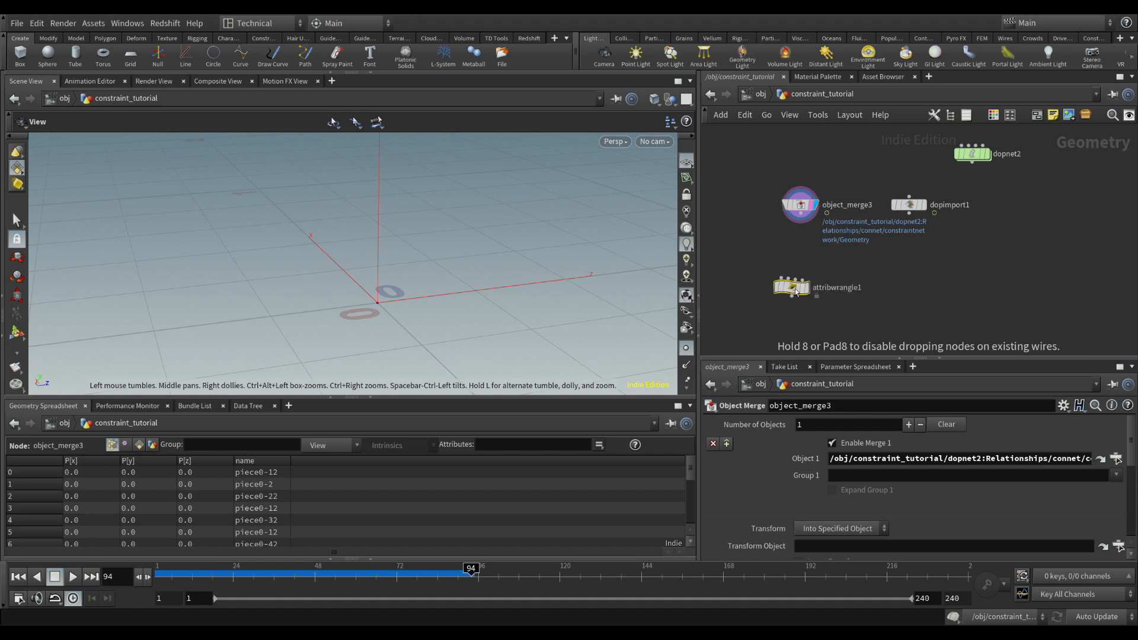
click(795, 290)
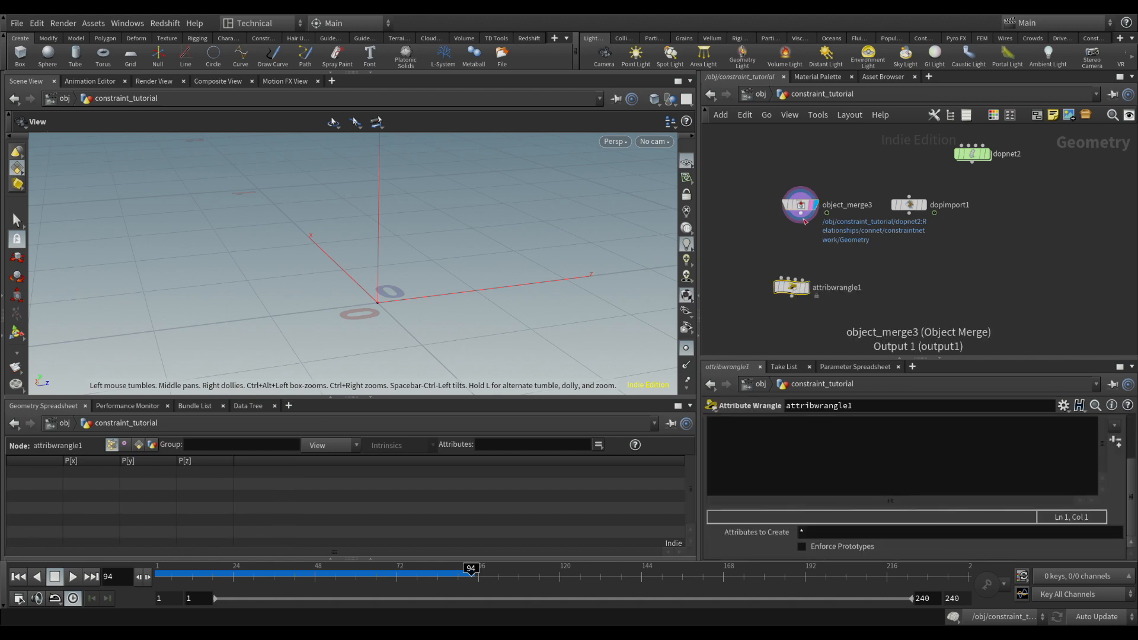
click(800, 223)
click(792, 277)
mouse_move(795, 292)
mouse_down()
mouse_move(812, 276)
mouse_move(845, 279)
mouse_move(823, 268)
mouse_up()
click(910, 212)
click(841, 271)
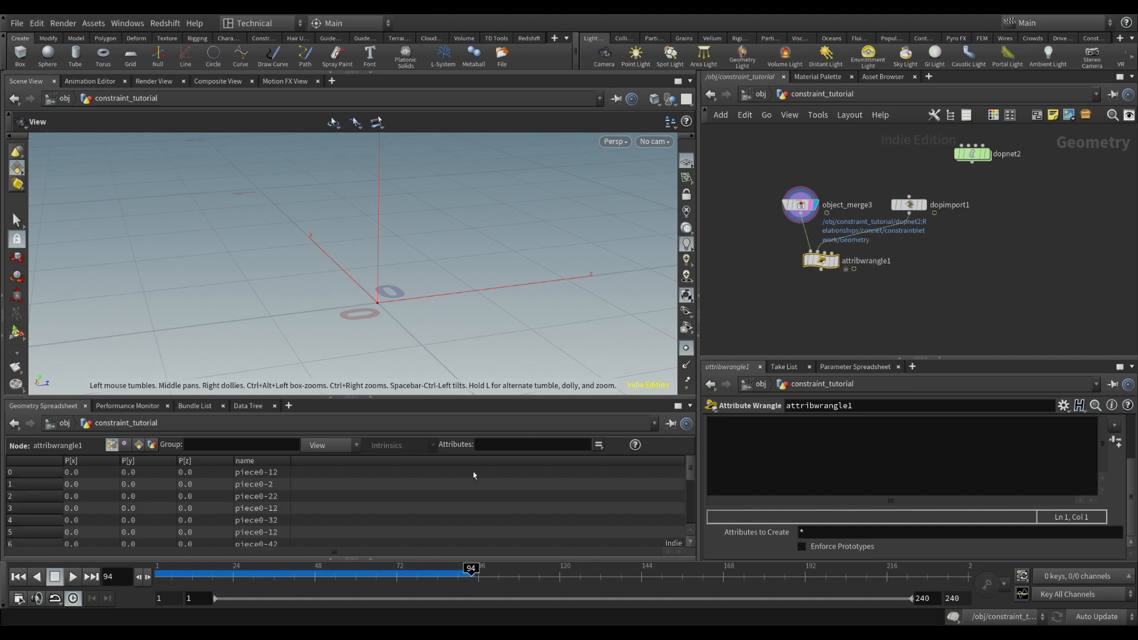
Check the point attributes of dopimport1 against those of attribwrangle1 in the Geometry Spreadsheet
click(909, 205)
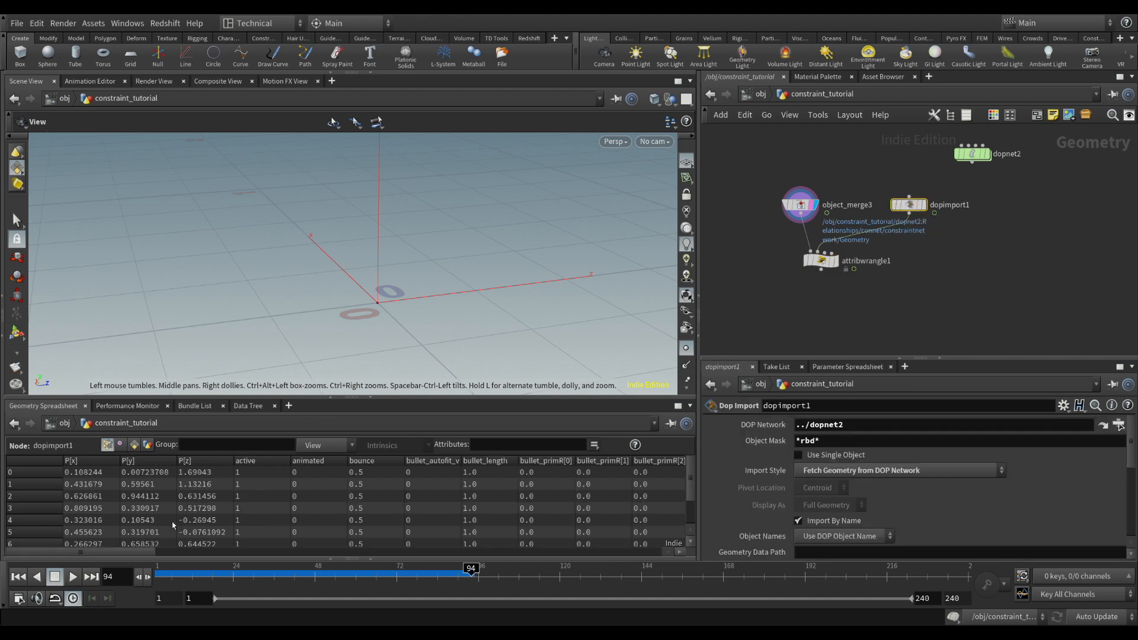
mouse_move(804, 216)
click(821, 261)
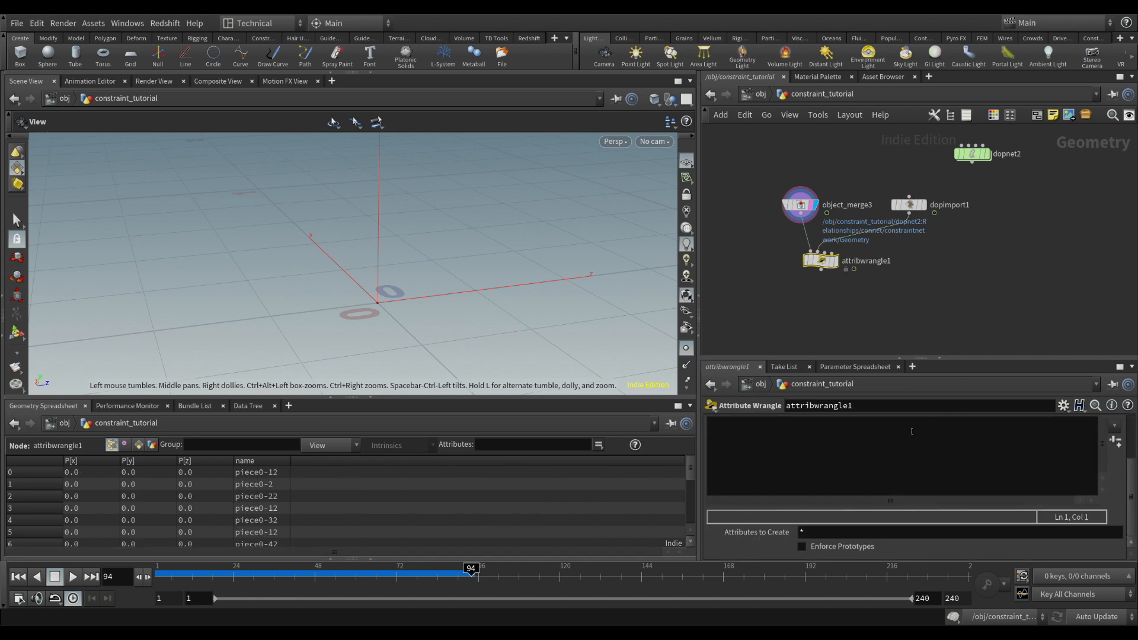
Write int matchpt = findattribval(1,"point","name",s@name); as the first line of attribwrangle1's VEX code
click(807, 456)
text(int )
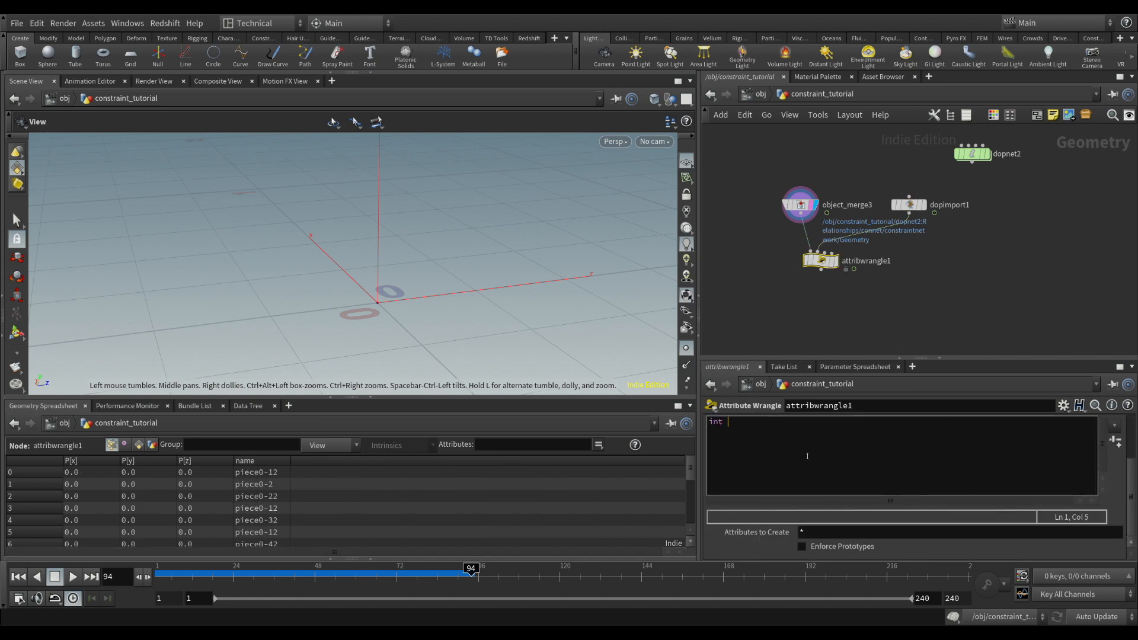
text(matchpt = findattribval()
text(1,"point",)
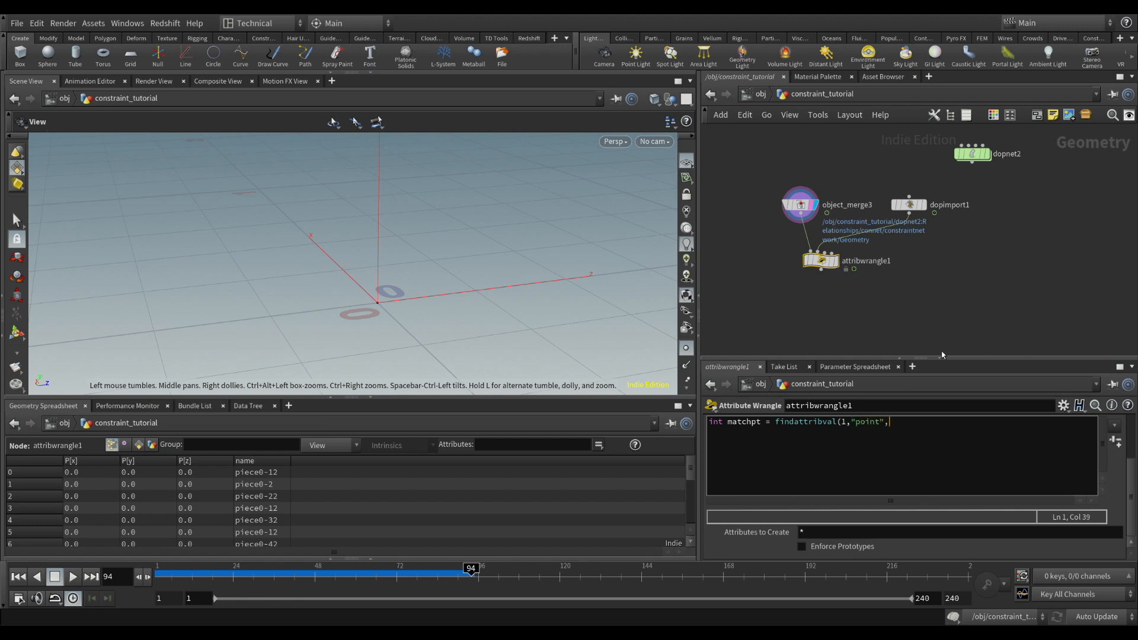
text("name",s@name);)
Review the findattribval function and its s@name argument in attribwrangle1's code
double_click(931, 425)
mouse_move(825, 267)
click(982, 438)
drag(784, 423, 832, 422)
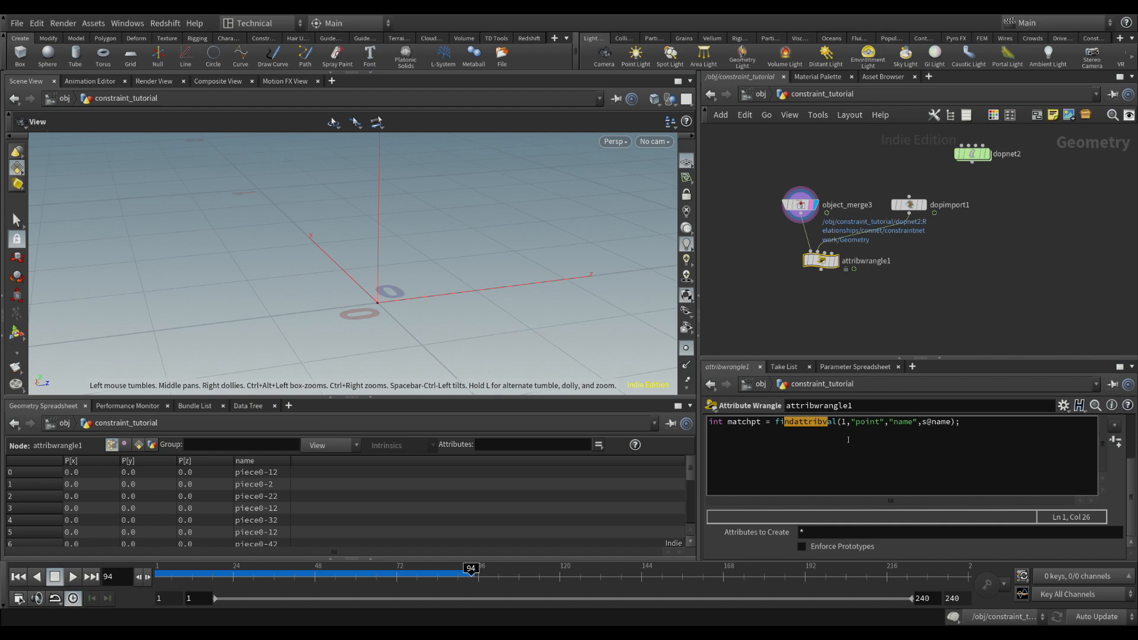
Add the line vector pos = point(1,"P",matchpt); below the matchpt line in attribwrangle1's VEX code
click(800, 426)
key(Return)
key(Return)
text(vector )
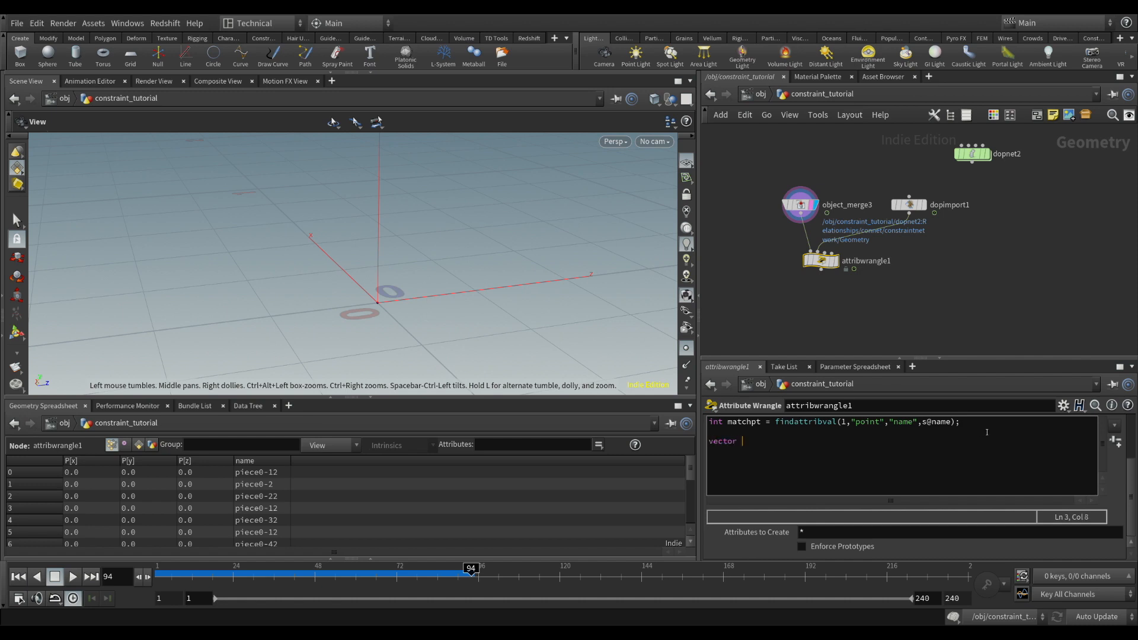
text(pos = point(1,"P",matchpt);)
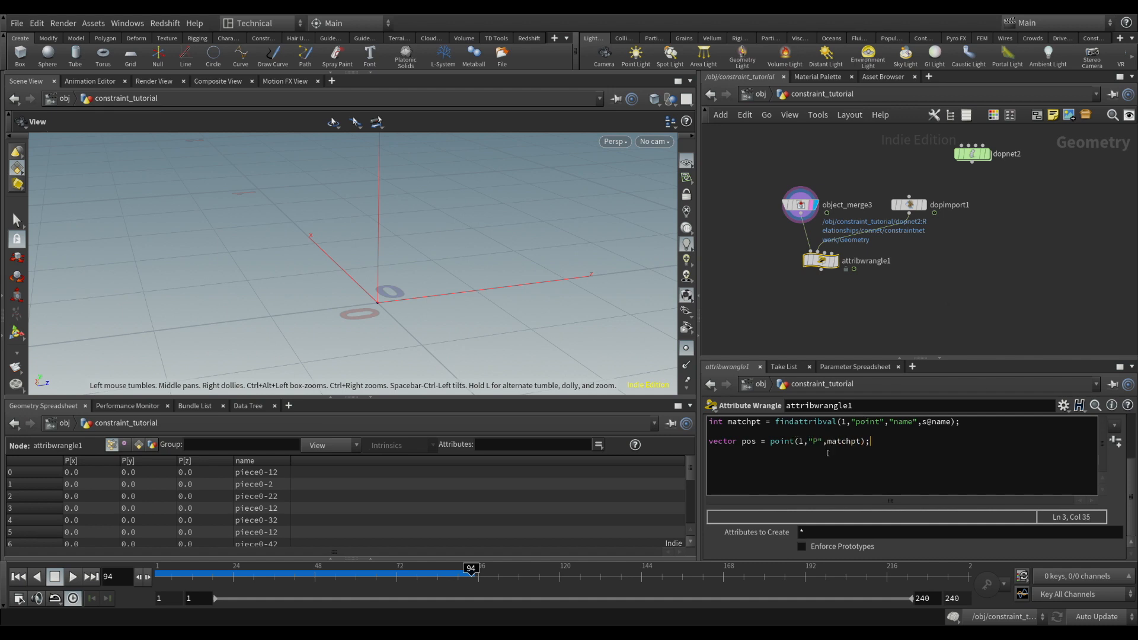
Finish attribwrangle1's code with @P = pos; and display the wrangle's output in the viewport
key(Return)
key(Return)
text(@P = pos;)
click(843, 342)
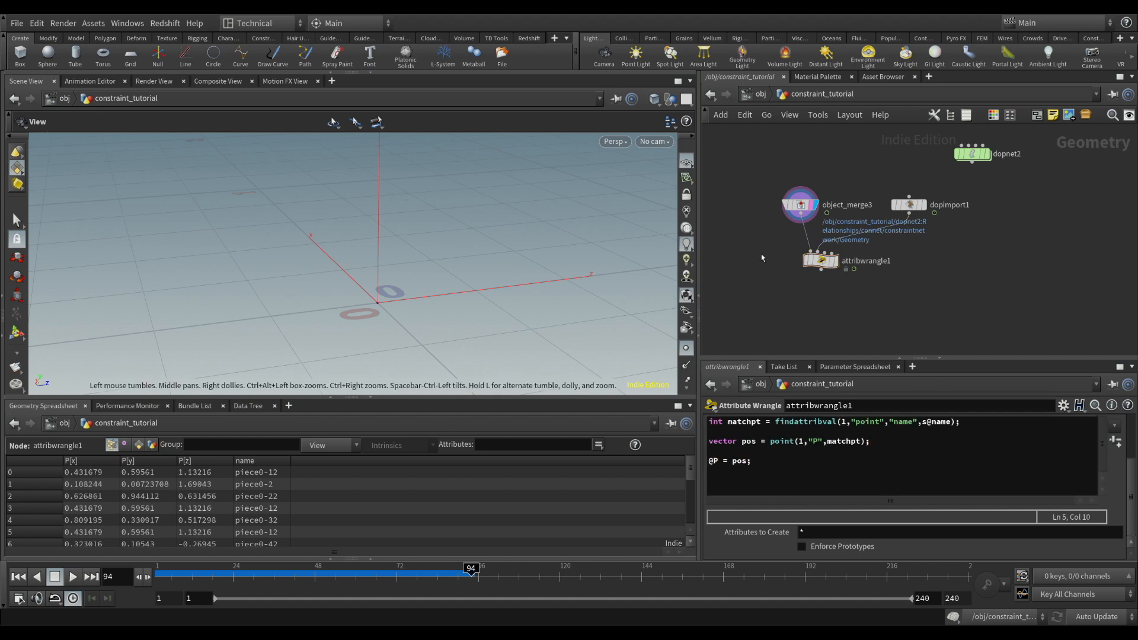
click(835, 261)
drag(470, 216, 452, 254)
Add an Unpack node below dopimport1, wired to its output, and display the unpacked boxes
drag(910, 212, 919, 291)
key(Return)
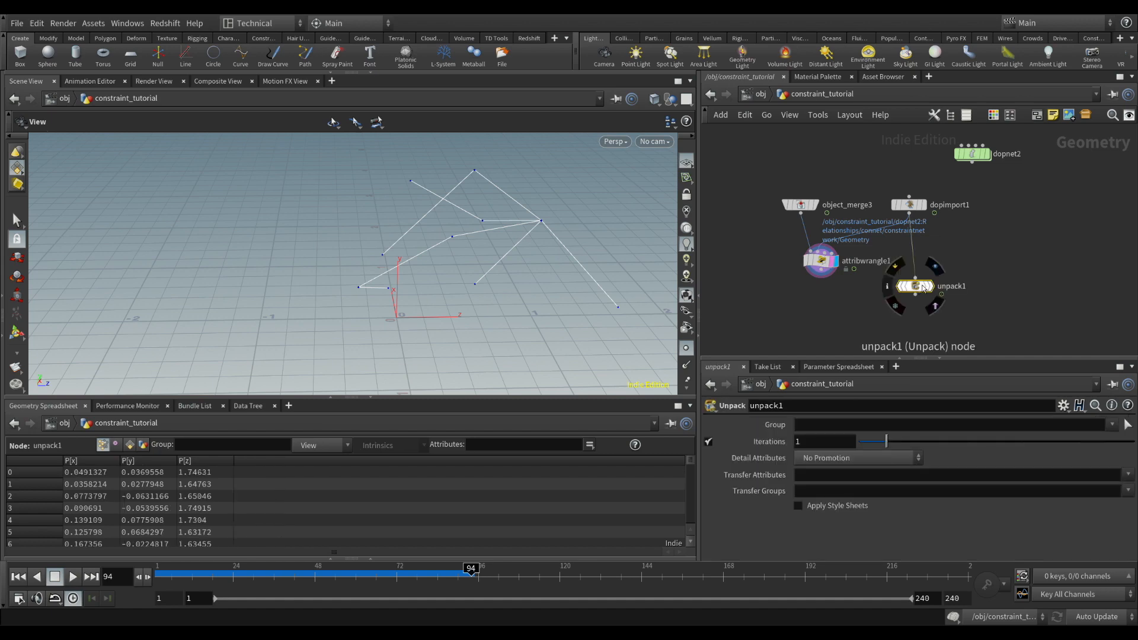
click(933, 290)
middle_drag(818, 302, 803, 269)
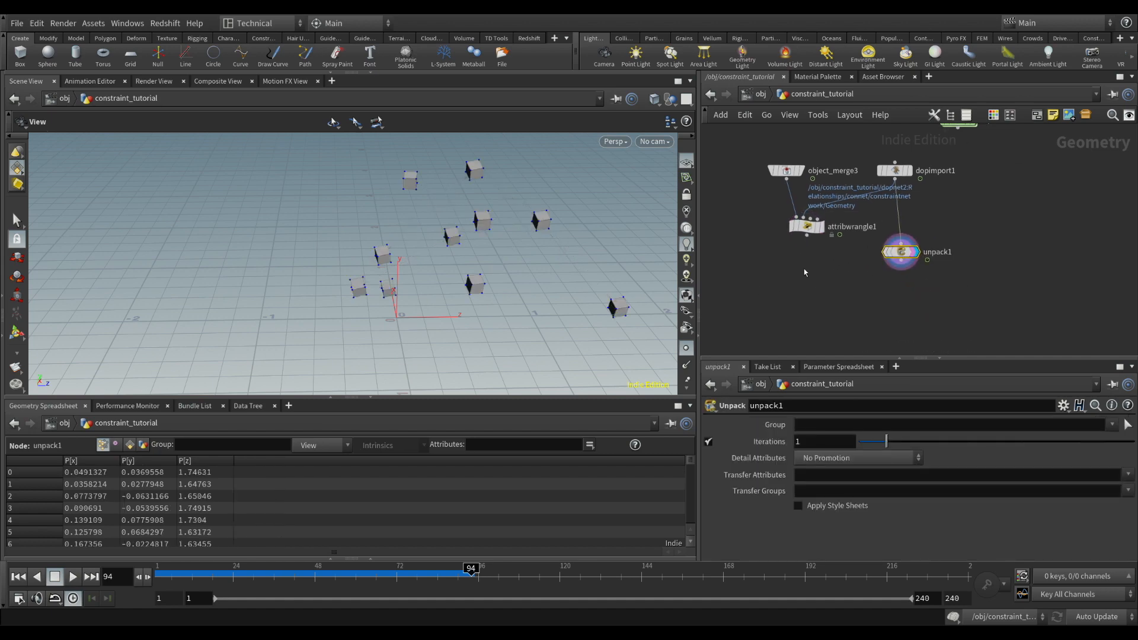
Merge attribwrangle1 and unpack1 with a new Merge node and display the combined result
click(840, 293)
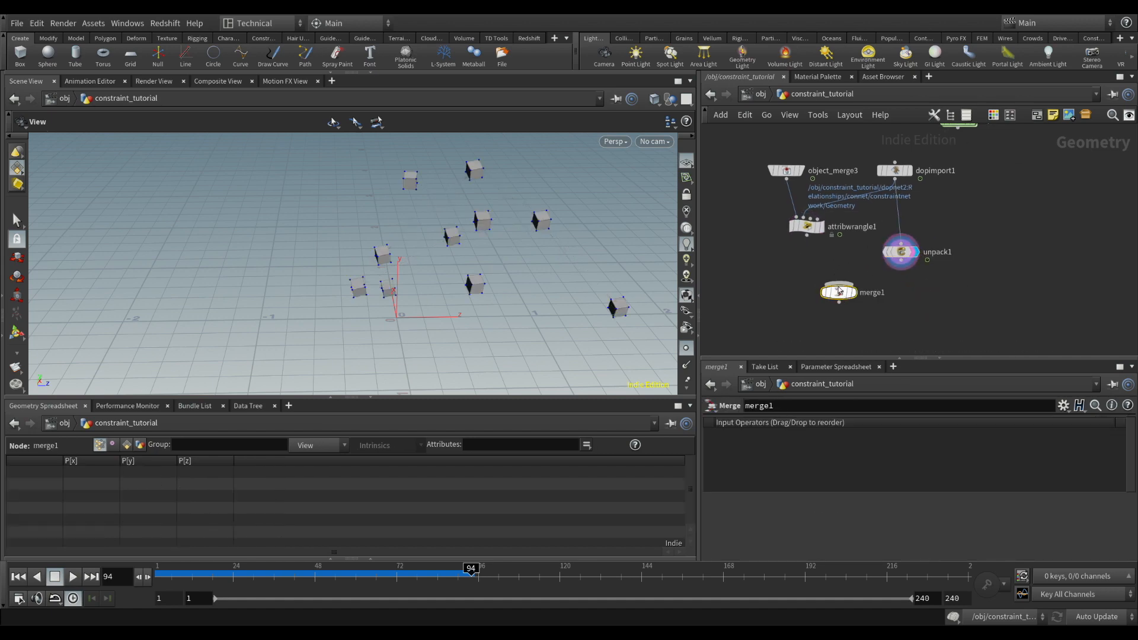
drag(807, 236, 839, 283)
drag(911, 271, 841, 284)
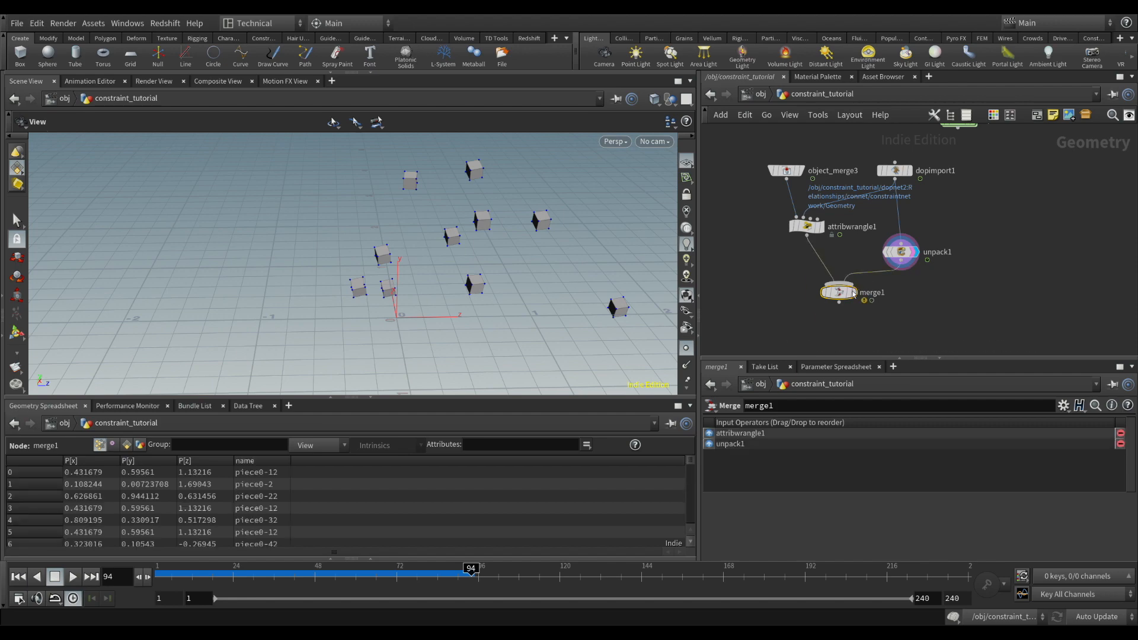
click(853, 292)
drag(442, 276, 488, 260)
scroll(457, 266, down, 1)
Hide the point markers in the viewport and play the merged boxes and constraints from the first frame
click(686, 349)
scroll(485, 272, down, 2)
click(19, 577)
click(73, 577)
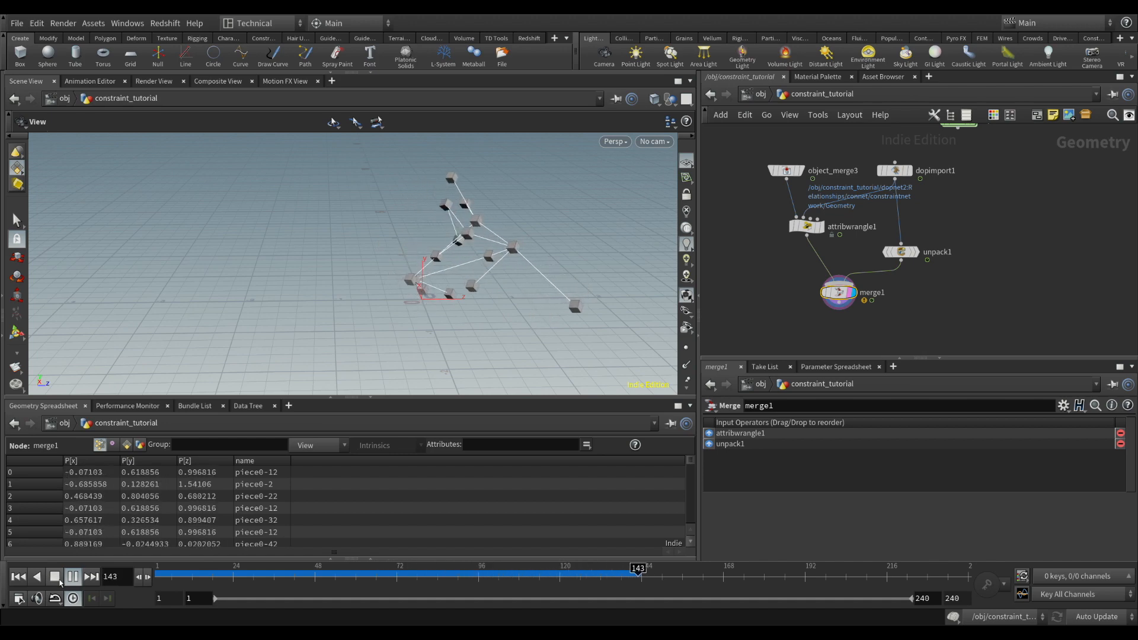
click(72, 577)
drag(455, 281, 355, 230)
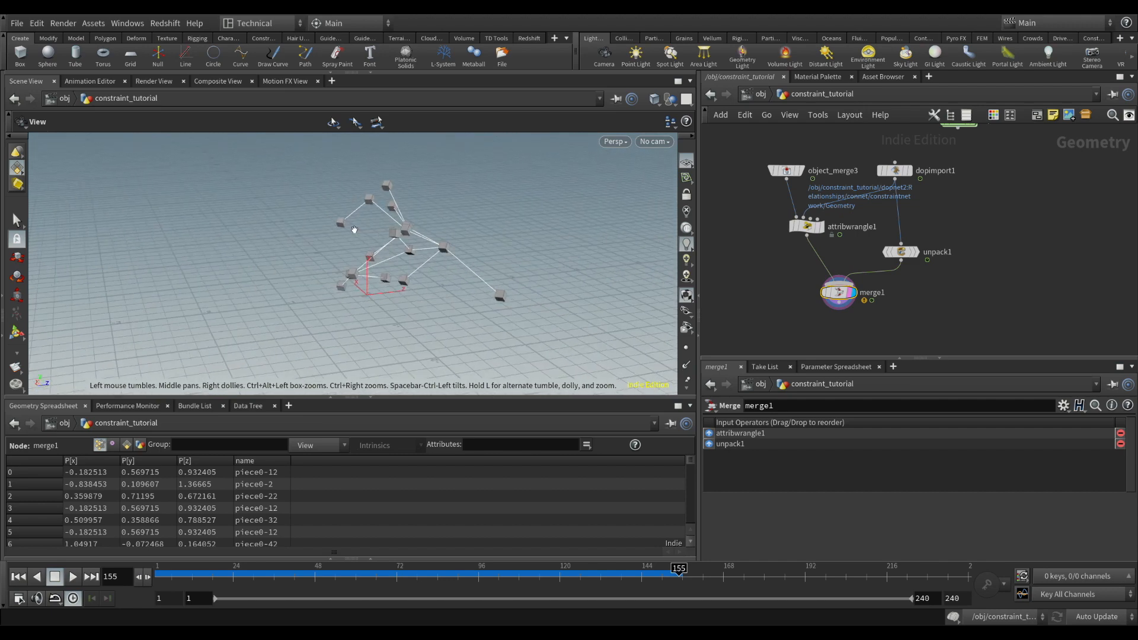
Go up to the obj level and play the fractured_spawn simulation from the first frame
click(769, 96)
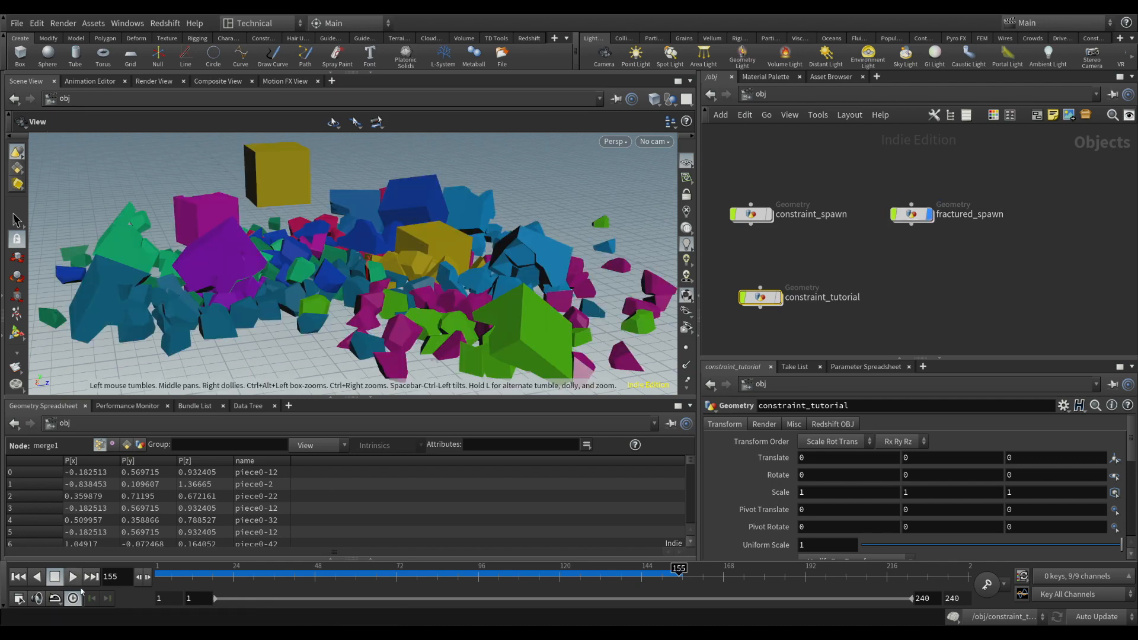
click(19, 577)
drag(388, 264, 381, 336)
click(72, 577)
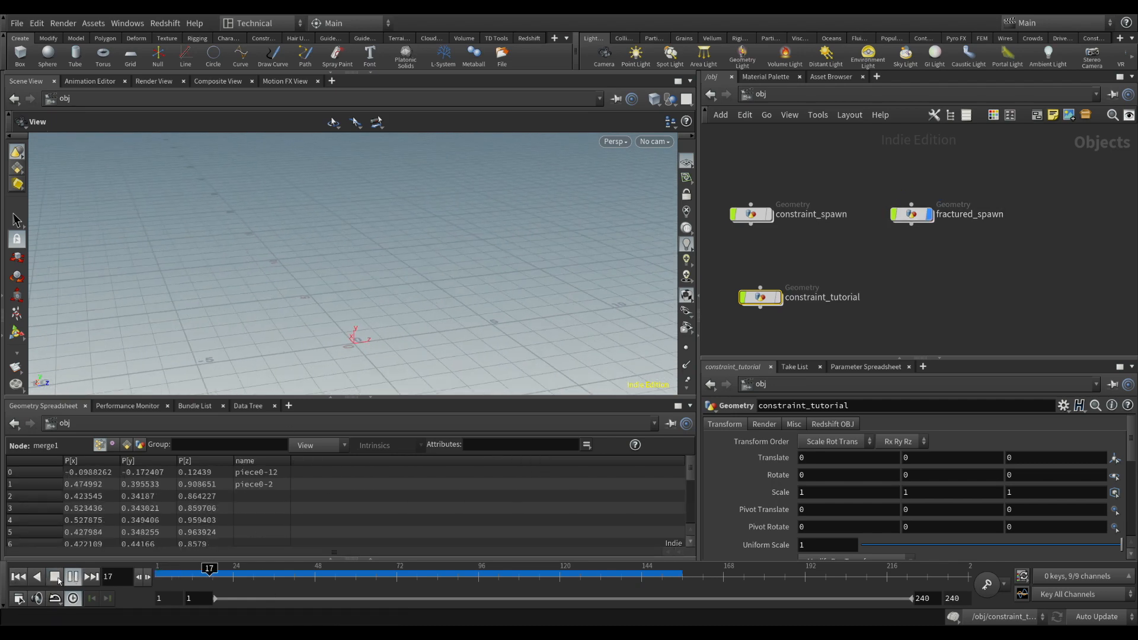